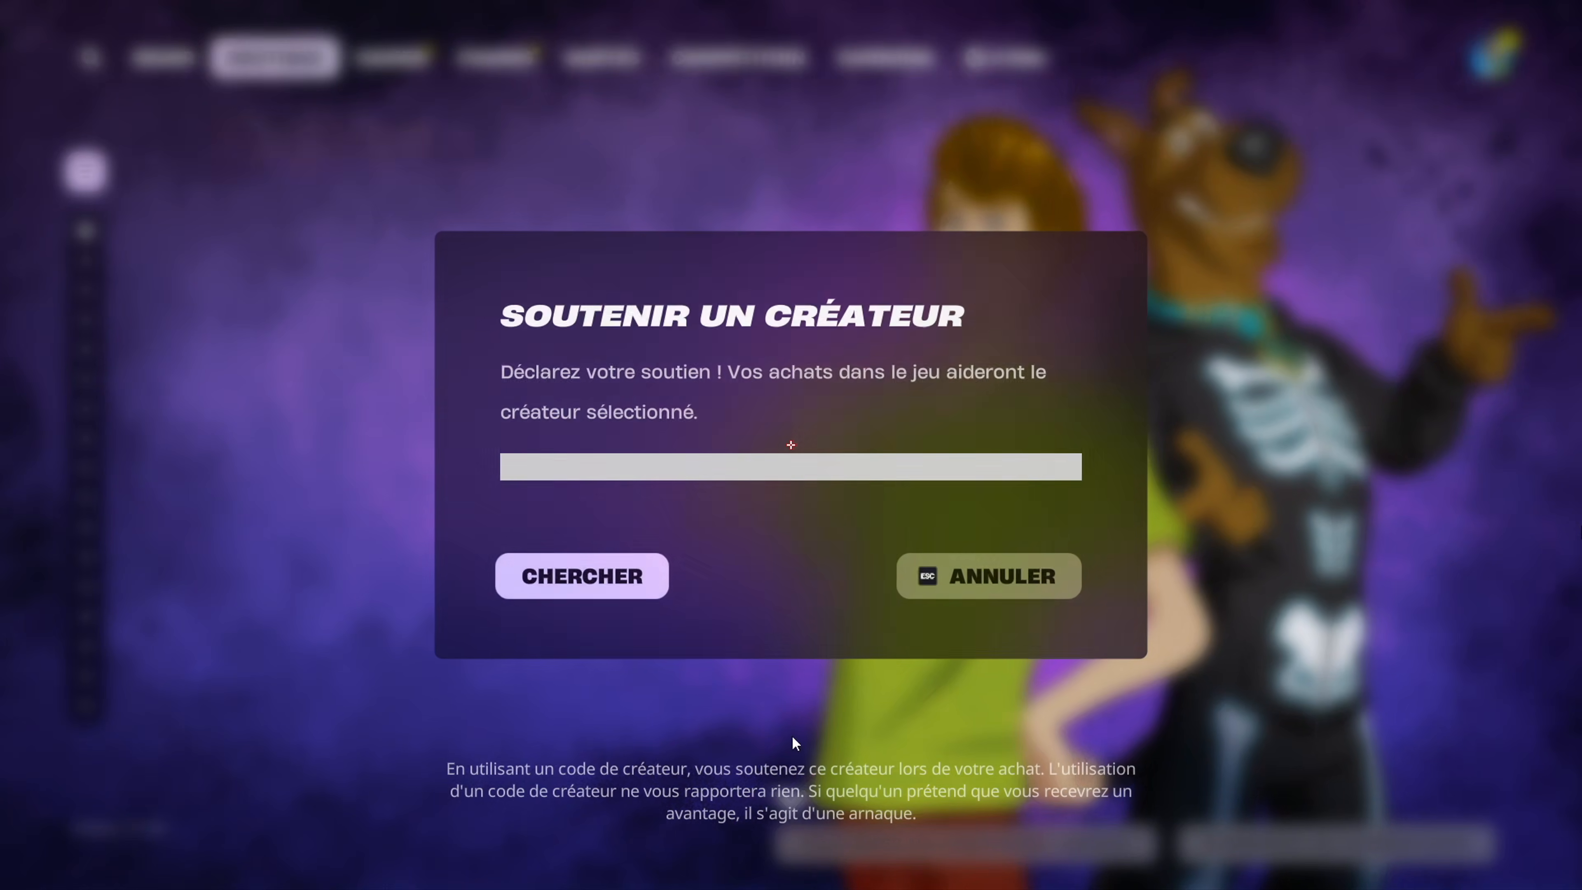
# Step: Enter the creator's support code for the in-game shop and search for it
pyautogui.write('mrtom')
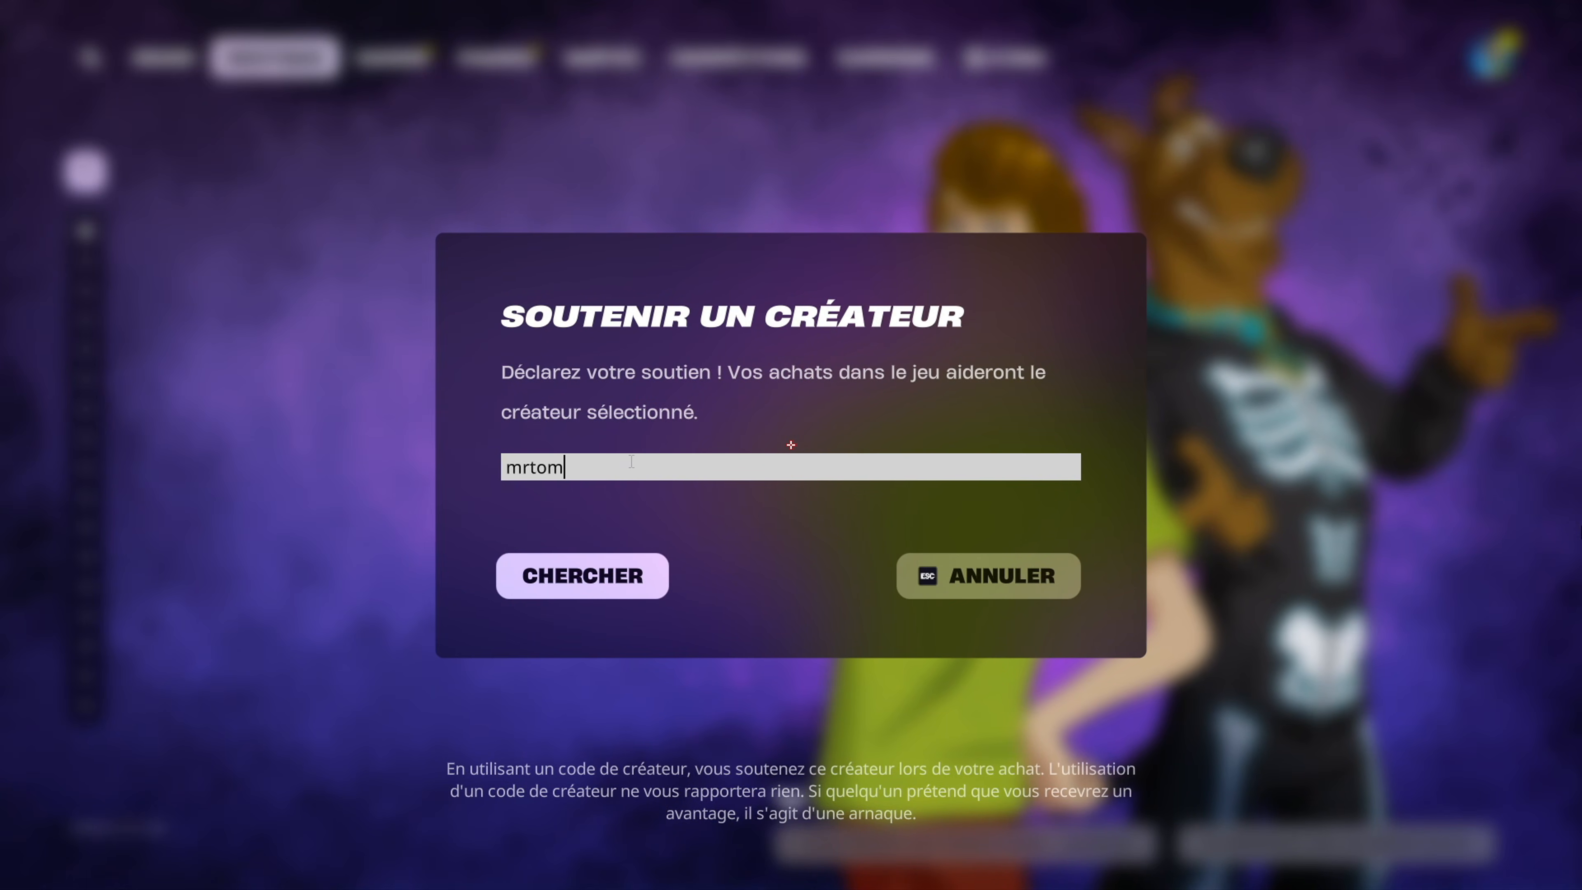
pyautogui.write('ateeeeee')
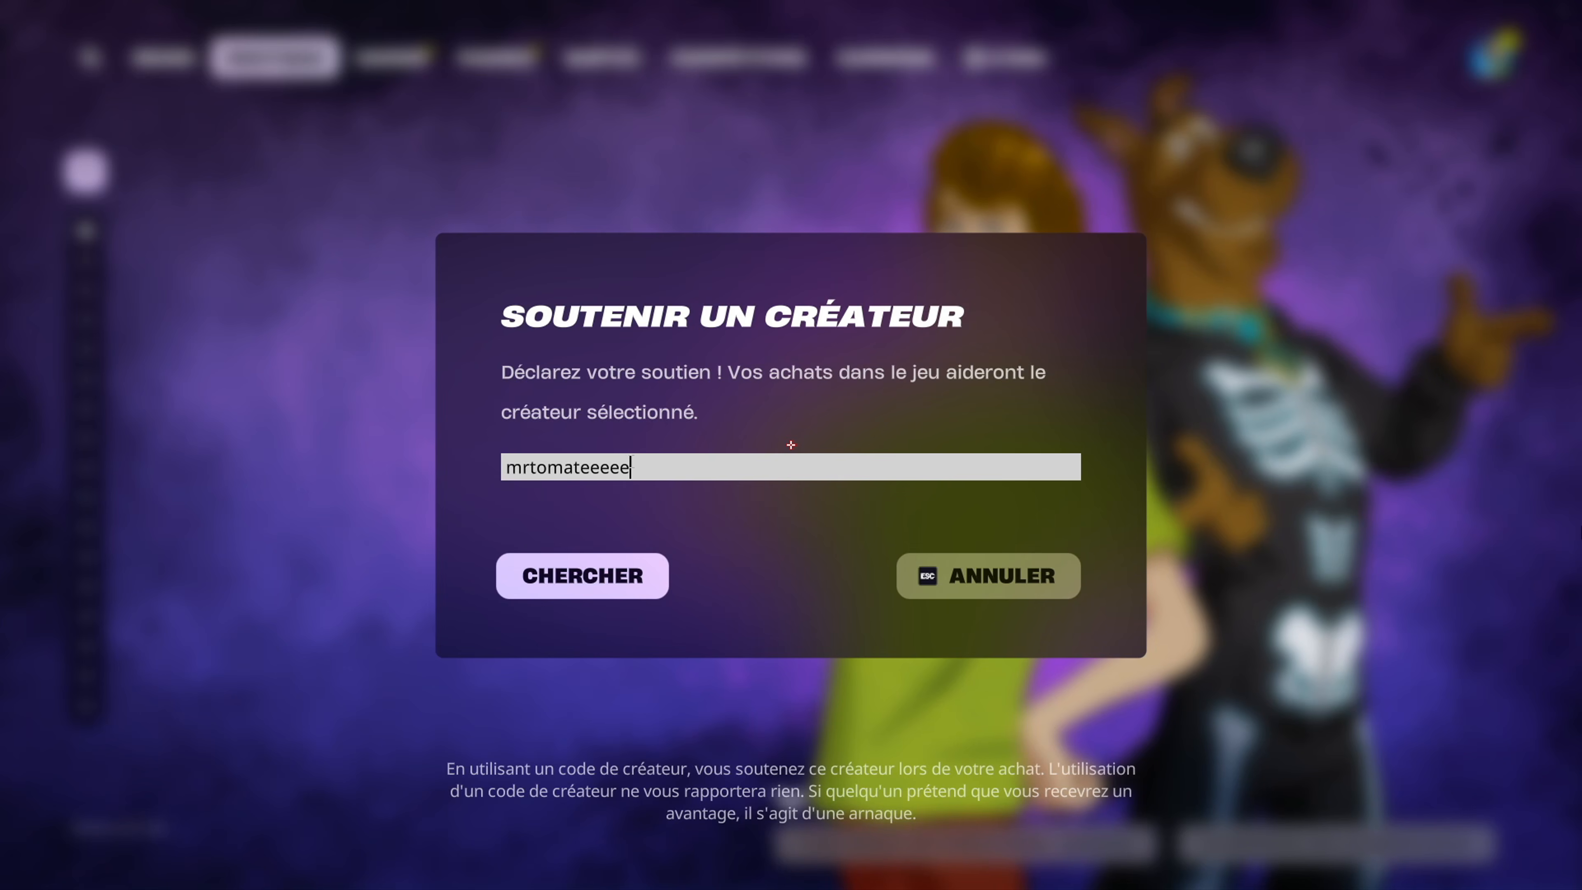
pyautogui.press('BackSpace')
pyautogui.click(624, 585)
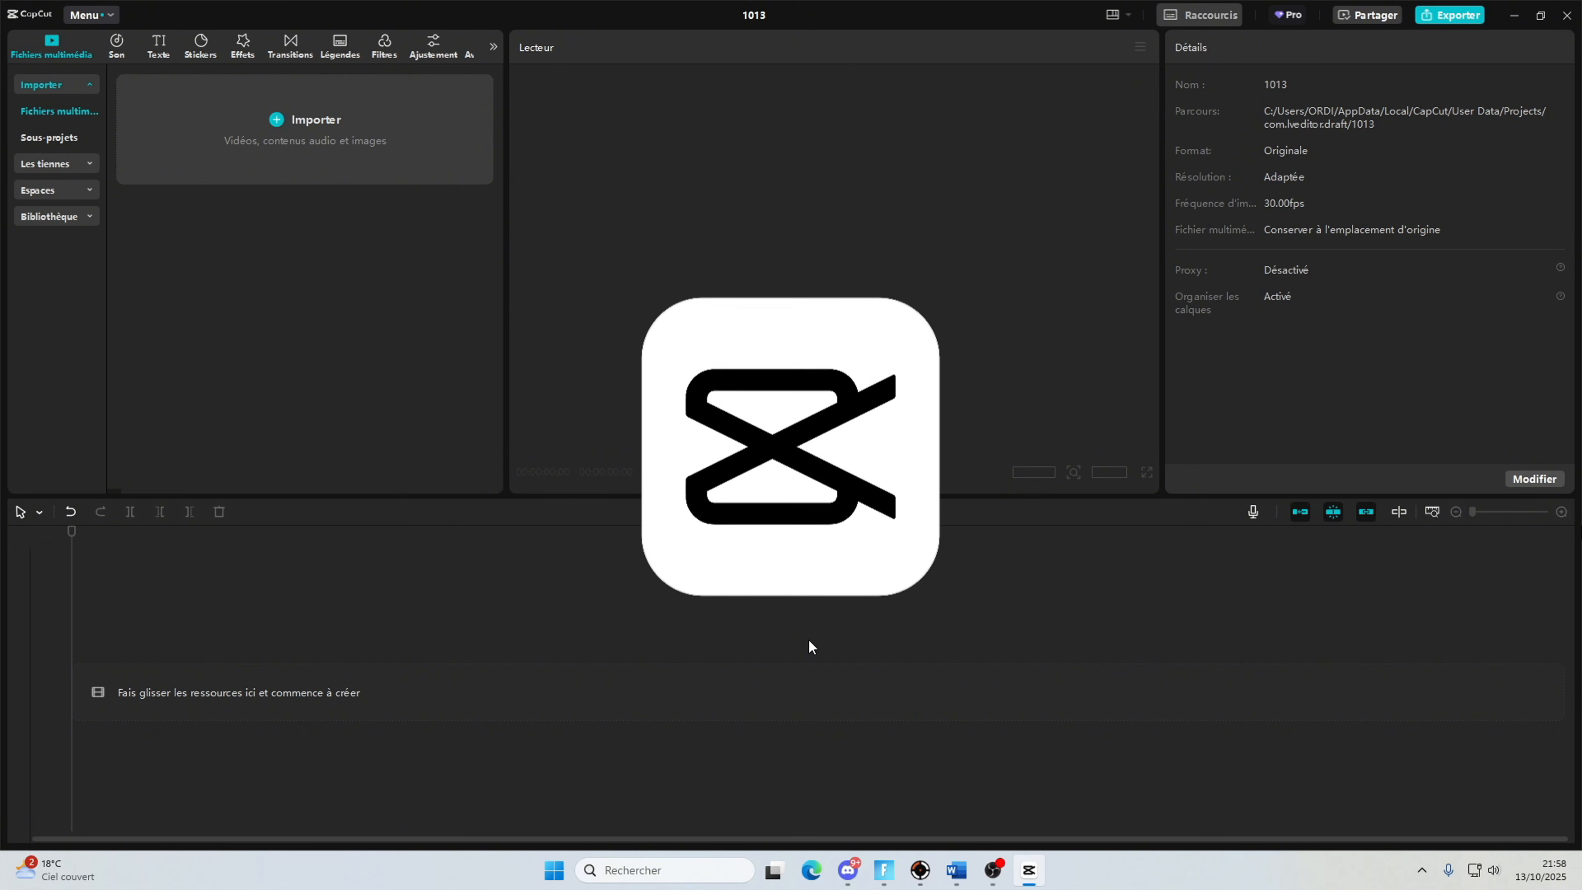
# Step: Switch to the Word document, go over the script about the TOP 3 YouTubers, and return to CapCut
pyautogui.click(968, 861)
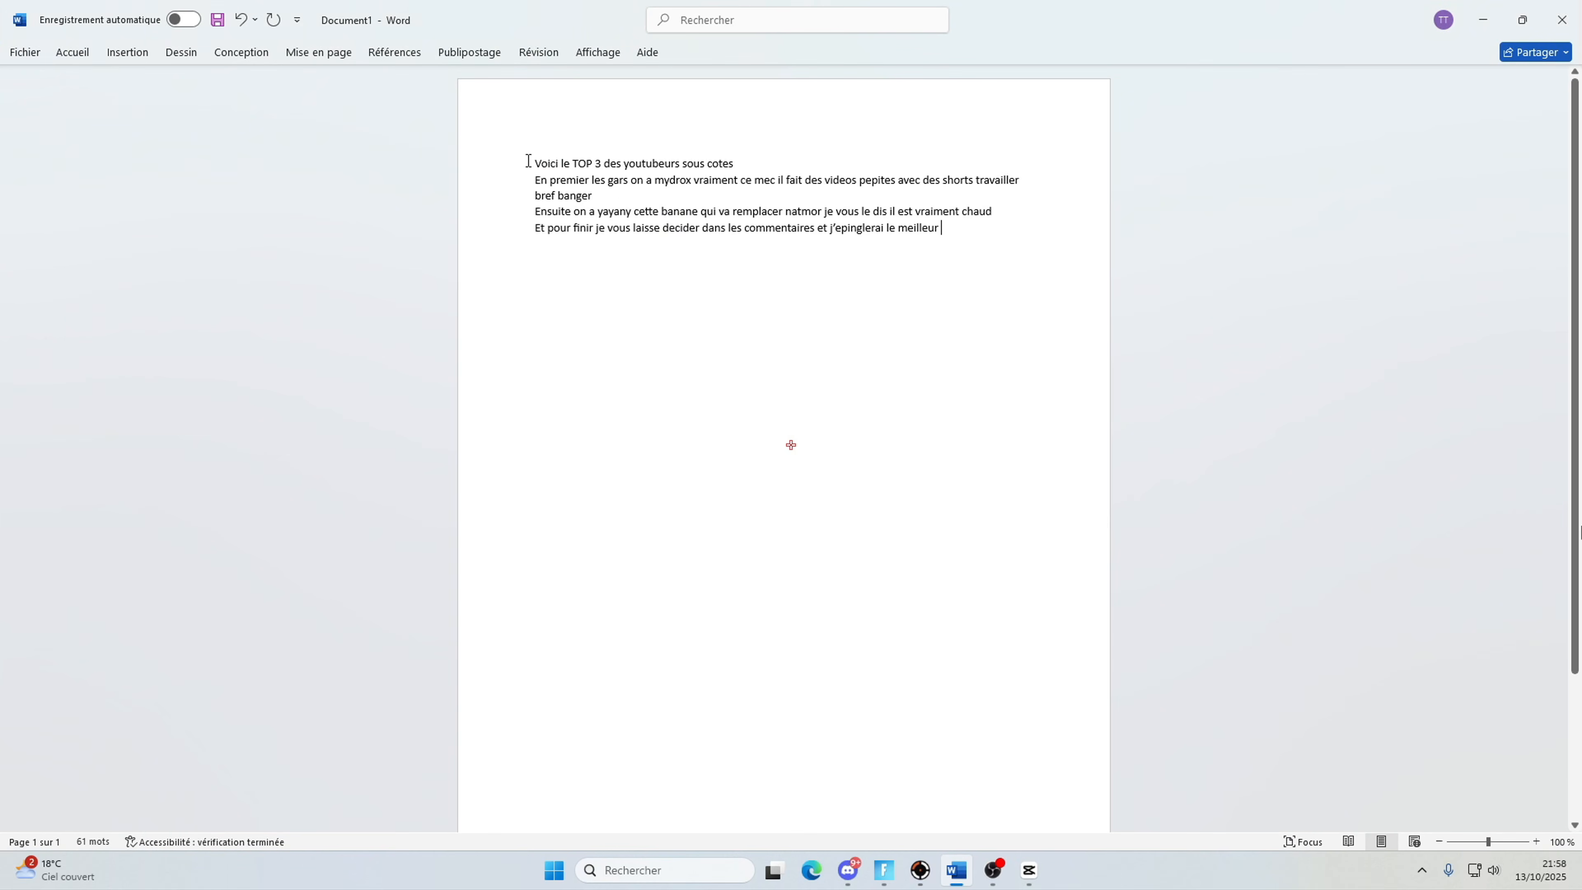
pyautogui.moveTo(582, 176); pyautogui.dragTo(773, 254)
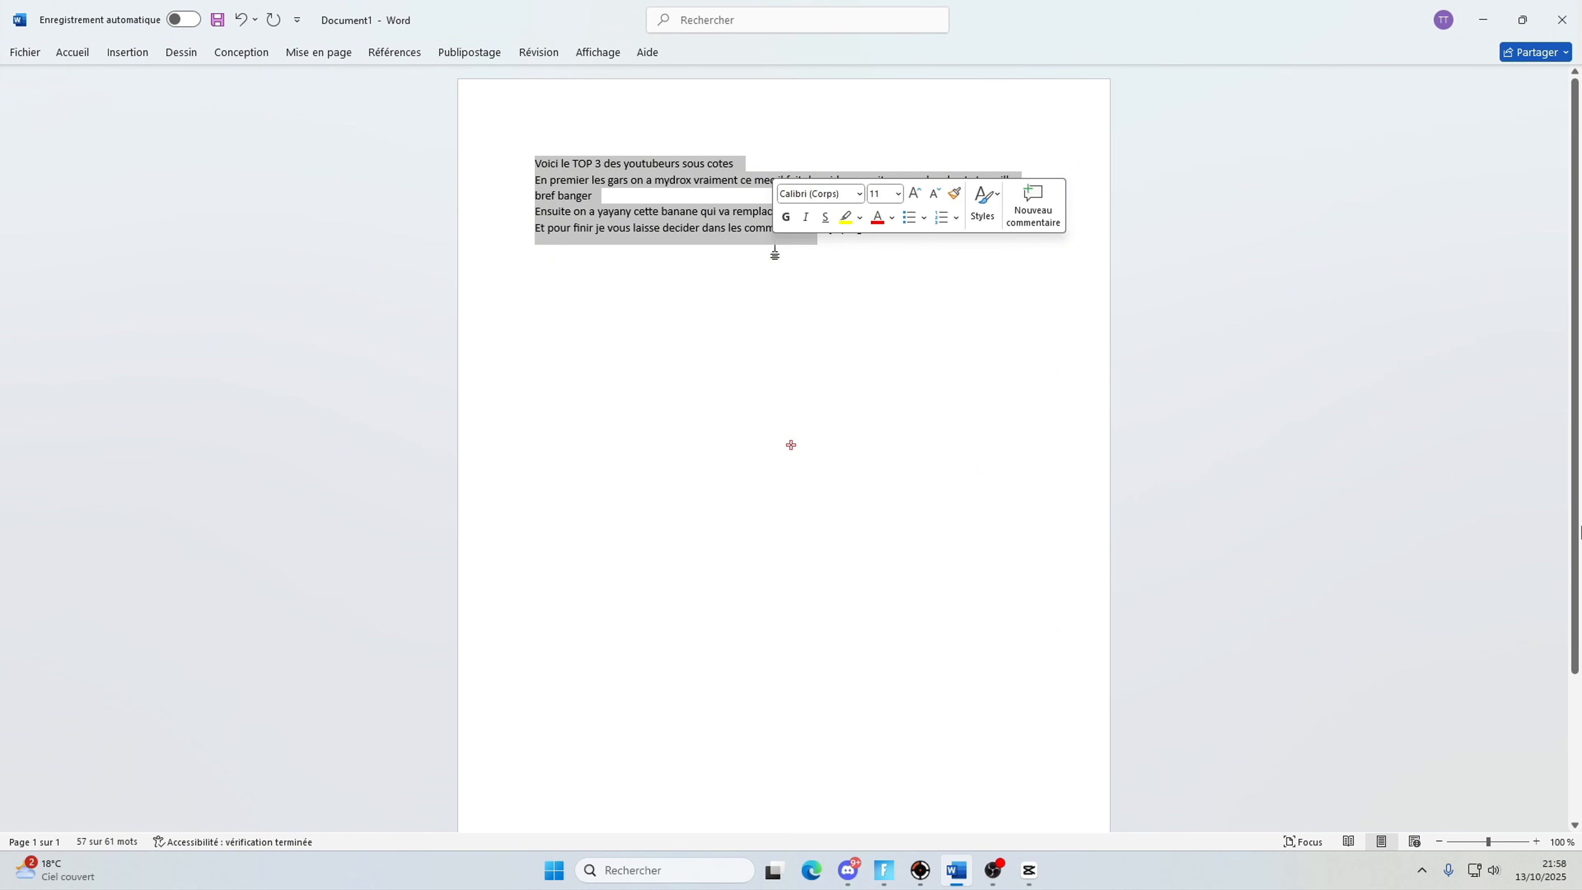
pyautogui.click(775, 248)
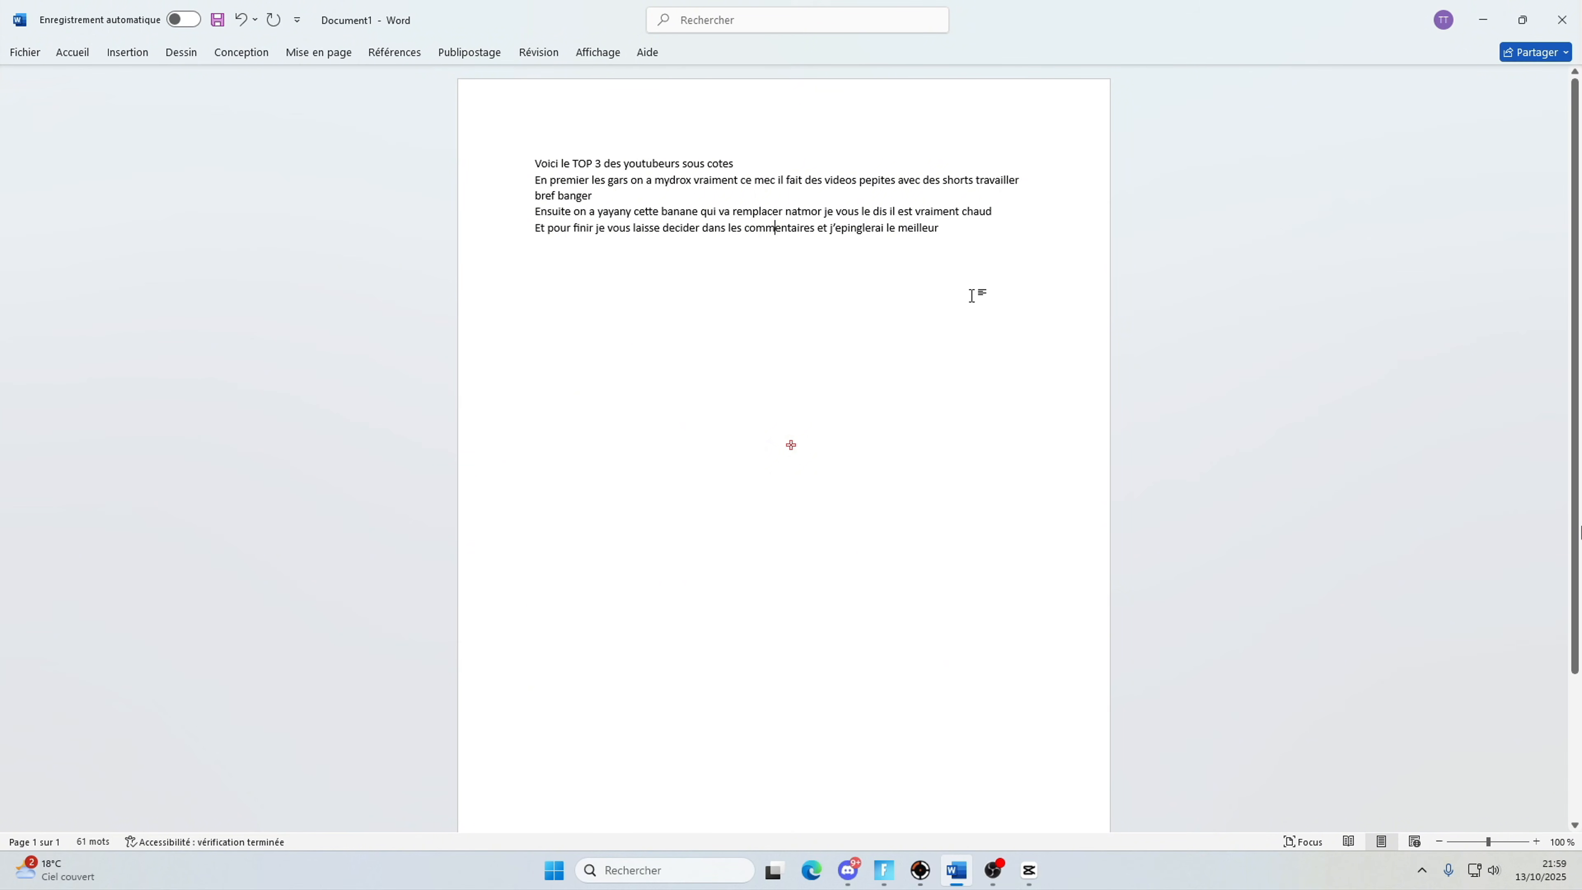
pyautogui.moveTo(984, 249); pyautogui.dragTo(535, 163)
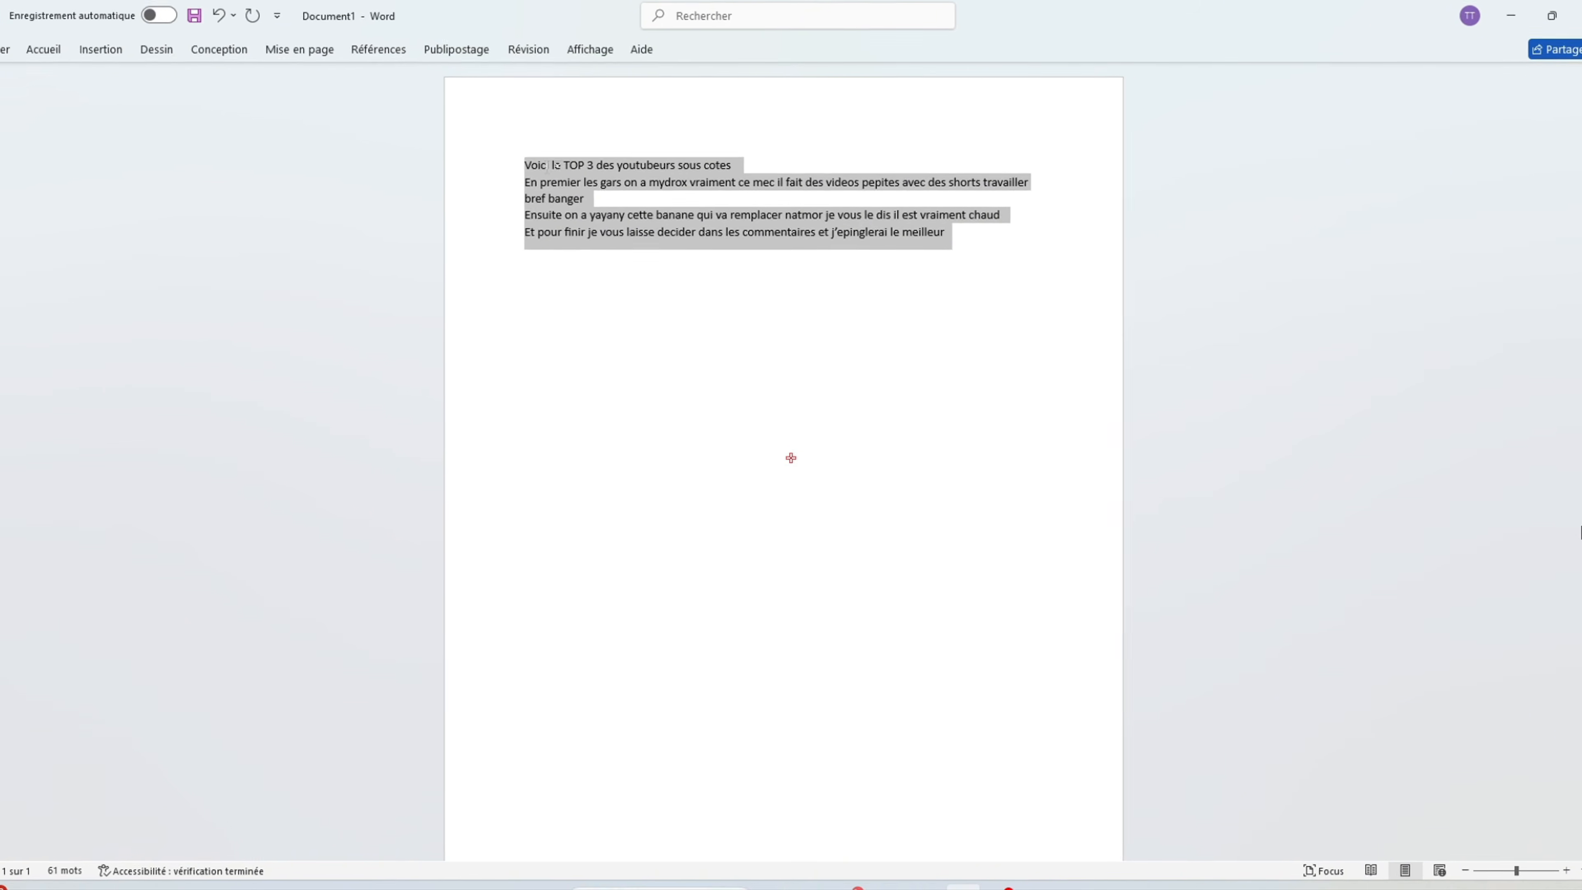
pyautogui.click(594, 230)
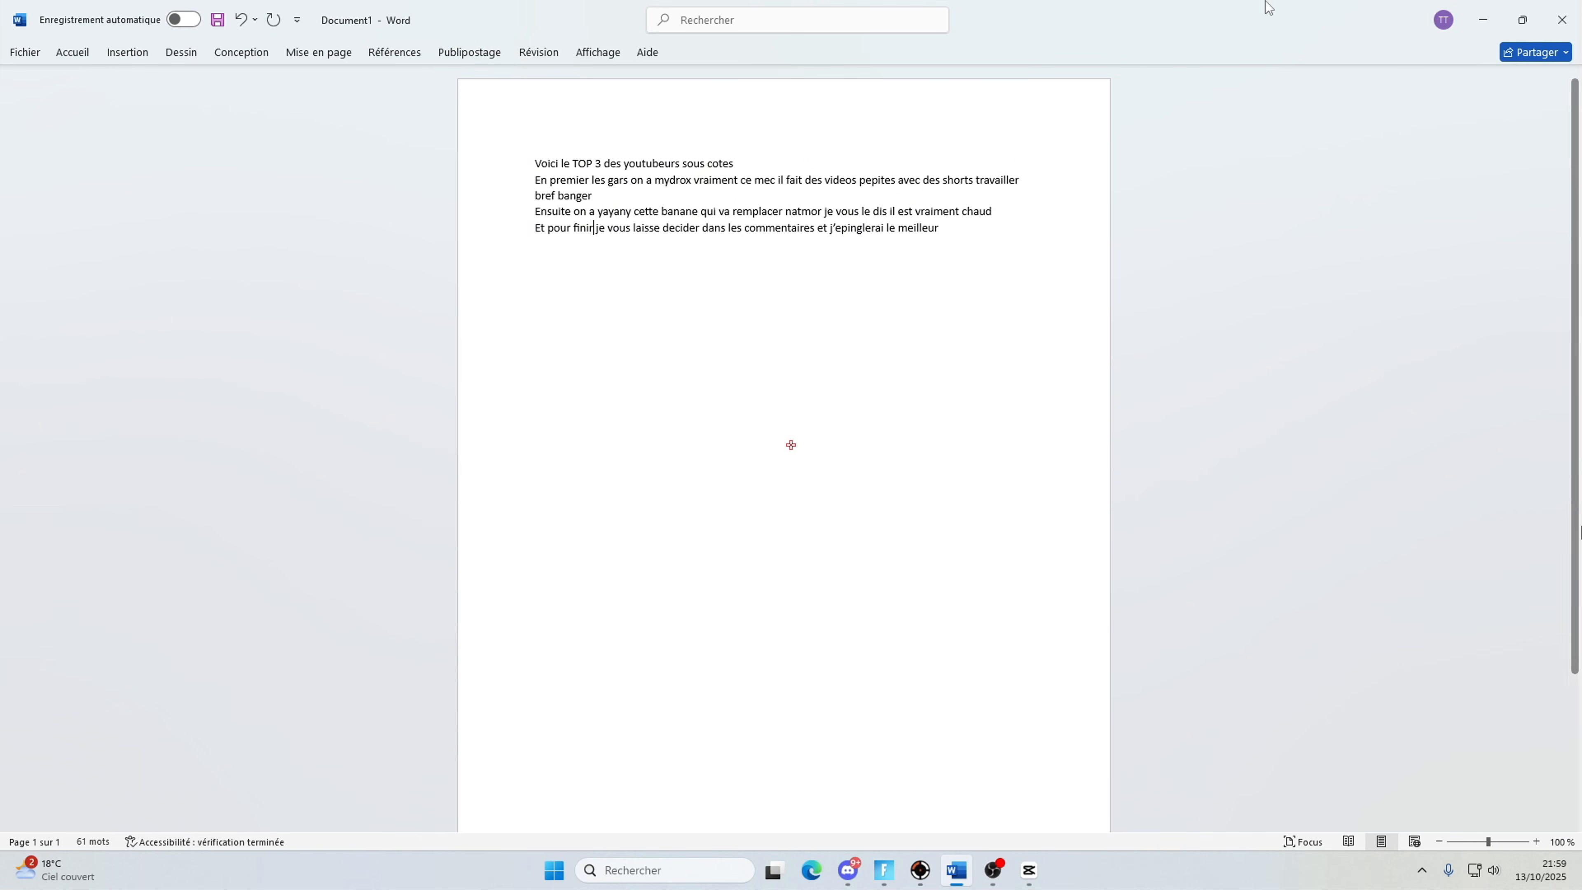
pyautogui.click(1483, 20)
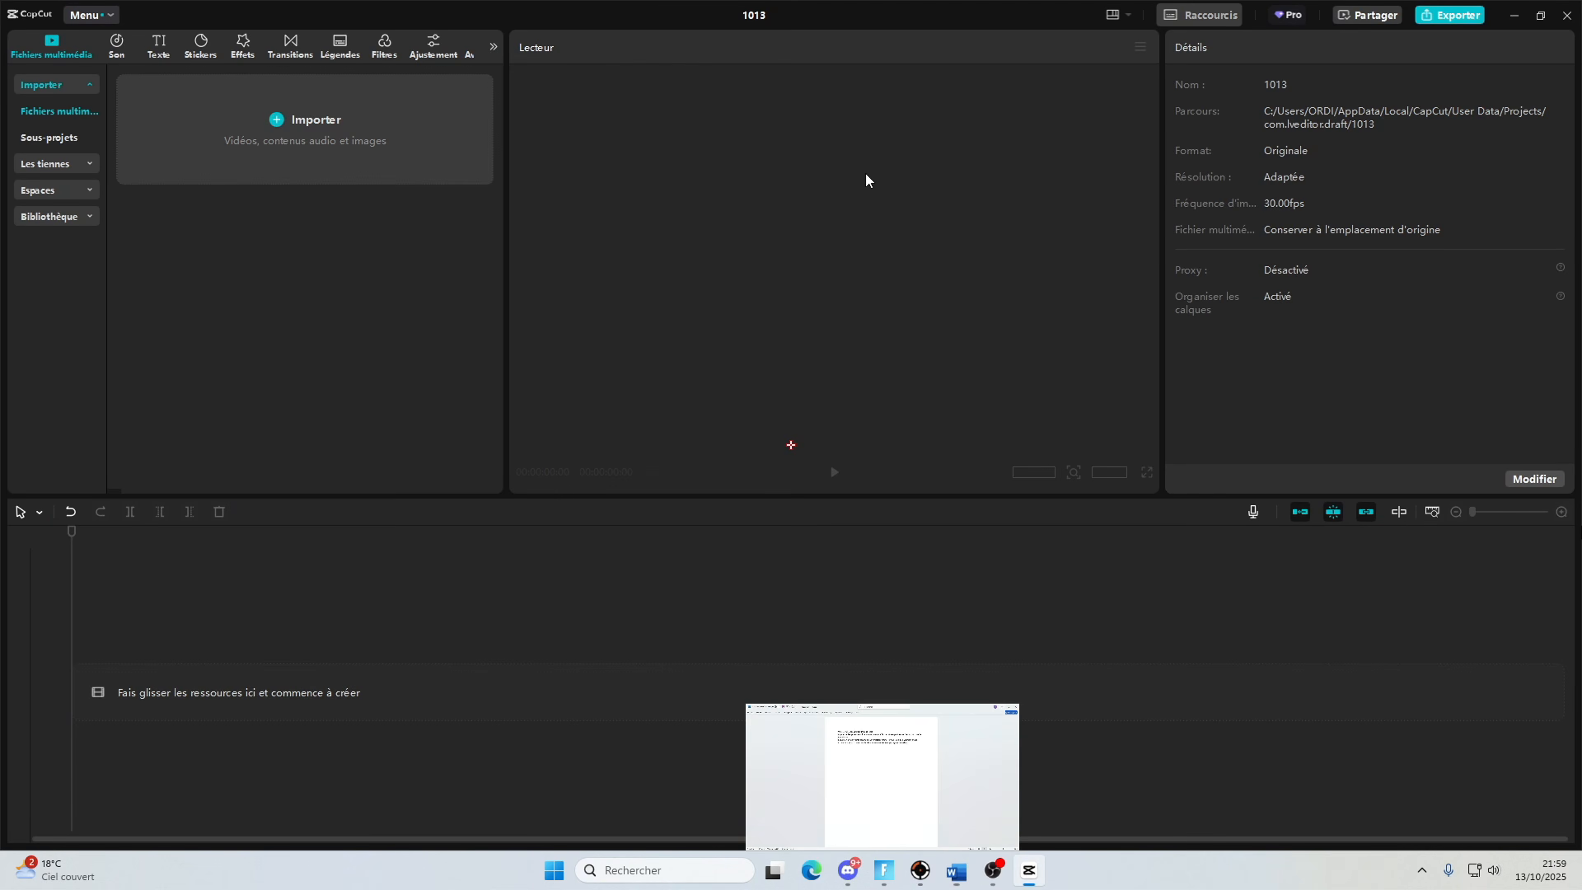
pyautogui.click(294, 132)
pyautogui.click(641, 678)
pyautogui.doubleClick(640, 678)
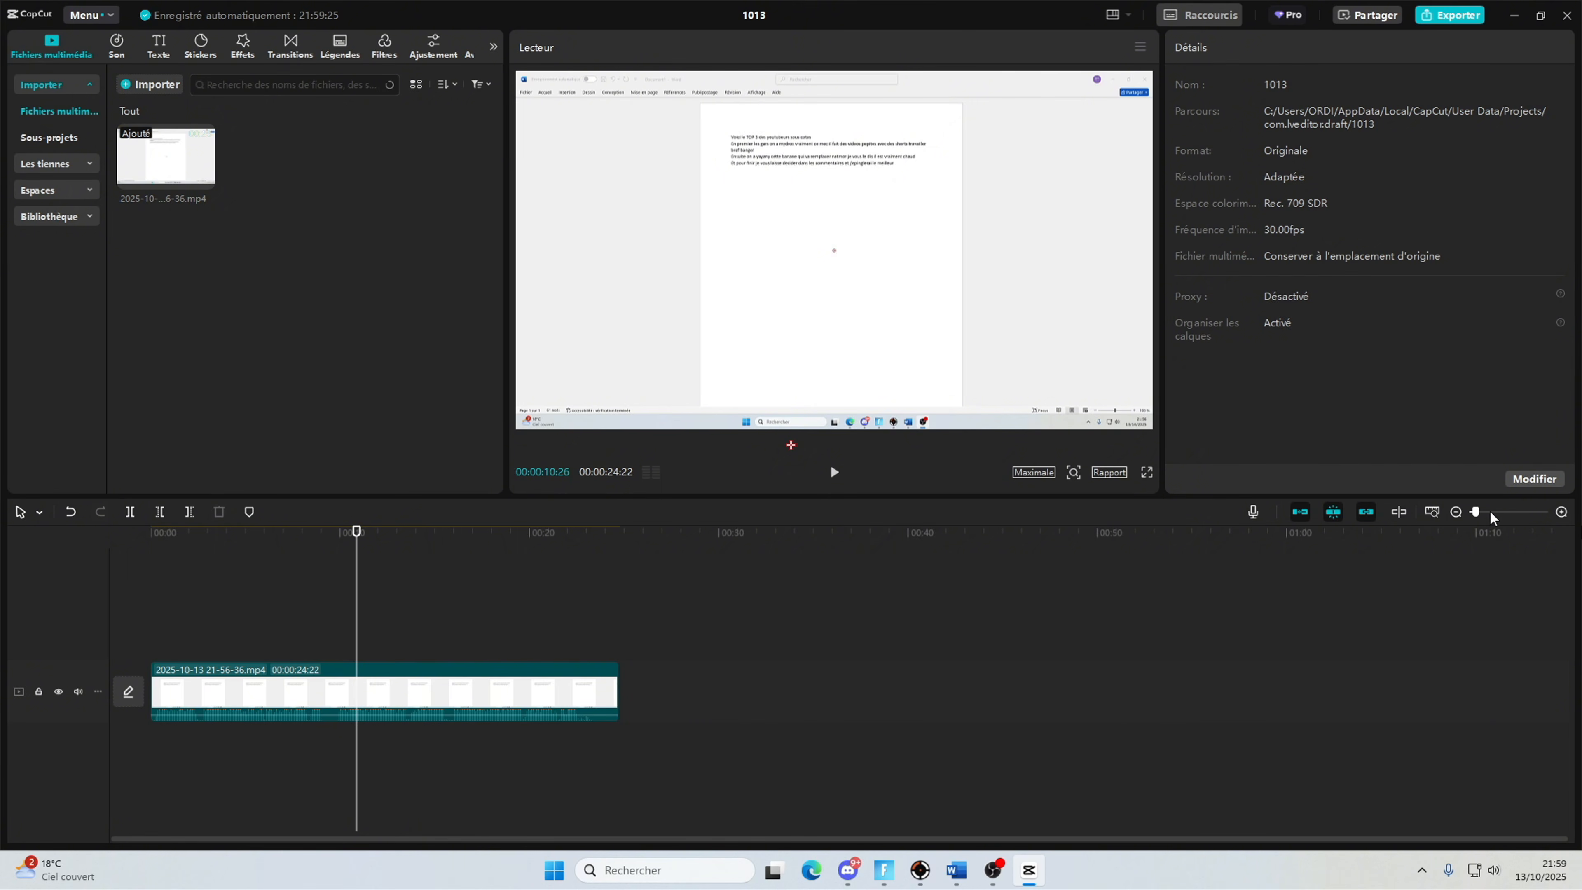
# Step: Split the recorded clip at the end of the silent gap between 00:02 and 00:03
pyautogui.click(1513, 512)
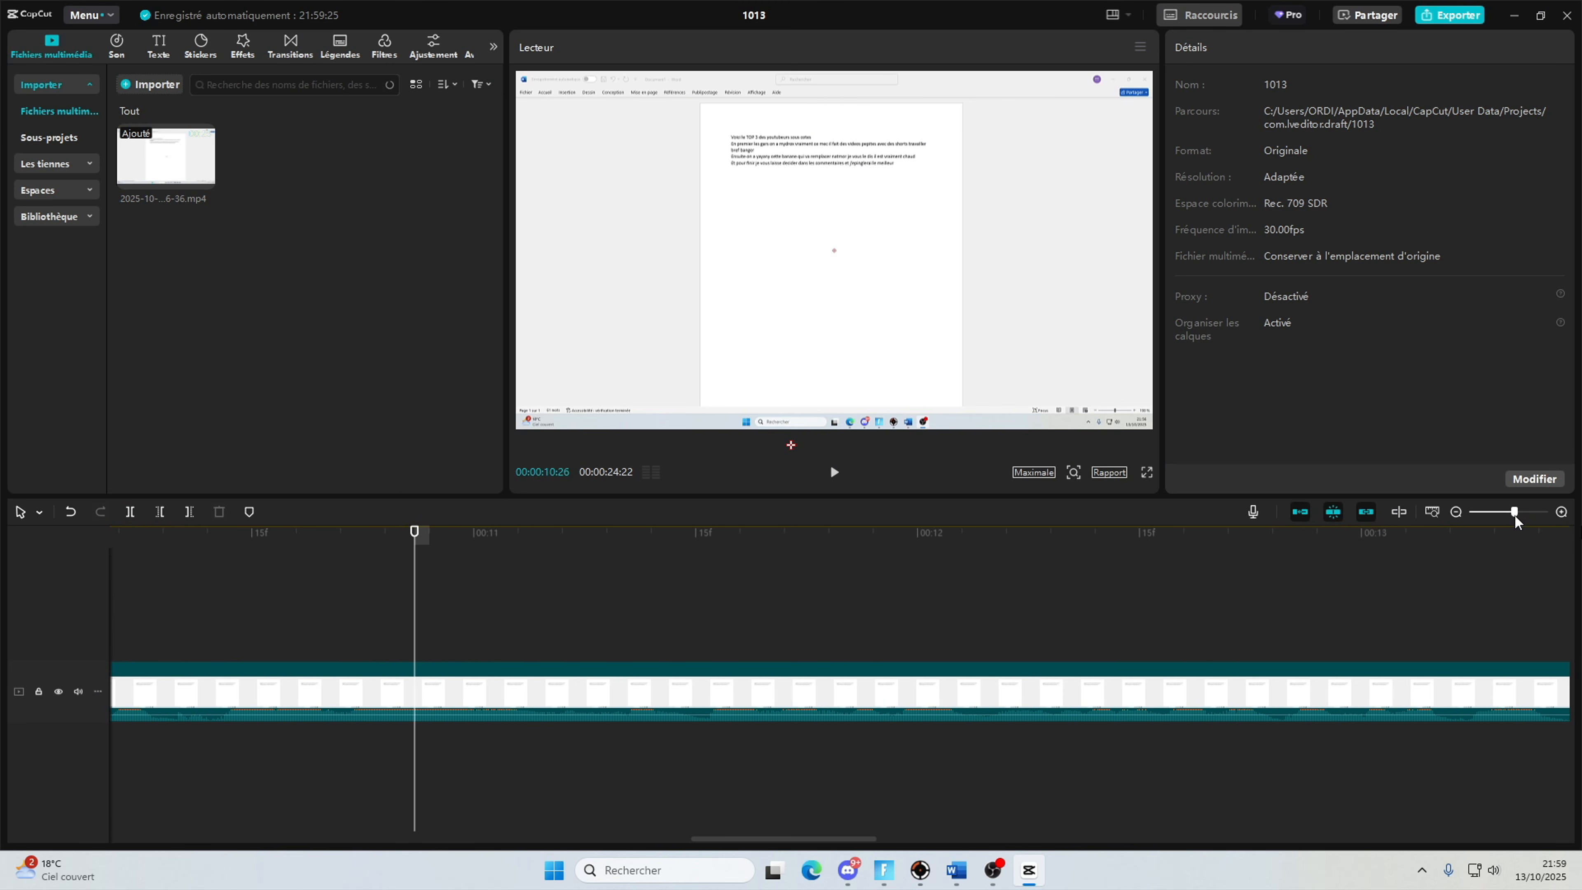
pyautogui.moveTo(1514, 512); pyautogui.dragTo(1499, 512)
pyautogui.moveTo(416, 639); pyautogui.dragTo(958, 617)
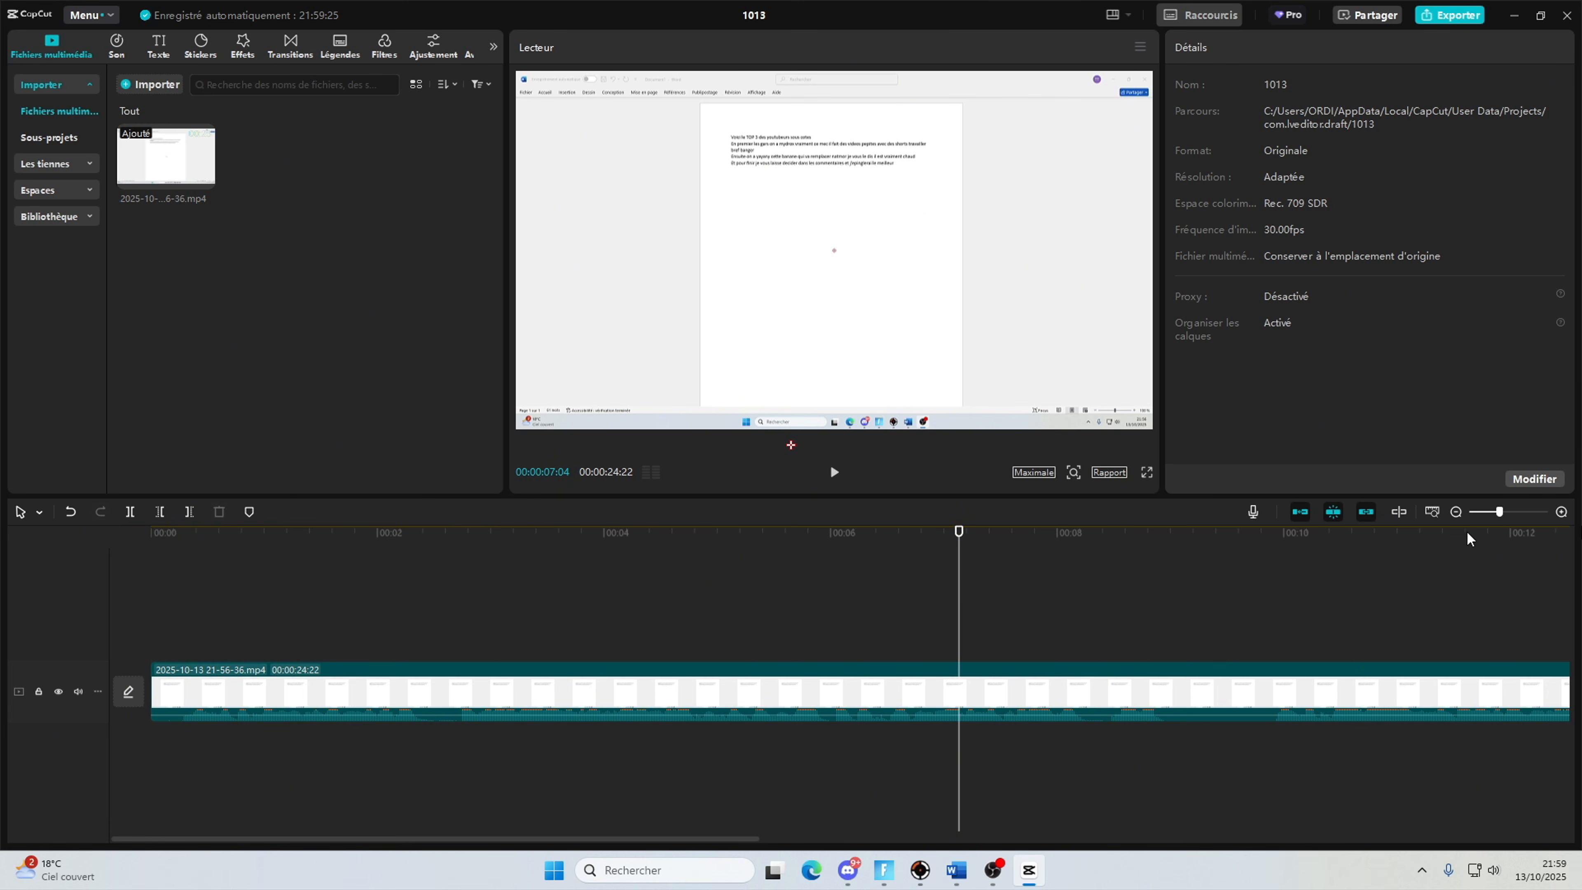
pyautogui.moveTo(408, 608); pyautogui.dragTo(419, 614)
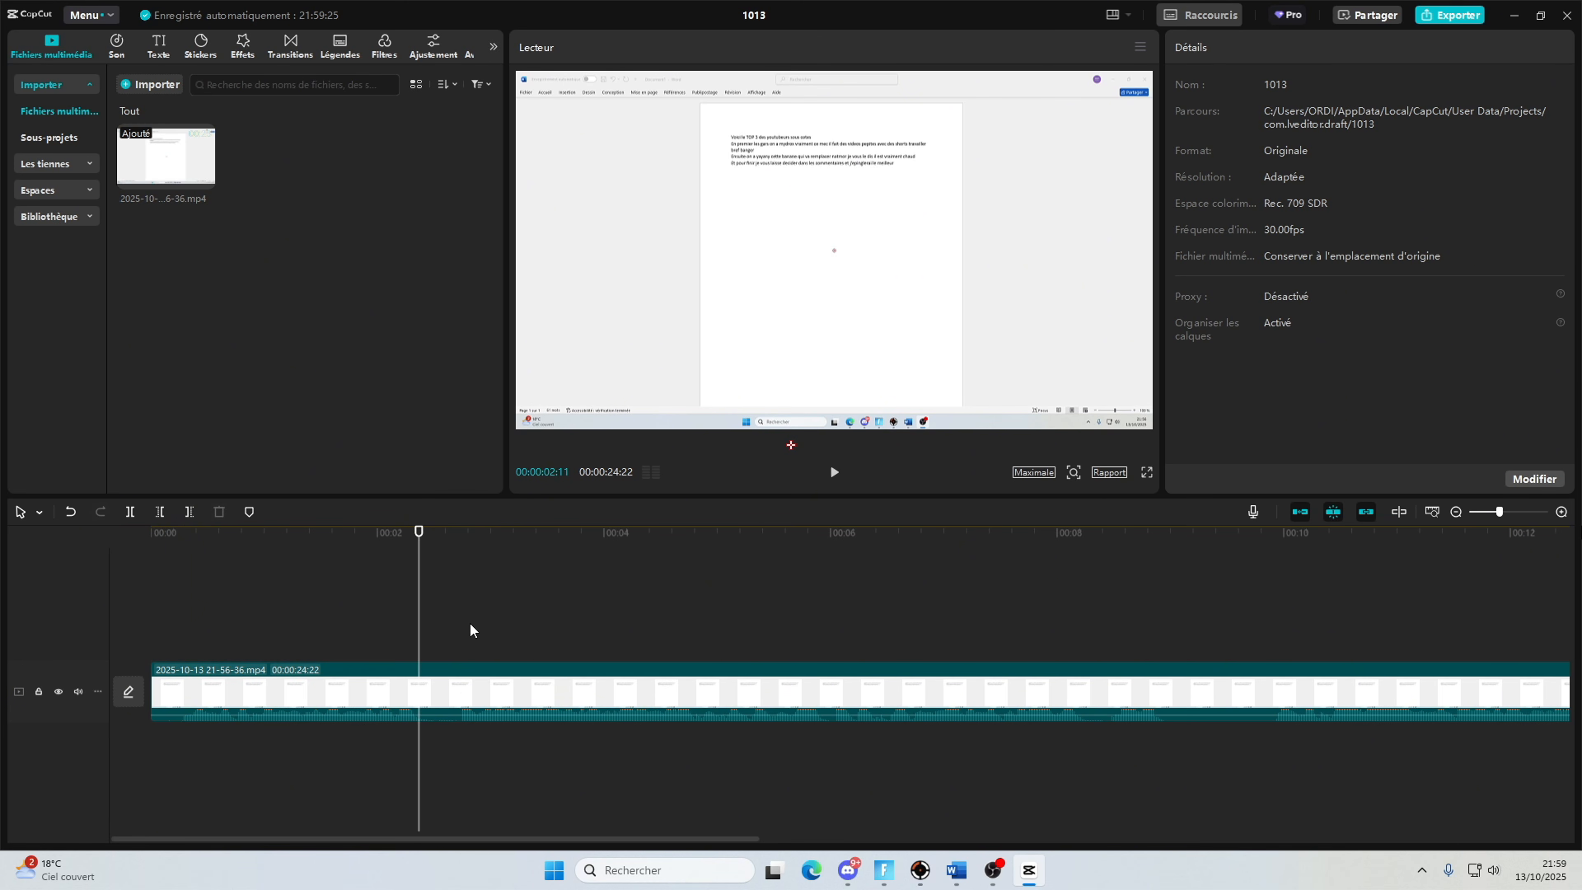
pyautogui.moveTo(1498, 512); pyautogui.dragTo(1513, 512)
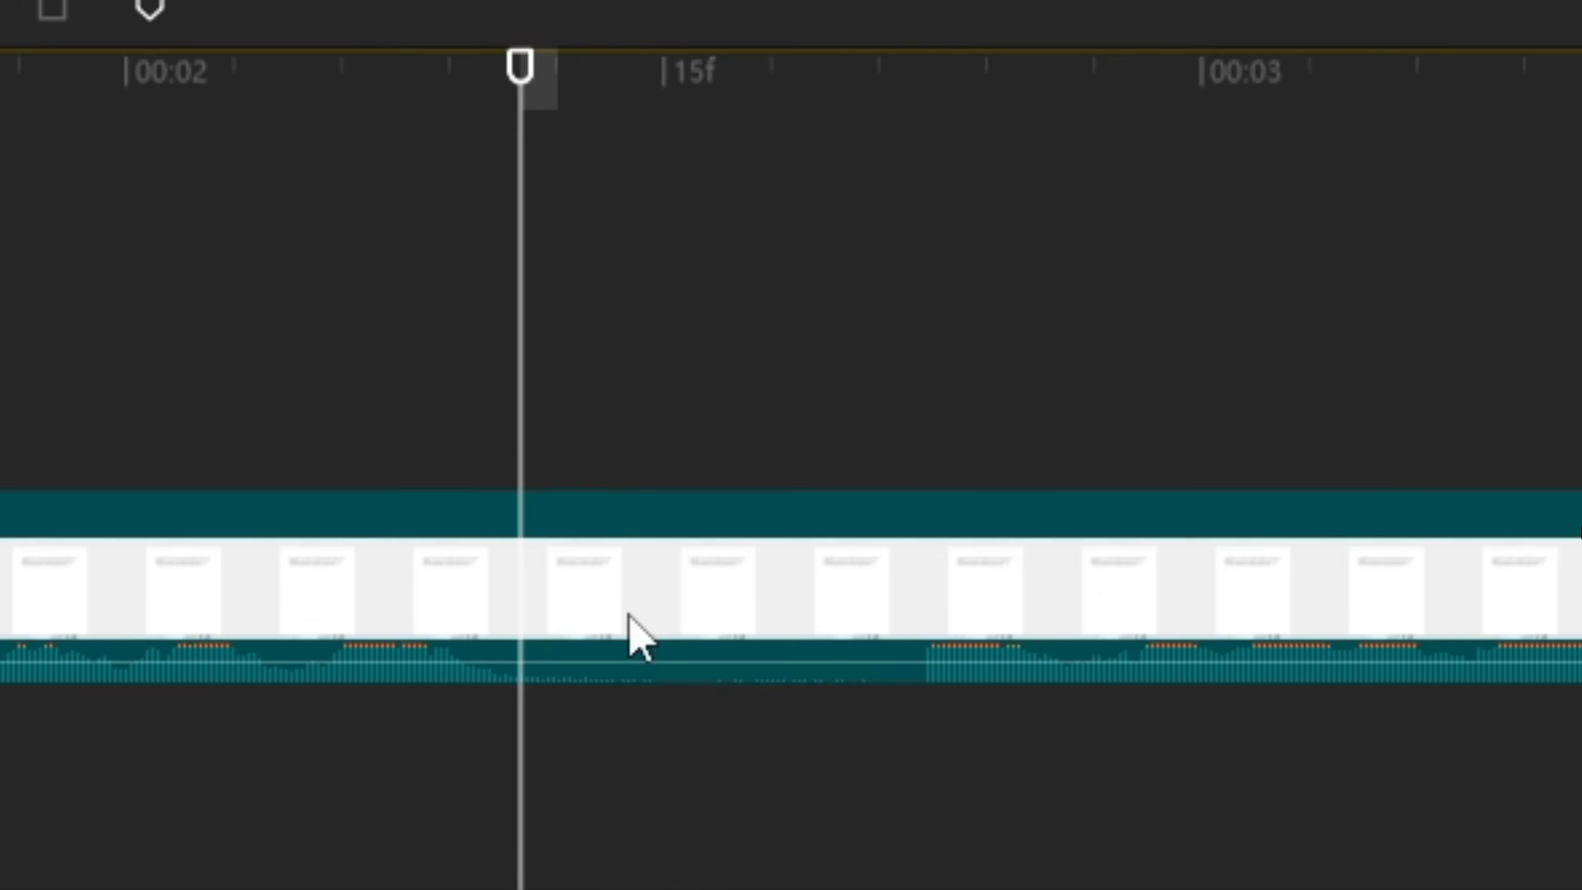
pyautogui.moveTo(520, 449); pyautogui.dragTo(857, 498)
pyautogui.hotkey('ctrl', 'b')
# Step: Try trimming the clip to the playhead around the silent gap, and undo these trims
pyautogui.moveTo(467, 670); pyautogui.dragTo(397, 661)
pyautogui.press('w')
pyautogui.press('q')
pyautogui.moveTo(386, 660); pyautogui.dragTo(18, 653)
pyautogui.hotkey('ctrl', 'z')
pyautogui.hotkey('ctrl', 'z')
pyautogui.hotkey('ctrl', 'z')
pyautogui.hotkey('ctrl', 'z')
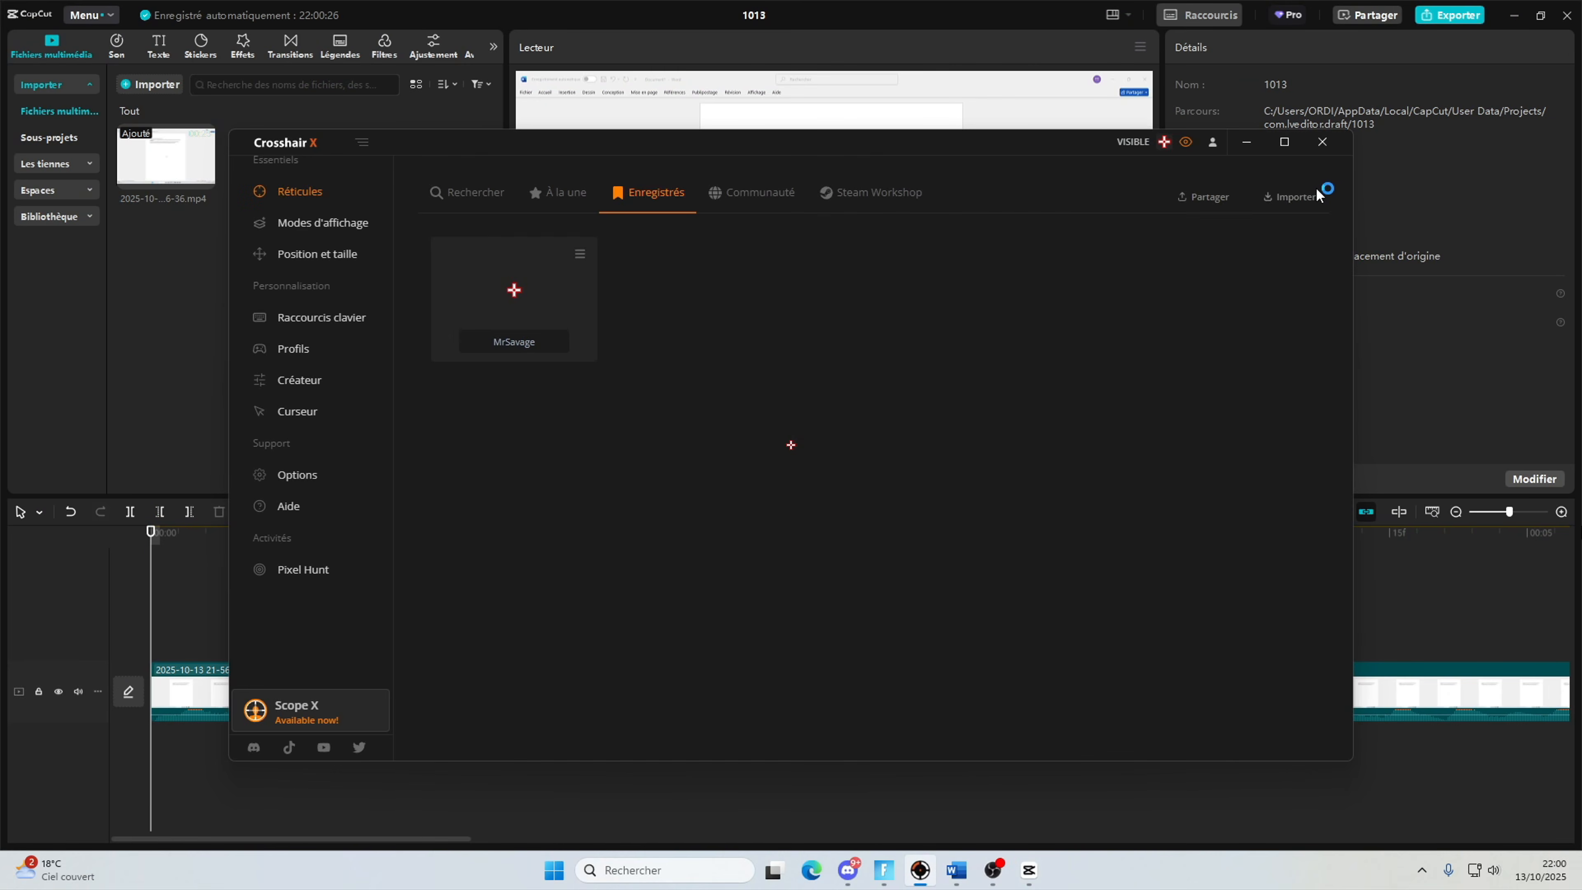
# Step: Close the Crosshair X window and quit the program running in the background
pyautogui.click(1323, 141)
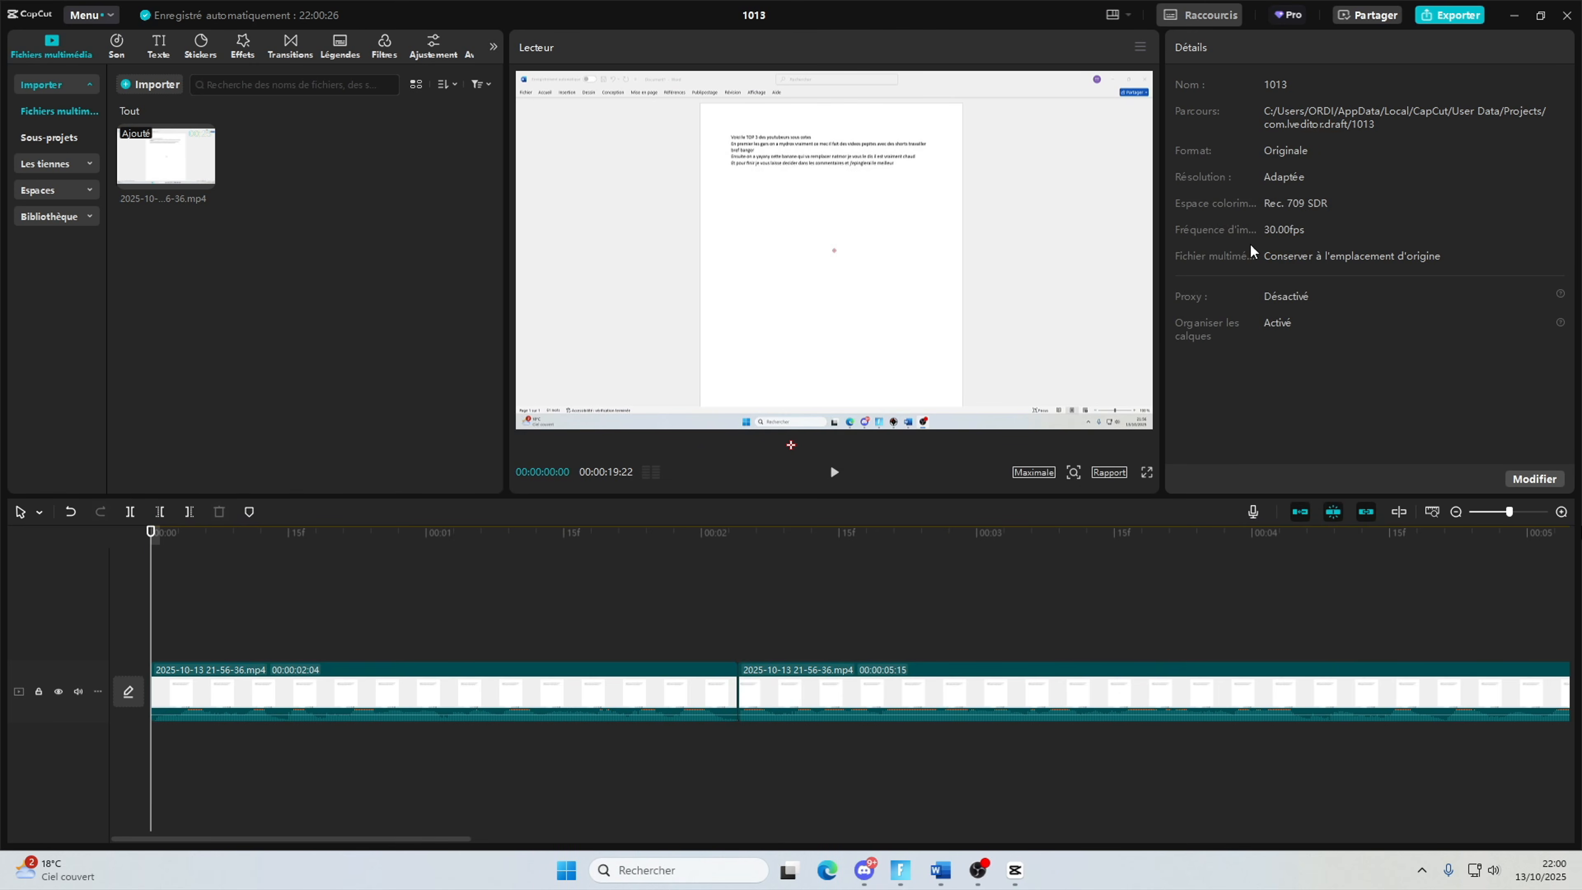
pyautogui.click(1426, 872)
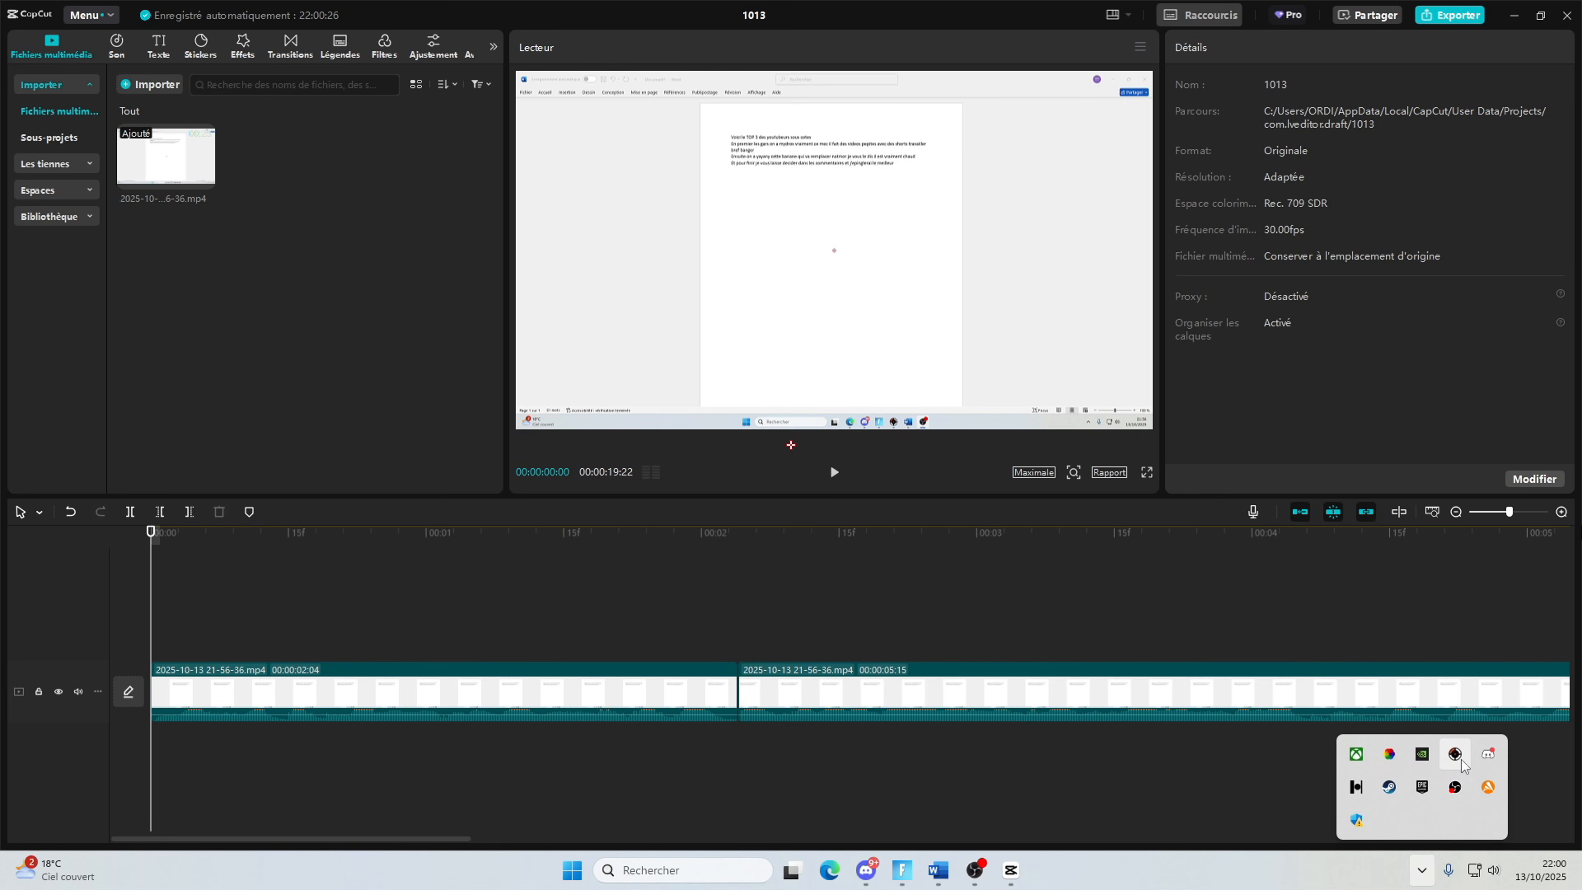
pyautogui.rightClick(1461, 760)
pyautogui.click(1415, 804)
# Step: Separate the audio from all the cut recording clips and delete their video from the main track
pyautogui.moveTo(618, 624); pyautogui.dragTo(187, 592)
pyautogui.click(1491, 514)
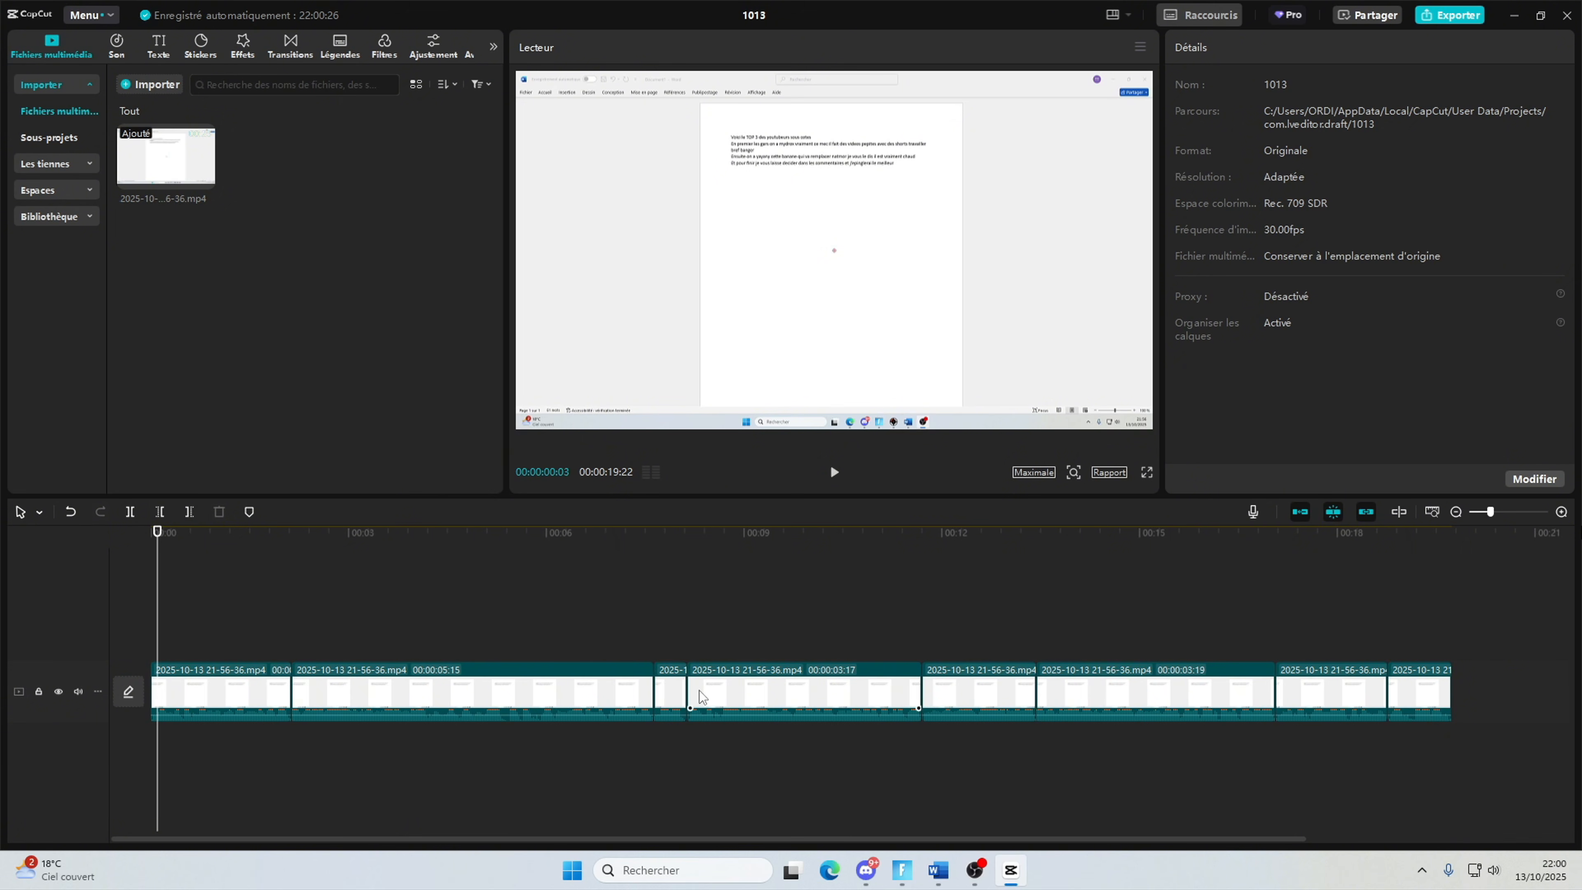
pyautogui.moveTo(221, 625); pyautogui.dragTo(1059, 691)
pyautogui.moveTo(1580, 524); pyautogui.dragTo(1580, 525)
pyautogui.rightClick(915, 606)
pyautogui.click(559, 695)
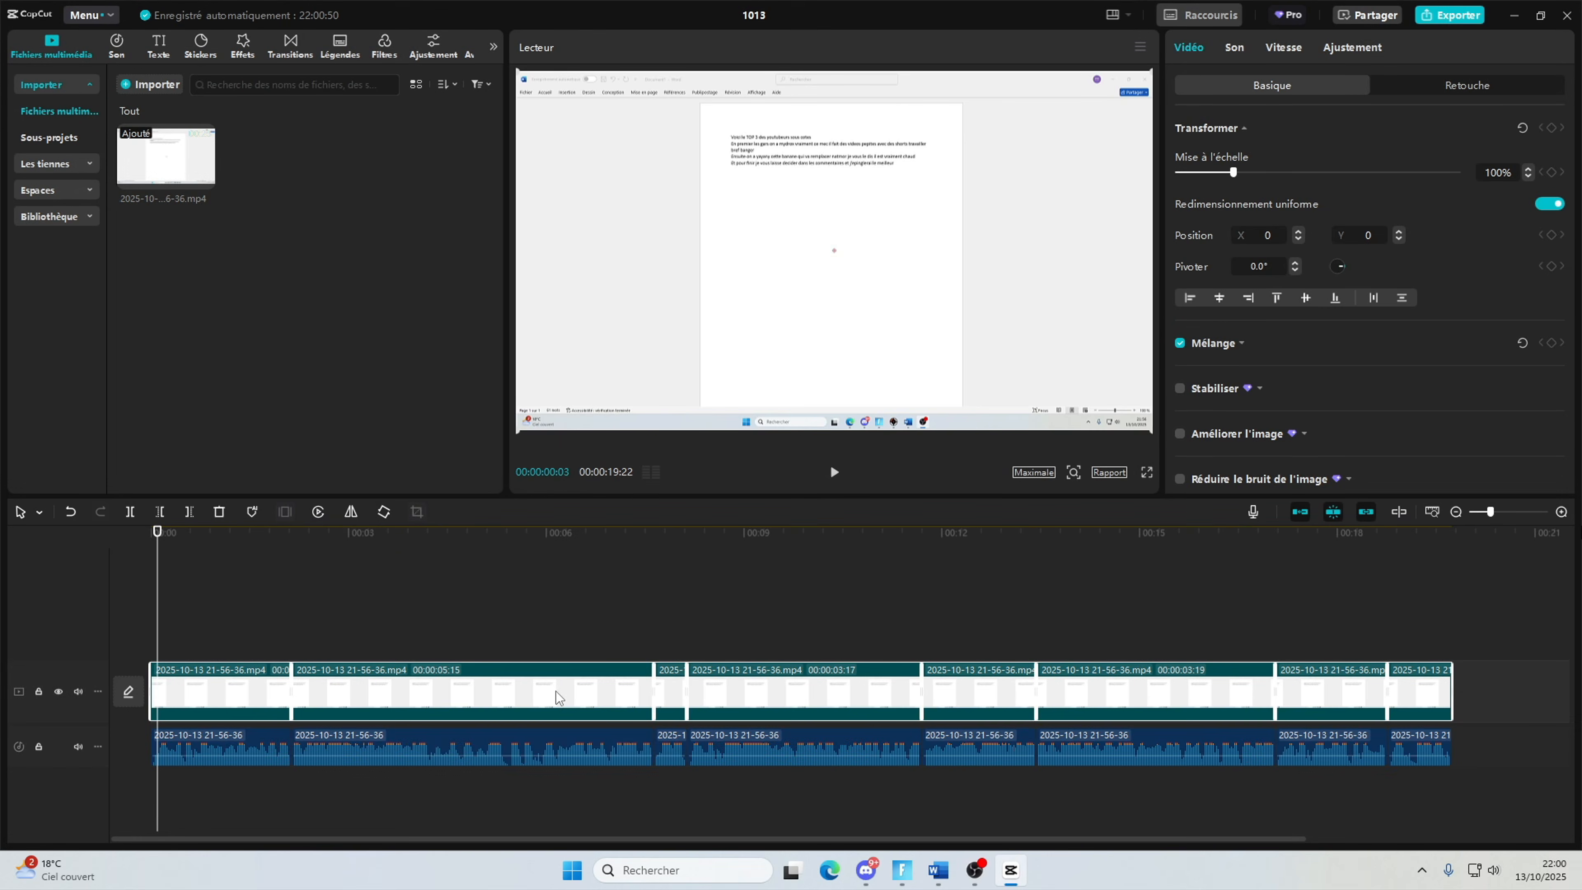
pyautogui.press('Delete')
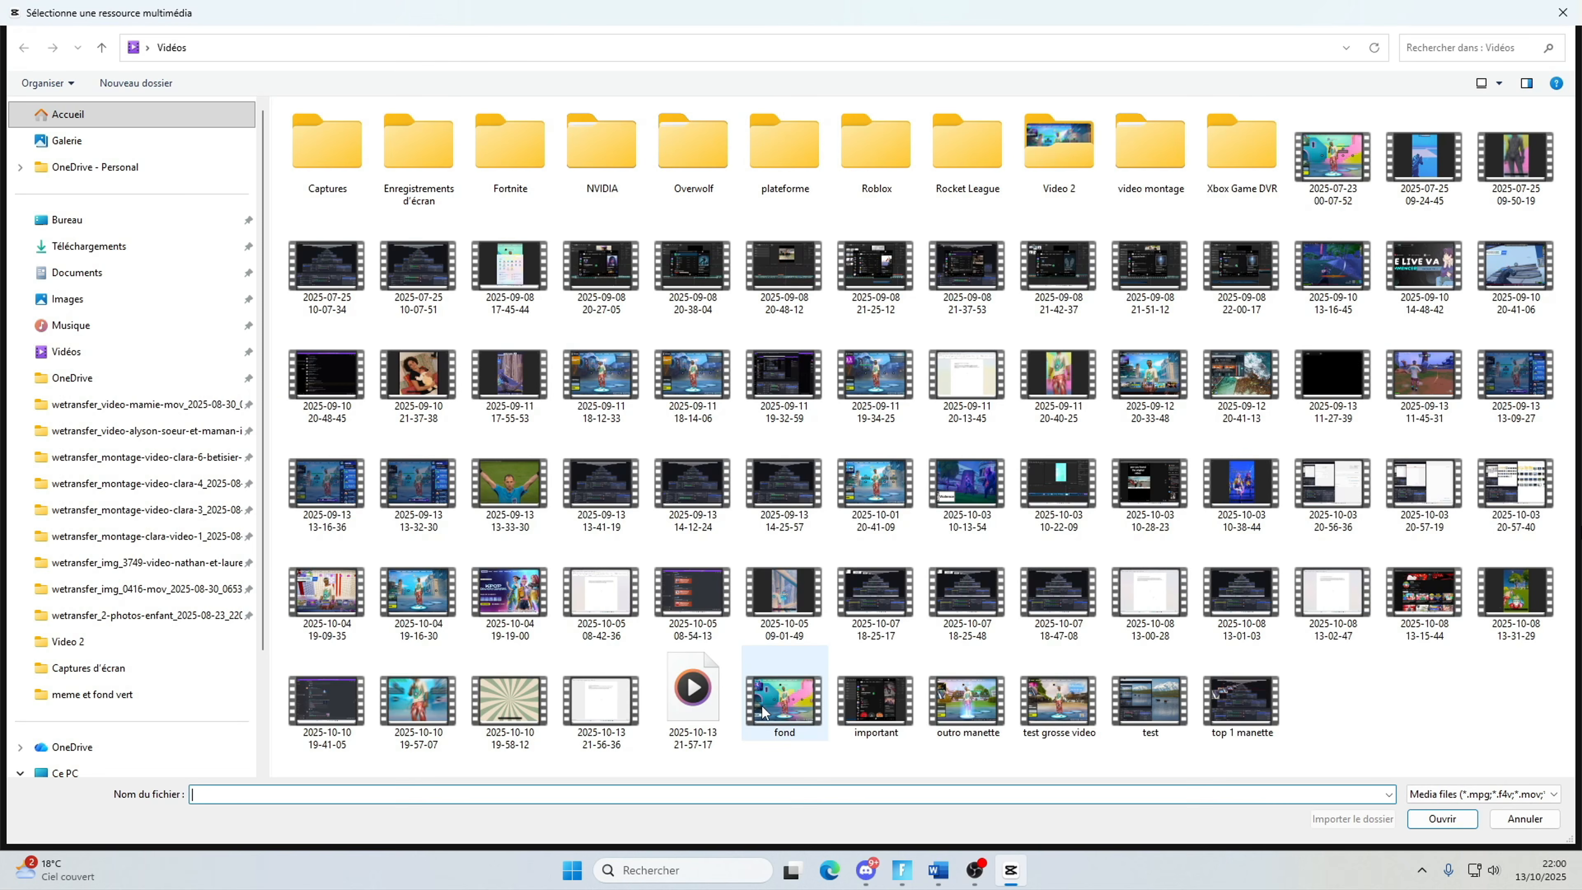
# Step: Import the background video fond.mp4 and add it to the main track
pyautogui.doubleClick(764, 706)
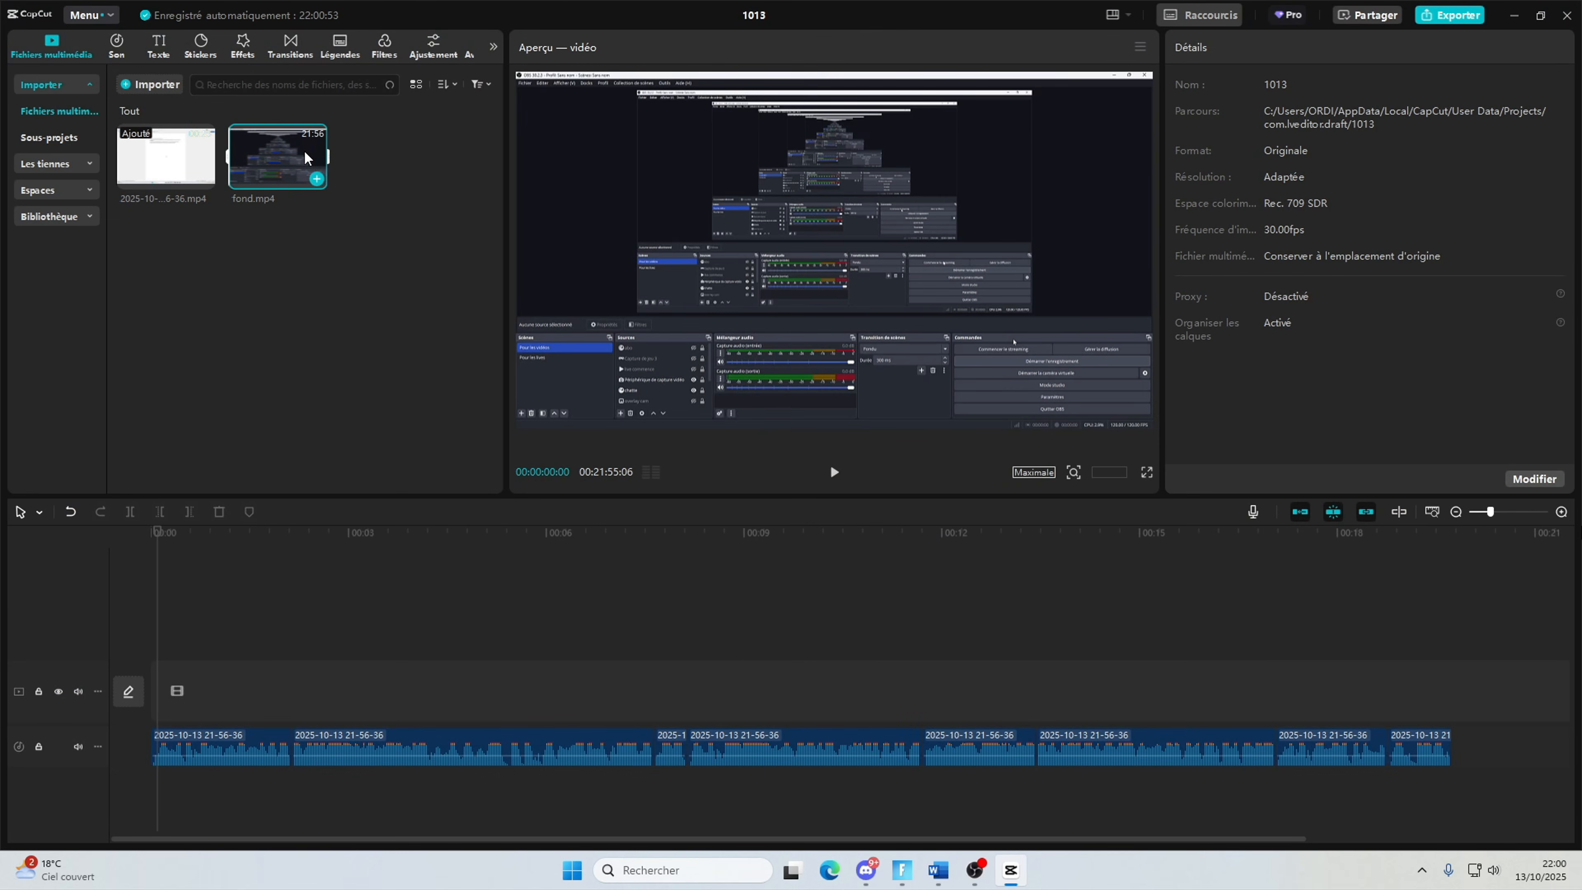
pyautogui.click(313, 180)
# Step: Trim the start of fond.mp4 at about 5 seconds and cut its end to match the voice audio's length
pyautogui.click(497, 600)
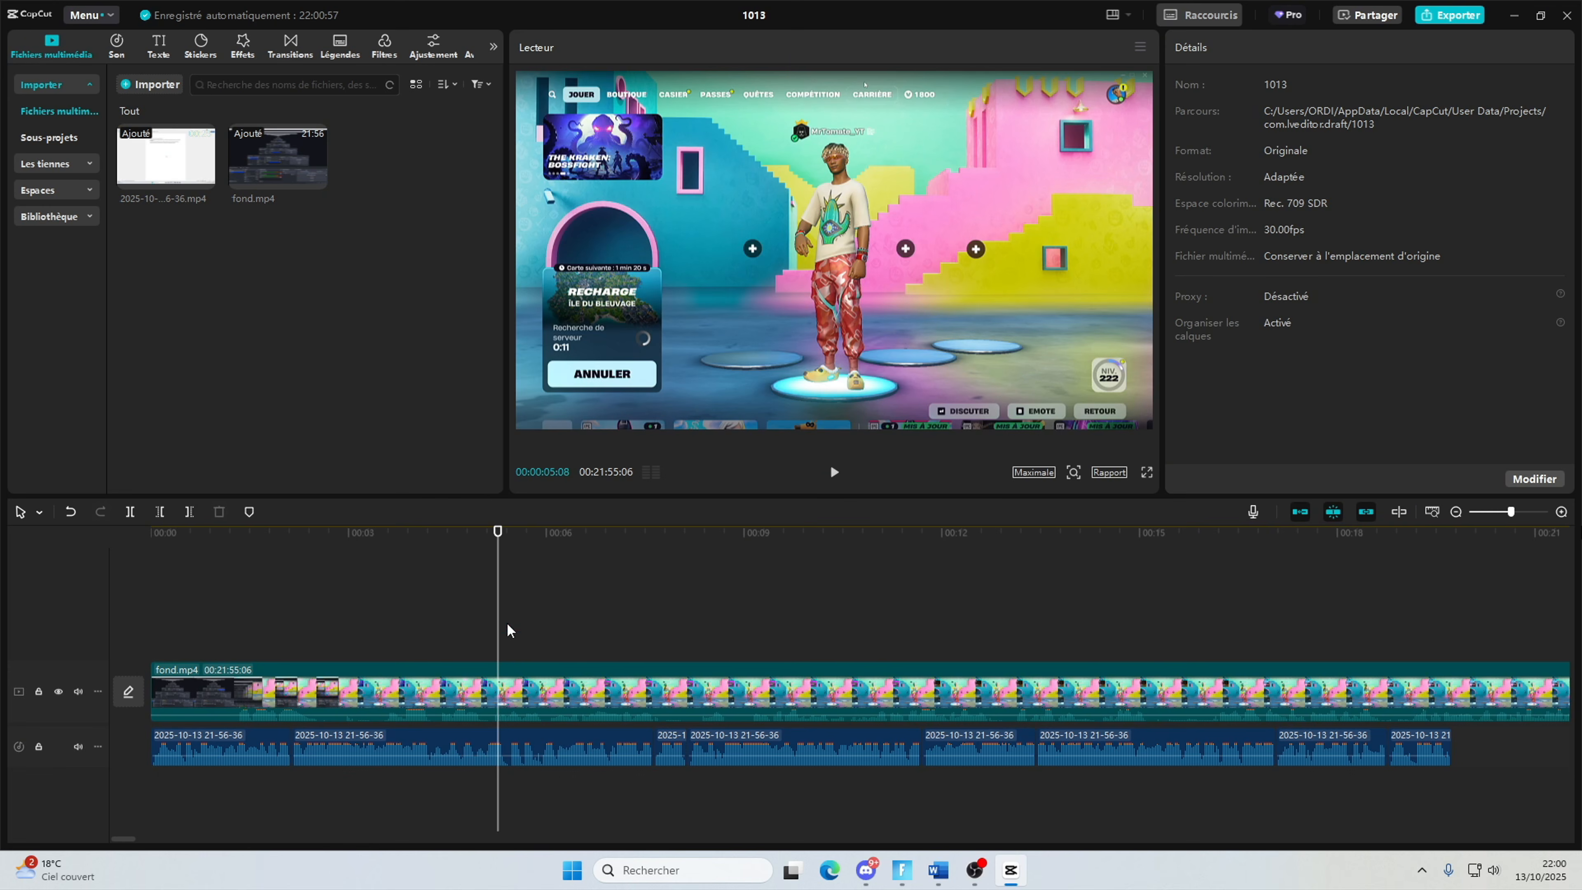
pyautogui.click(526, 686)
pyautogui.press('q')
pyautogui.click(867, 618)
pyautogui.moveTo(866, 619); pyautogui.dragTo(1035, 688)
pyautogui.press('w')
# Step: Separate the audio from the fond.mp4 clip and delete that audio
pyautogui.rightClick(735, 688)
pyautogui.click(624, 692)
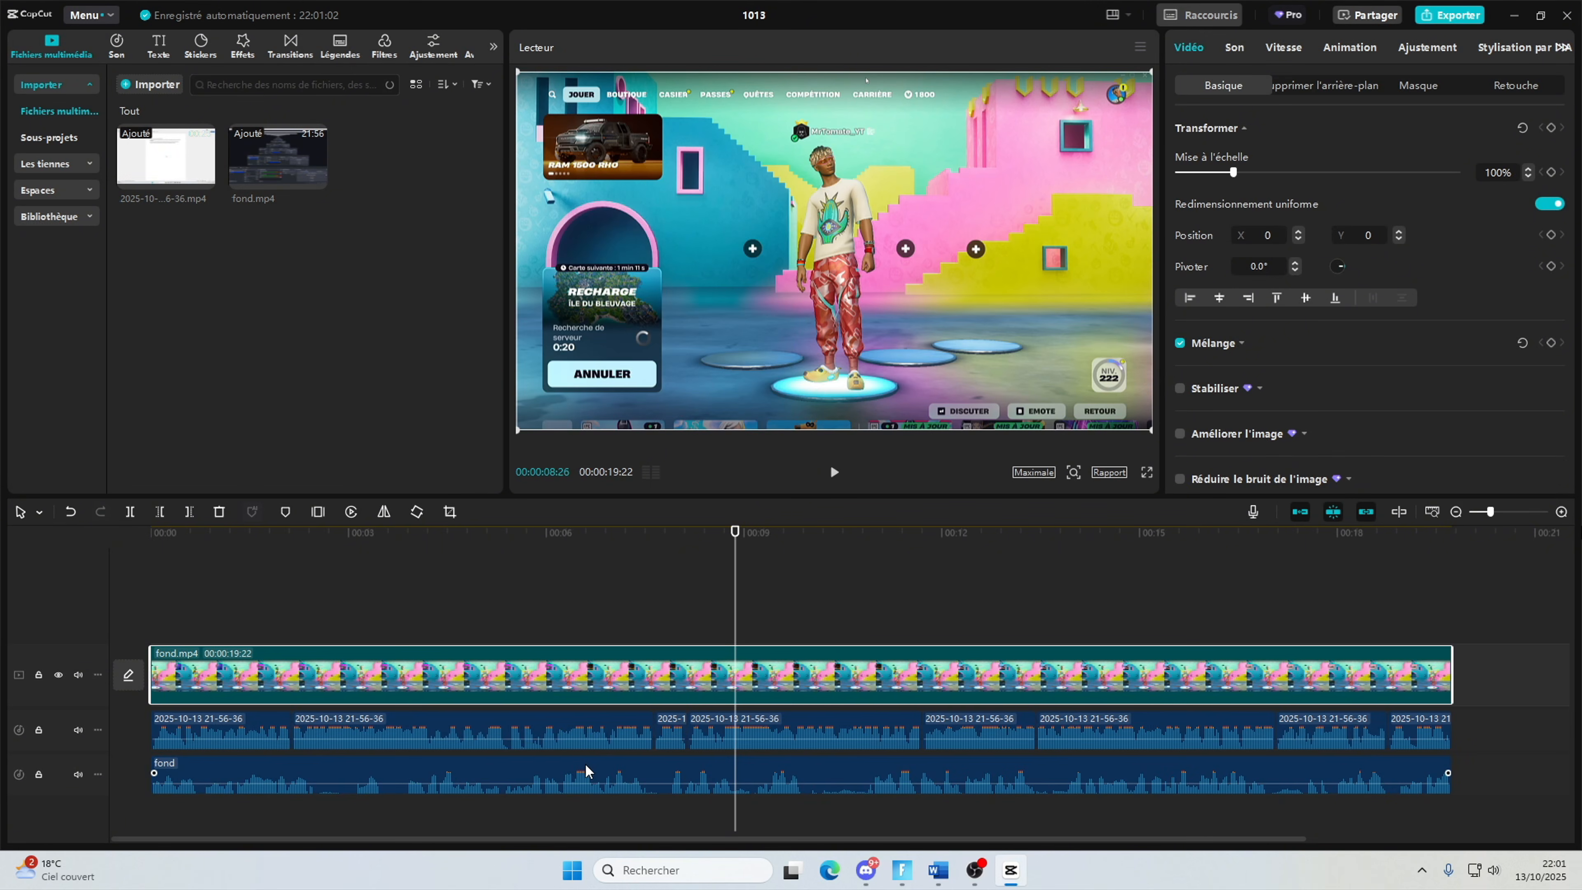
pyautogui.press('Delete')
# Step: Set the project's aspect ratio to 9:16 and enlarge the fond.mp4 clip to 316% to fill the frame
pyautogui.click(617, 611)
pyautogui.click(665, 706)
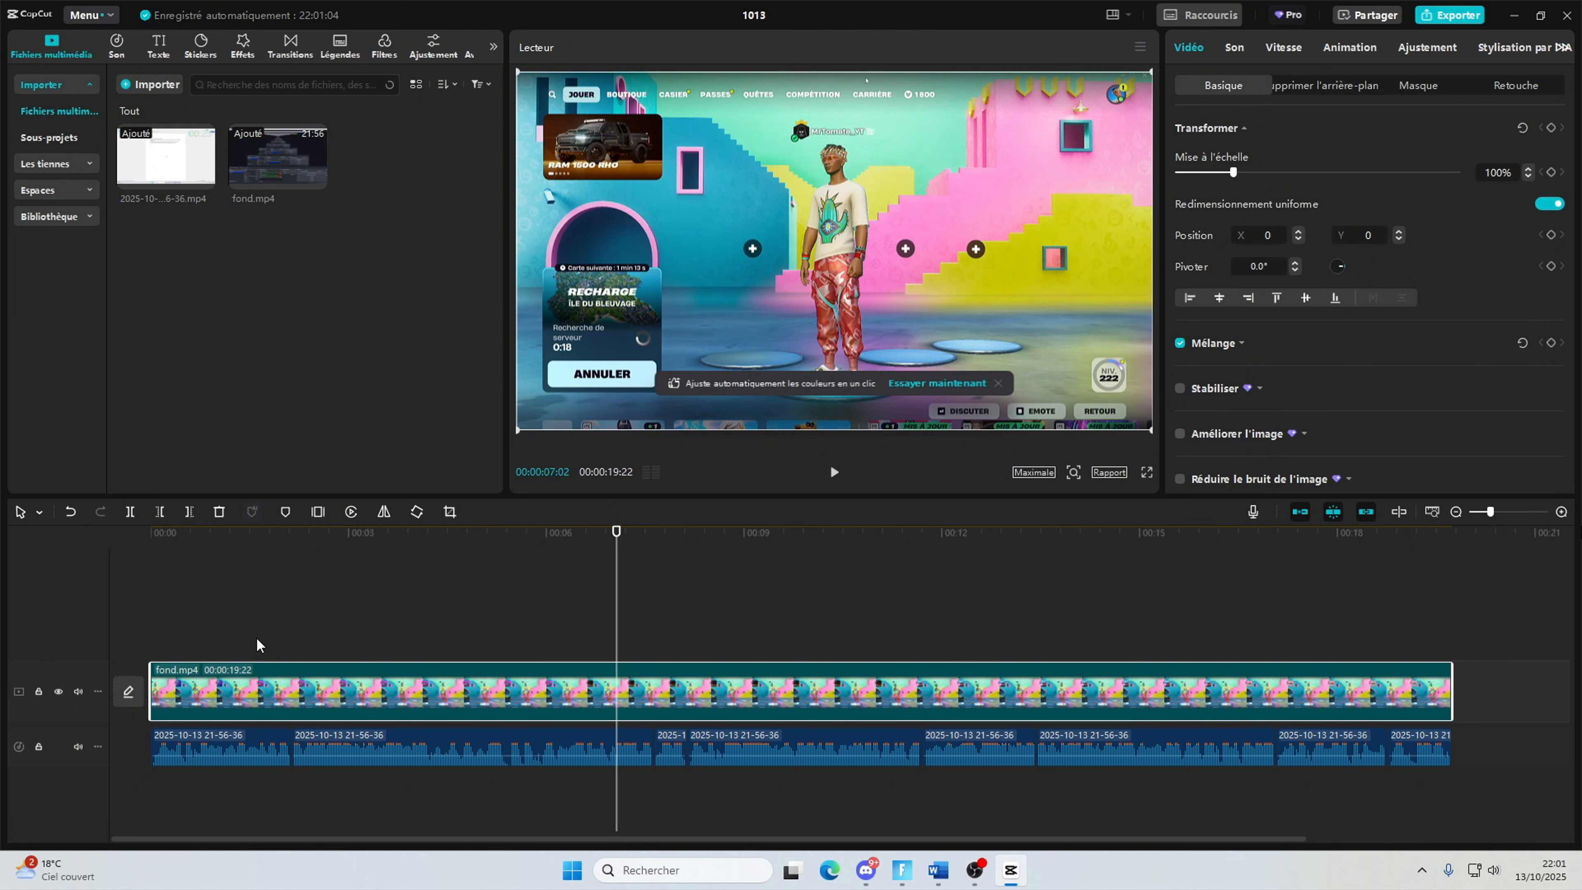
pyautogui.click(1109, 471)
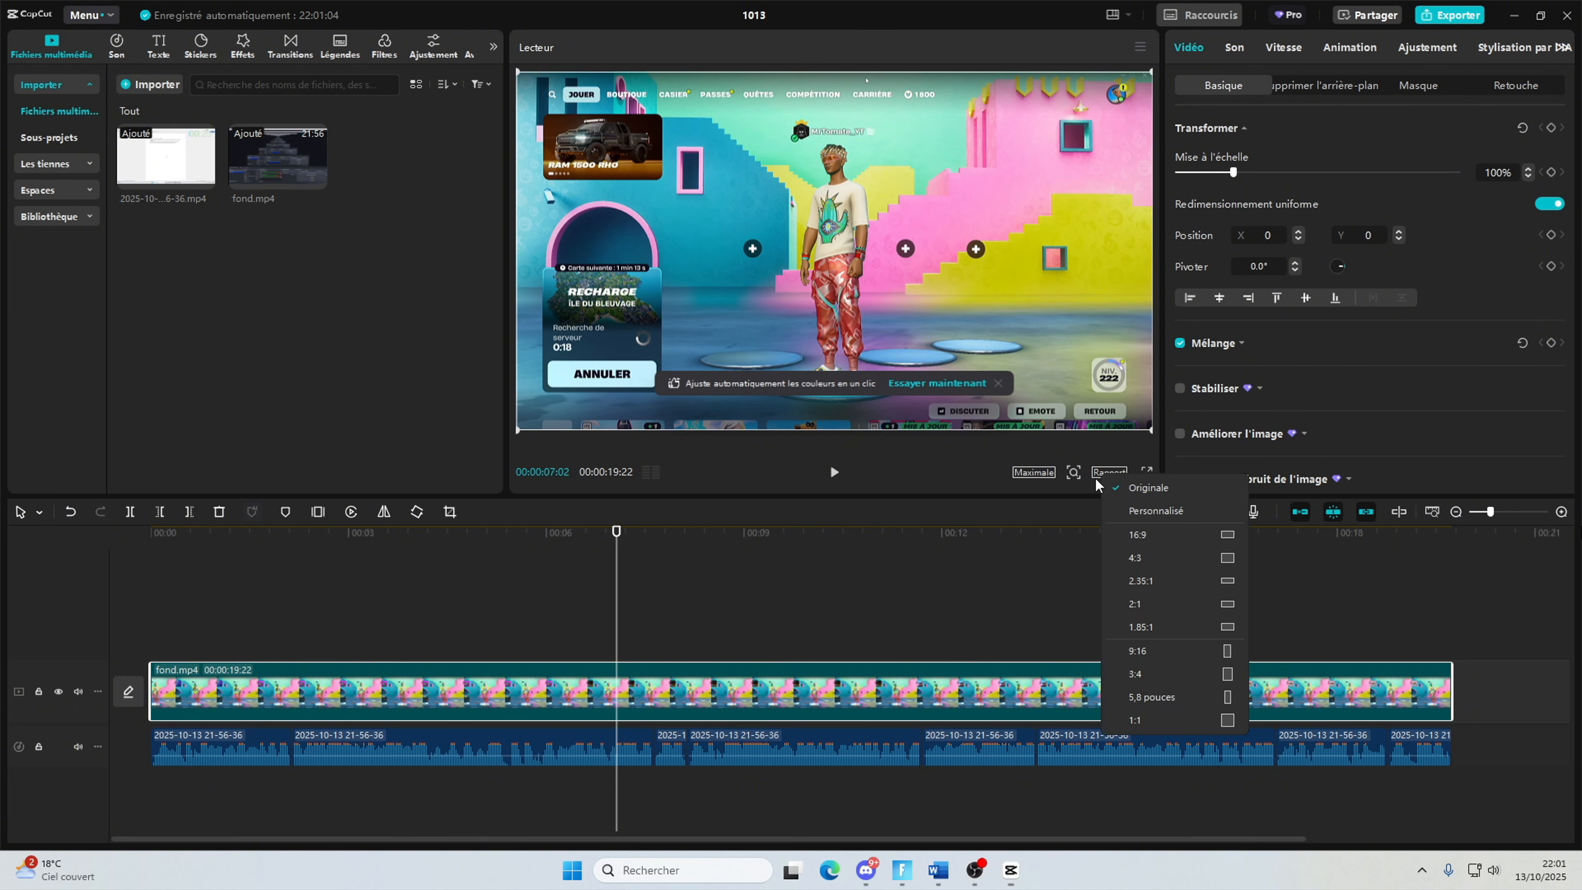
pyautogui.click(1127, 654)
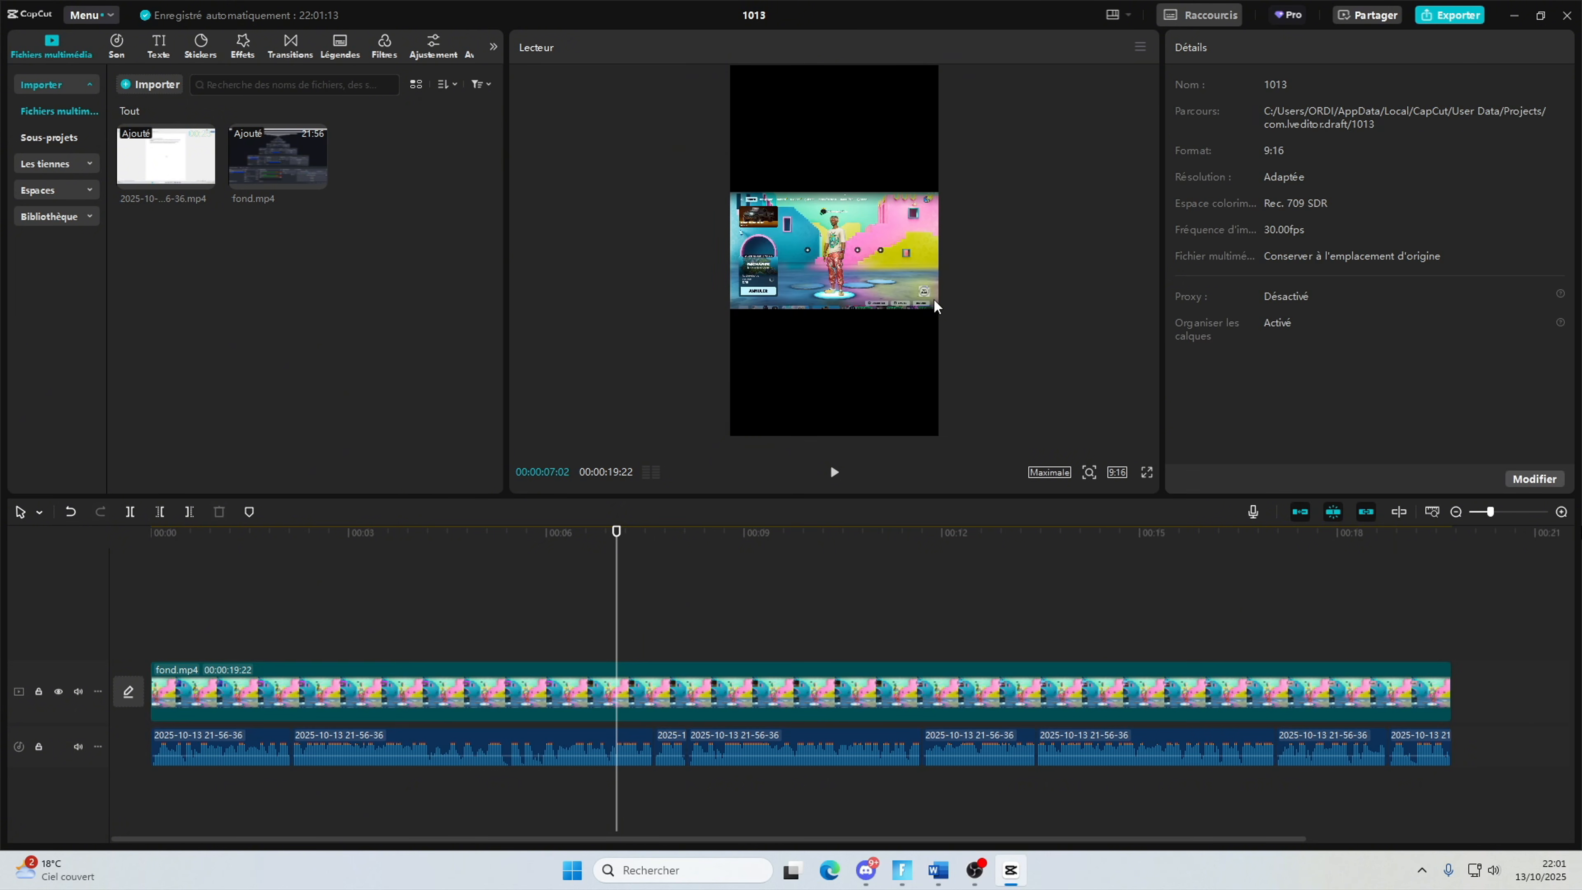
pyautogui.moveTo(951, 318); pyautogui.dragTo(1186, 628)
# Step: Apply the Zoom 1 intro animation to the fond.mp4 clip and preview it from the beginning
pyautogui.click(401, 616)
pyautogui.moveTo(374, 617); pyautogui.dragTo(112, 653)
pyautogui.click(250, 673)
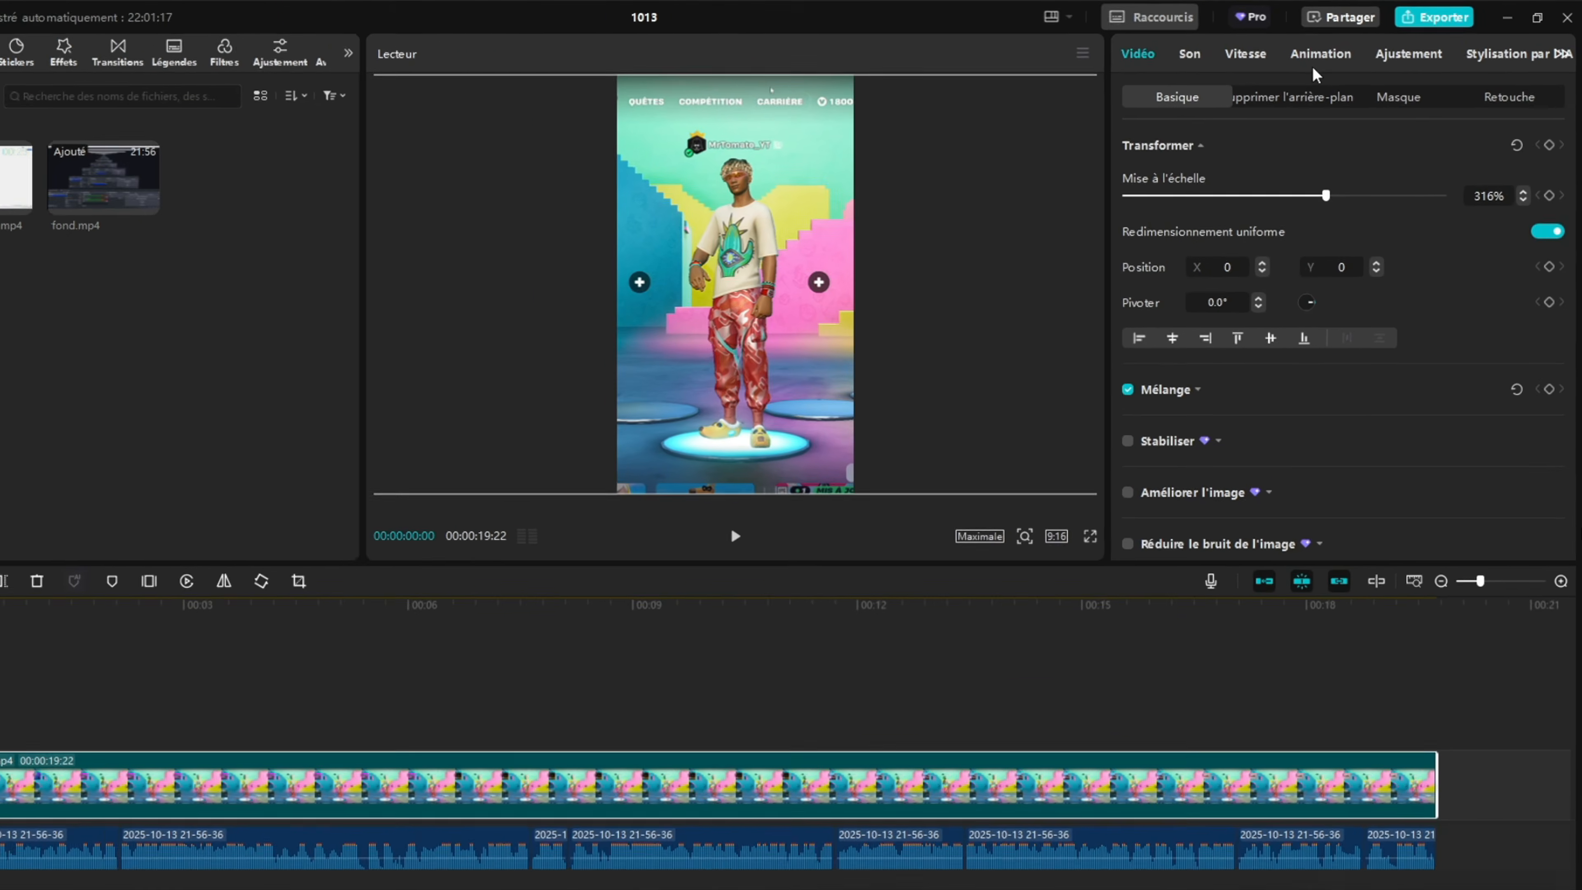
pyautogui.click(1350, 48)
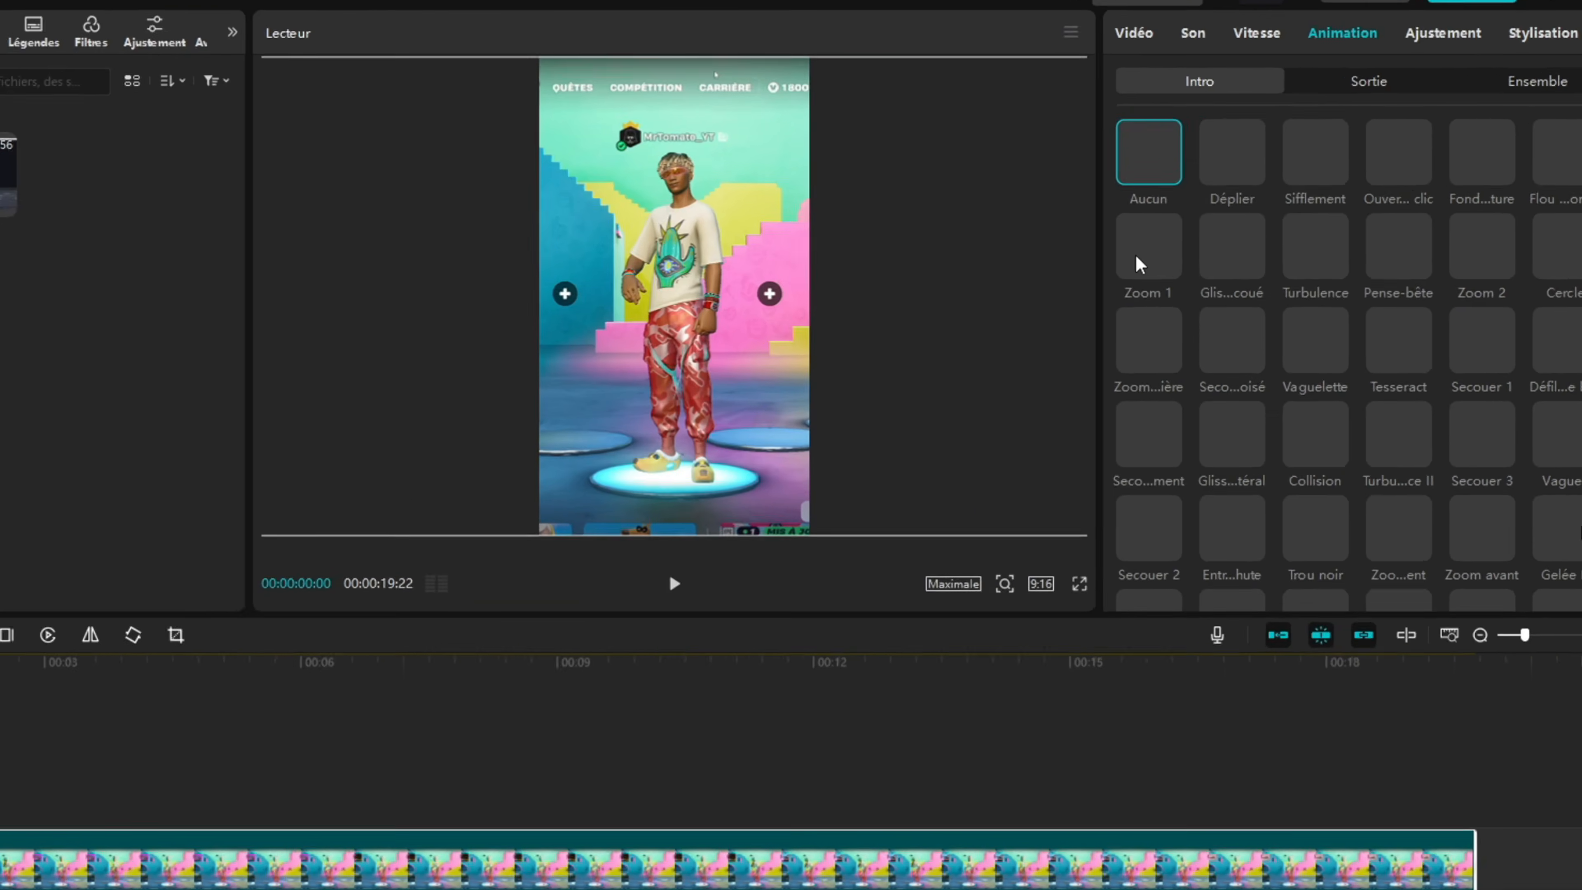
pyautogui.click(1145, 262)
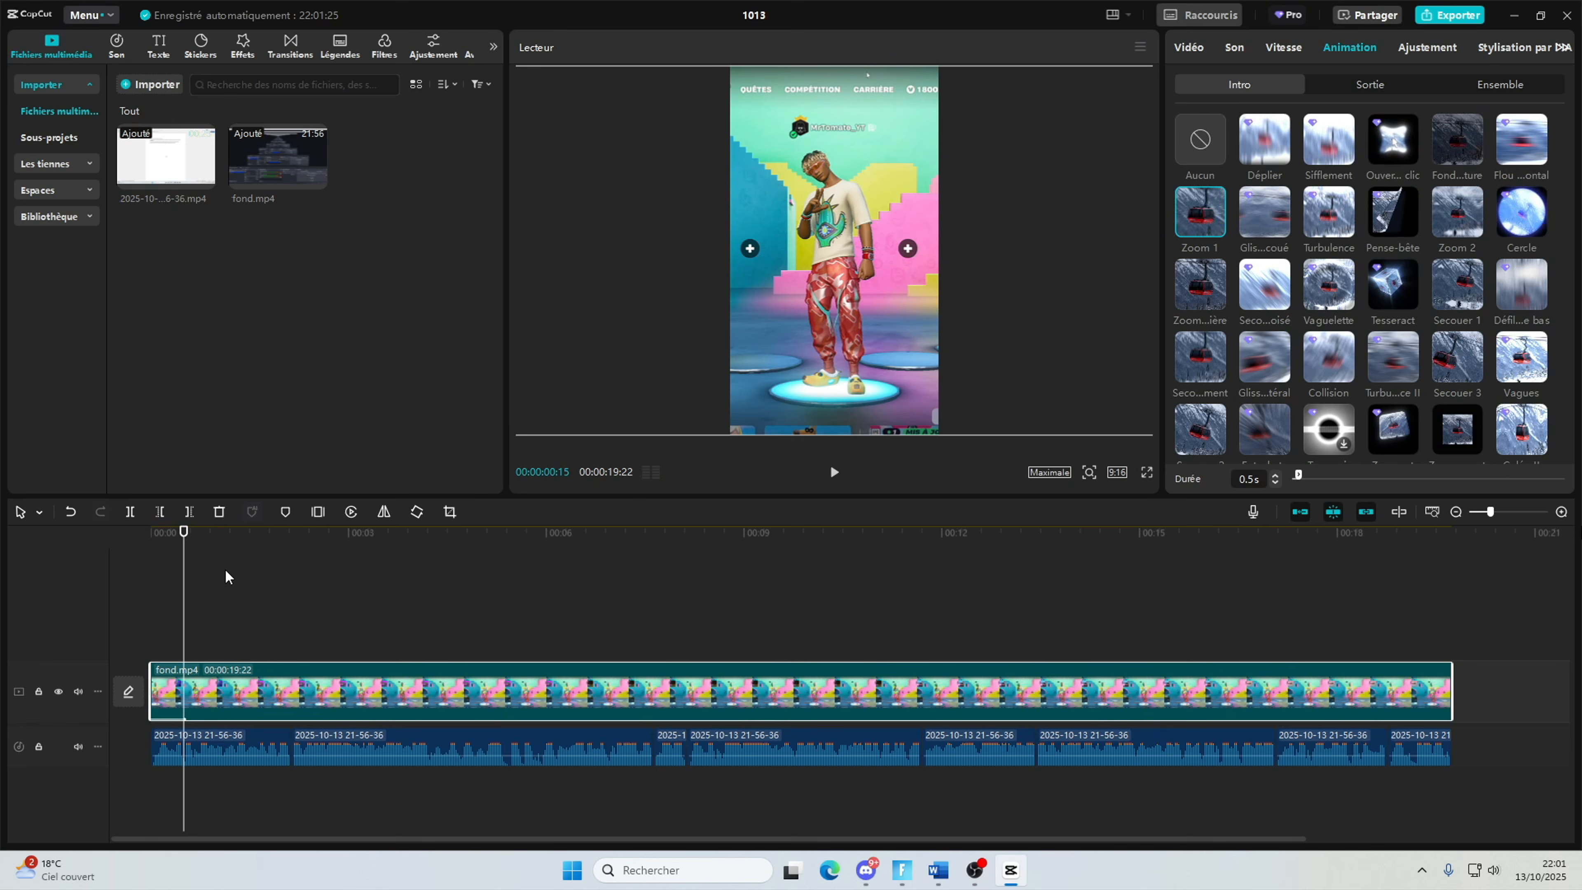
pyautogui.click(57, 592)
pyautogui.click(839, 481)
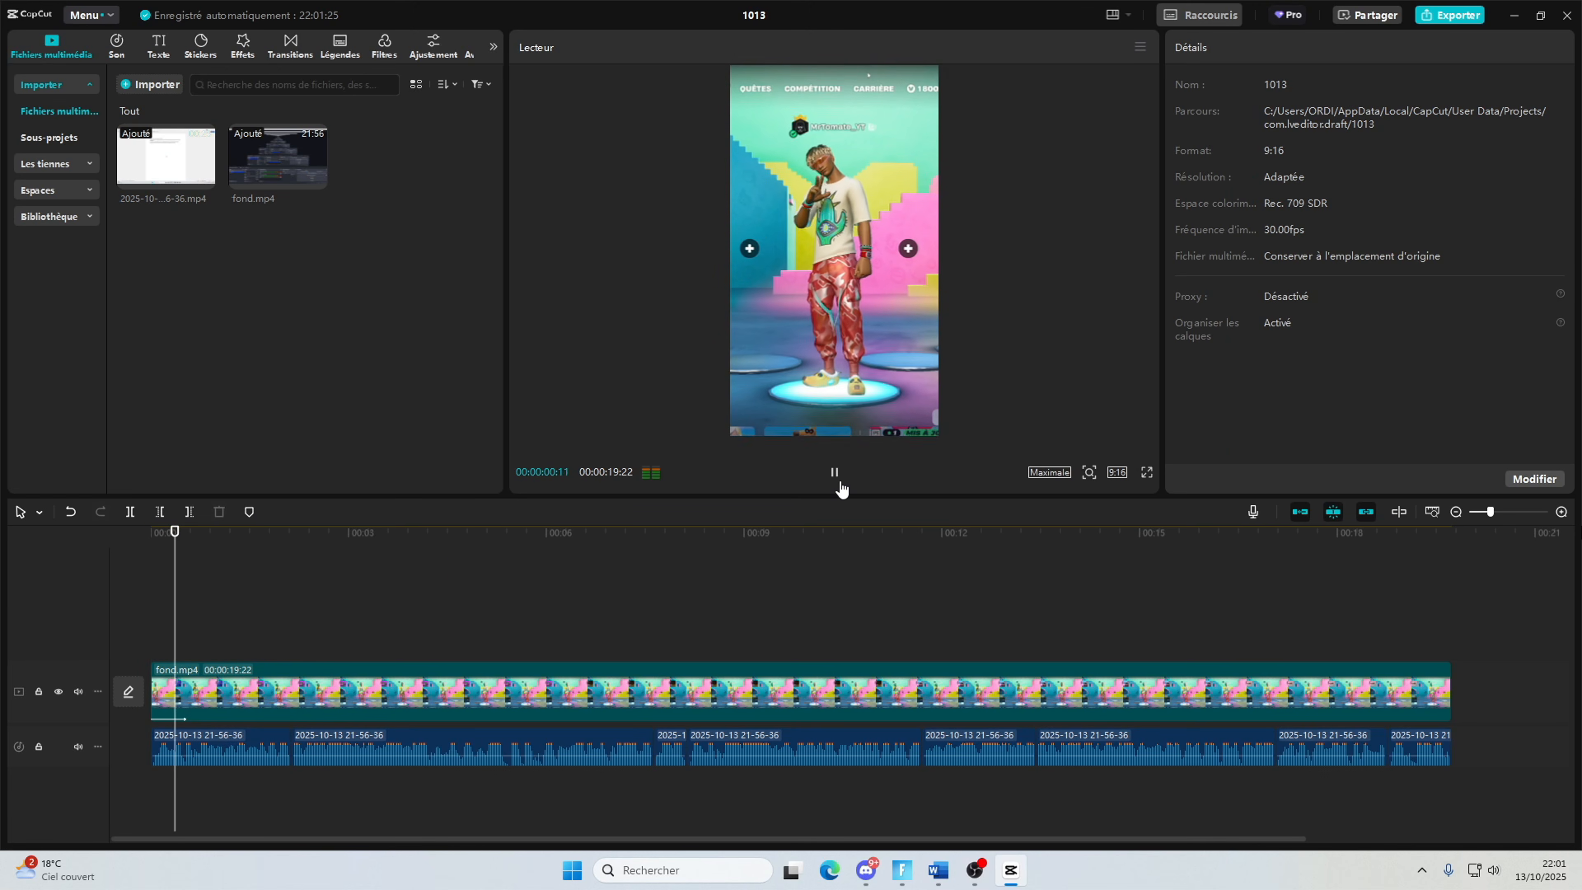
pyautogui.moveTo(294, 603); pyautogui.dragTo(151, 586)
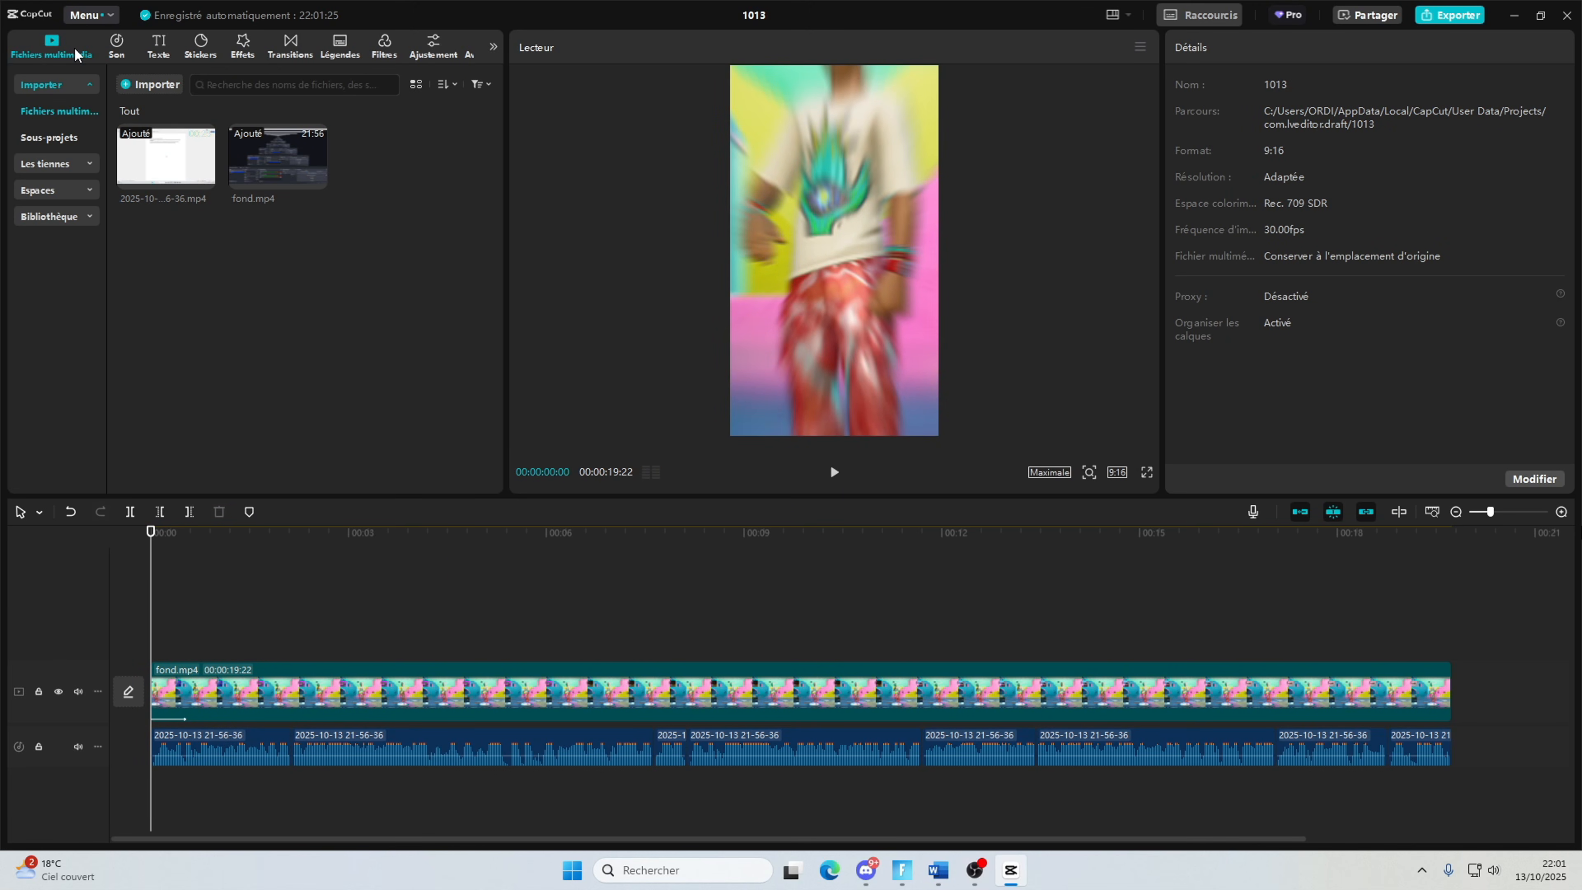
# Step: Preview the favourite sound effect 冲击-997503 and add it at the start of the timeline
pyautogui.click(117, 50)
pyautogui.click(83, 136)
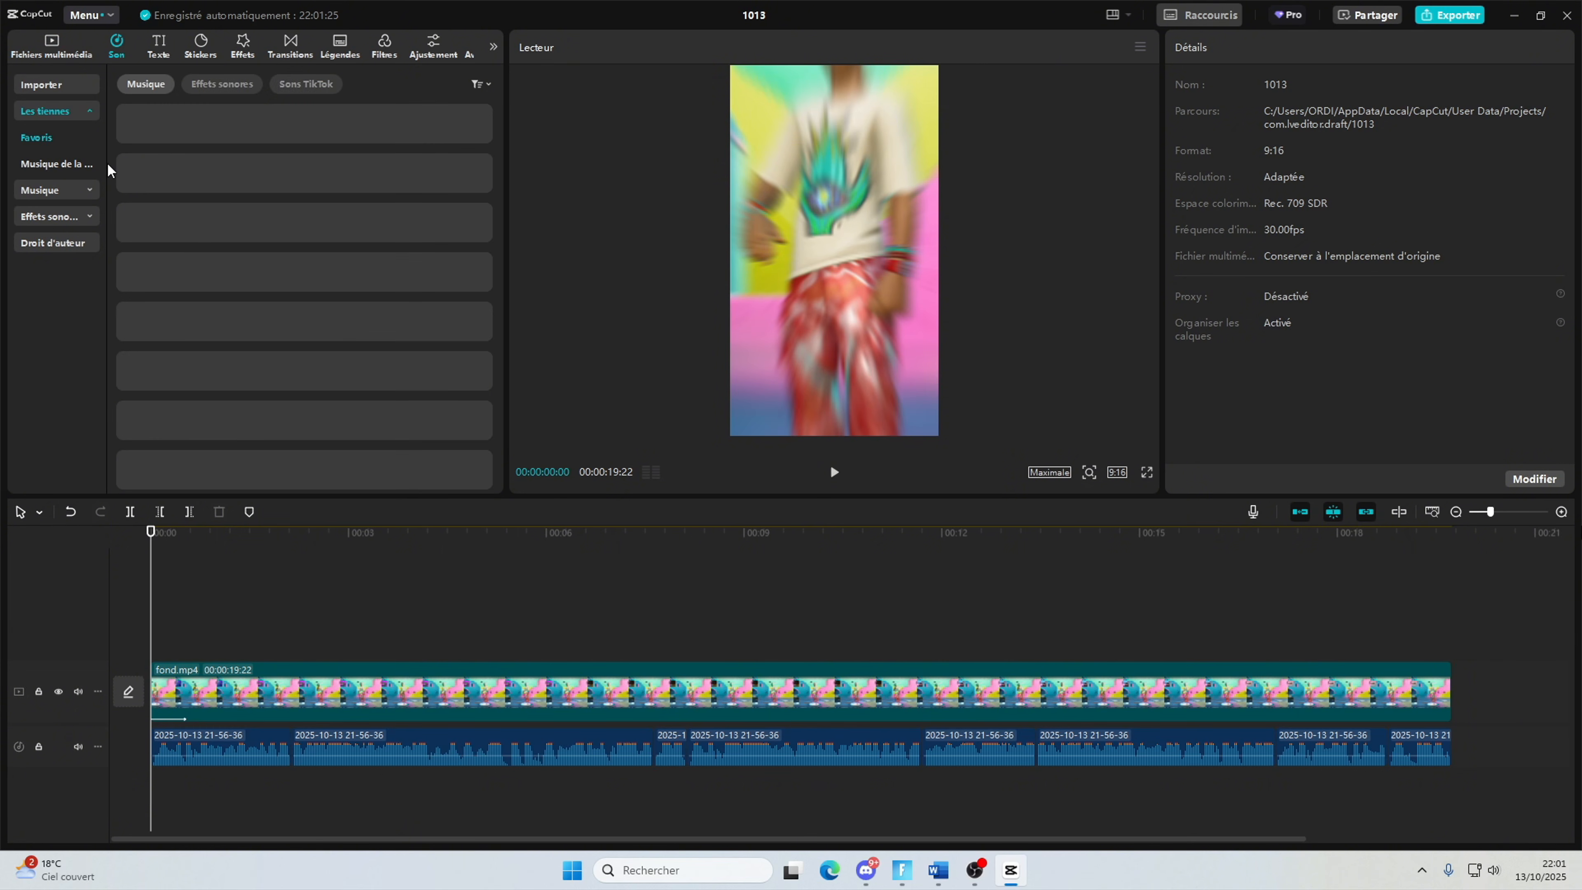
pyautogui.click(67, 109)
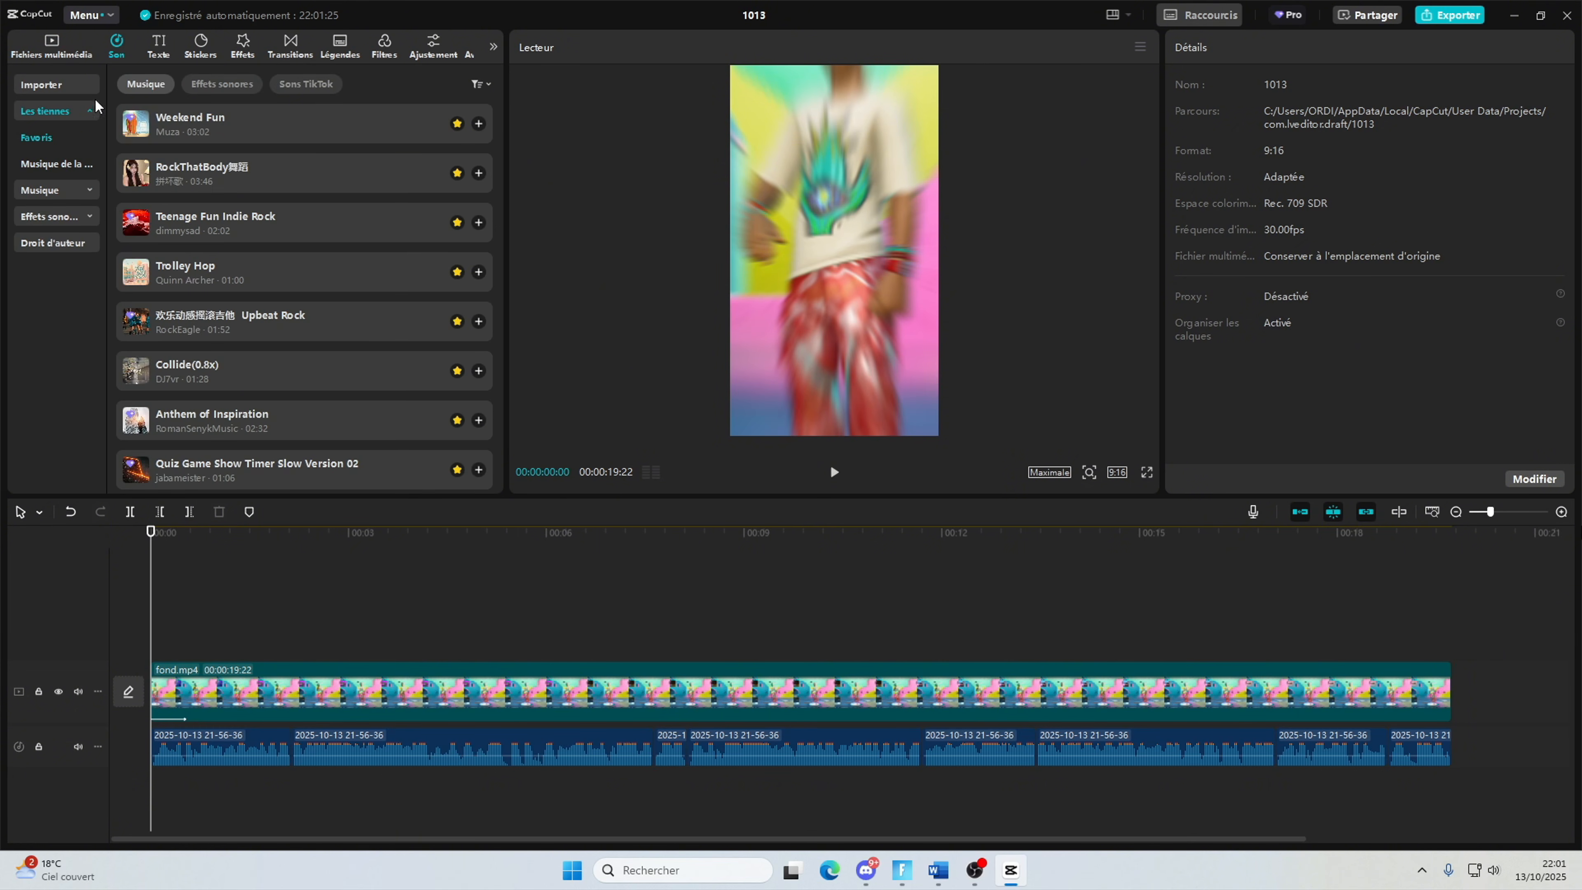
pyautogui.click(222, 84)
pyautogui.click(239, 182)
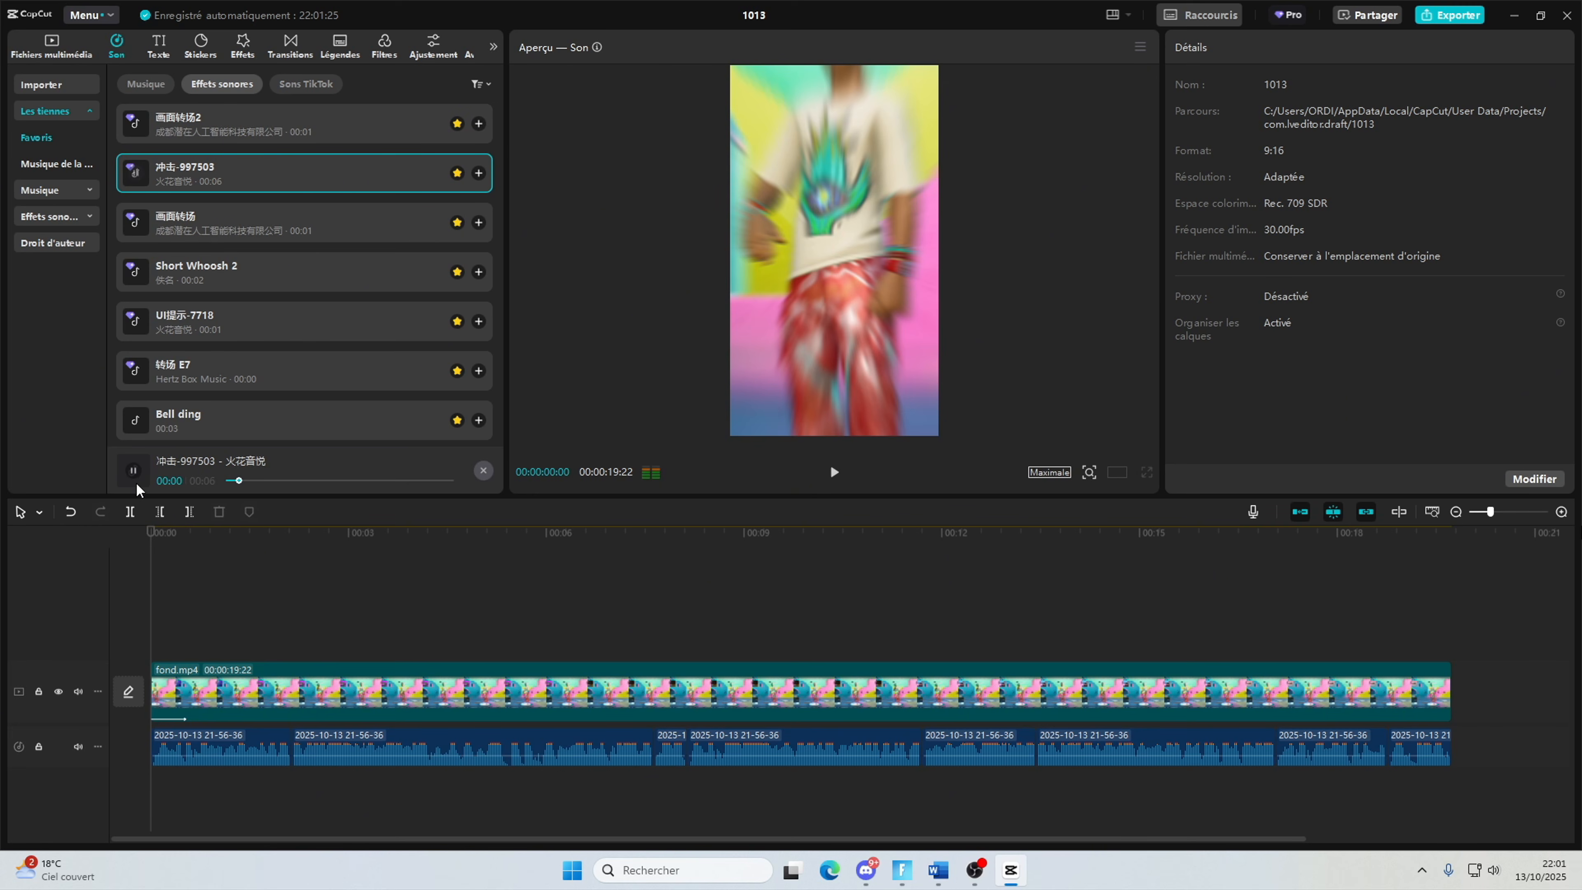
pyautogui.click(478, 172)
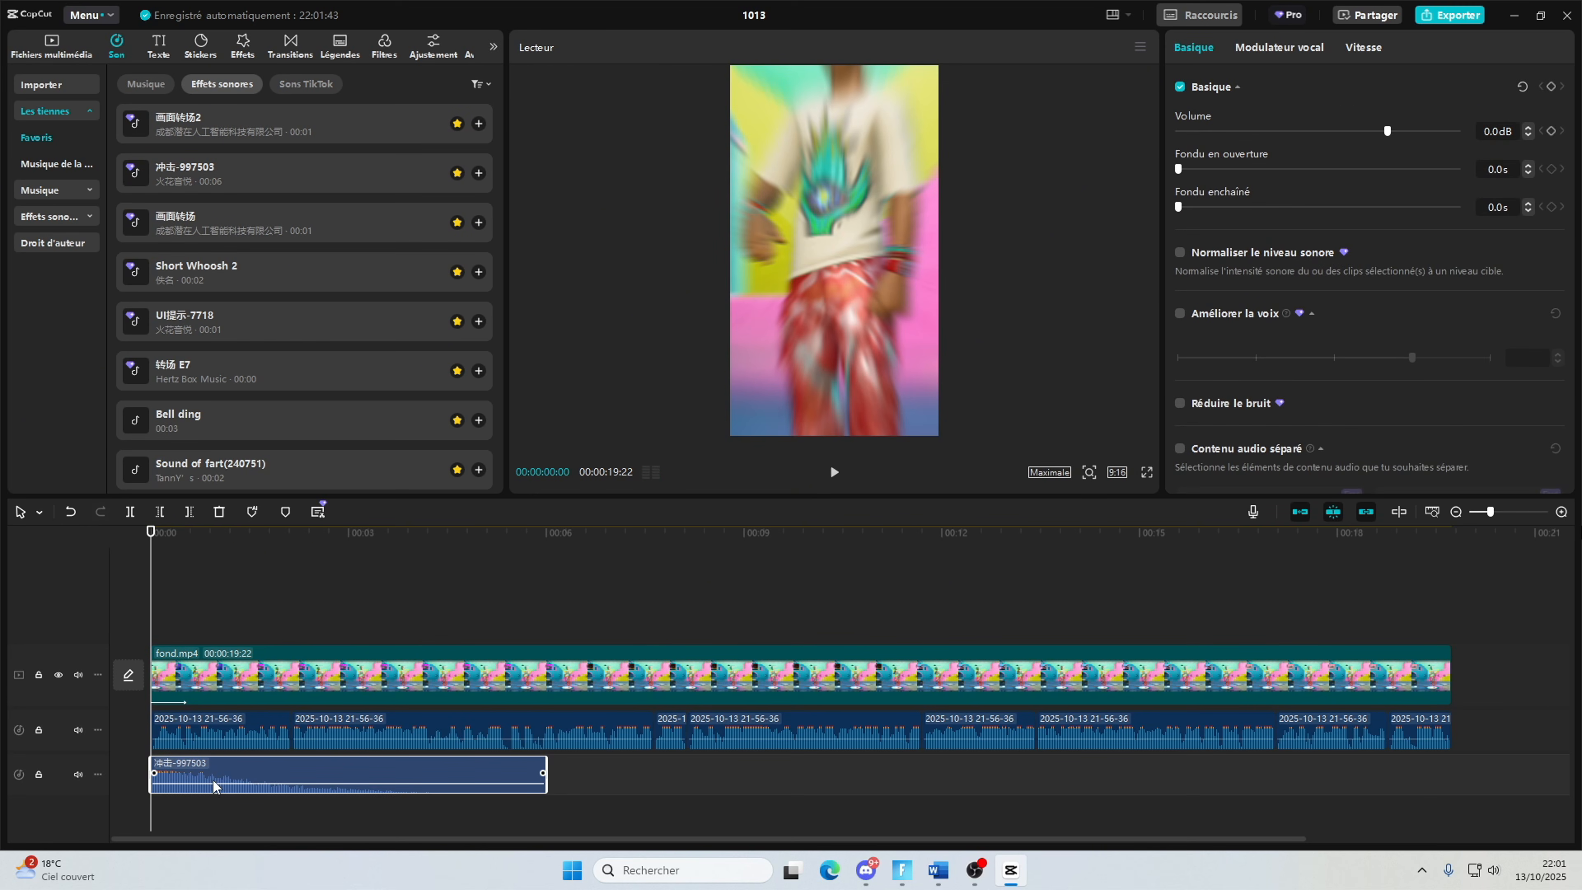
# Step: Lower the 冲击-997503 sound effect's volume to -6.4 dB and preview the opening of the video
pyautogui.moveTo(215, 783); pyautogui.dragTo(215, 788)
pyautogui.click(834, 475)
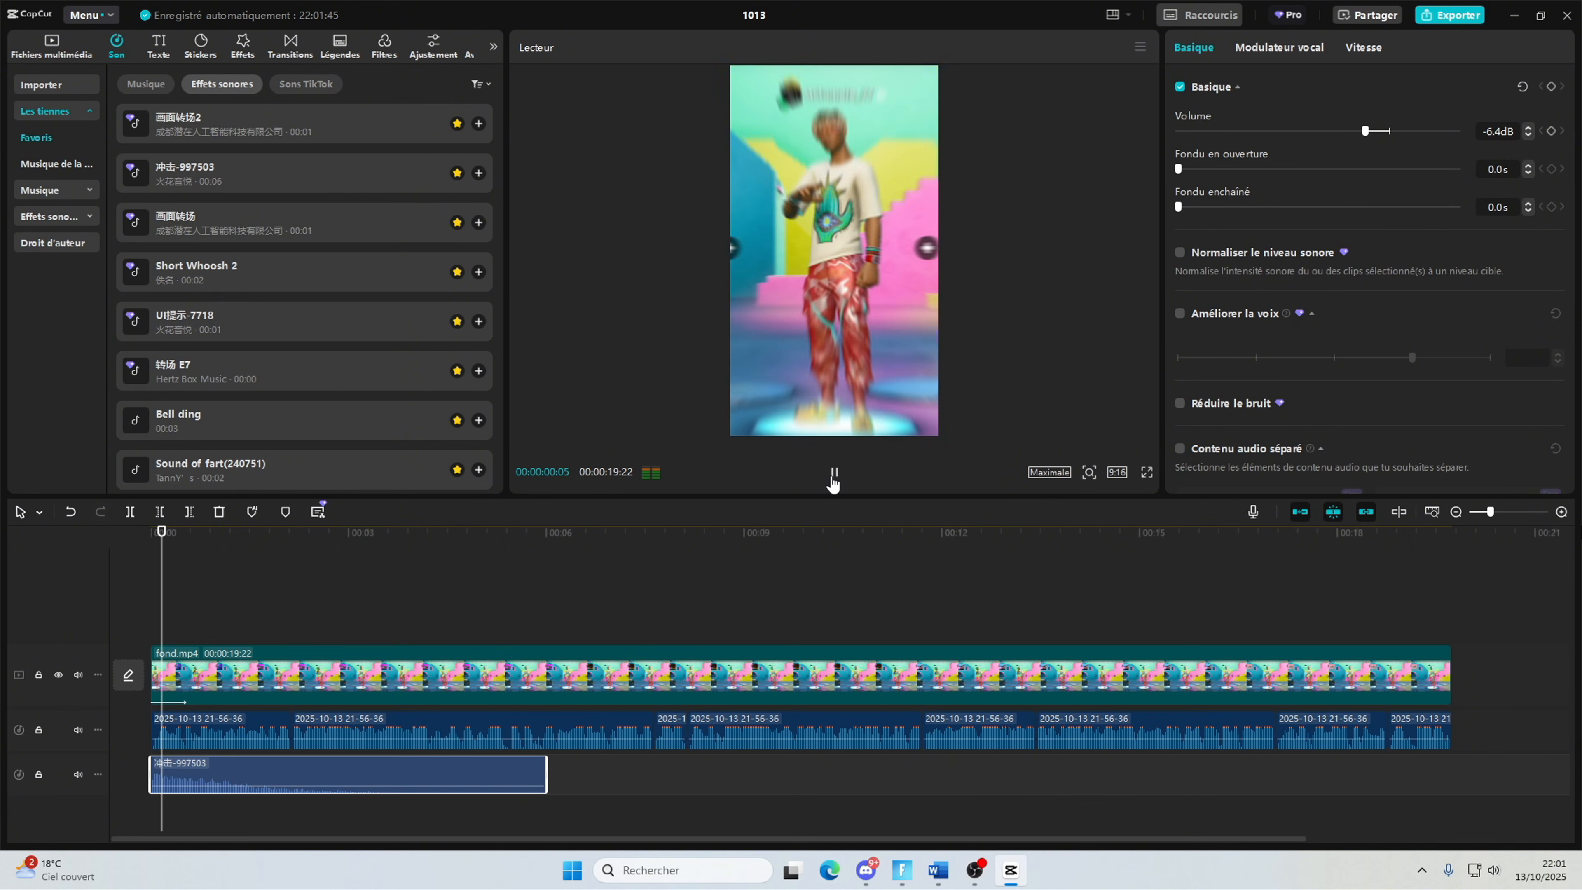
pyautogui.click(834, 475)
pyautogui.click(150, 532)
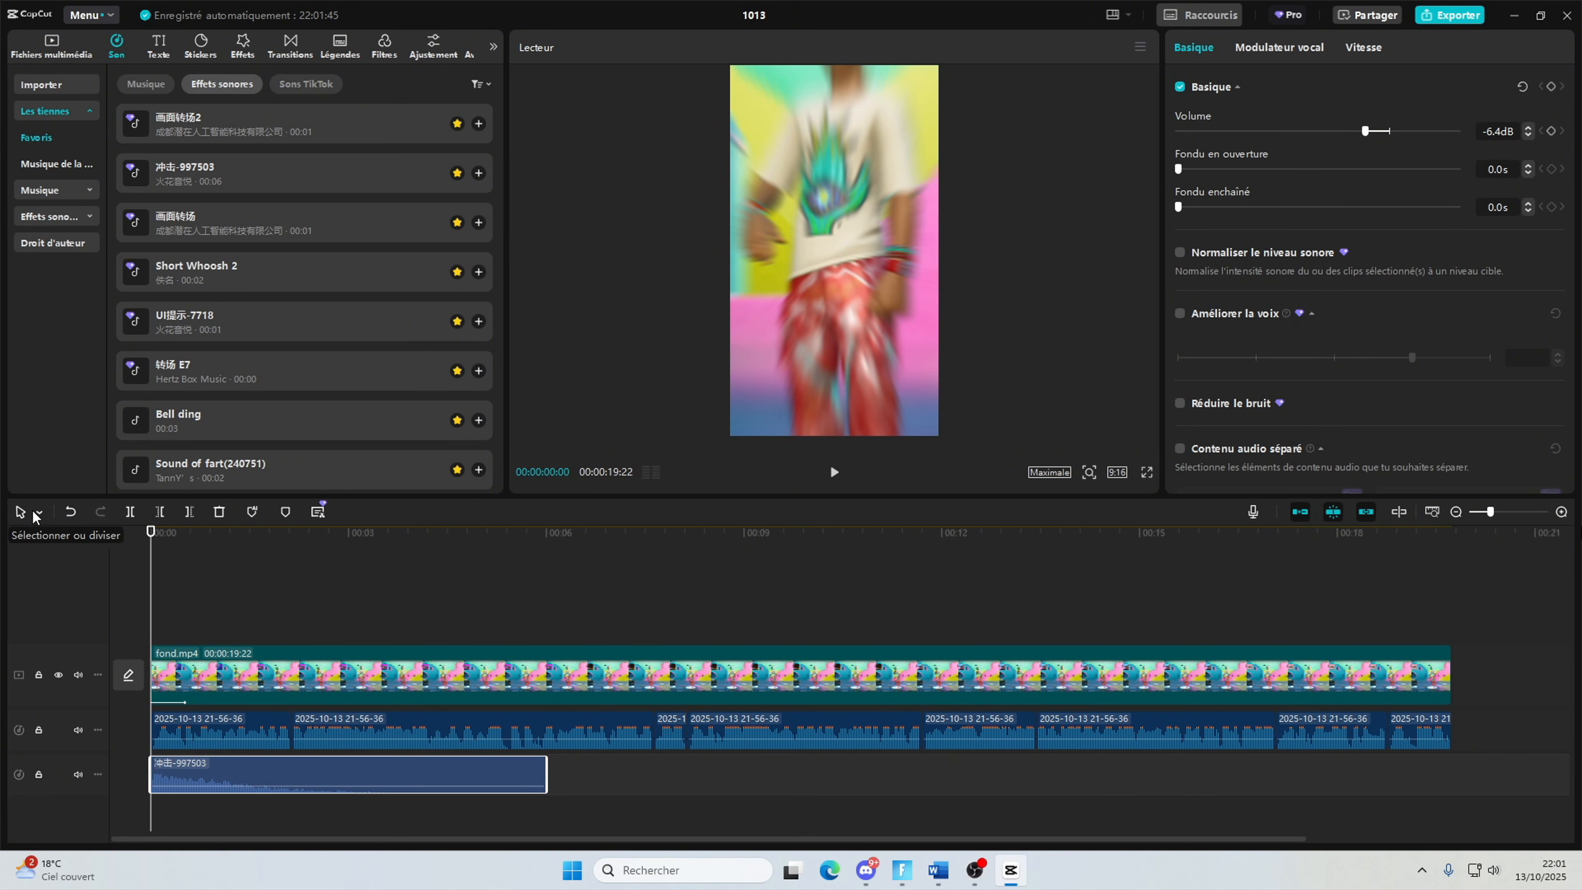
pyautogui.click(204, 608)
pyautogui.moveTo(205, 607); pyautogui.dragTo(151, 608)
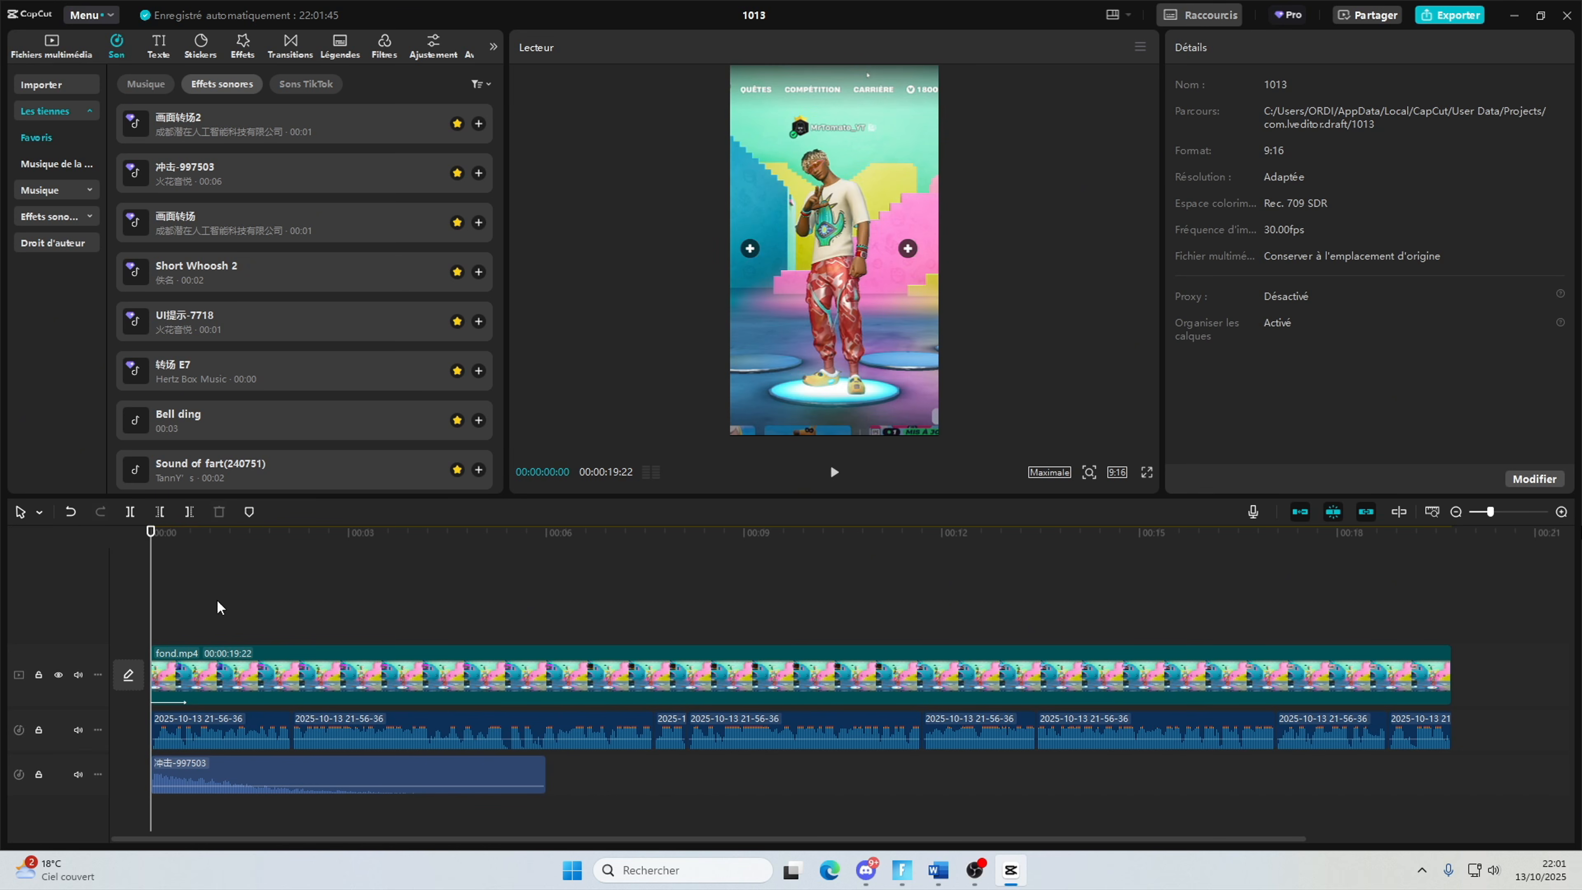
# Step: Split the fond.mp4 clip at 00:00:00:16 and again where the first voice-over segment ends, at 00:00:02:04
pyautogui.moveTo(1490, 511); pyautogui.dragTo(1515, 512)
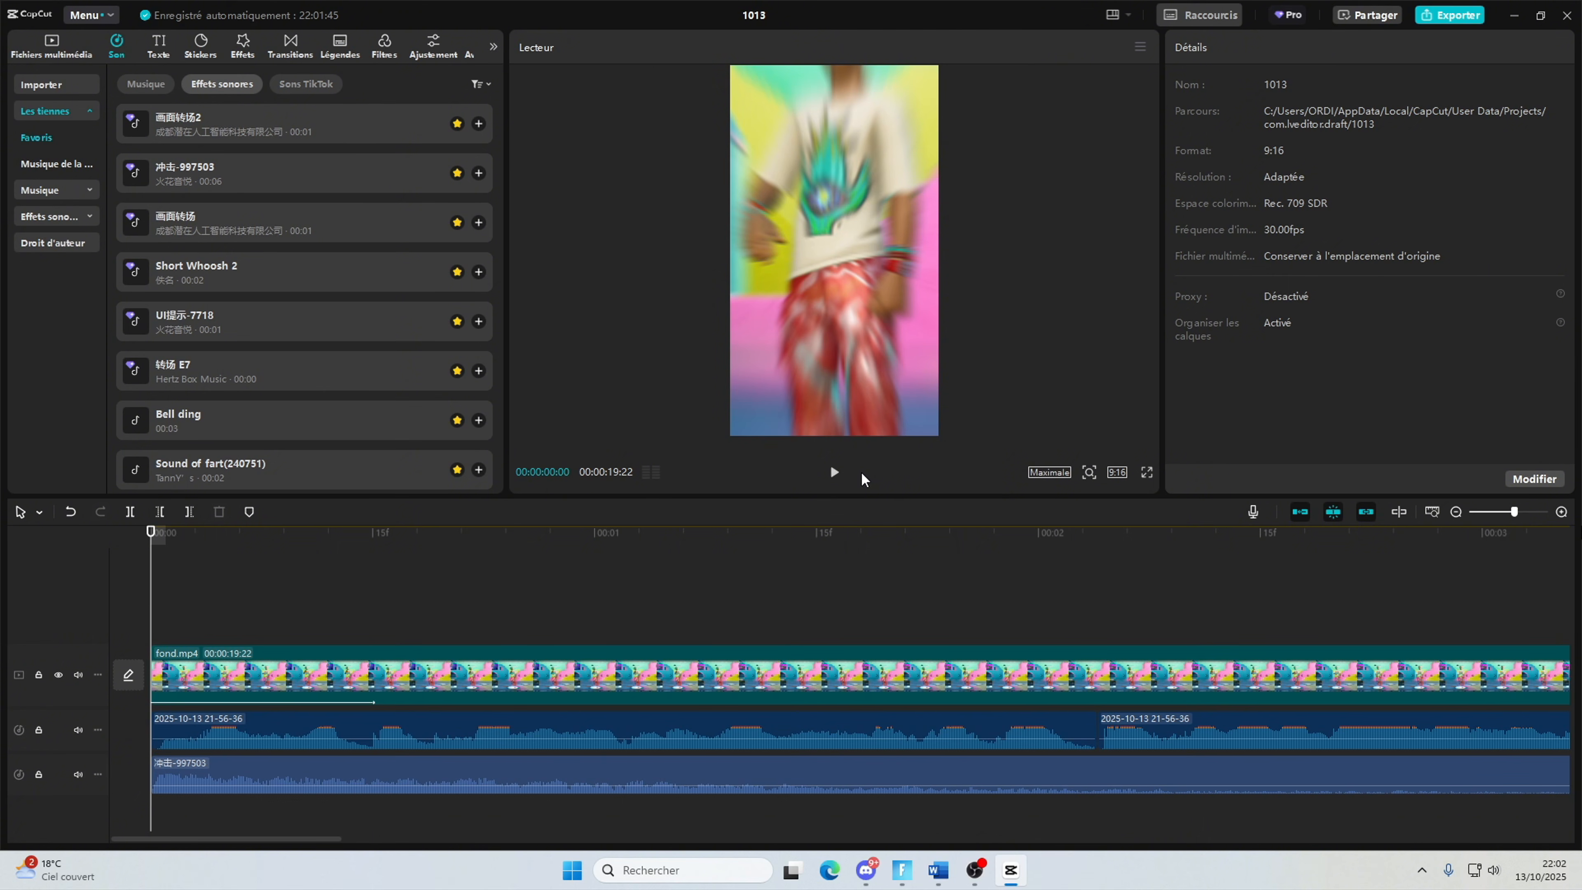
pyautogui.click(834, 472)
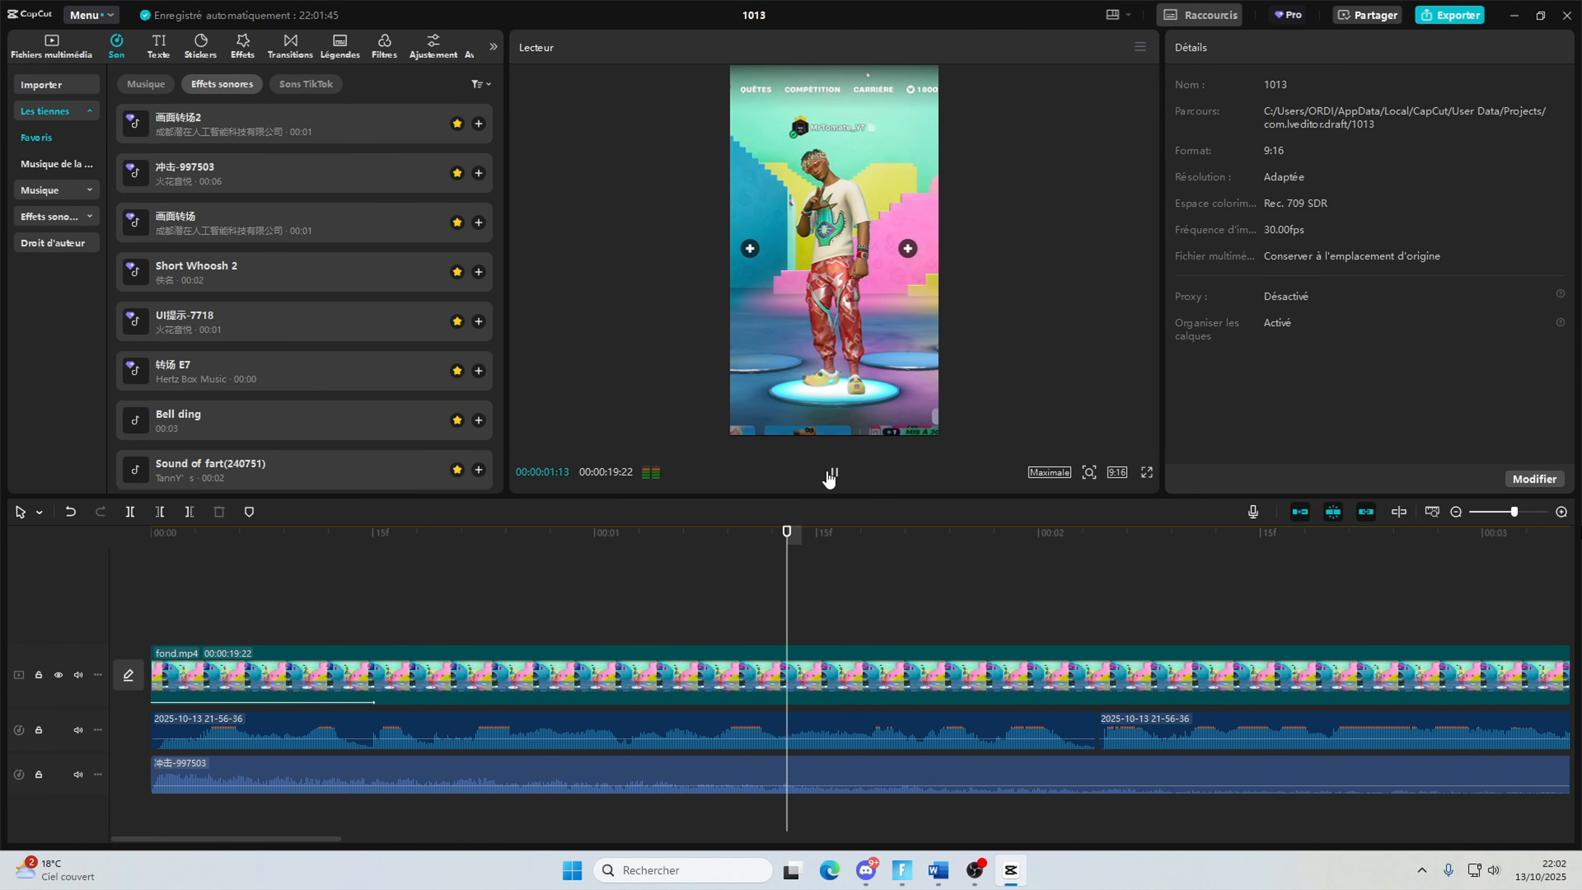
pyautogui.moveTo(875, 531); pyautogui.dragTo(383, 528)
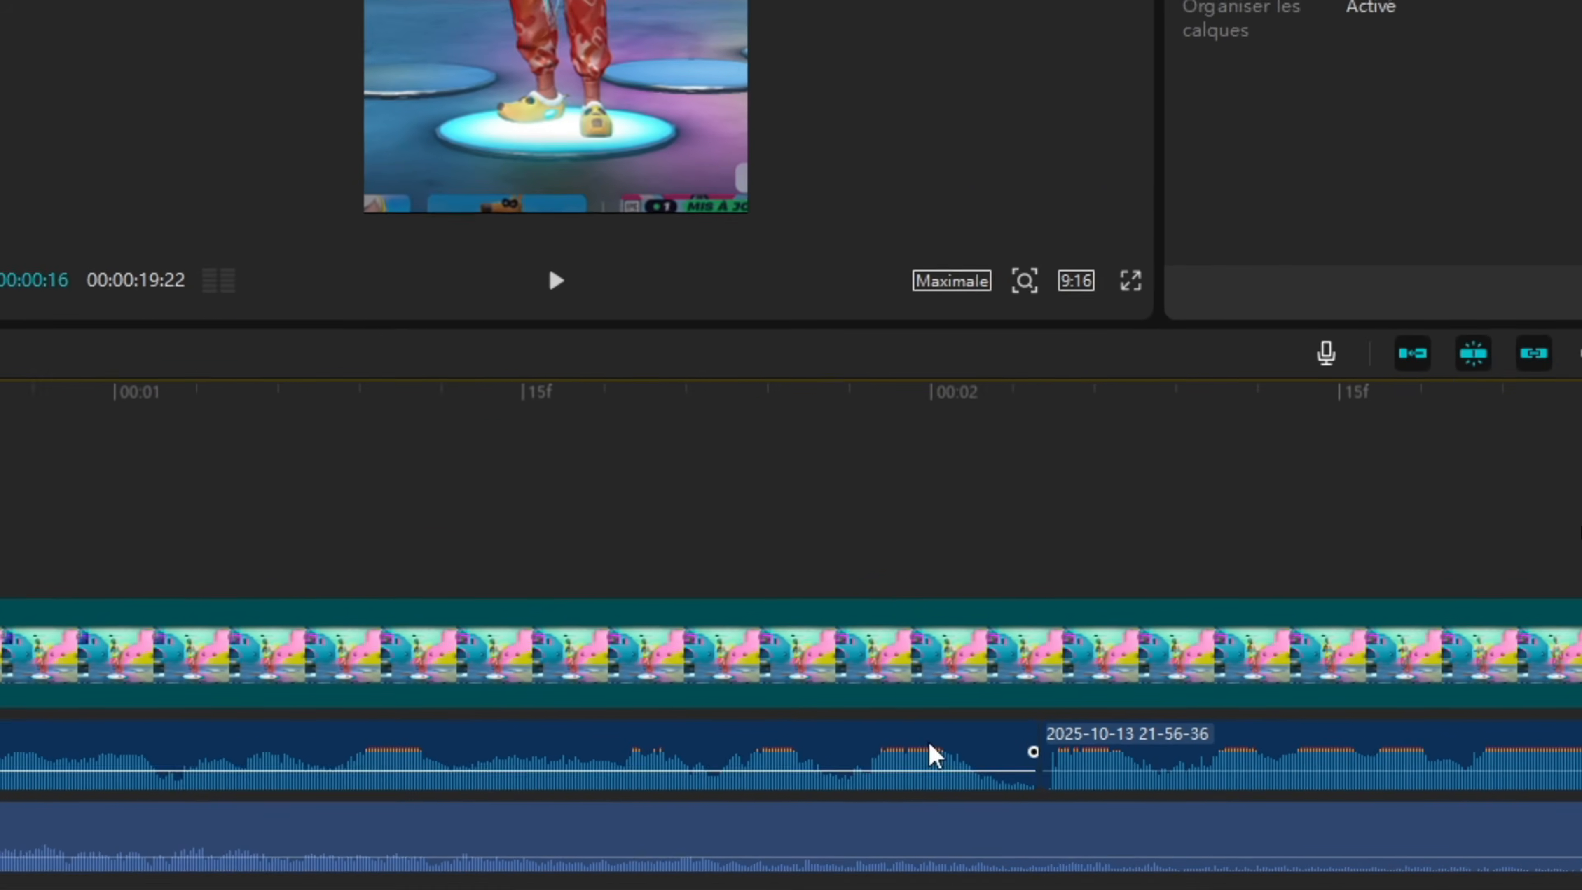
pyautogui.click(1021, 641)
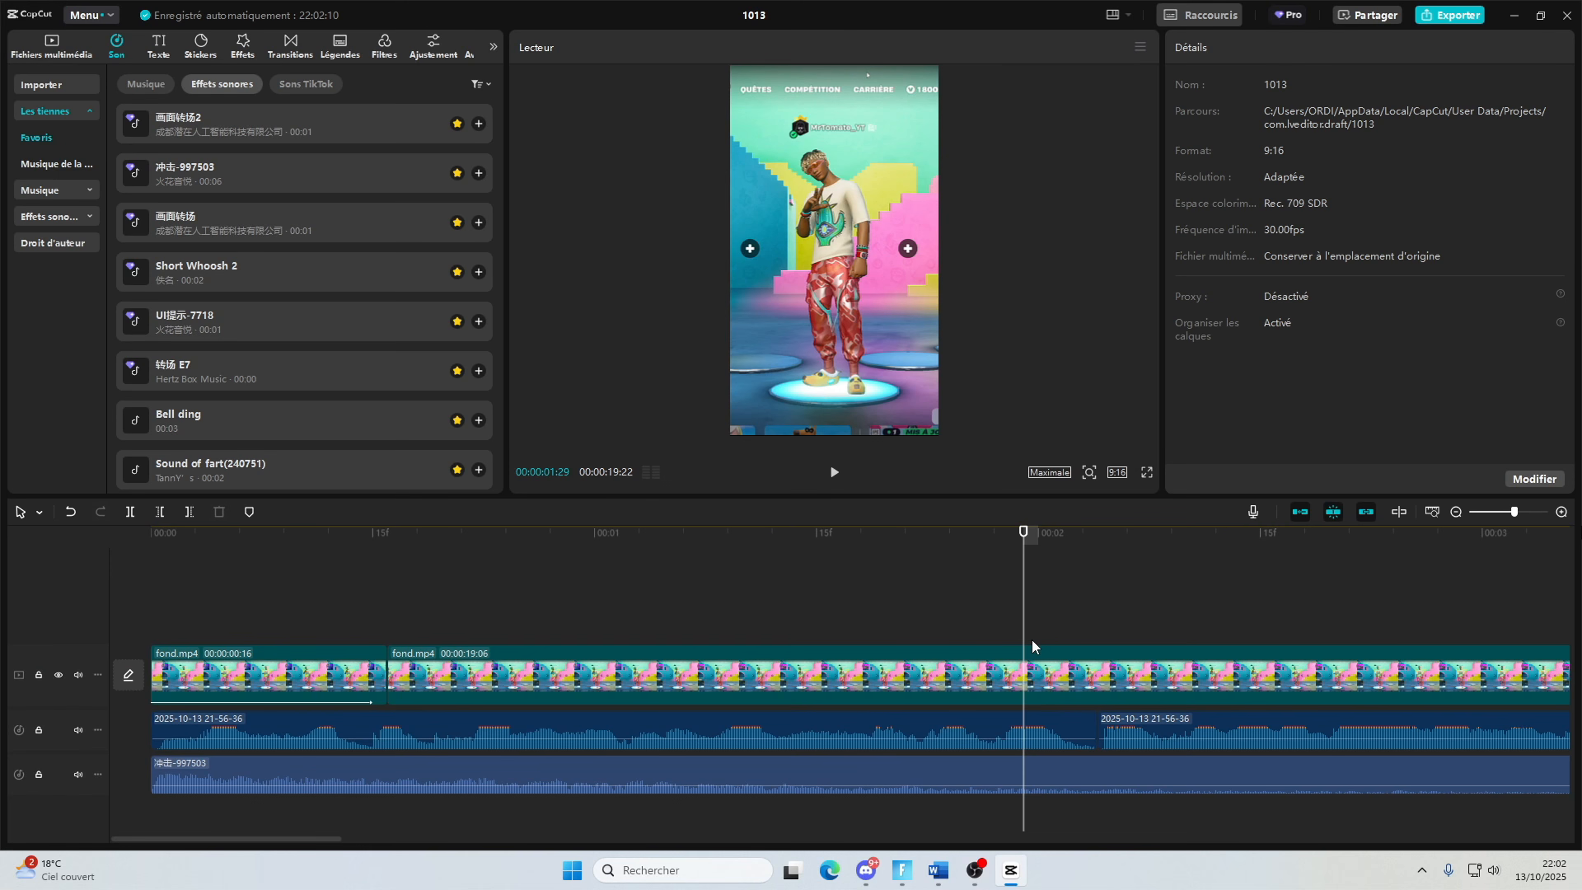
pyautogui.moveTo(1032, 646); pyautogui.dragTo(1067, 654)
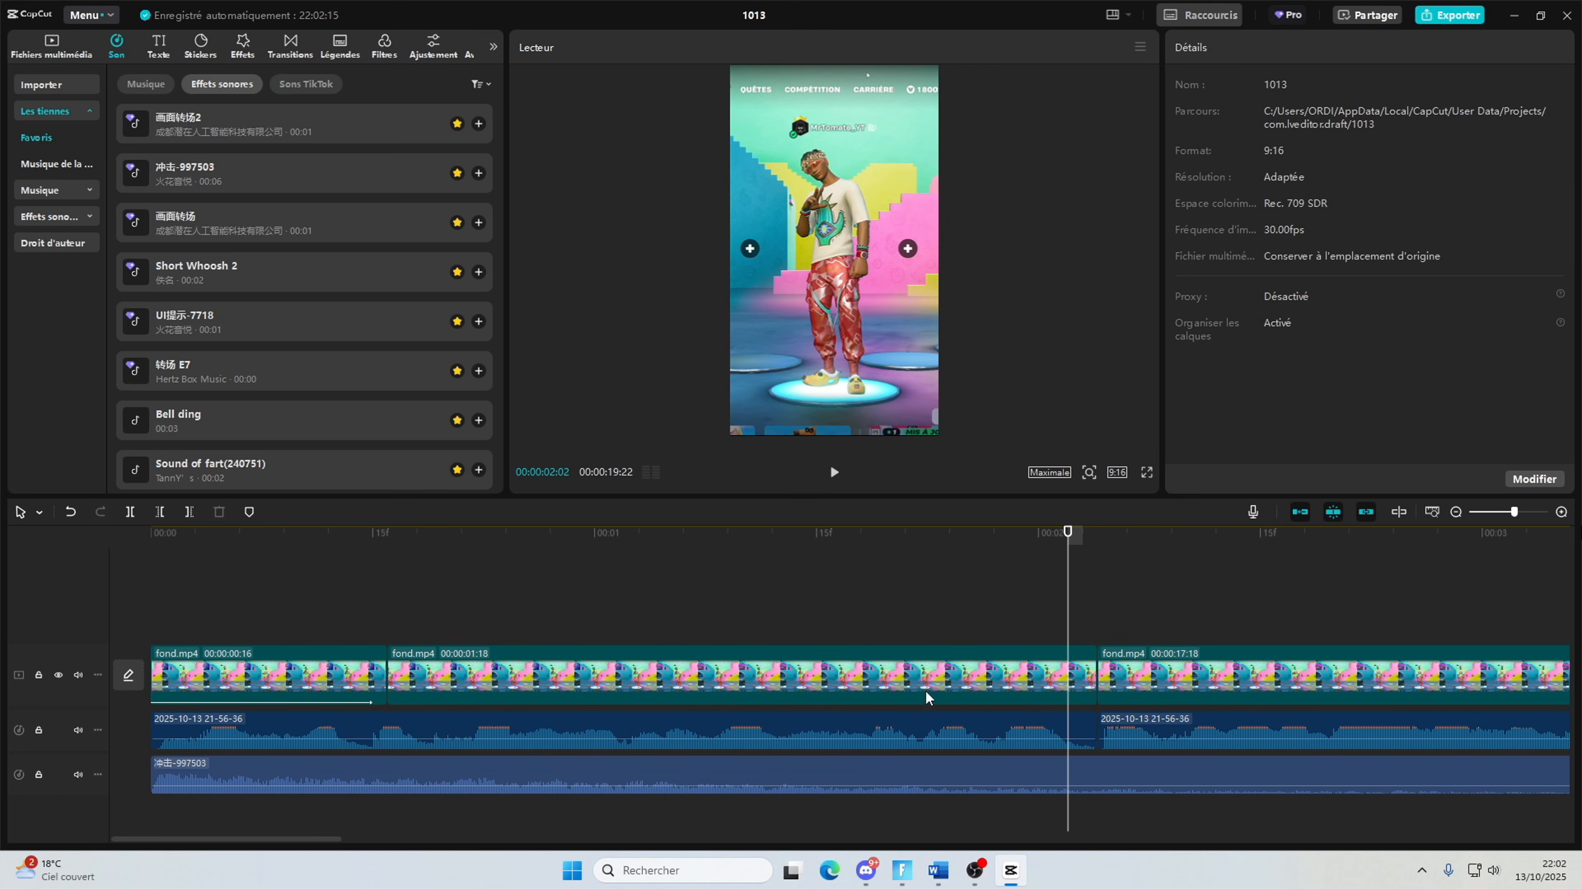
# Step: Keyframe the middle fond.mp4 segment's transform at 00:00:00:16, then scale it to 500% with Y position -358 at 00:00:02:03
pyautogui.click(398, 590)
pyautogui.click(516, 693)
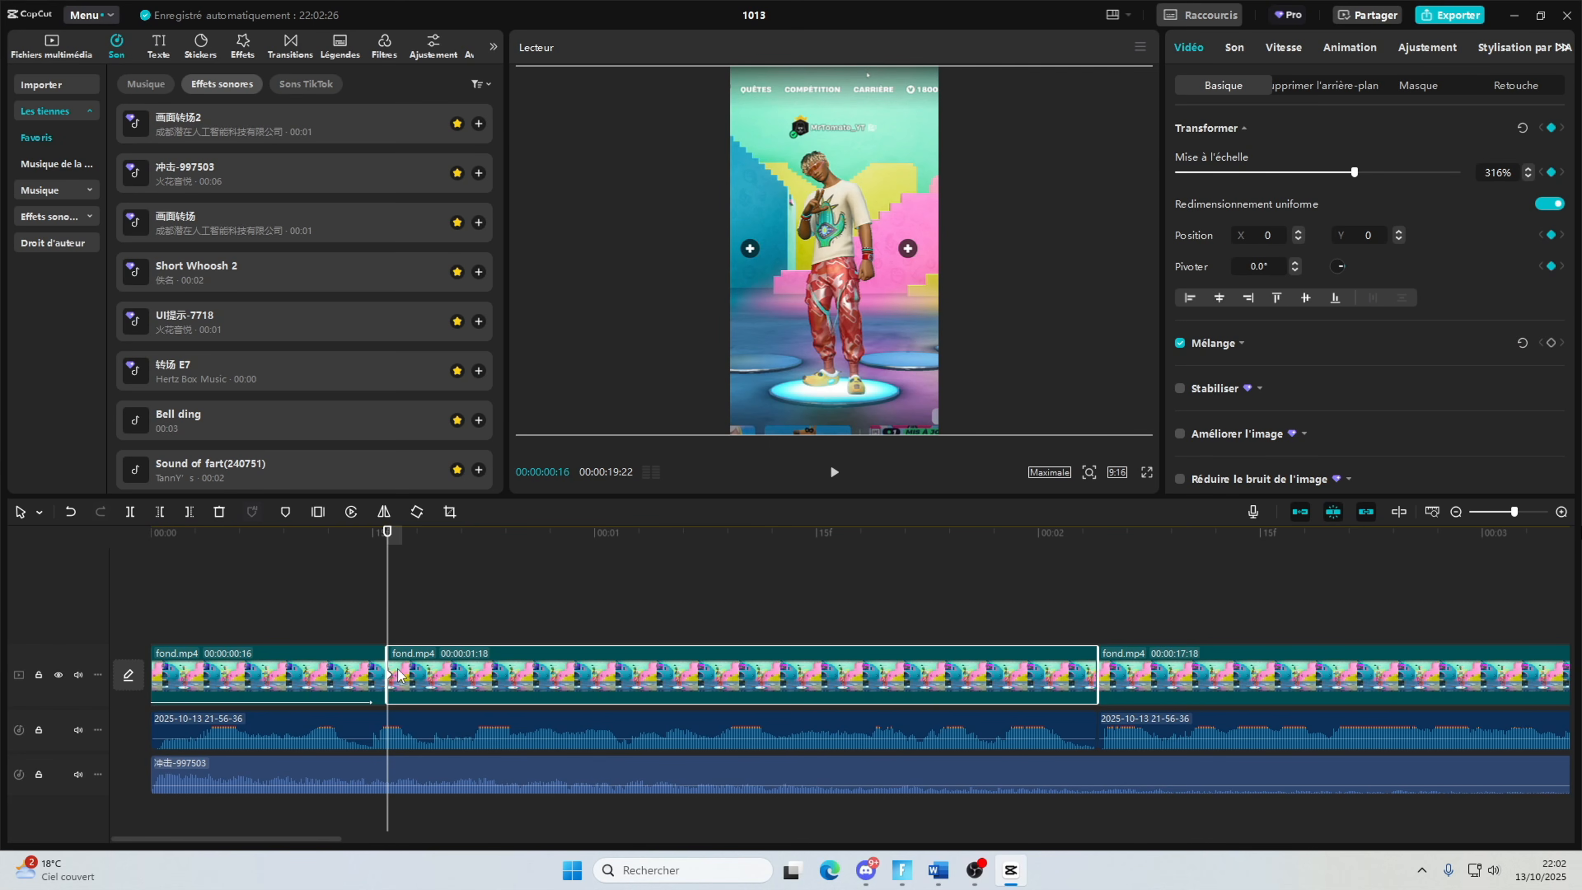
pyautogui.click(1098, 622)
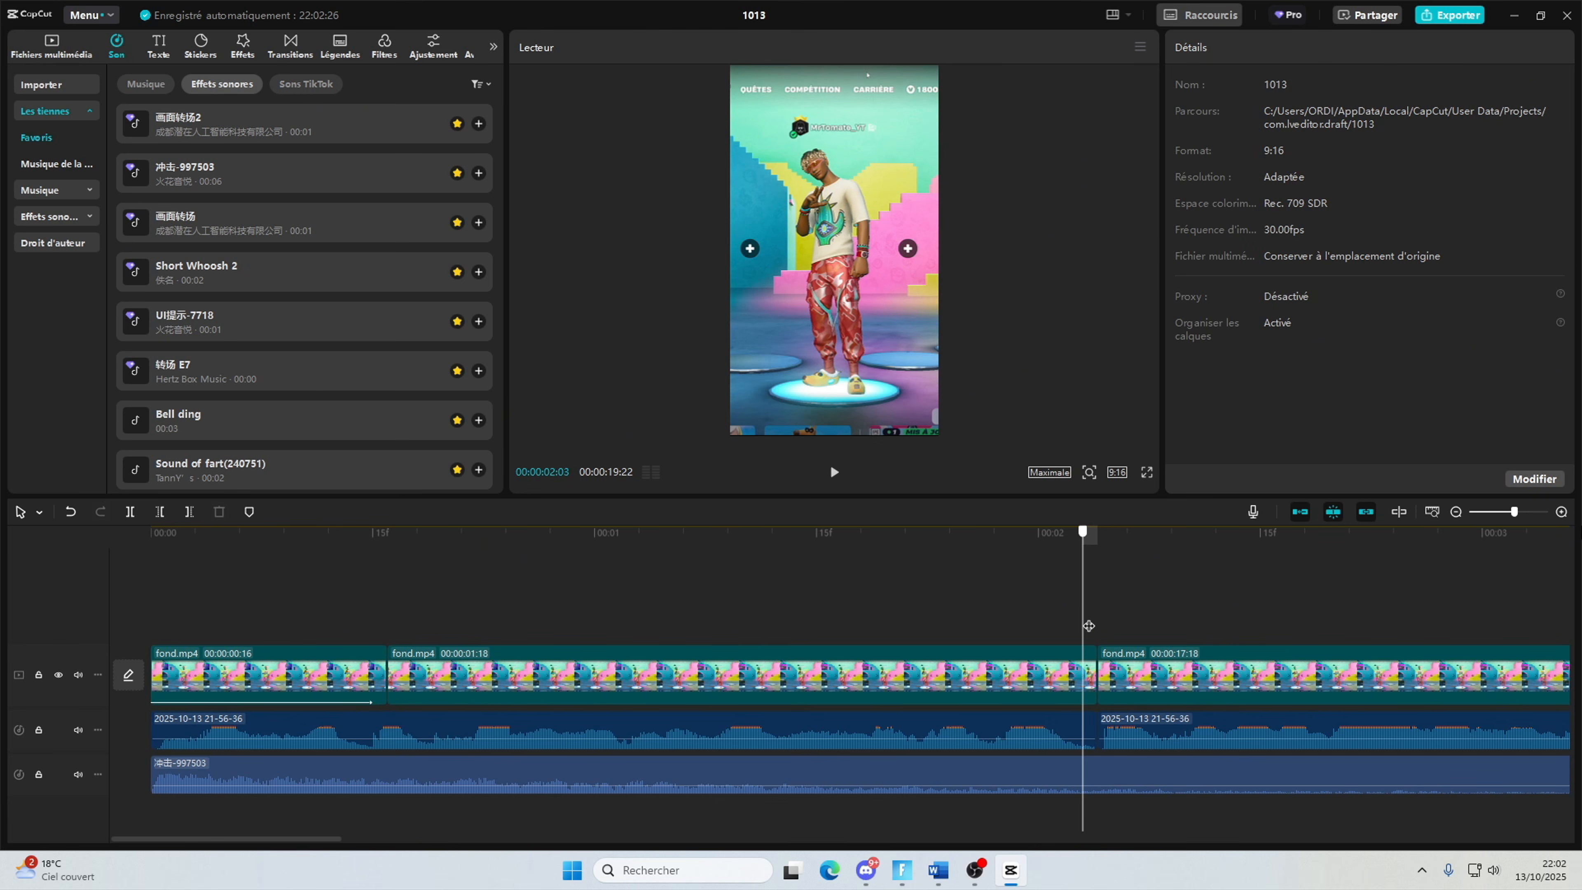
pyautogui.click(1093, 626)
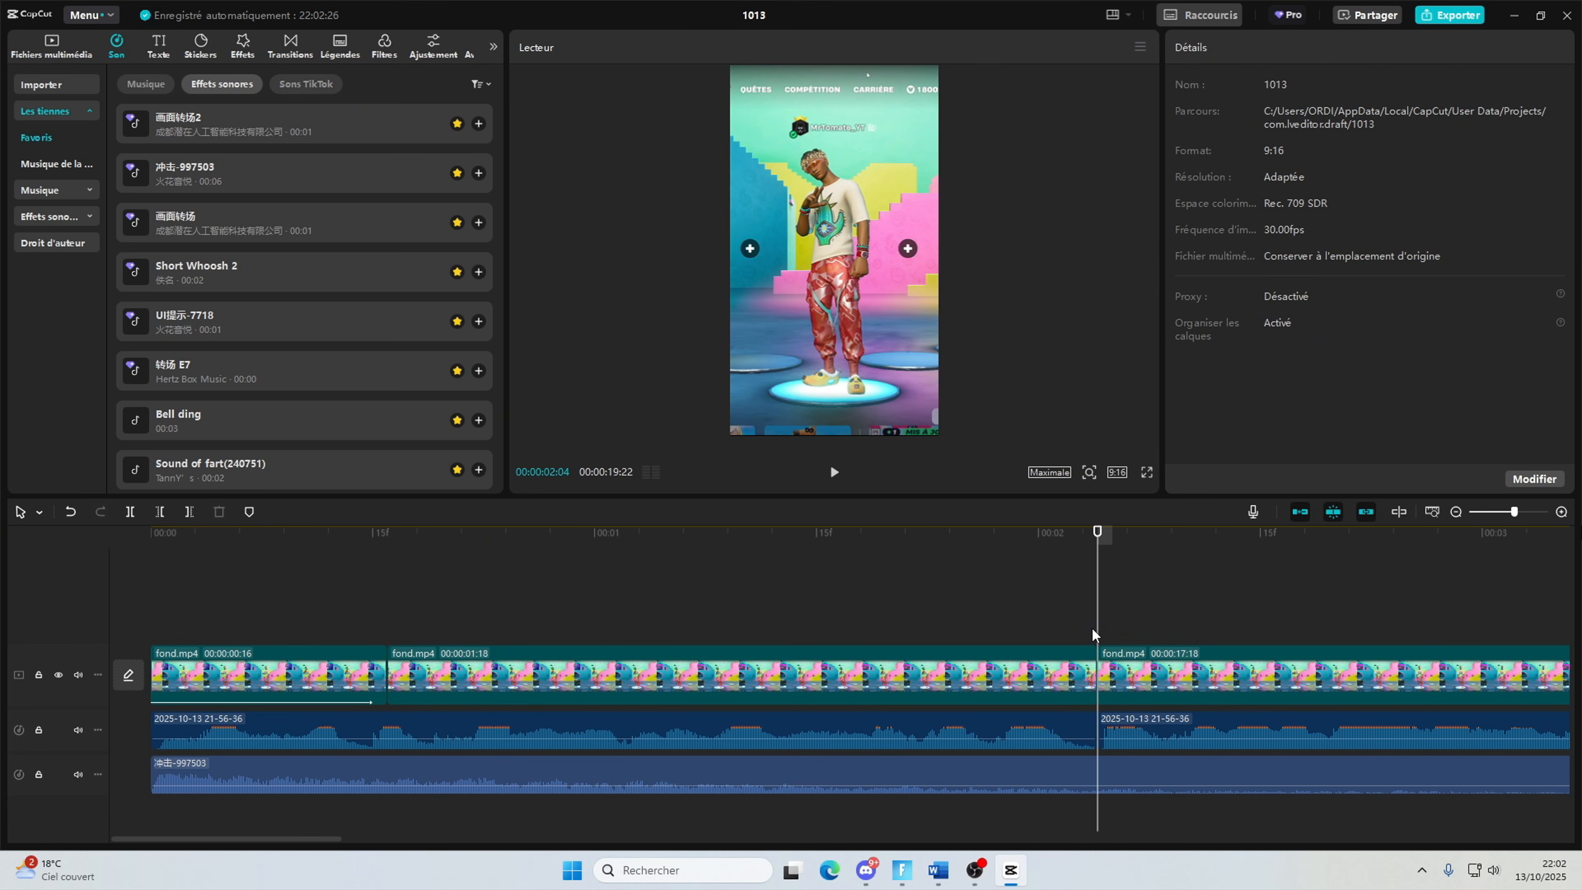
pyautogui.click(1088, 636)
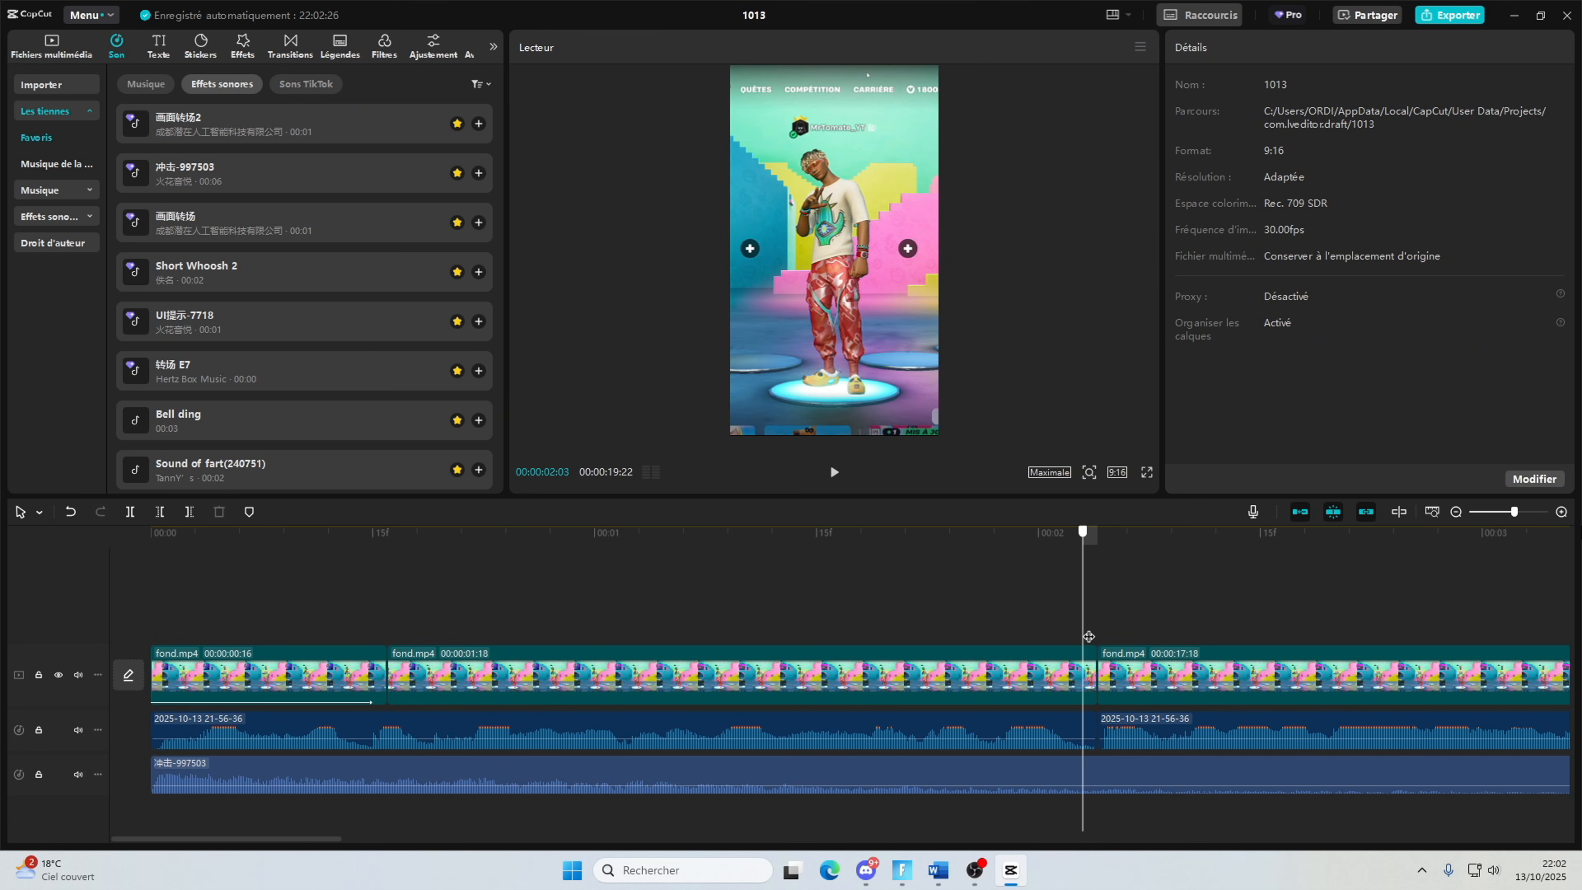
pyautogui.click(1083, 674)
pyautogui.moveTo(1427, 174); pyautogui.dragTo(1479, 177)
pyautogui.moveTo(880, 237); pyautogui.dragTo(884, 272)
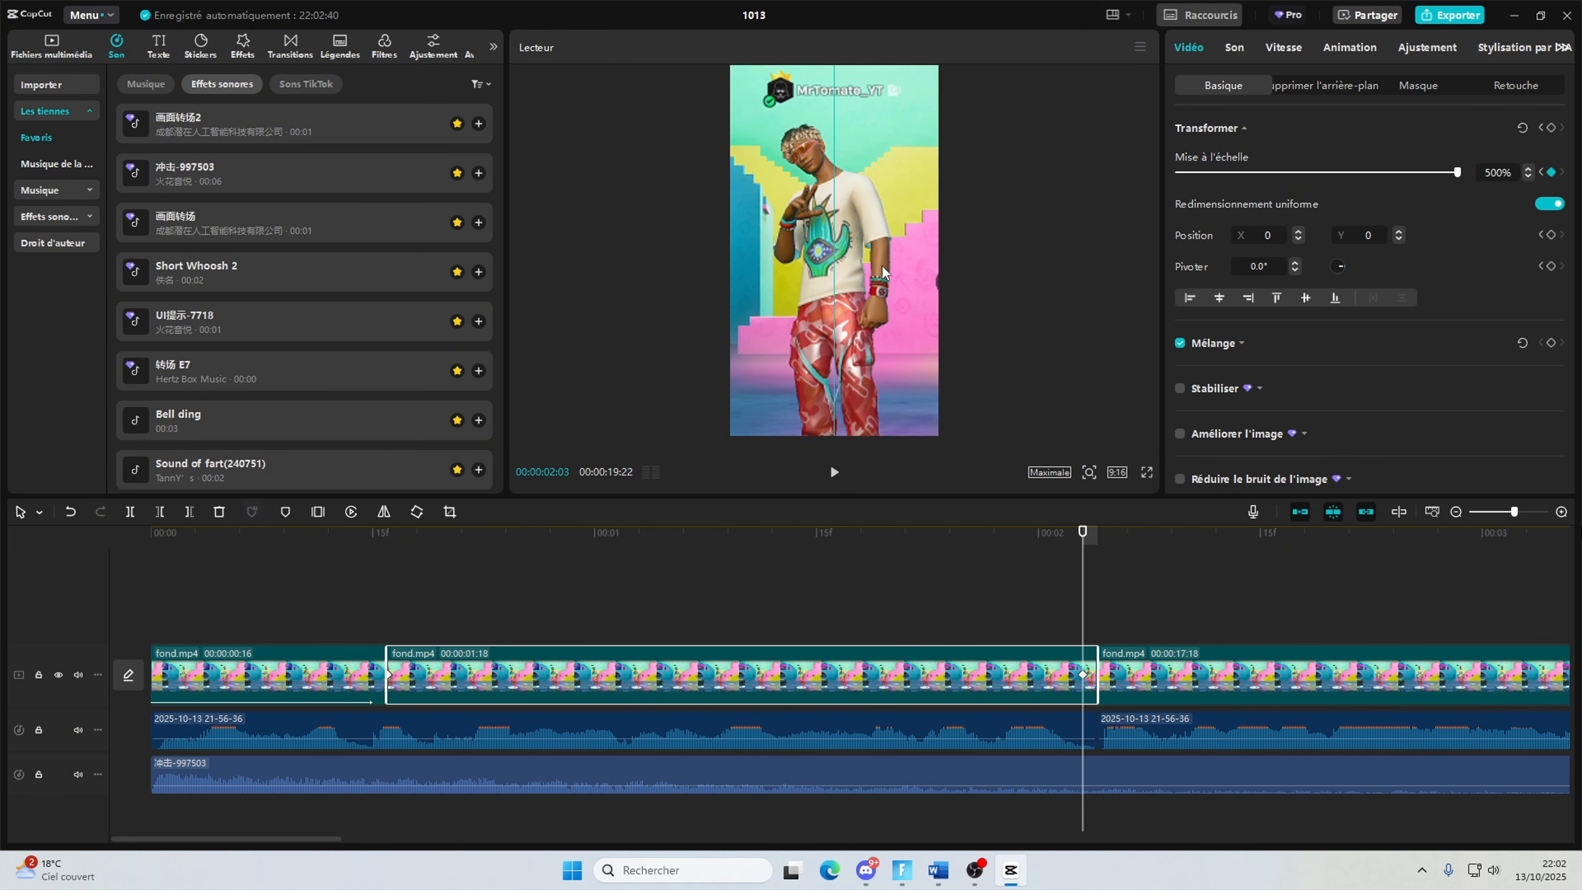
# Step: Show the variable-speed animation graphs for the middle fond.mp4 segment's keyframes
pyautogui.rightClick(1084, 680)
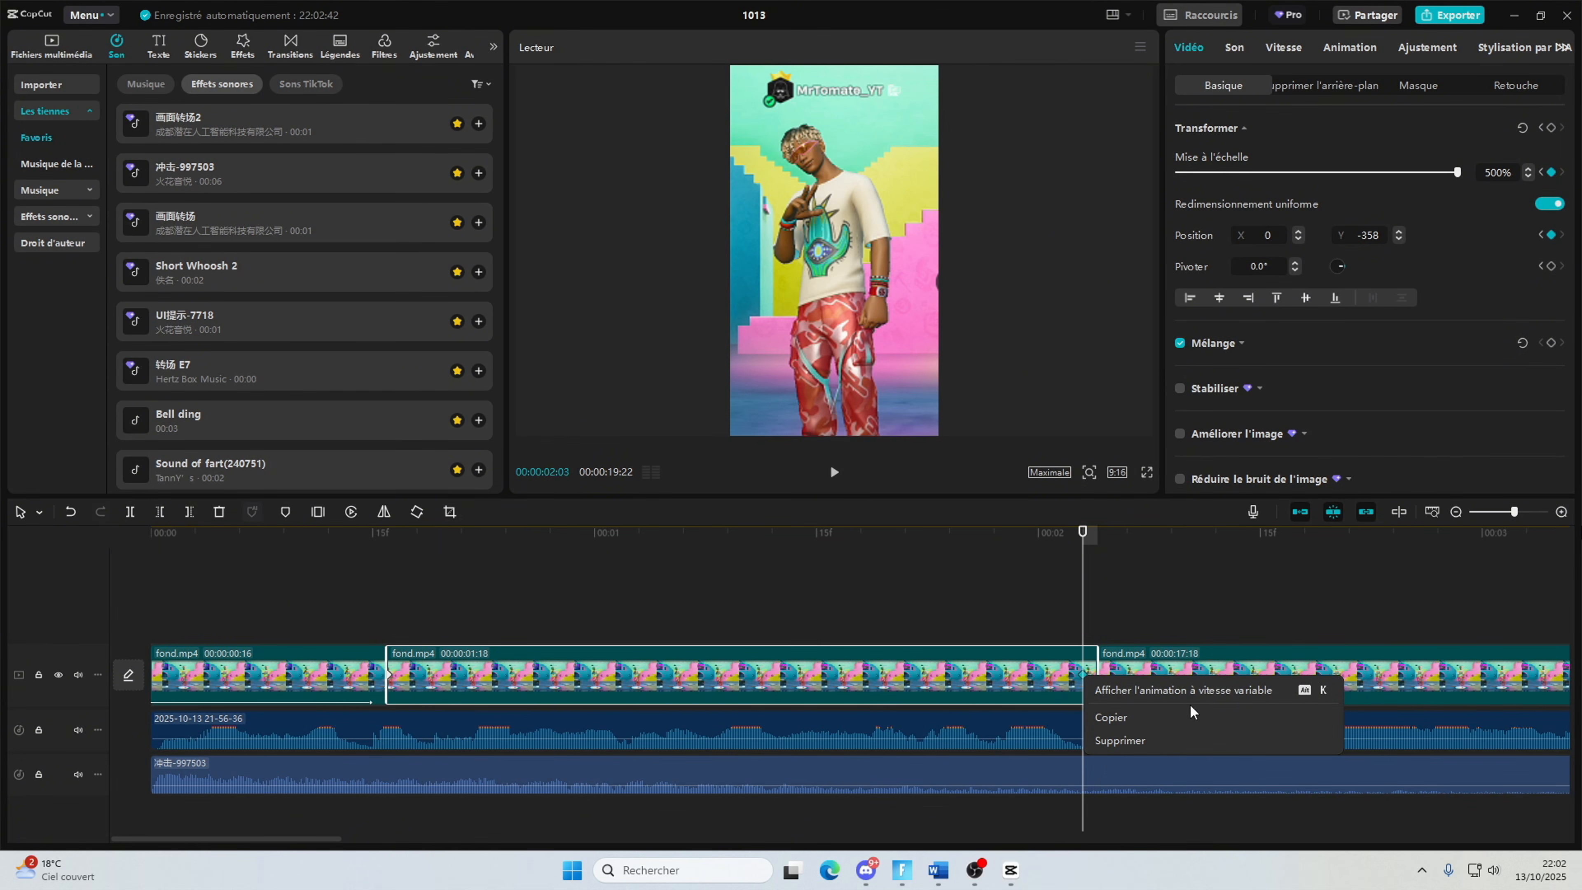
pyautogui.click(1193, 693)
pyautogui.scroll(2, 984, 634)
pyautogui.scroll(-2, 901, 639)
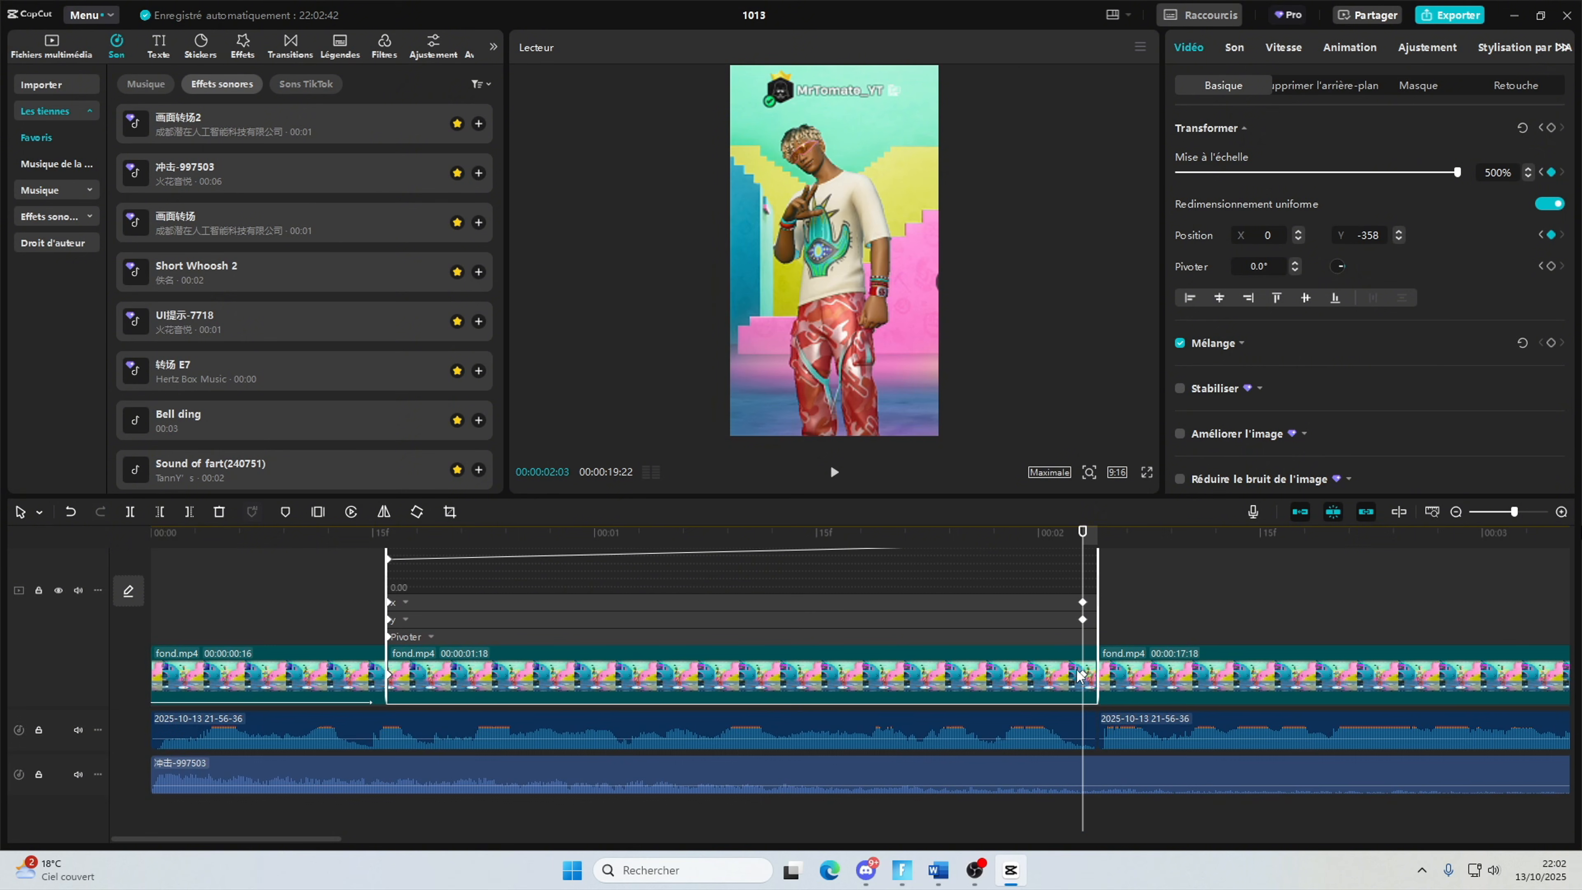
# Step: Apply the S-shaped Accél...ercle preset curve to the middle segment's final keyframe
pyautogui.rightClick(1084, 680)
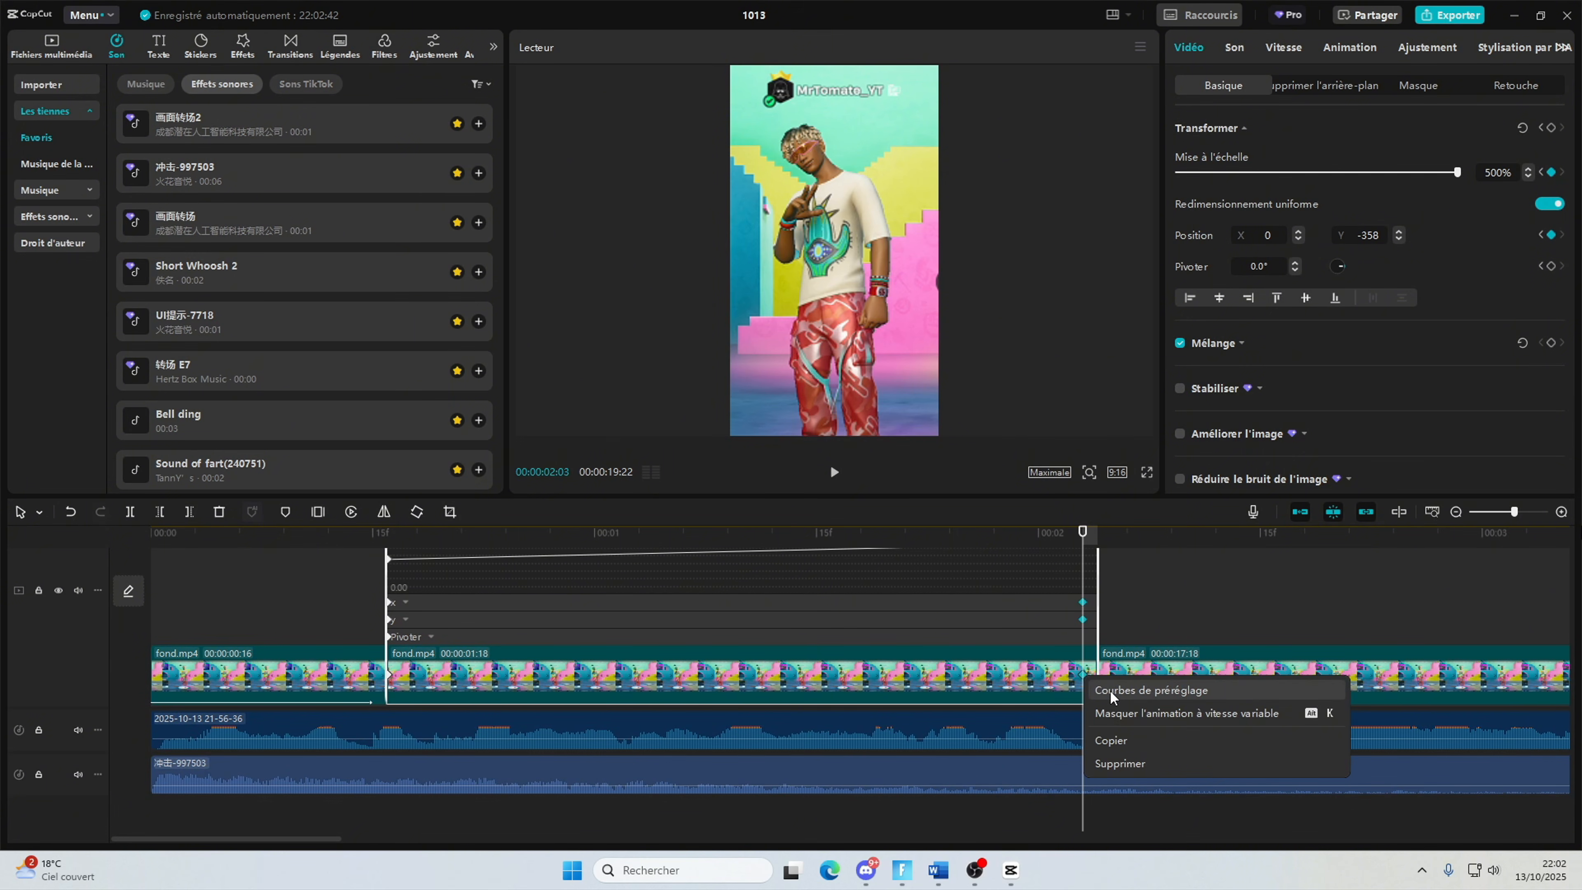
pyautogui.click(1112, 692)
pyautogui.click(1183, 786)
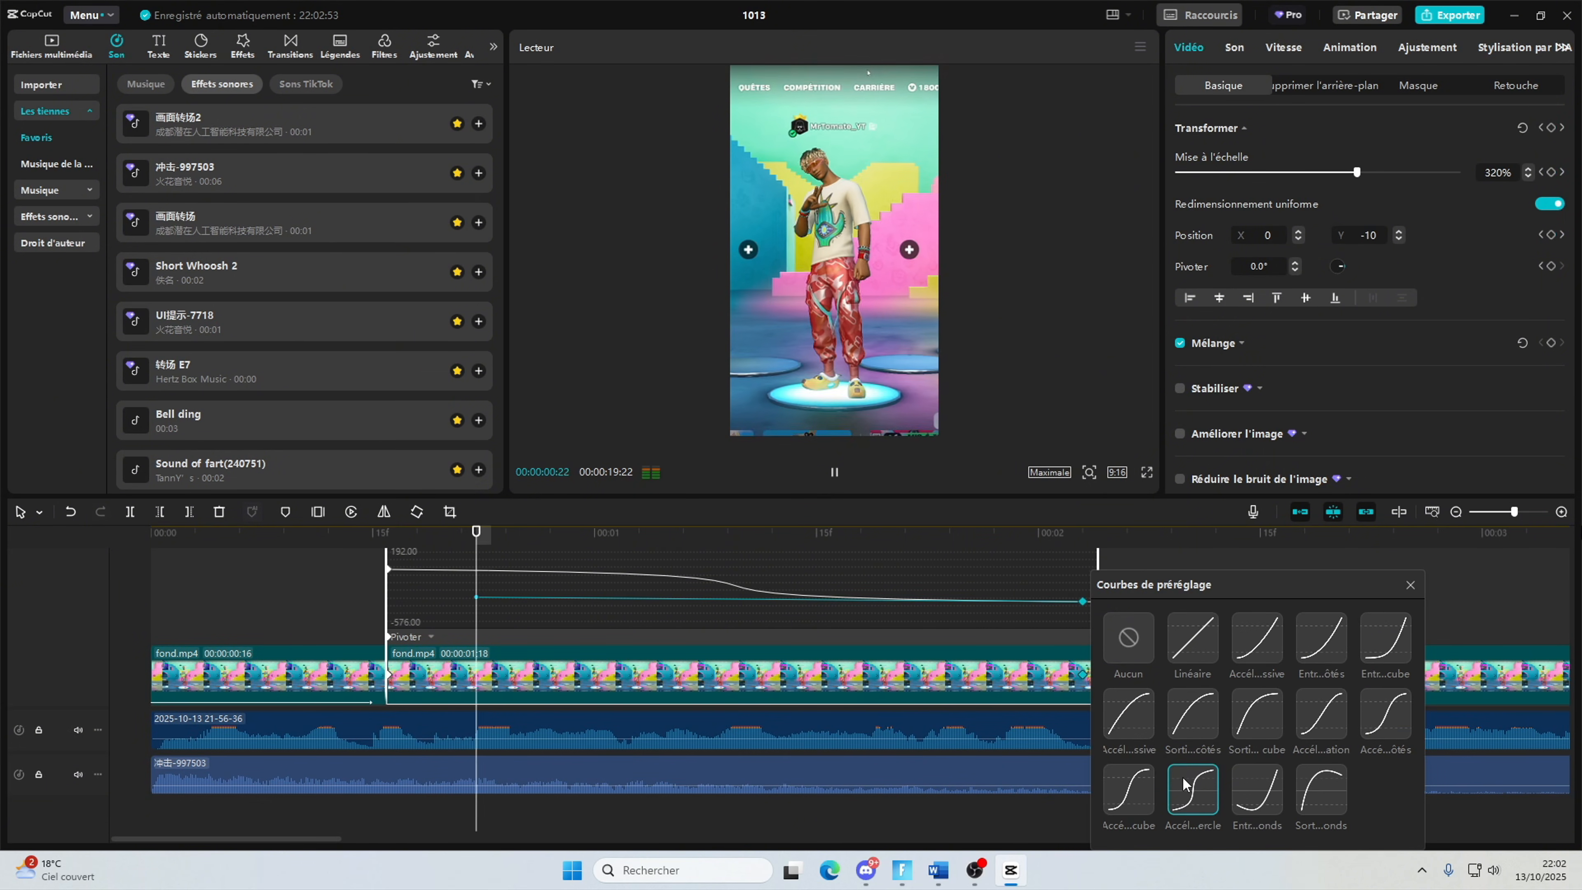
pyautogui.click(1410, 585)
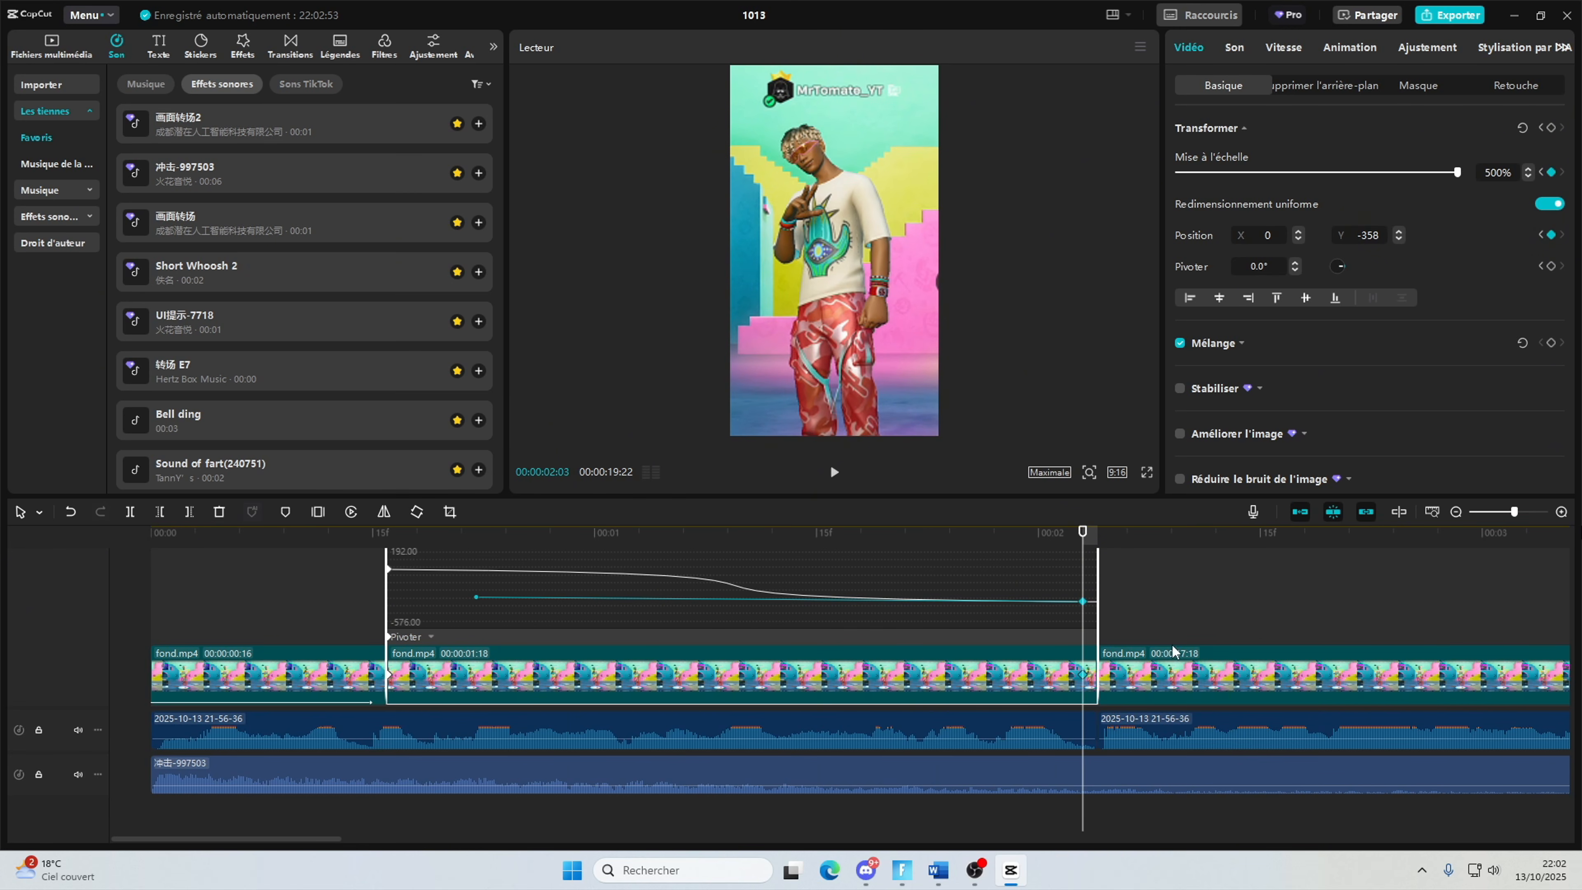
# Step: Set the final keyframe's preset curve to Aucun and preview the middle segment's zoom
pyautogui.scroll(3, 865, 653)
pyautogui.rightClick(1084, 789)
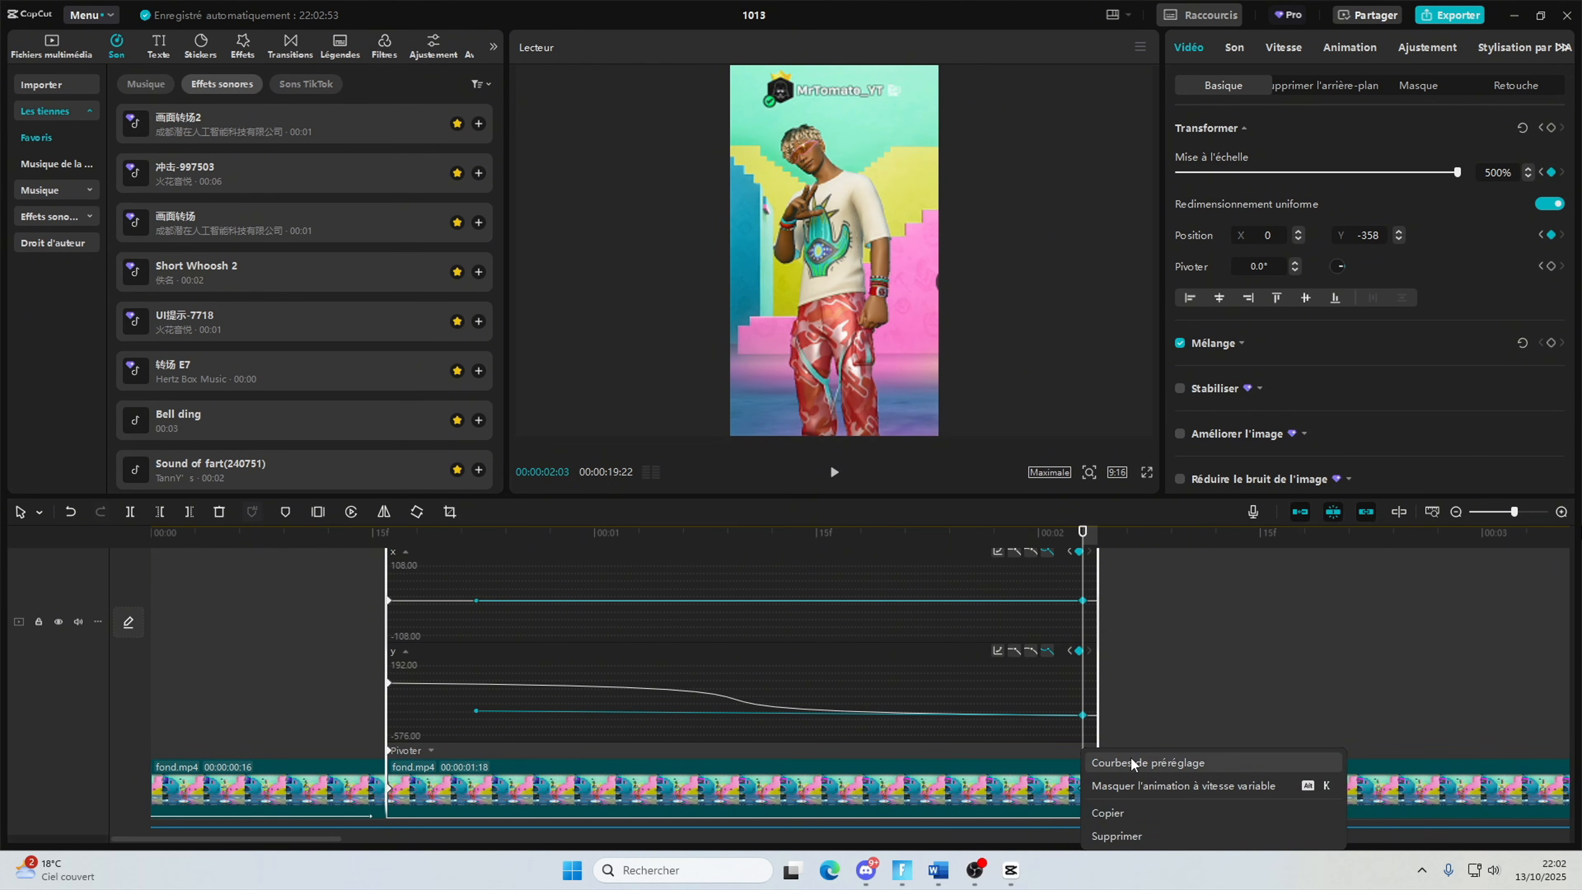
pyautogui.click(1121, 762)
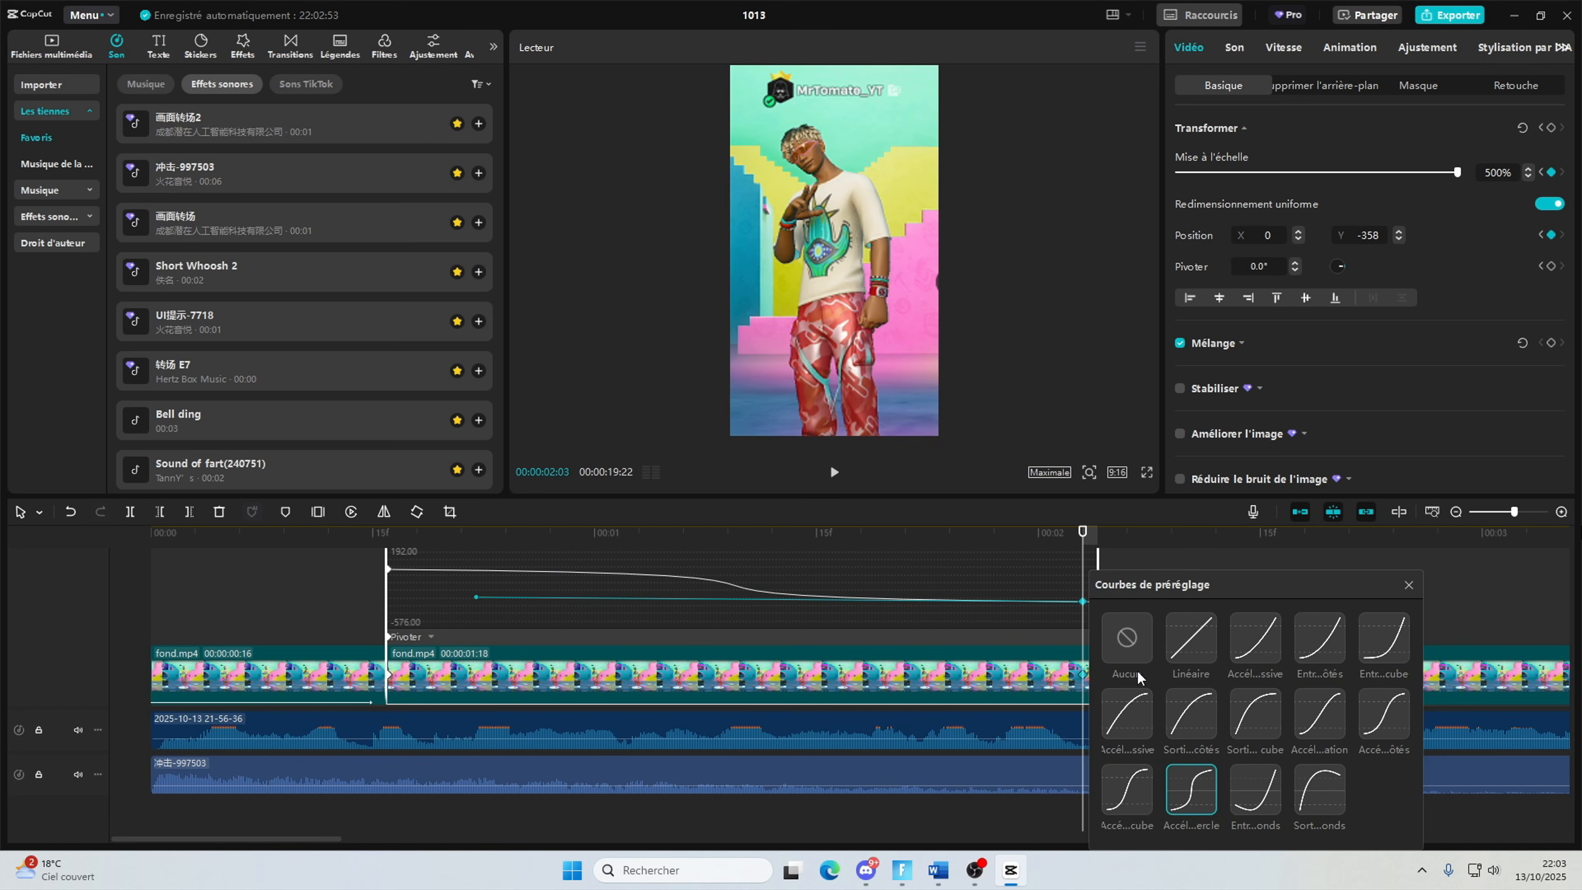
pyautogui.click(275, 597)
pyautogui.click(253, 573)
pyautogui.click(834, 472)
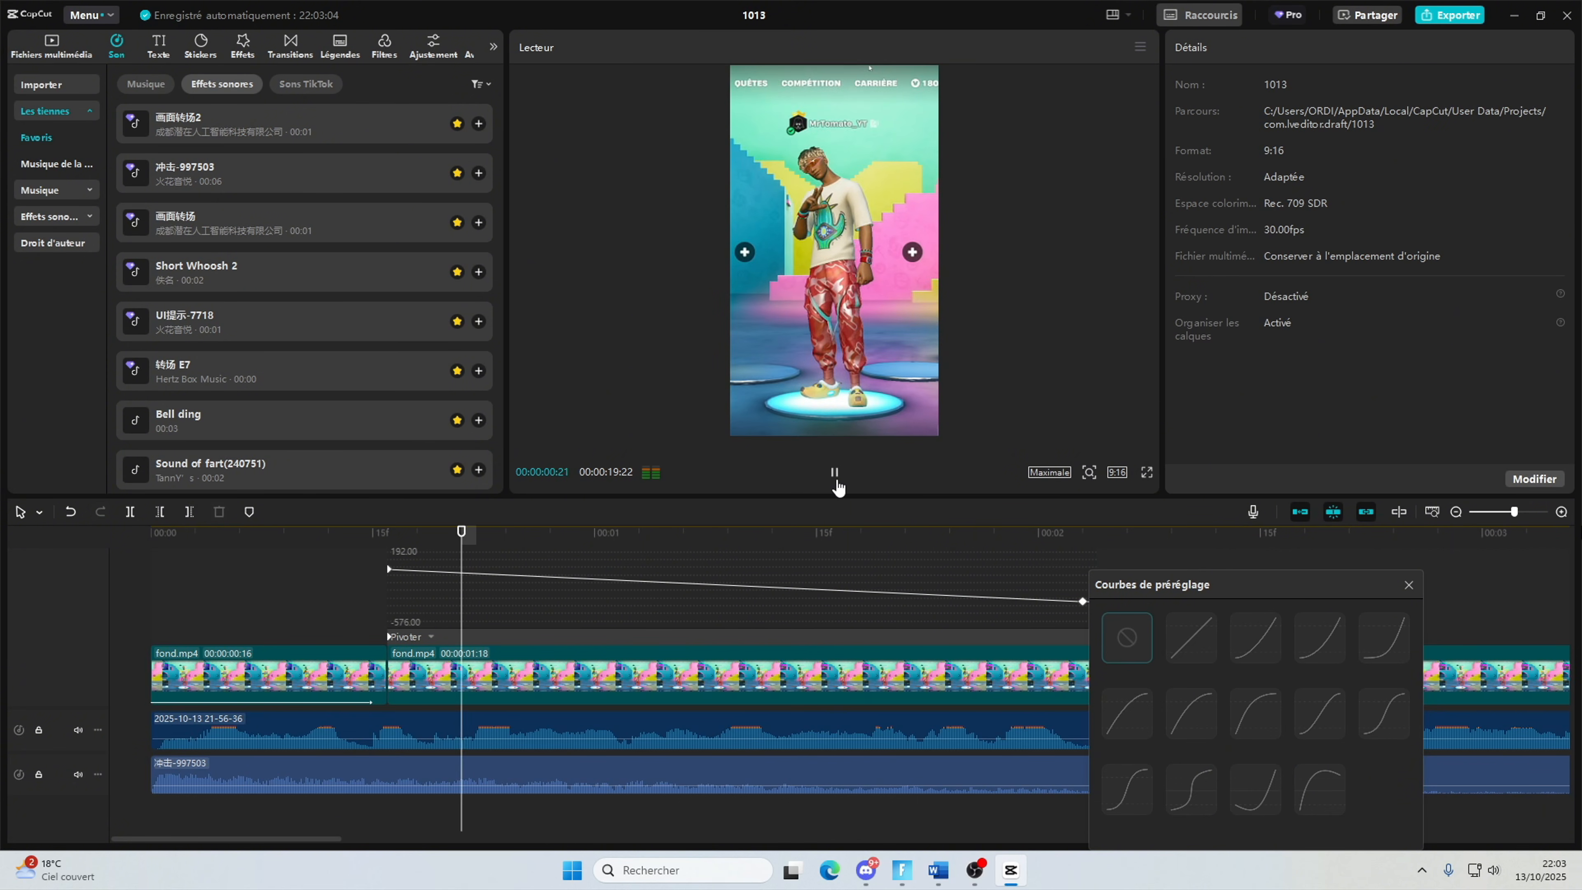
pyautogui.click(826, 491)
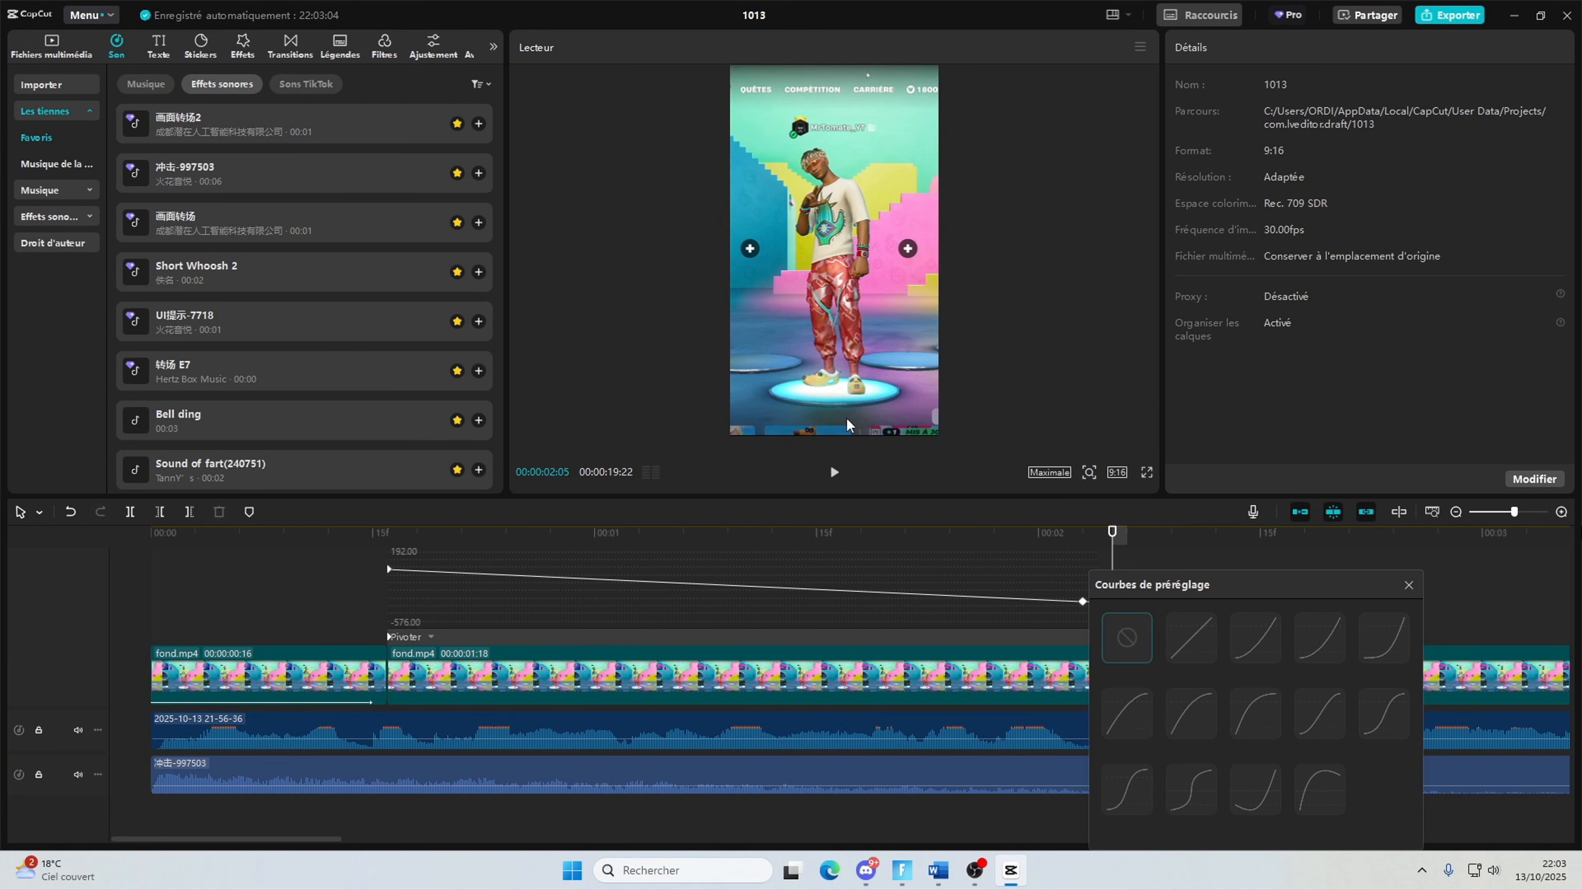
# Step: Reapply the Accél...ercle preset curve to the middle segment's final keyframe, check the scale graph and collapse it
pyautogui.click(1409, 584)
pyautogui.click(1053, 676)
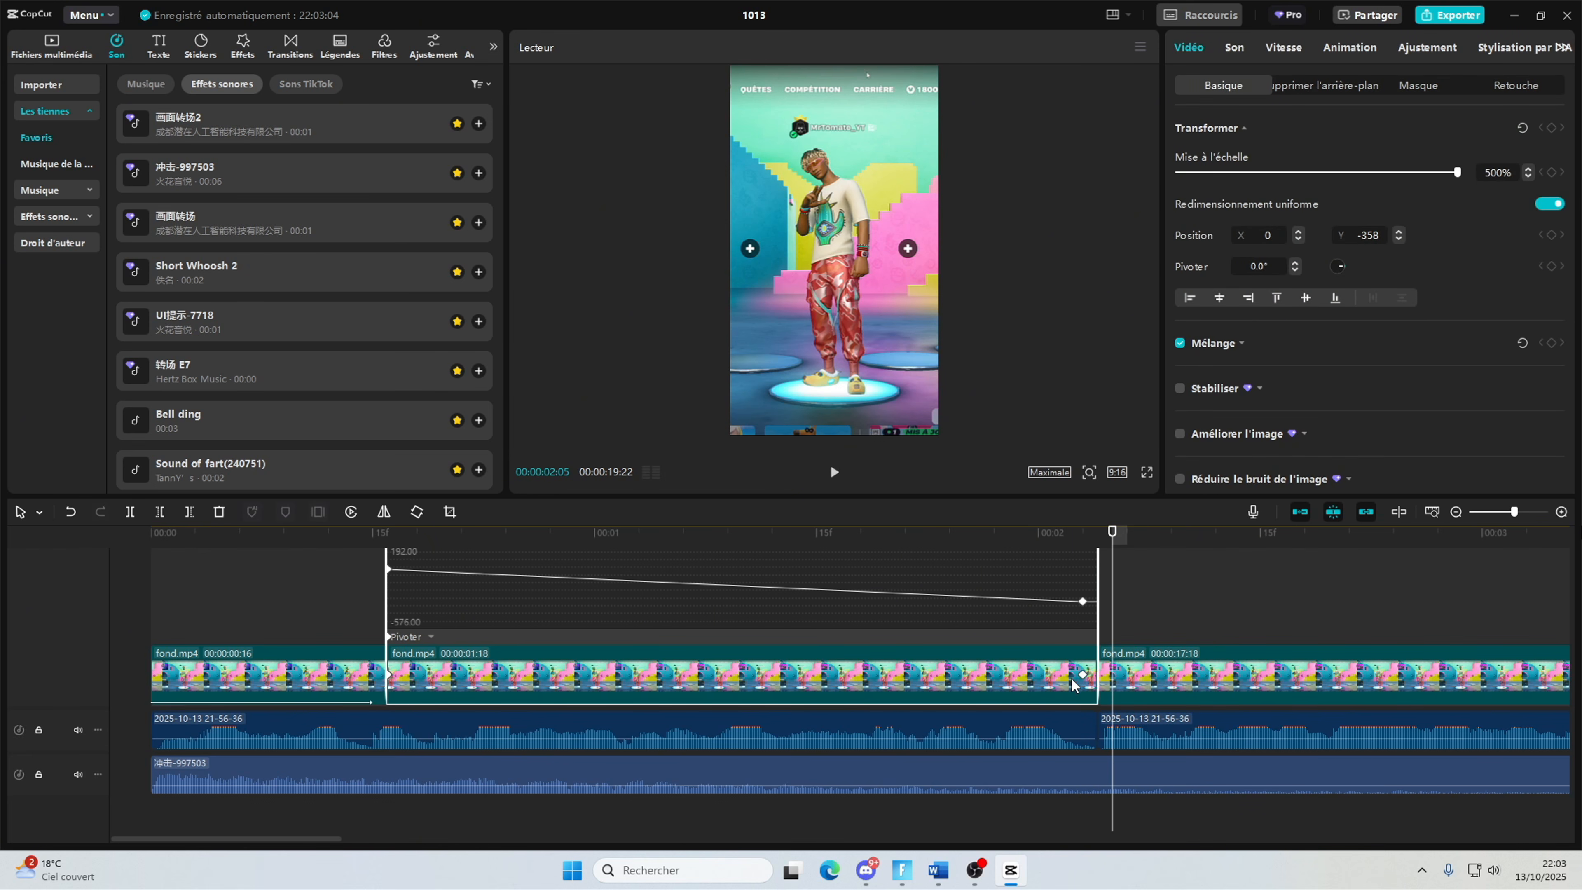
pyautogui.rightClick(1077, 681)
pyautogui.click(1146, 697)
pyautogui.click(1207, 774)
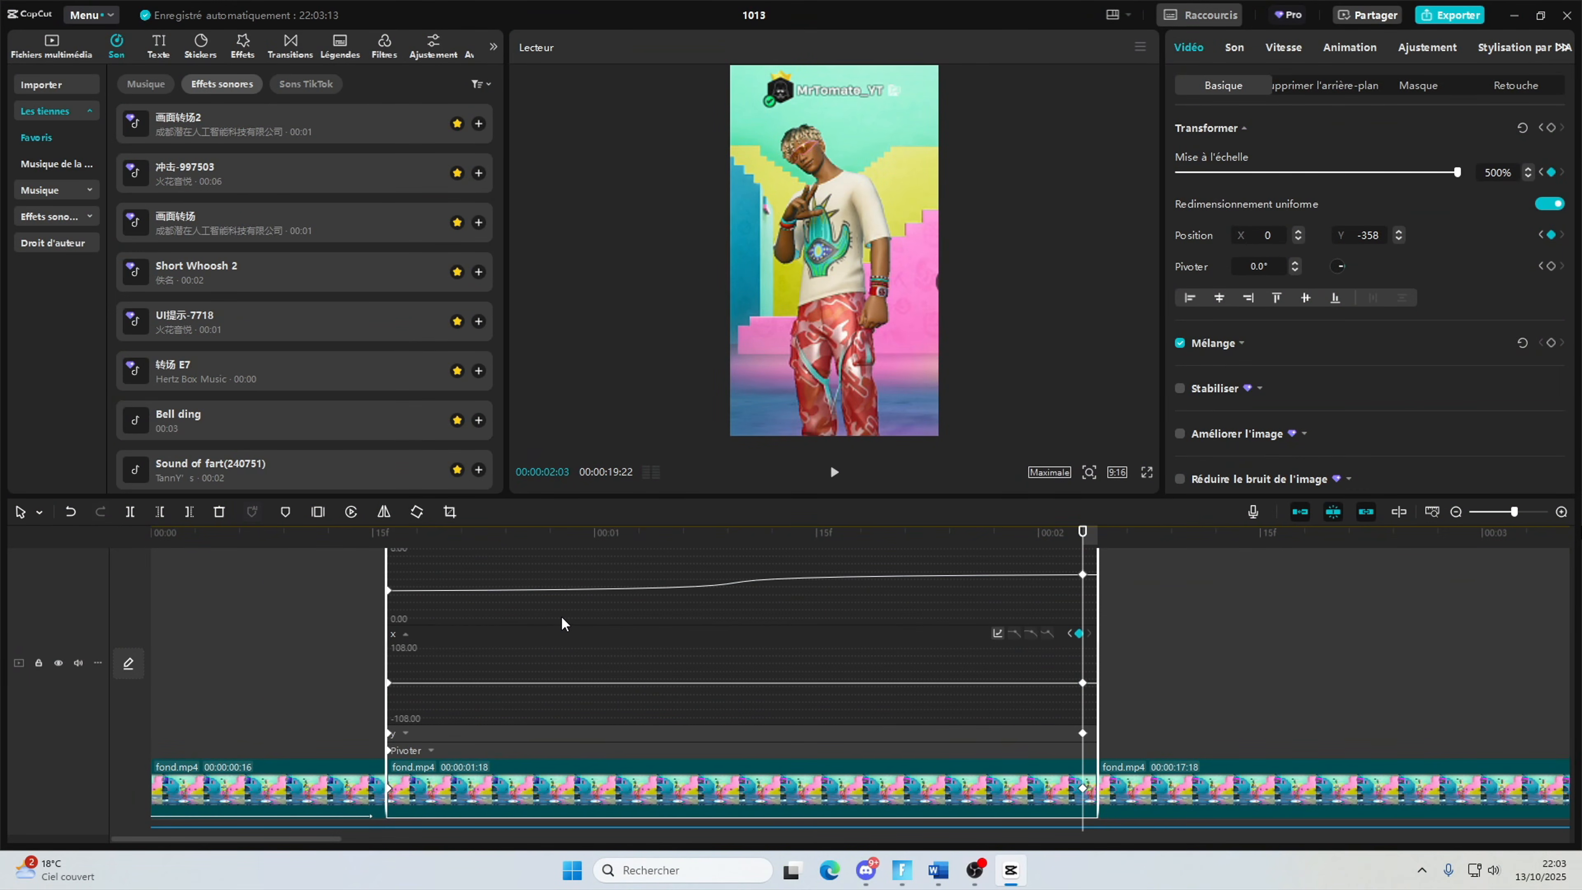
pyautogui.click(563, 633)
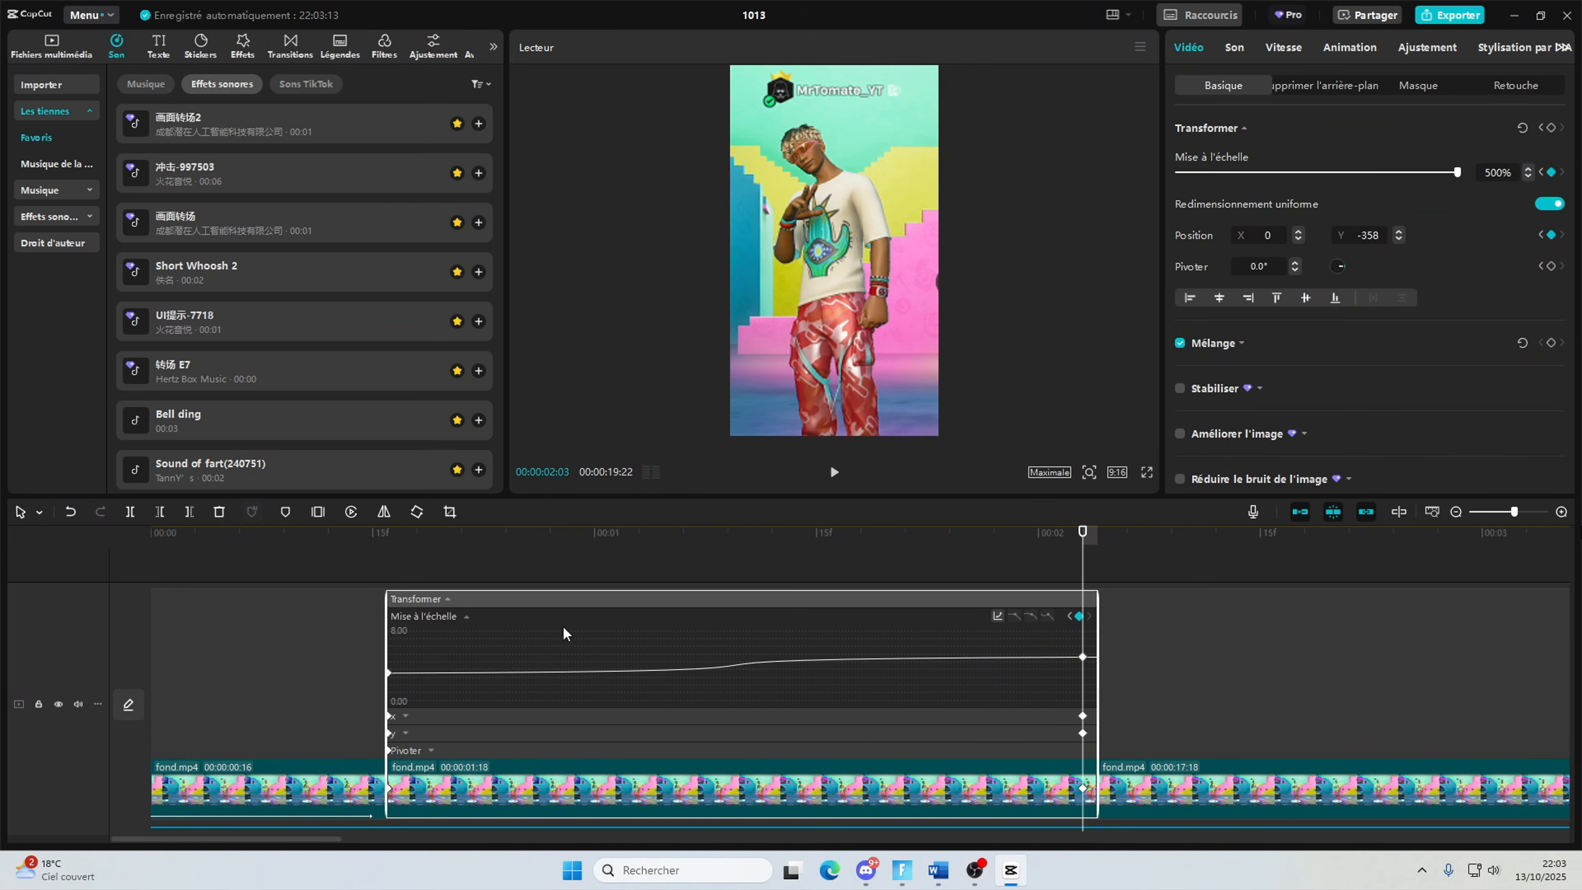
pyautogui.click(562, 623)
# Step: Play the opening from the start and replay the middle segment's zoom to check its easing
pyautogui.moveTo(405, 530); pyautogui.dragTo(151, 531)
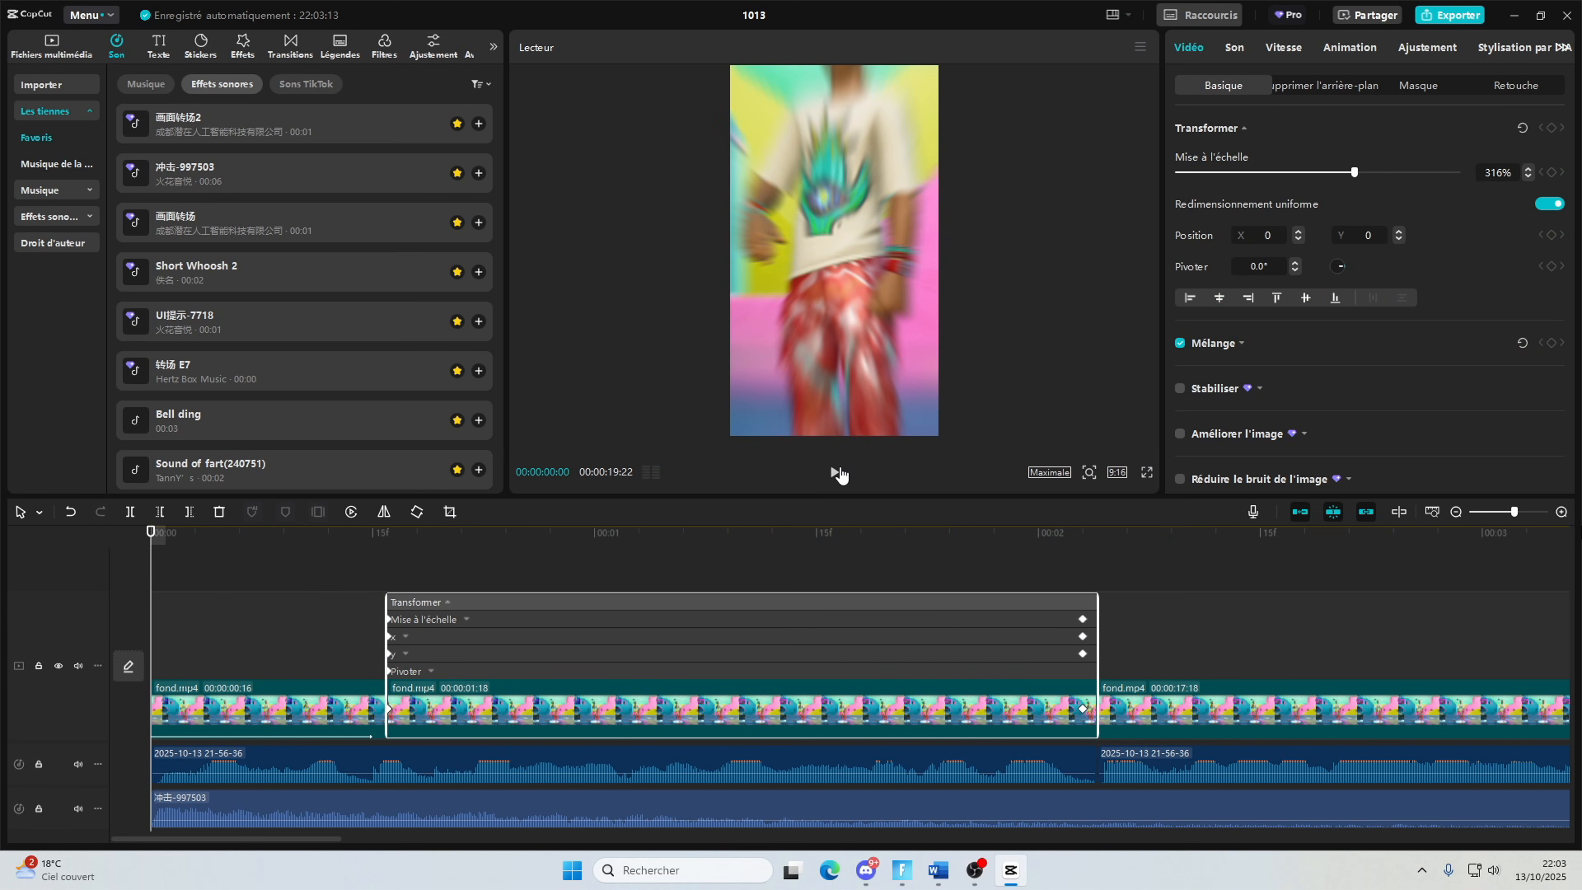
pyautogui.click(836, 472)
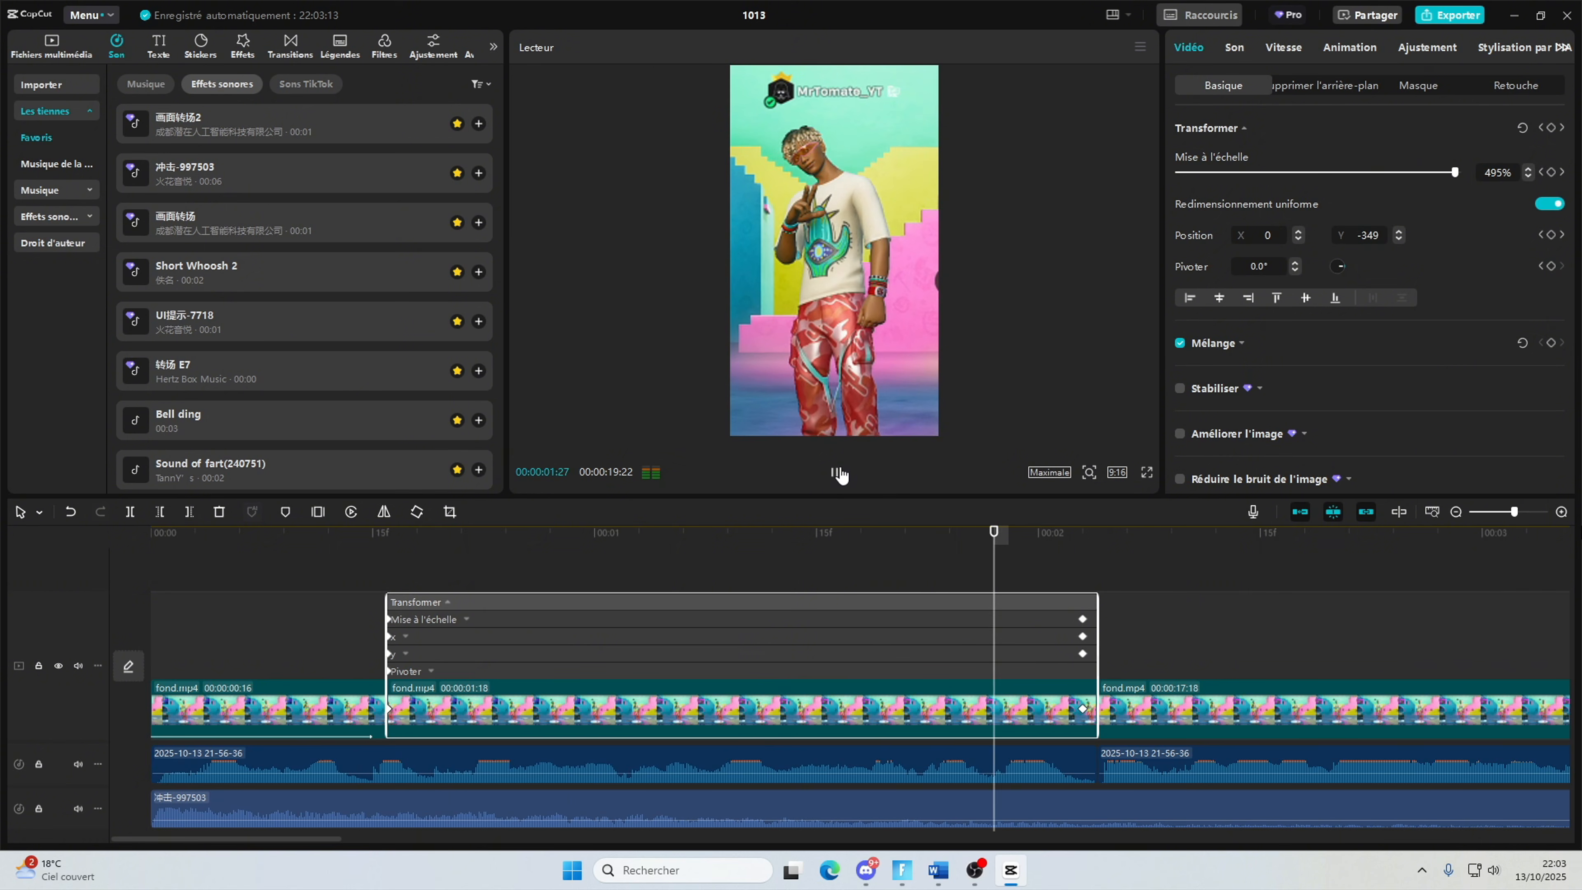
pyautogui.click(653, 532)
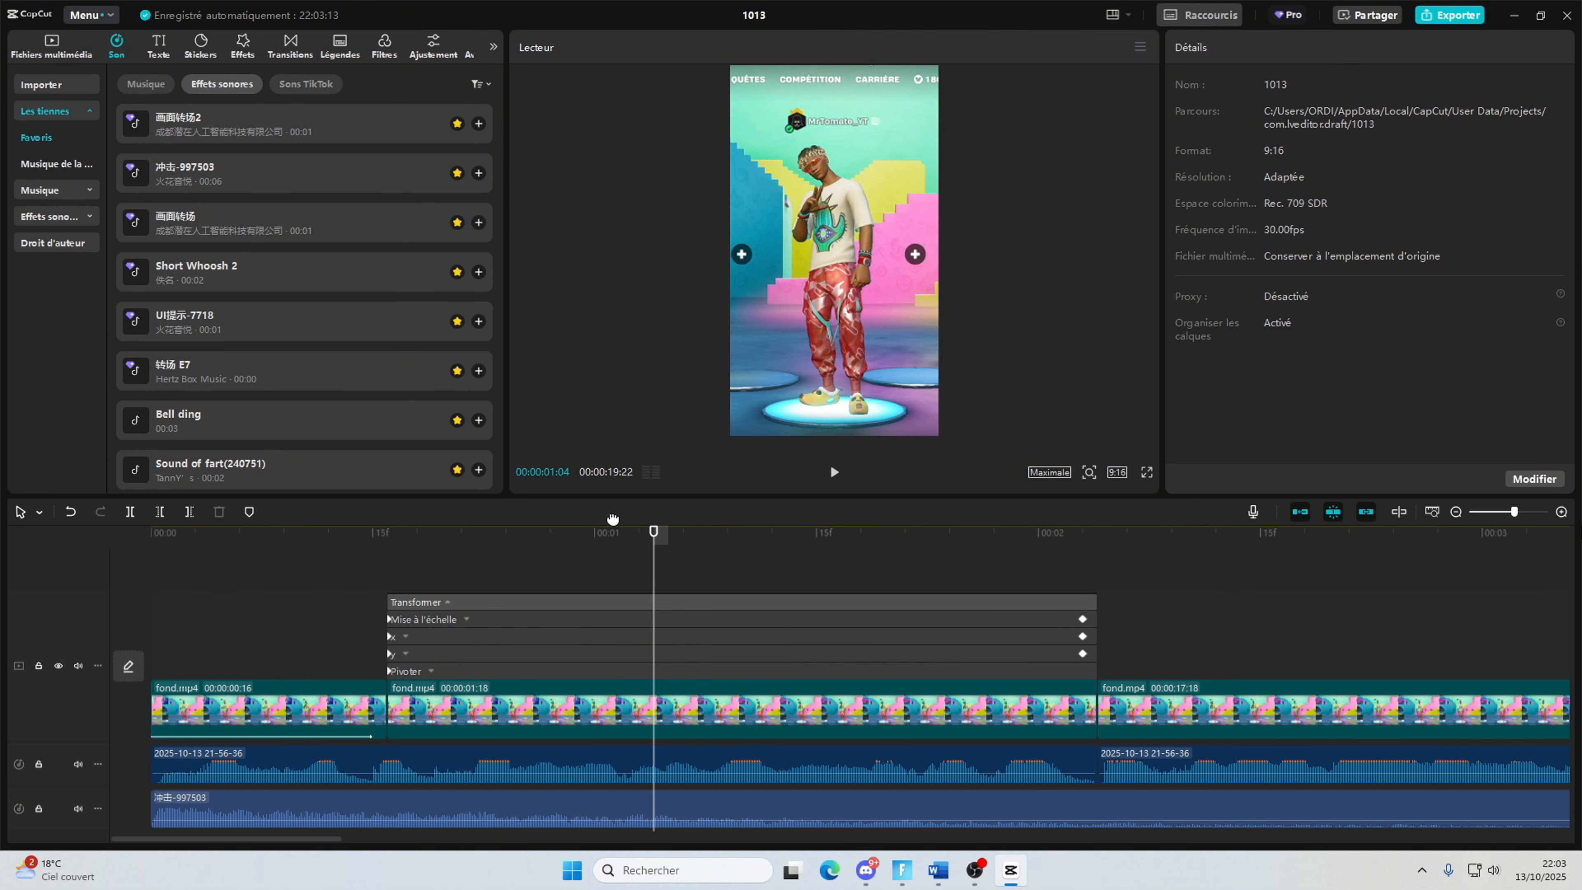
pyautogui.click(834, 471)
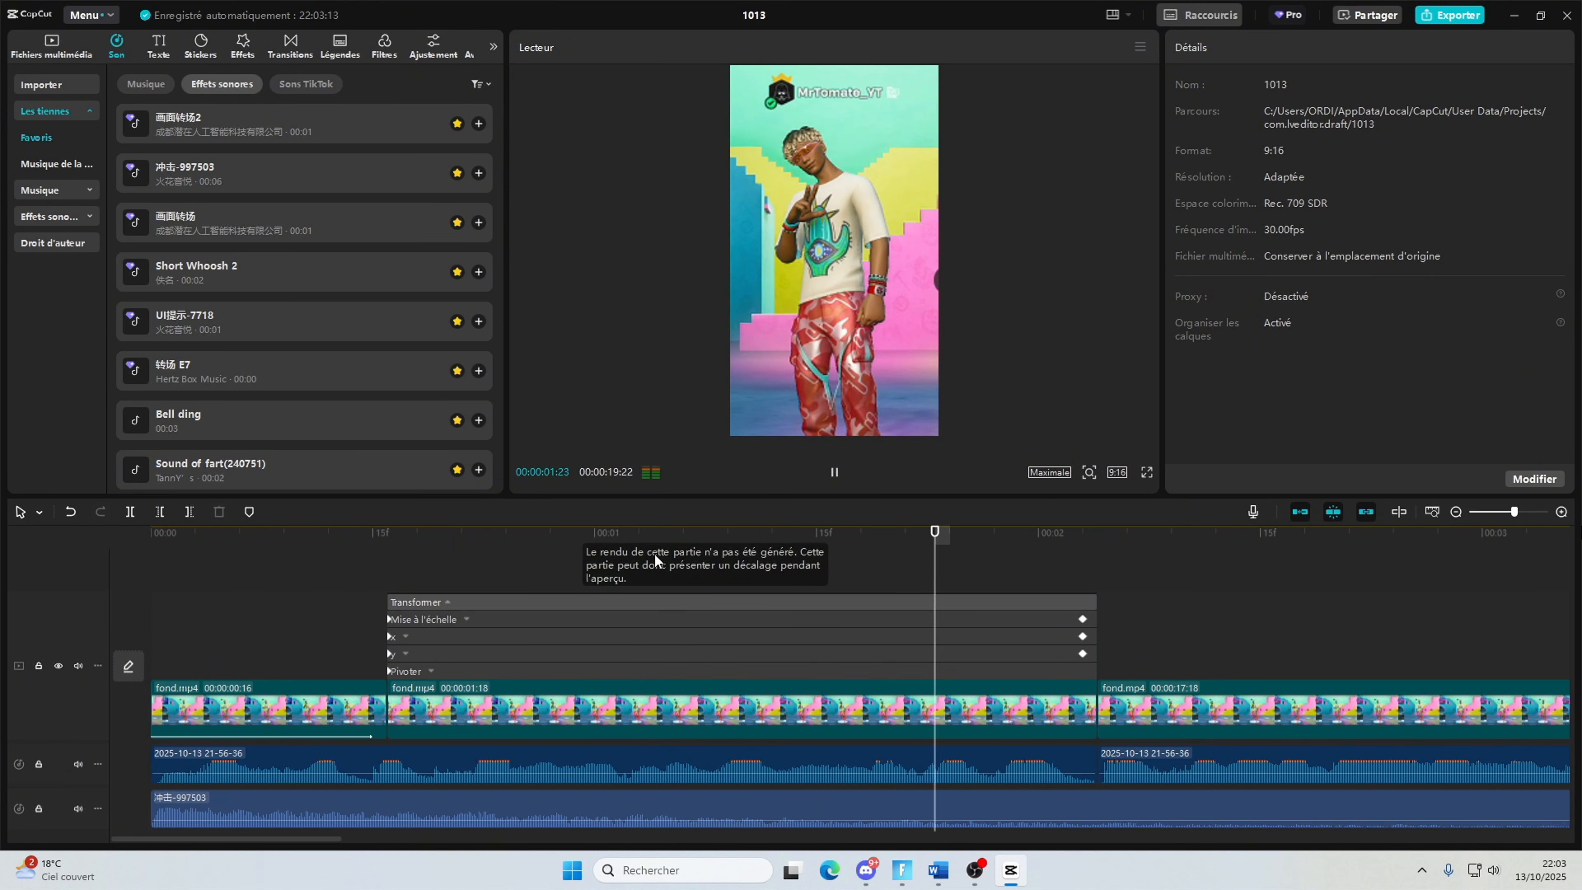
pyautogui.moveTo(412, 564); pyautogui.dragTo(446, 561)
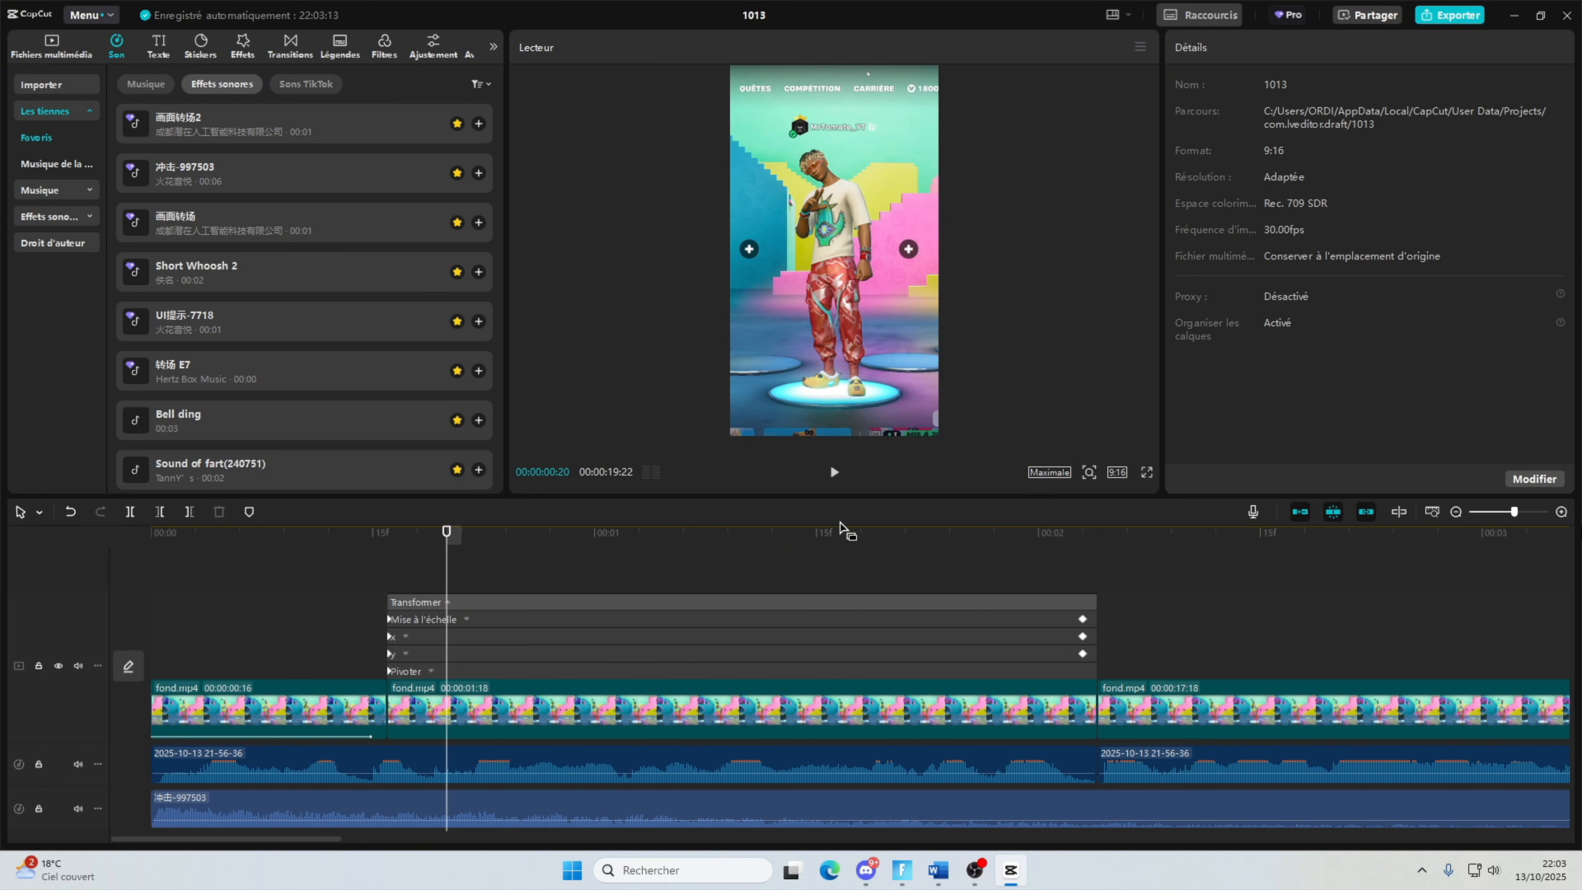
pyautogui.click(835, 471)
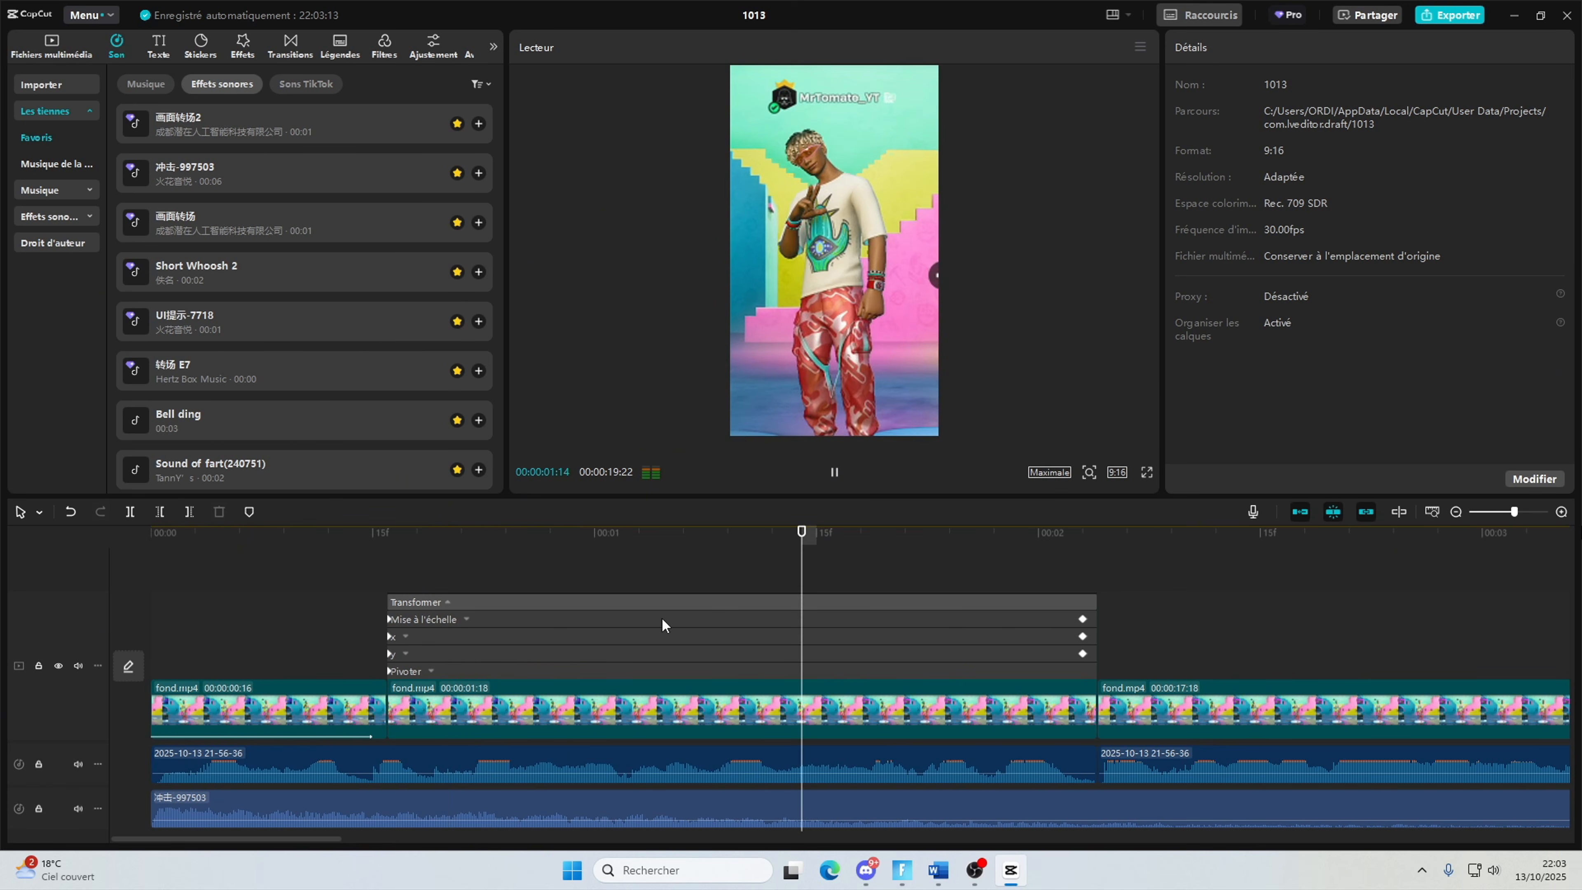
# Step: Apply the Pile complète voice filter to the split-off voice-over segment that starts just before one second
pyautogui.click(635, 759)
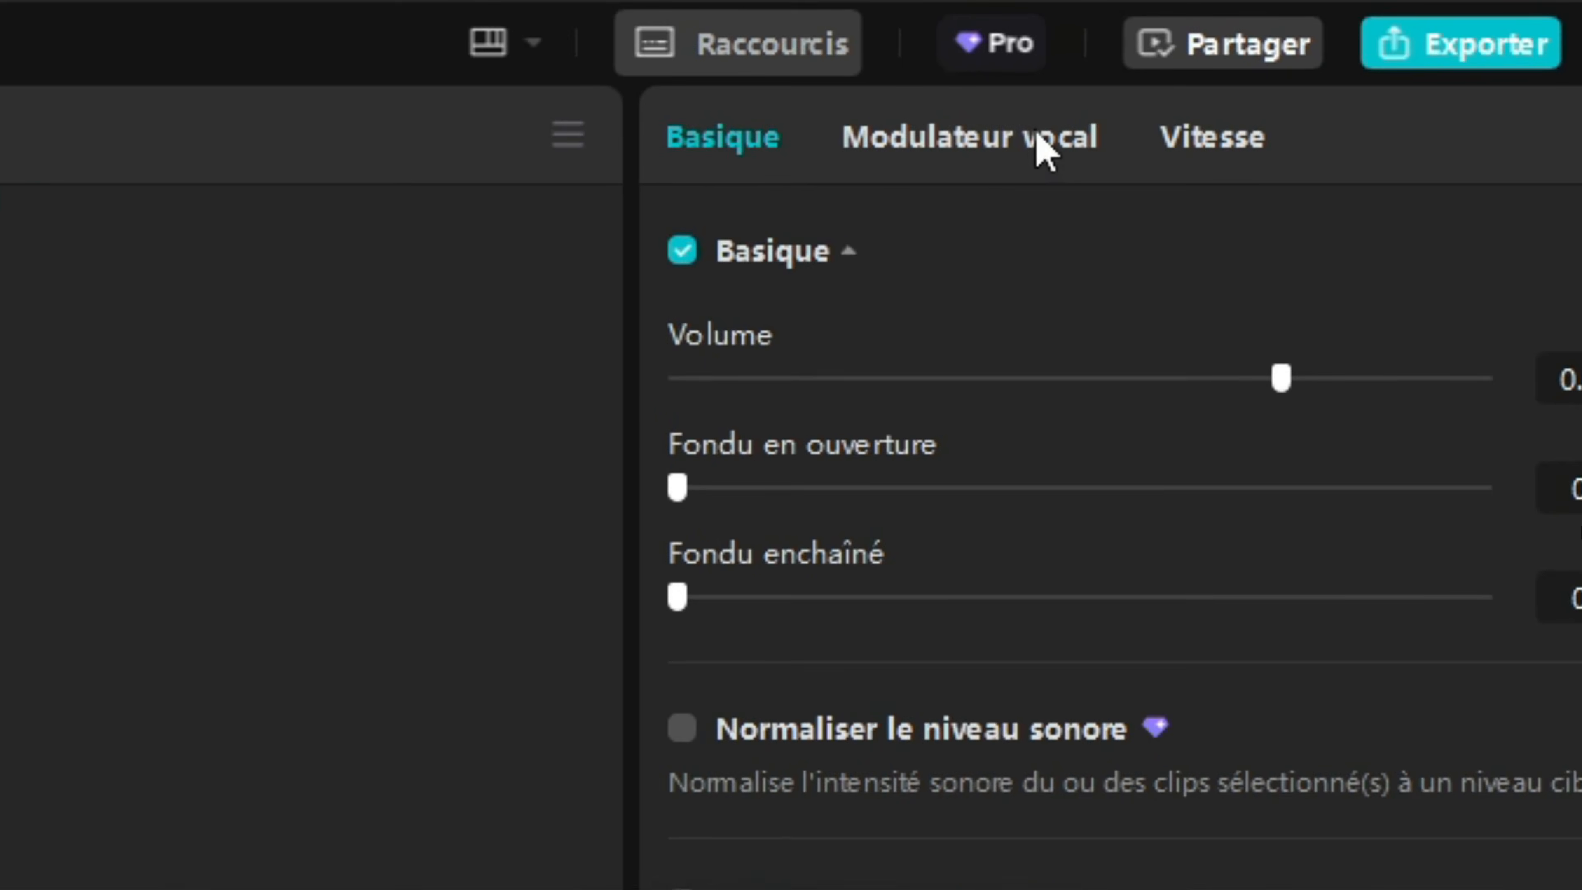
pyautogui.click(1305, 49)
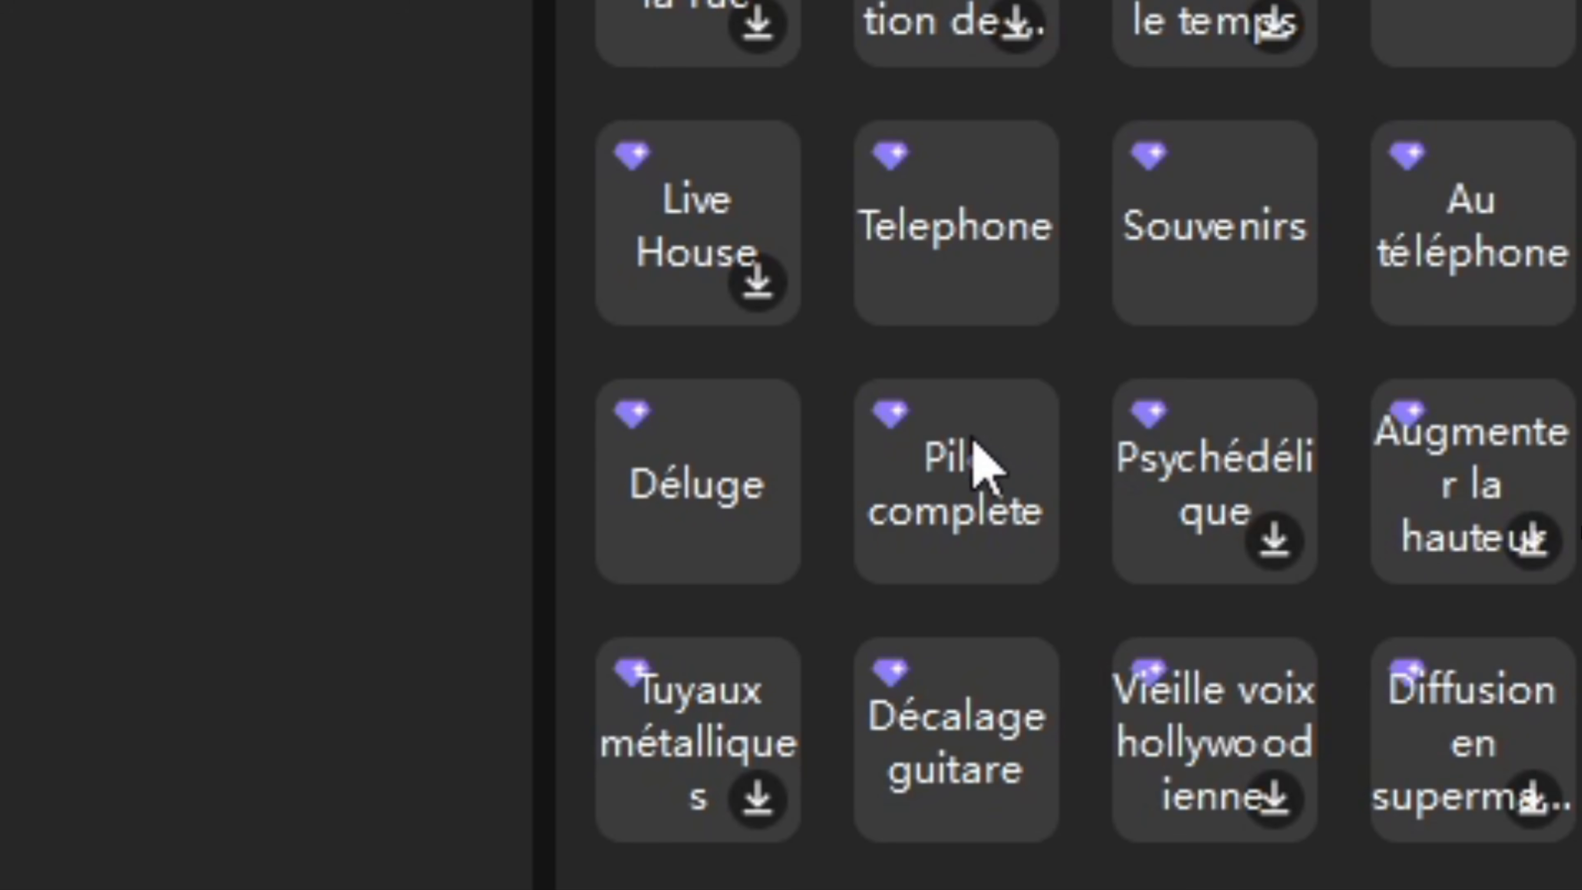
pyautogui.click(949, 458)
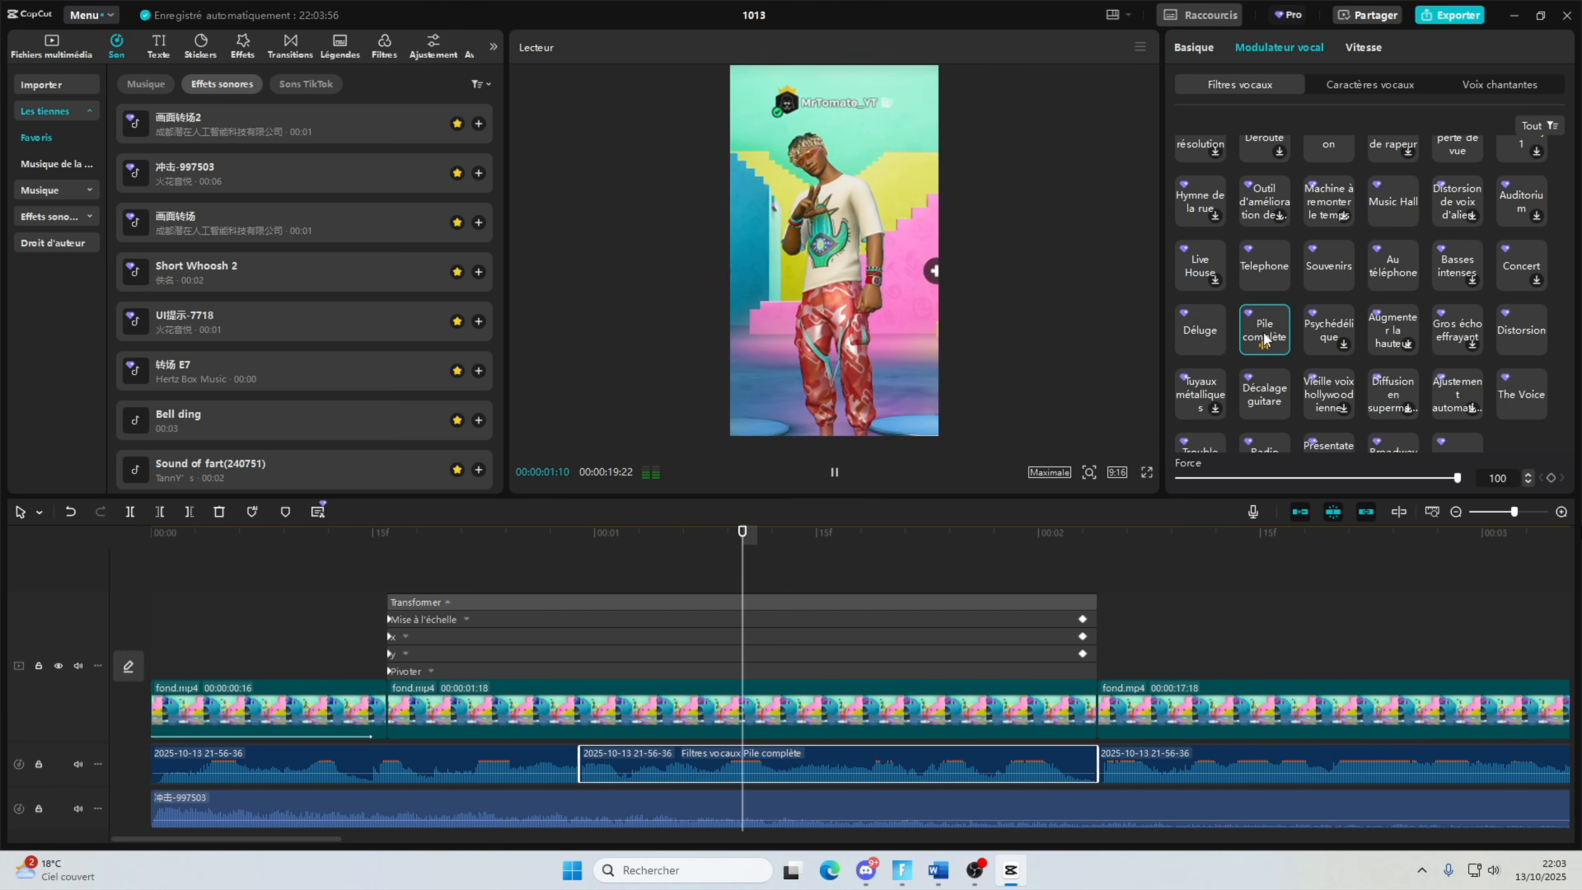
pyautogui.moveTo(322, 608); pyautogui.dragTo(151, 648)
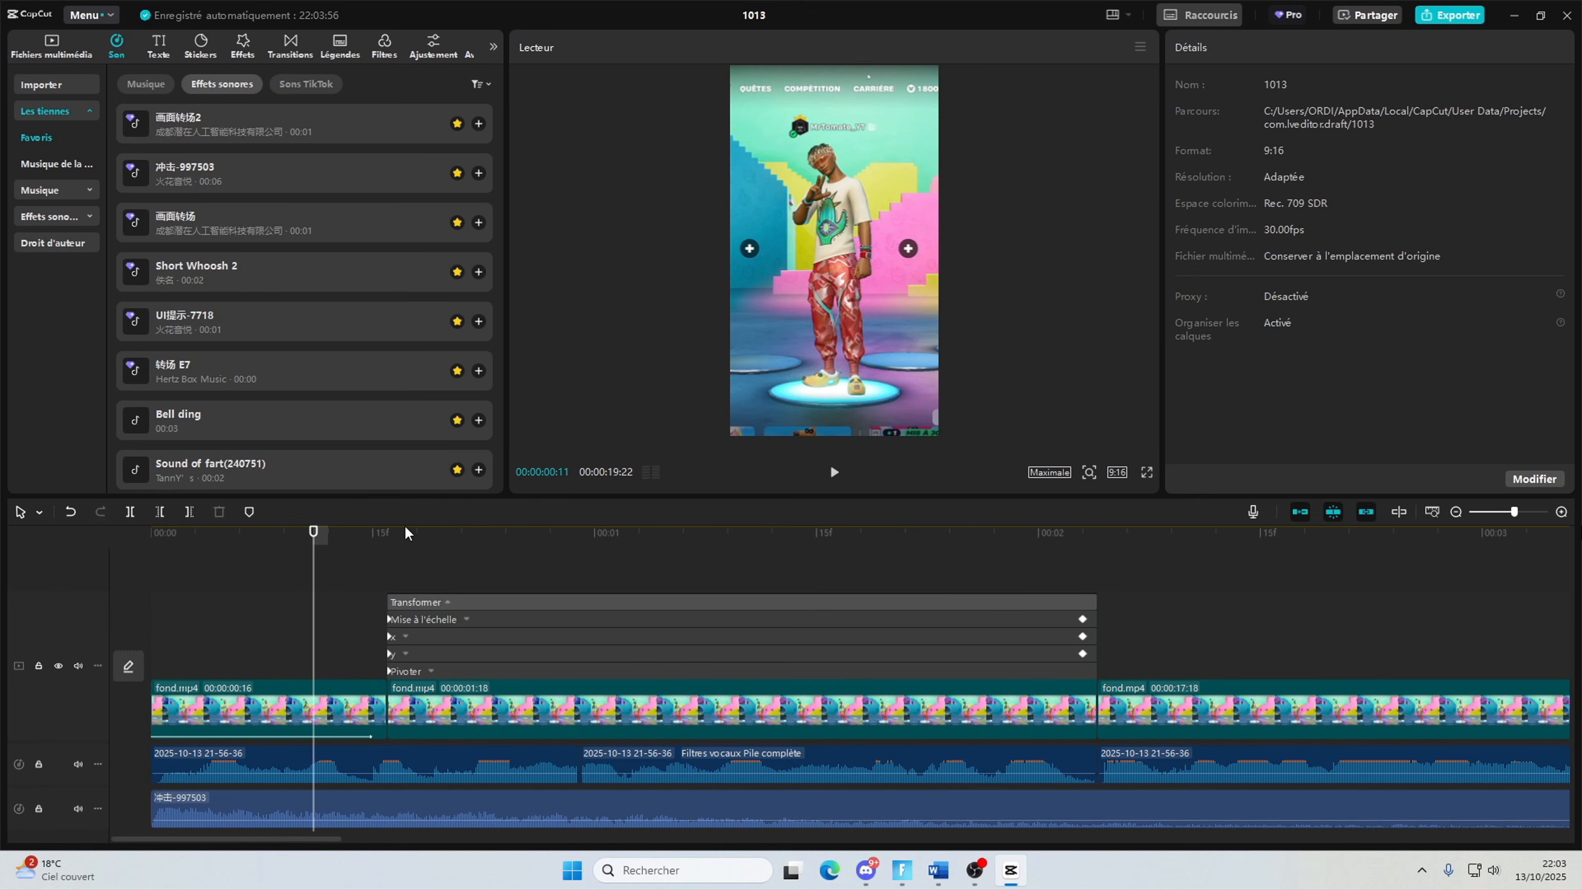
# Step: Play the opening from the start to check the voice filter on the split-off voice-over segment
pyautogui.click(412, 537)
pyautogui.click(833, 485)
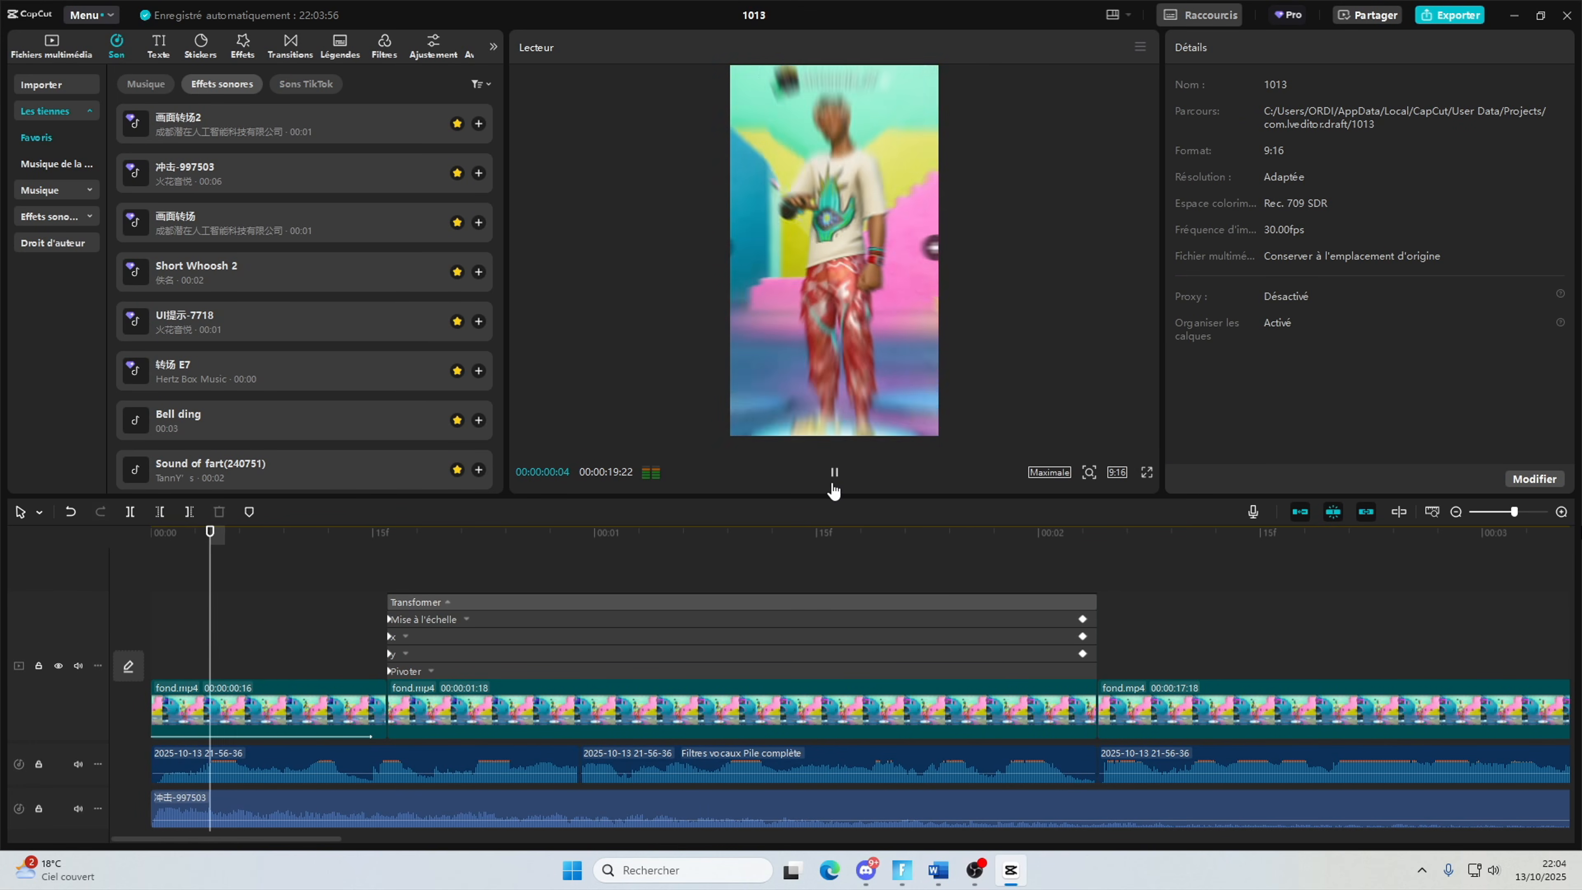
pyautogui.click(834, 485)
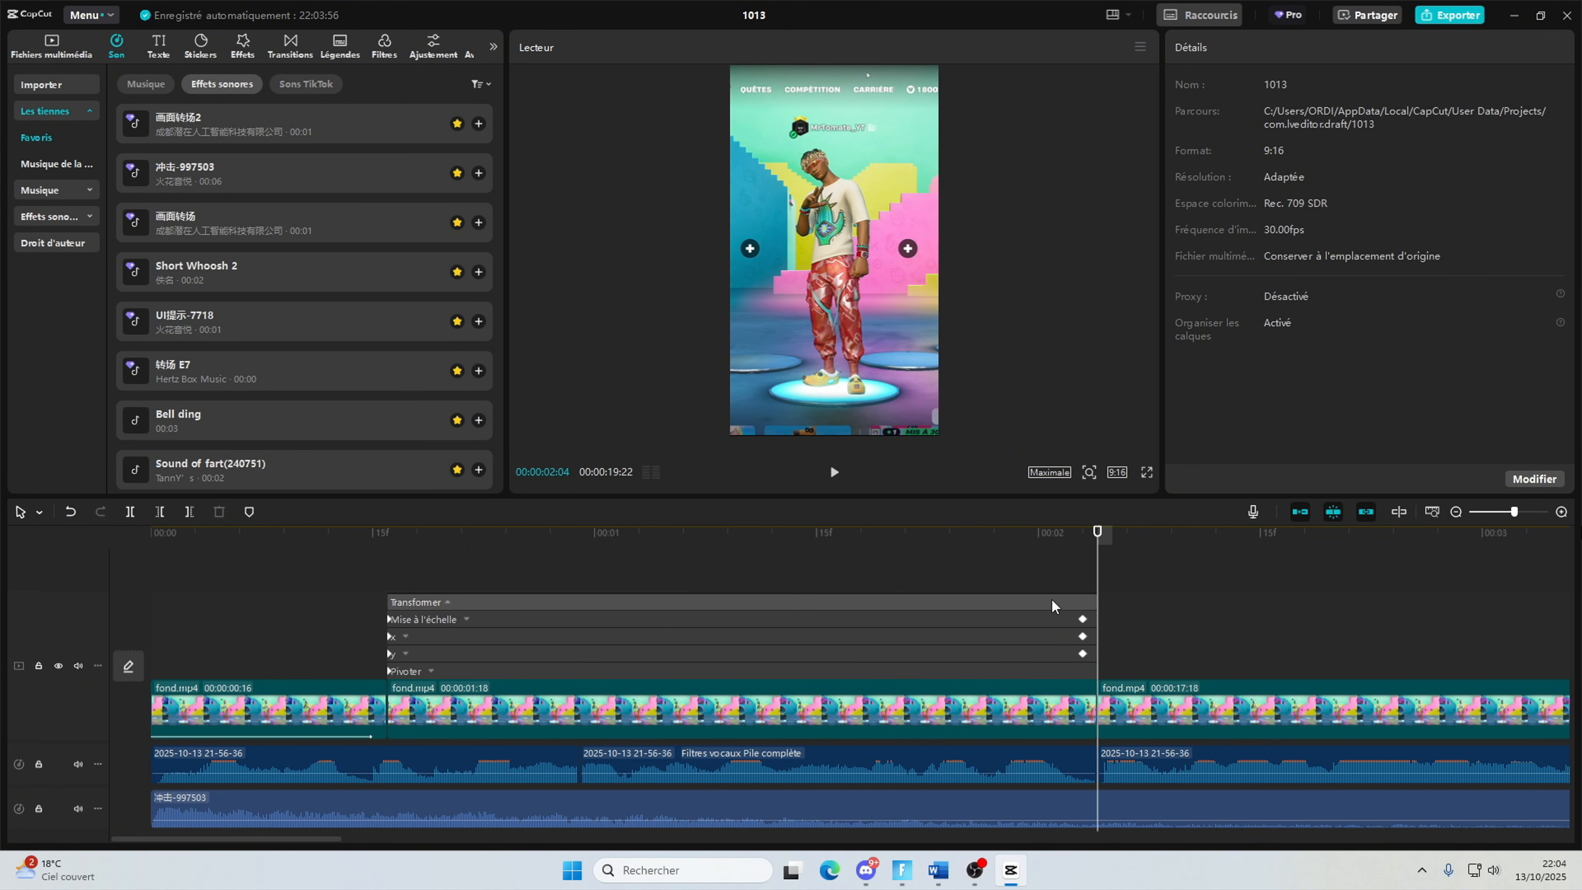
# Step: Extend the end of the last fond.mp4 segment to about 1:09 to bring in the gameplay footage
pyautogui.scroll(-1, 1051, 599)
pyautogui.hscroll(5, 1290, 660)
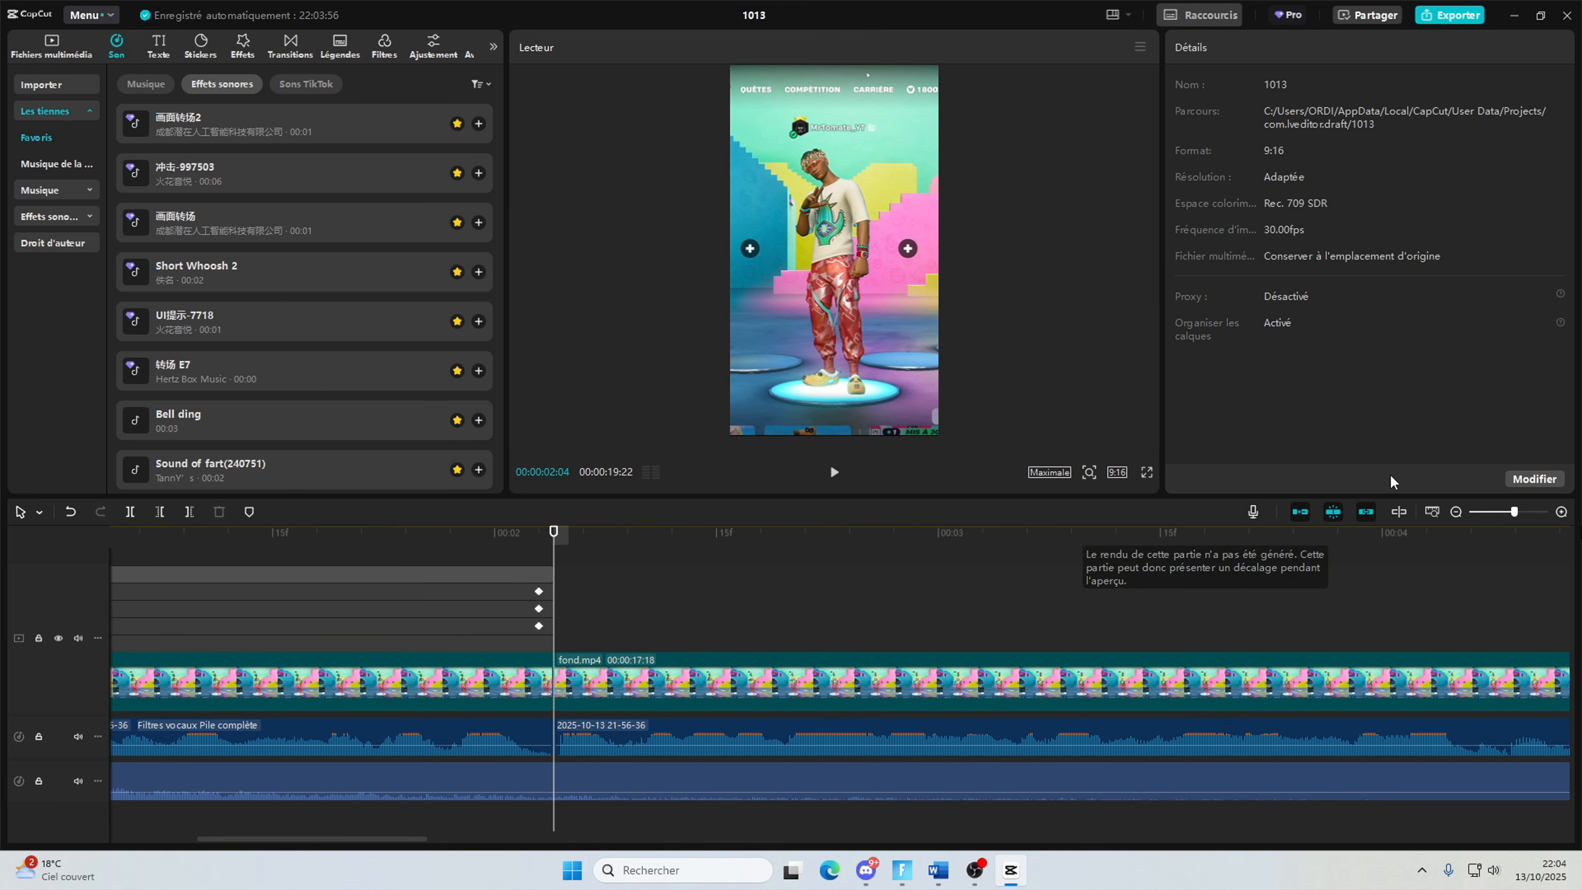
pyautogui.moveTo(1517, 513); pyautogui.dragTo(1489, 513)
pyautogui.click(1244, 603)
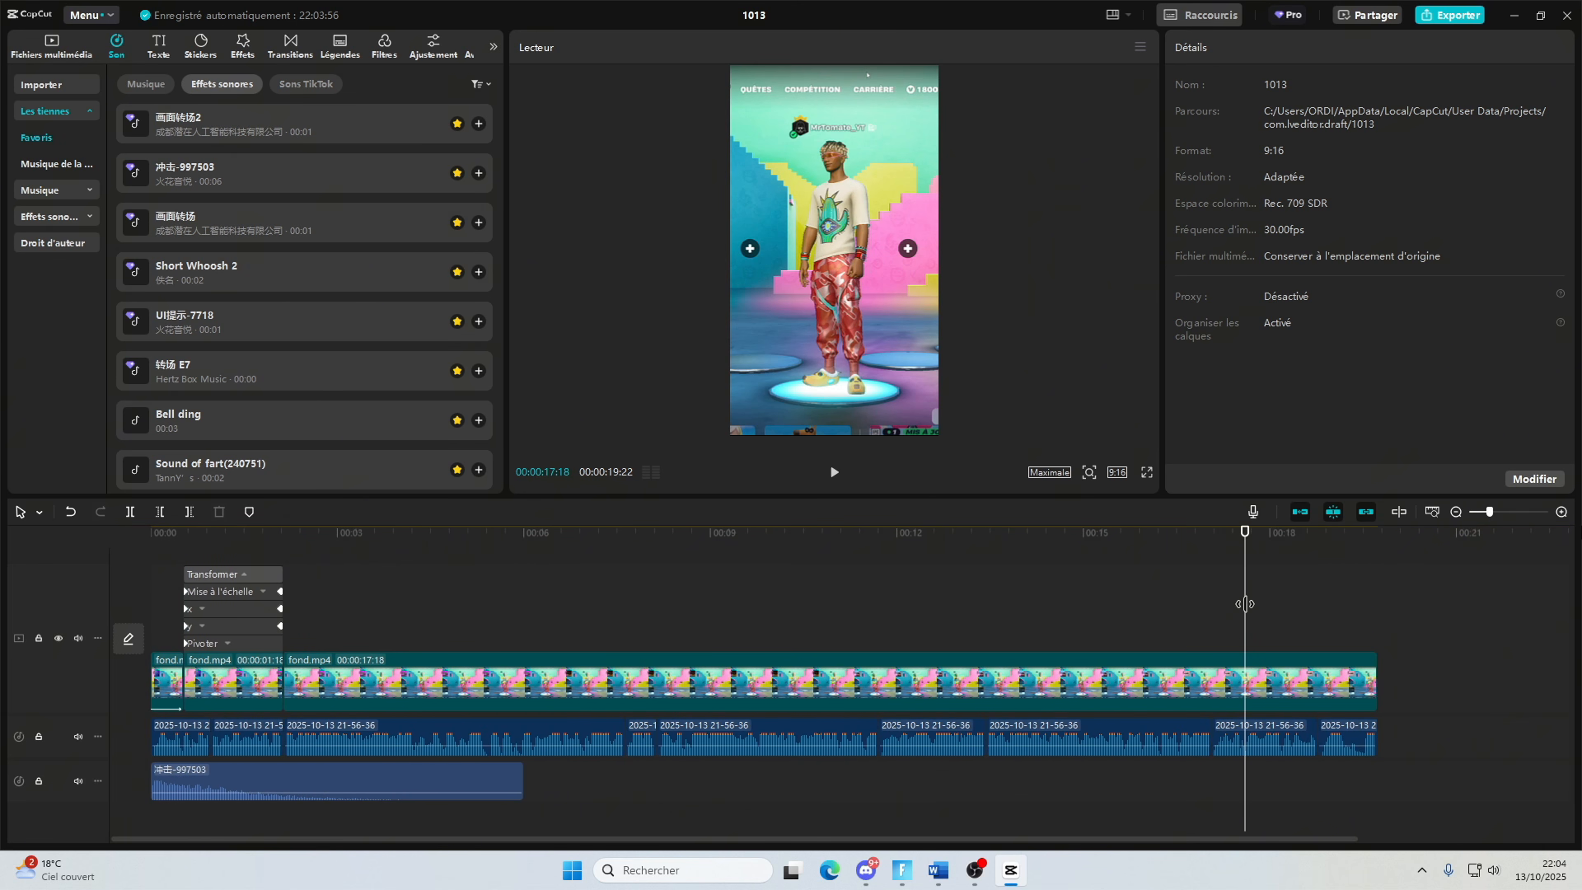
pyautogui.click(1286, 673)
pyautogui.hscroll(3, 1432, 673)
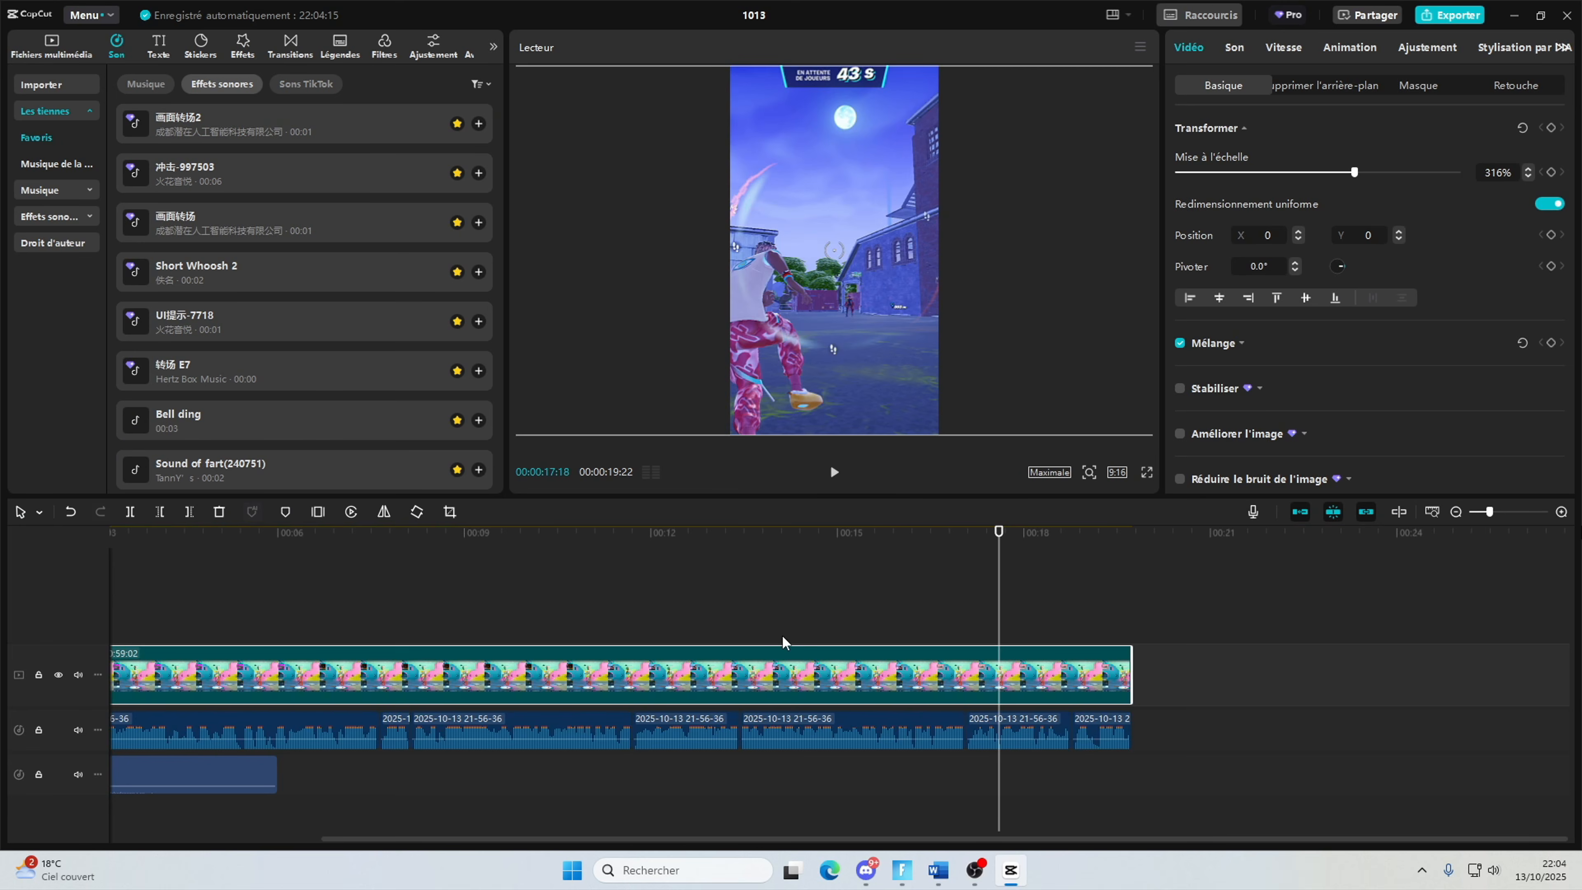
pyautogui.click(784, 641)
pyautogui.click(1130, 665)
pyautogui.click(1139, 665)
pyautogui.moveTo(1132, 663); pyautogui.dragTo(1572, 652)
pyautogui.click(632, 615)
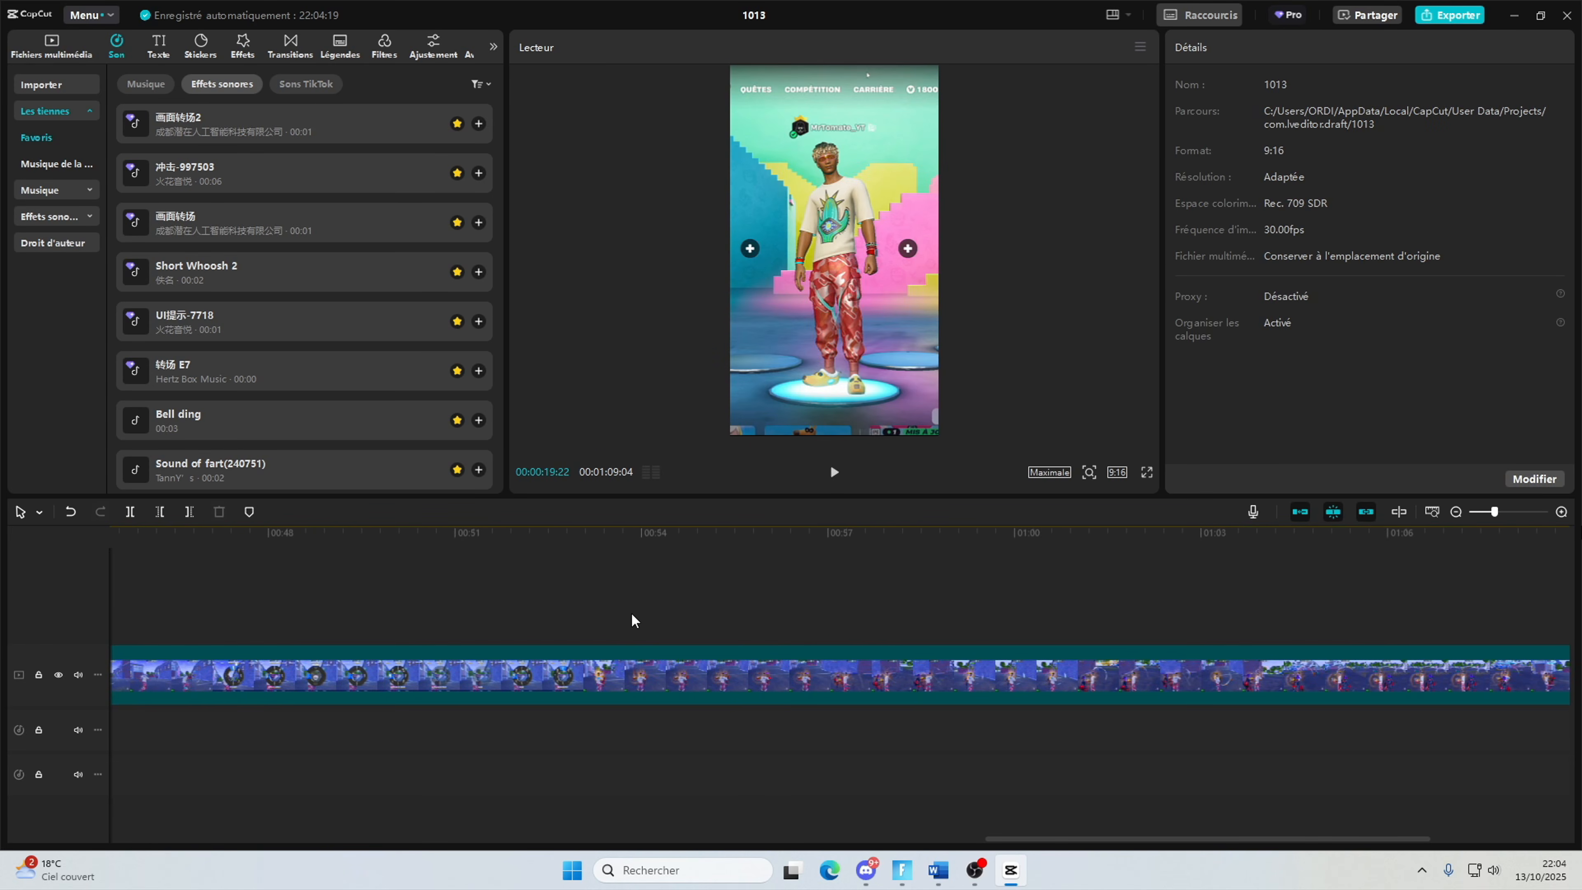
# Step: Extend the last fond.mp4 segment further, to about 2:08 on the timeline
pyautogui.moveTo(635, 620); pyautogui.dragTo(1566, 613)
pyautogui.click(1033, 701)
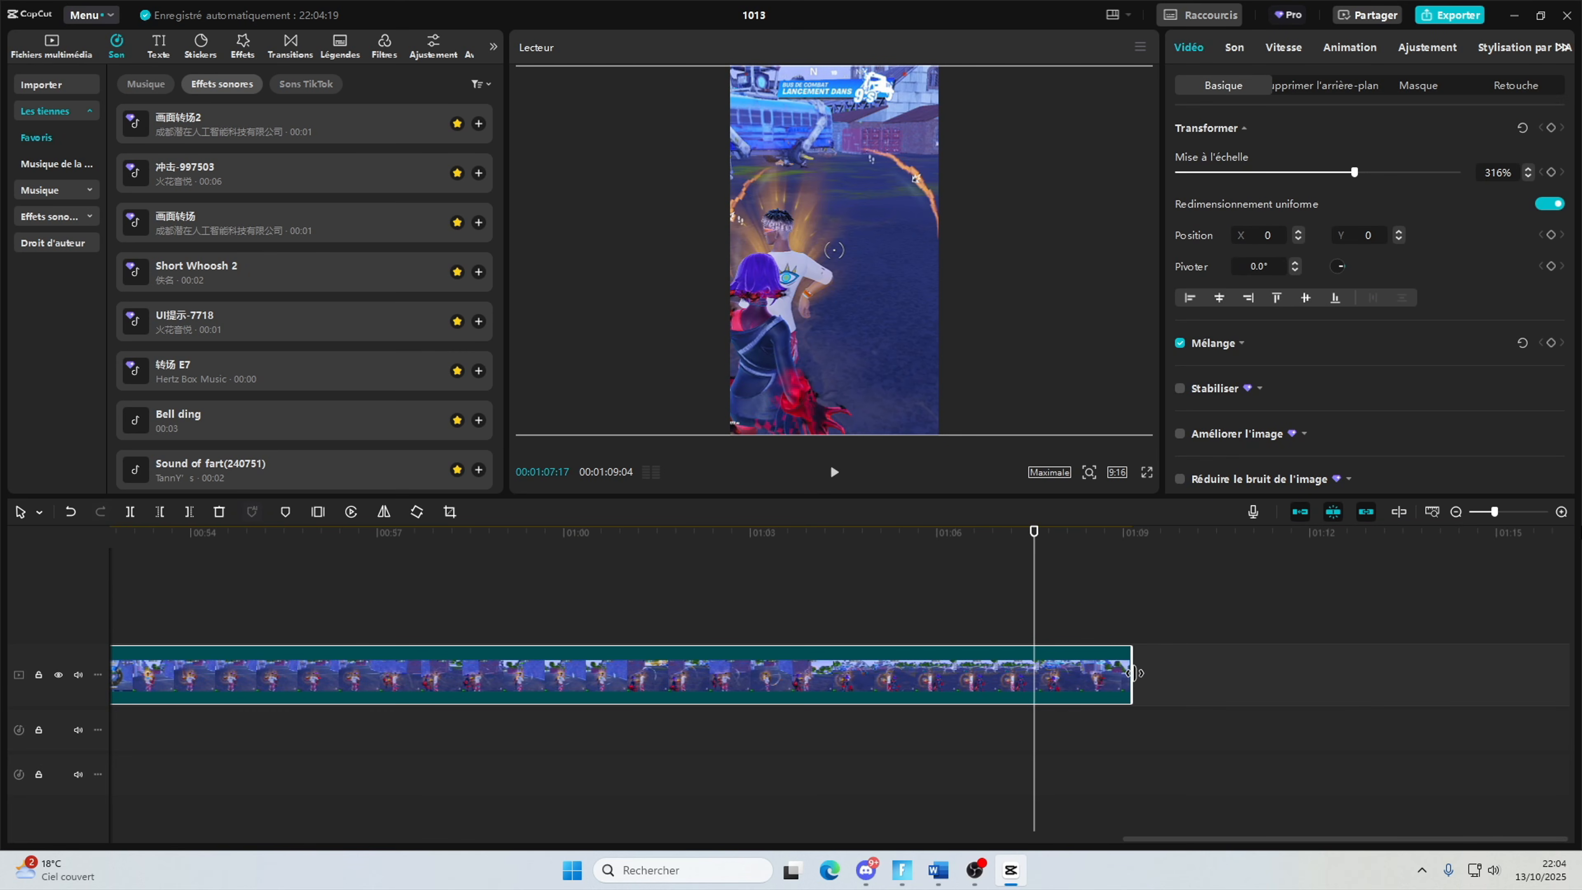
pyautogui.moveTo(1132, 672); pyautogui.dragTo(1572, 670)
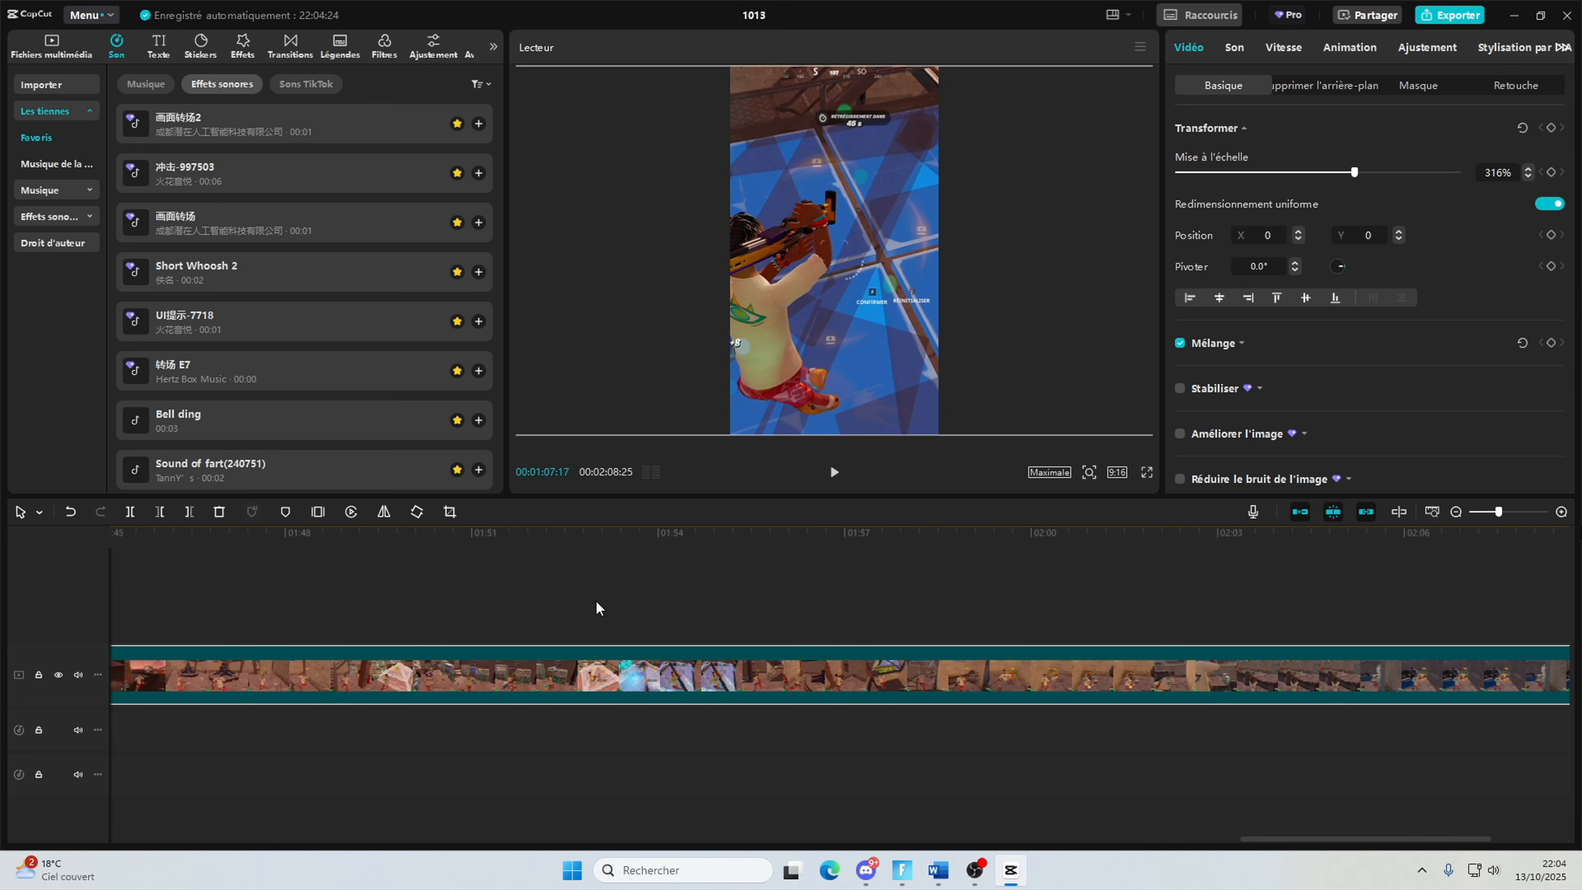
# Step: Trim off the last segment's footage before the chosen gameplay moment and extend its end to the voice-over's end at 00:00:19:22
pyautogui.moveTo(704, 626); pyautogui.dragTo(870, 641)
pyautogui.click(925, 656)
pyautogui.press('q')
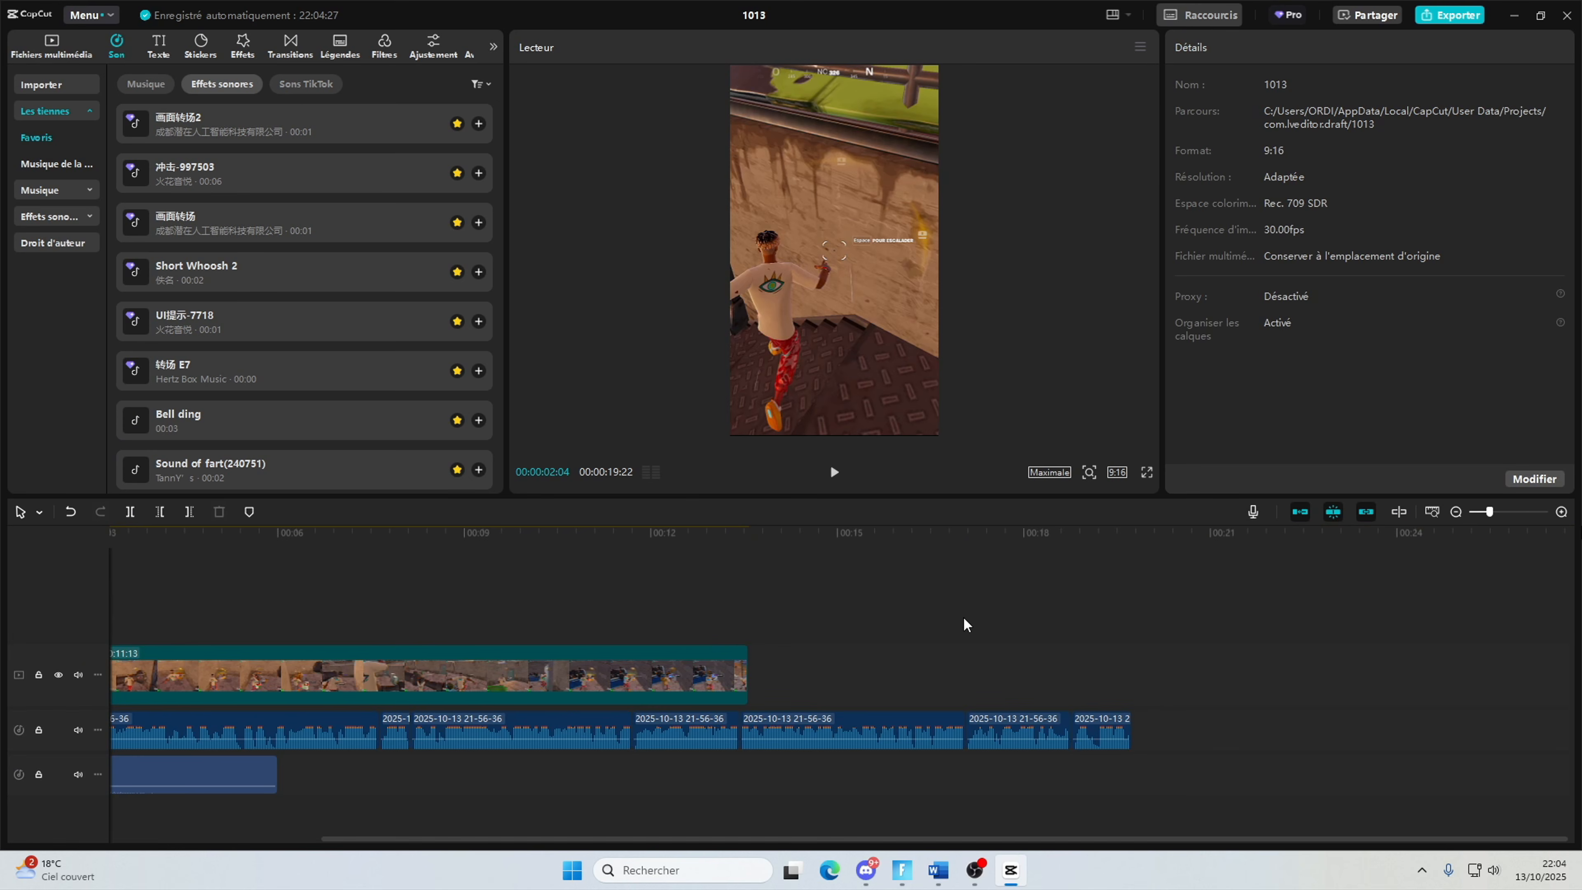
pyautogui.click(743, 669)
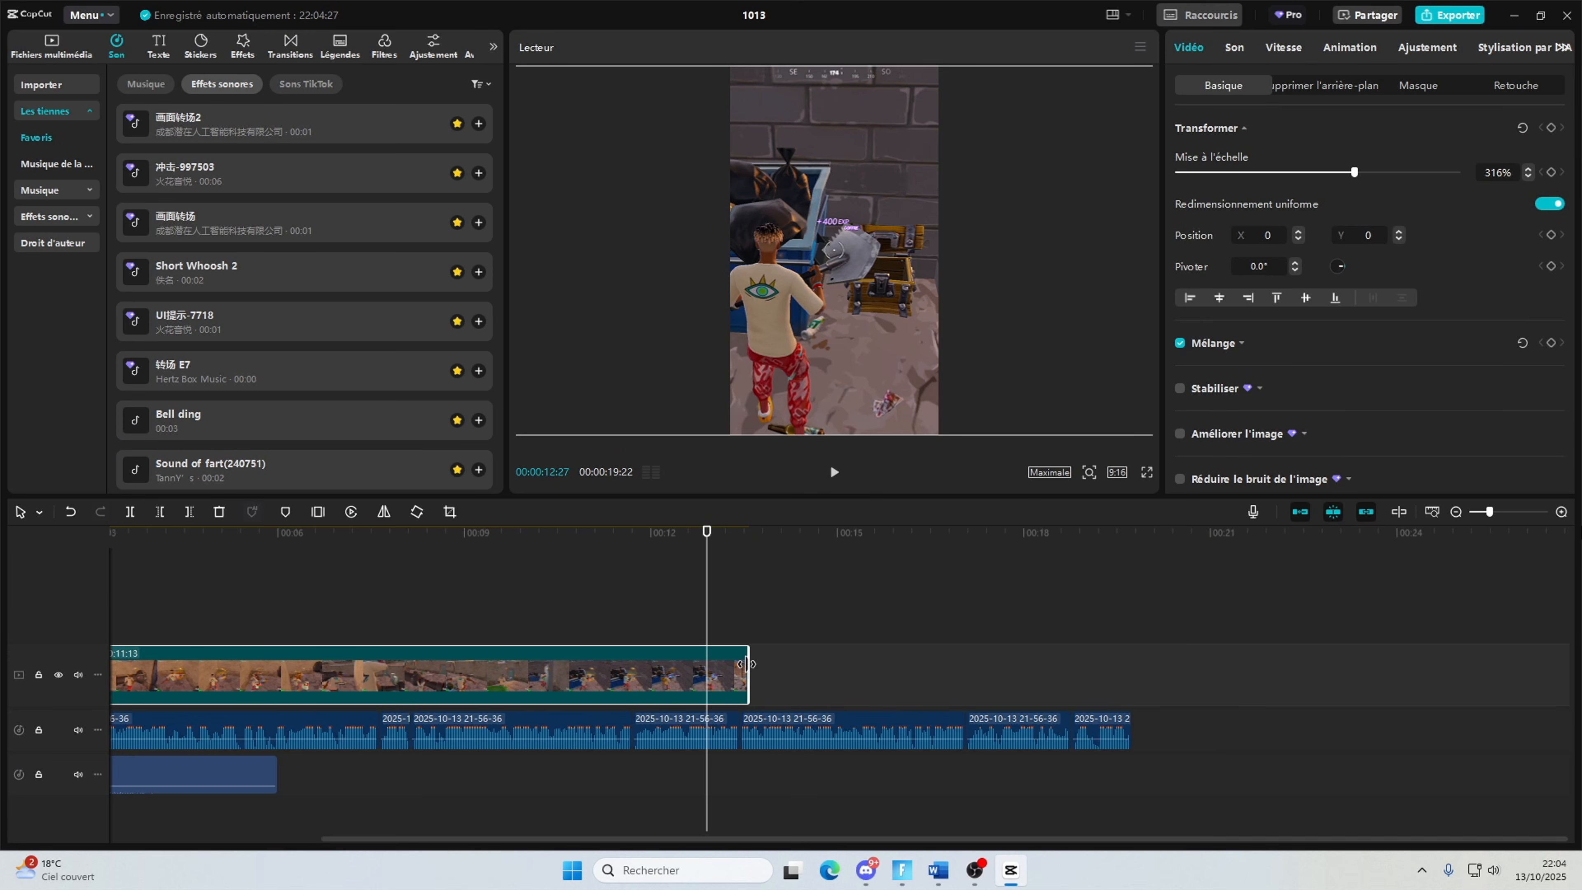
pyautogui.moveTo(746, 663); pyautogui.dragTo(1132, 663)
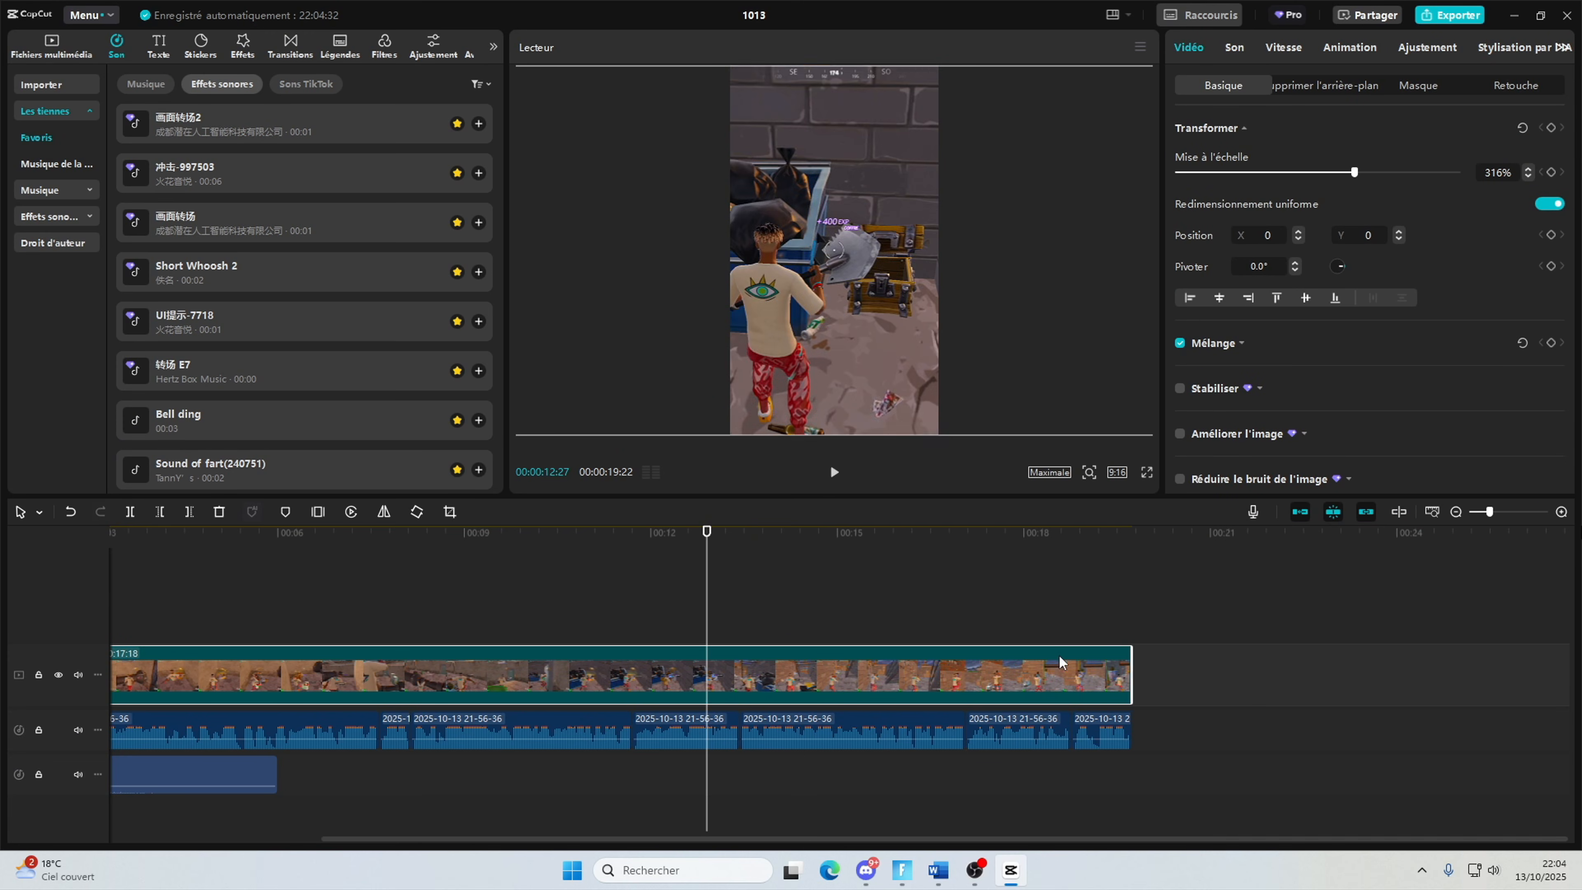
# Step: Add the Droite transition at the cut between the middle segment and the gameplay segment
pyautogui.moveTo(706, 626); pyautogui.dragTo(88, 569)
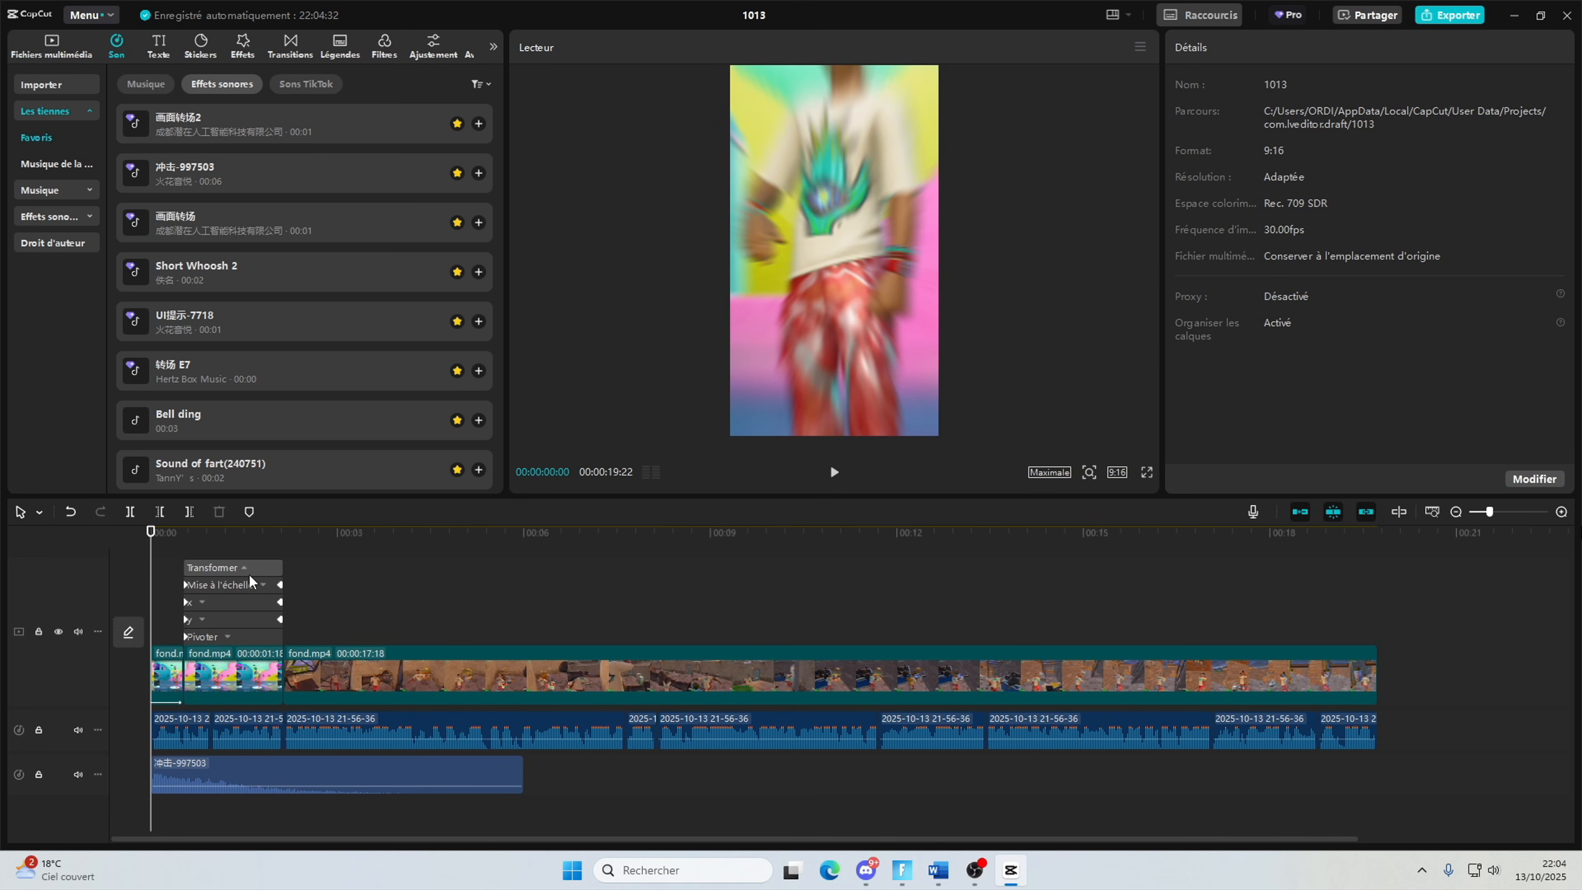
pyautogui.click(283, 532)
pyautogui.moveTo(1489, 511); pyautogui.dragTo(1518, 512)
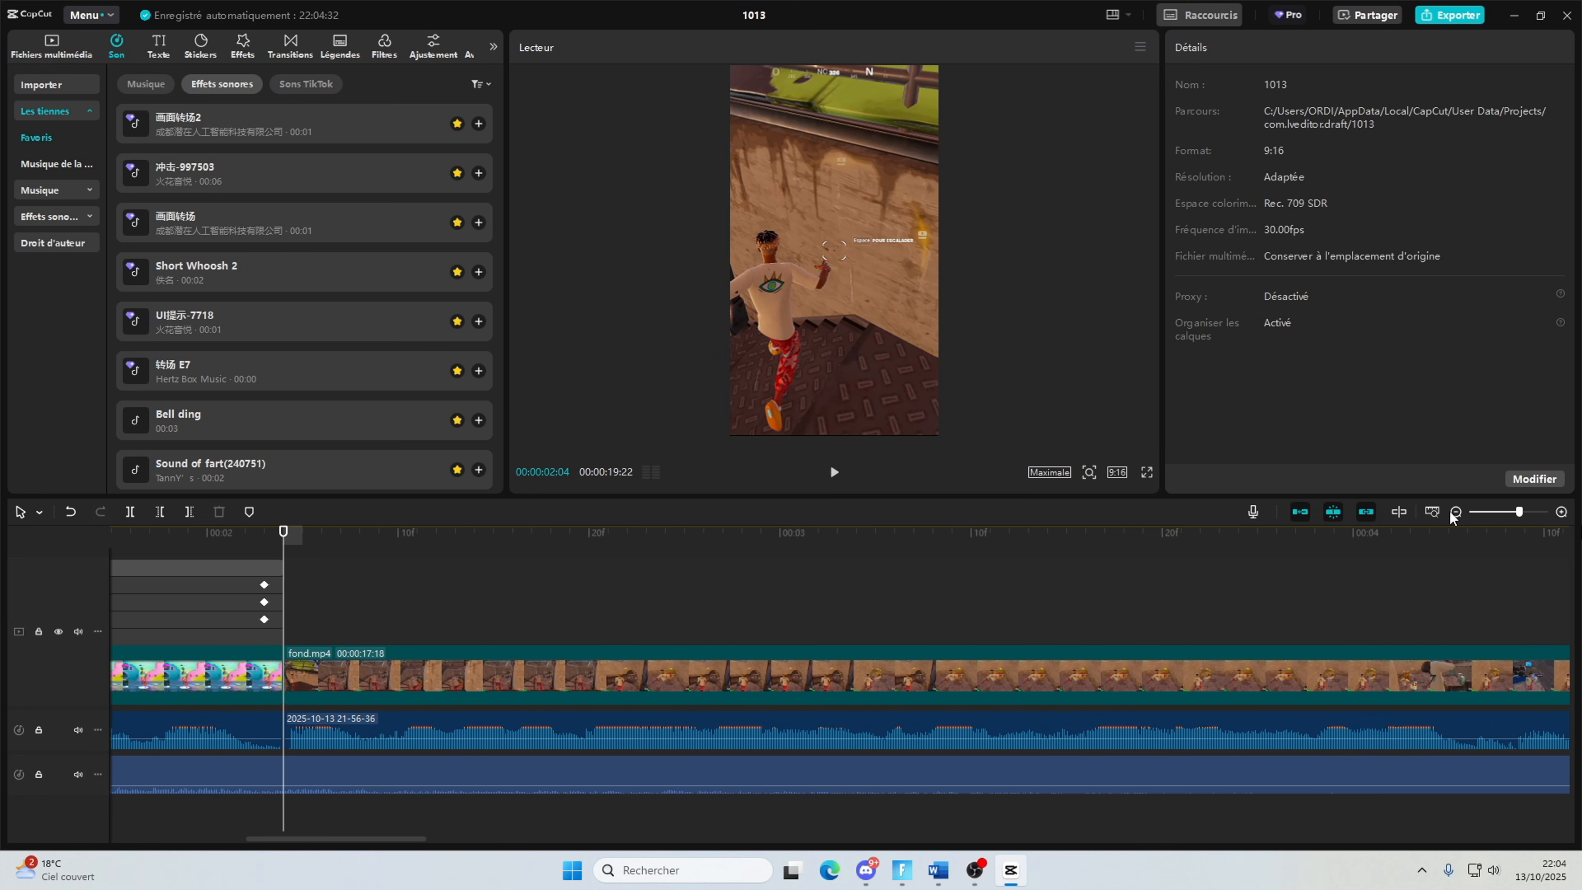
pyautogui.moveTo(533, 635); pyautogui.dragTo(87, 576)
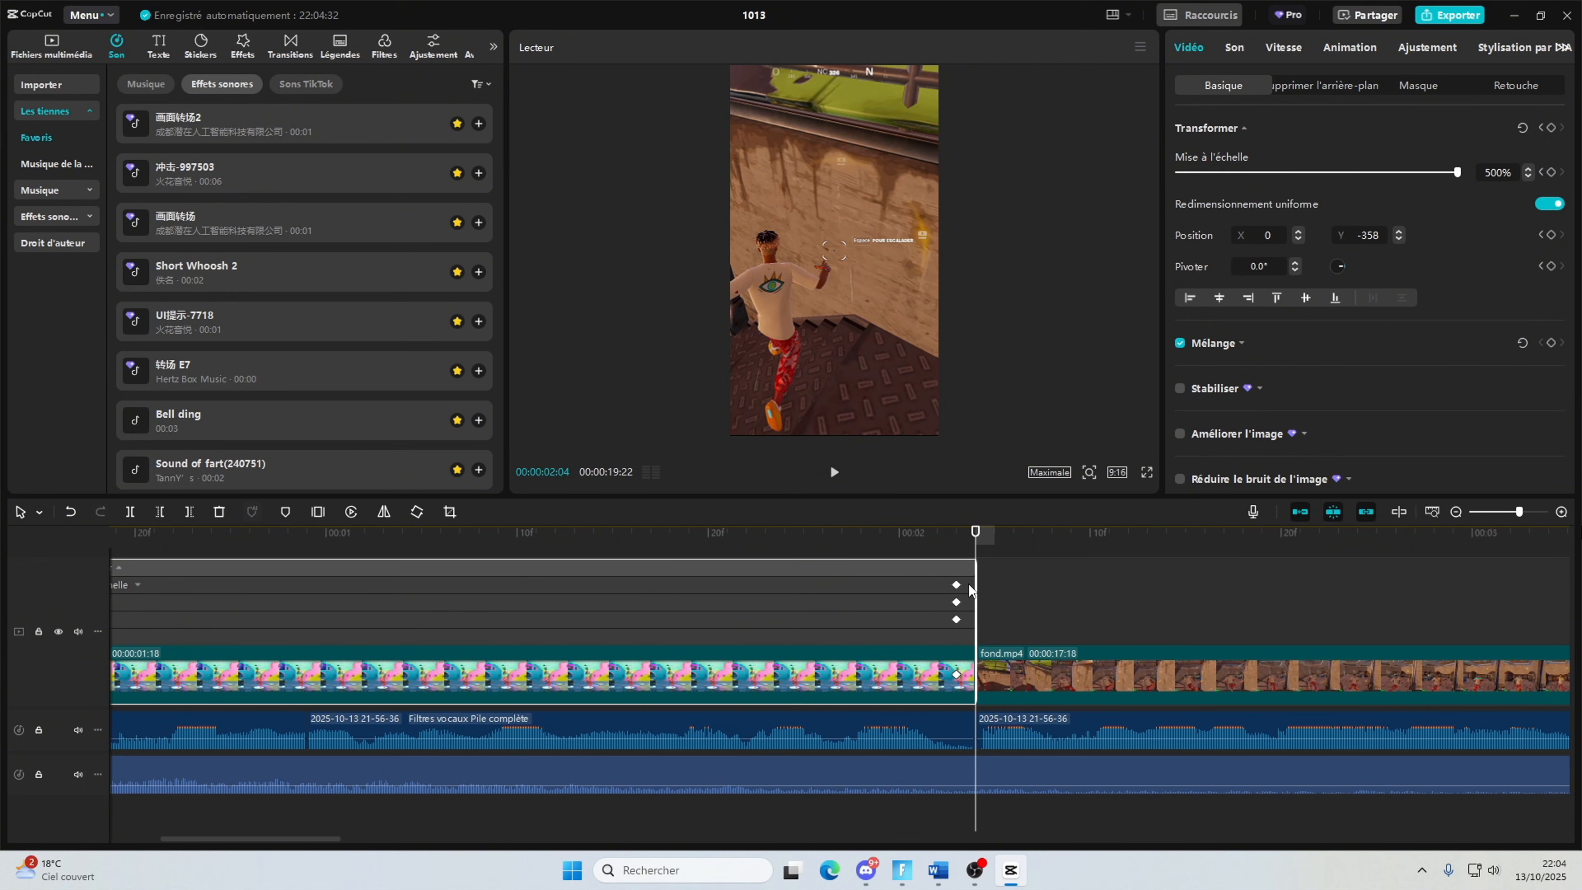
pyautogui.click(995, 581)
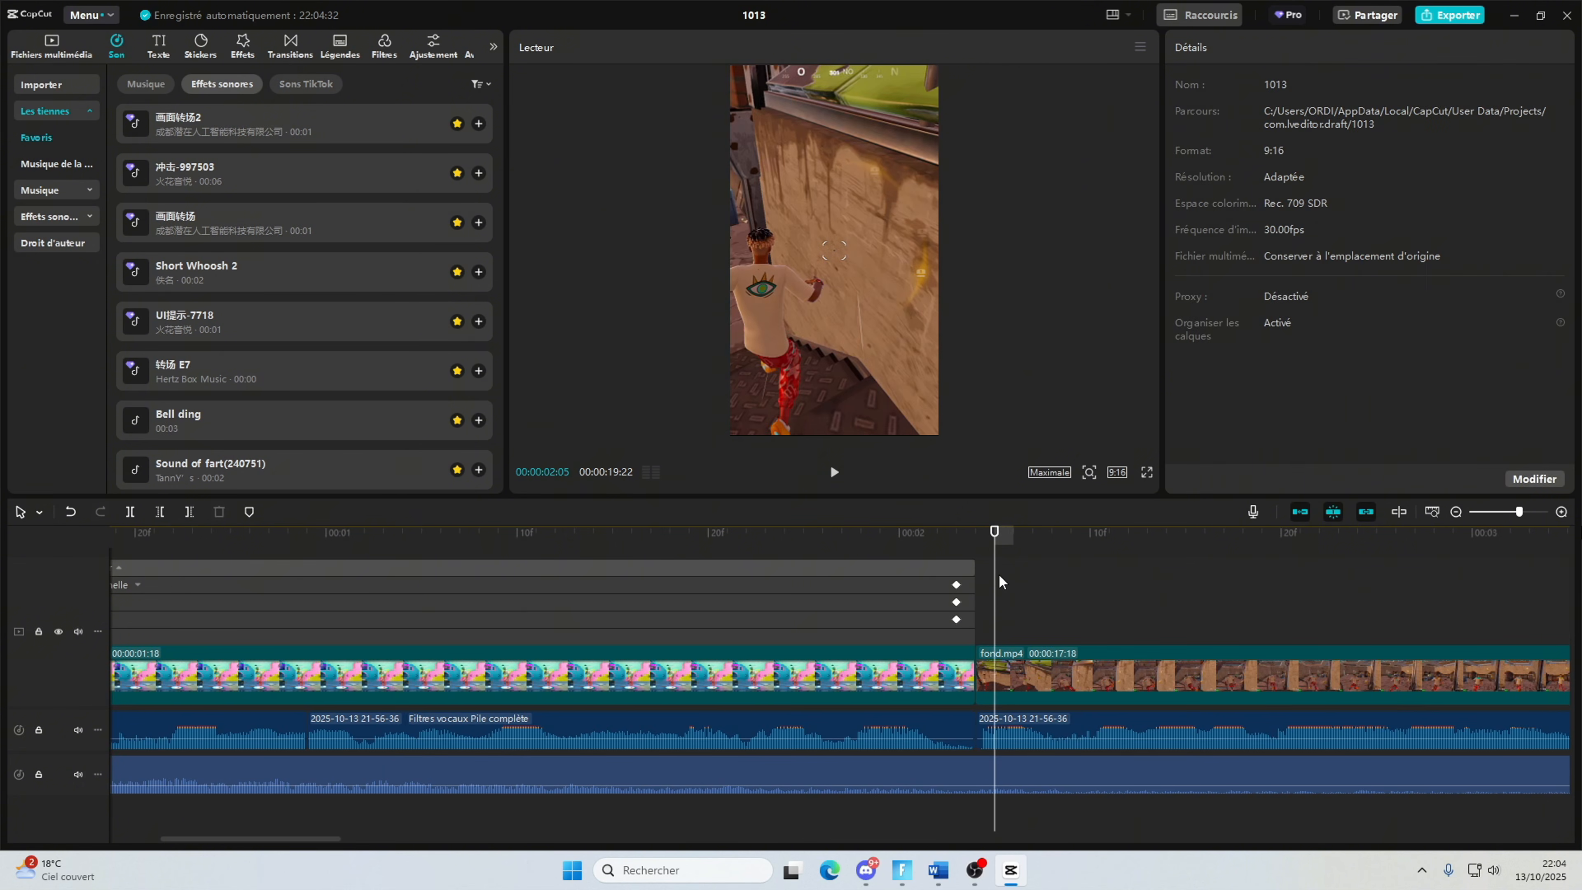
pyautogui.click(974, 551)
pyautogui.click(289, 45)
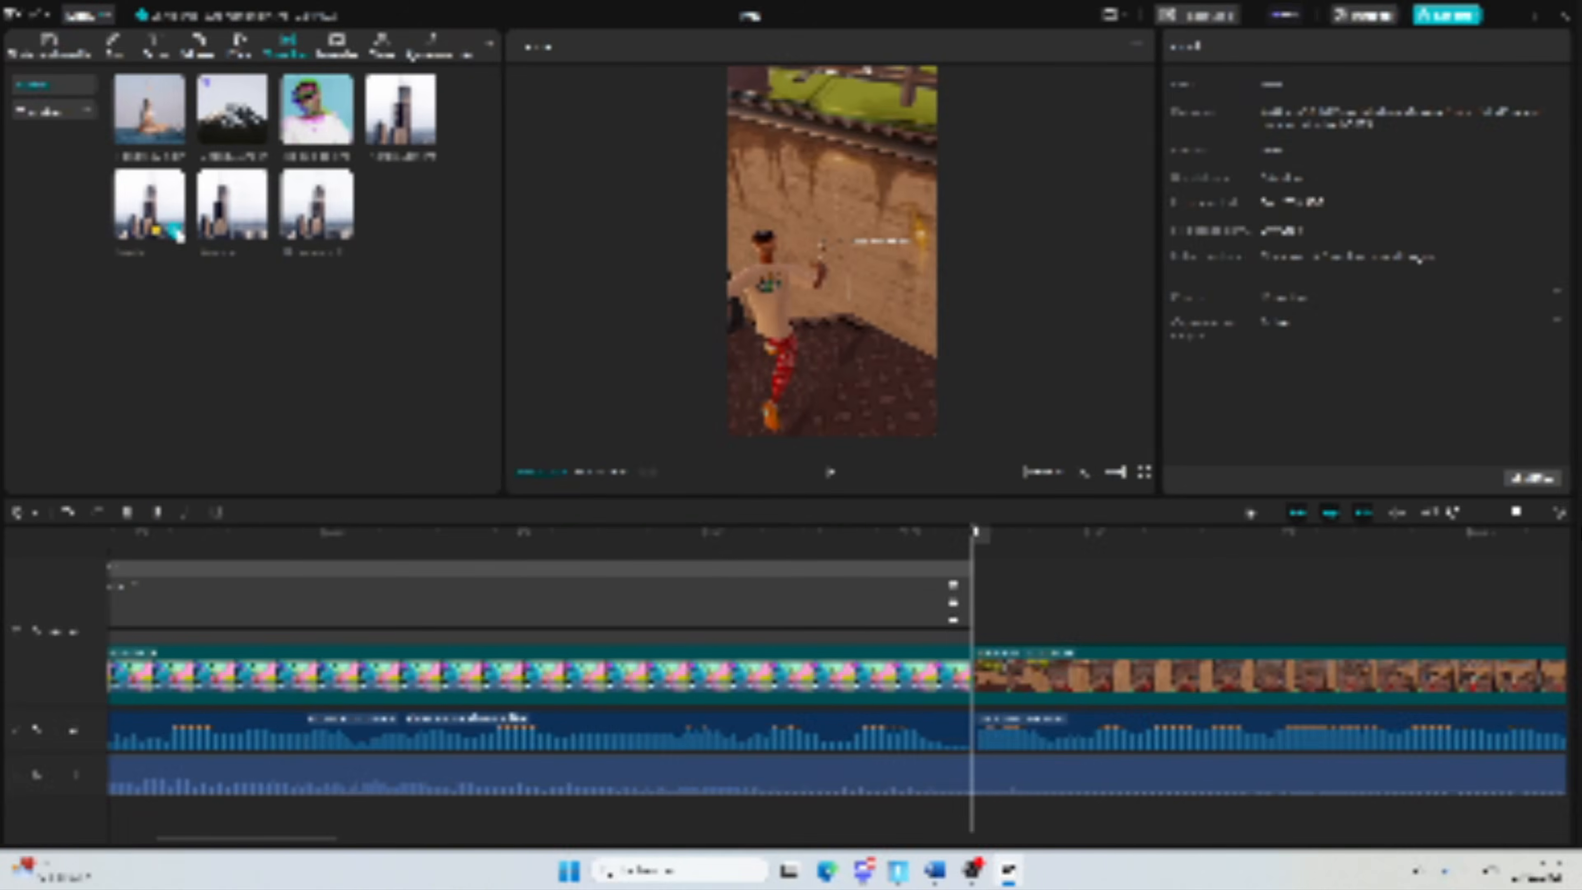
pyautogui.moveTo(176, 233); pyautogui.dragTo(1009, 616)
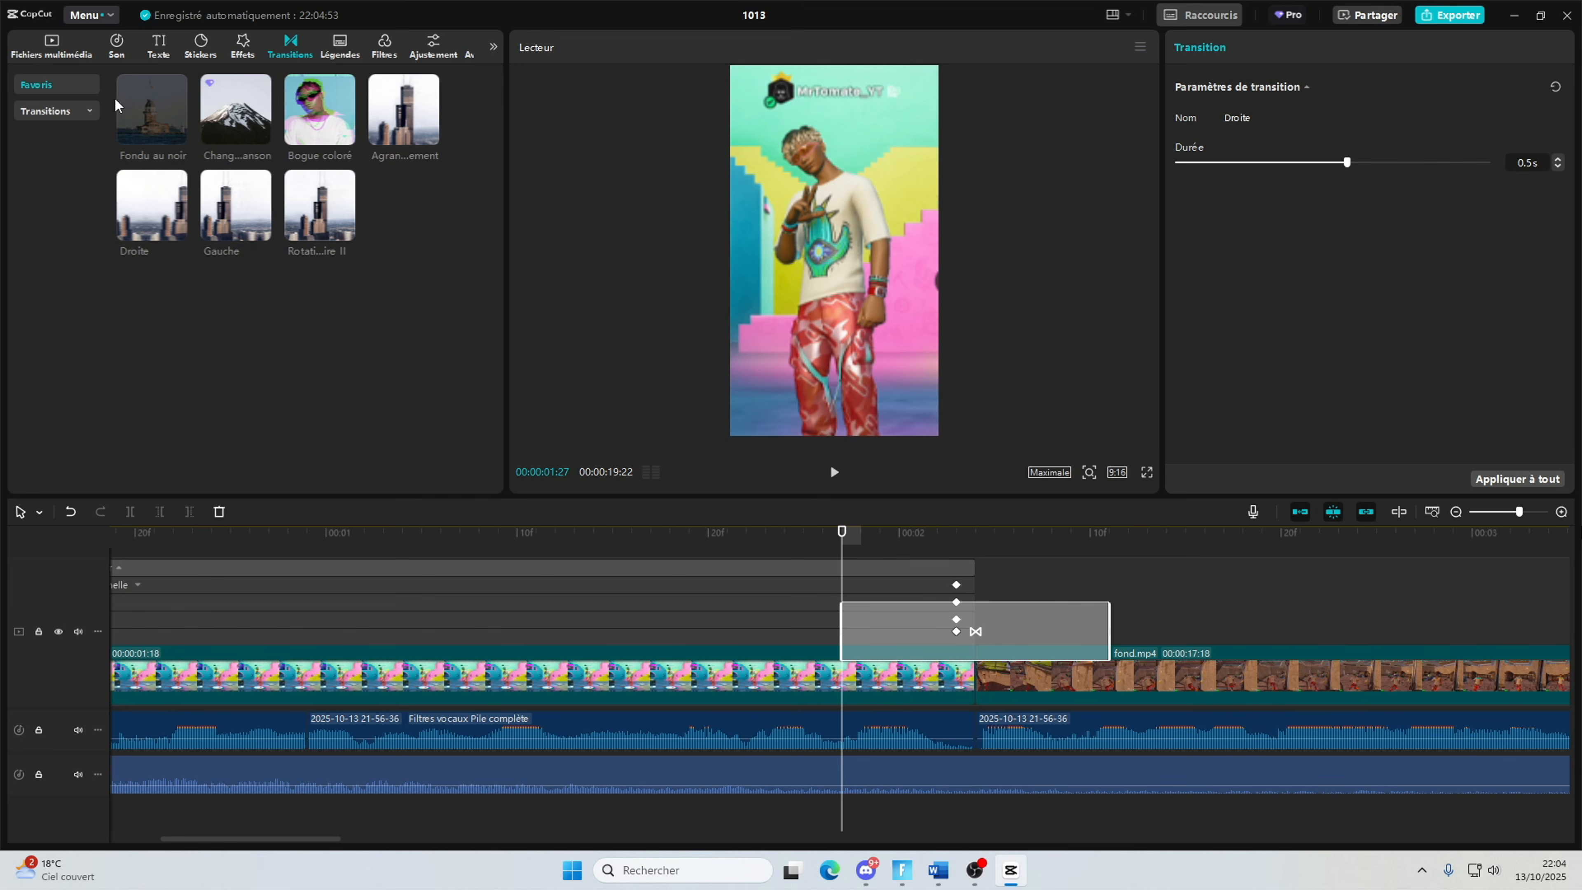
# Step: Extract the sound from a video file and add Extrait20251013-2 to the timeline
pyautogui.click(117, 50)
pyautogui.click(73, 95)
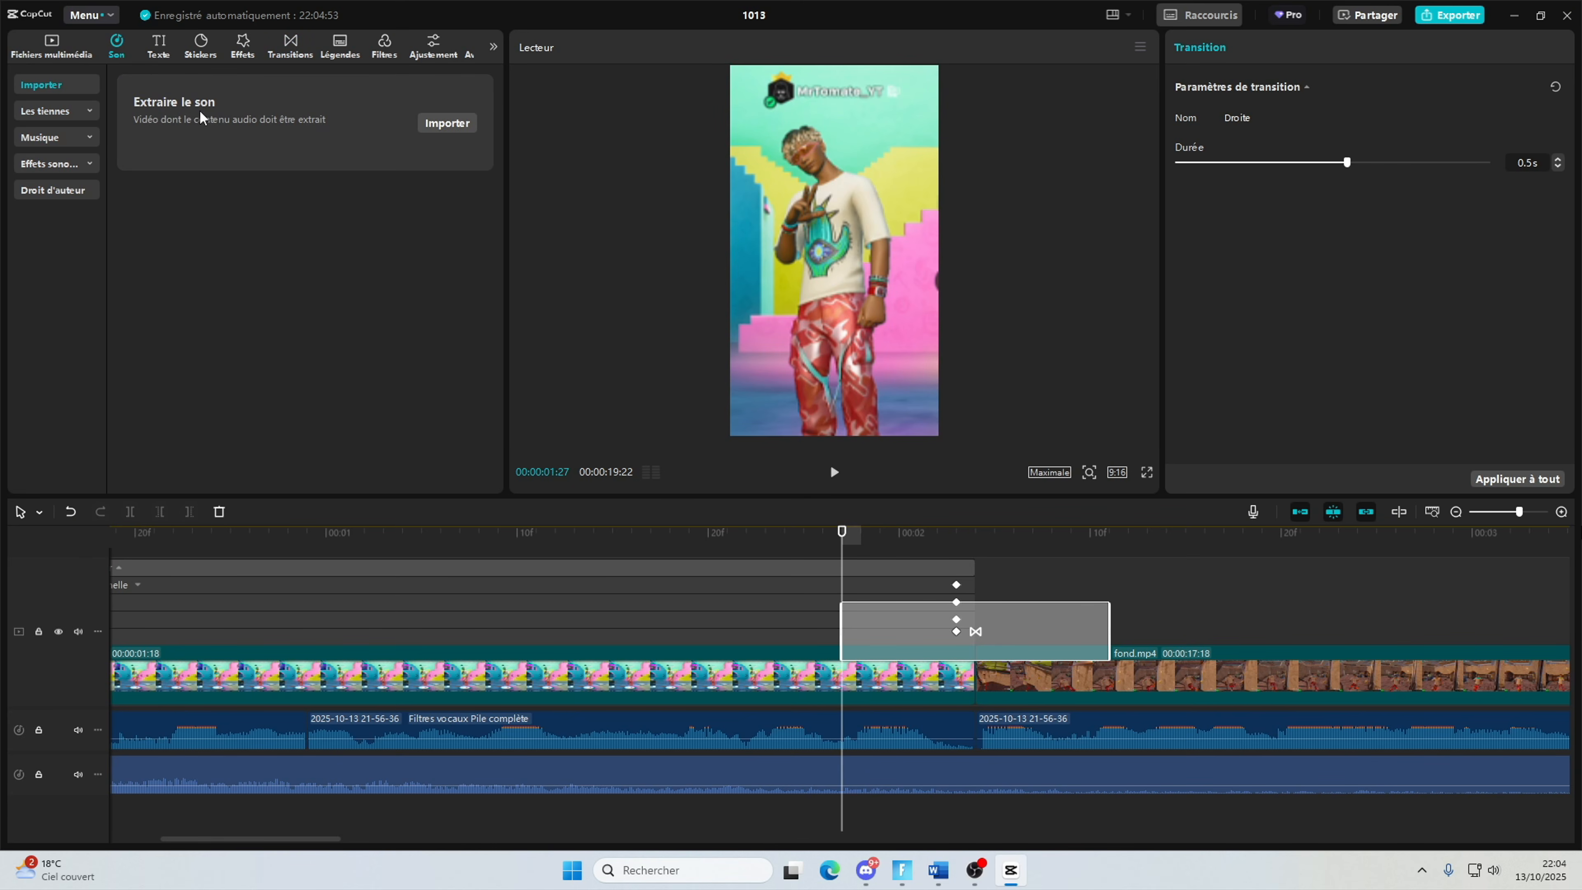
pyautogui.click(468, 131)
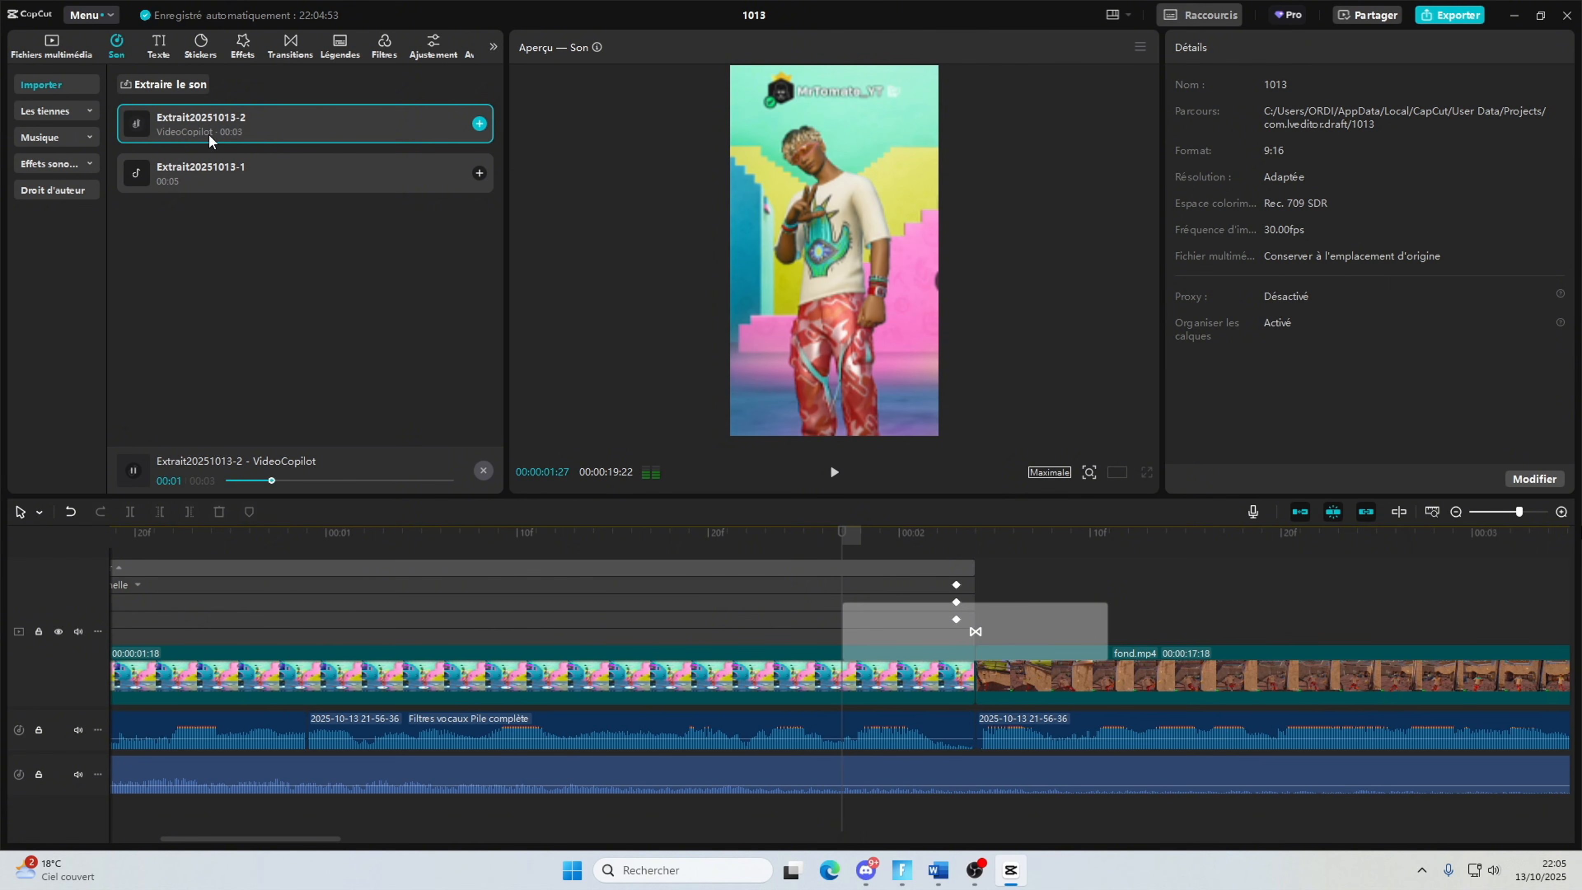
pyautogui.click(478, 124)
# Step: Move the extracted sound to start just after one second, leading into the Droite transition, and play that passage
pyautogui.scroll(-1, 811, 826)
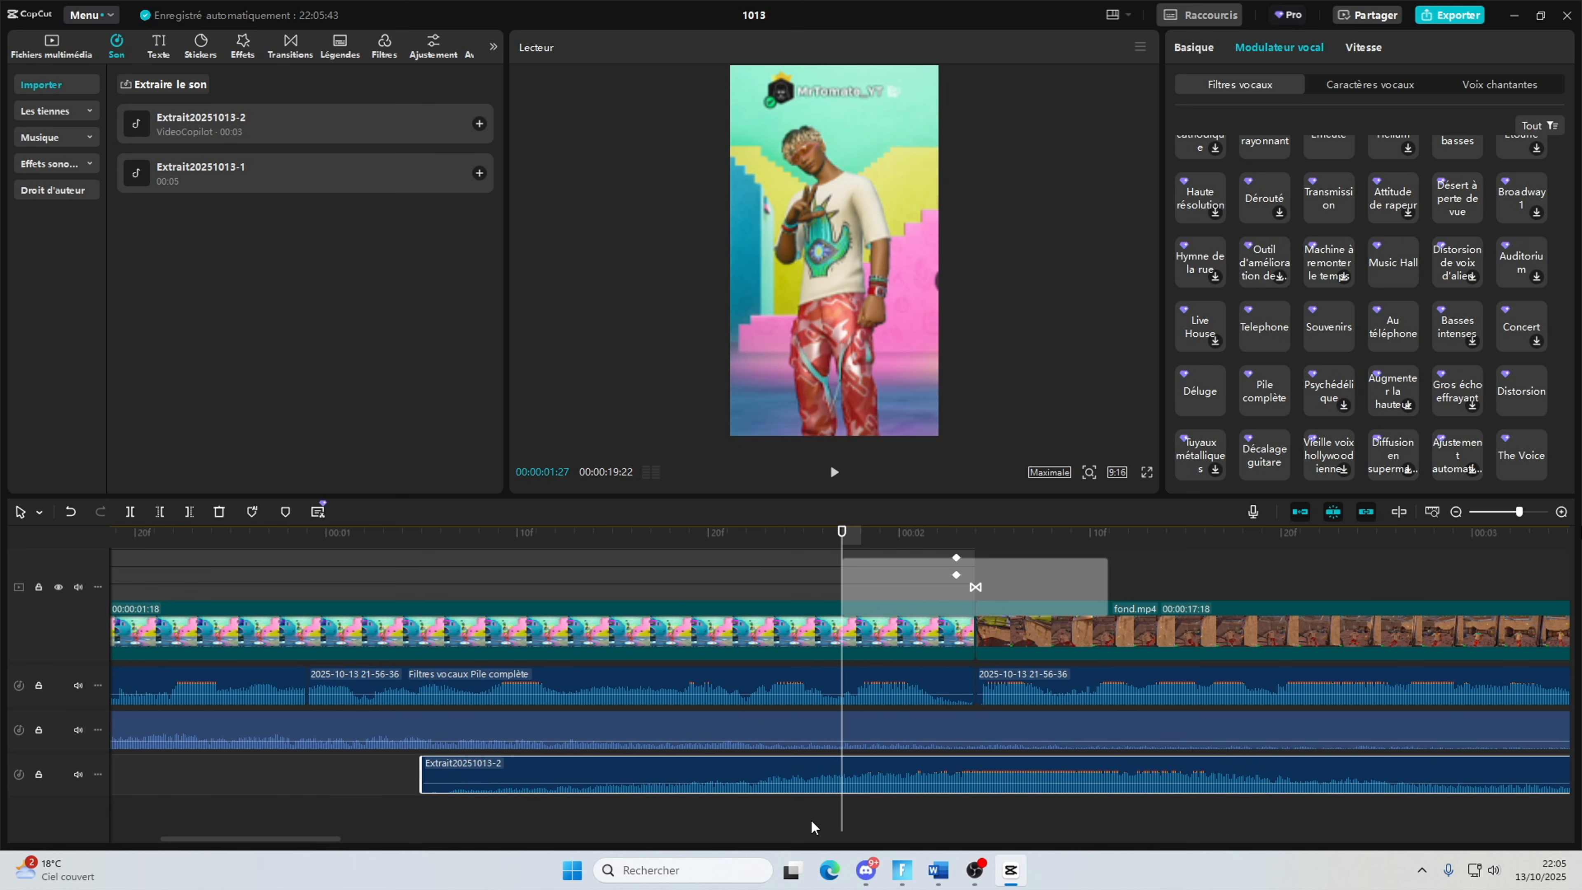
pyautogui.moveTo(976, 784); pyautogui.dragTo(1317, 780)
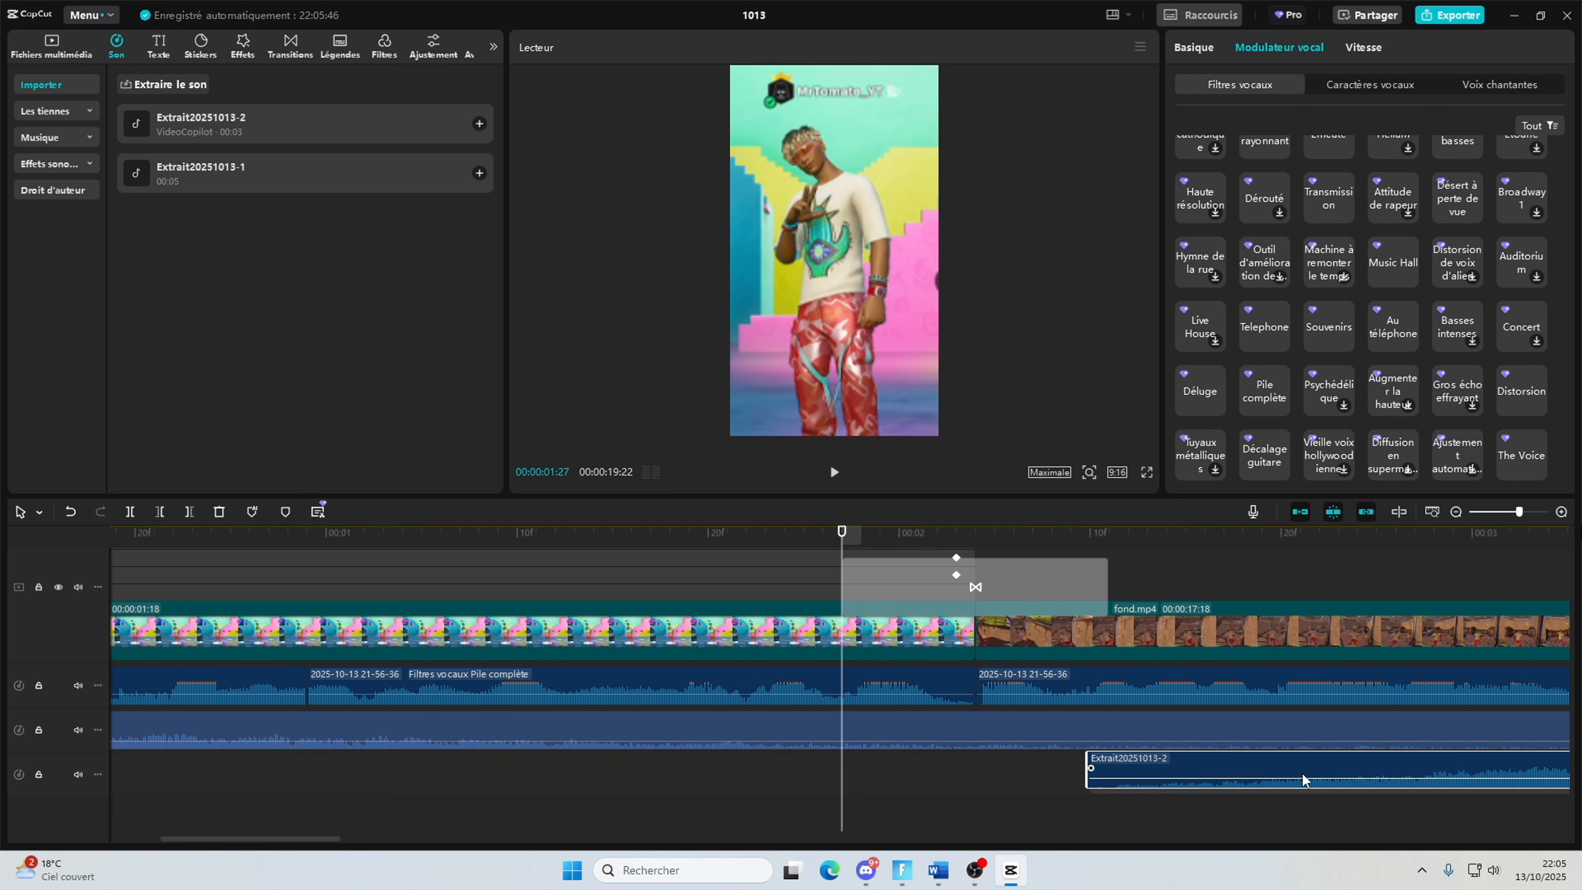
pyautogui.click(834, 472)
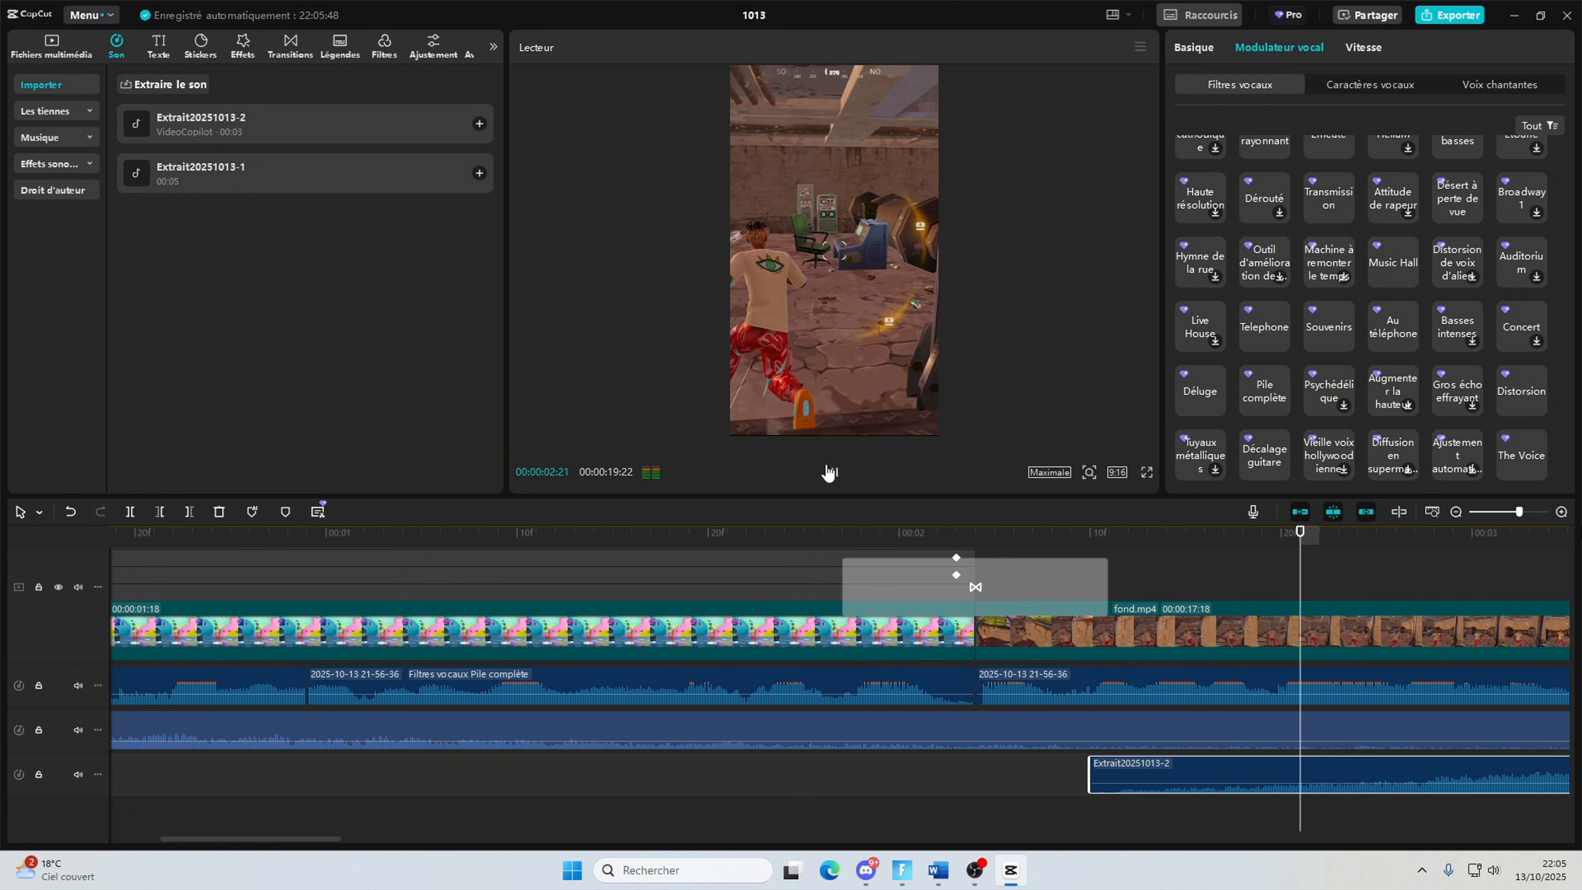
pyautogui.click(834, 471)
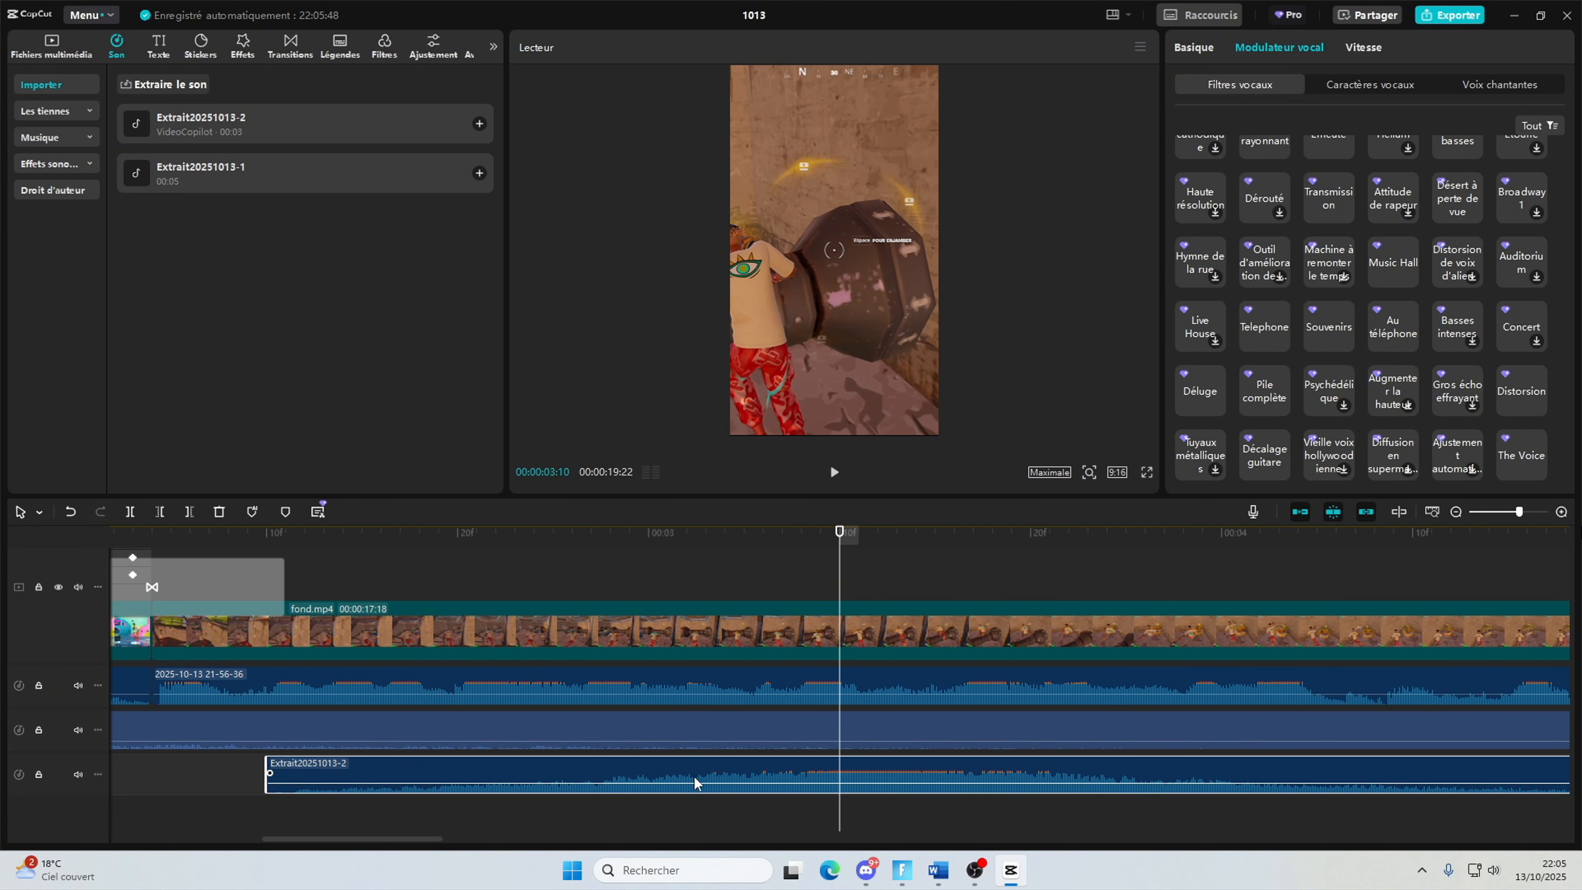
pyautogui.moveTo(694, 775); pyautogui.dragTo(573, 750)
pyautogui.click(122, 786)
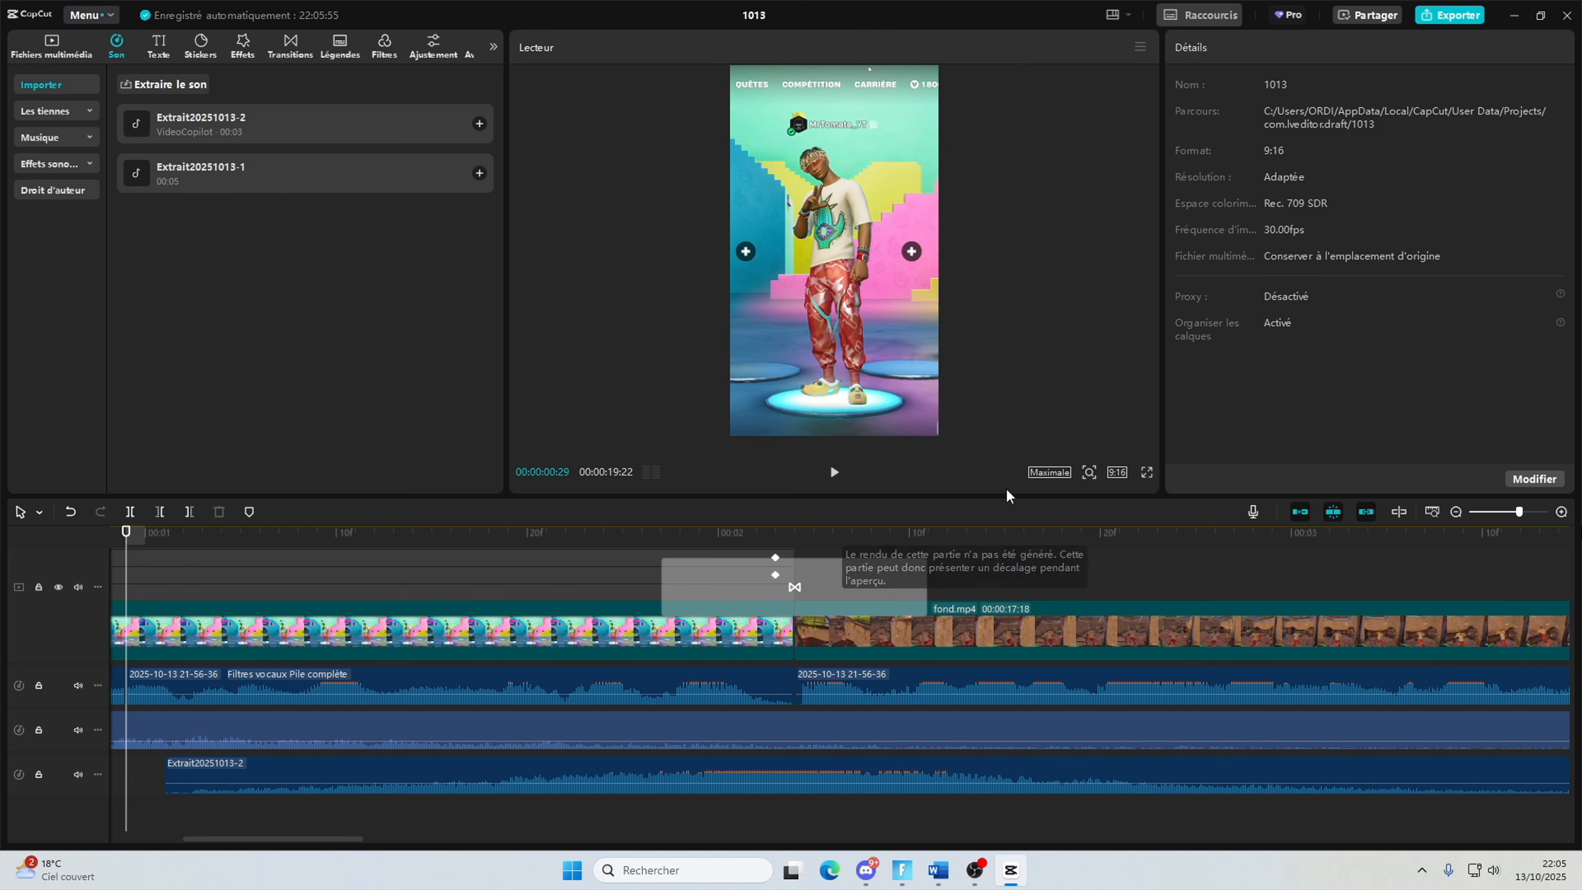
pyautogui.click(832, 474)
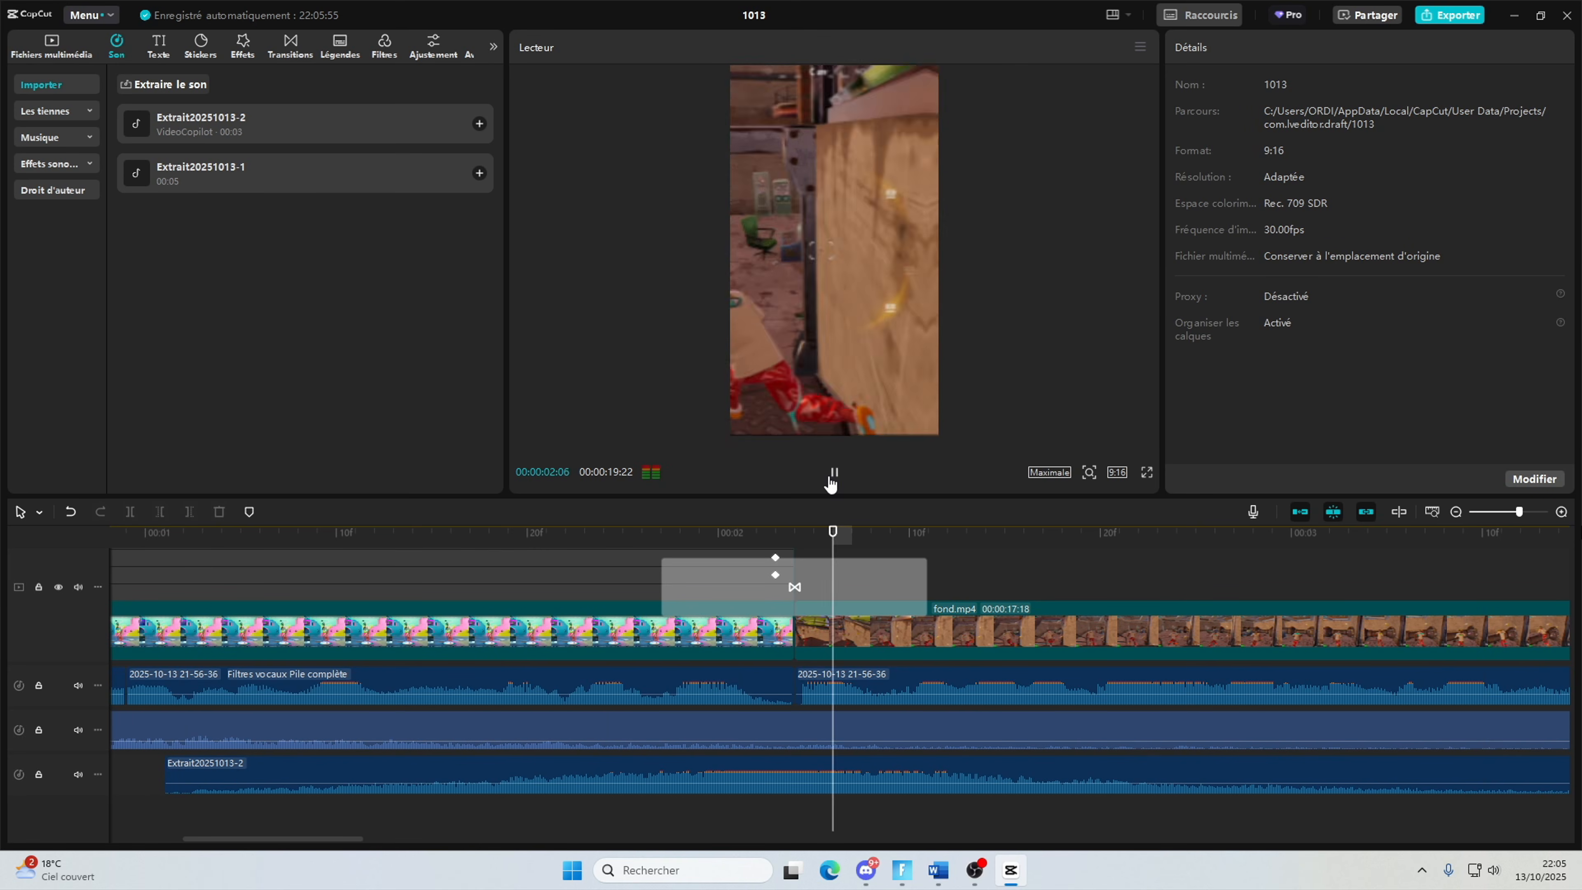
pyautogui.click(832, 475)
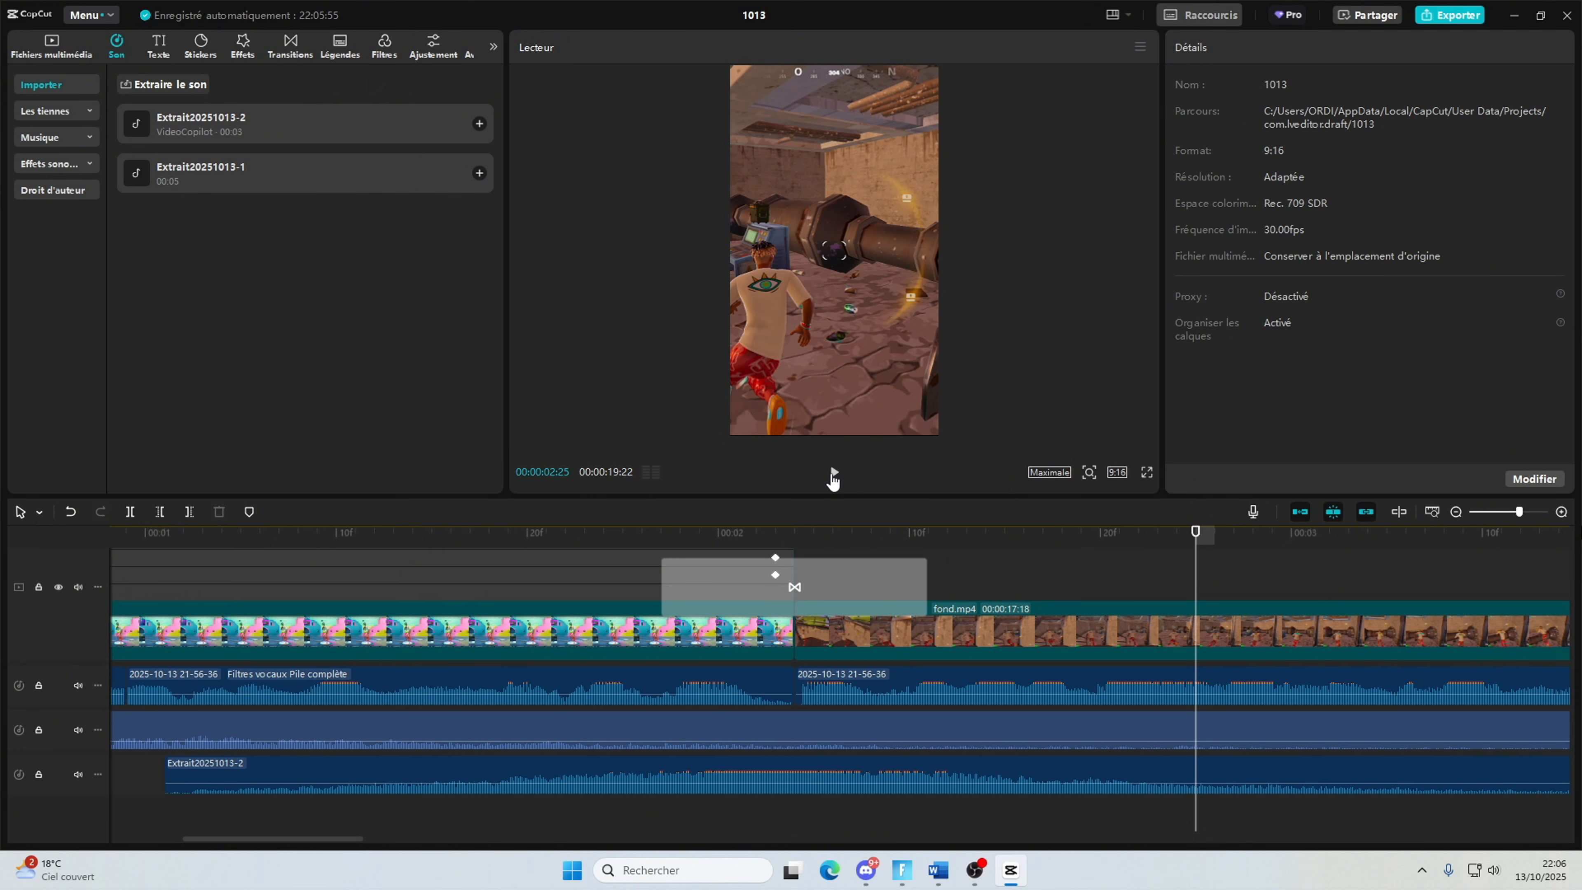
# Step: Play the opening from the start and replay the middle segment from 00:00:00:16 into the transition
pyautogui.moveTo(1518, 512); pyautogui.dragTo(1507, 512)
pyautogui.moveTo(537, 574); pyautogui.dragTo(41, 529)
pyautogui.click(195, 548)
pyautogui.click(837, 477)
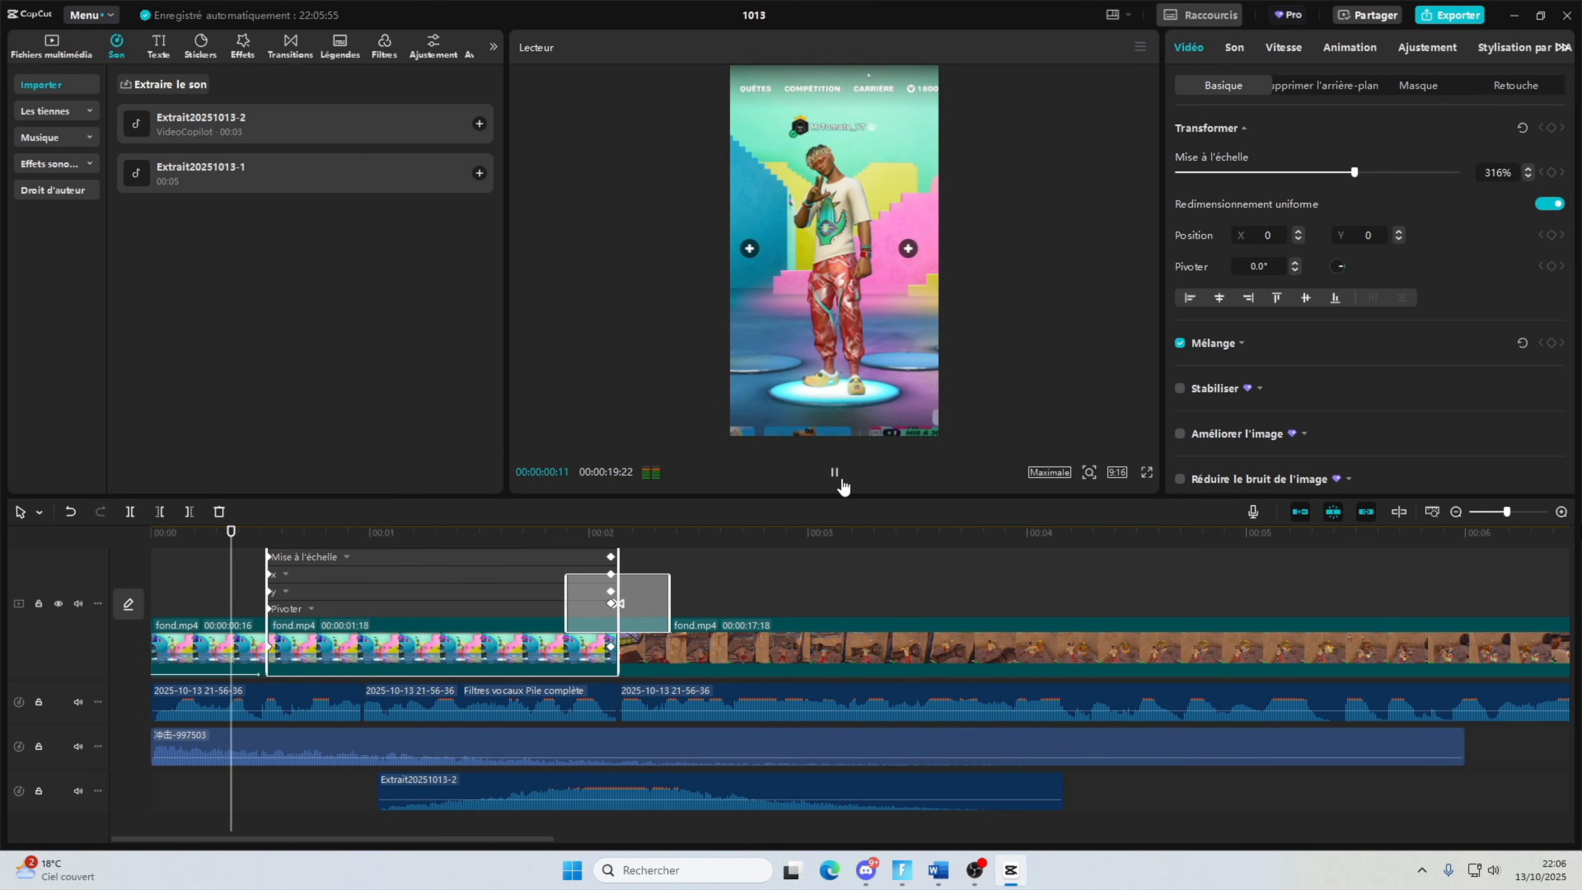
pyautogui.click(841, 484)
pyautogui.click(158, 557)
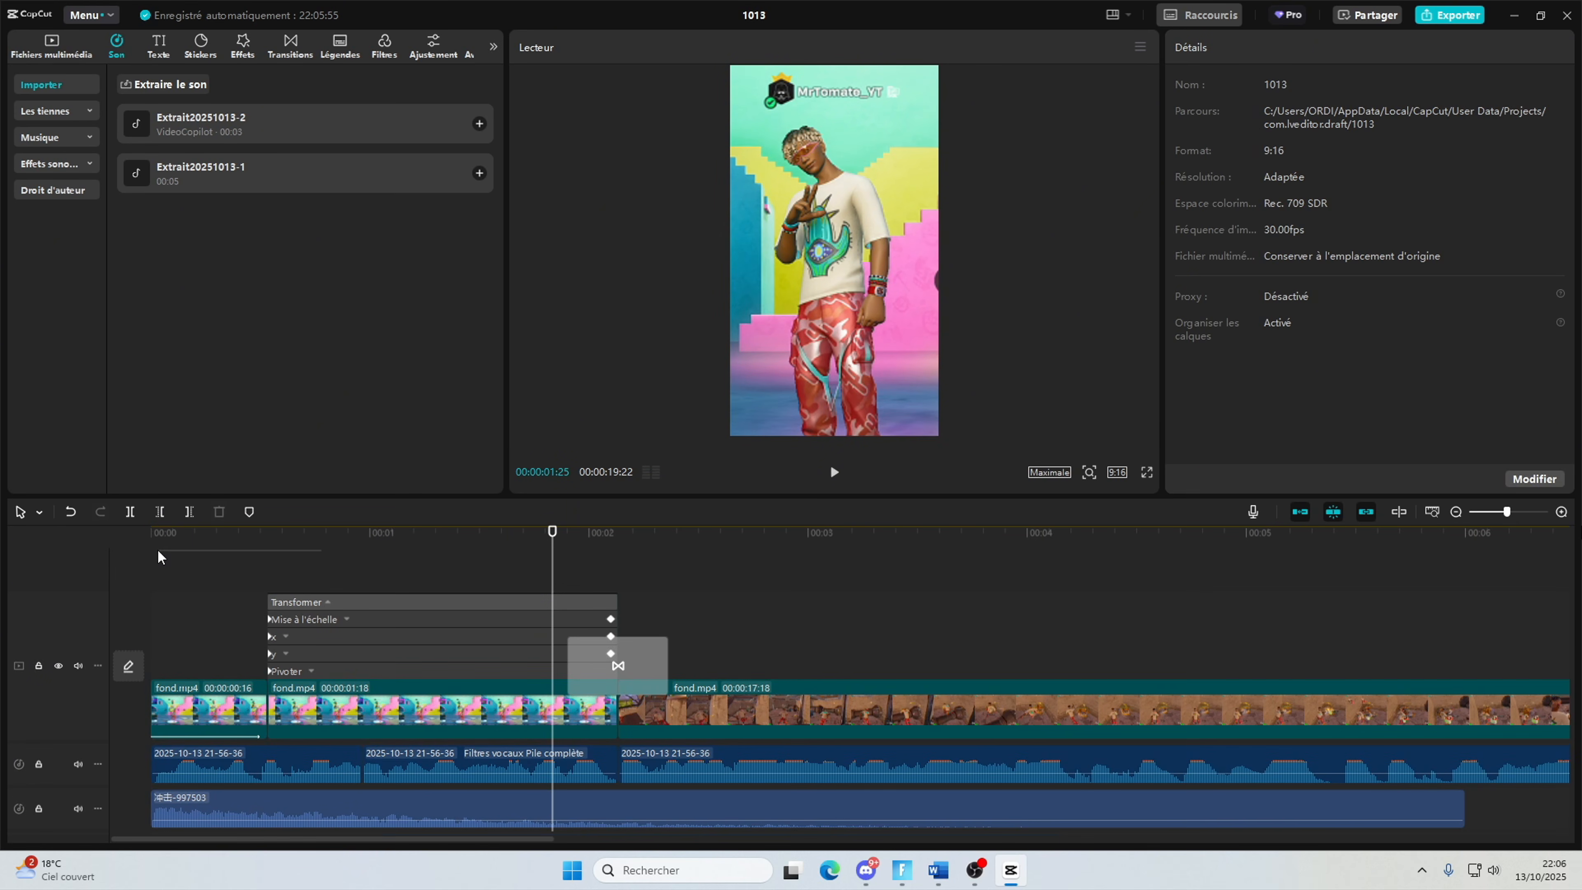
pyautogui.moveTo(239, 548); pyautogui.dragTo(268, 554)
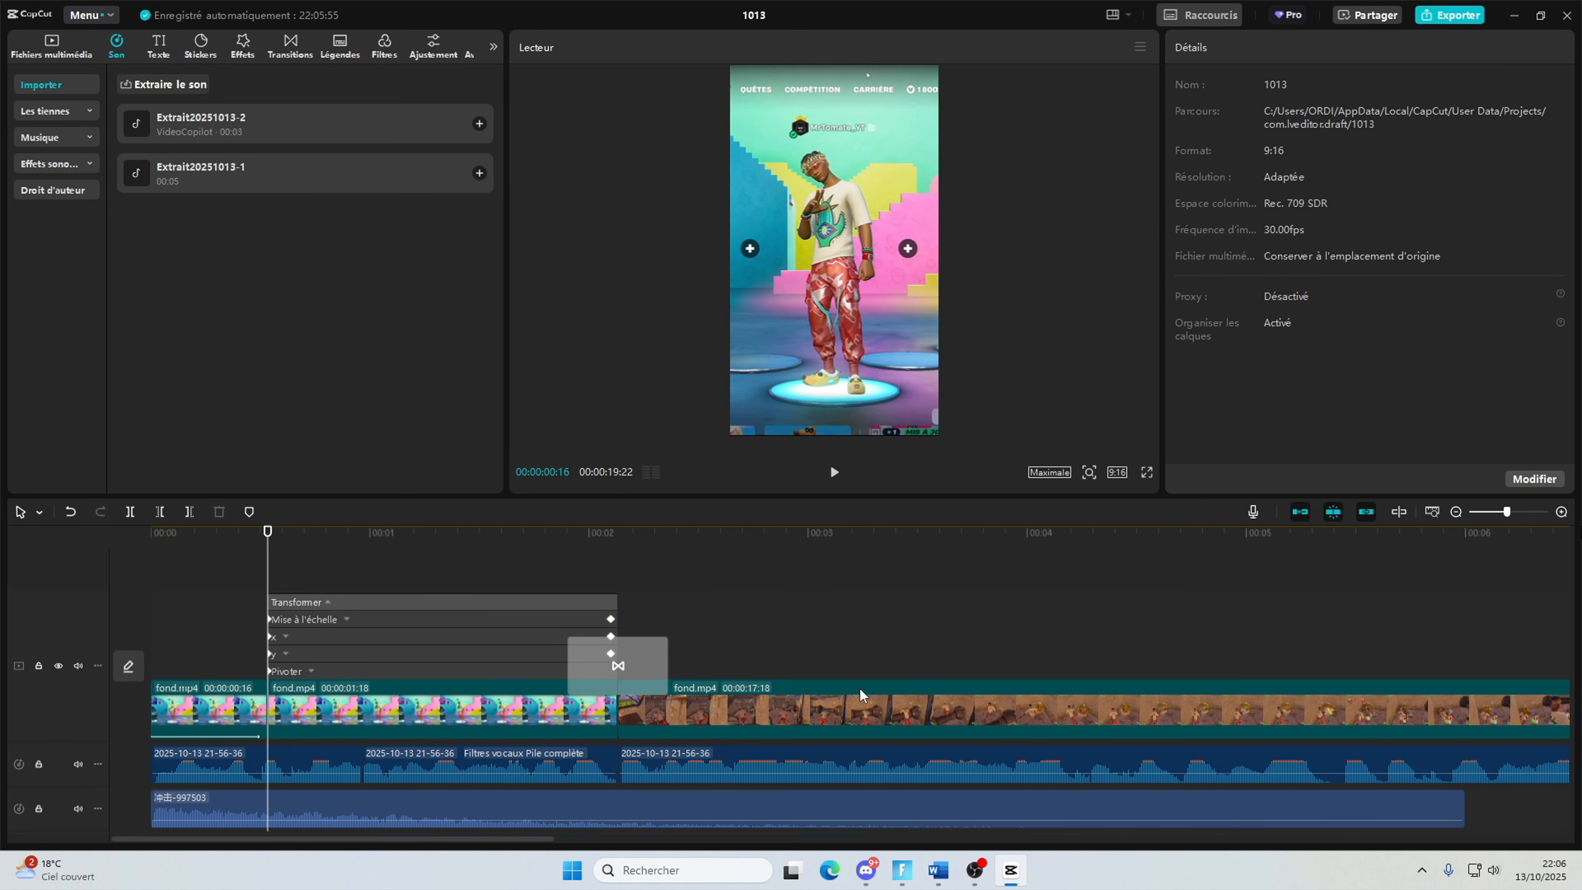
pyautogui.click(838, 479)
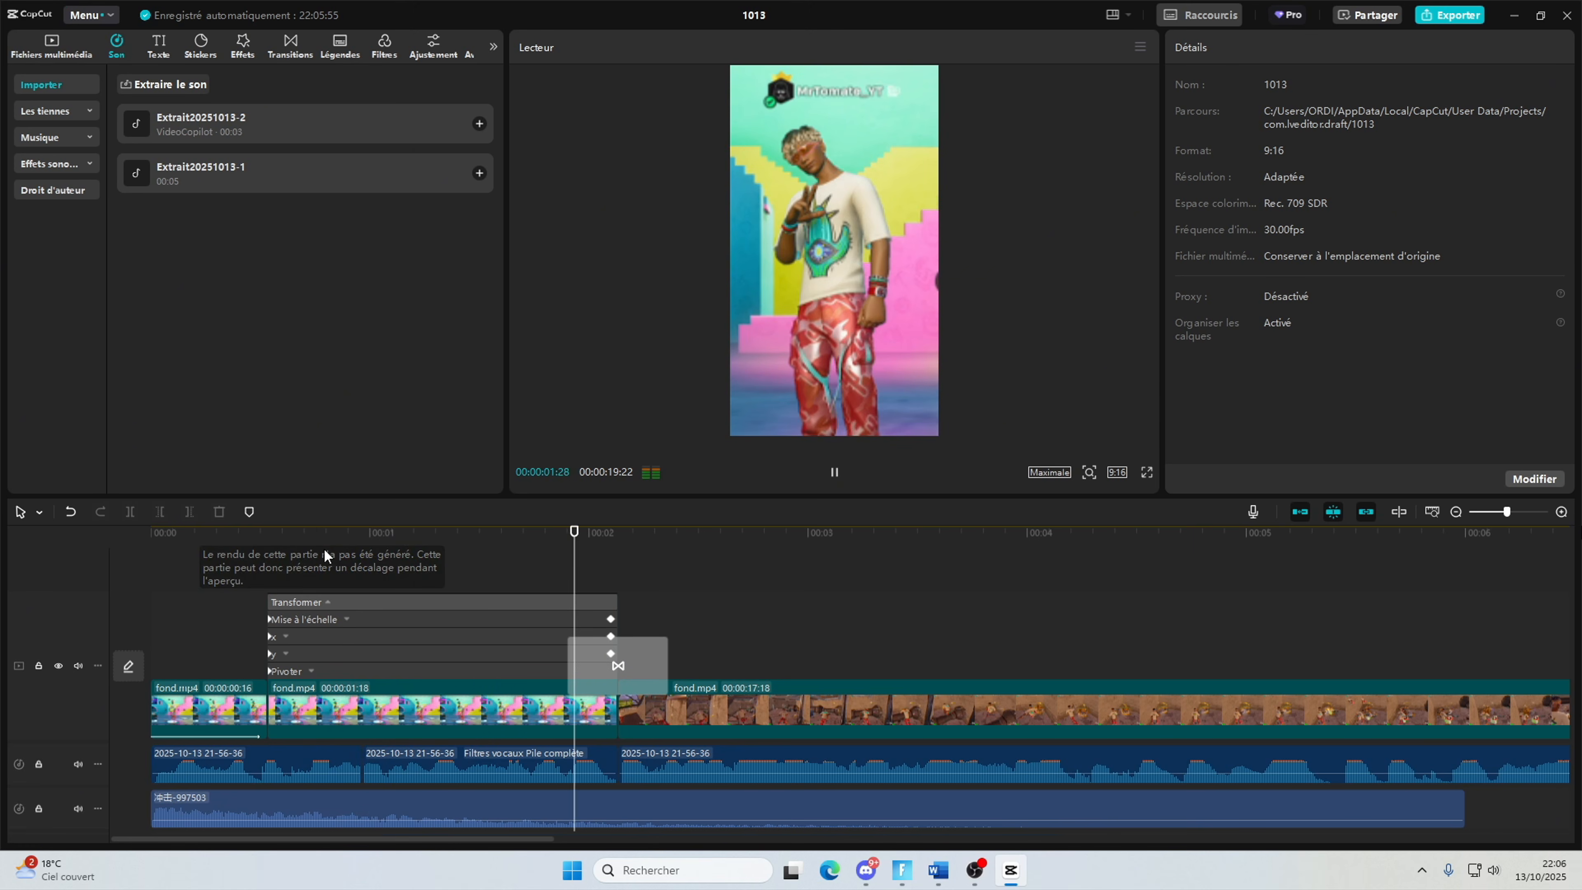
# Step: Add the text "3" at 00:00:00:22 in the ZY Modern font, scaled to 412% over the character's upper body
pyautogui.click(311, 533)
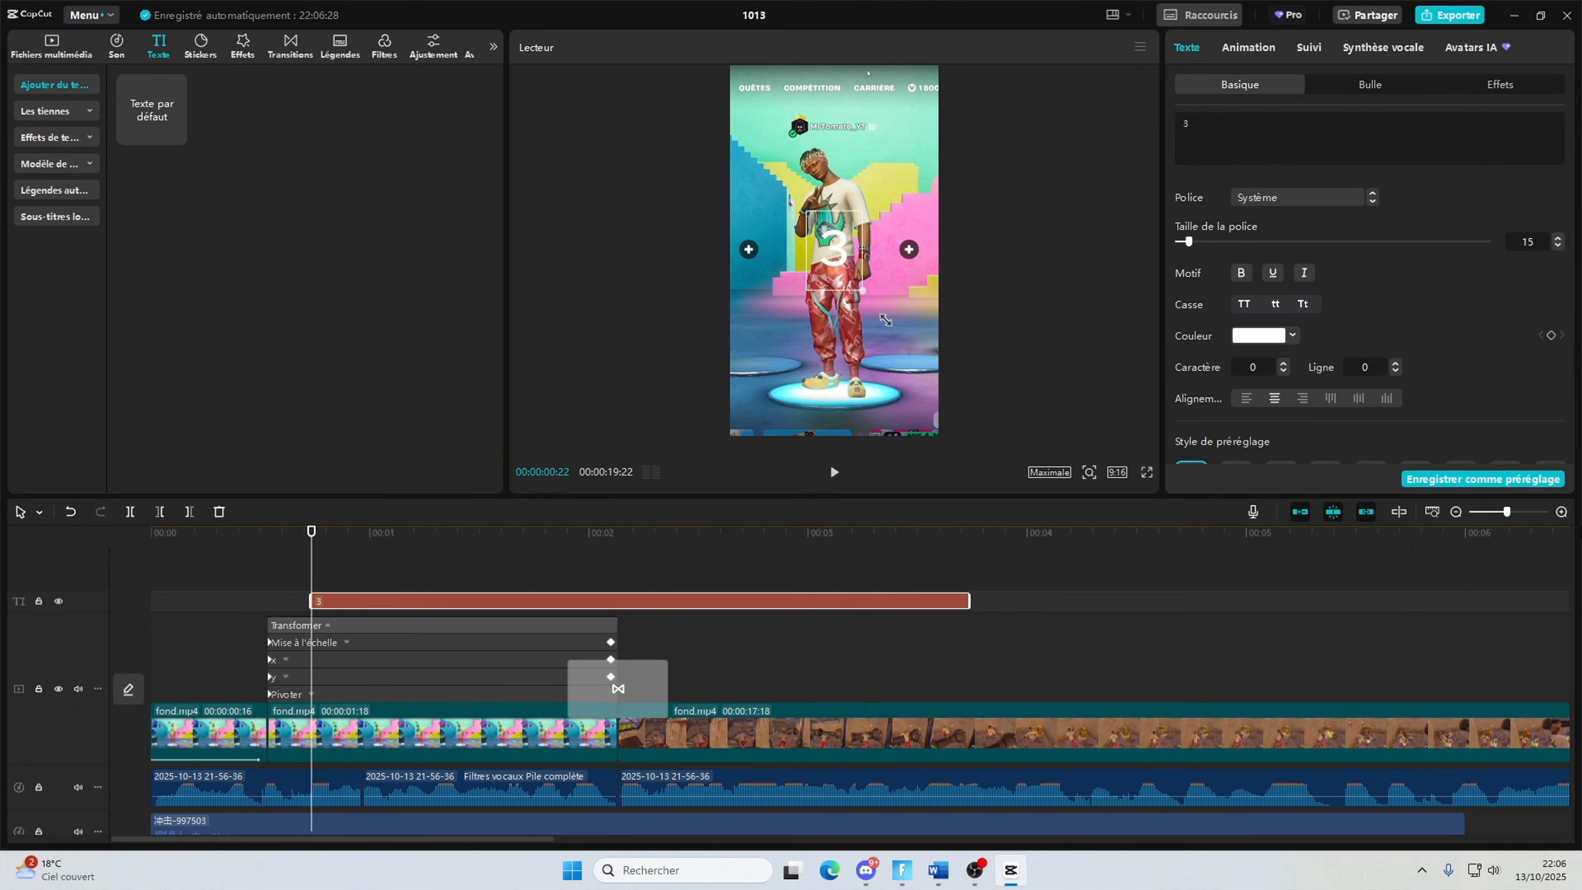
pyautogui.click(1301, 197)
pyautogui.click(1304, 350)
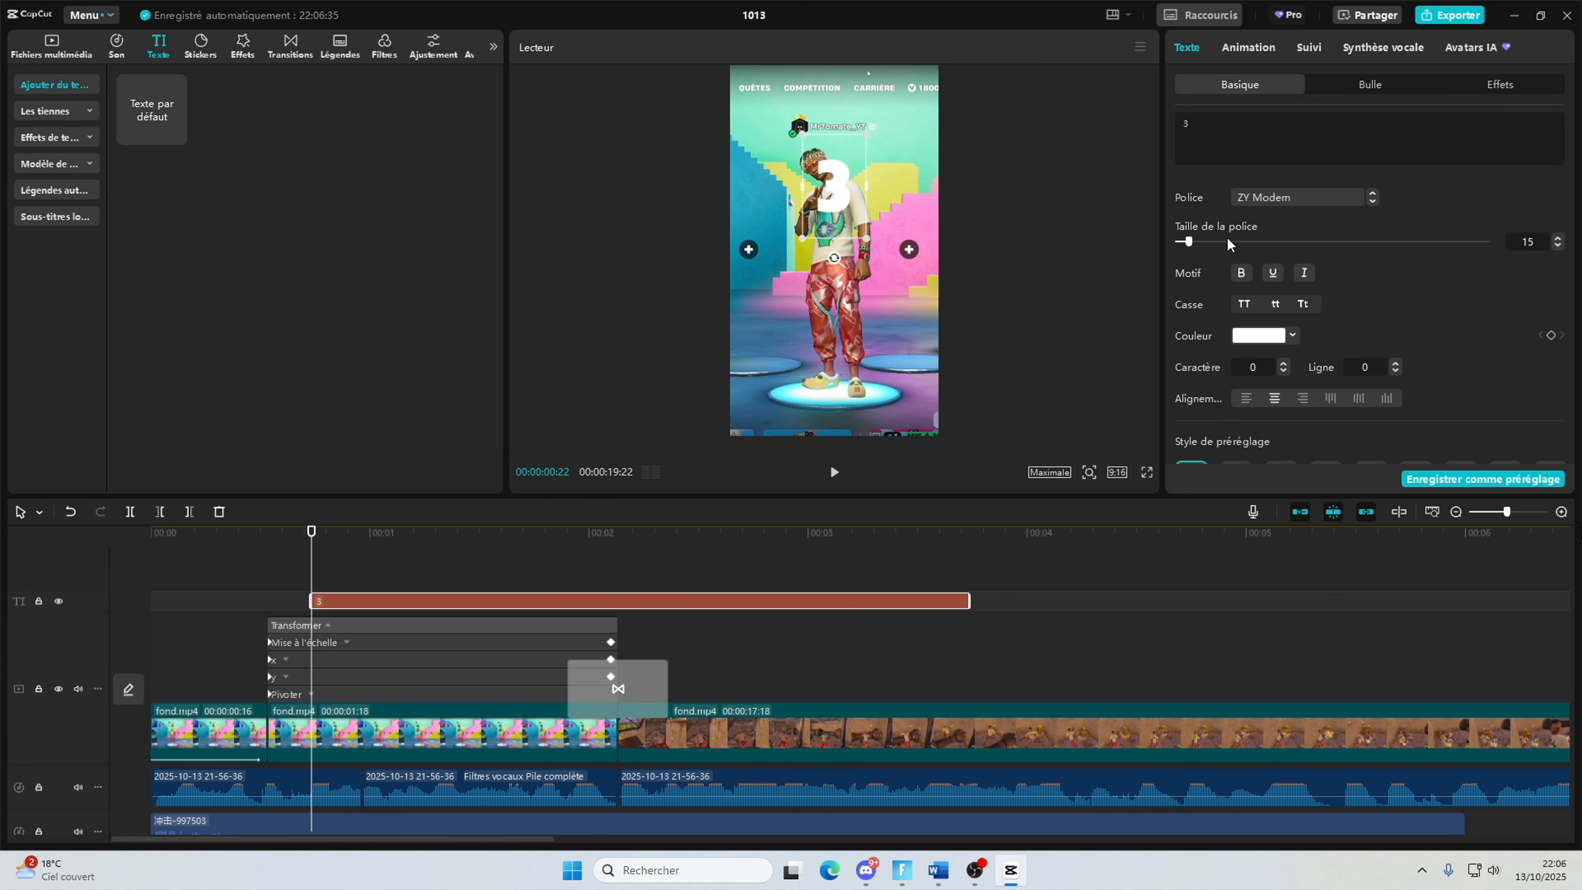
# Step: Apply the white preset style with a black outline to the "3" text and set its fill colour to red FF0000
pyautogui.scroll(-3, 1239, 268)
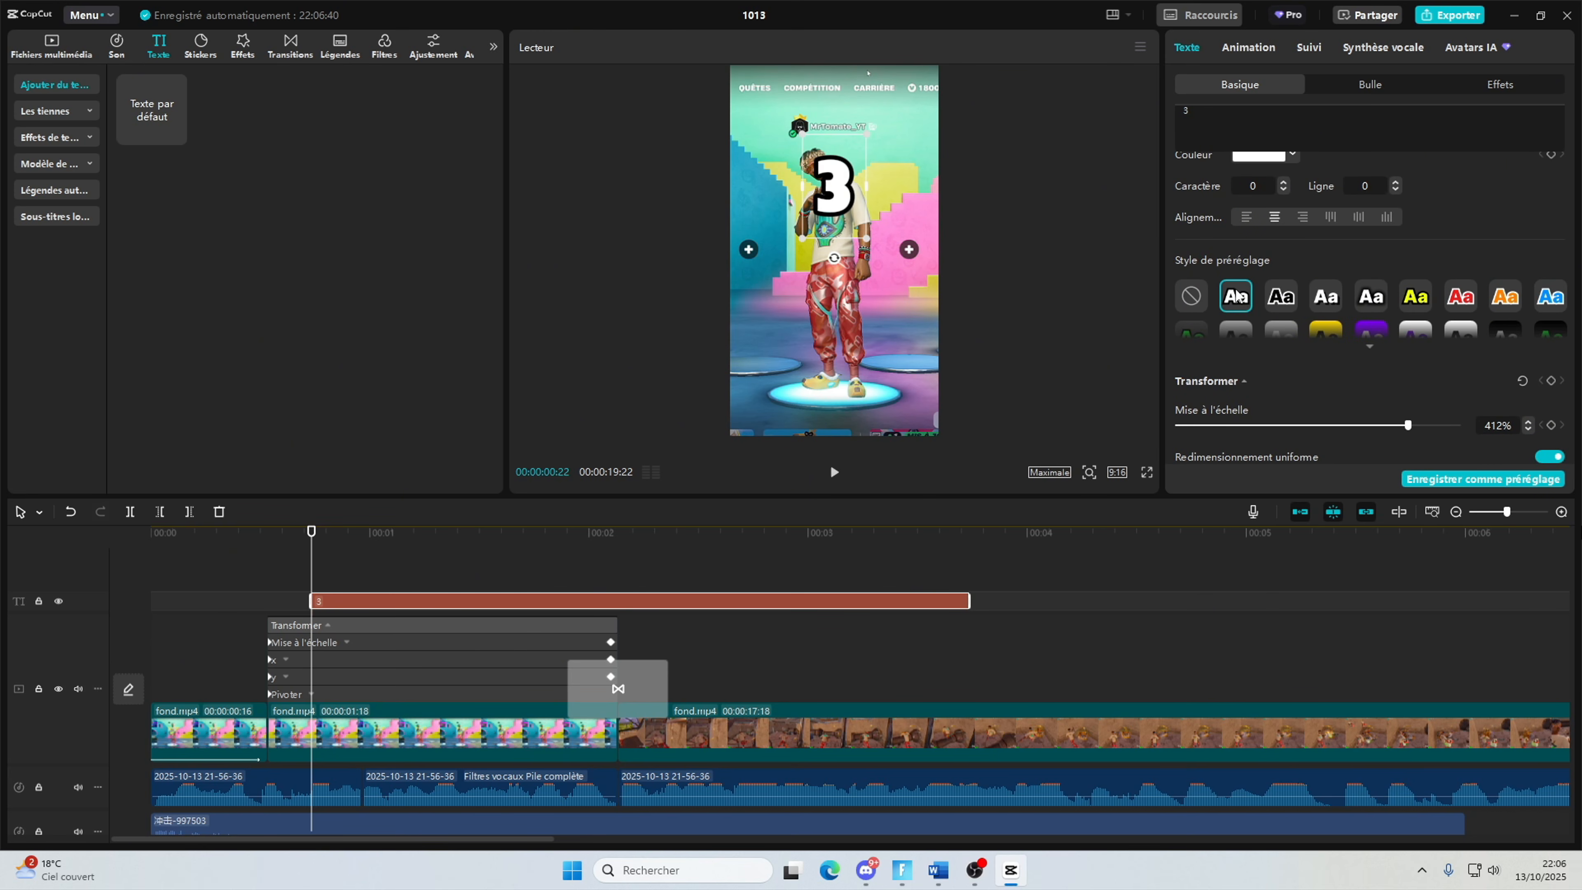
pyautogui.scroll(3, 1236, 296)
pyautogui.click(1264, 337)
pyautogui.moveTo(1297, 391); pyautogui.dragTo(1431, 336)
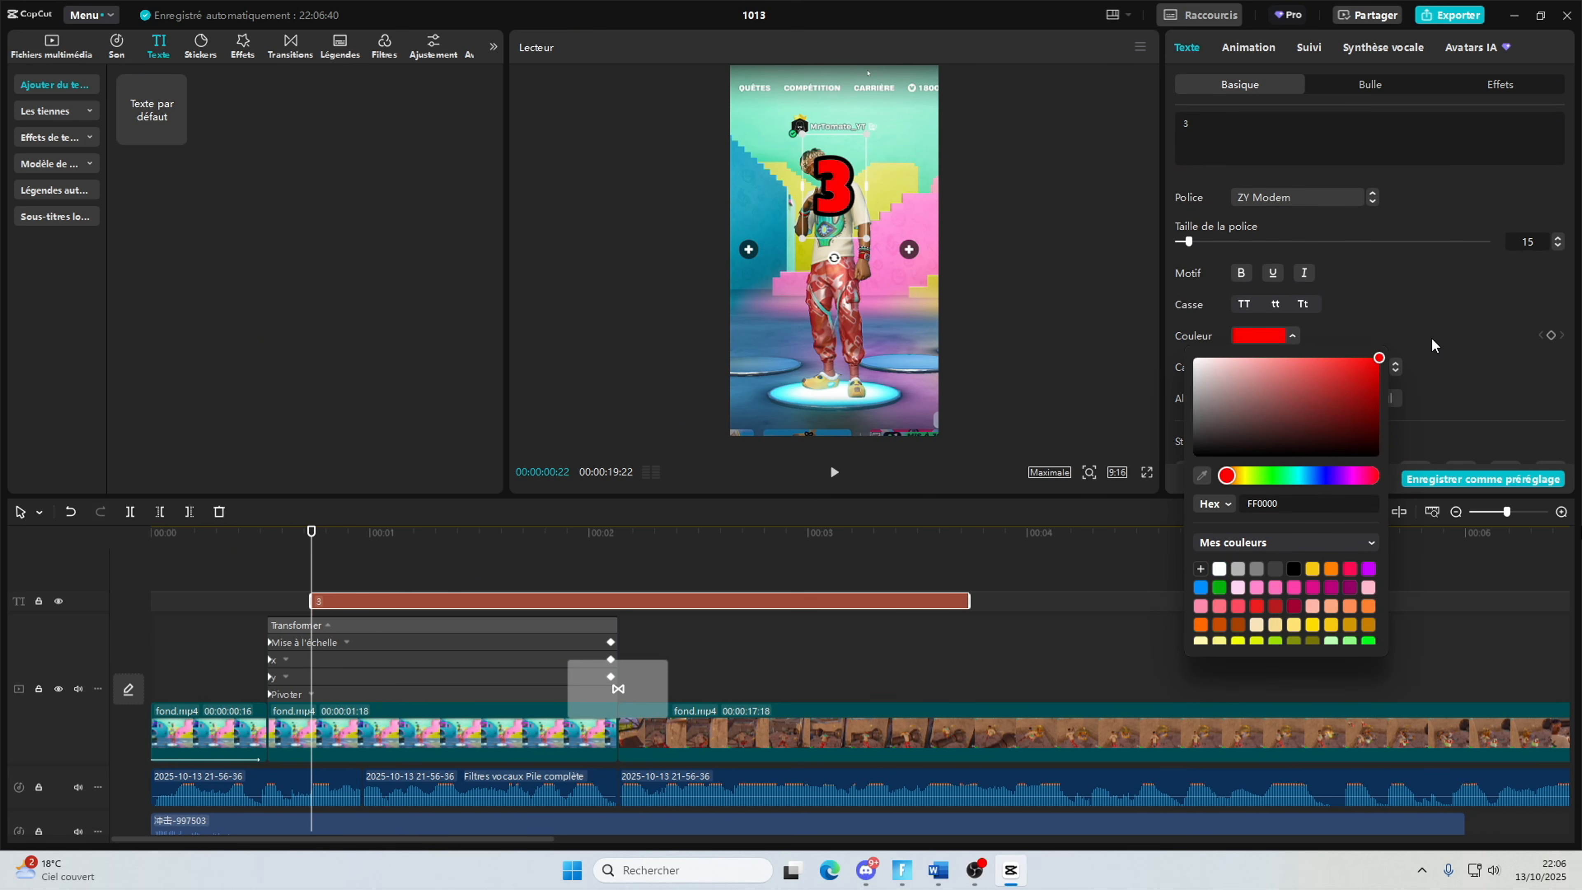
pyautogui.click(1419, 299)
pyautogui.scroll(-5, 1372, 356)
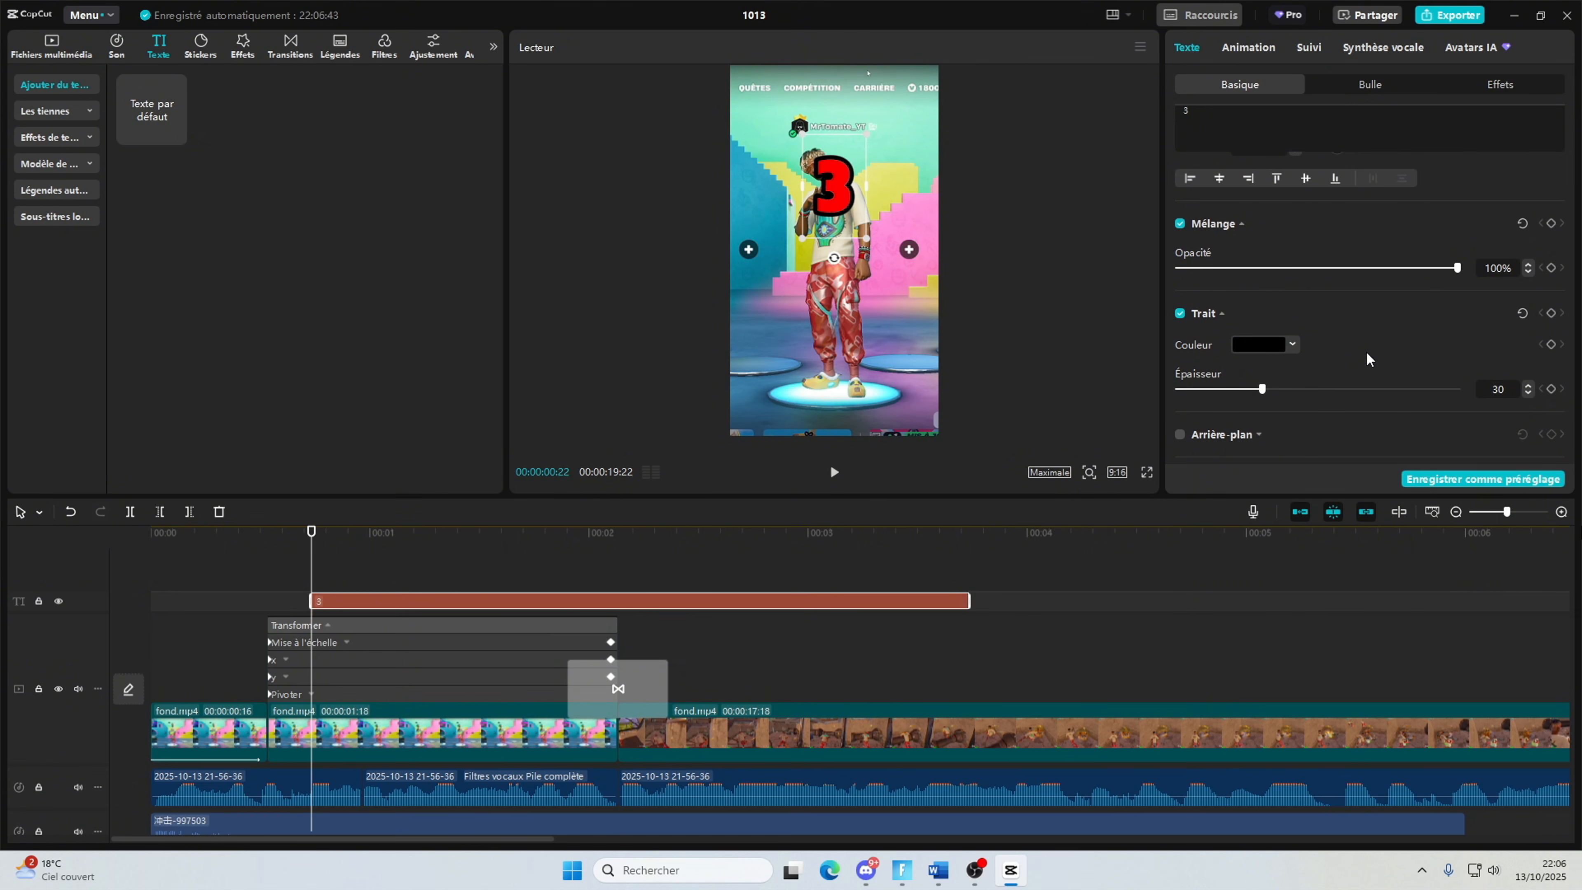
# Step: Give the "3" text the favourite Printemps intro animation and a favourite exit animation
pyautogui.scroll(-3, 1245, 318)
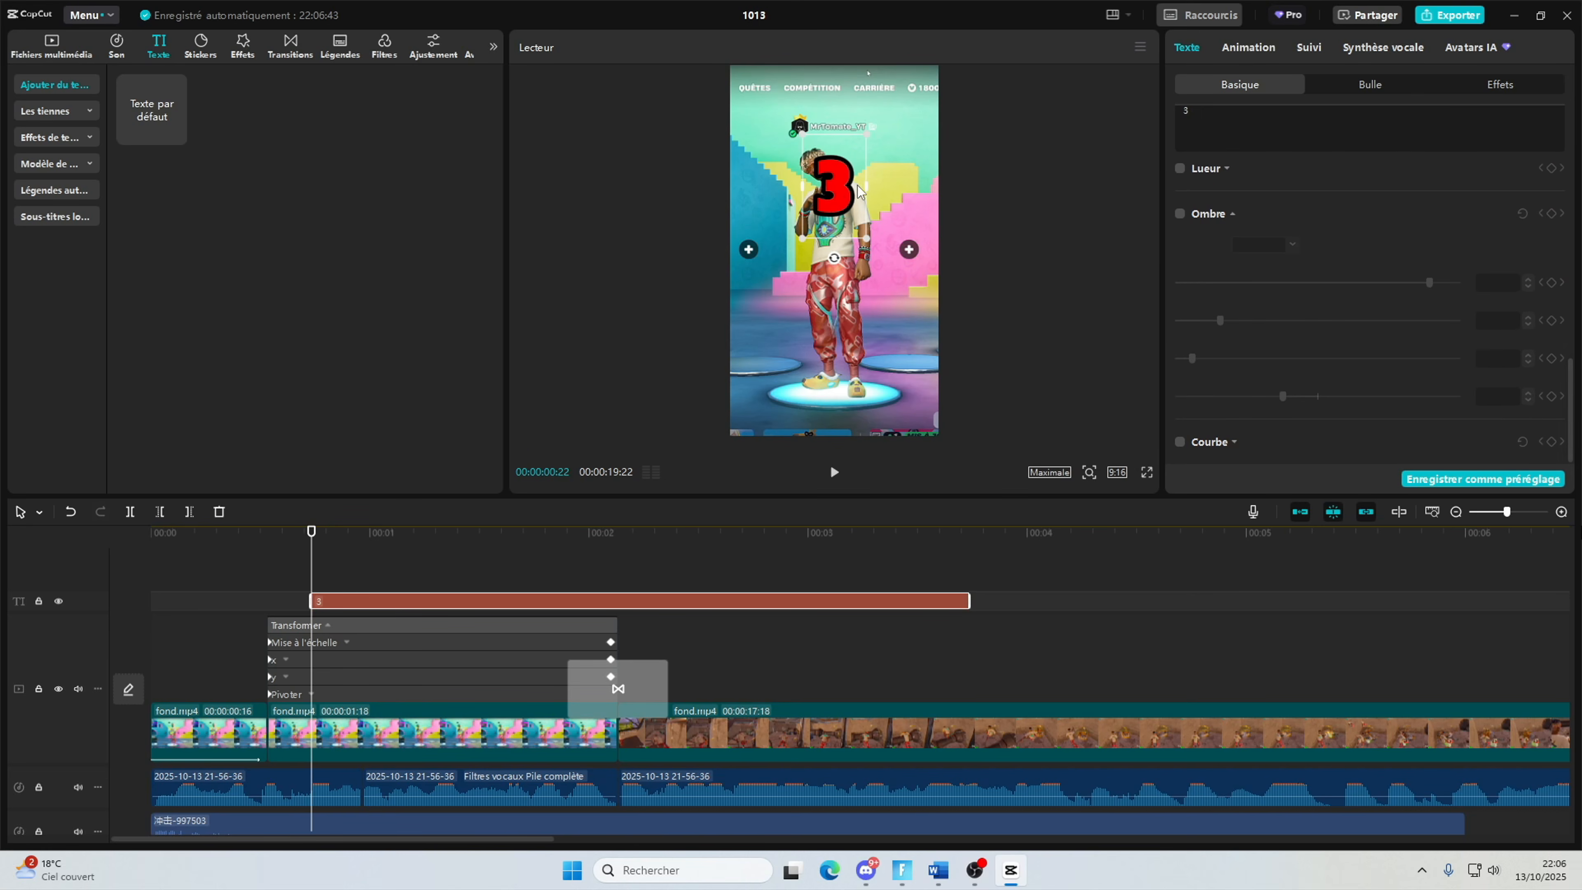
pyautogui.click(1260, 55)
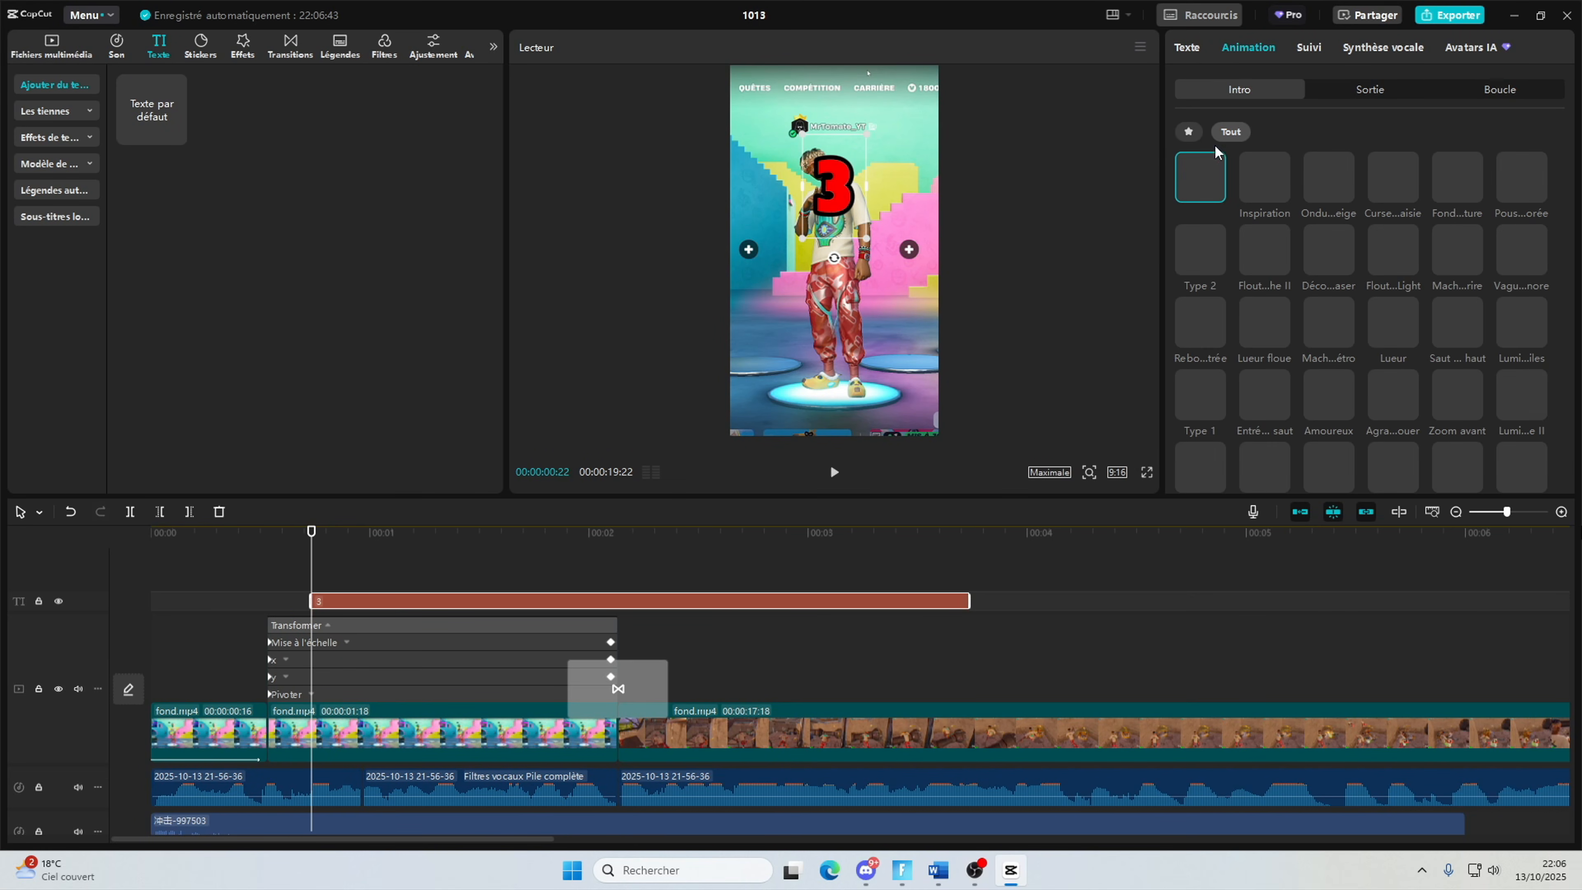
pyautogui.click(1186, 134)
pyautogui.click(1264, 177)
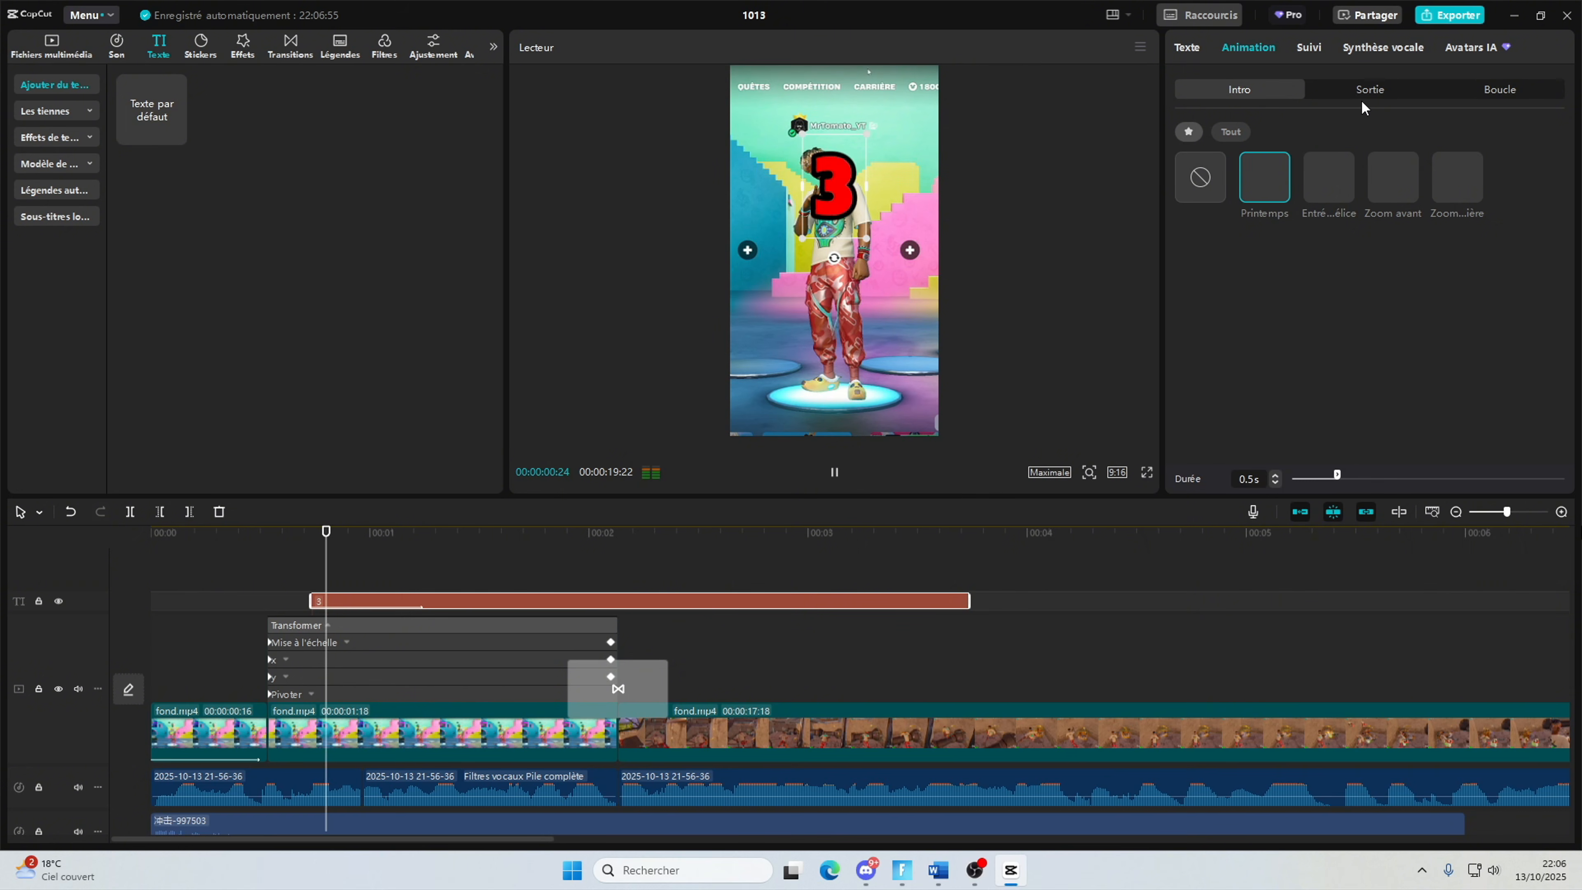
pyautogui.click(1370, 89)
pyautogui.click(1457, 319)
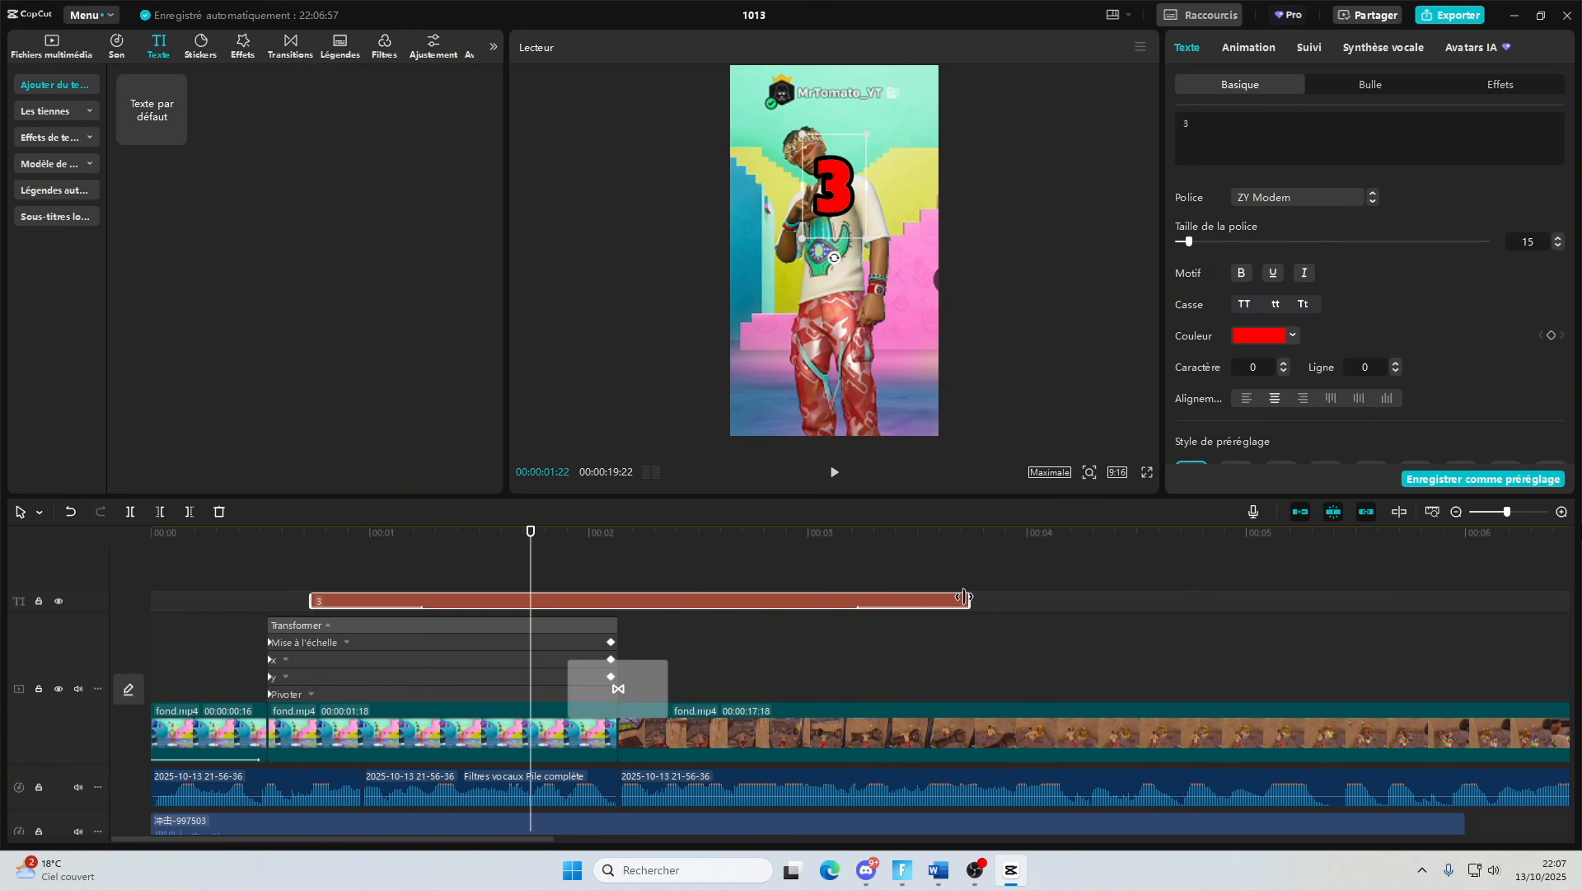
# Step: Shorten the "3" text so it ends at 00:00:01:27 and play that passage
pyautogui.moveTo(969, 600); pyautogui.dragTo(567, 600)
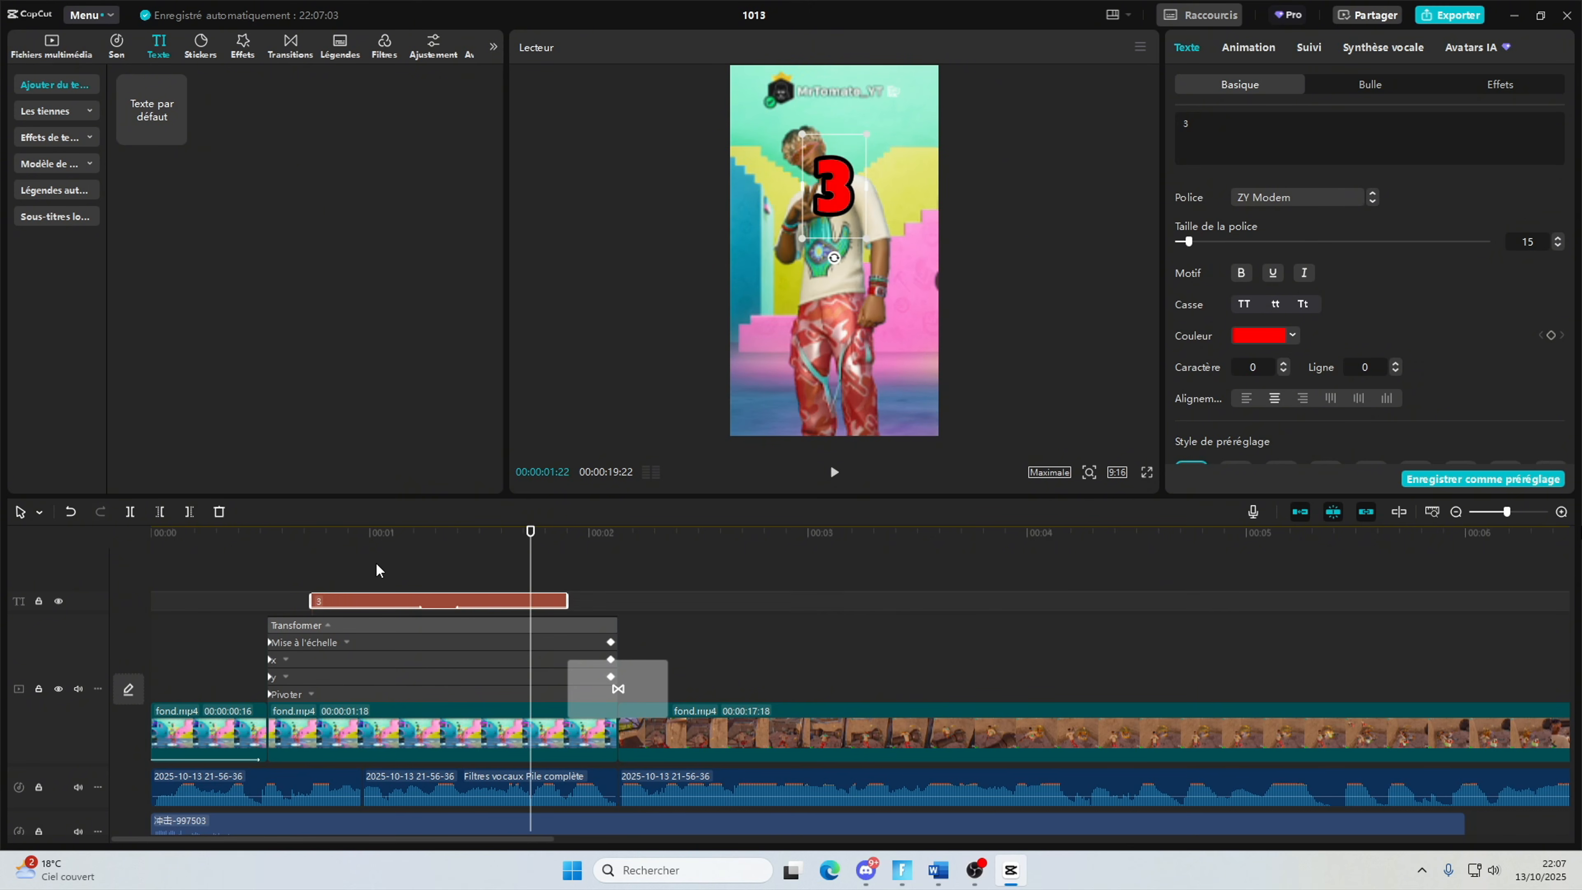
pyautogui.click(283, 536)
pyautogui.click(832, 475)
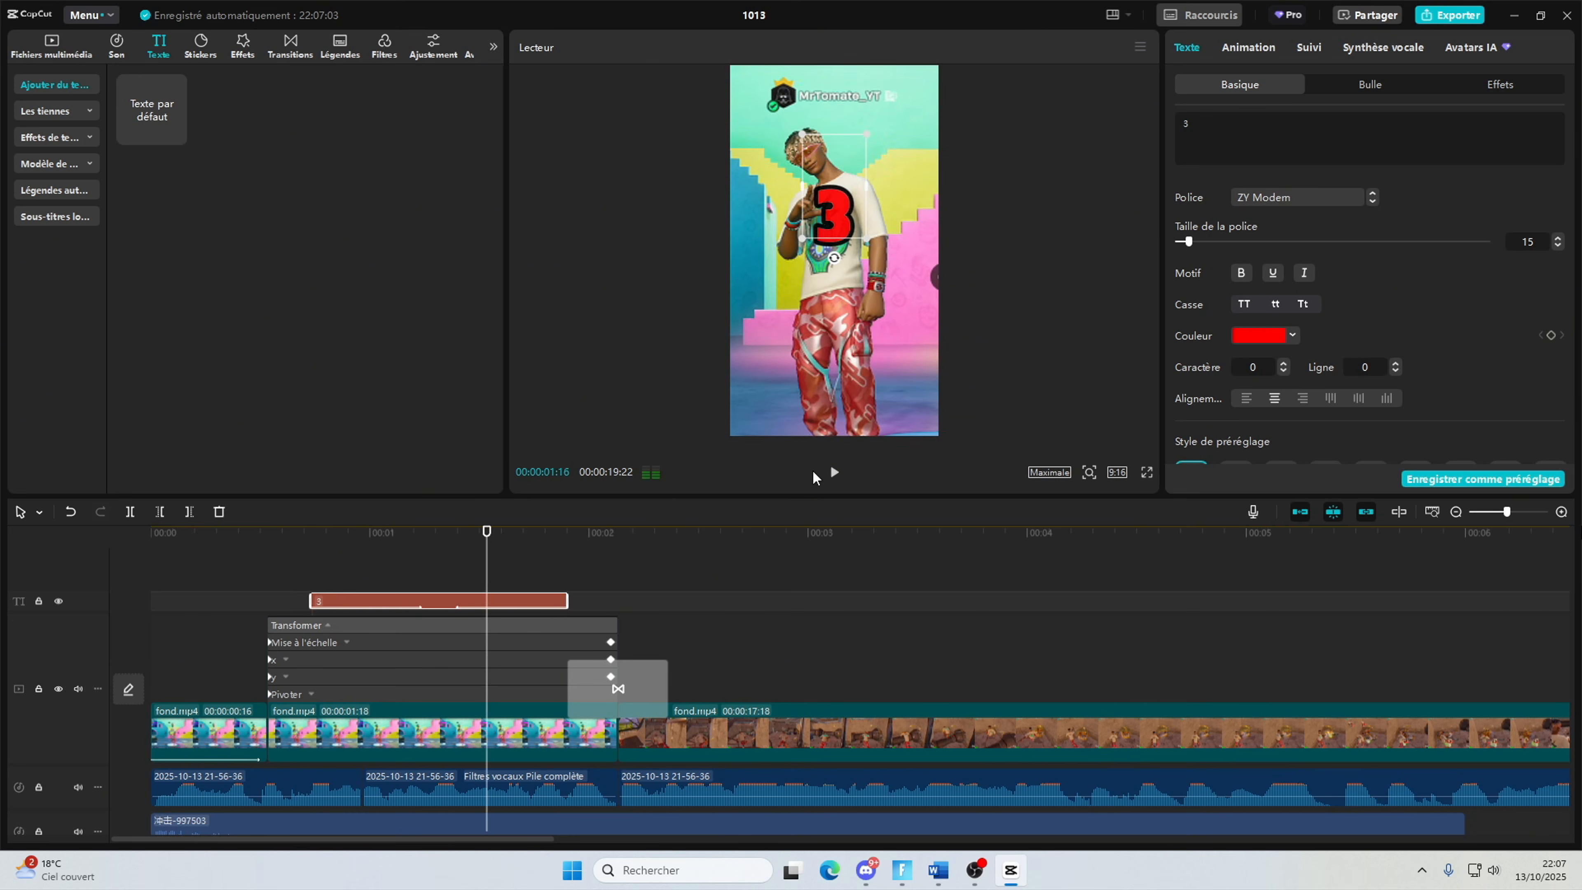
# Step: Place the YouTube logo image on a track above the "3" text, starting at 00:00:00:29, and preview it over the footage
pyautogui.click(342, 559)
pyautogui.click(89, 58)
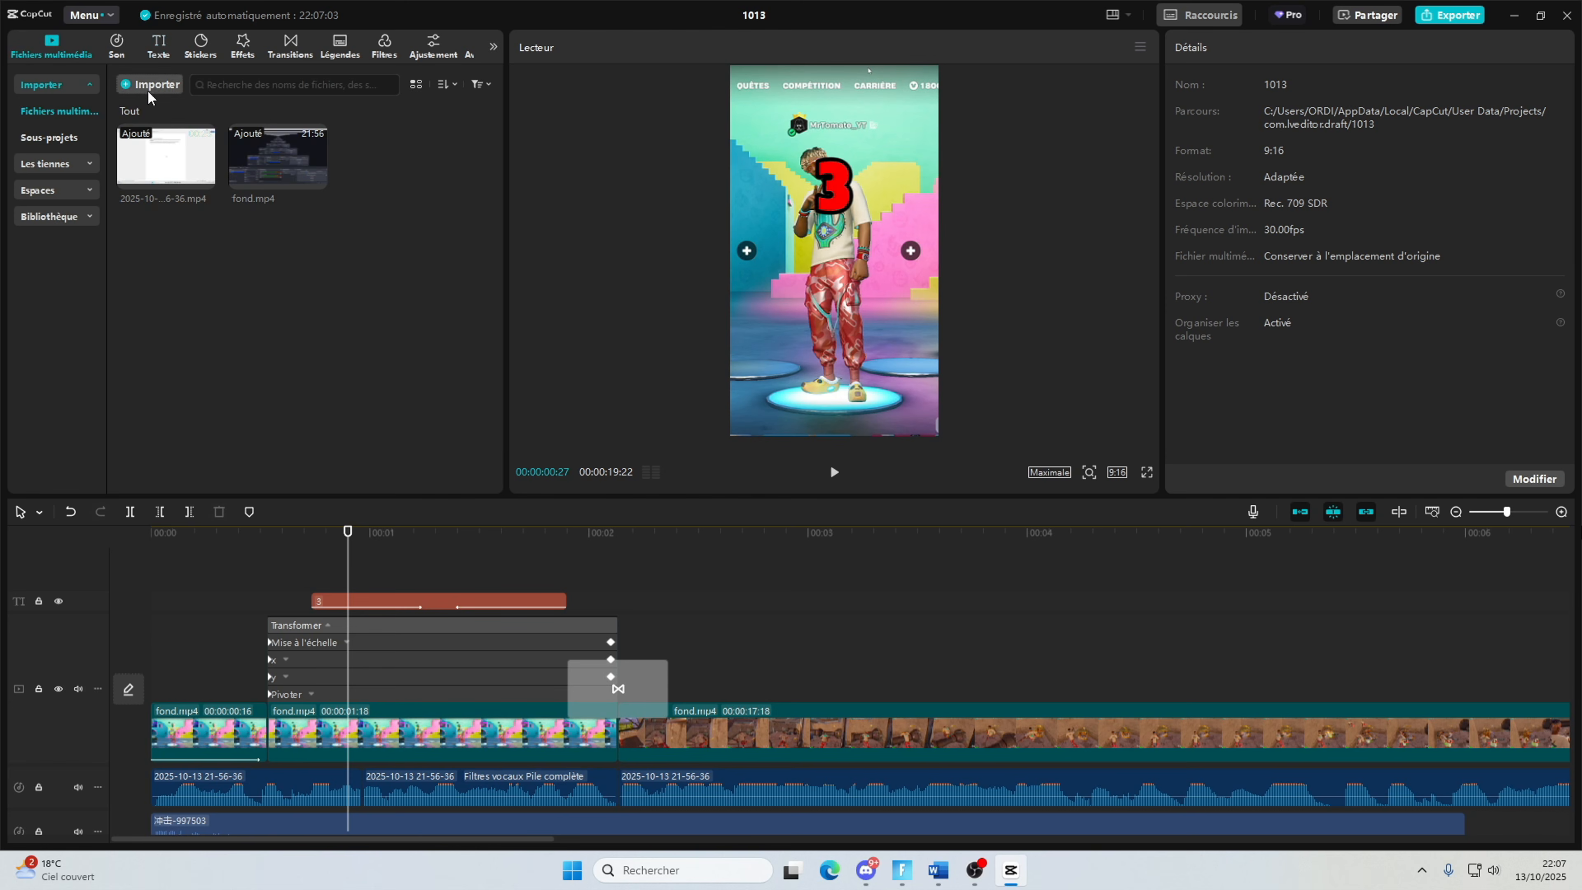
pyautogui.moveTo(390, 155); pyautogui.dragTo(362, 568)
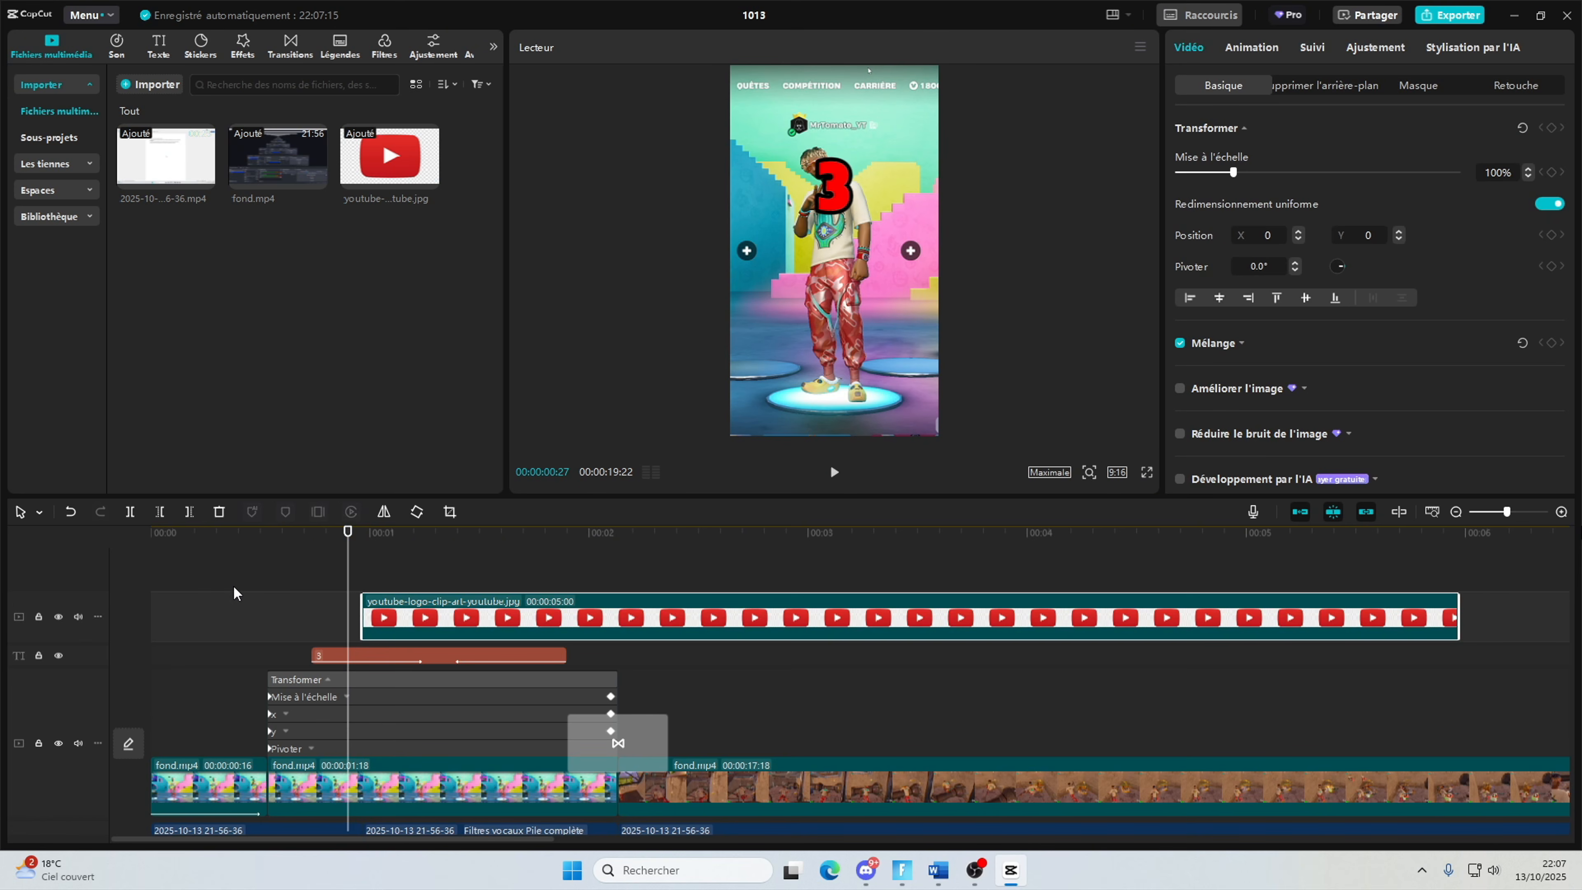
pyautogui.click(275, 571)
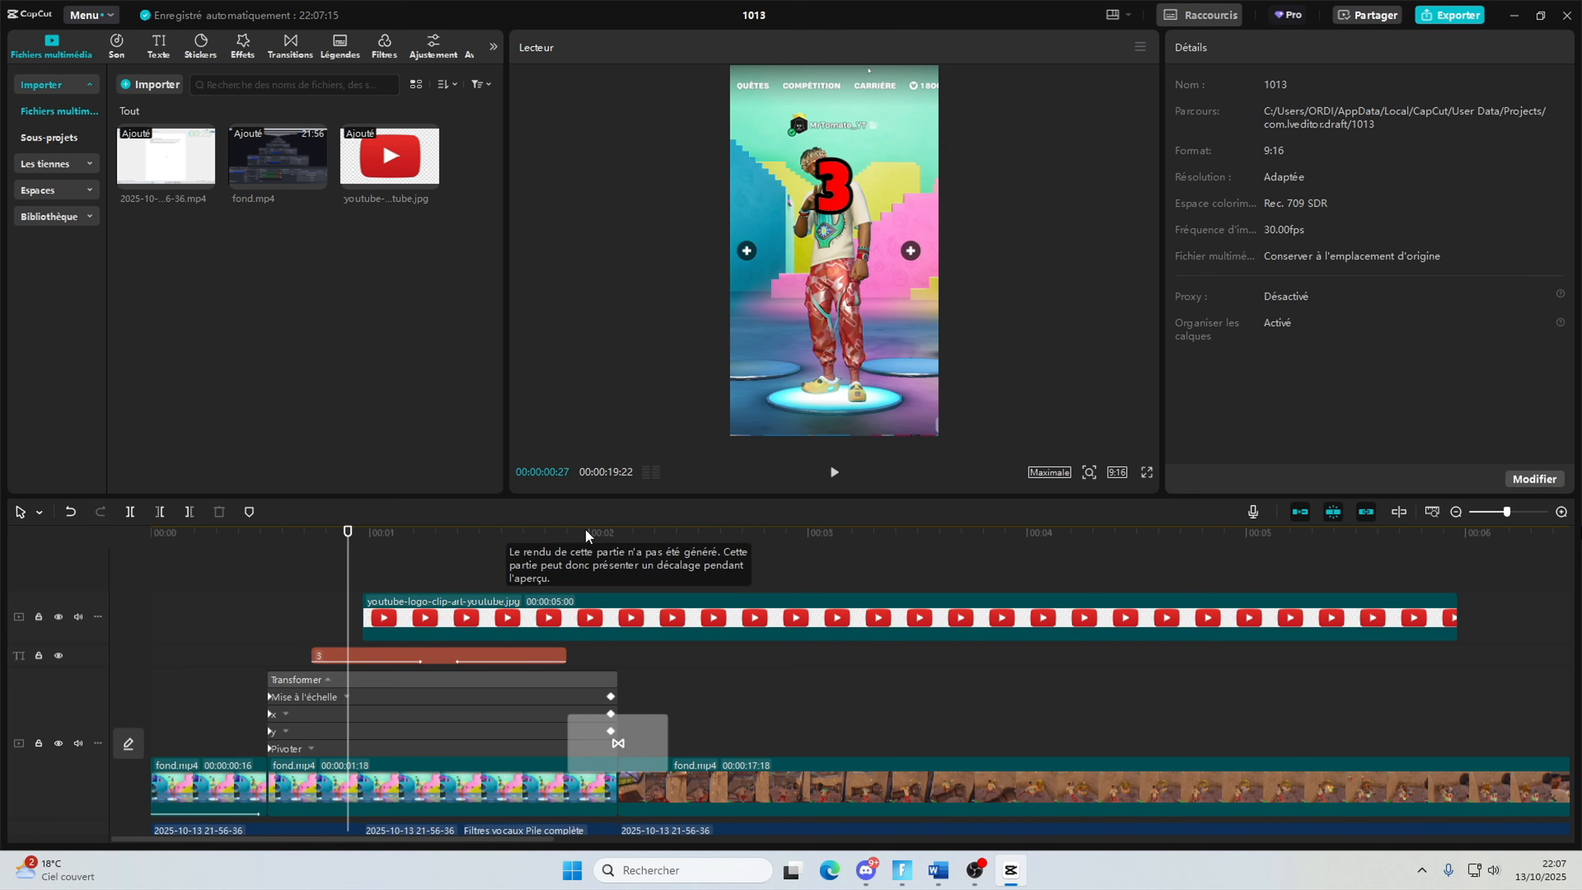
pyautogui.click(245, 588)
pyautogui.click(840, 477)
pyautogui.click(840, 477)
pyautogui.click(355, 572)
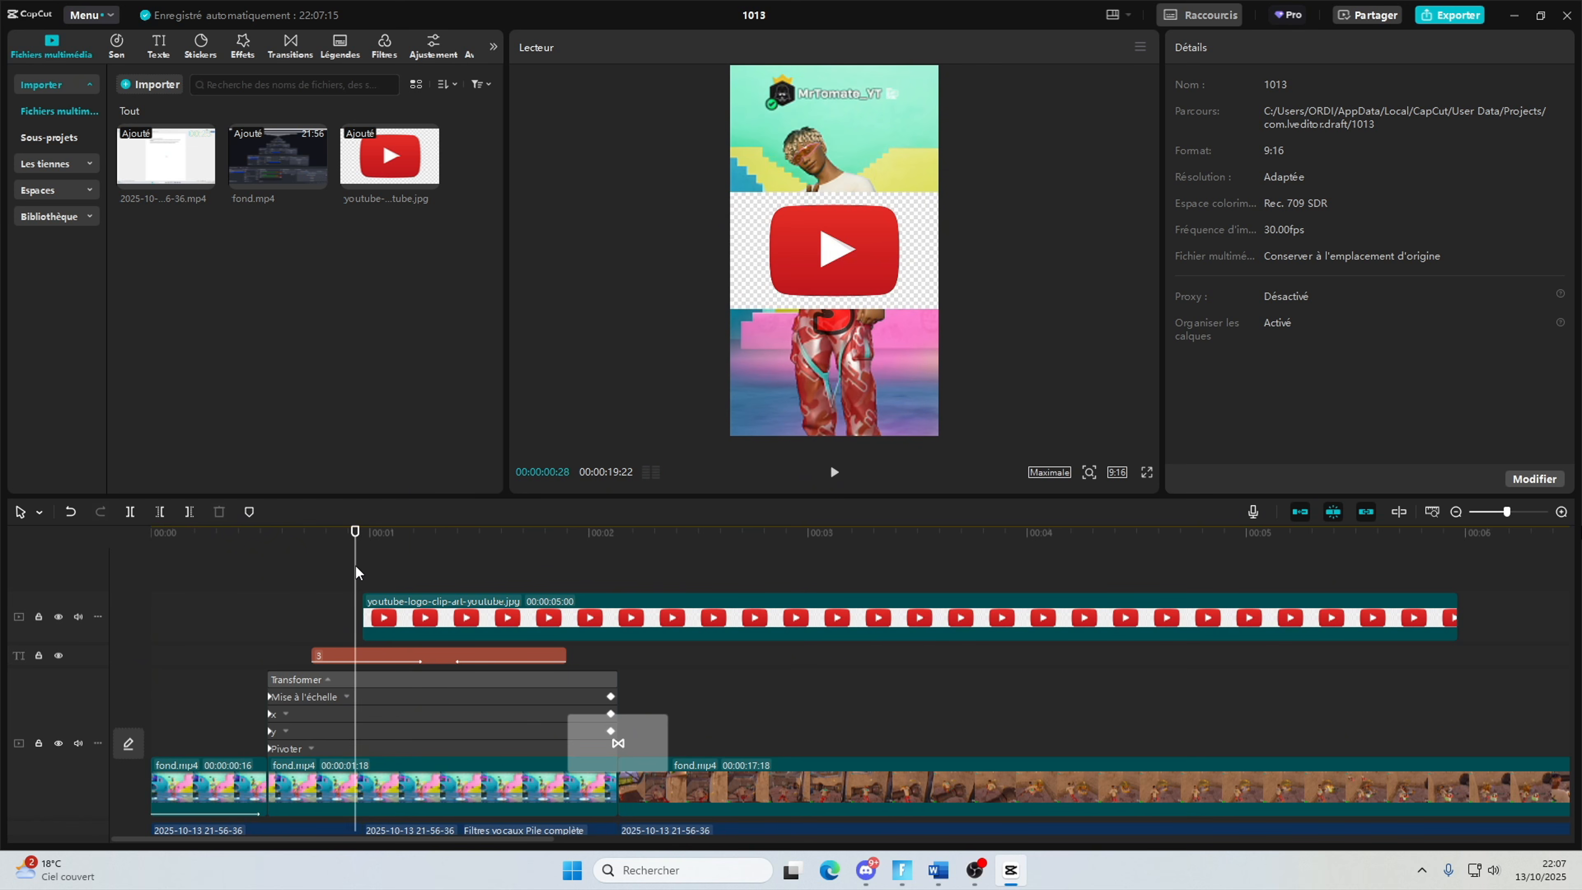
# Step: Remove the YouTube logo's background automatically and scale the logo down to sit just below the "3"
pyautogui.click(385, 615)
pyautogui.click(1308, 84)
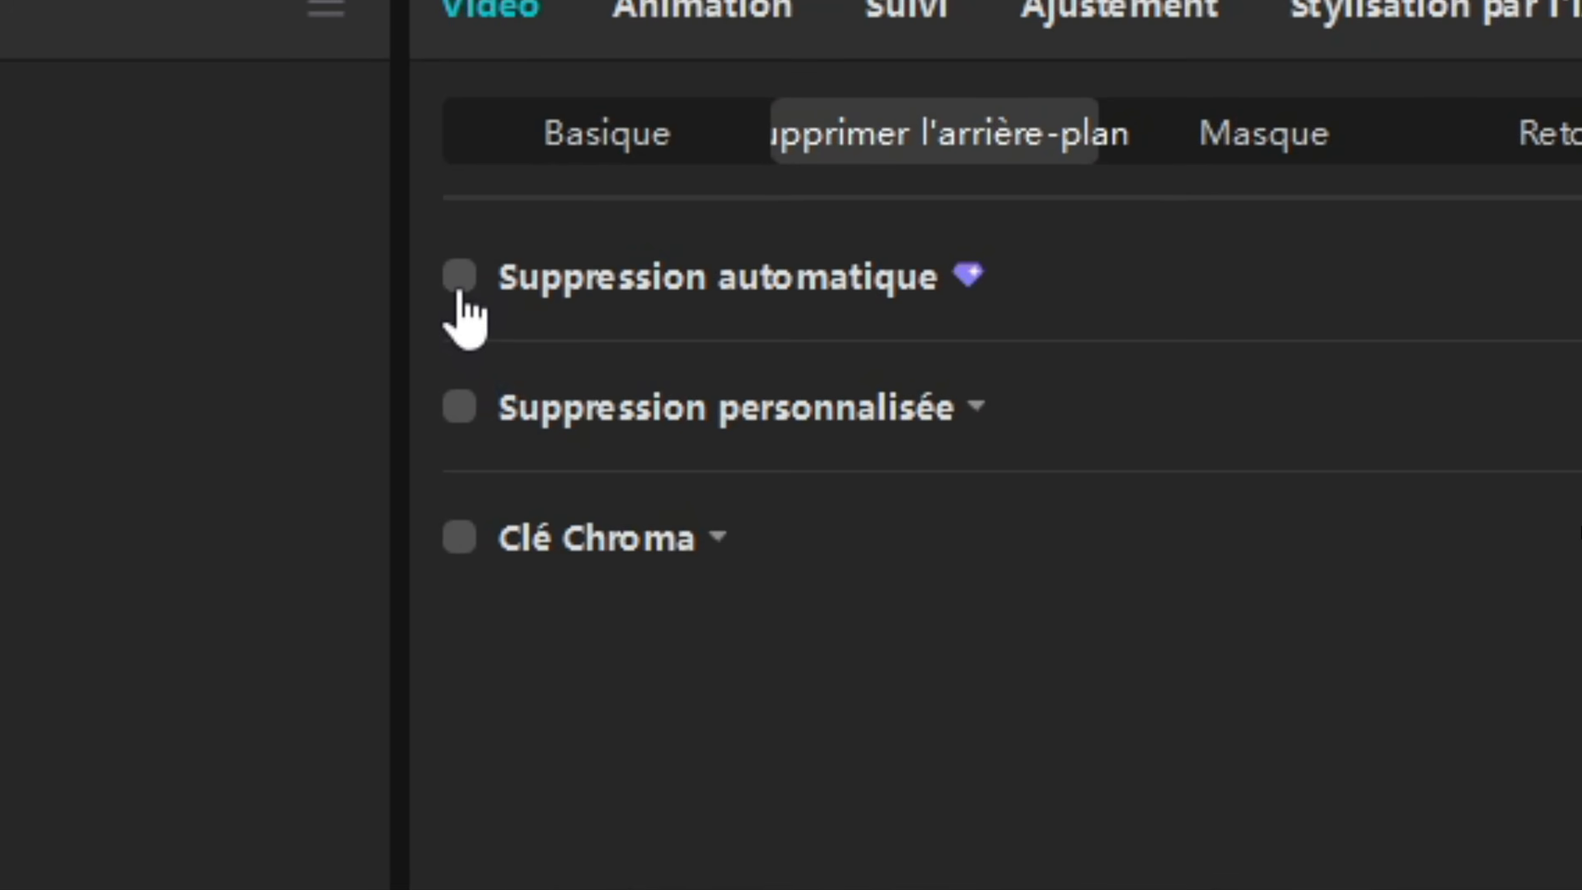
pyautogui.click(460, 279)
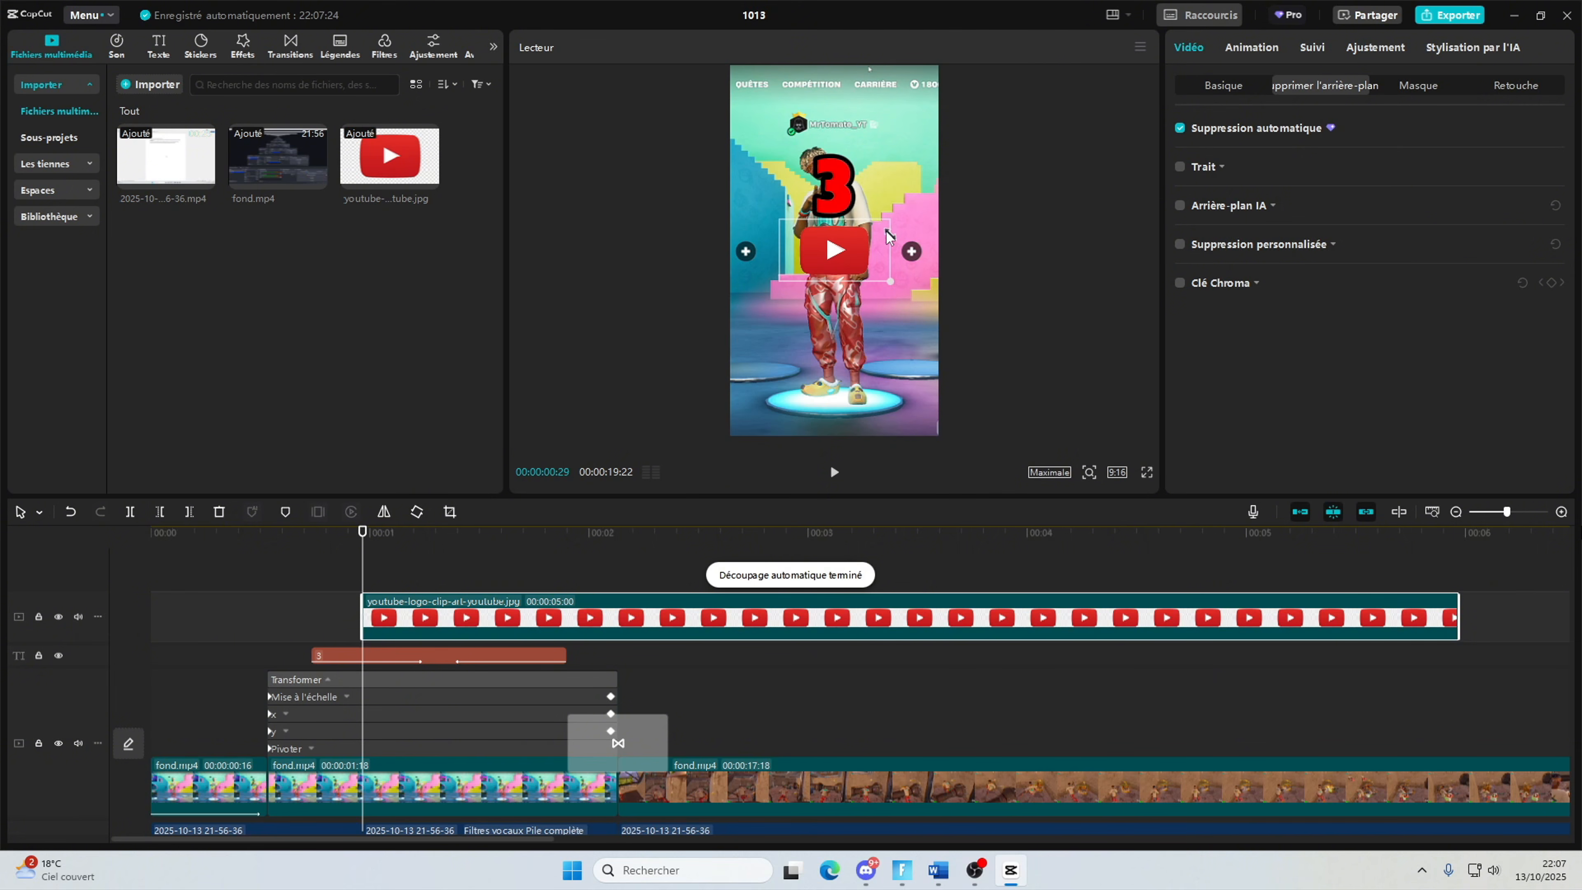
# Step: Cut off the end of the YouTube logo clip at 00:00:01:27, level with the end of the "3" text
pyautogui.click(566, 570)
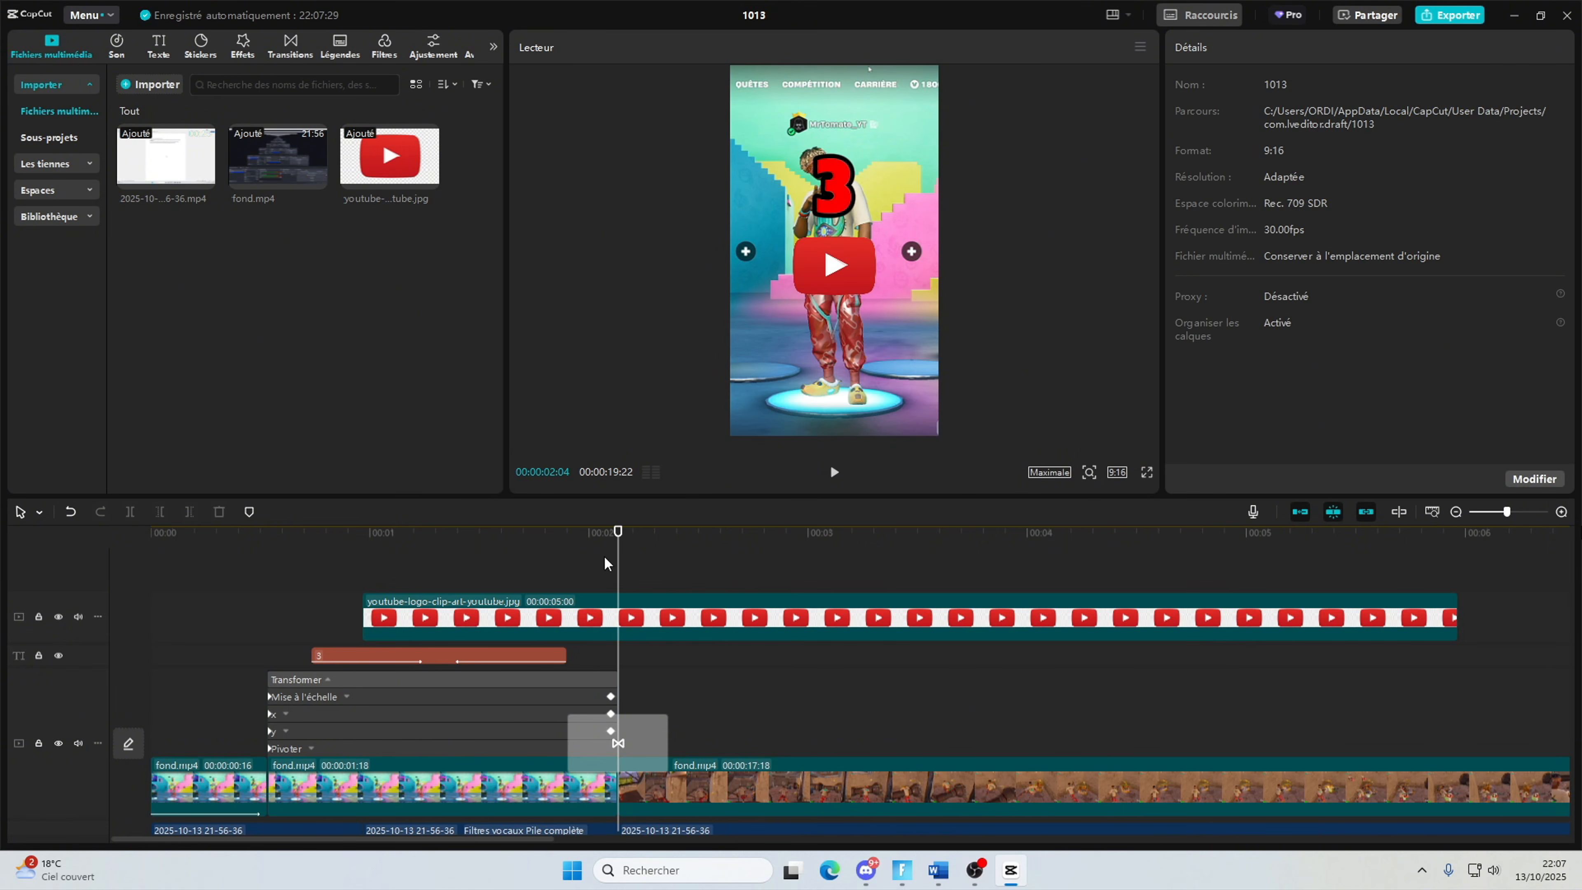
pyautogui.click(586, 605)
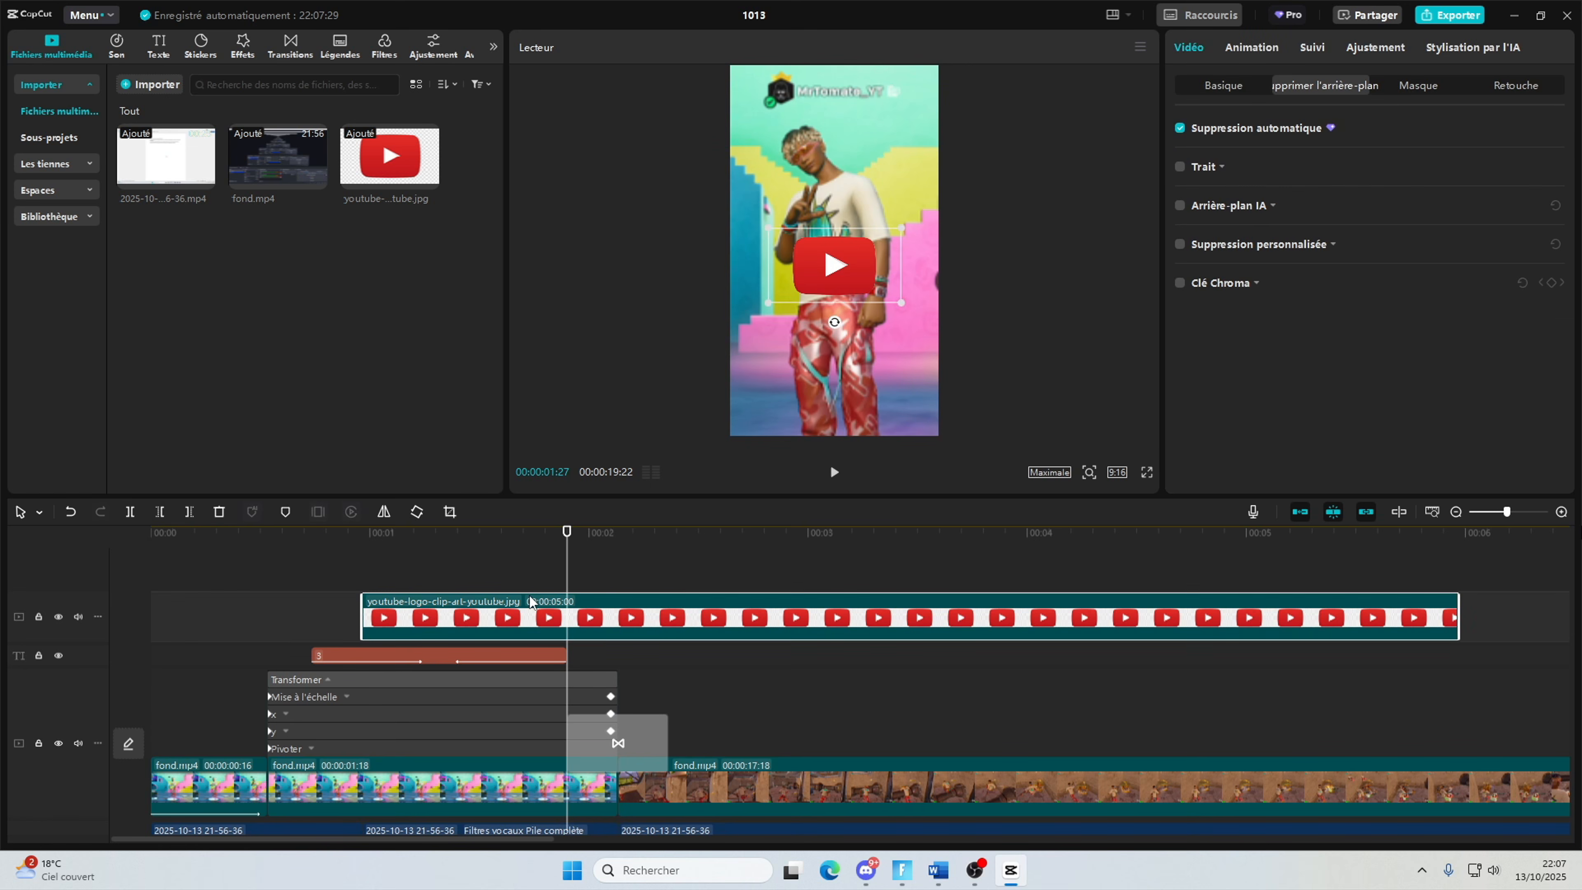
pyautogui.press('w')
# Step: Apply the Déplier intro animation and a downward-sliding exit animation to the YouTube logo, and play the opening from the start
pyautogui.click(1276, 50)
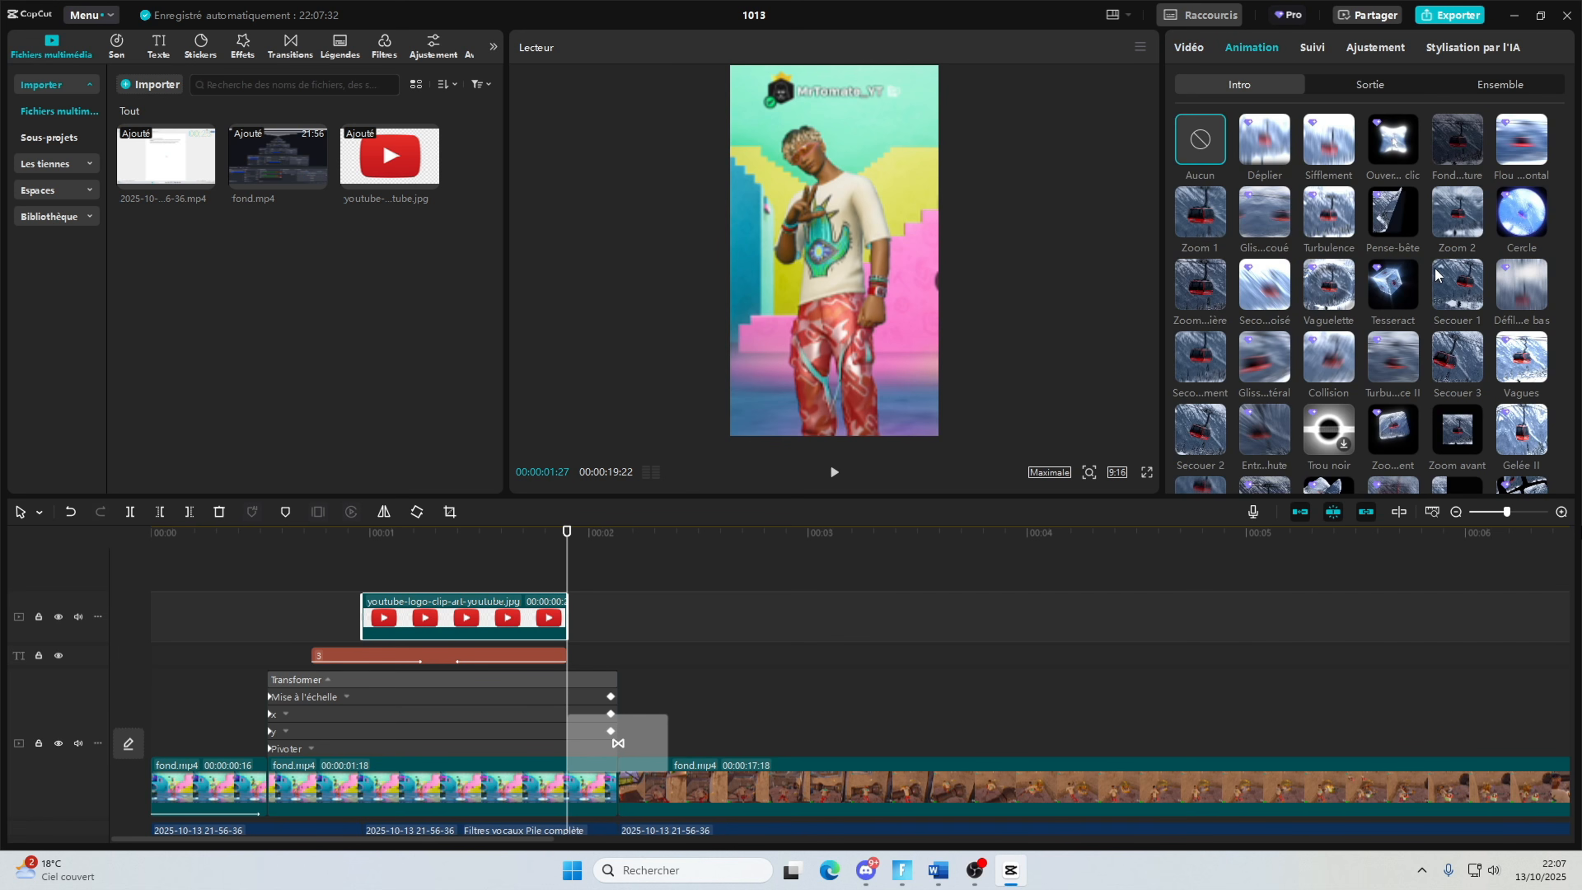
pyautogui.scroll(-3, 1435, 269)
pyautogui.click(1367, 85)
pyautogui.click(1263, 284)
pyautogui.click(1211, 91)
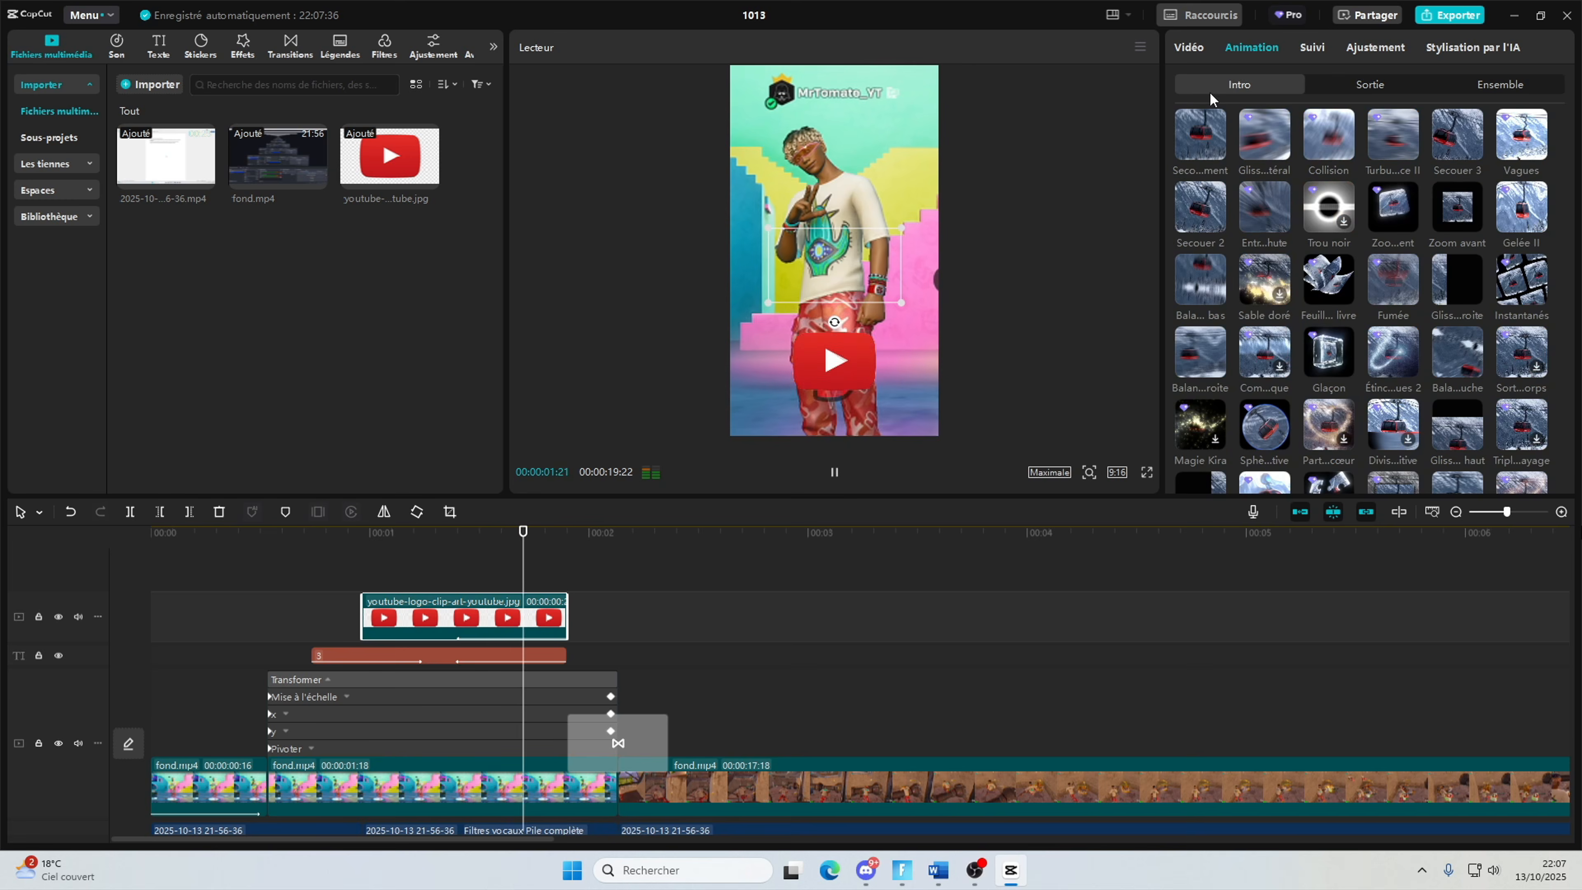
pyautogui.click(1264, 140)
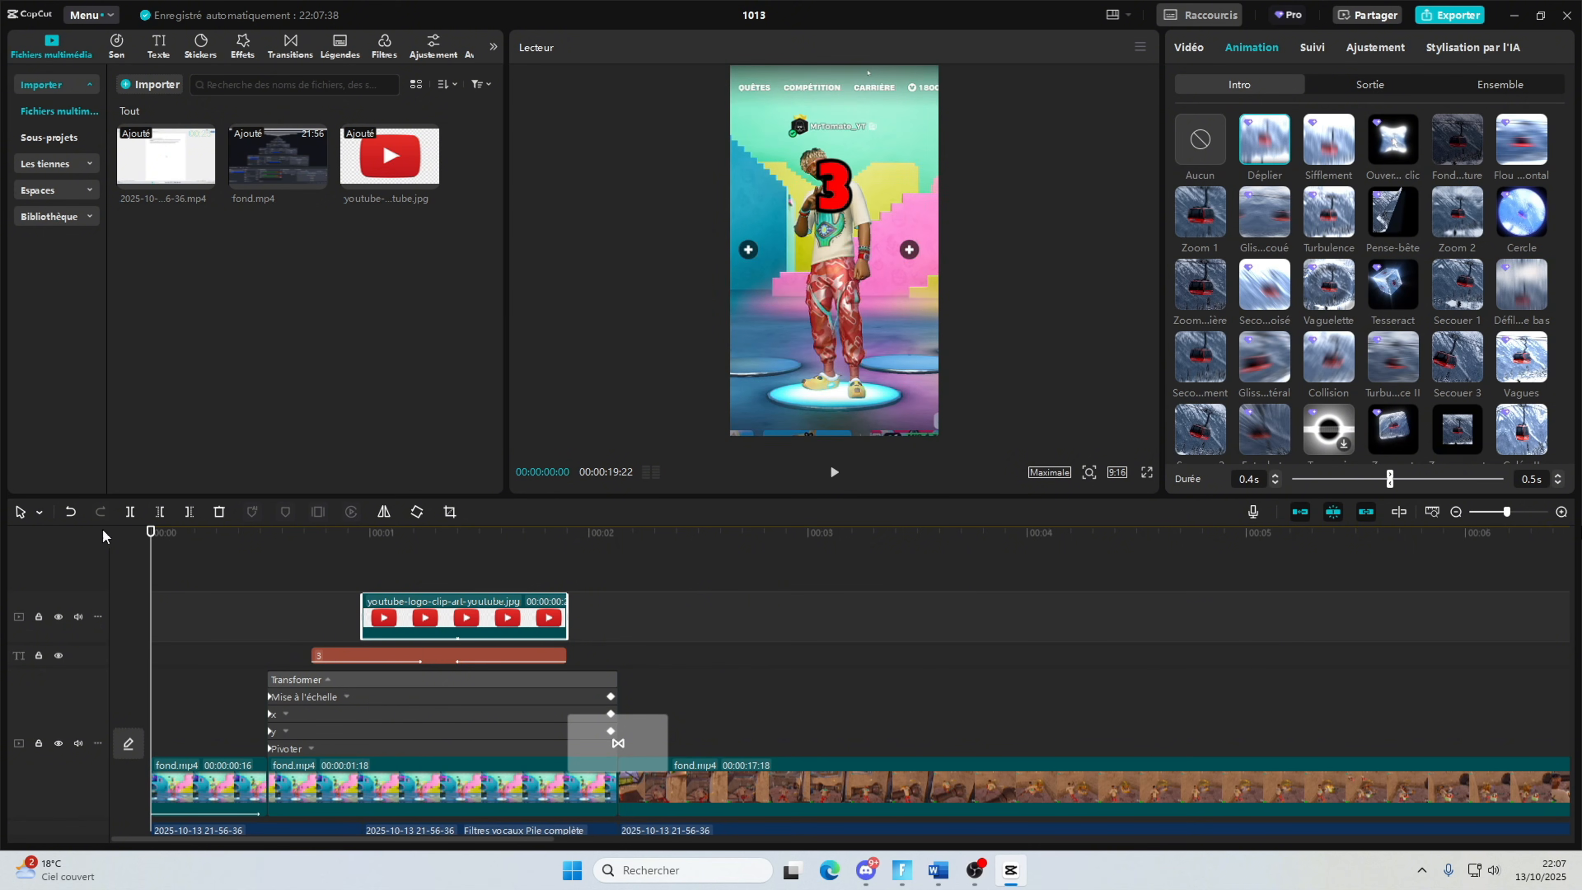
pyautogui.click(837, 471)
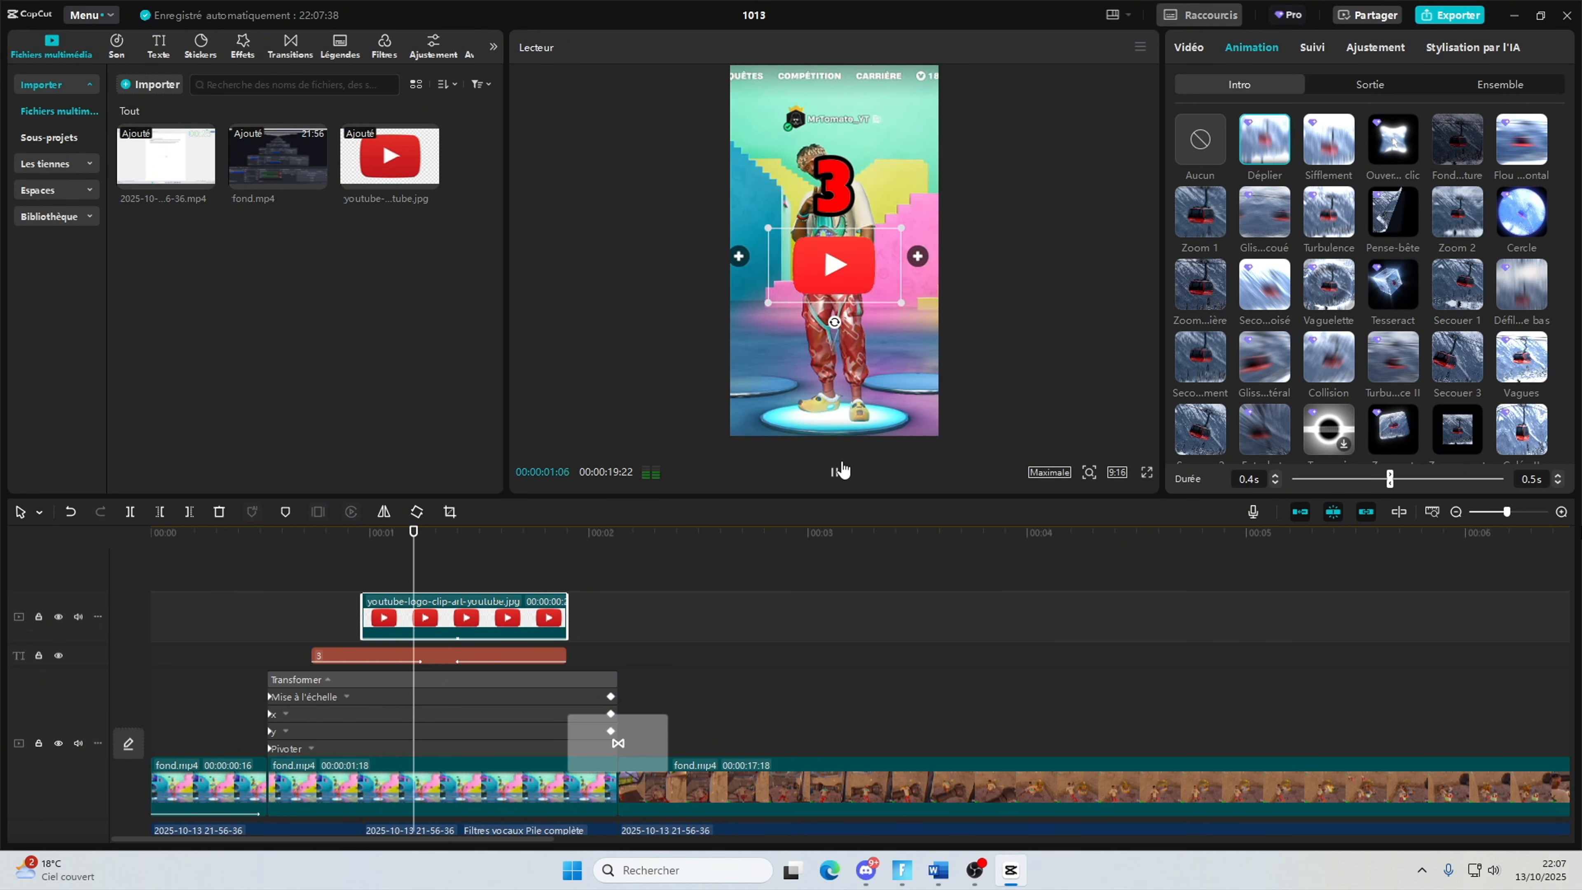
pyautogui.click(256, 571)
# Step: Extend the start of the "3" text back to 00:00:00:20 and play it from just before
pyautogui.scroll(-2, 256, 571)
pyautogui.click(336, 556)
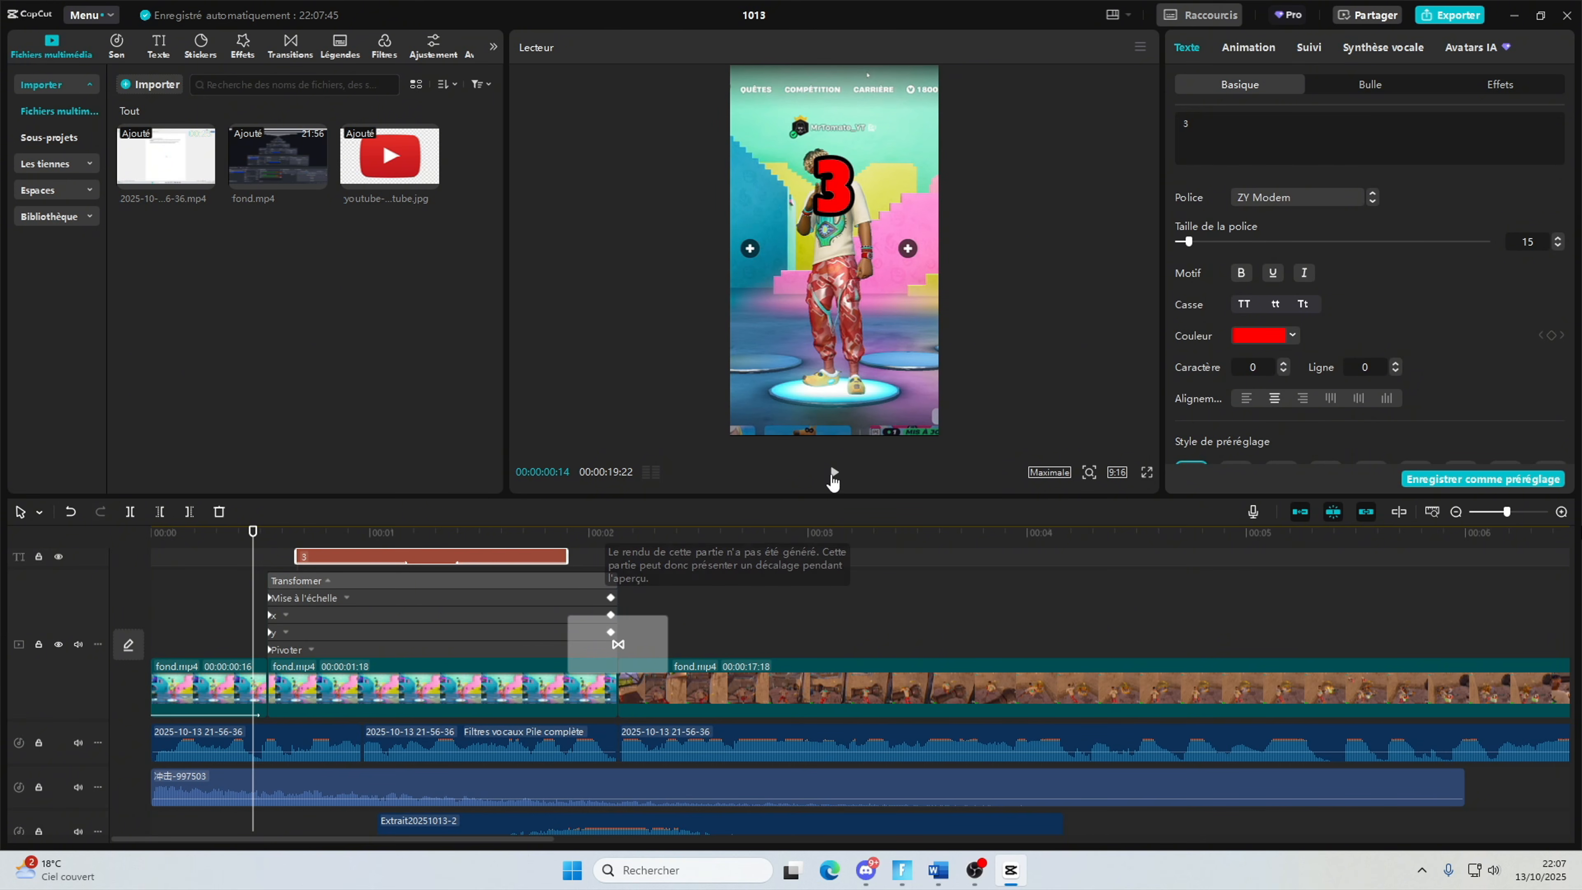
pyautogui.click(834, 472)
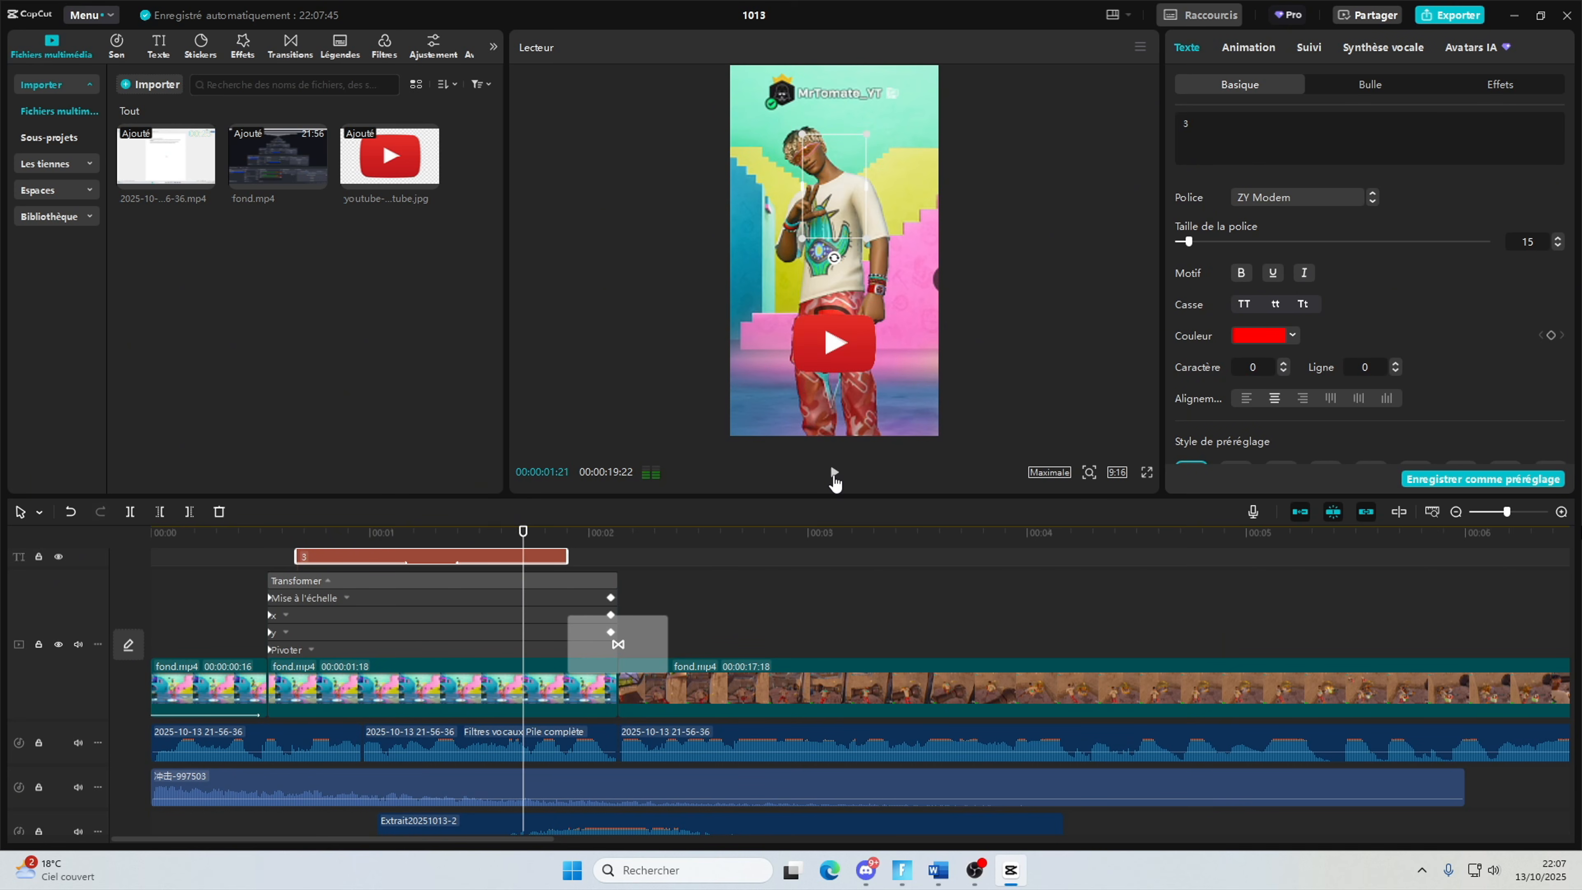
pyautogui.click(835, 472)
# Step: Extract the sound from another video file and place it at 00:00:00:20, where the "3" text starts
pyautogui.scroll(1, 540, 542)
pyautogui.scroll(1, 336, 574)
pyautogui.click(323, 579)
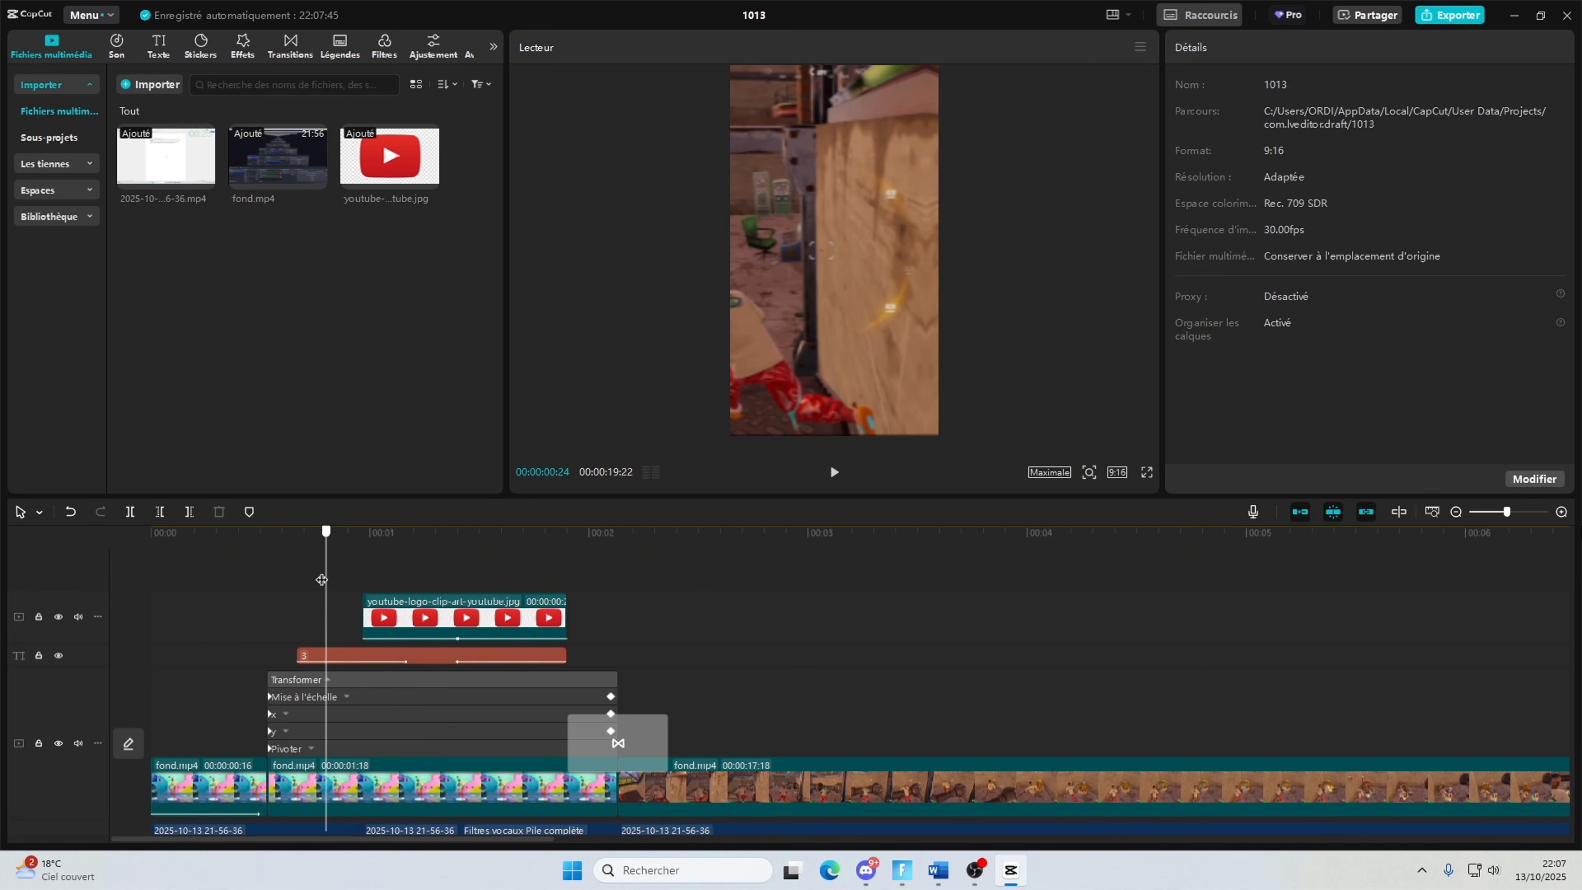
pyautogui.moveTo(324, 579); pyautogui.dragTo(300, 646)
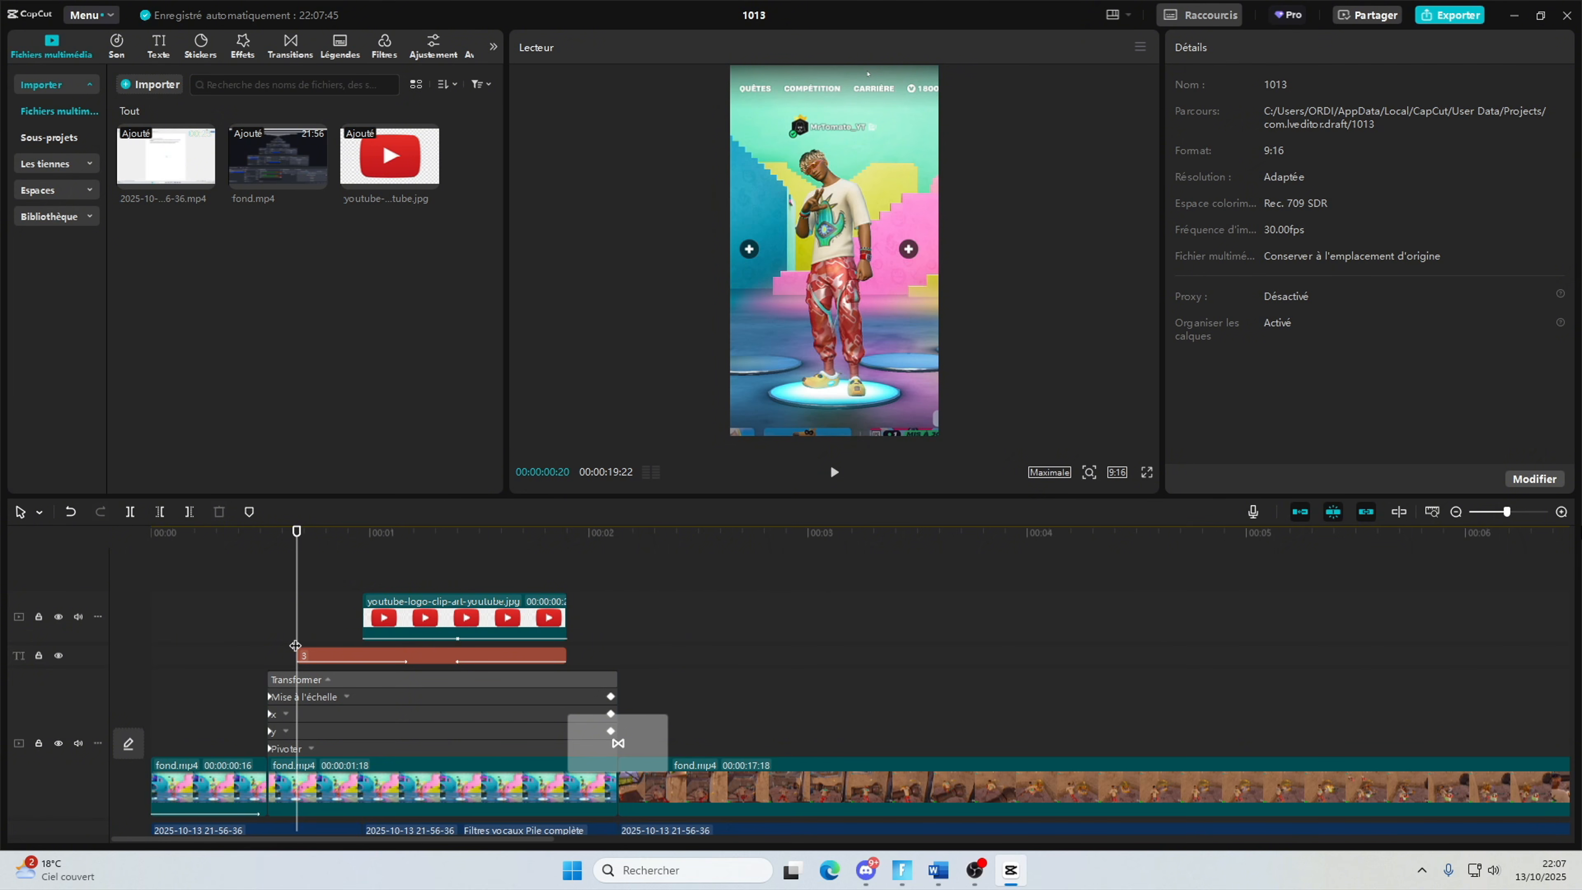
pyautogui.click(118, 45)
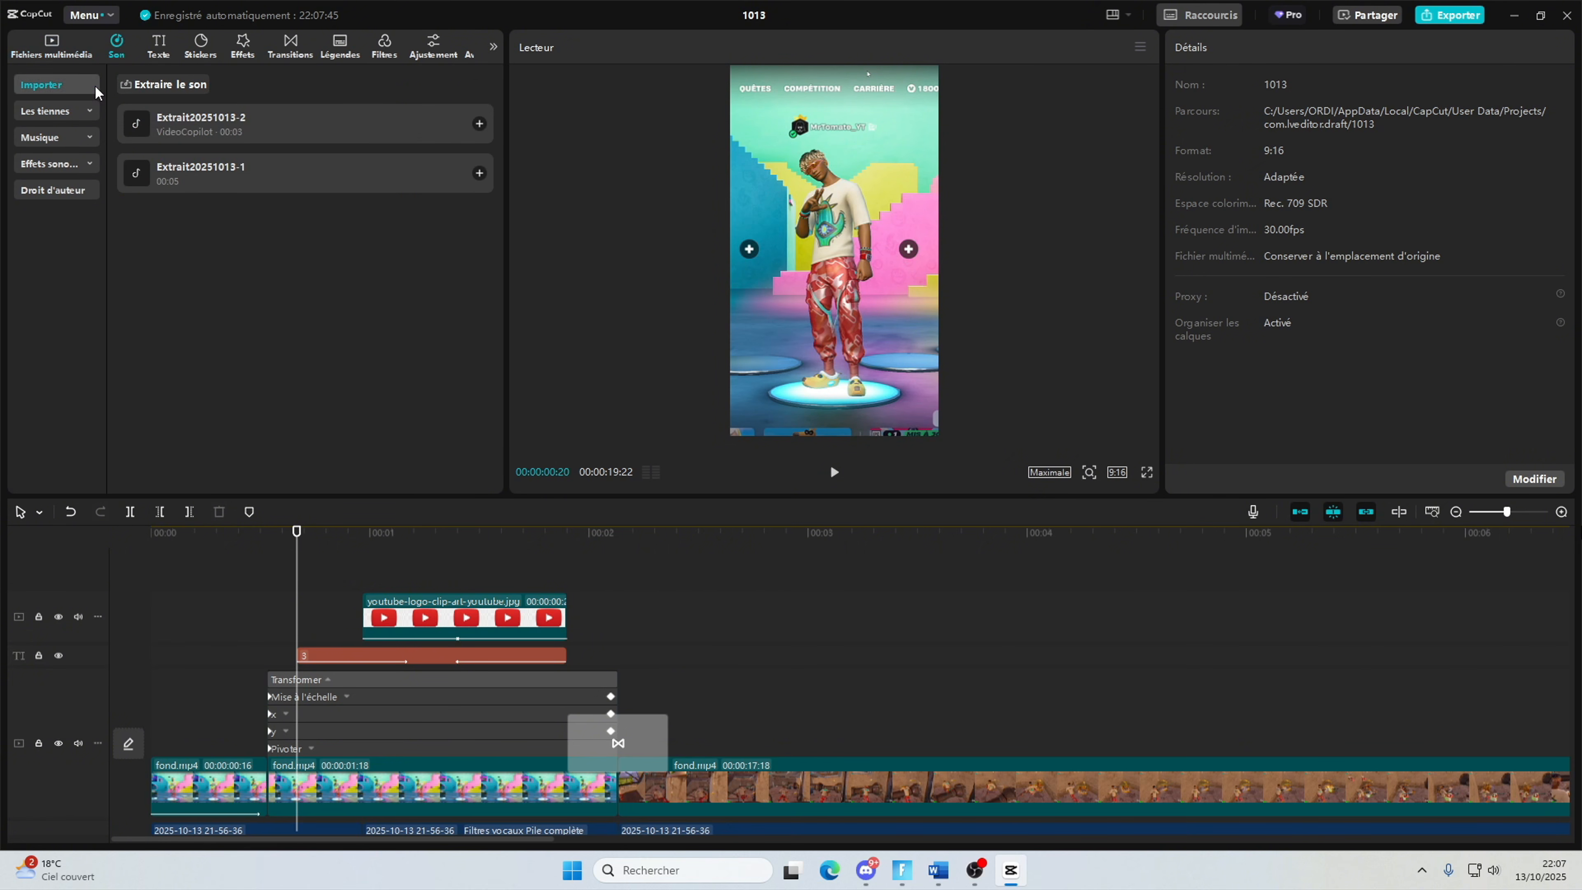
pyautogui.click(90, 110)
pyautogui.click(55, 83)
pyautogui.click(157, 84)
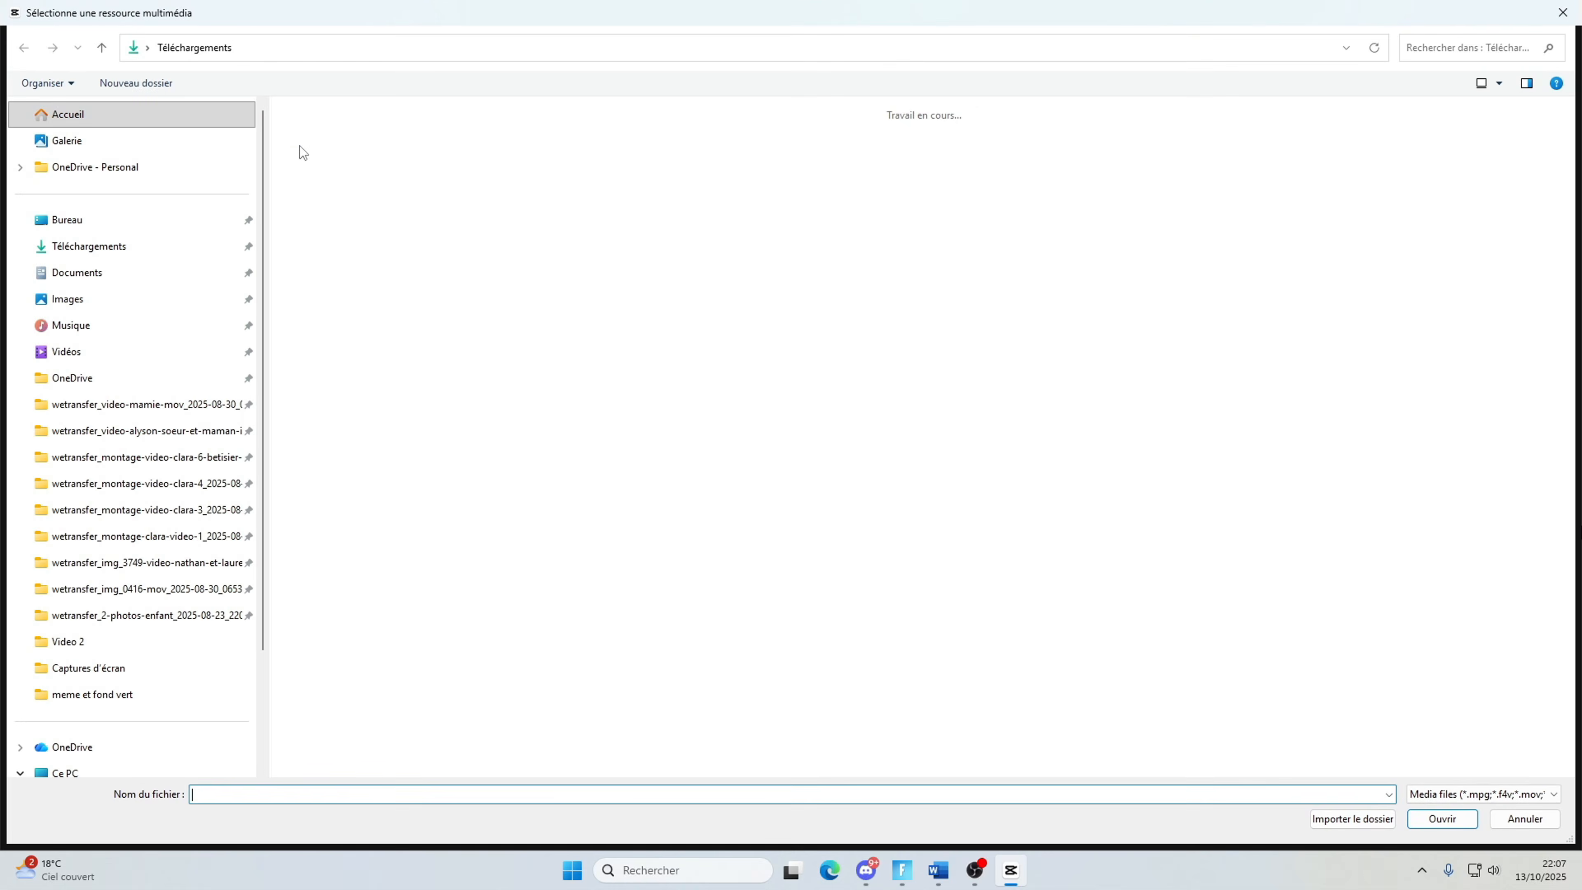
pyautogui.click(237, 132)
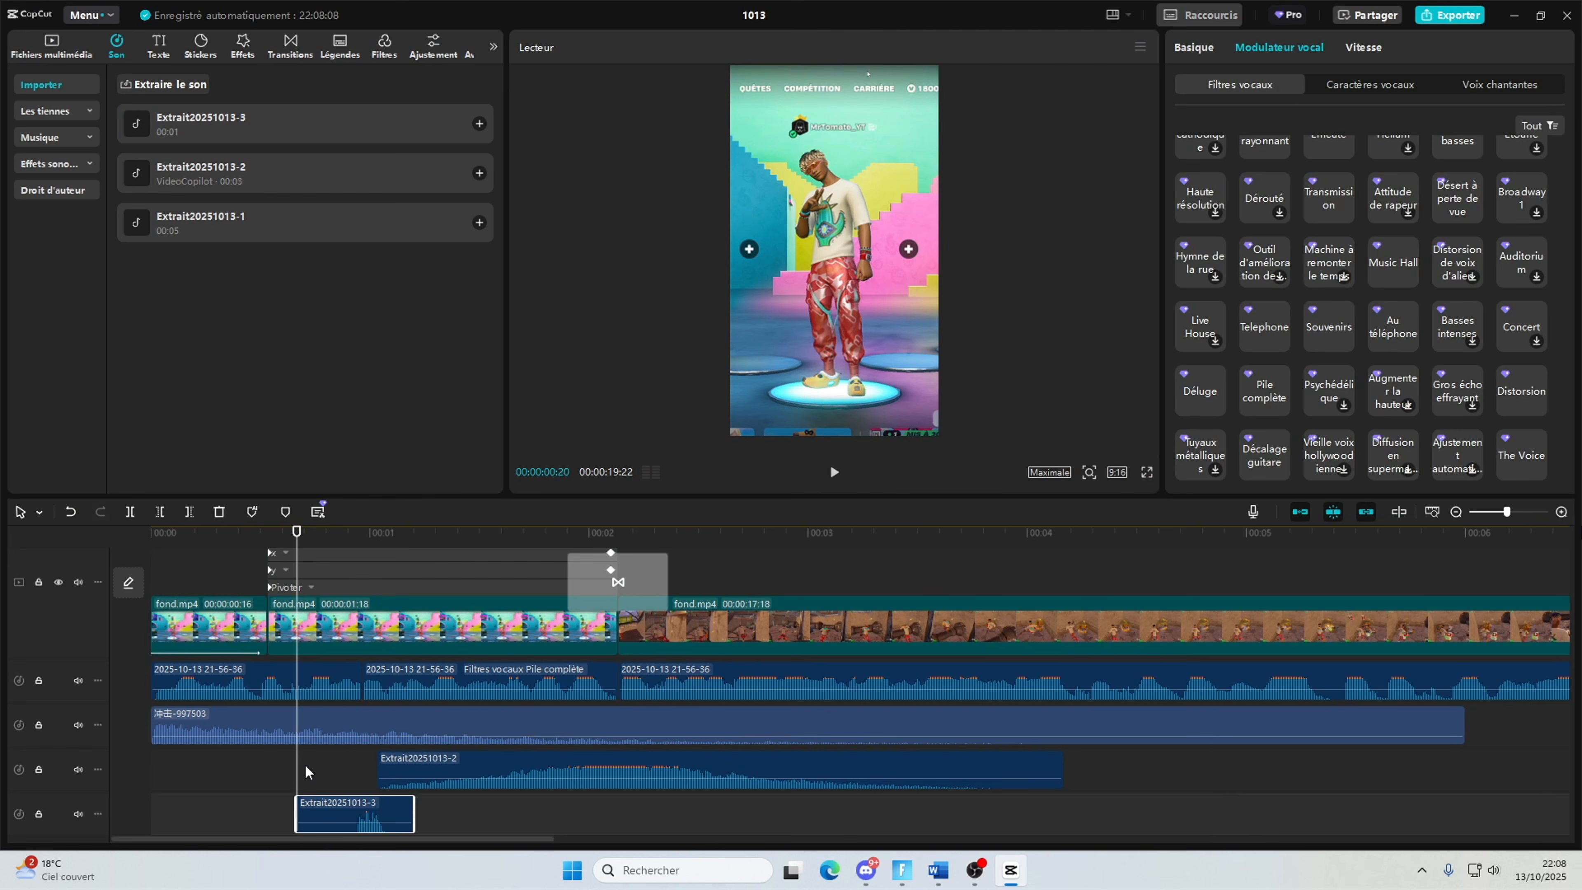
# Step: Audition favourite sound effects and add "[Sound effect] Correct answer good!" at 00:00:00:29, where the YouTube logo appears
pyautogui.scroll(5, 269, 753)
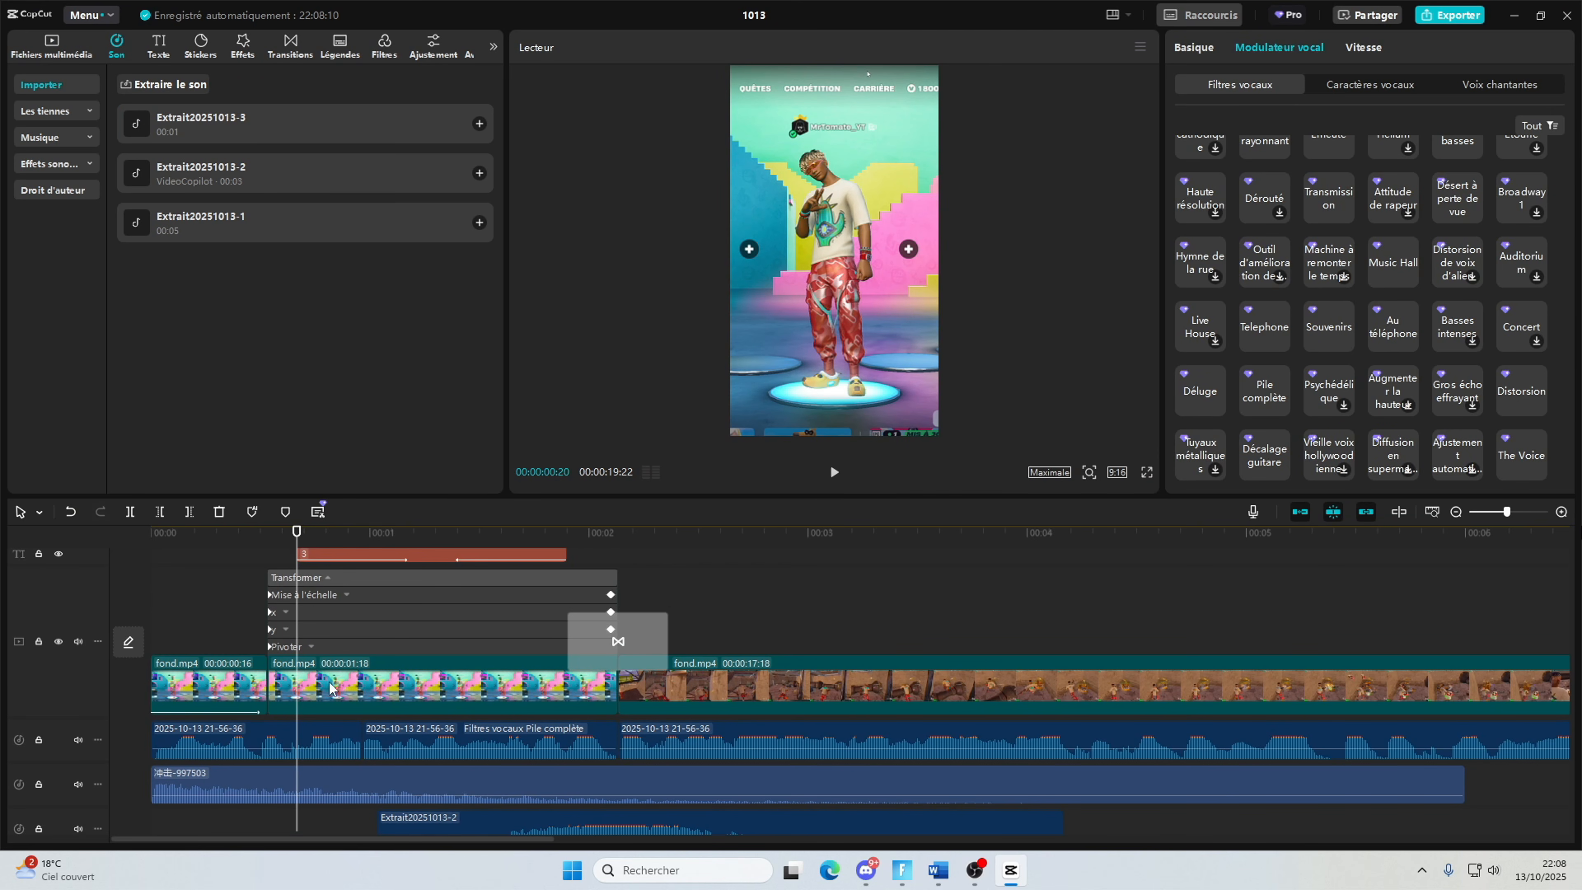
pyautogui.click(368, 569)
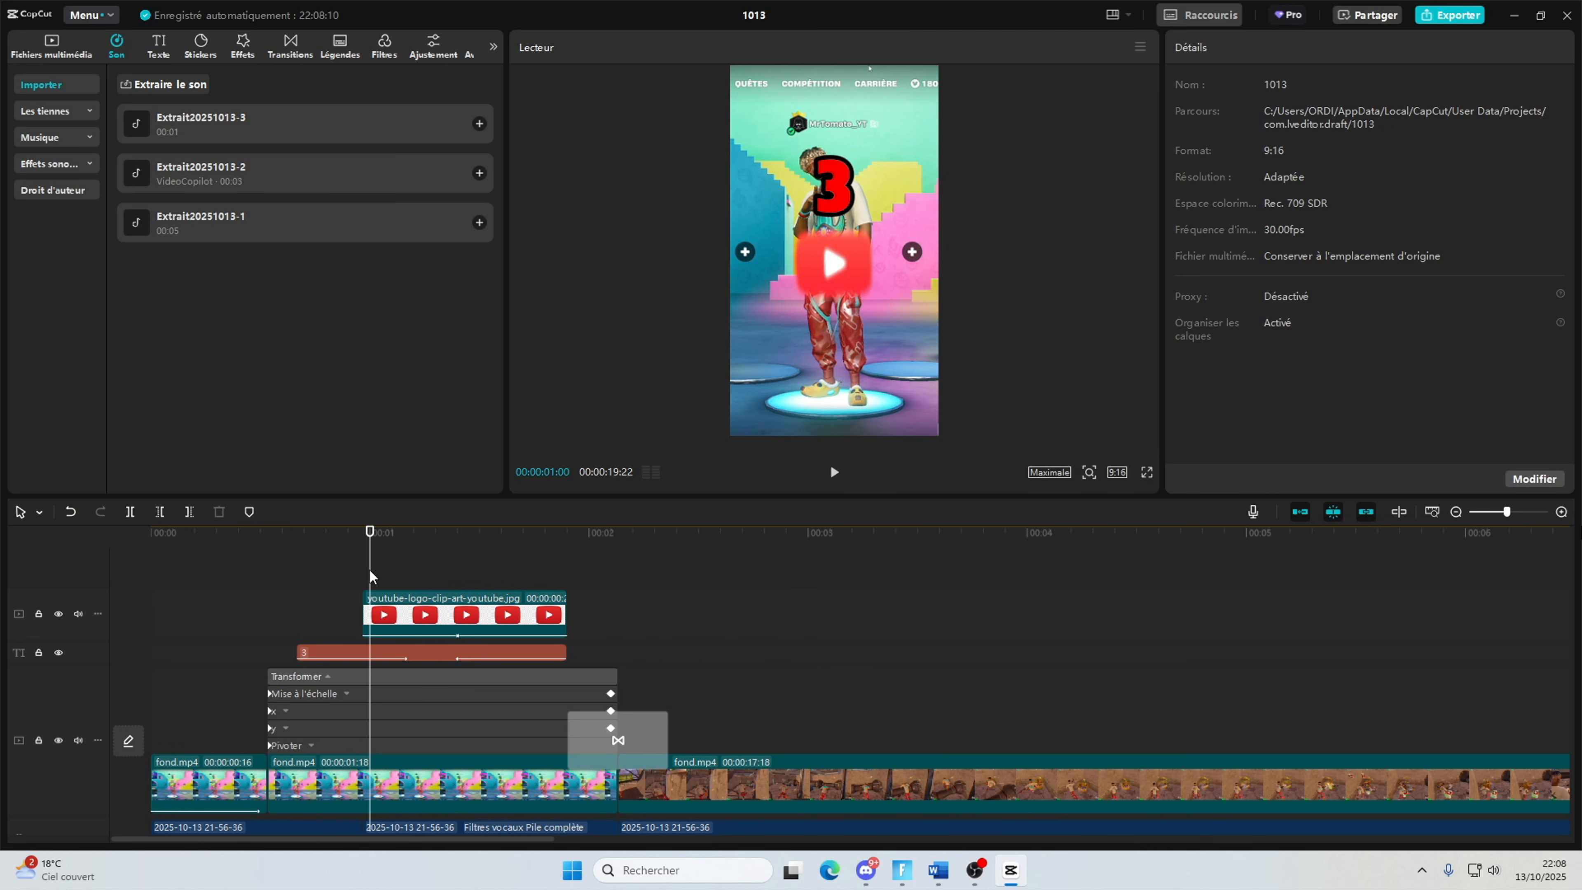
pyautogui.click(55, 105)
pyautogui.scroll(-5, 248, 349)
pyautogui.click(249, 352)
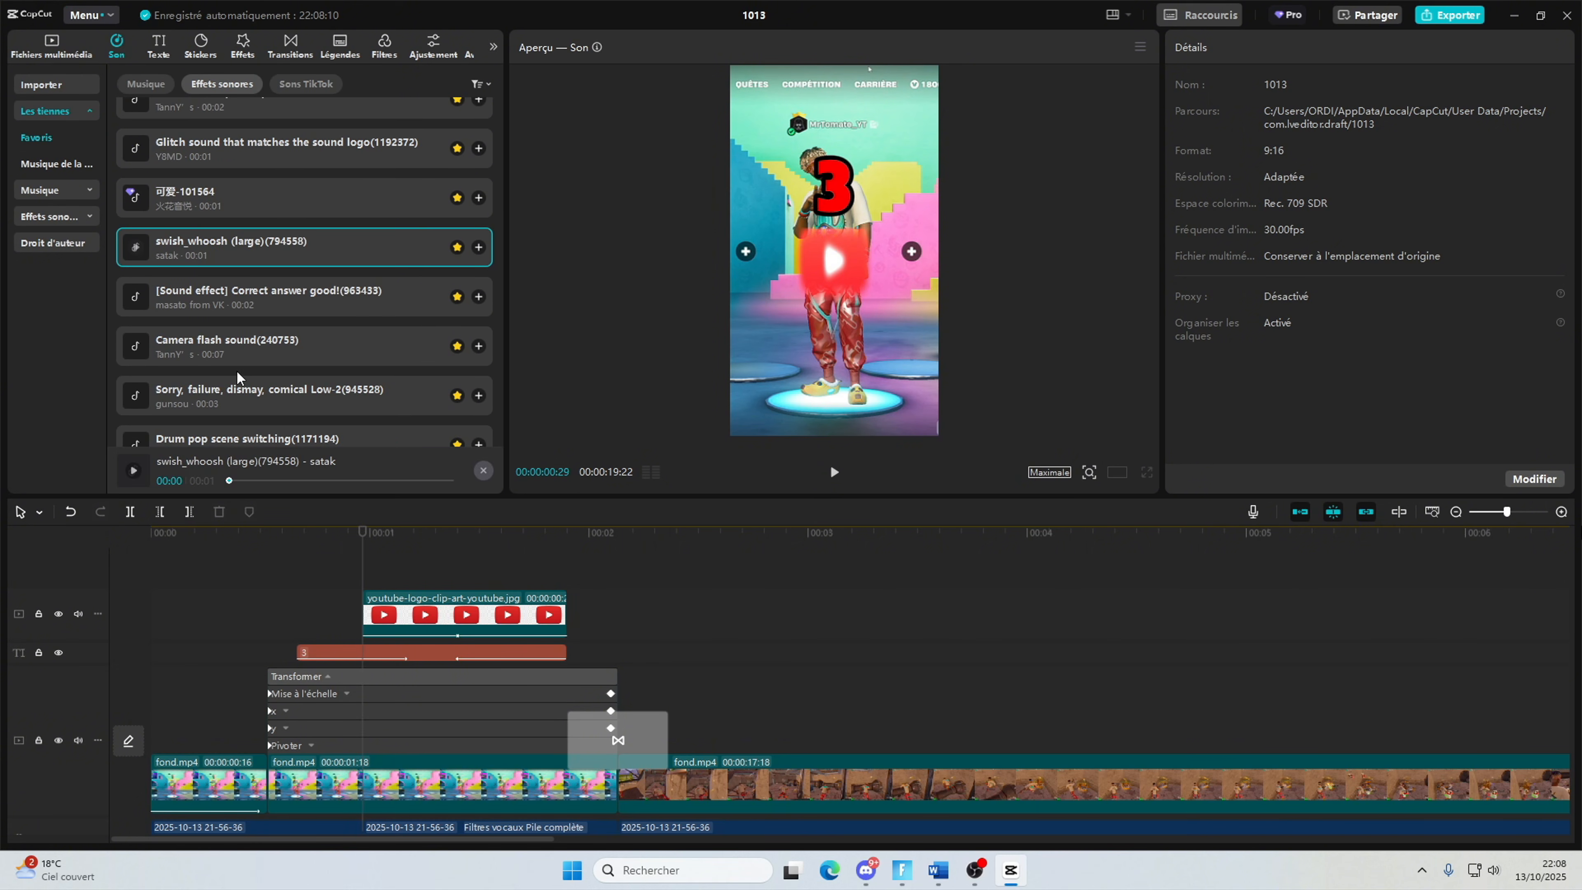
pyautogui.scroll(-1, 179, 263)
pyautogui.click(226, 215)
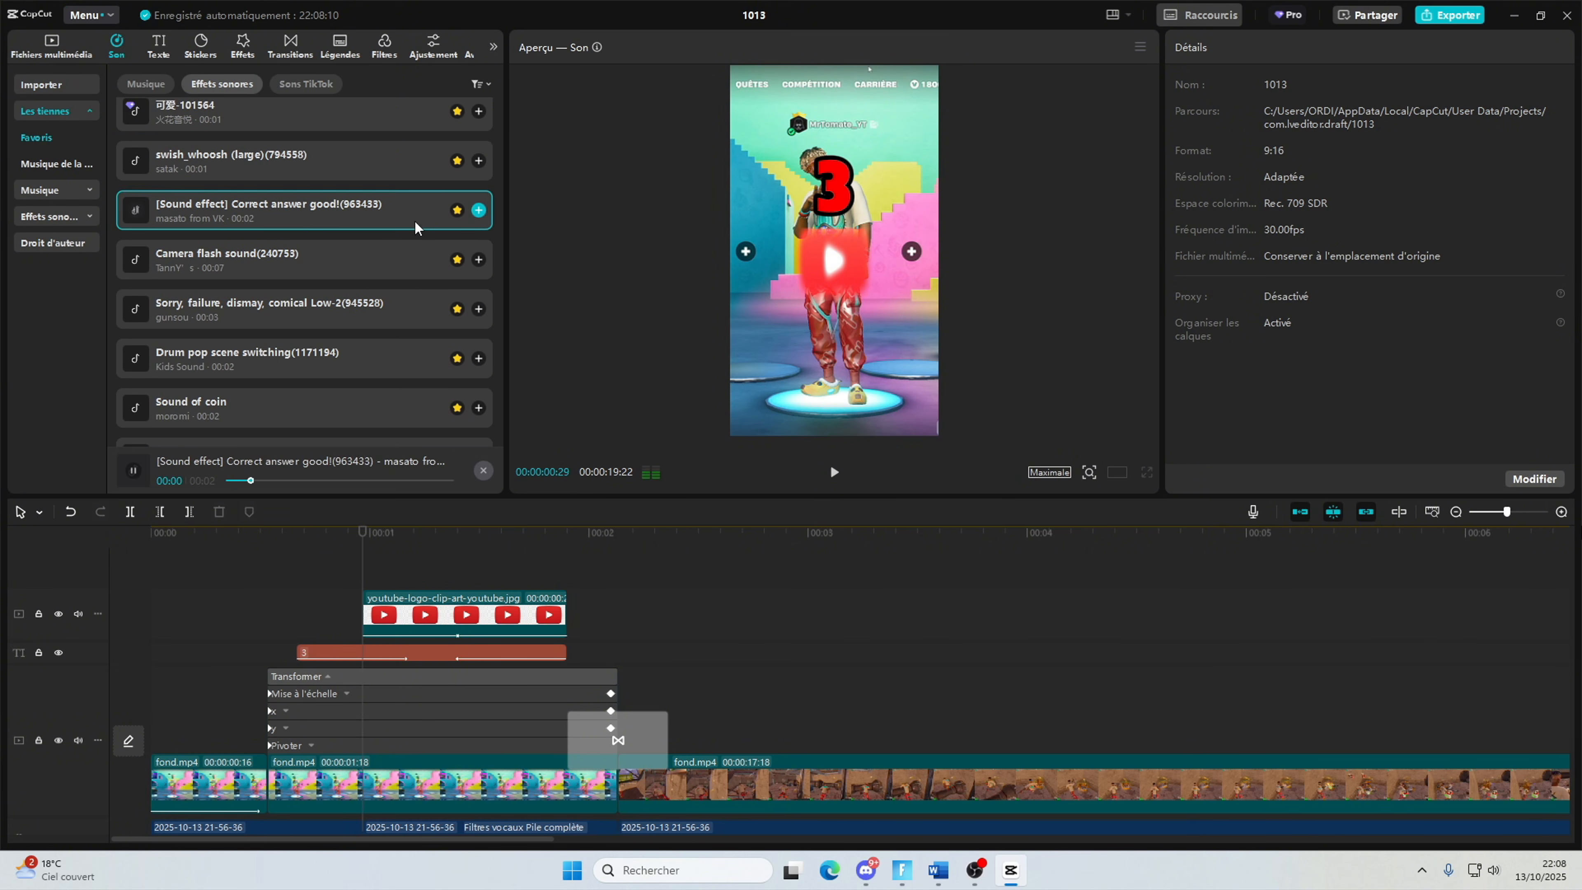
pyautogui.click(478, 210)
# Step: Move the newly extracted sound earlier to start at about 0.4 seconds and play the opening from the start
pyautogui.scroll(-1, 207, 739)
pyautogui.click(207, 739)
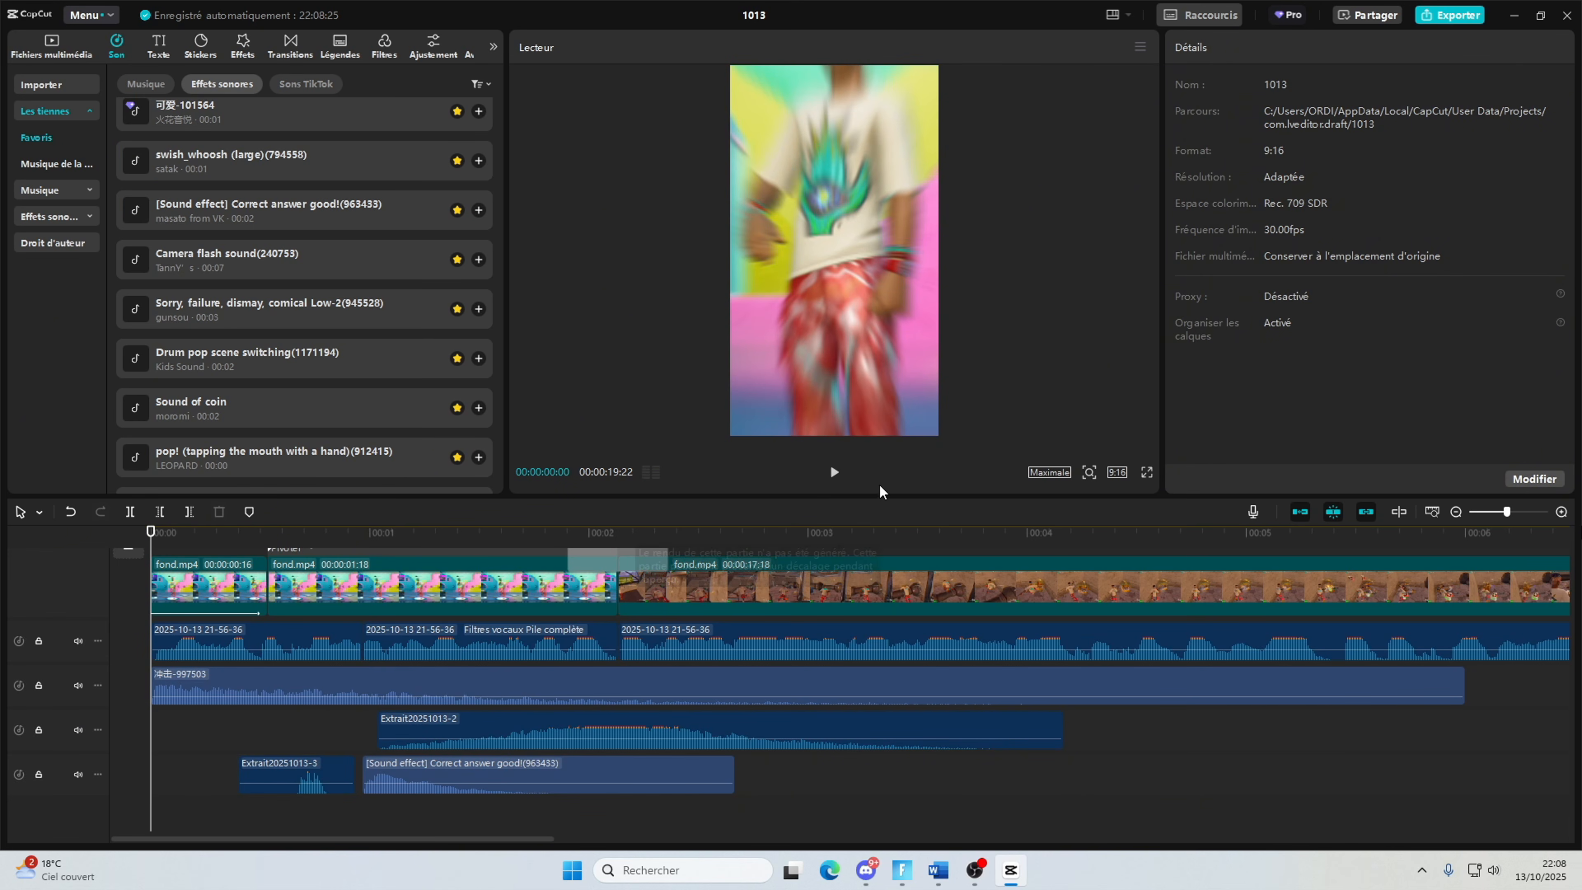
pyautogui.click(835, 474)
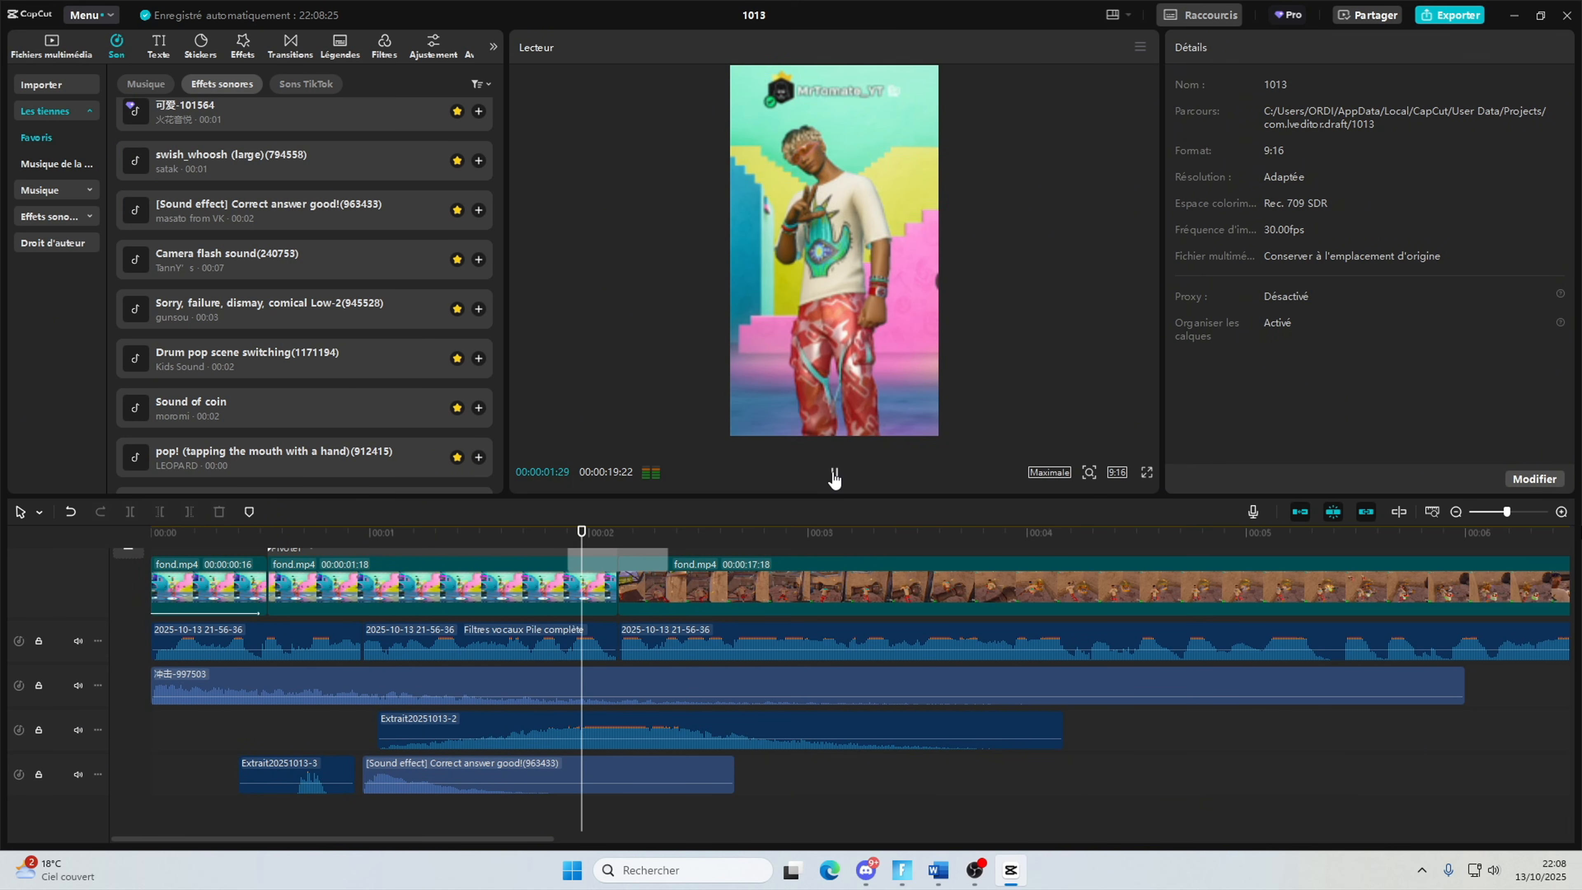
pyautogui.click(835, 474)
# Step: Replay the opening from 00:00:00:00 with its text, logo and sounds, and place the playhead at 00:00:02:07, after the transition
pyautogui.scroll(2, 673, 598)
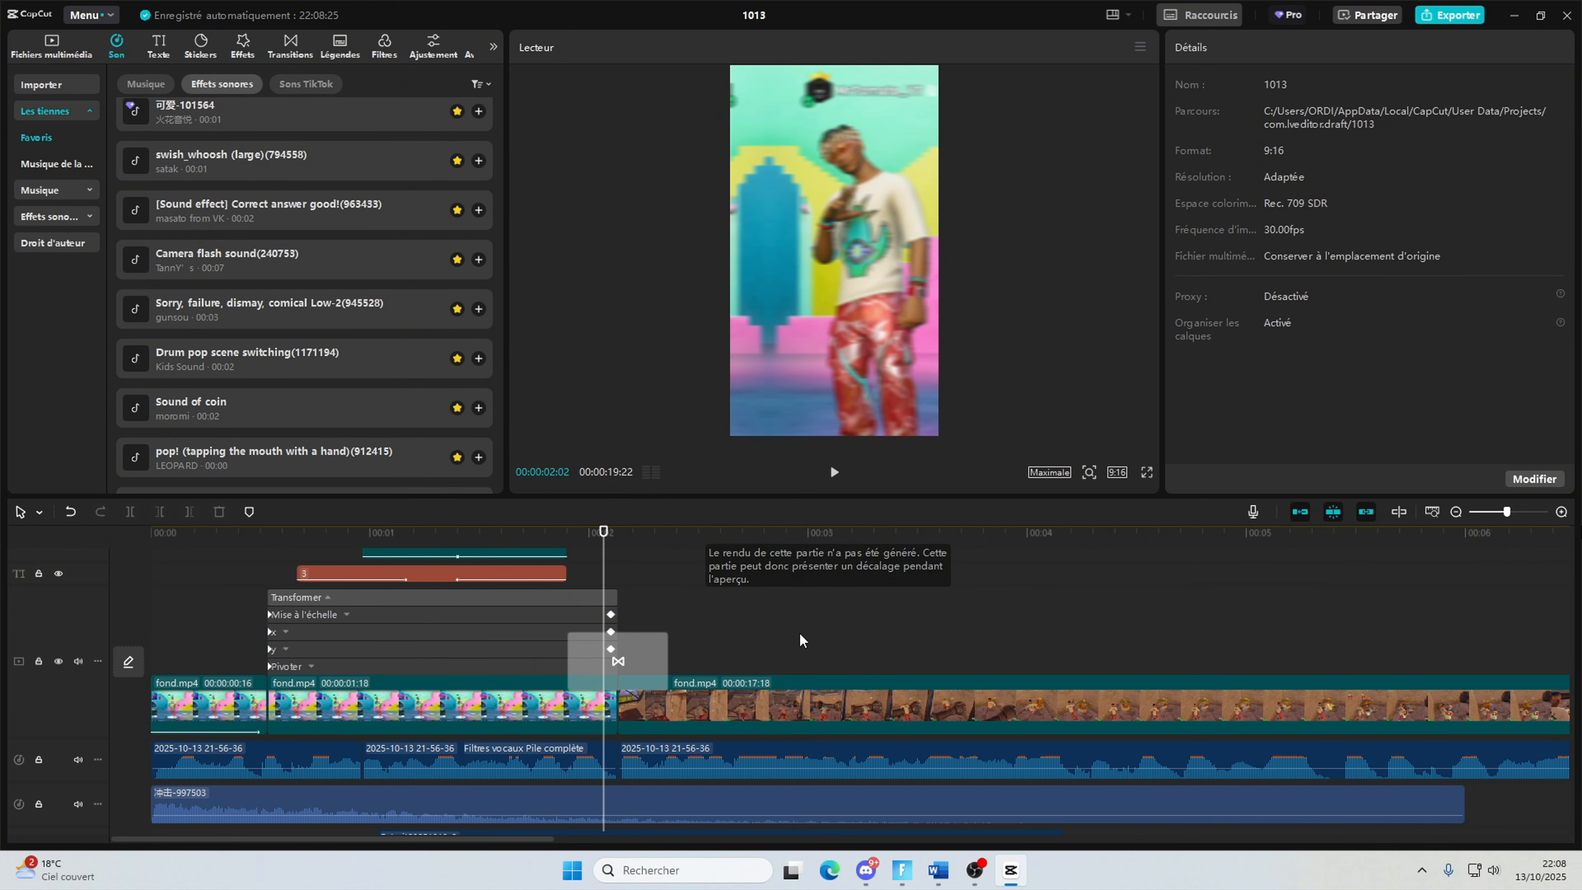
pyautogui.moveTo(604, 582); pyautogui.dragTo(151, 583)
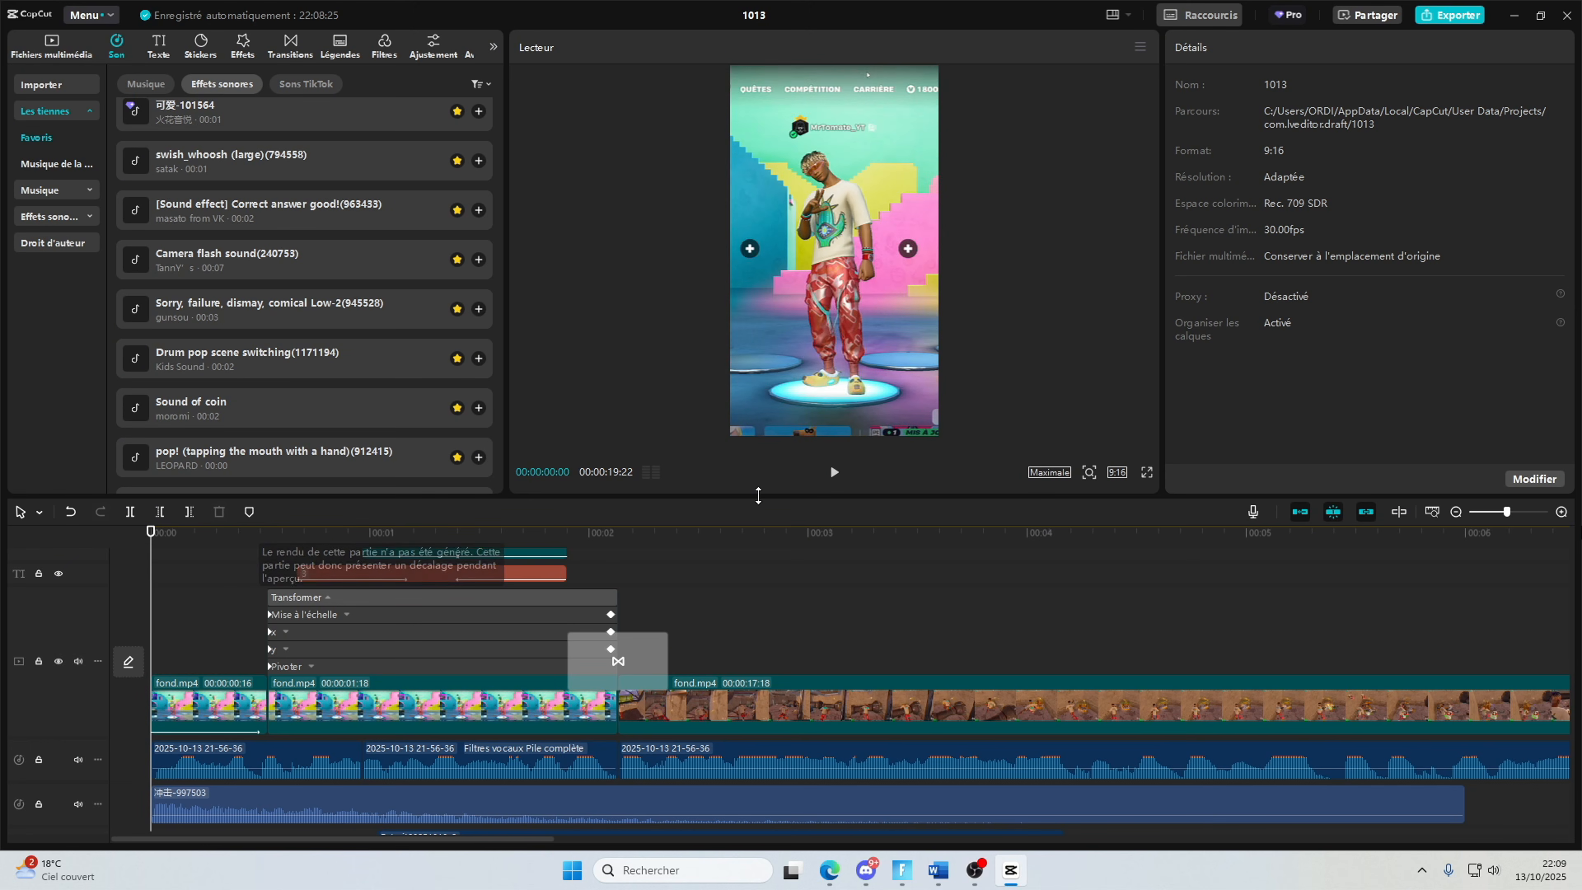
pyautogui.click(833, 472)
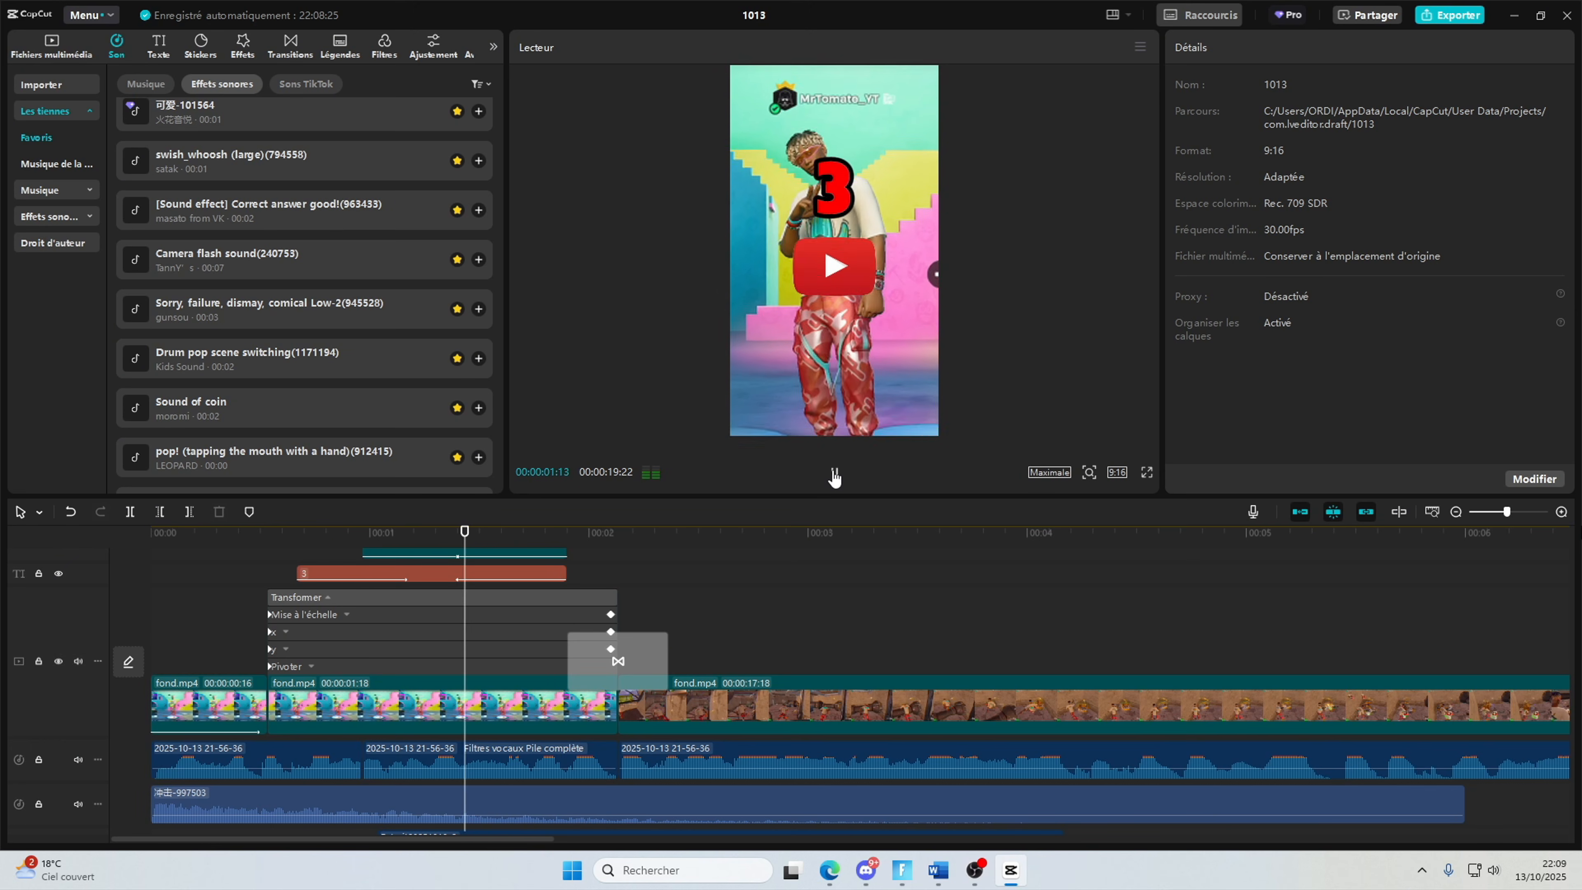
pyautogui.click(833, 472)
pyautogui.click(641, 592)
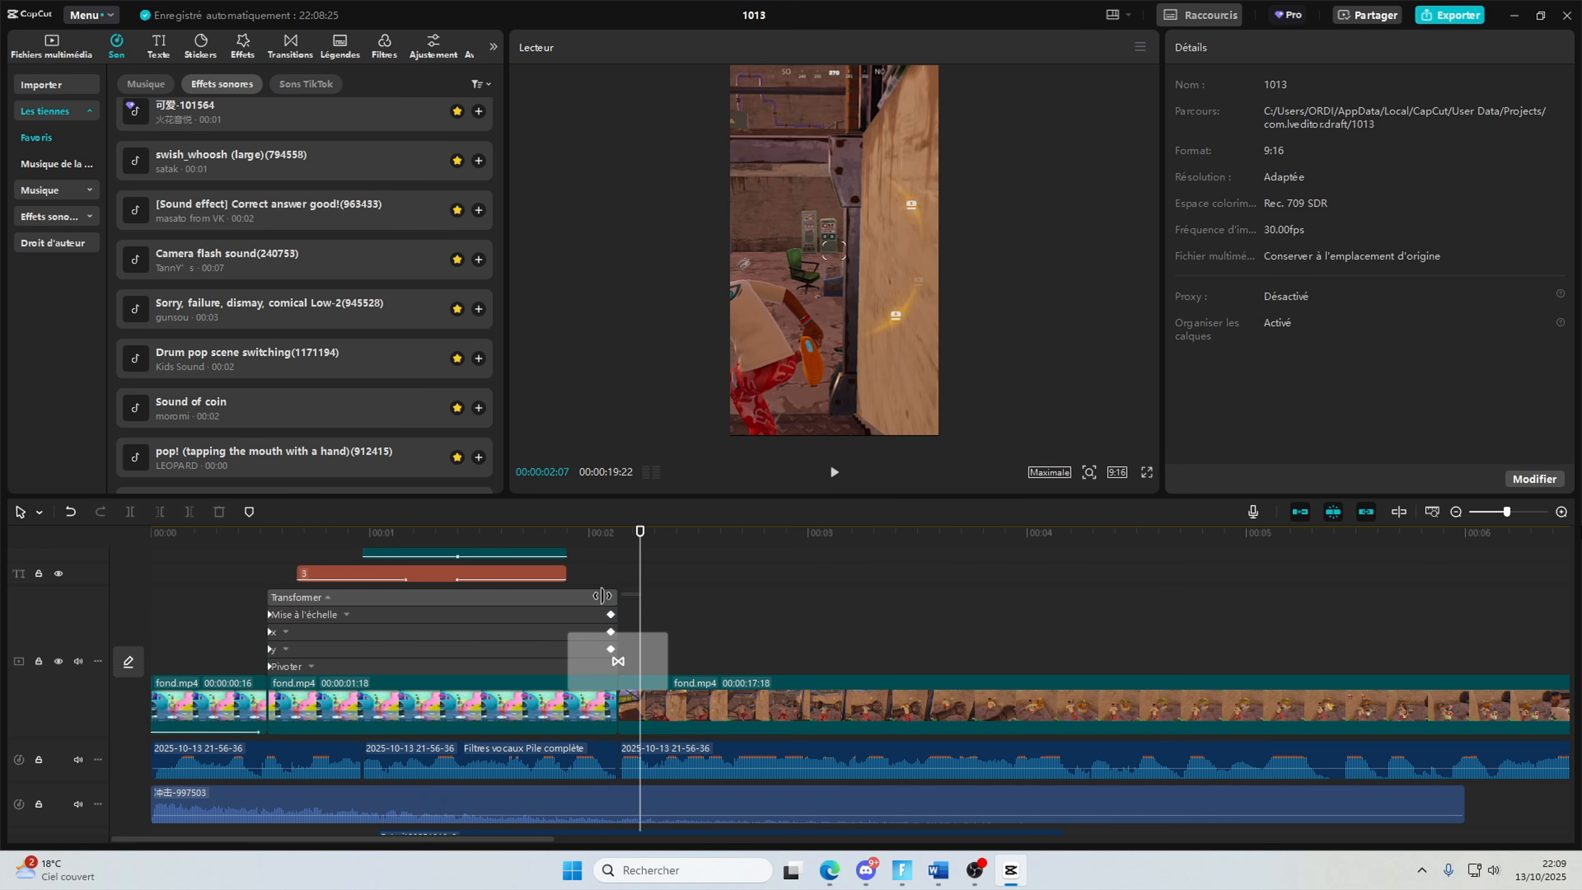
# Step: Play the gameplay and voice-over that follow the first transition
pyautogui.click(609, 597)
pyautogui.click(614, 545)
pyautogui.moveTo(853, 554); pyautogui.dragTo(408, 600)
pyautogui.click(836, 474)
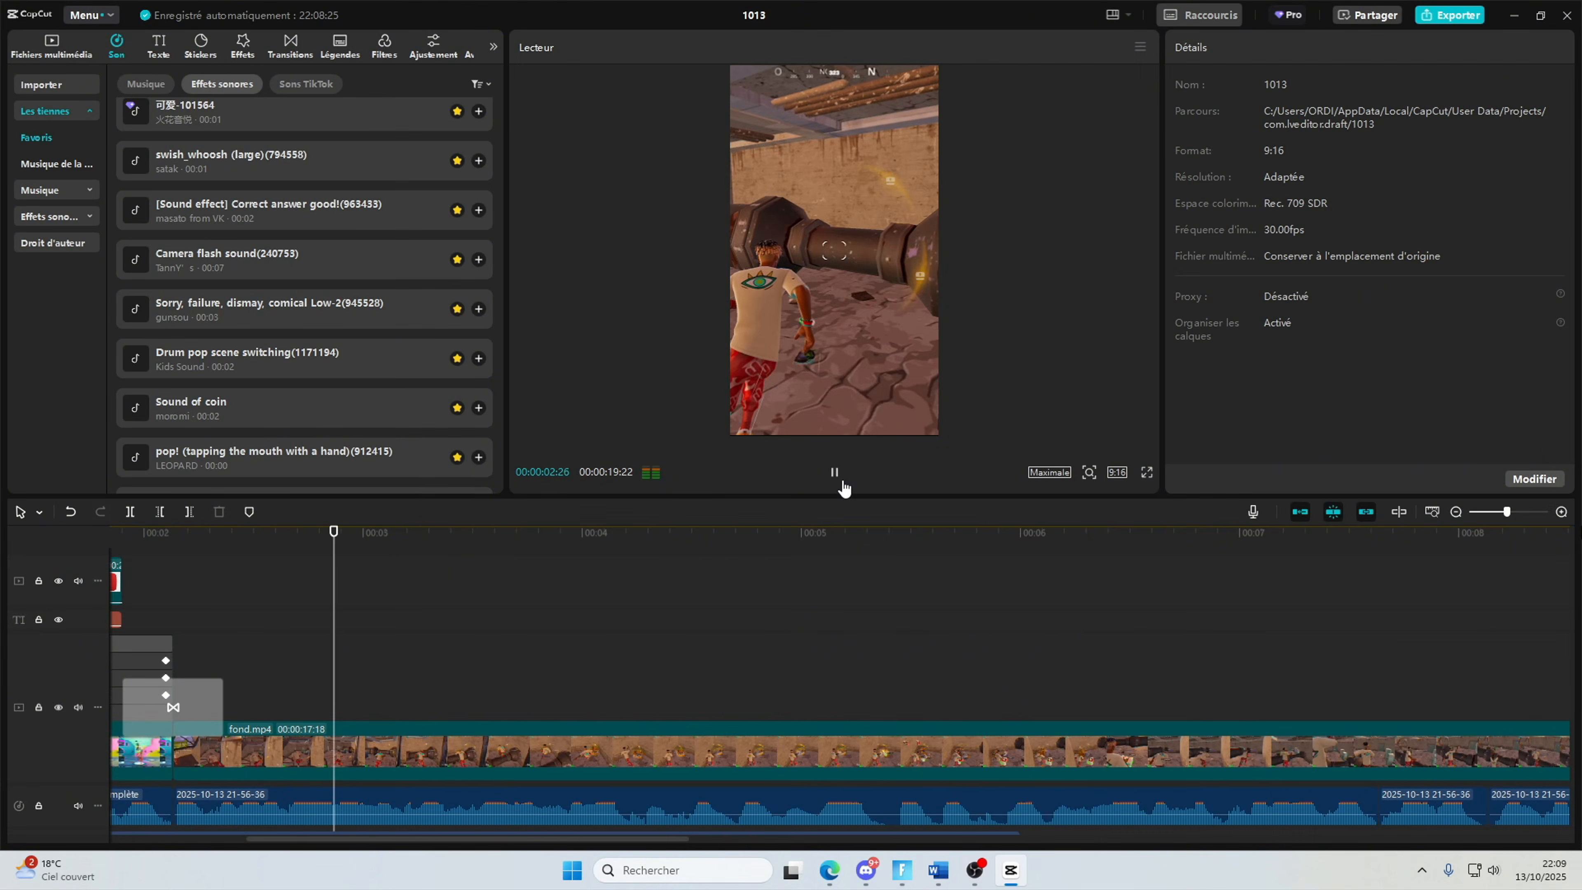
# Step: Switch to YouTube in the browser, search for "mydrox" and open the Mydrox channel page
pyautogui.hotkey('alt', 'Tab')
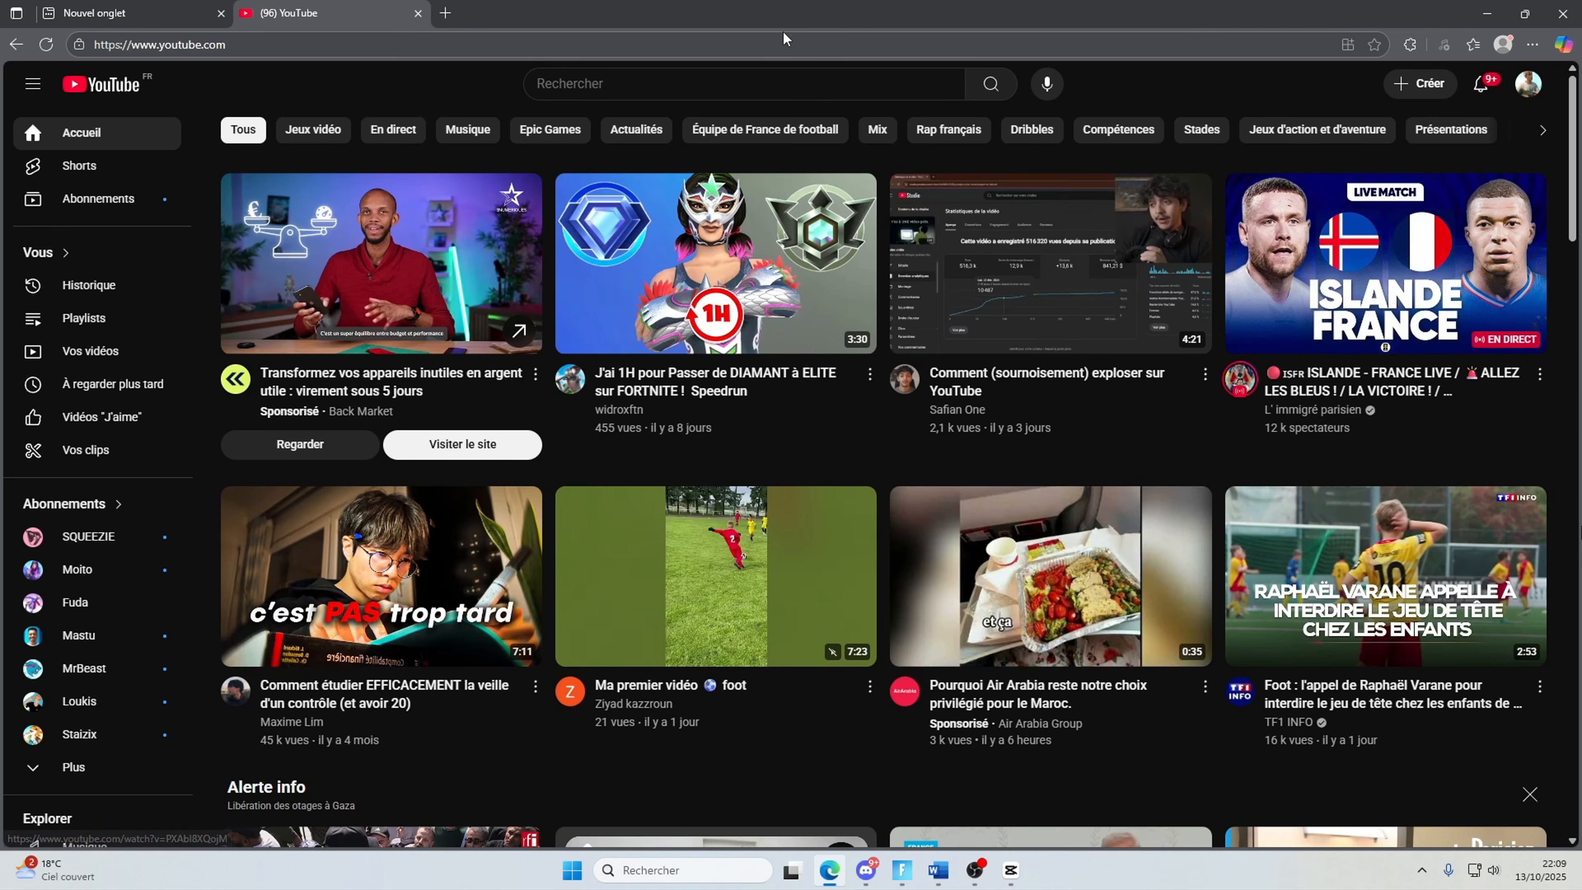
pyautogui.click(682, 74)
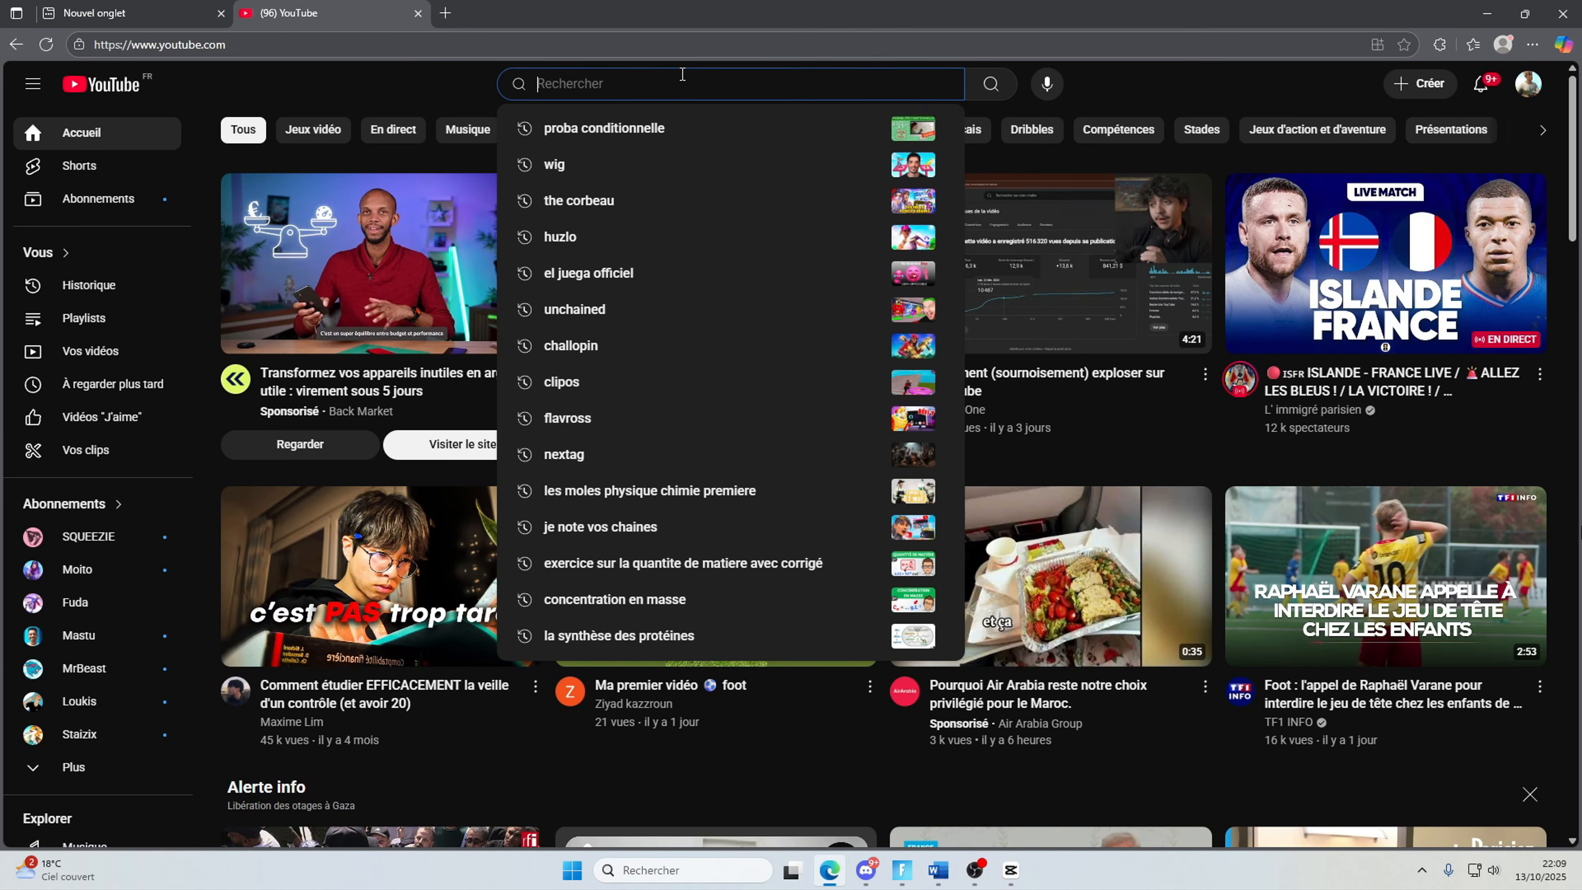
pyautogui.write('mydrox')
pyautogui.press('Return')
pyautogui.click(561, 209)
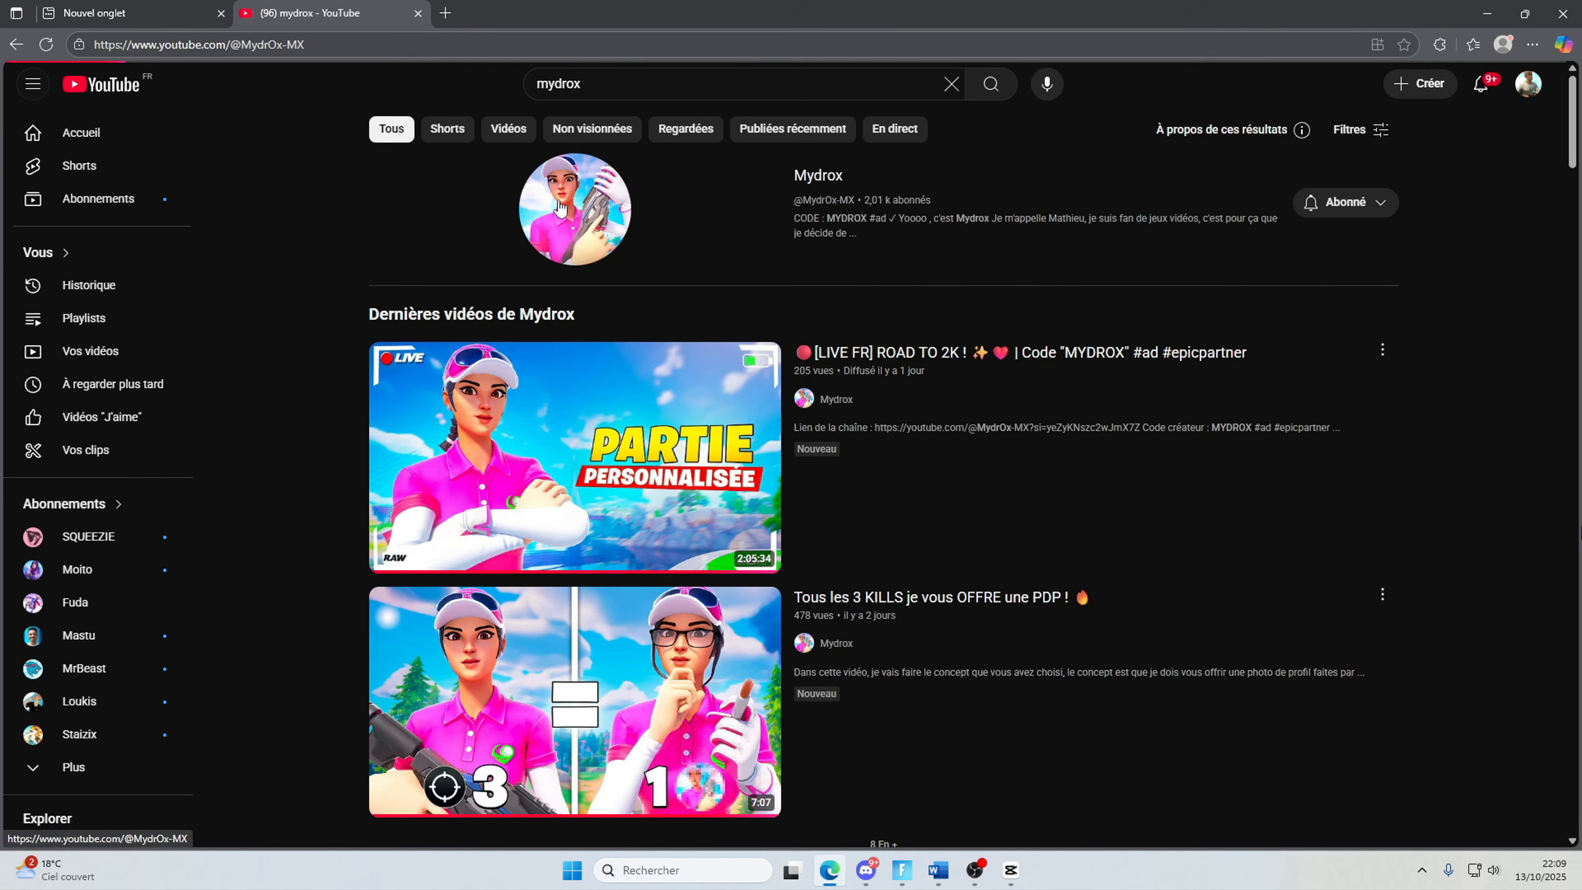
# Step: Show the Mydrox channel page full screen and take a screenshot of its header and video rows
pyautogui.press('F11')
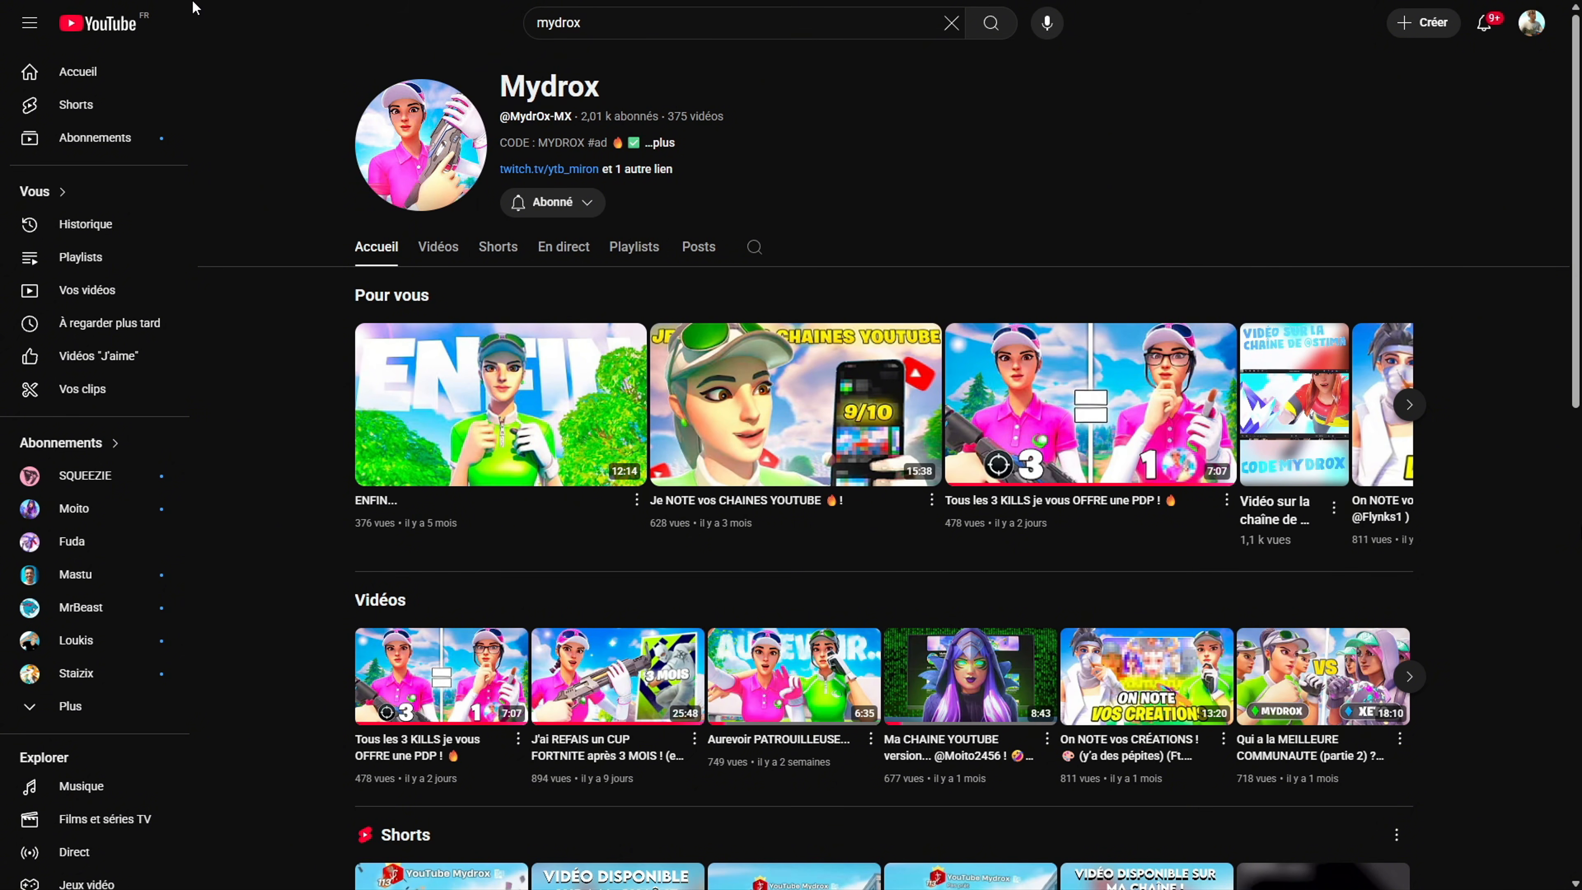
pyautogui.press('super+shift+s')
pyautogui.moveTo(187, 2); pyautogui.dragTo(1550, 808)
pyautogui.moveTo(488, 66)
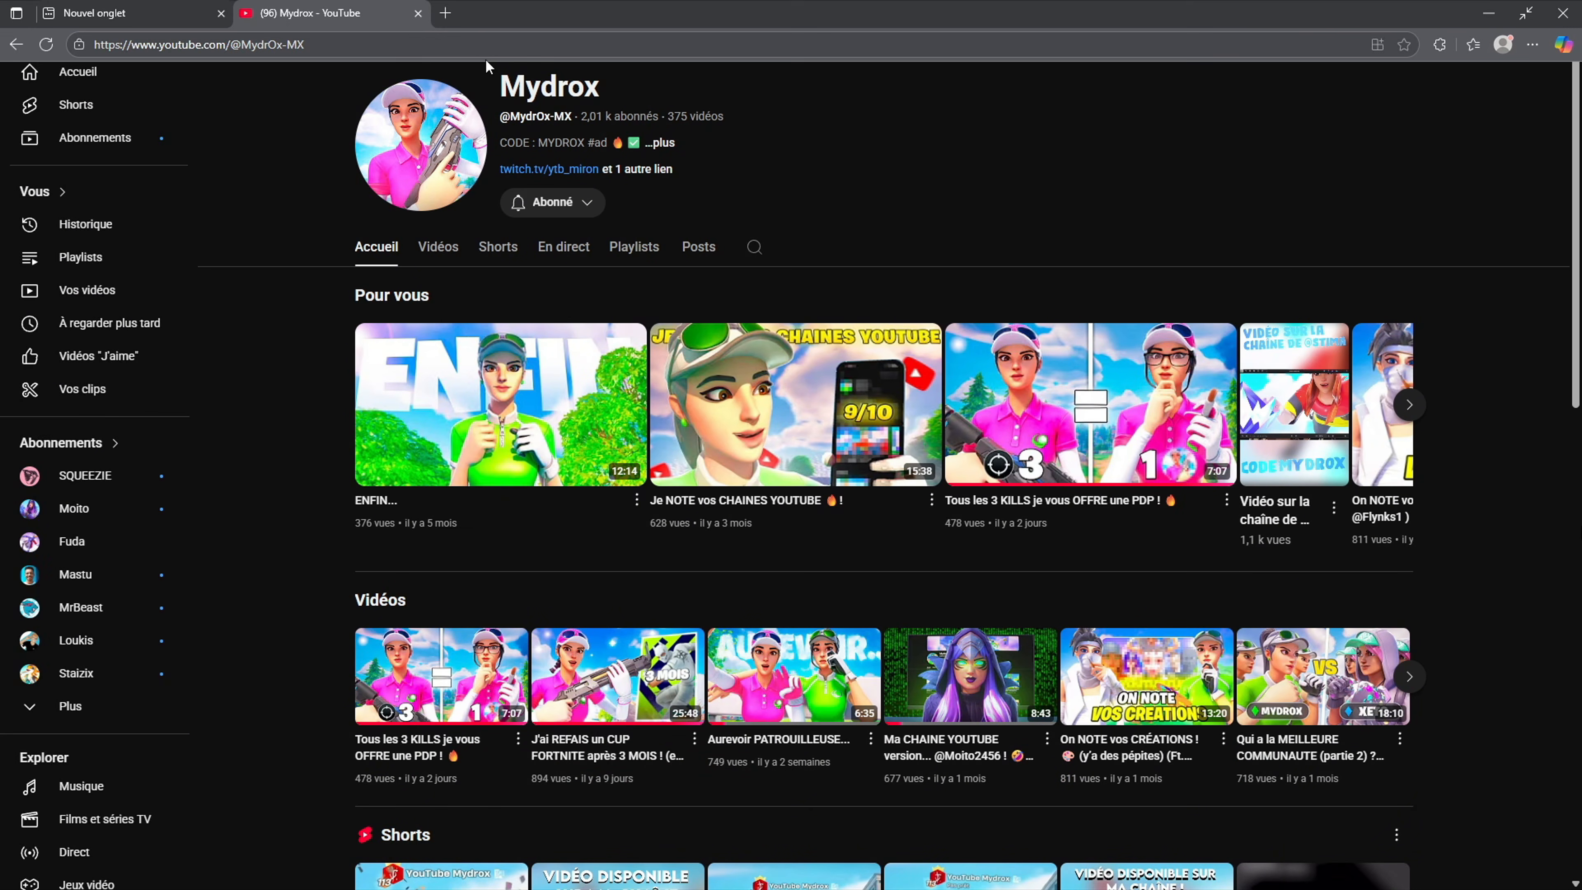
# Step: Search YouTube for "yayany" and open the YayaNy channel page
pyautogui.click(548, 84)
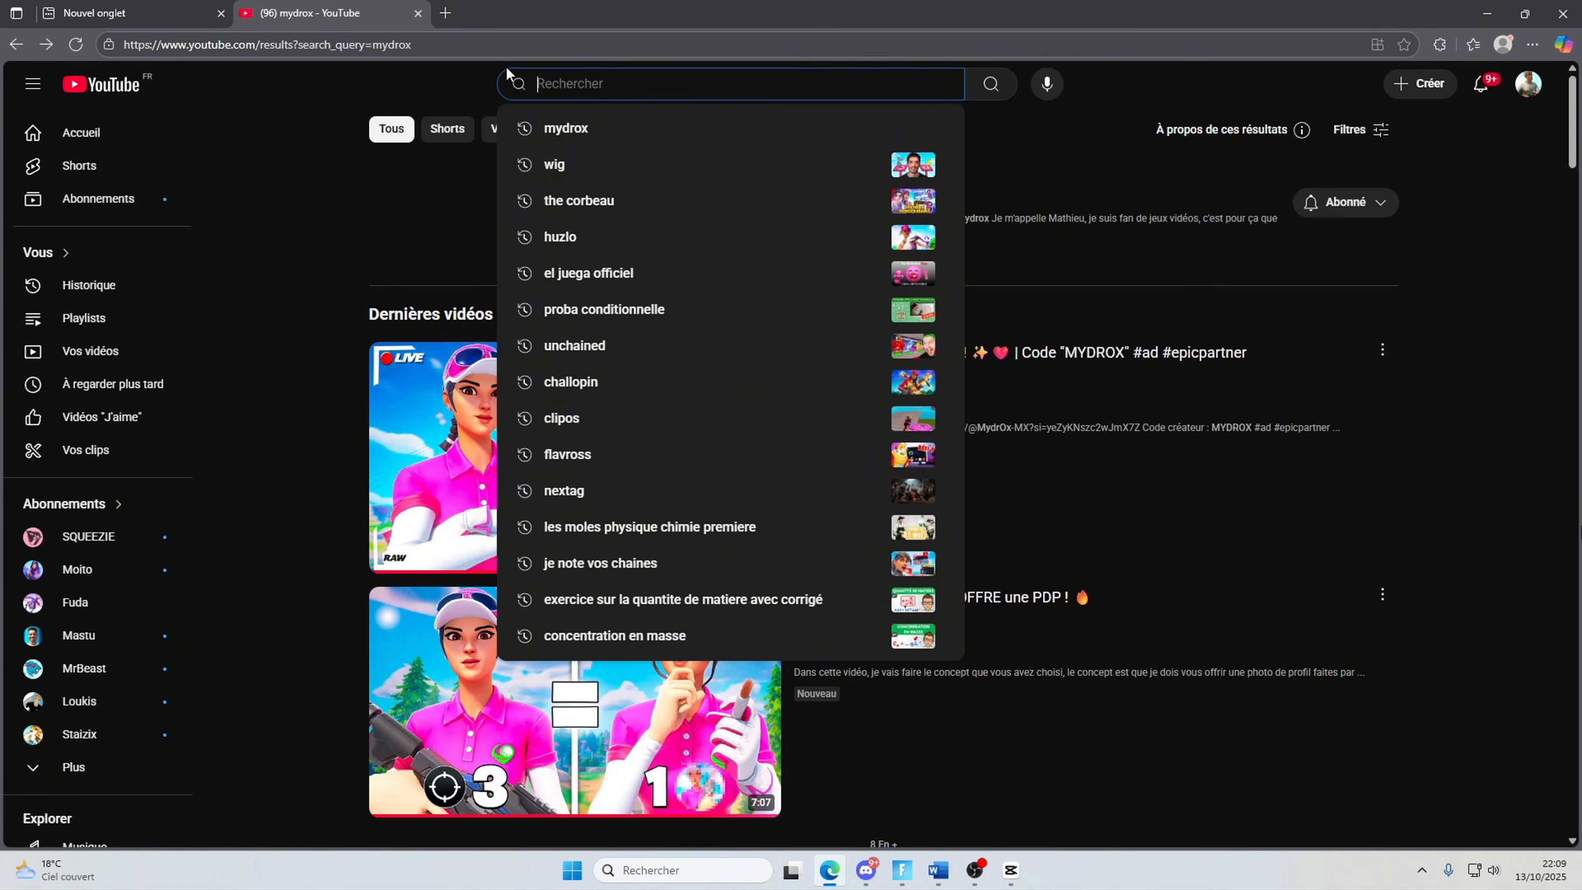
pyautogui.write('yayany')
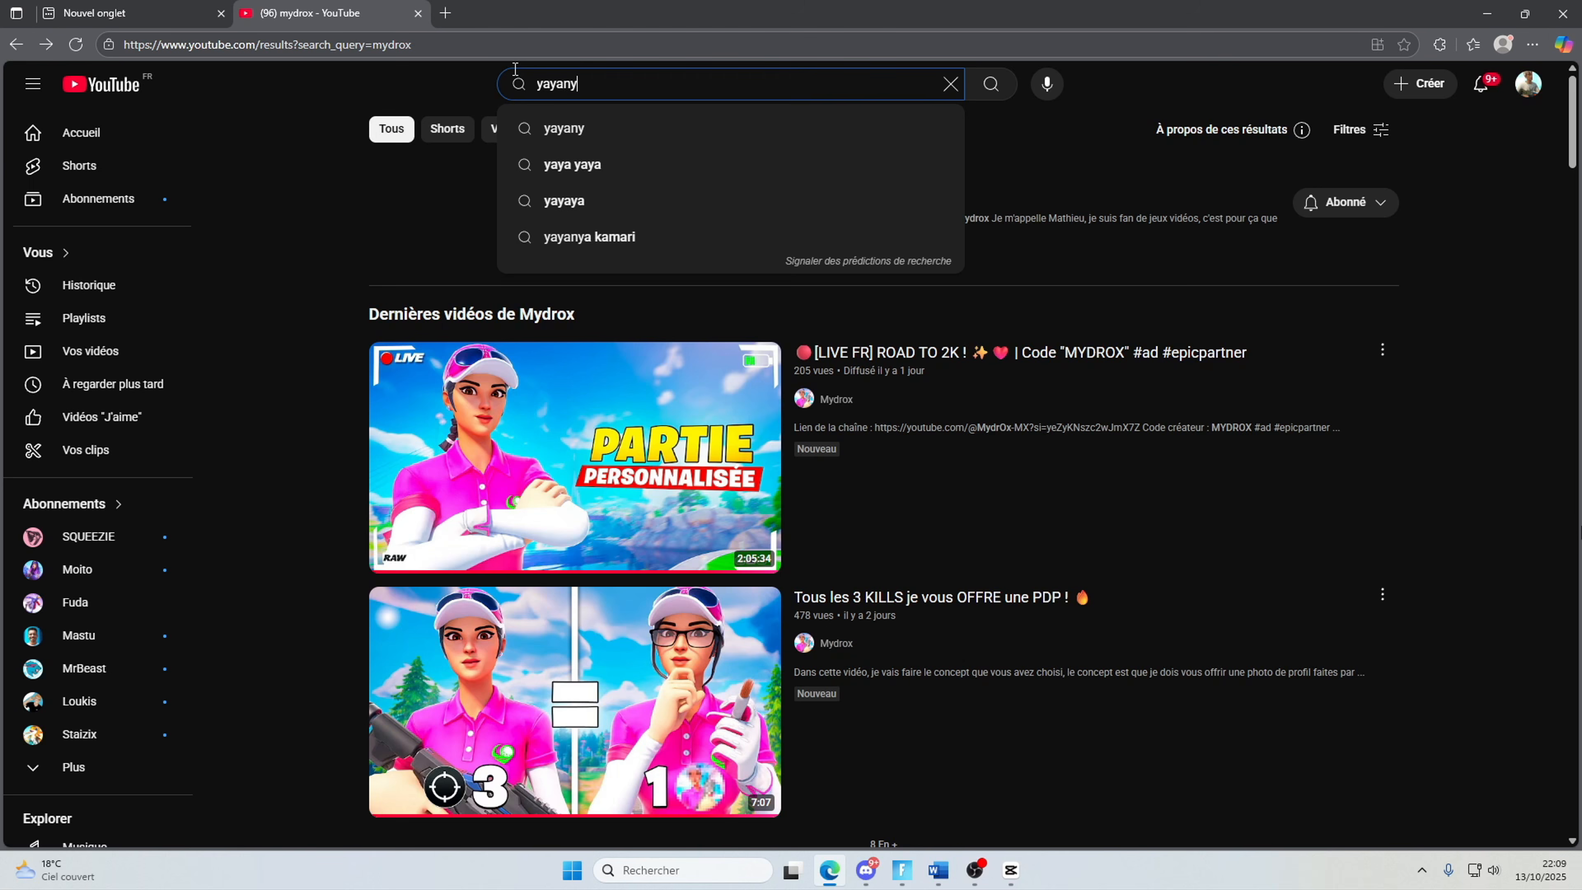
pyautogui.press('Return')
pyautogui.click(609, 157)
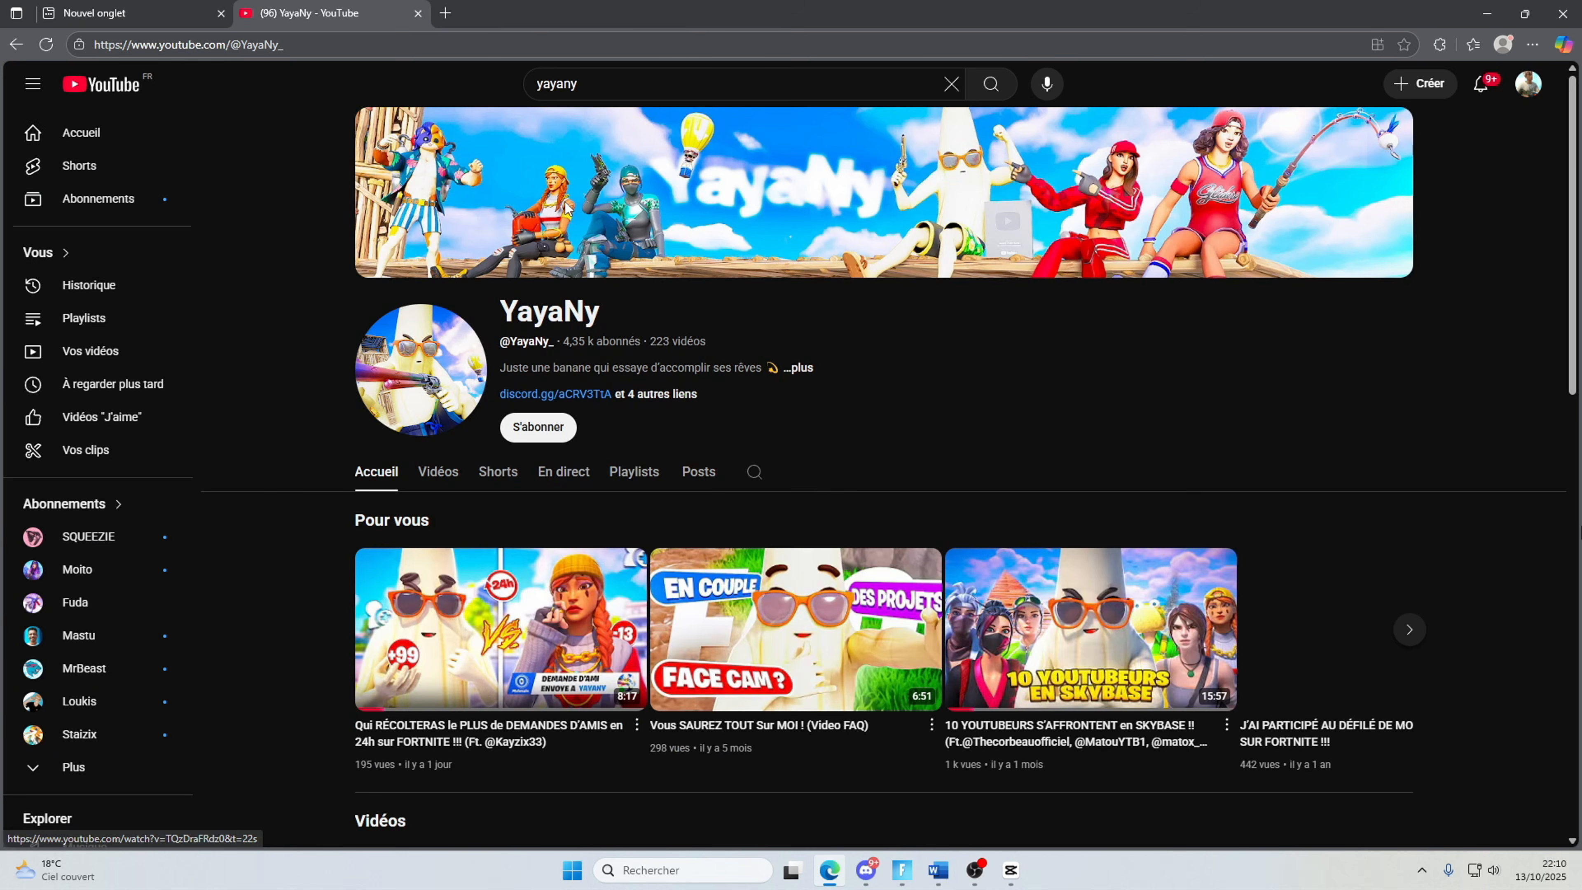
# Step: Take a full-screen screenshot of the YayaNy channel page and switch back to CapCut
pyautogui.press('F11')
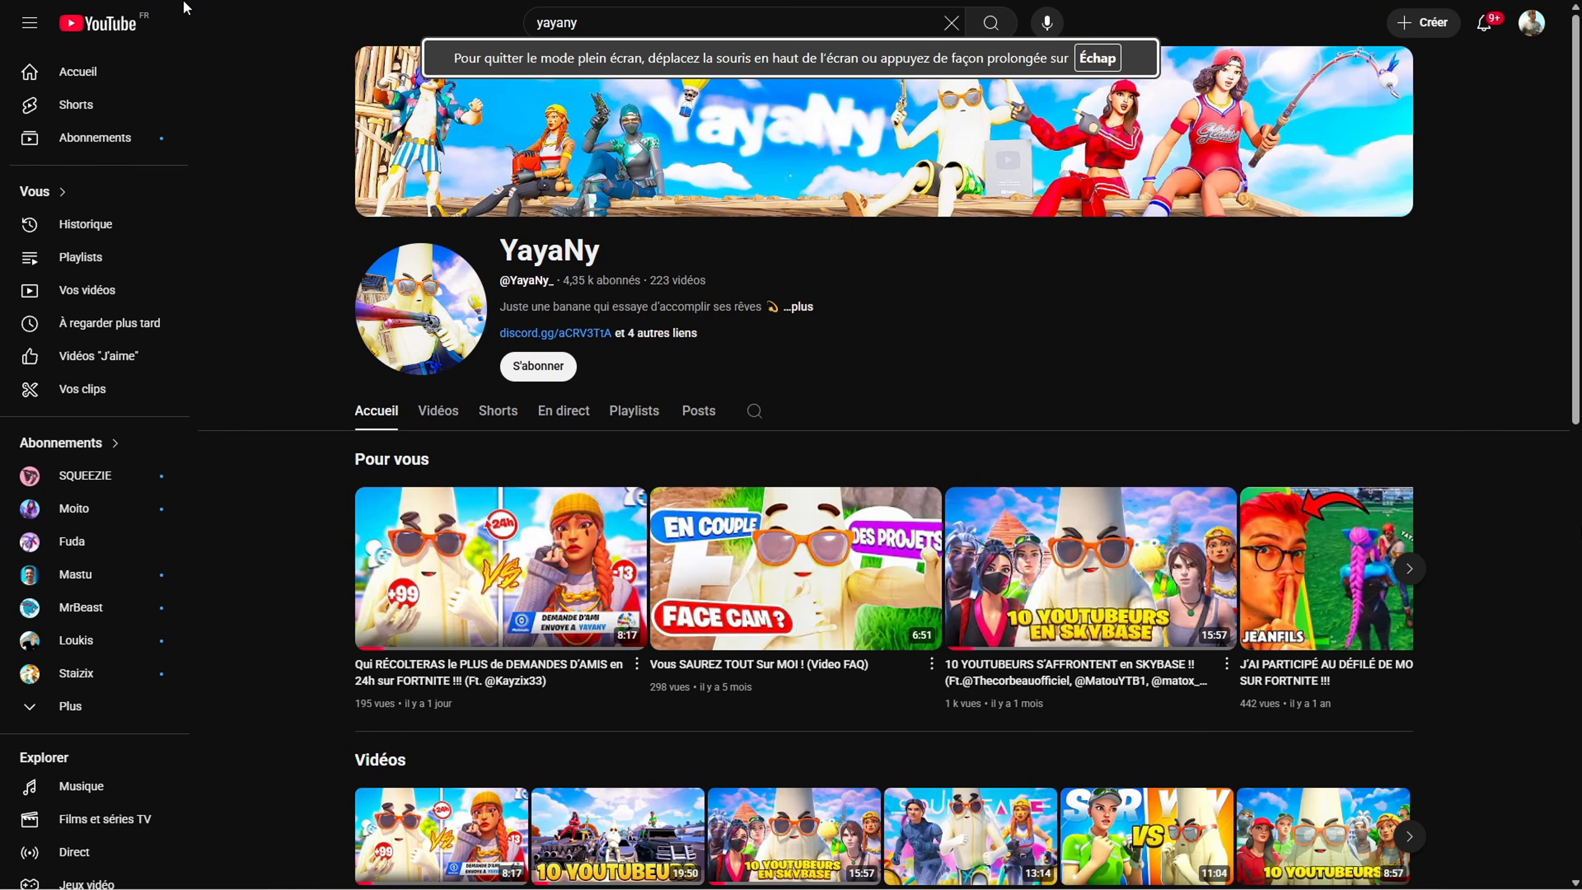
pyautogui.press('F11')
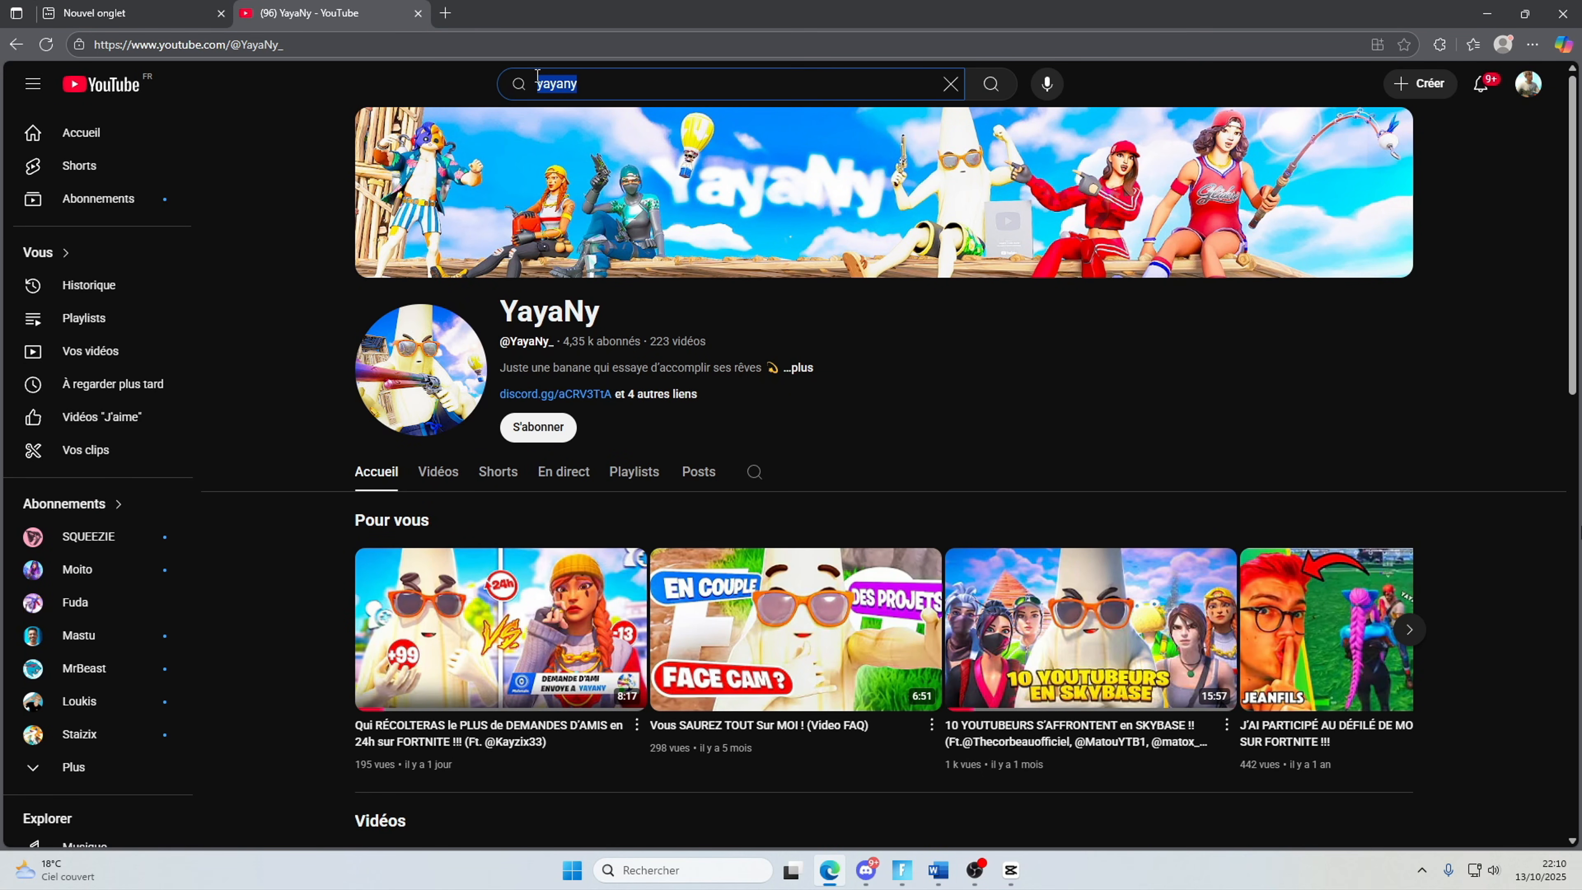
pyautogui.click(1487, 14)
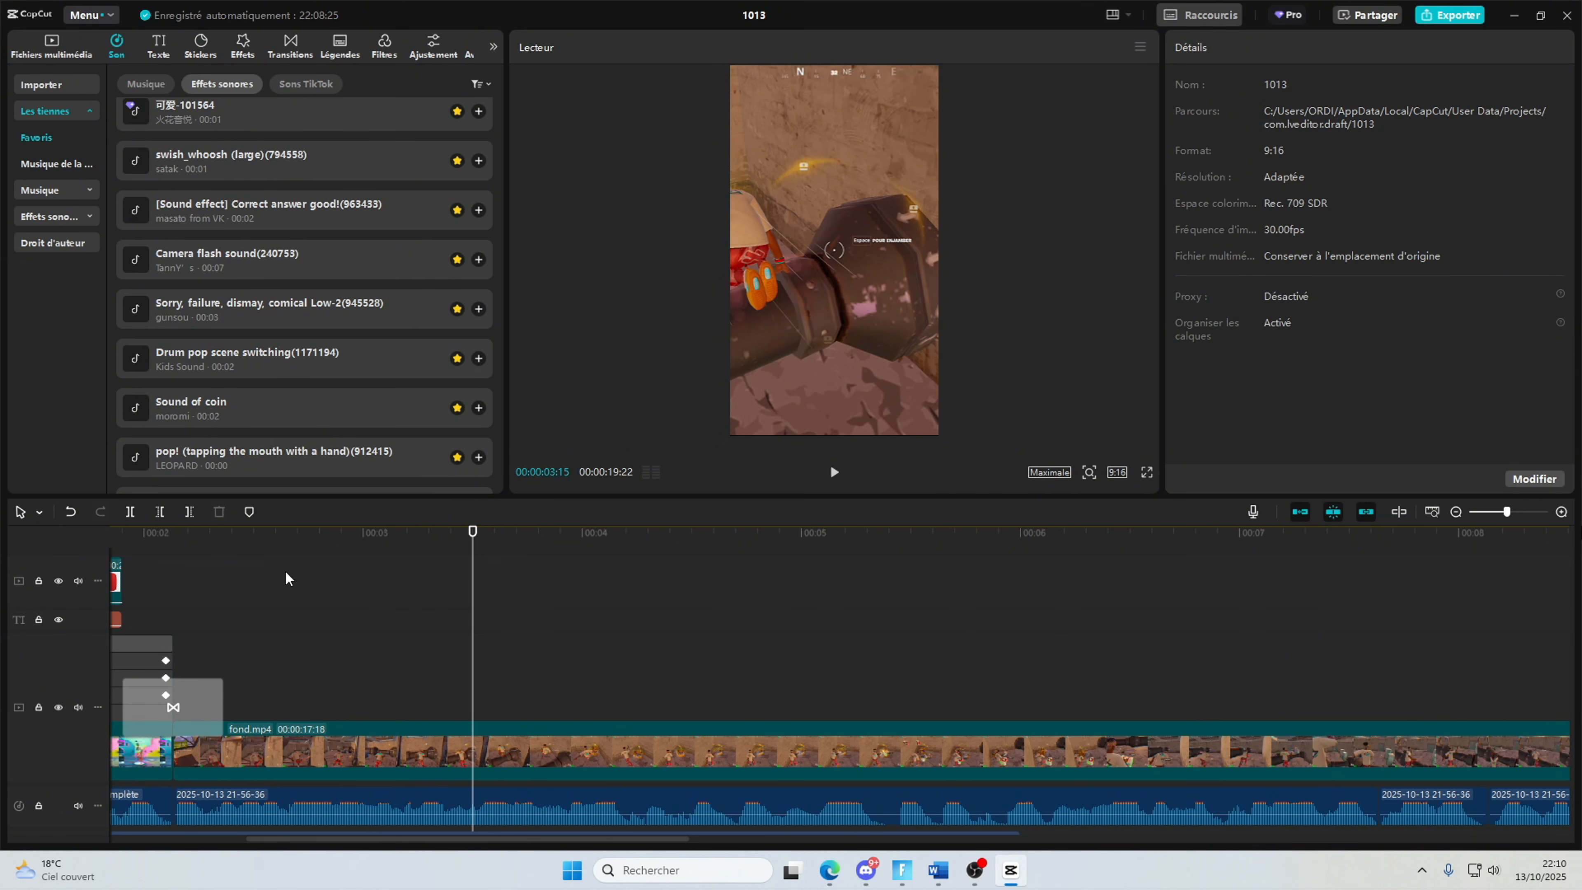
# Step: Overlay the Mydrox channel screenshot on the gameplay at 00:00:03:02, shortened to about 1 second and scaled to 82%
pyautogui.scroll(1, 286, 579)
pyautogui.click(239, 559)
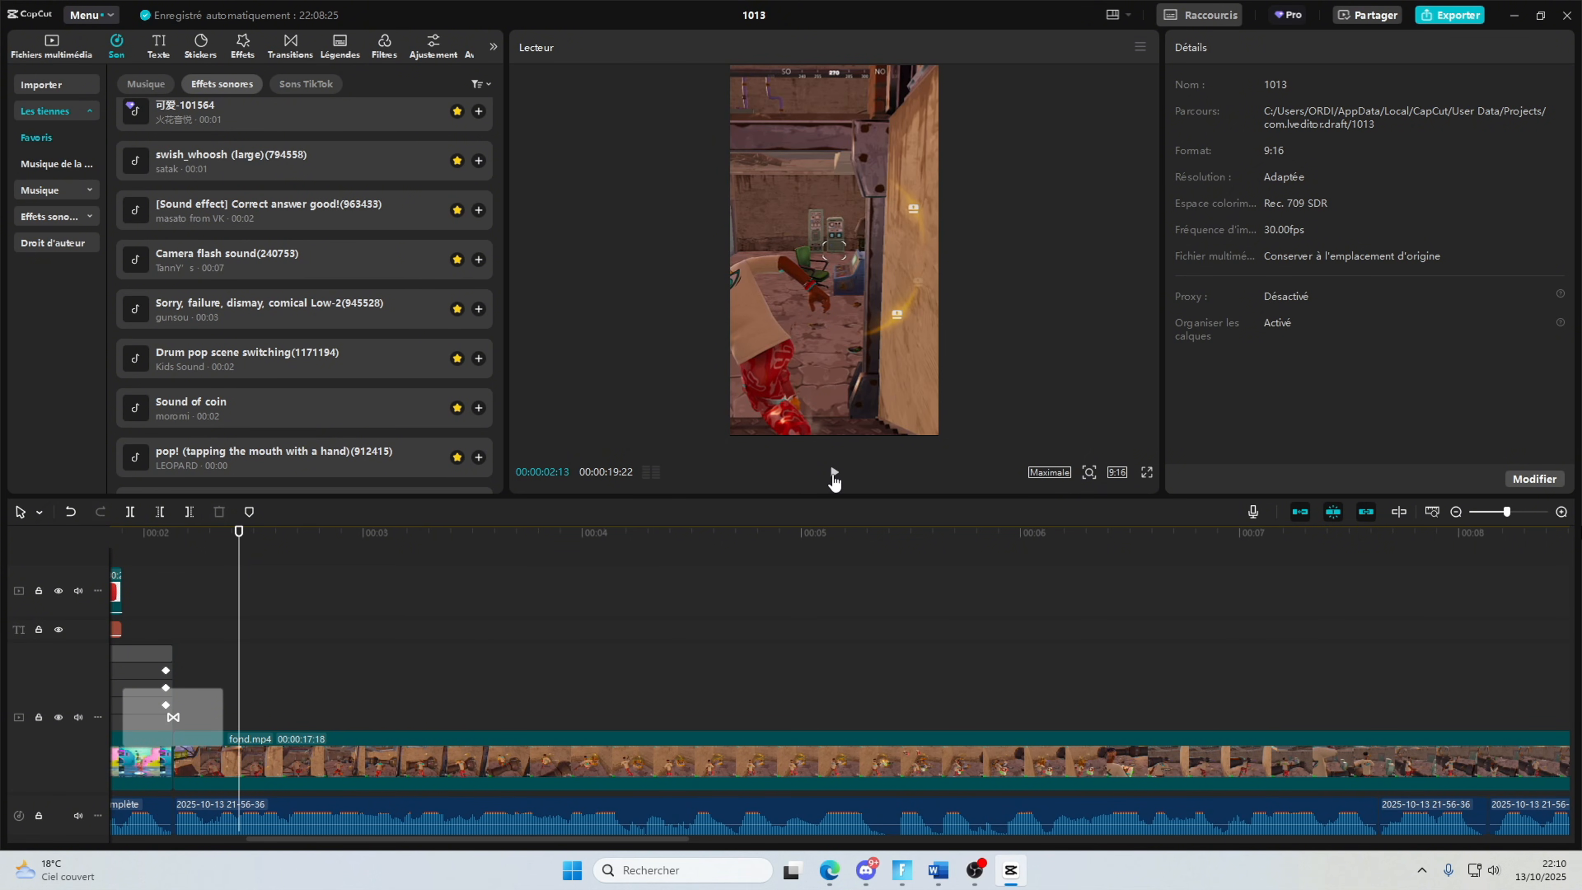
pyautogui.click(833, 471)
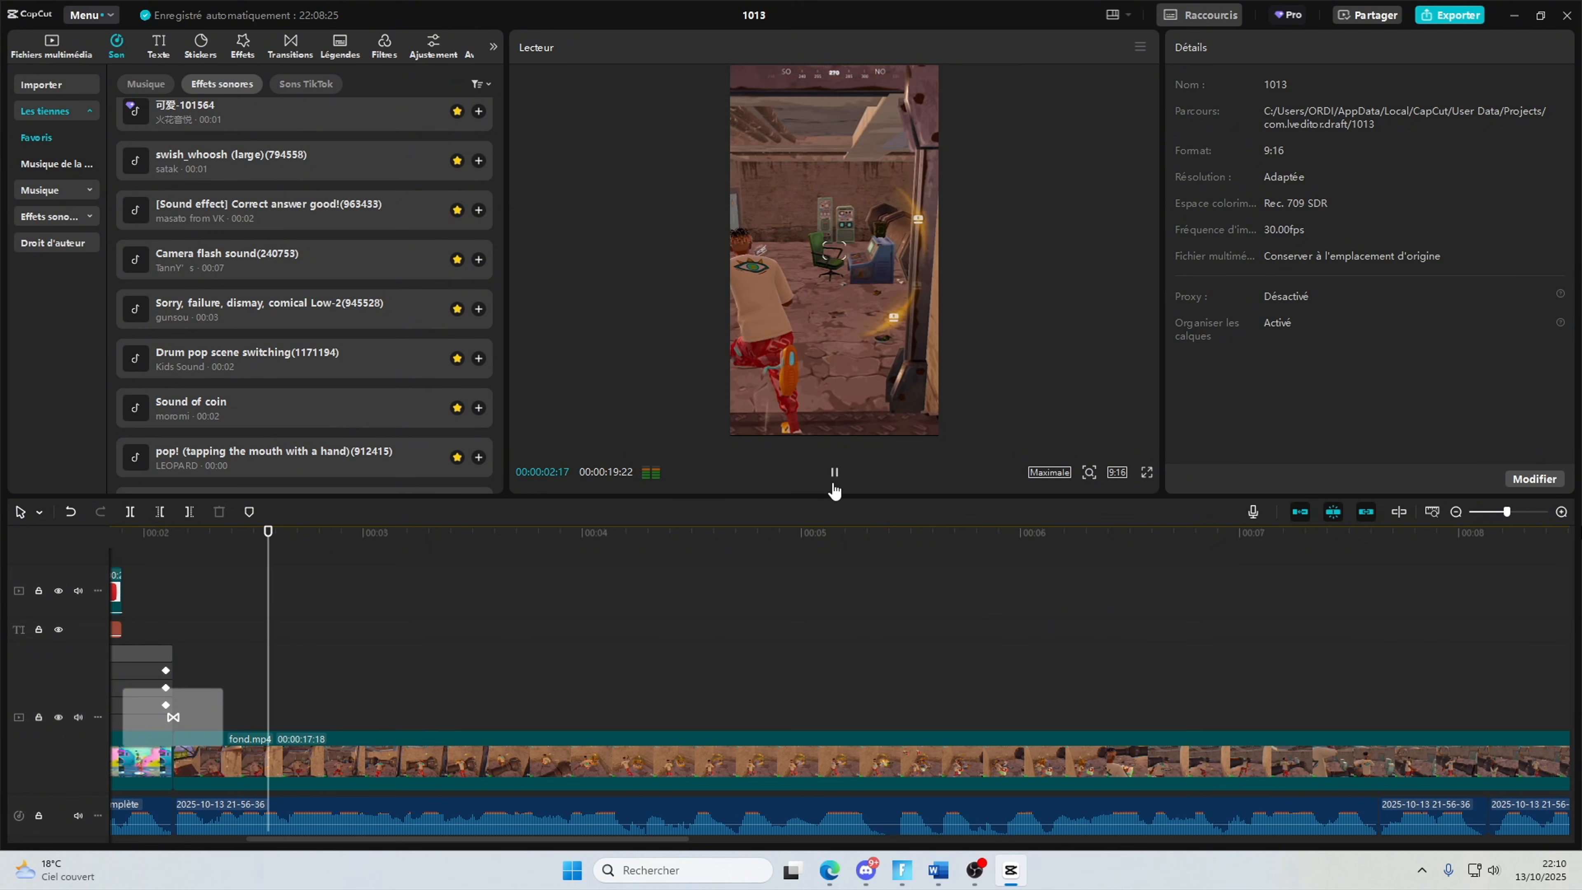
pyautogui.click(833, 472)
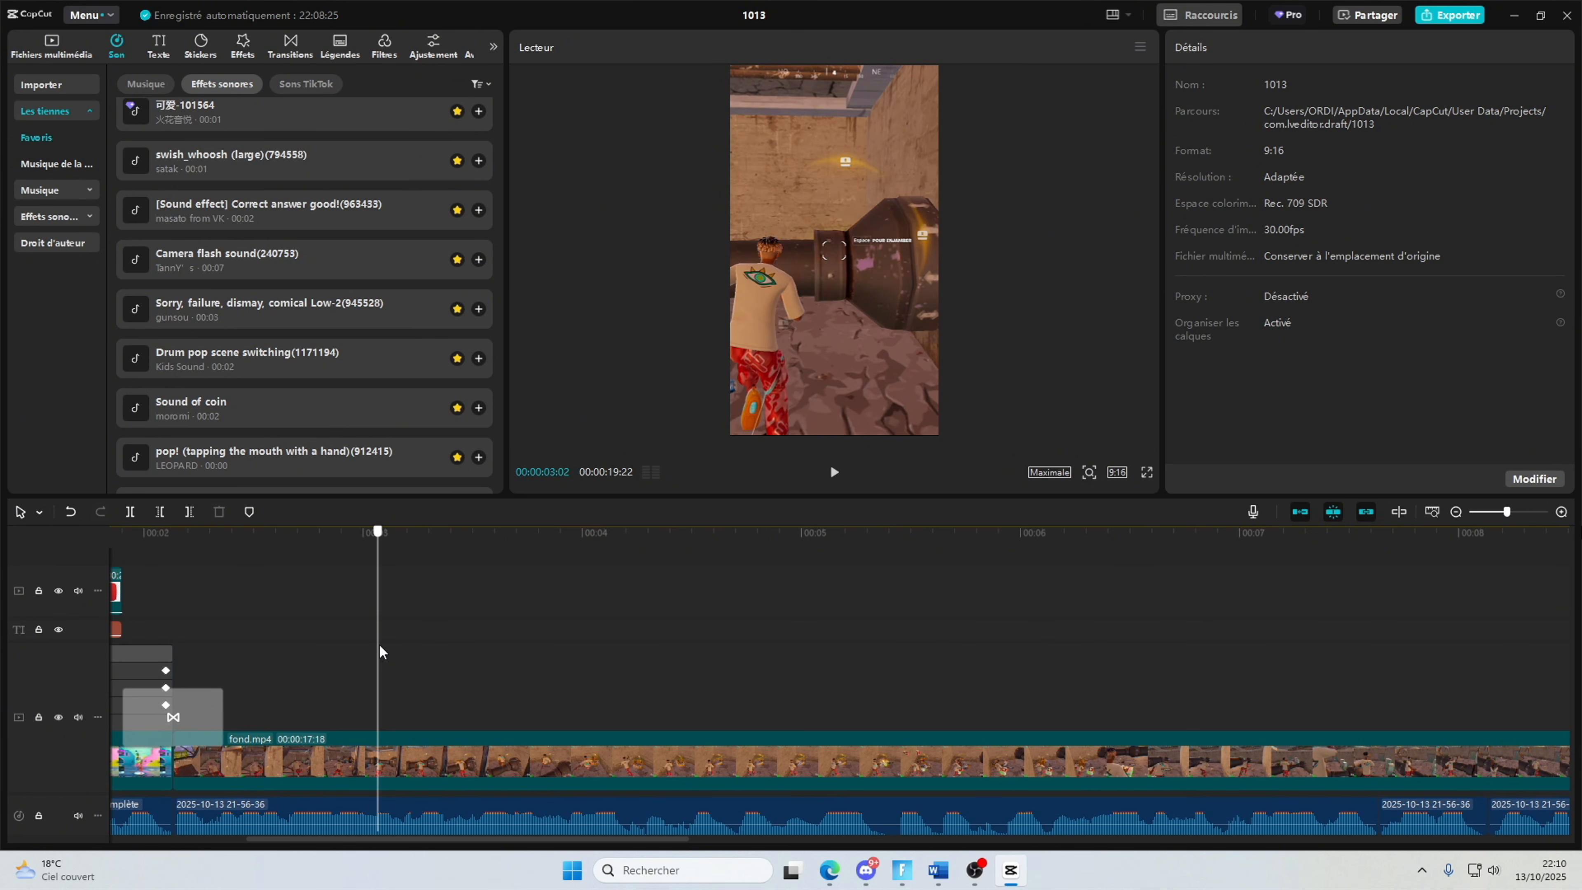
pyautogui.click(62, 41)
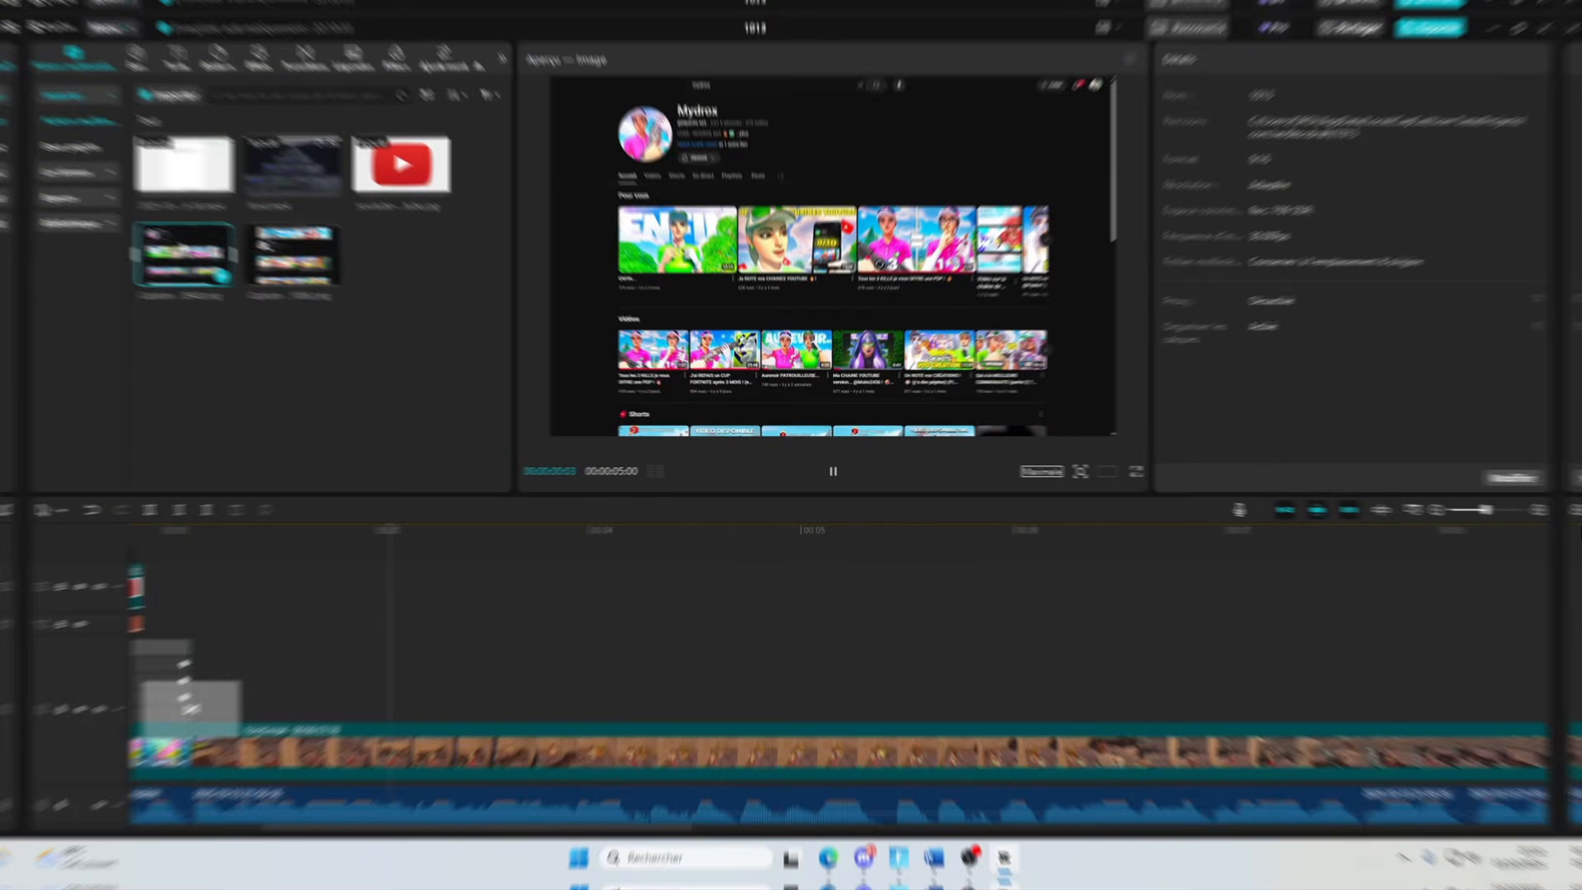
pyautogui.moveTo(166, 249); pyautogui.dragTo(373, 616)
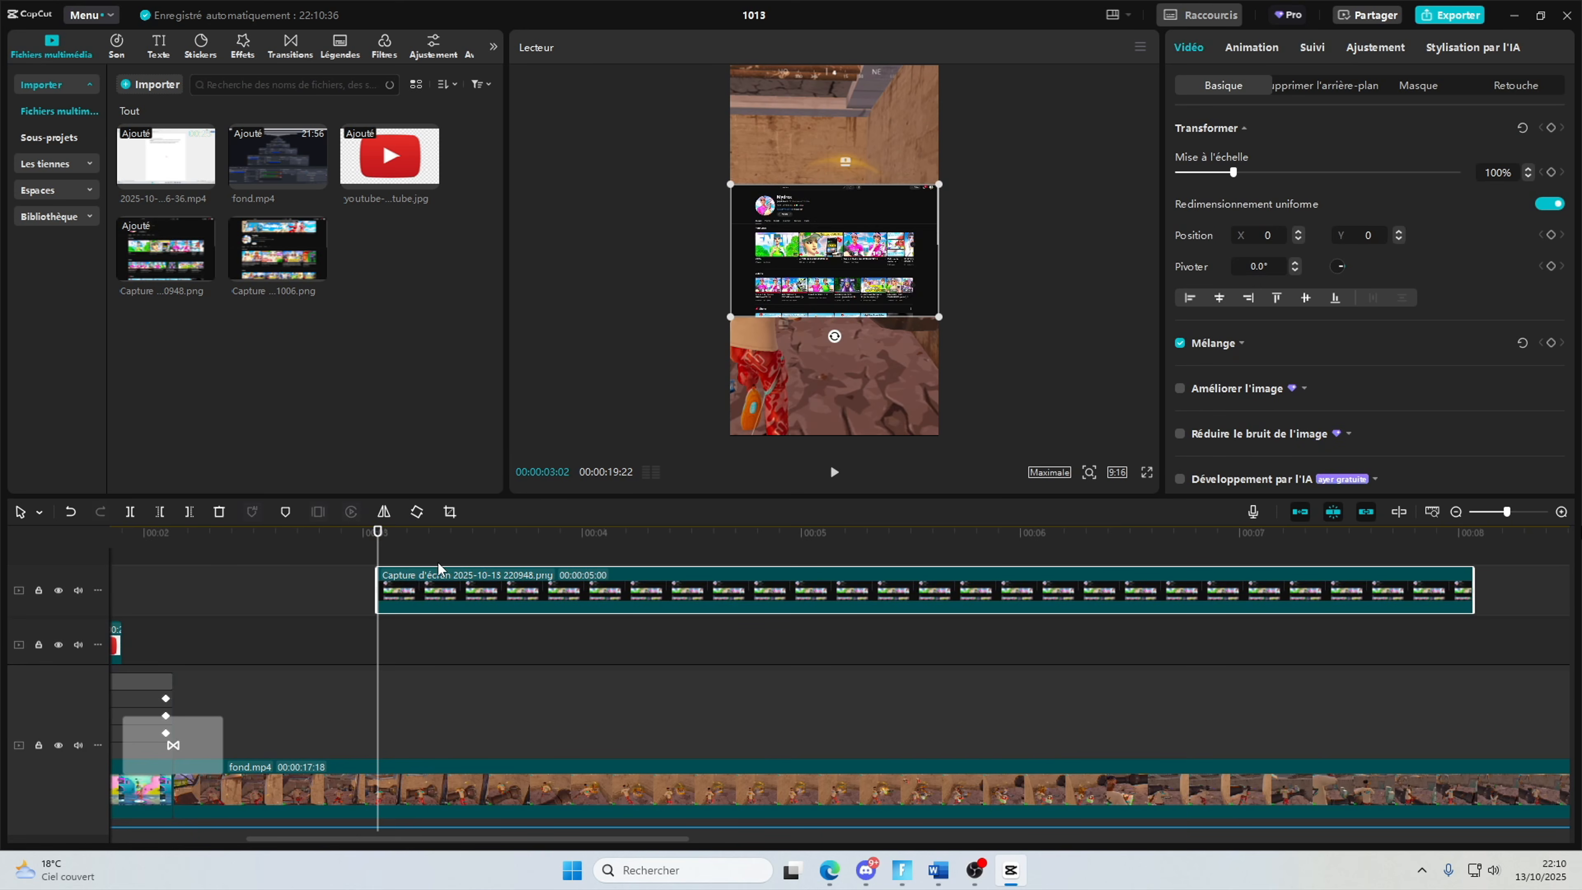
pyautogui.moveTo(938, 316); pyautogui.dragTo(919, 305)
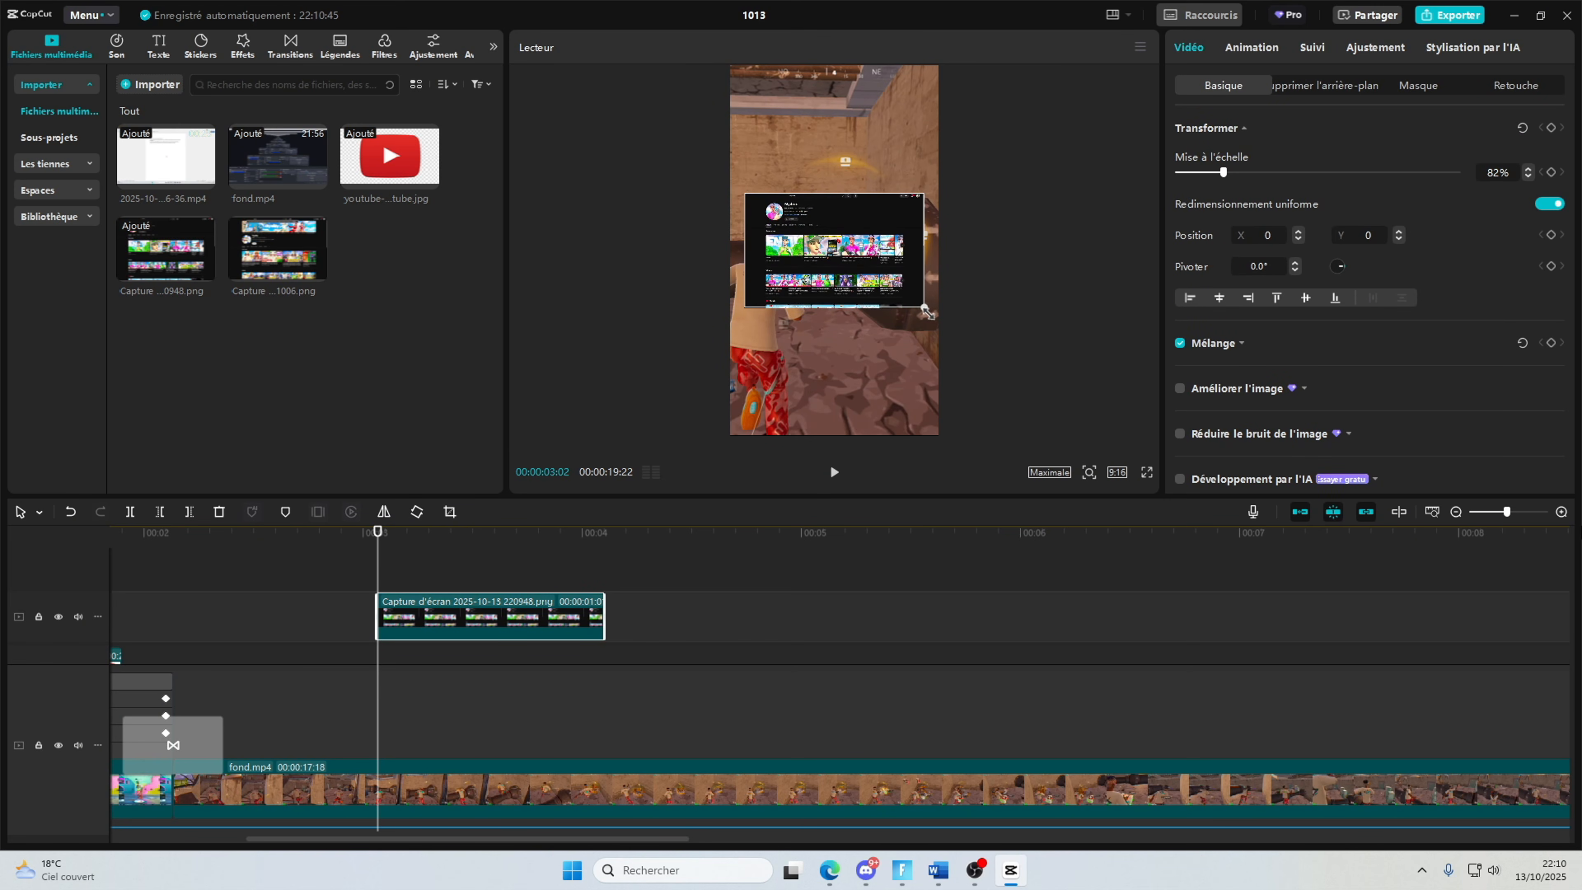
# Step: Give the Mydrox screenshot the "Déplier" intro animation and the slide-left exit animation, 0.5 s each
pyautogui.click(1252, 47)
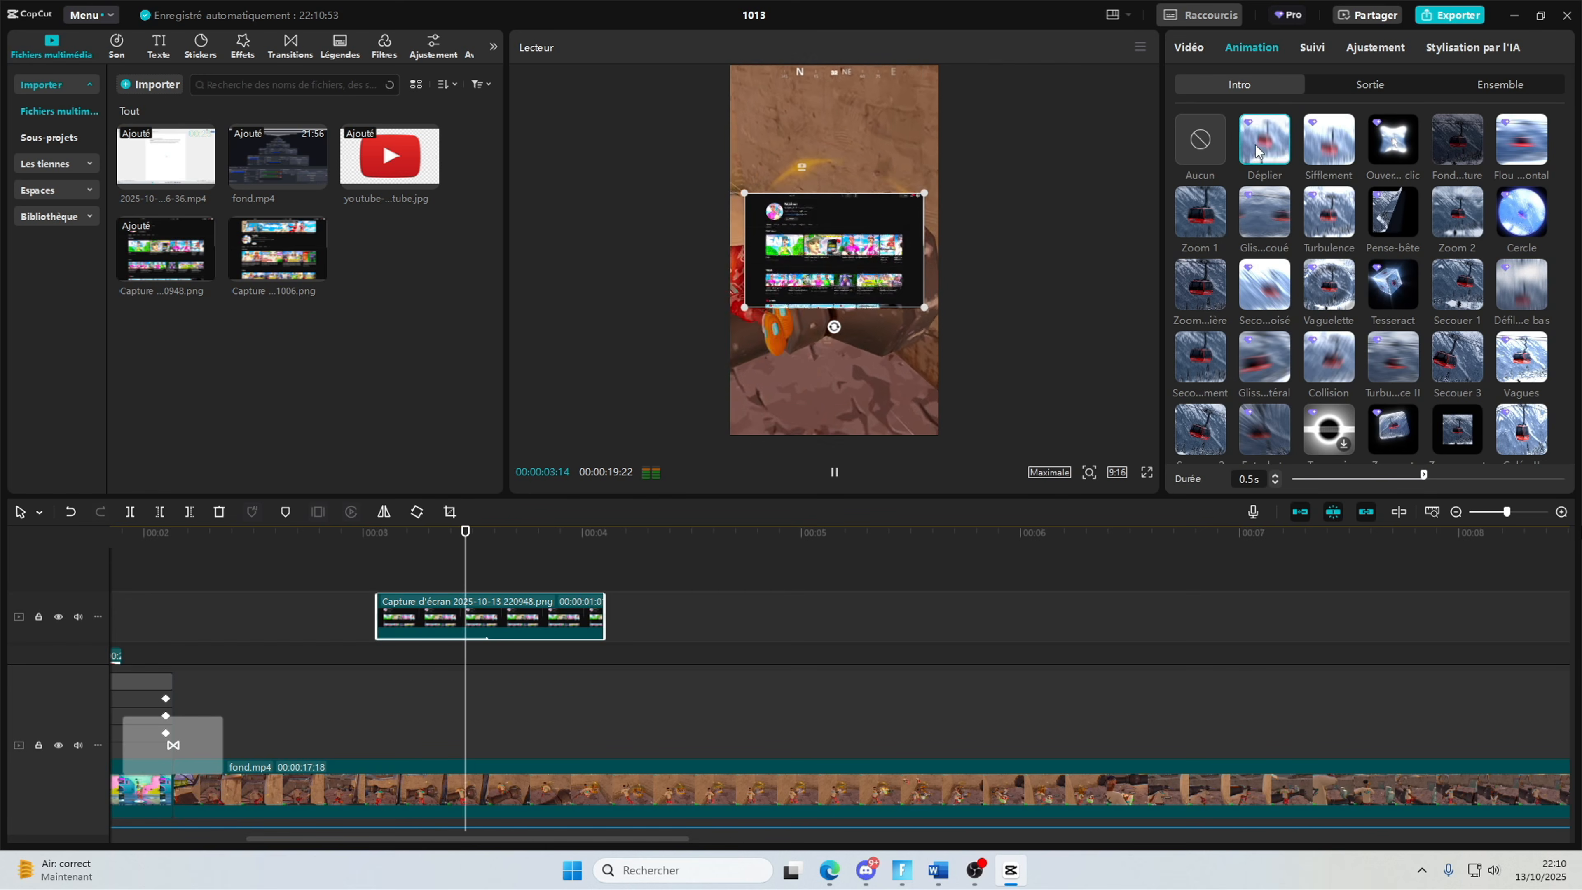
pyautogui.click(1370, 84)
pyautogui.click(1470, 366)
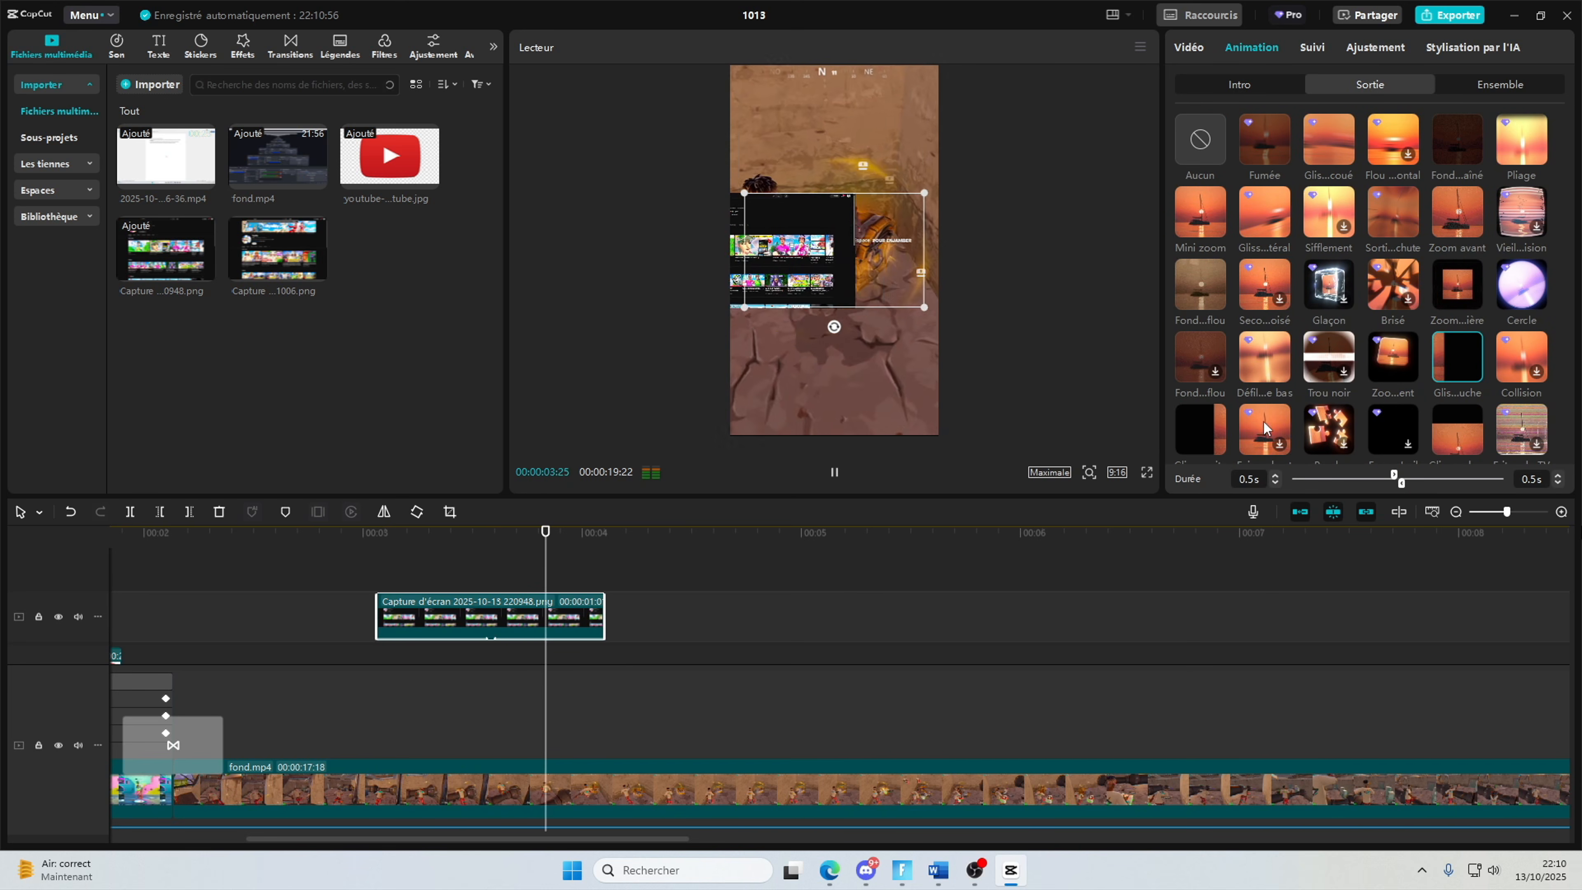
# Step: Audition favourite sound effects and add "Camera flash sound" at 00:00:03:02, where the Mydrox screenshot appears
pyautogui.click(380, 589)
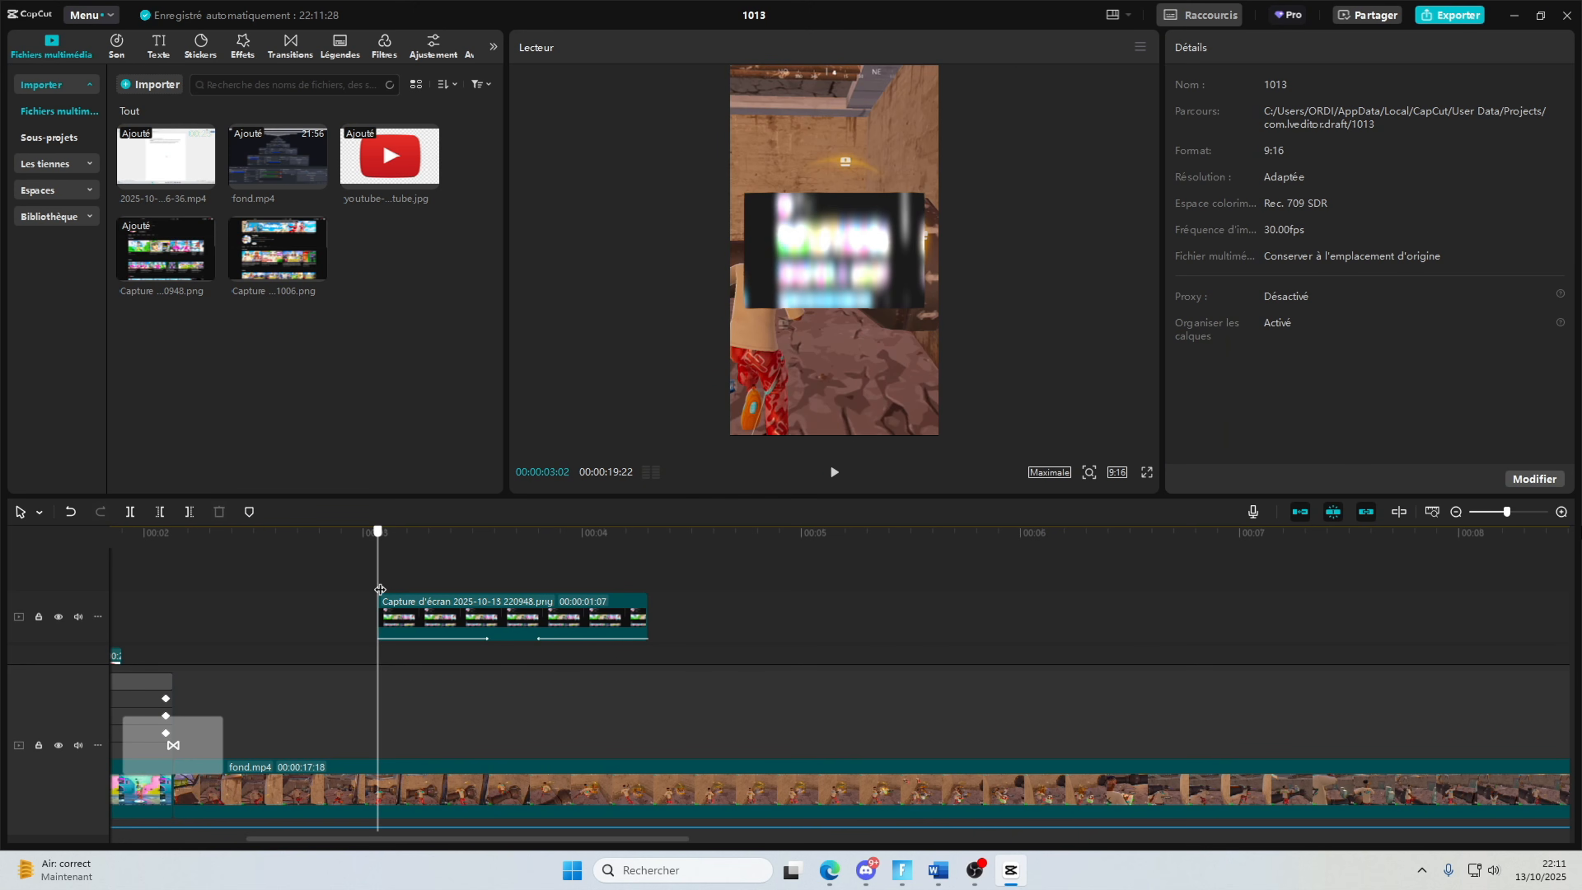
pyautogui.click(117, 46)
pyautogui.scroll(-2, 252, 321)
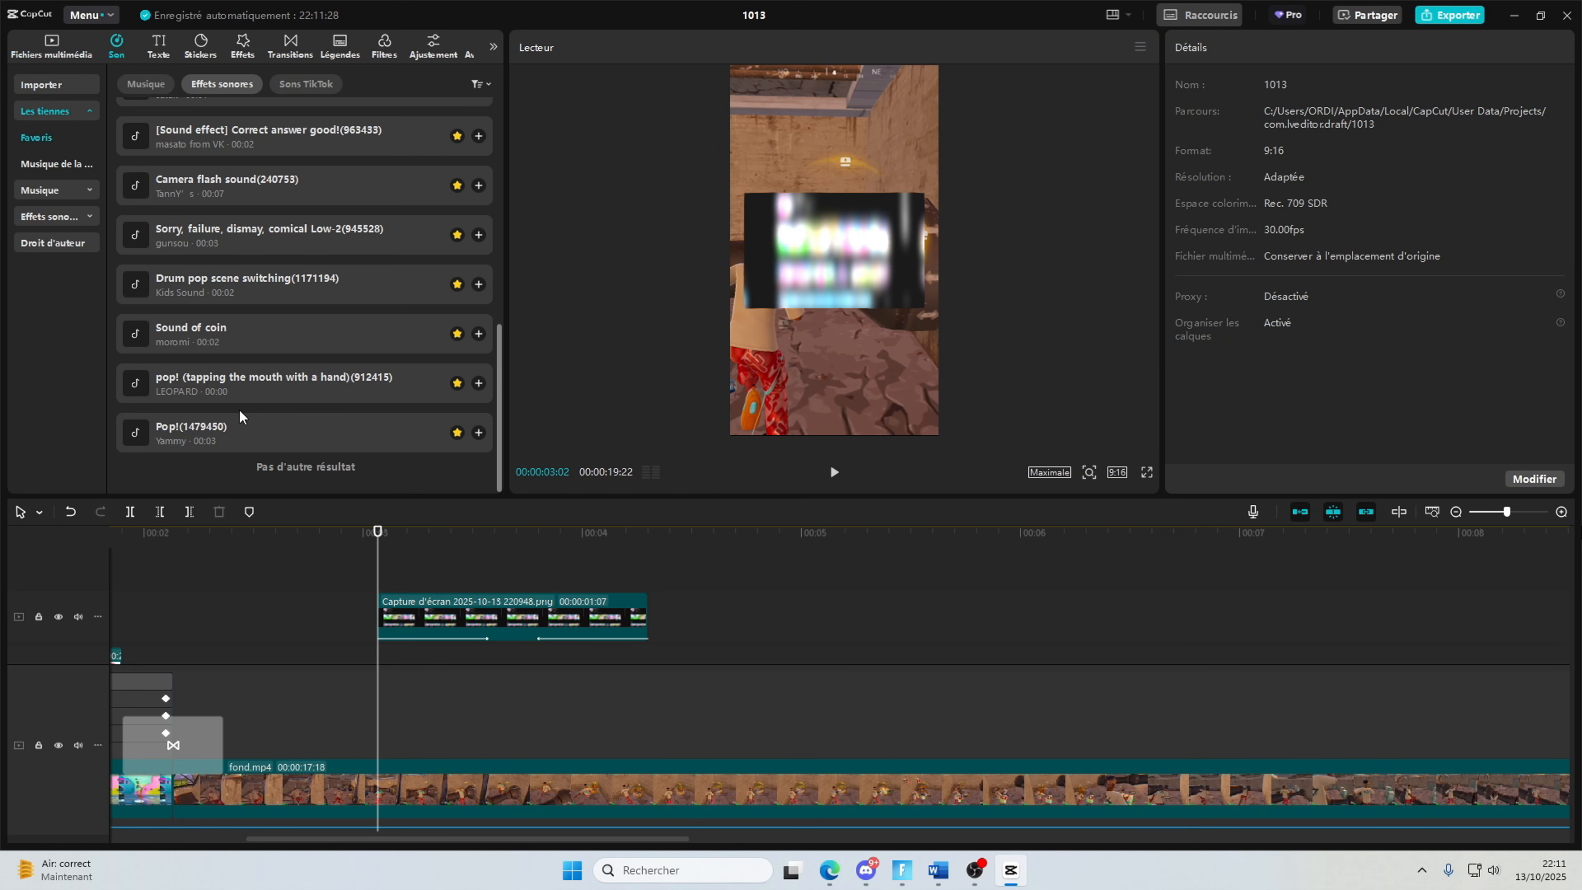
pyautogui.scroll(3, 252, 393)
pyautogui.click(262, 222)
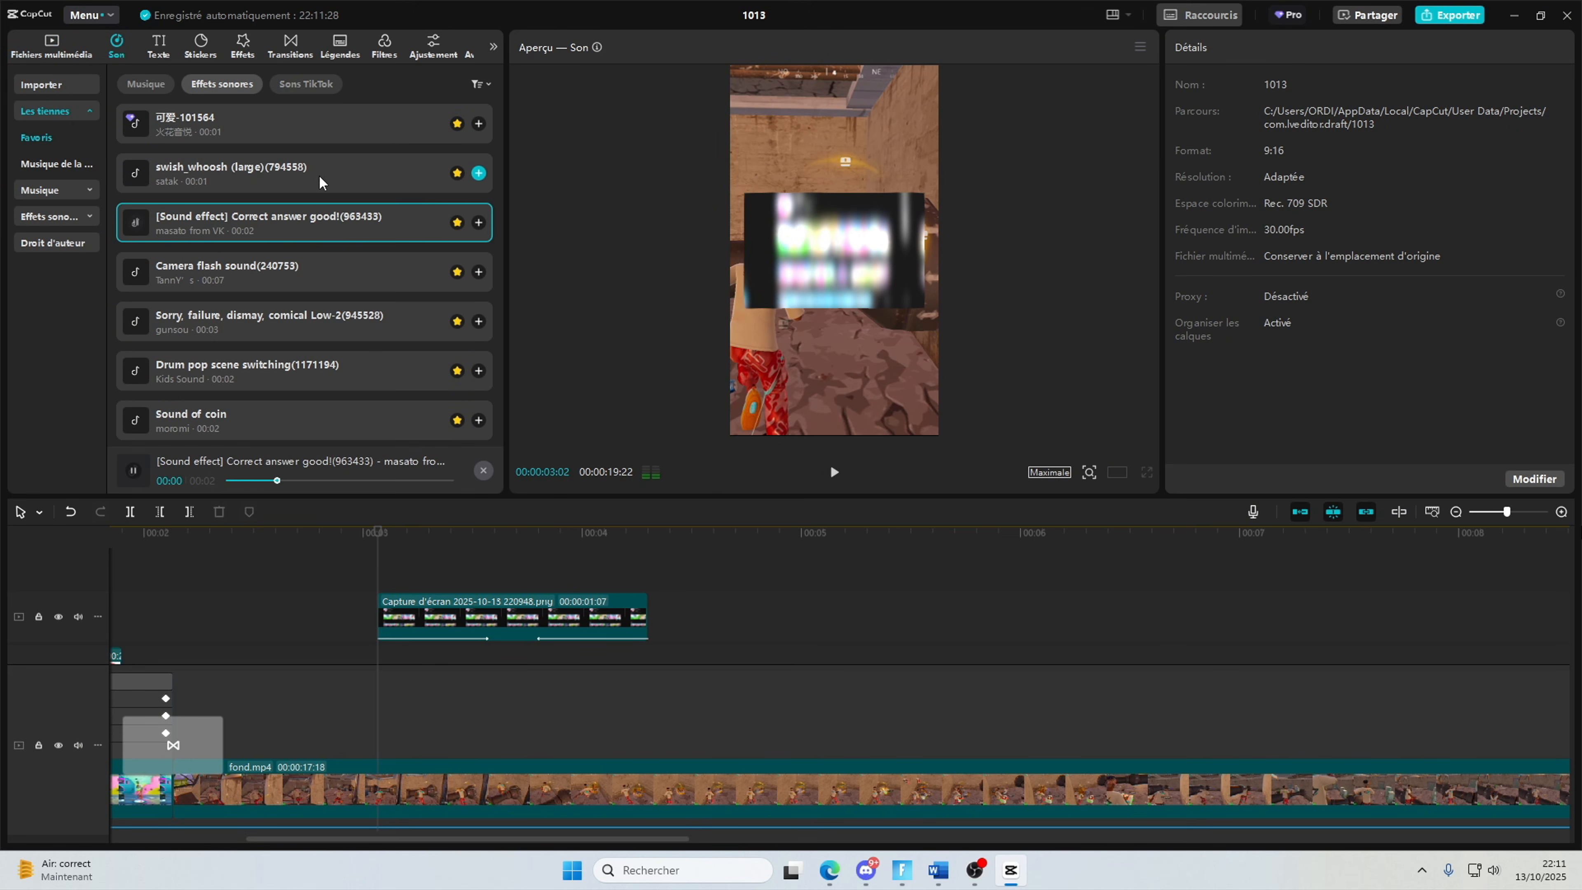
pyautogui.click(468, 272)
# Step: Play the section with the channel screenshots and place the playhead at 00:00:08:04, between two voice-over clips
pyautogui.click(262, 808)
pyautogui.click(832, 471)
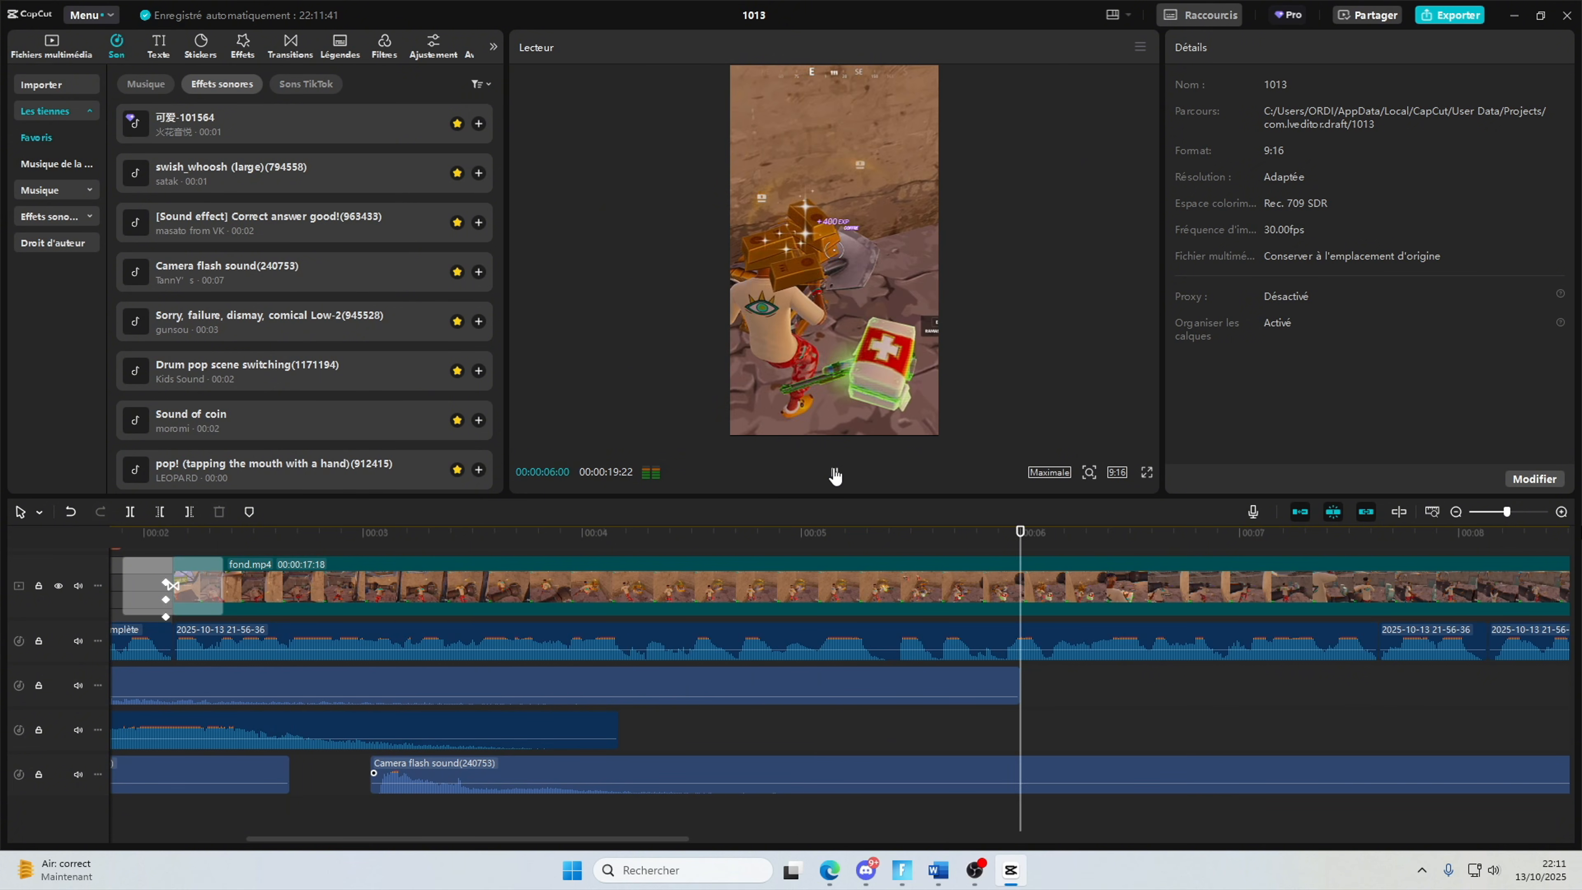
pyautogui.scroll(2, 1137, 618)
pyautogui.scroll(1, 1033, 622)
pyautogui.hscroll(3, 1033, 622)
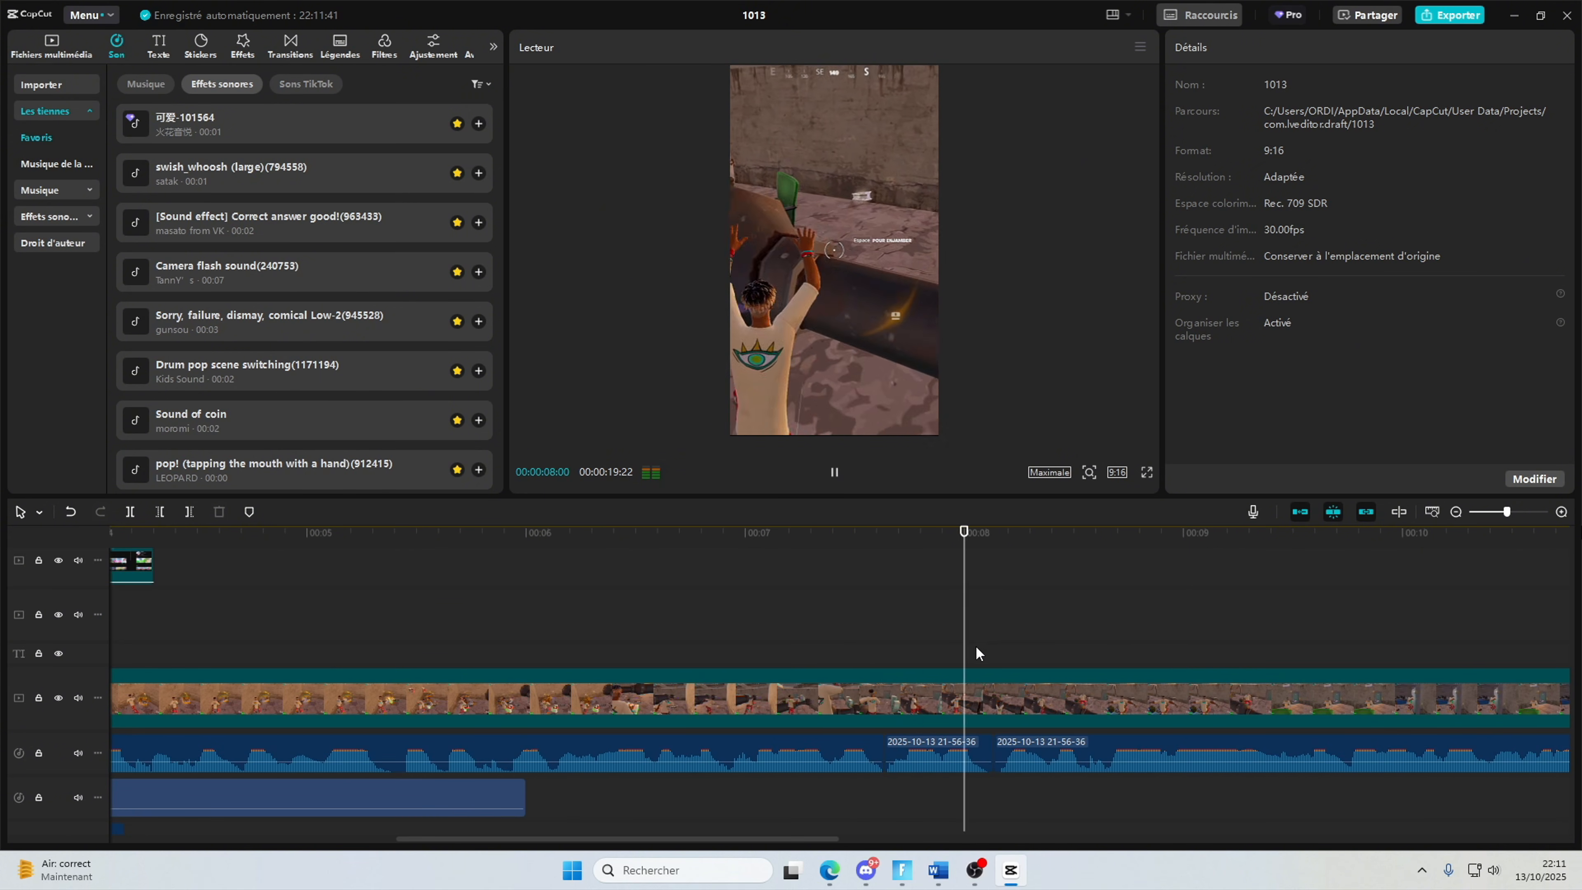
pyautogui.click(986, 661)
pyautogui.moveTo(987, 665); pyautogui.dragTo(992, 666)
# Step: Split the gameplay clip at 00:00:08:04 and extend the second part to about 00:00:43:20
pyautogui.click(1007, 703)
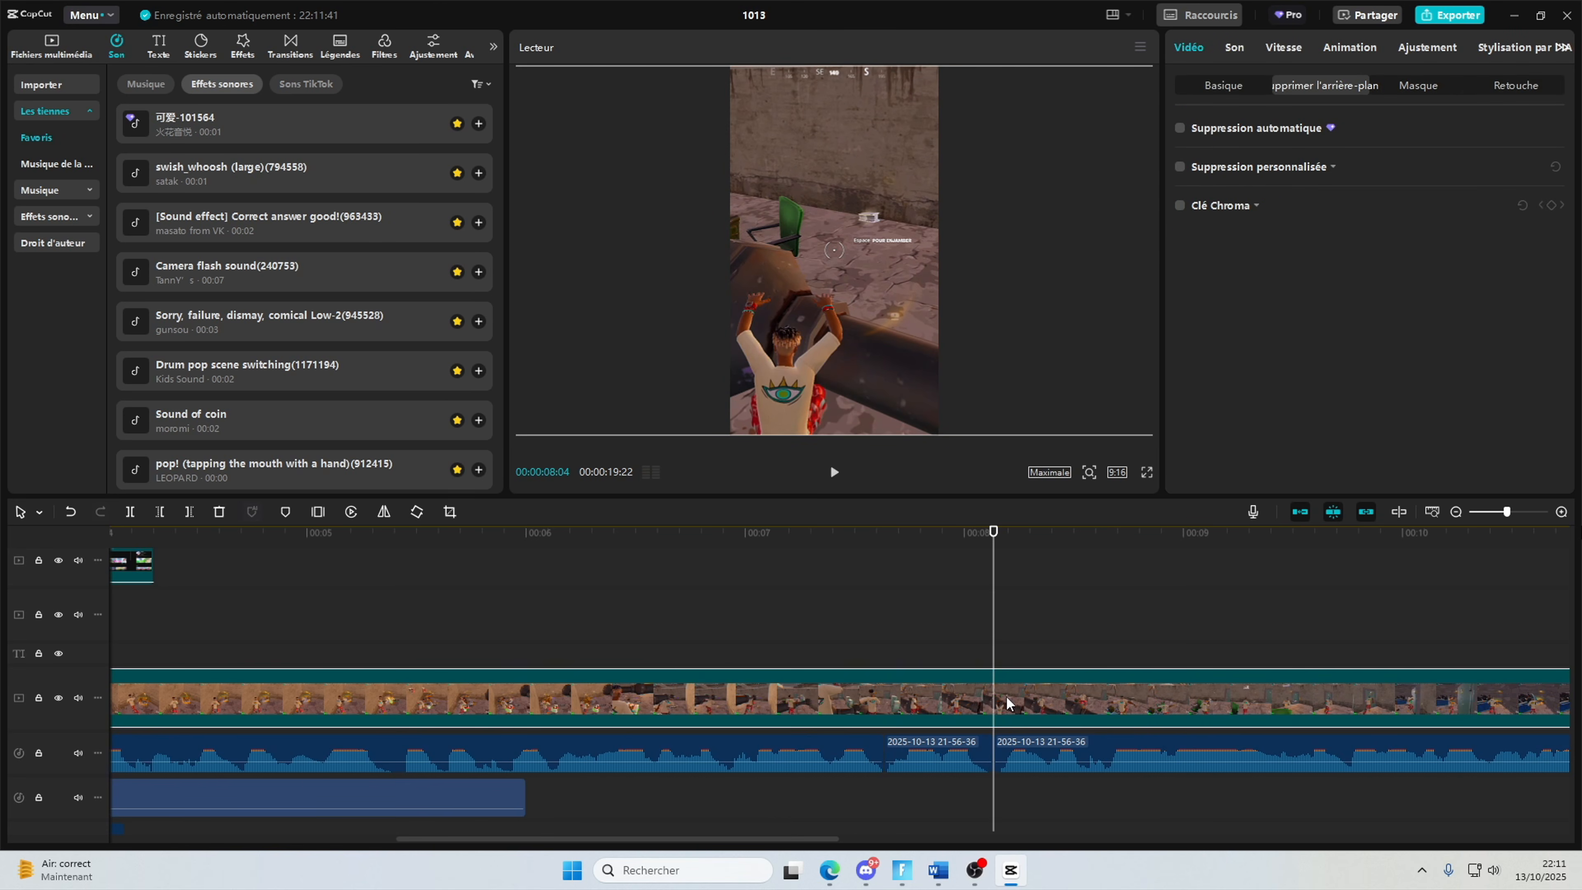
pyautogui.click(1235, 572)
pyautogui.hscroll(3, 1502, 596)
pyautogui.scroll(1, 1502, 597)
pyautogui.moveTo(1329, 633); pyautogui.dragTo(1336, 679)
pyautogui.click(1107, 721)
pyautogui.moveTo(1130, 722); pyautogui.dragTo(1577, 729)
# Step: Trim off the start of the second gameplay part up to 00:00:39:07, closing the gap to the first part
pyautogui.click(621, 646)
pyautogui.click(608, 648)
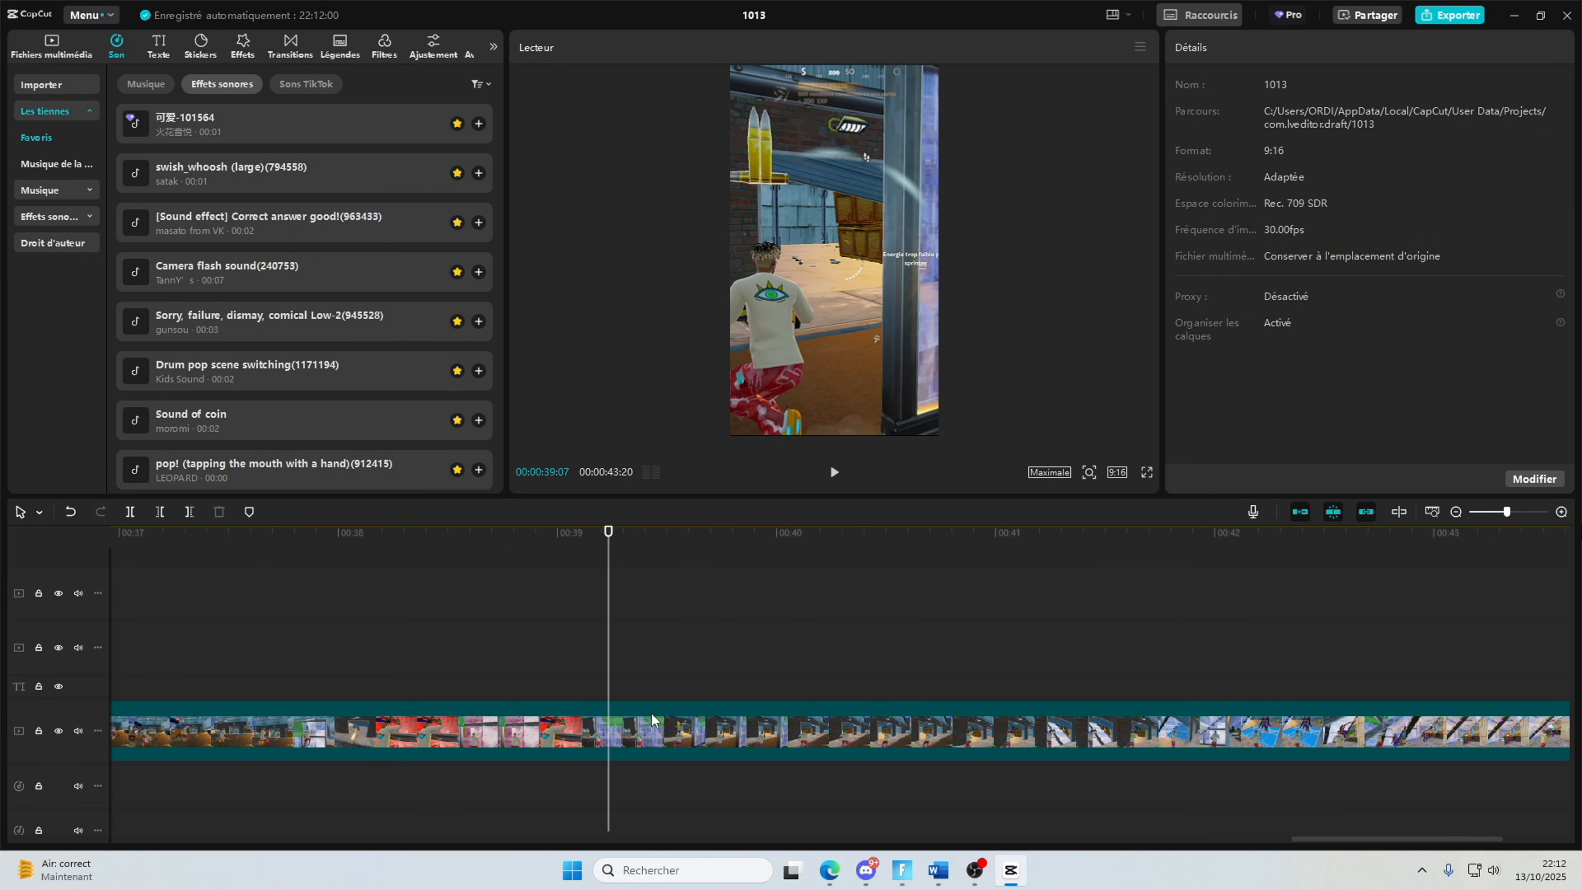
pyautogui.click(653, 713)
pyautogui.press('q')
# Step: Extend the end of the second gameplay part to a duration of 00:00:11:18, near the end of the voice-over
pyautogui.moveTo(673, 655); pyautogui.dragTo(207, 664)
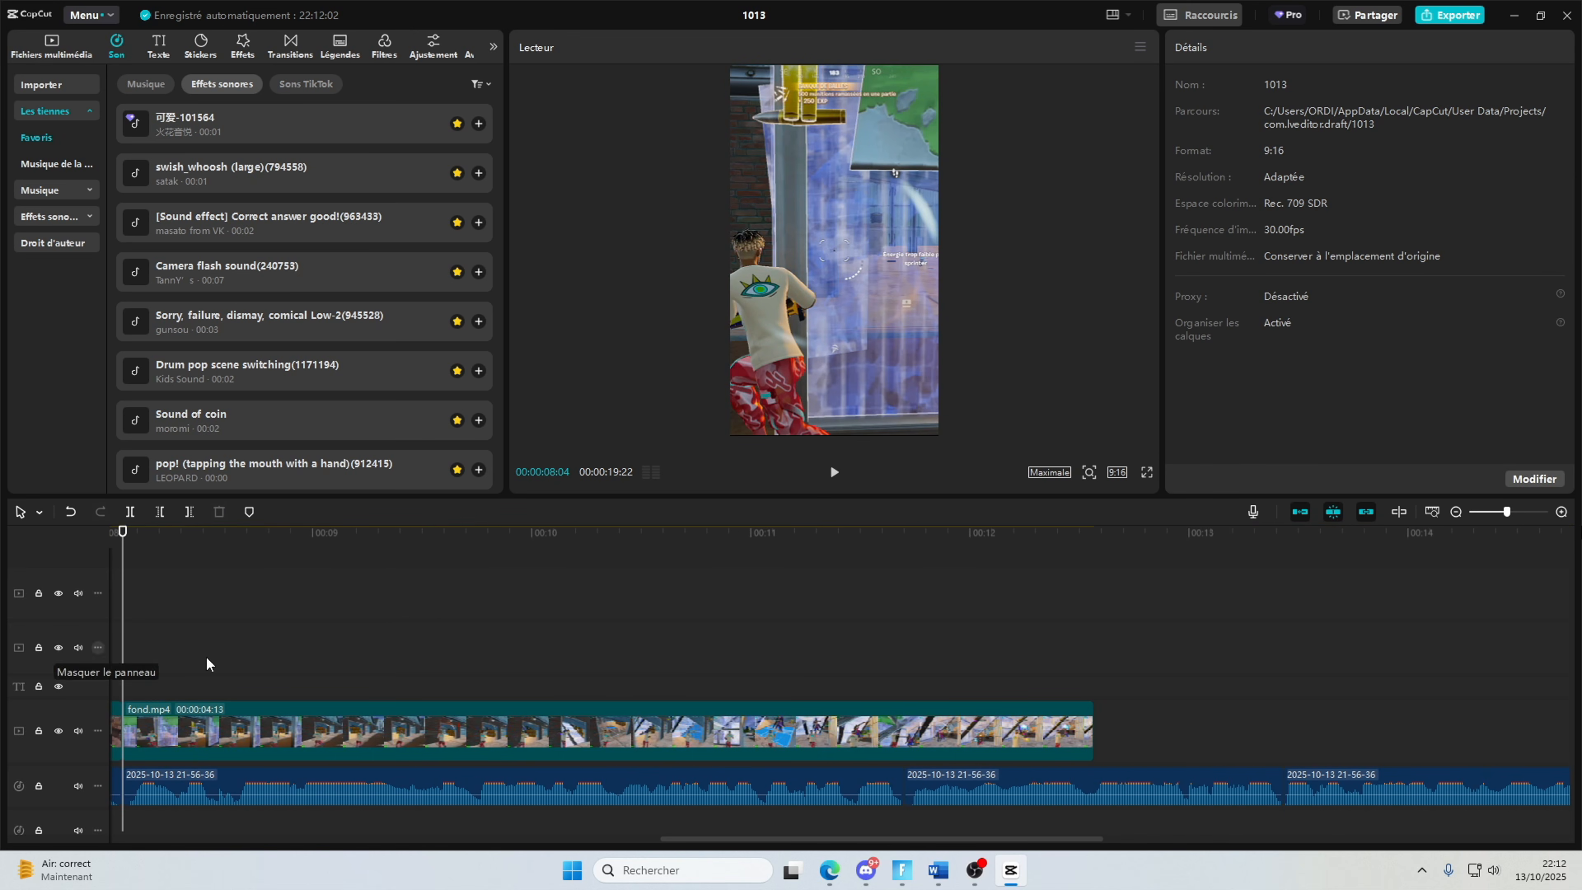
pyautogui.moveTo(694, 677); pyautogui.dragTo(109, 620)
pyautogui.click(817, 720)
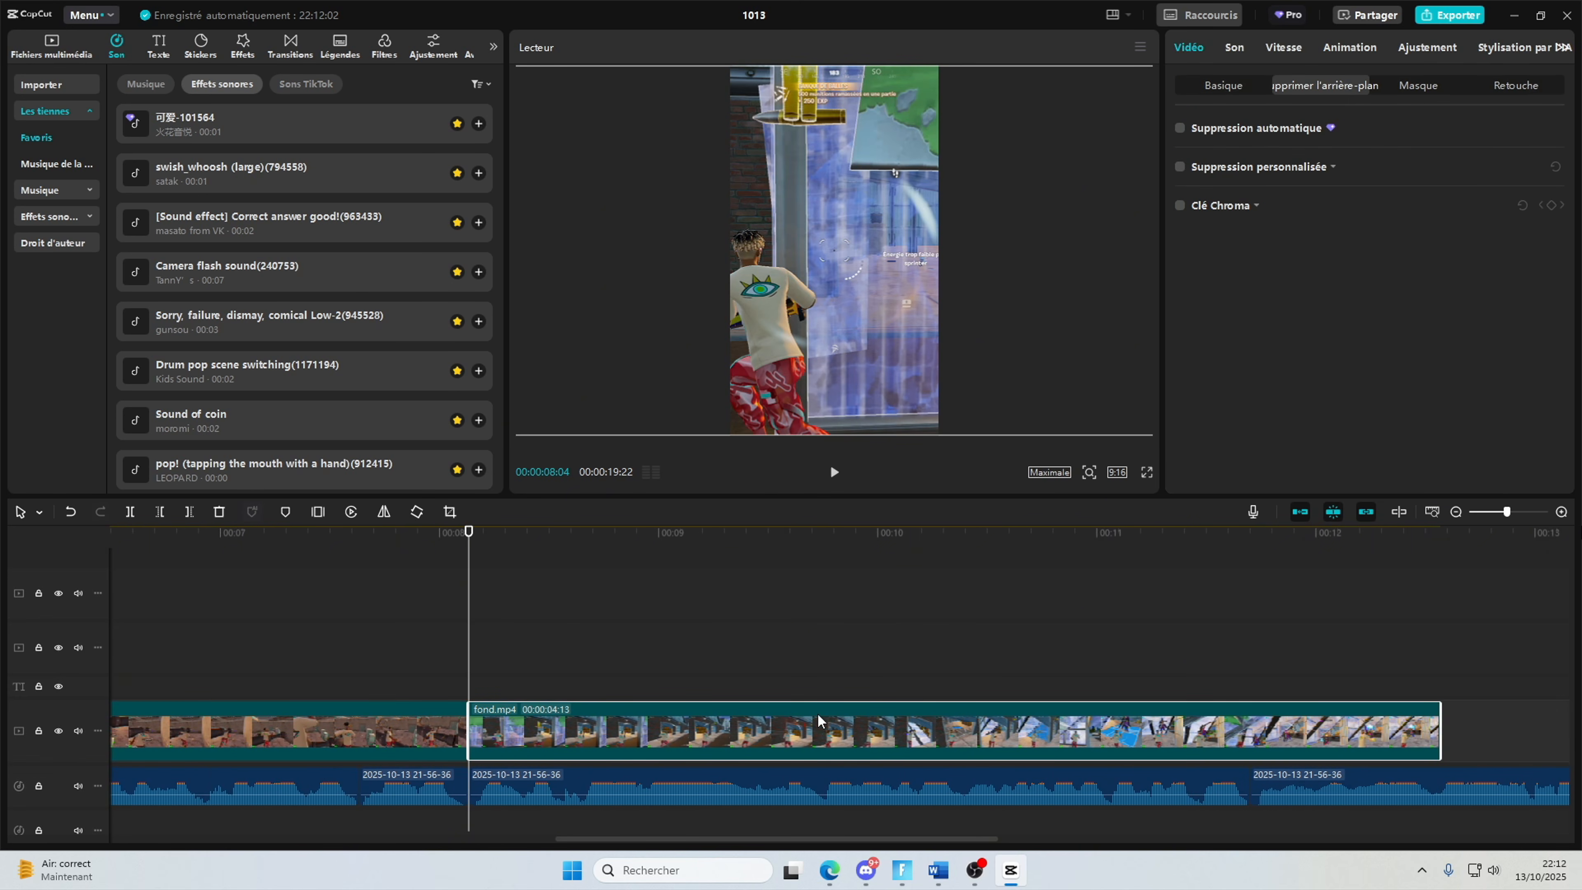
pyautogui.moveTo(1454, 729); pyautogui.dragTo(726, 763)
pyautogui.click(722, 764)
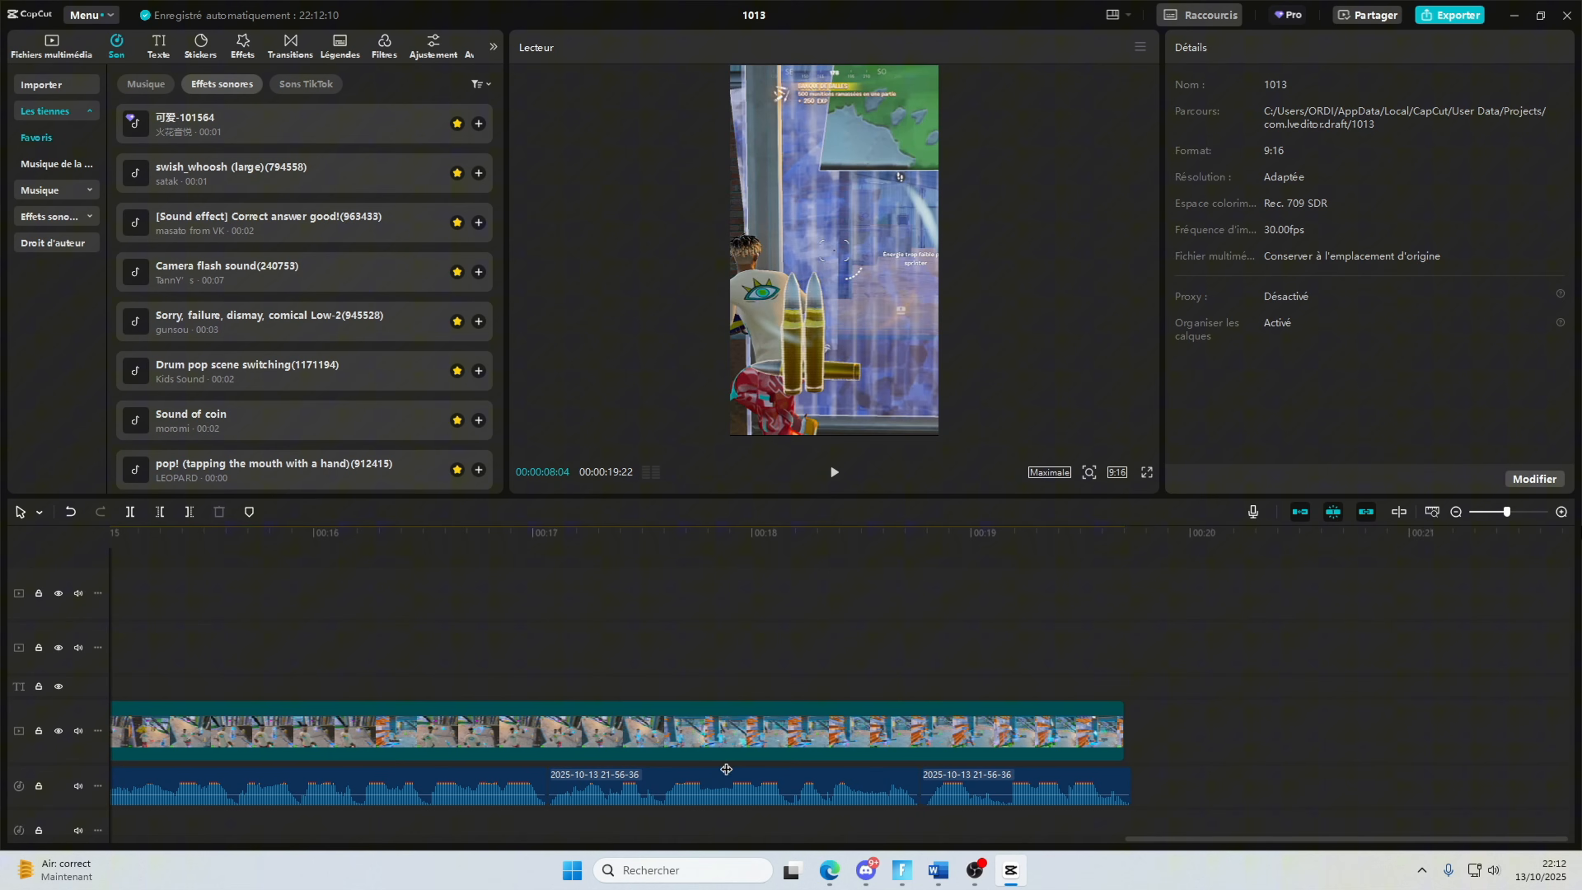
pyautogui.click(1104, 734)
pyautogui.moveTo(1123, 726); pyautogui.dragTo(229, 661)
# Step: Add the favourite "Bogue coloré" transition at the gameplay cut at 00:00:08:04
pyautogui.click(962, 657)
pyautogui.click(290, 44)
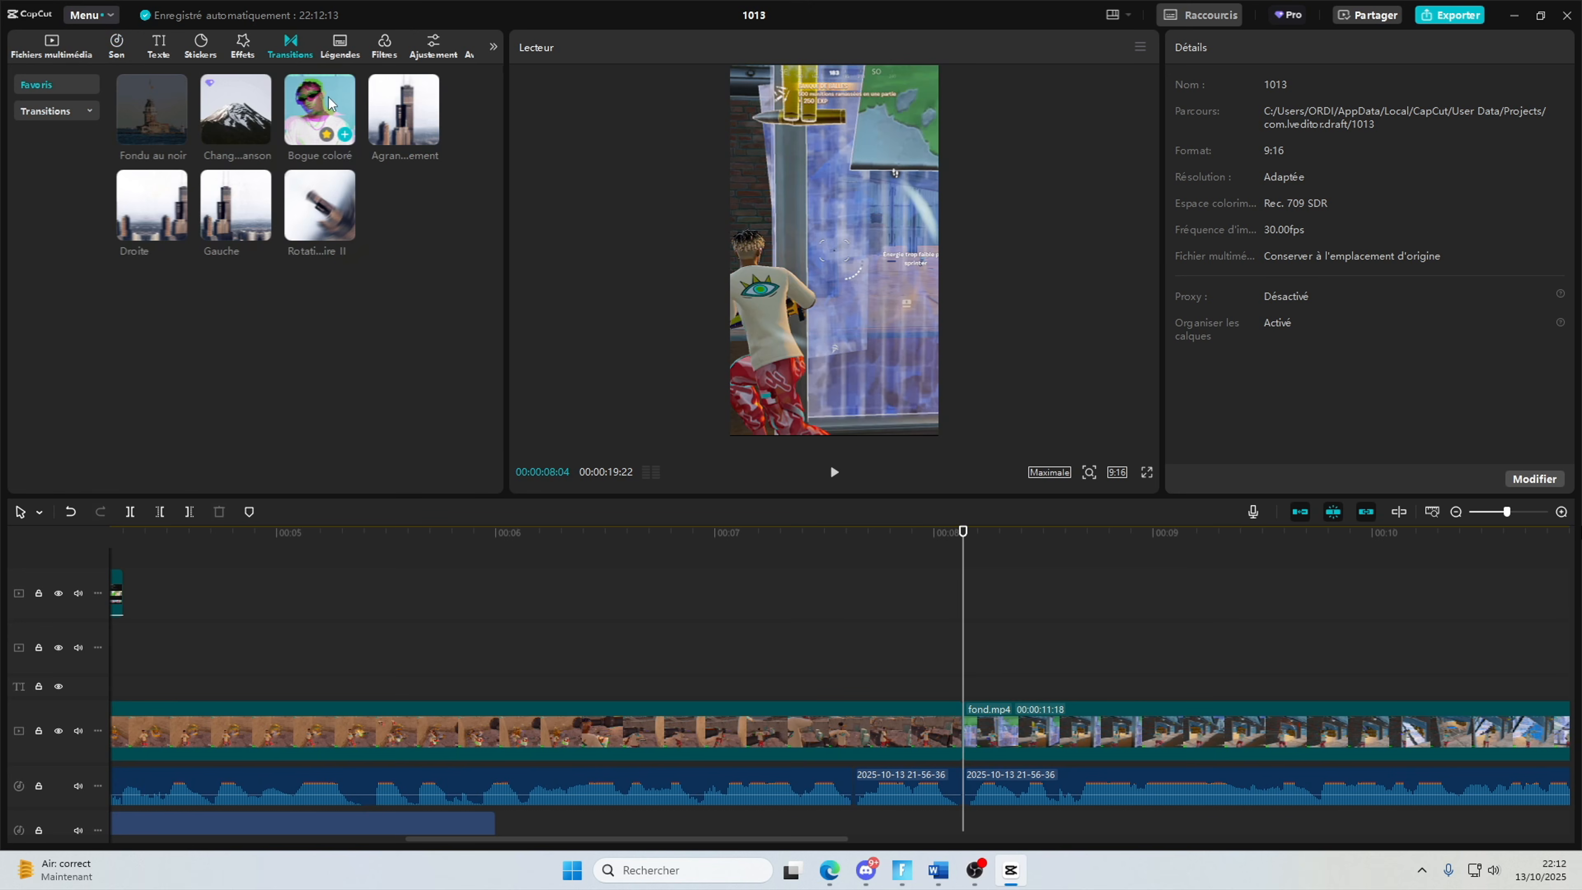
pyautogui.click(343, 135)
# Step: Add the "Glitch sound that matches the sound logo" effect at the start of the "Bogue coloré" transition
pyautogui.click(117, 46)
pyautogui.scroll(-2, 205, 274)
pyautogui.scroll(3, 262, 374)
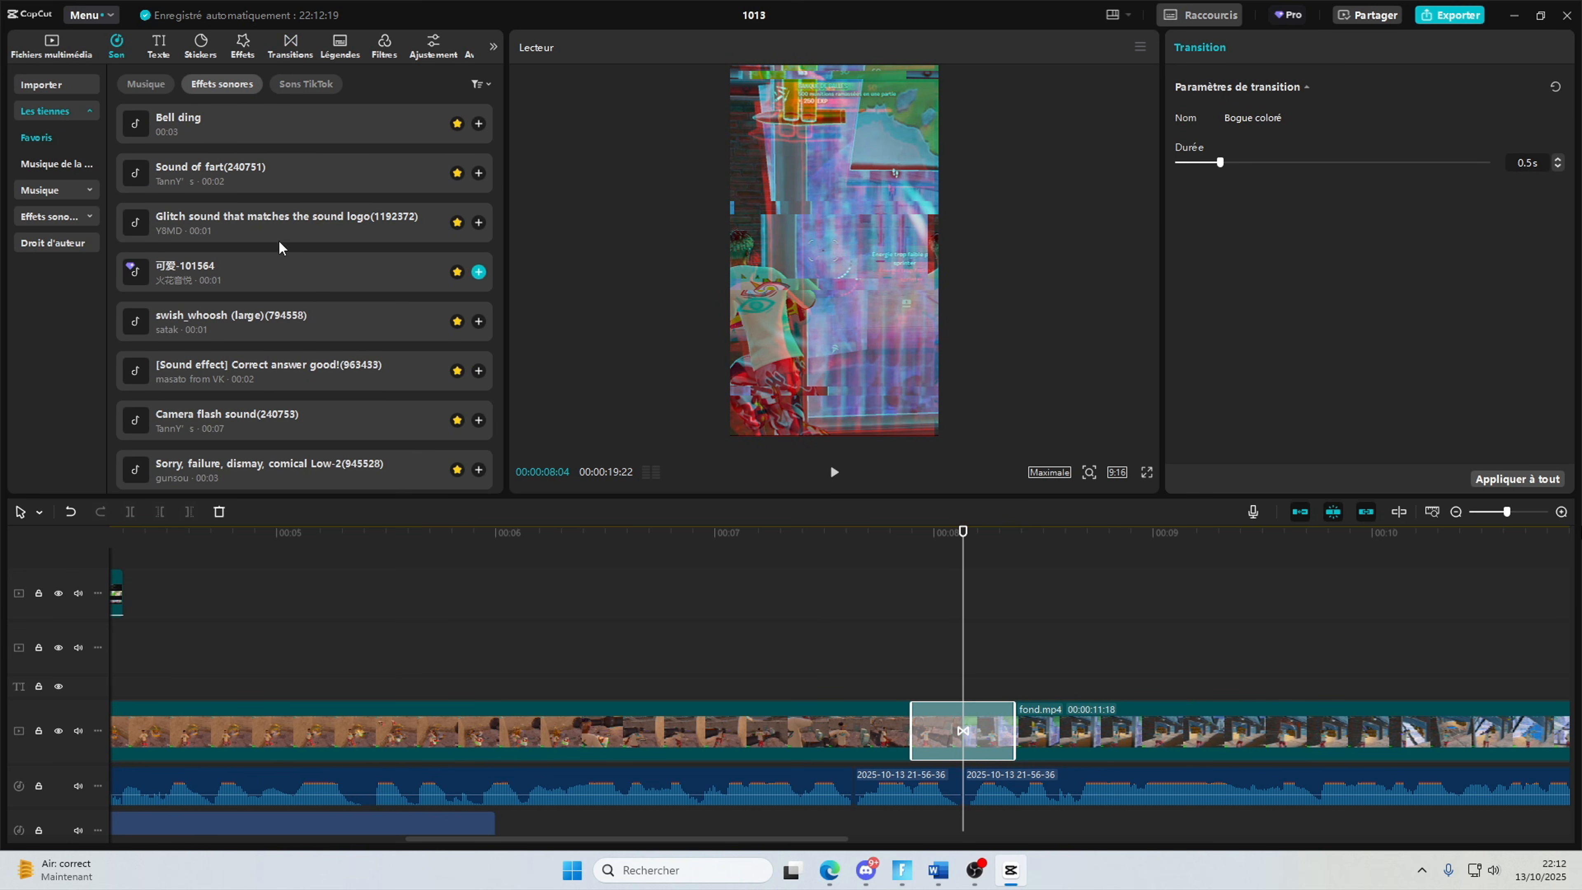
pyautogui.moveTo(481, 230); pyautogui.dragTo(945, 772)
# Step: Play from 00:00:07:21 through the glitch transition and the following gameplay
pyautogui.click(867, 588)
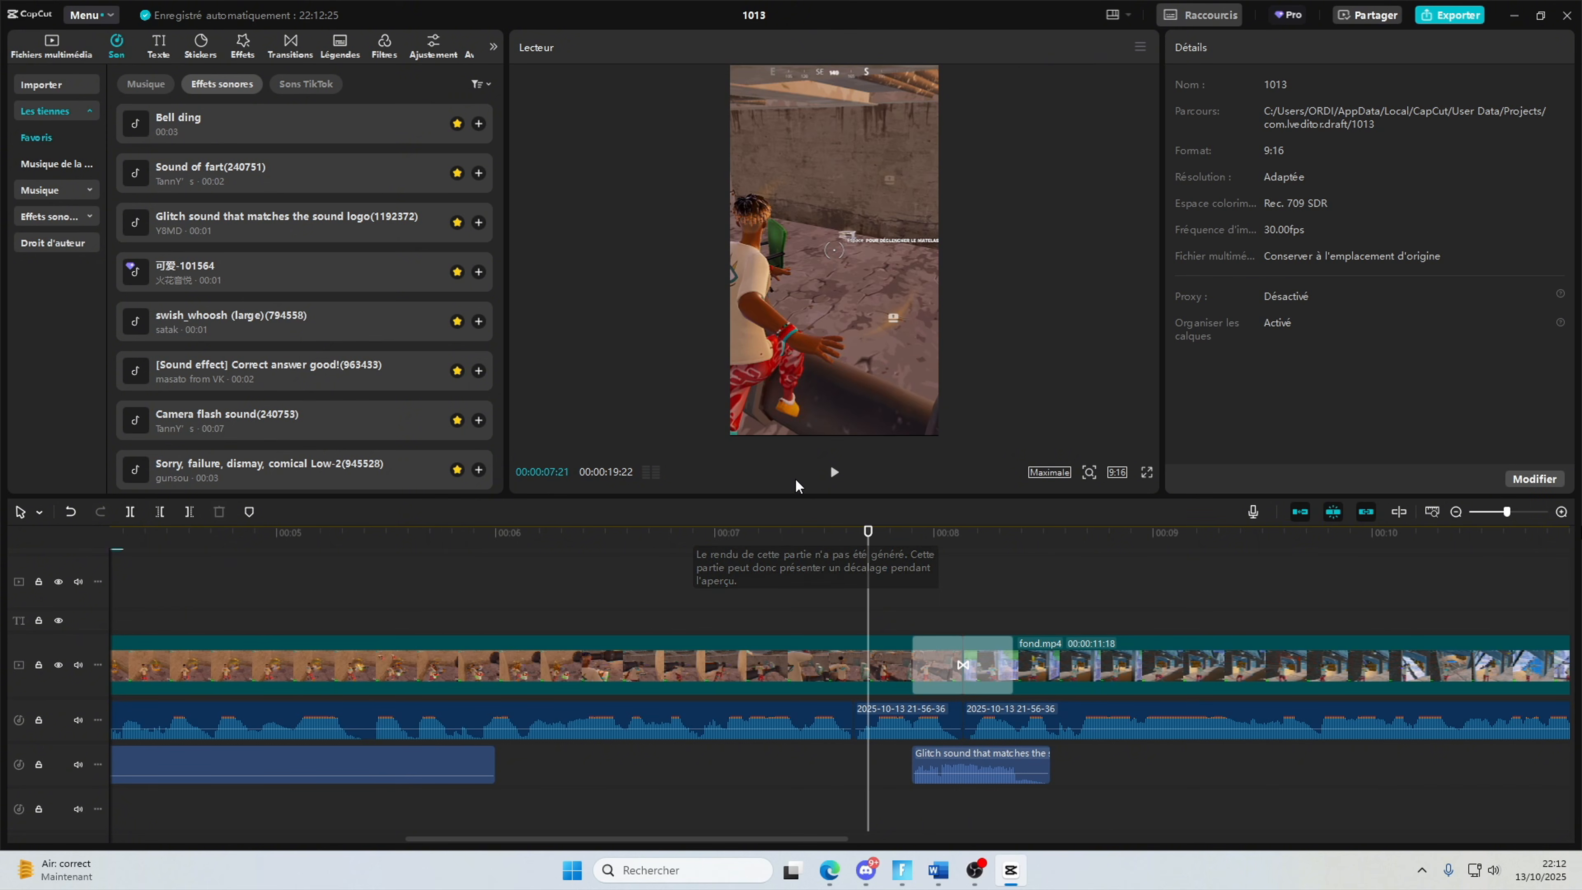
pyautogui.click(834, 475)
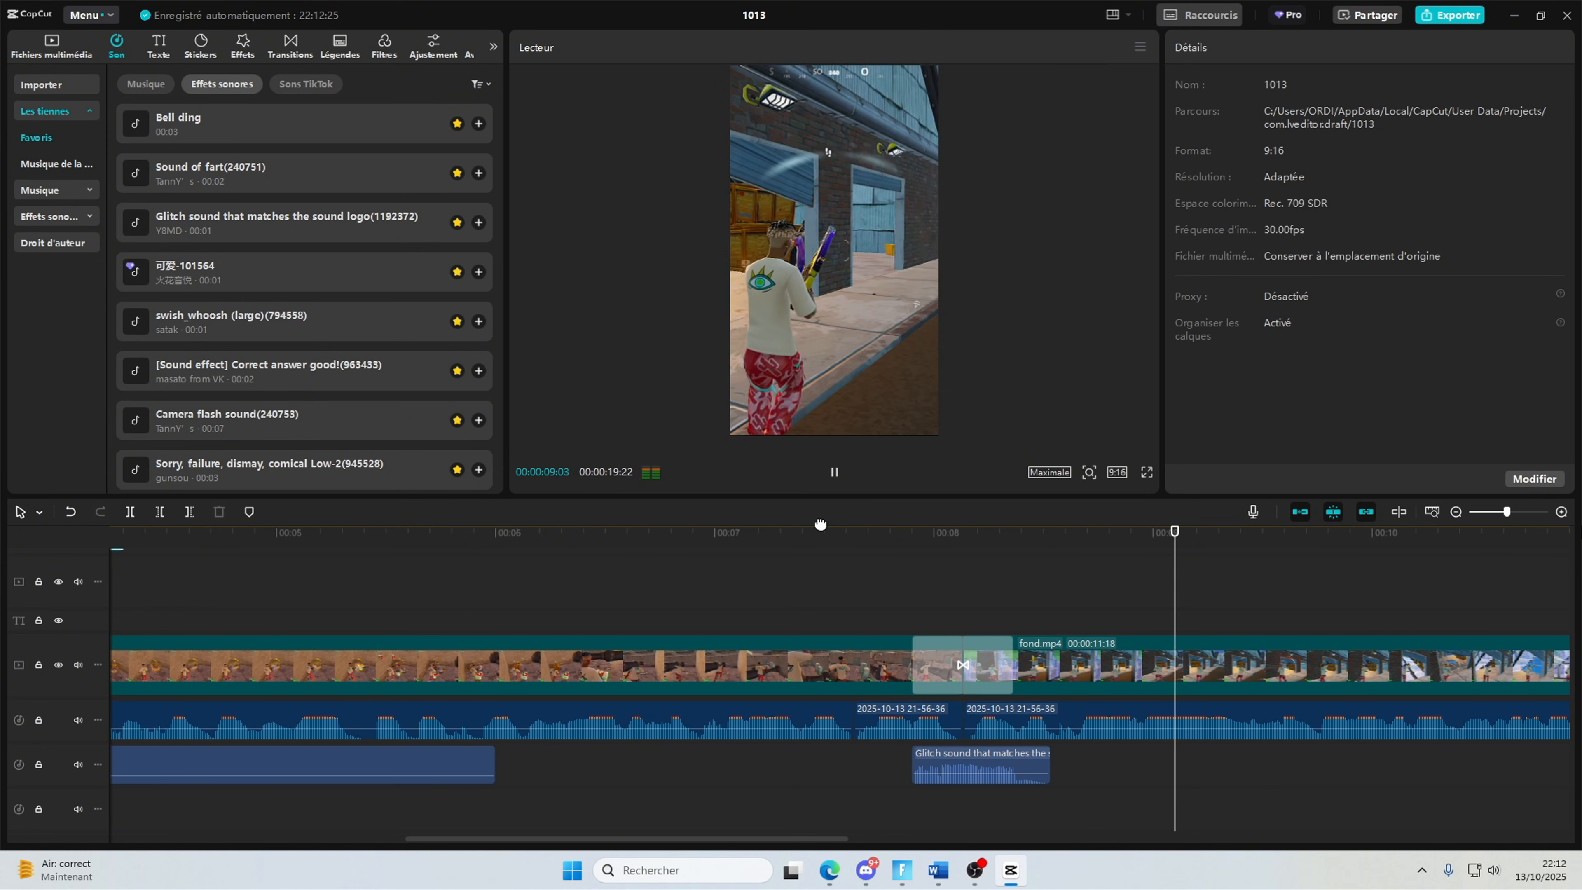
pyautogui.scroll(1, 872, 568)
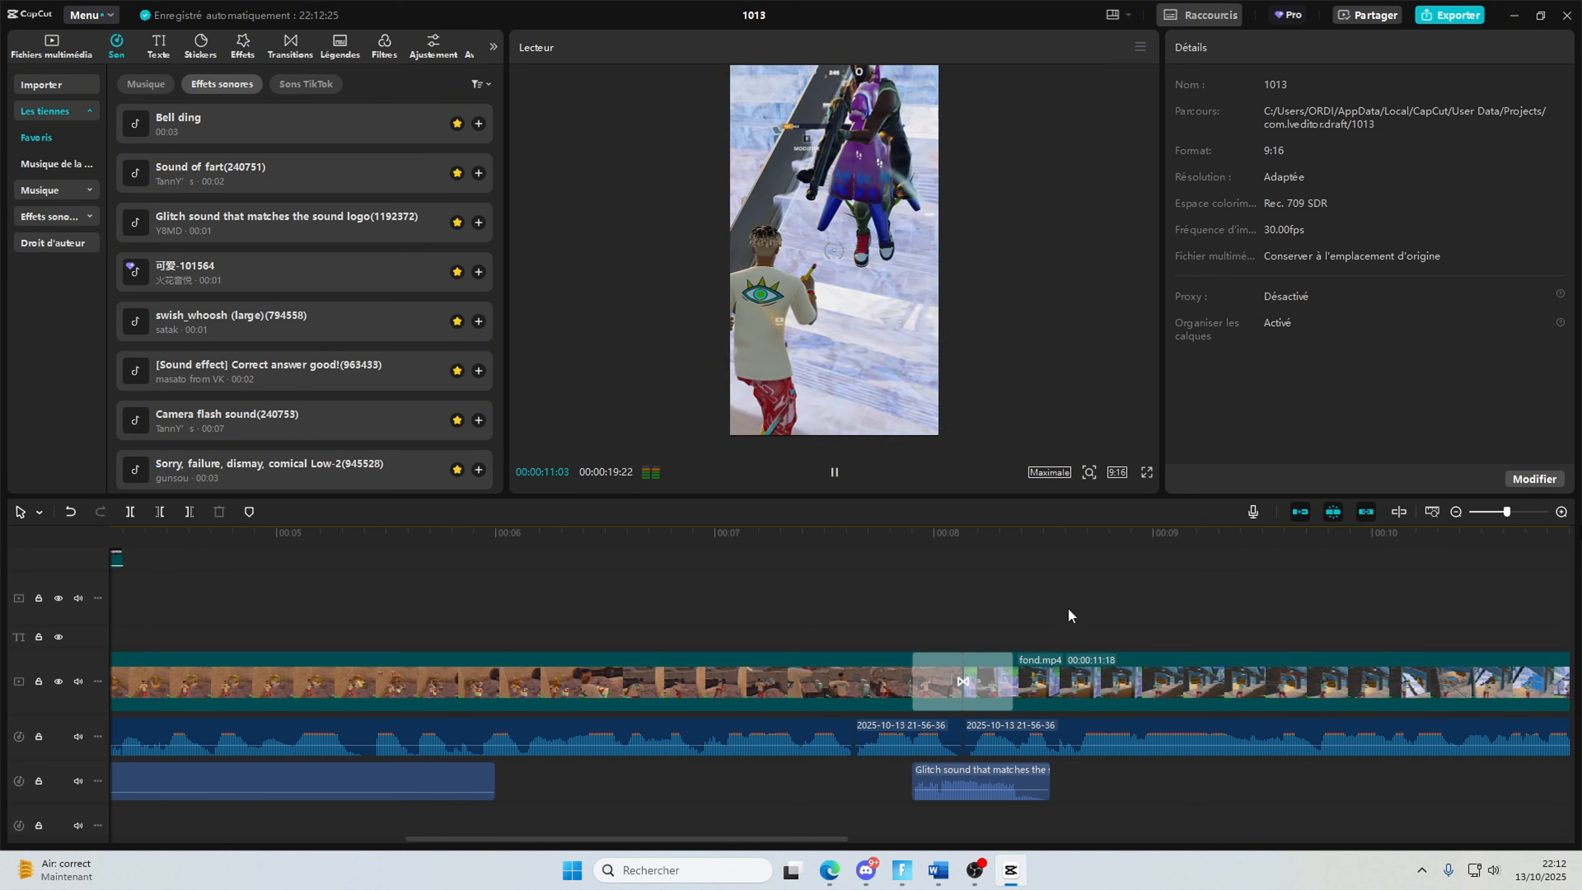
# Step: Place the "Capture d'écran 2025-10-13 221006.png" channel screenshot above the gameplay at 00:00:08:28 and shrink it within the frame
pyautogui.moveTo(1068, 614); pyautogui.dragTo(1487, 654)
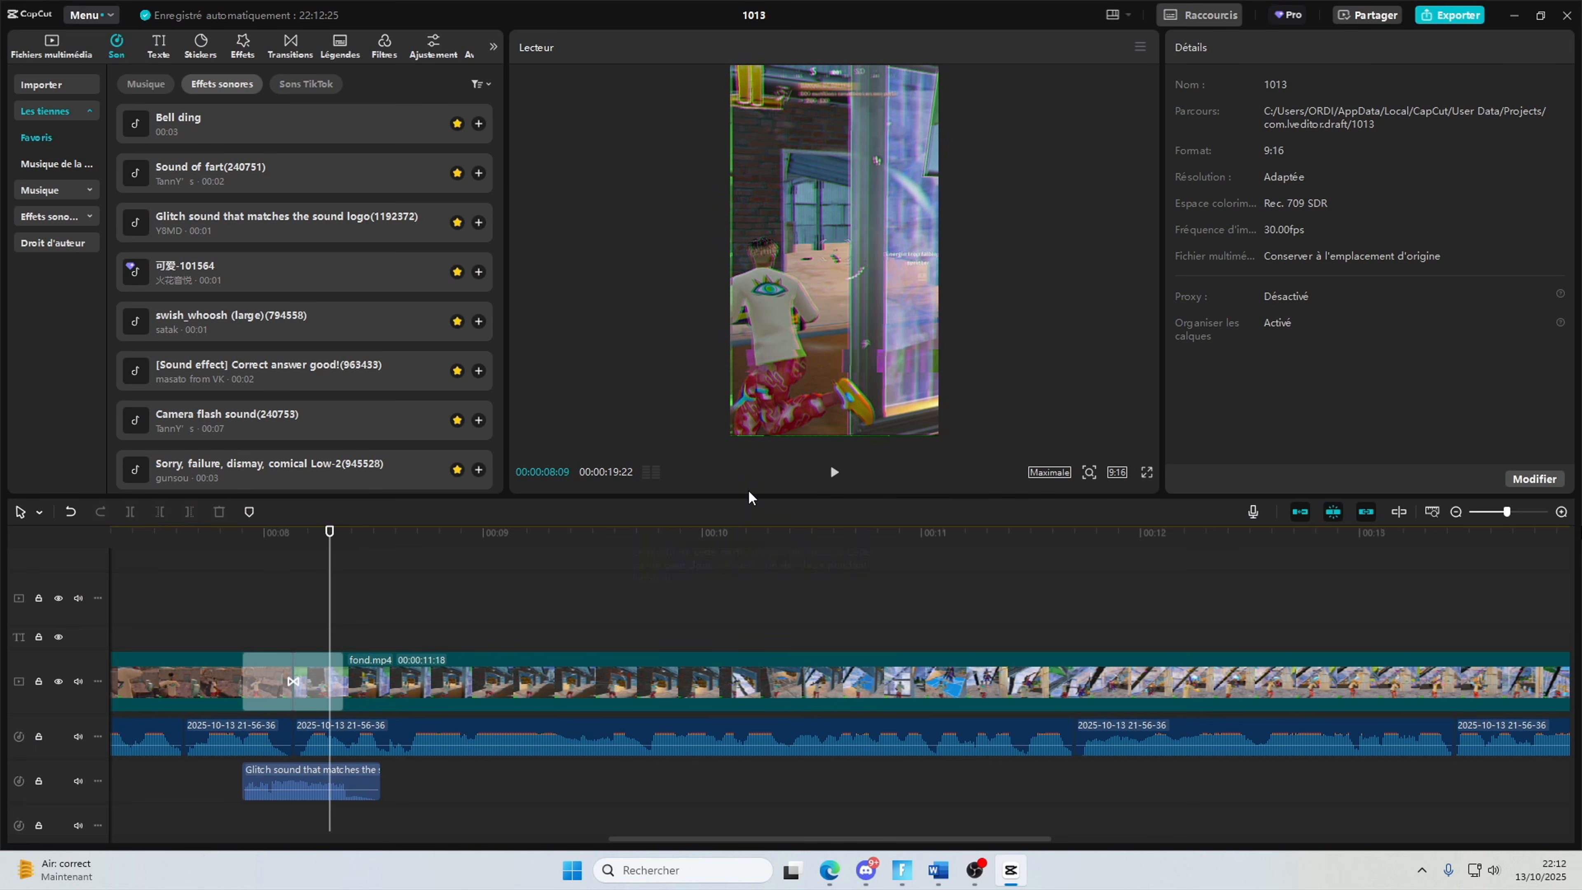
pyautogui.click(831, 475)
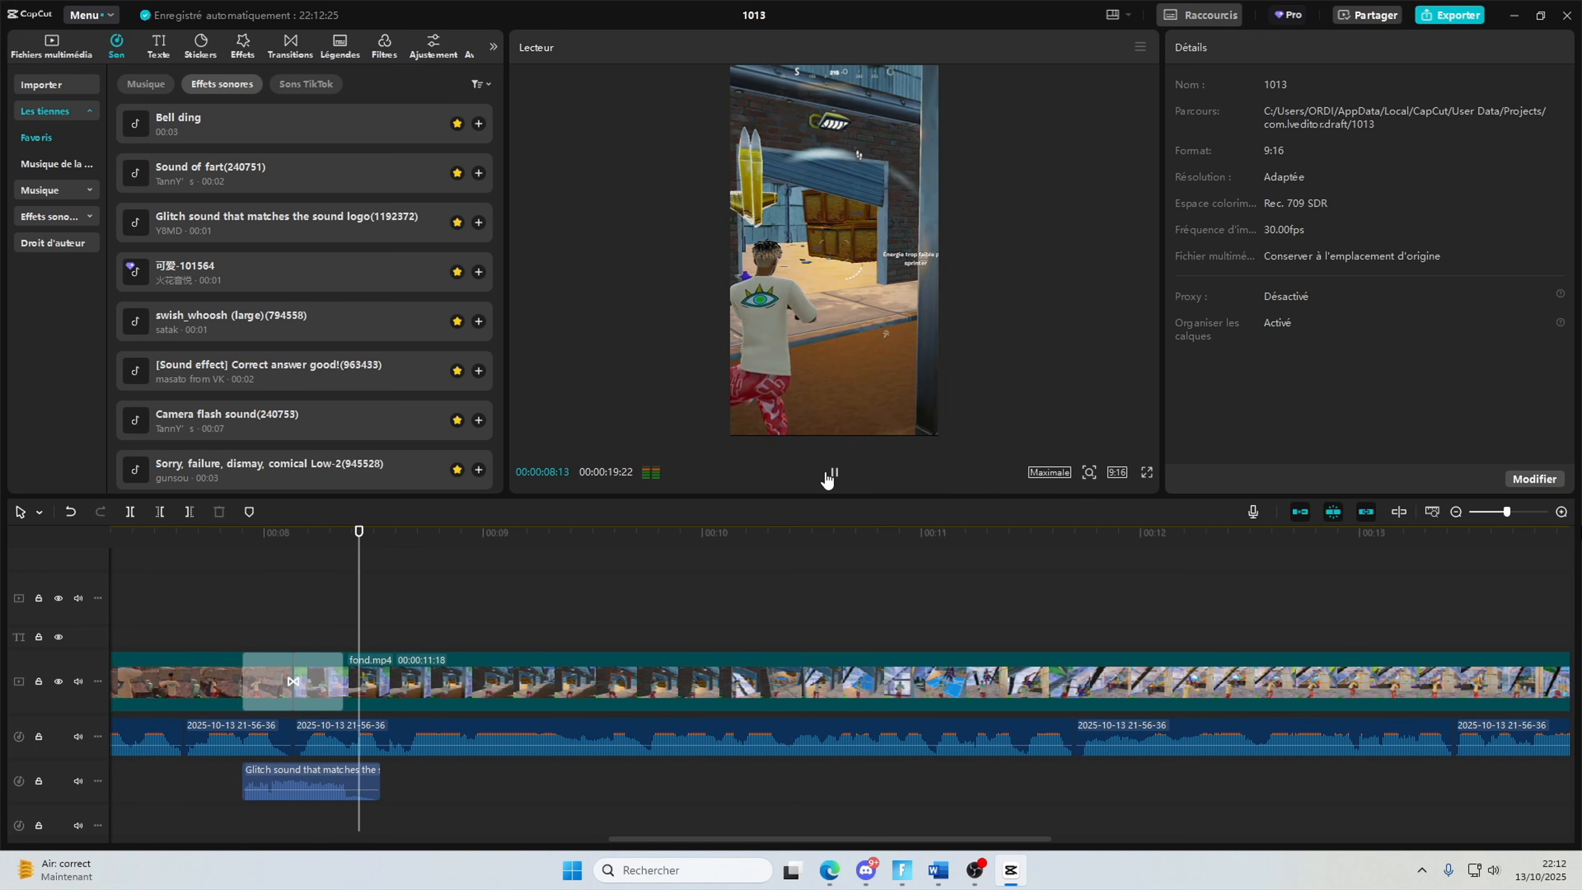
pyautogui.moveTo(441, 623); pyautogui.dragTo(471, 639)
pyautogui.click(51, 45)
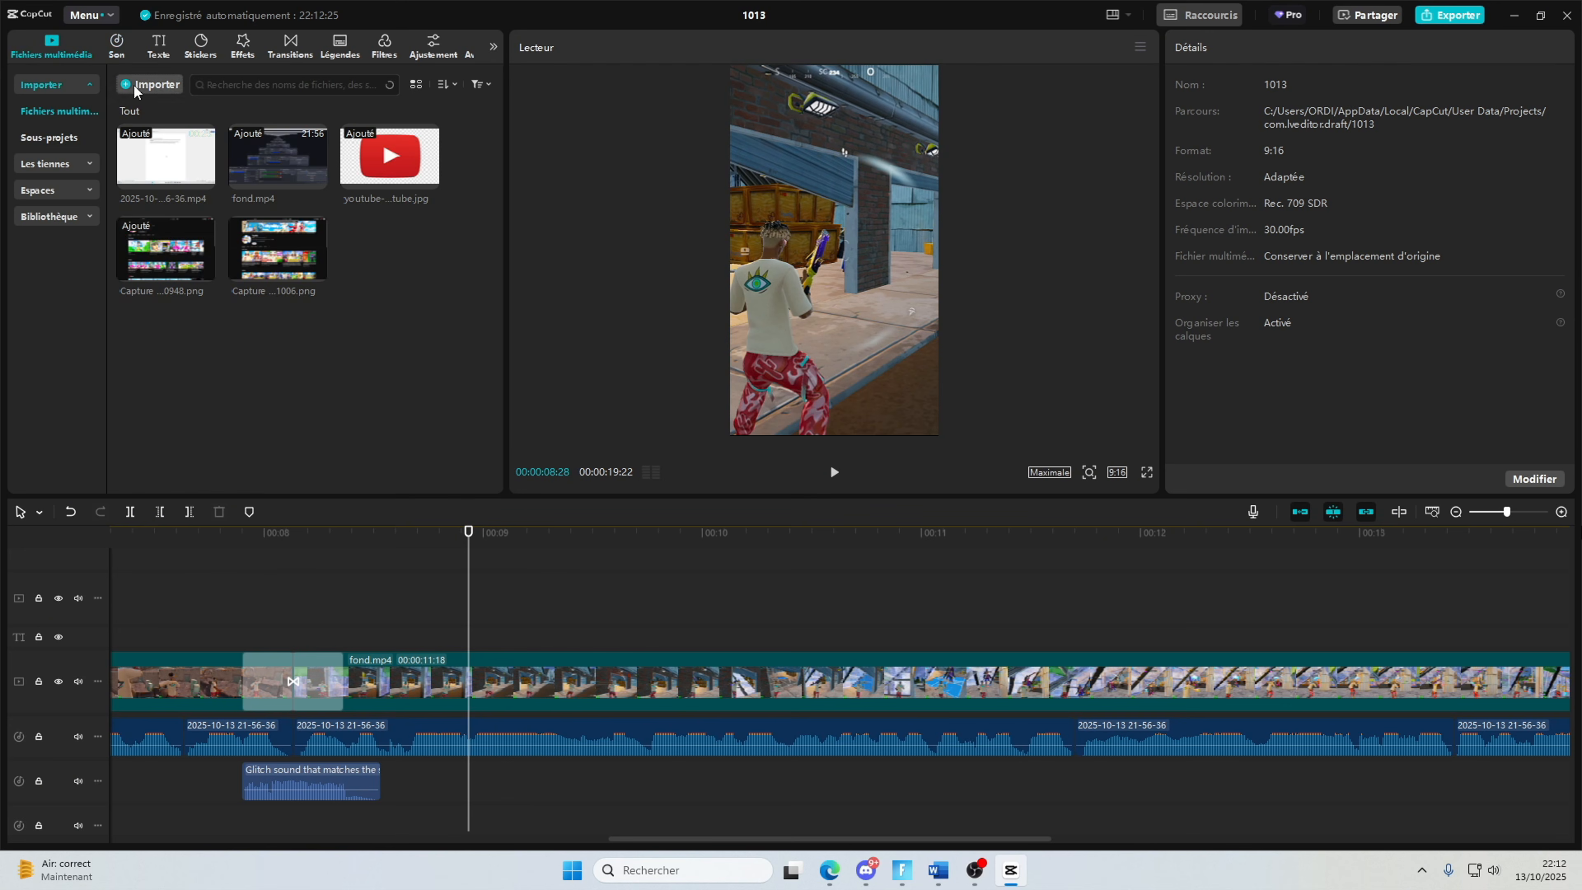
pyautogui.moveTo(287, 284); pyautogui.dragTo(469, 586)
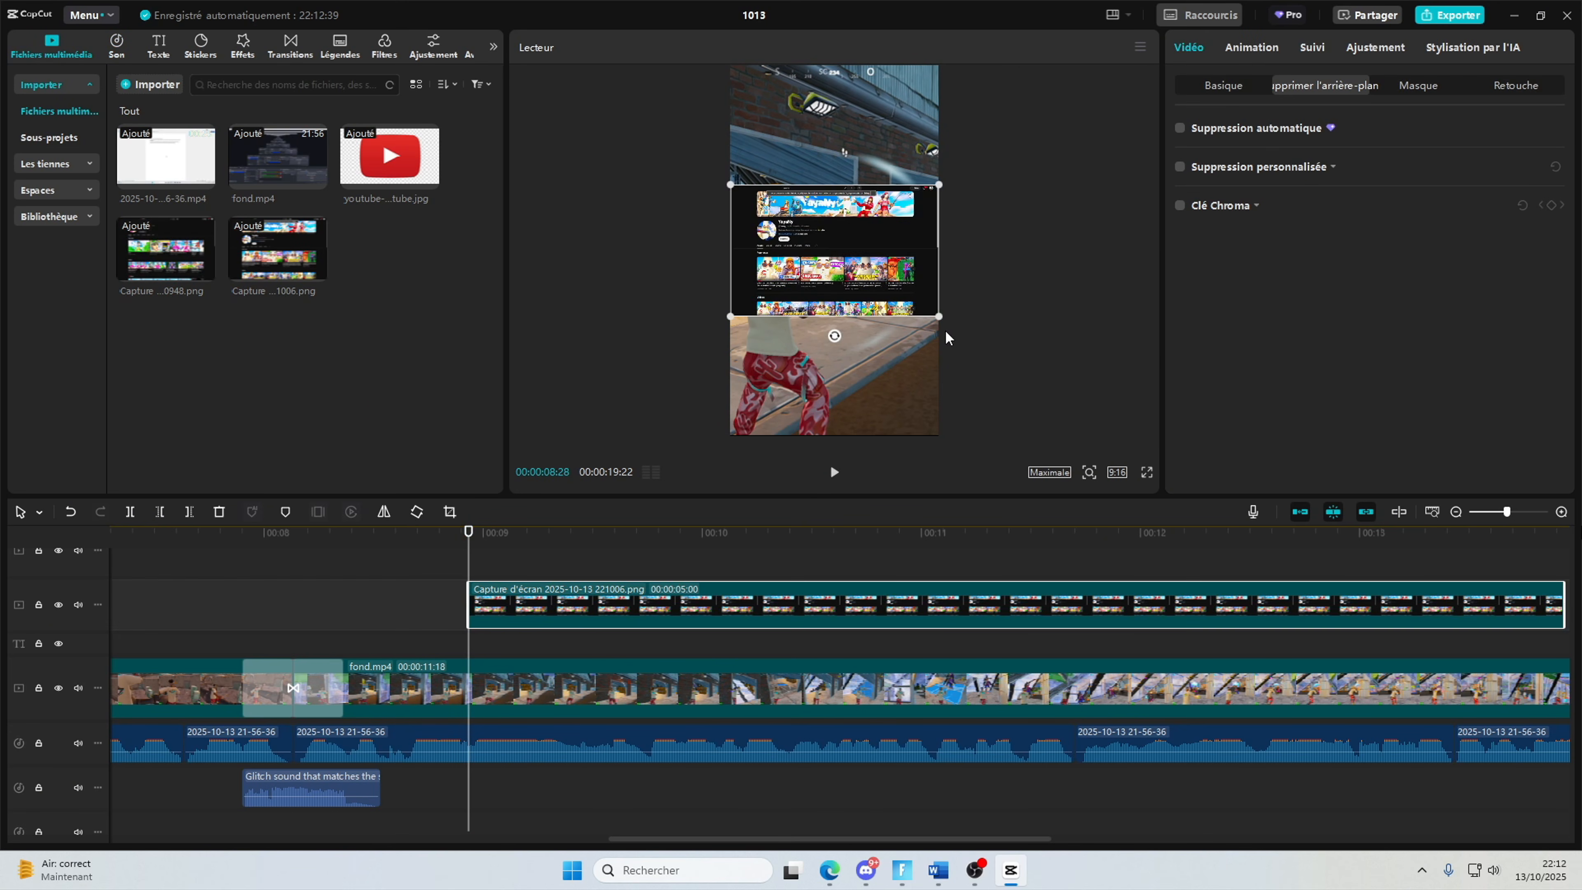
pyautogui.moveTo(942, 335); pyautogui.dragTo(918, 298)
# Step: Give the channel screenshot the downward slide exit animation ("Glis...e bas") and the "Déplier" intro animation
pyautogui.click(1253, 49)
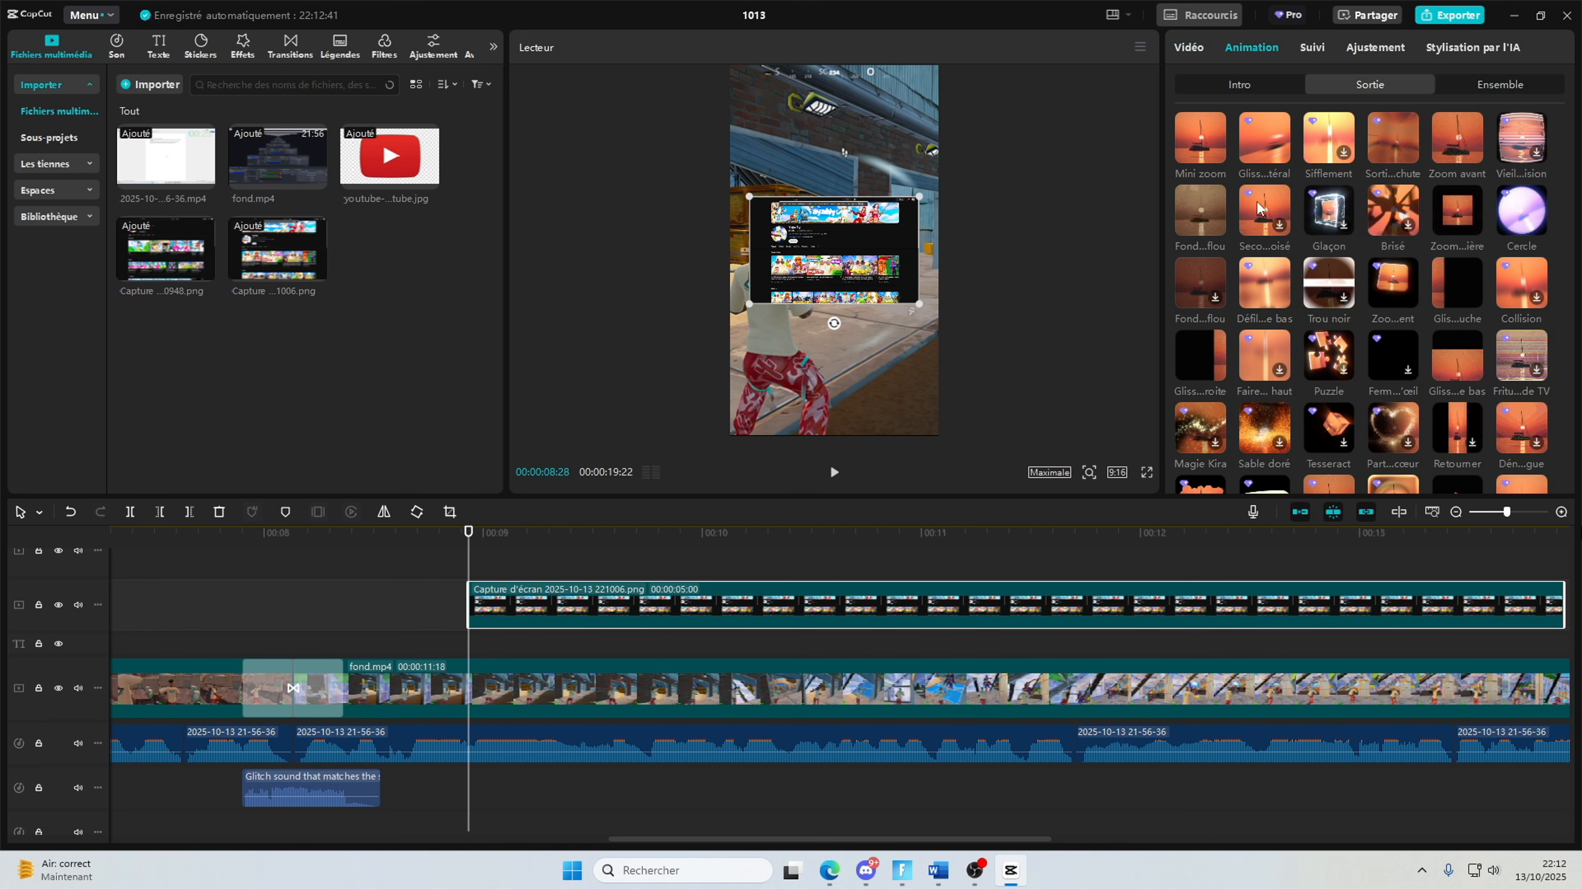
pyautogui.scroll(1, 1257, 207)
pyautogui.click(1456, 421)
pyautogui.click(1238, 84)
pyautogui.click(1263, 140)
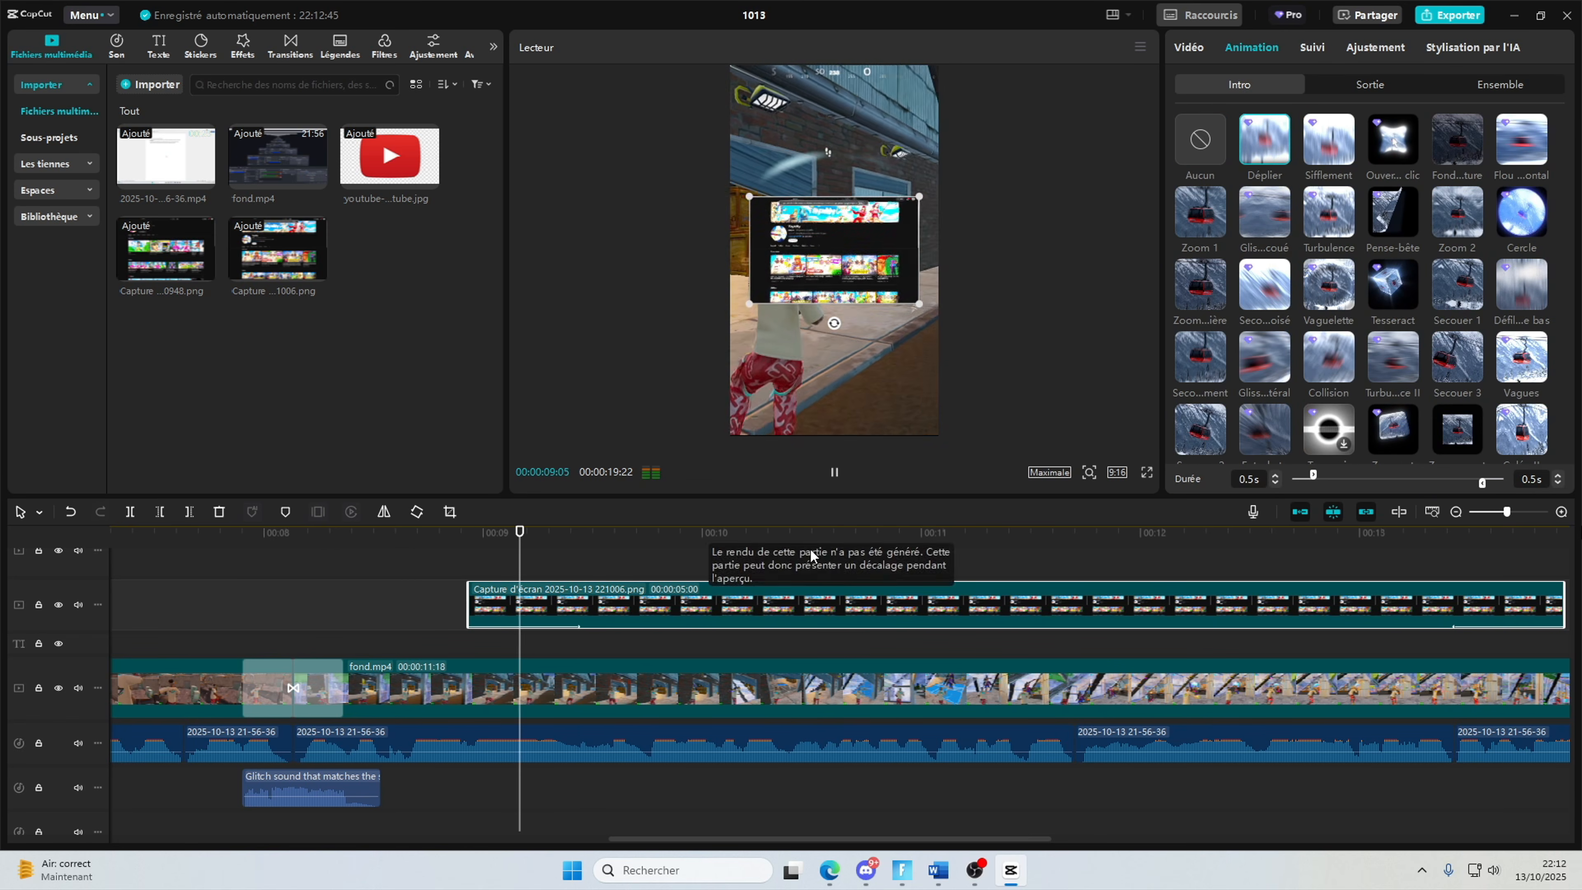
# Step: Shorten the end of the channel screenshot overlay to a duration of 00:00:01:09
pyautogui.hscroll(3, 1566, 595)
pyautogui.click(1491, 605)
pyautogui.click(1215, 612)
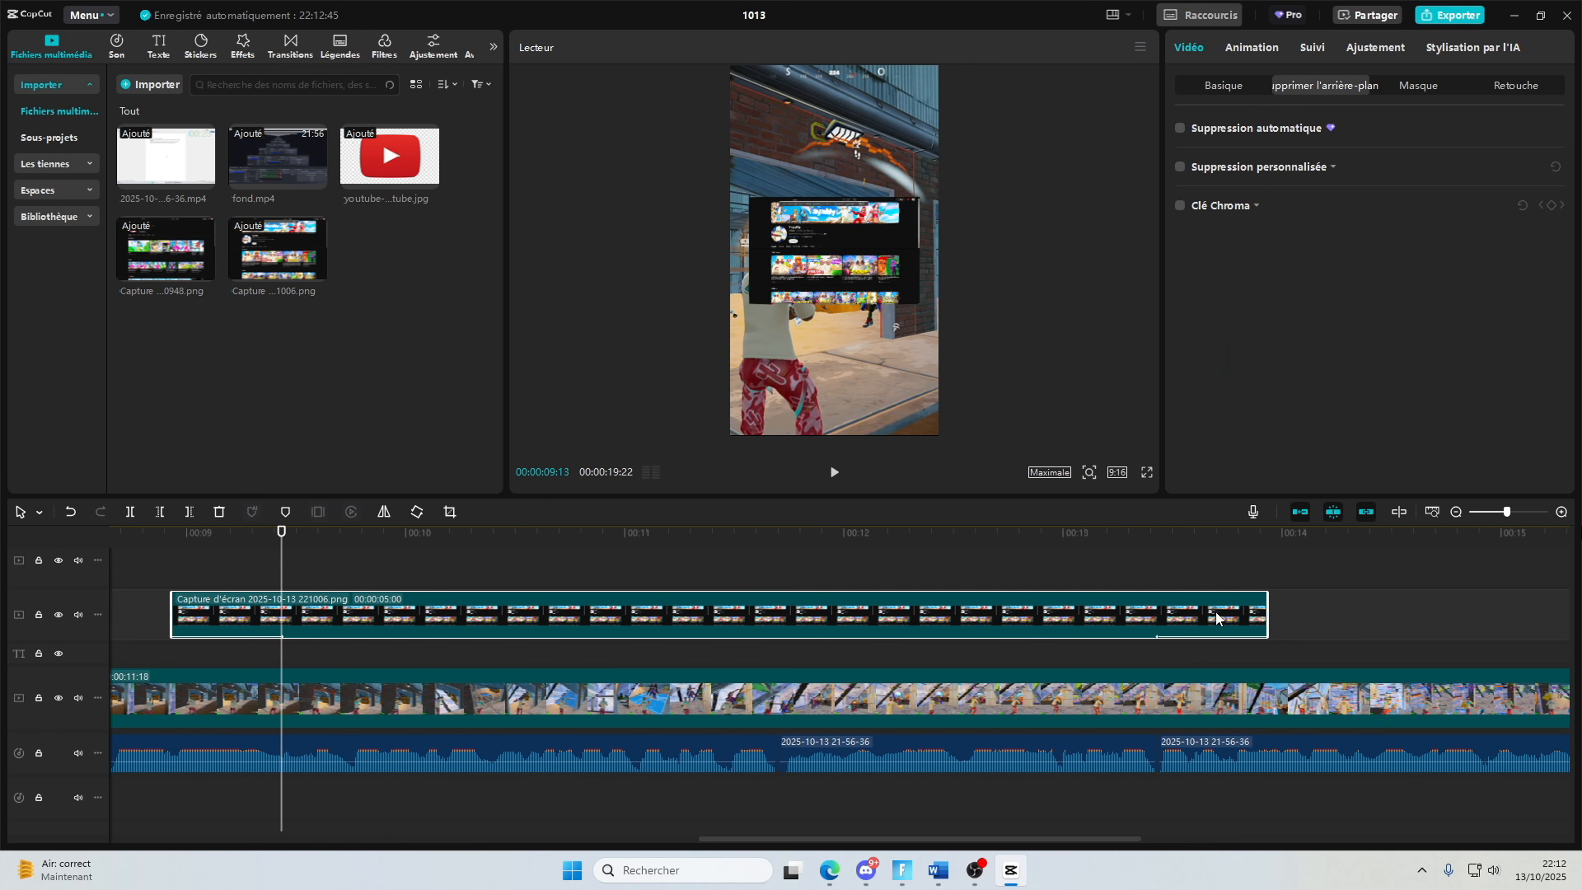
pyautogui.moveTo(1265, 612); pyautogui.dragTo(455, 612)
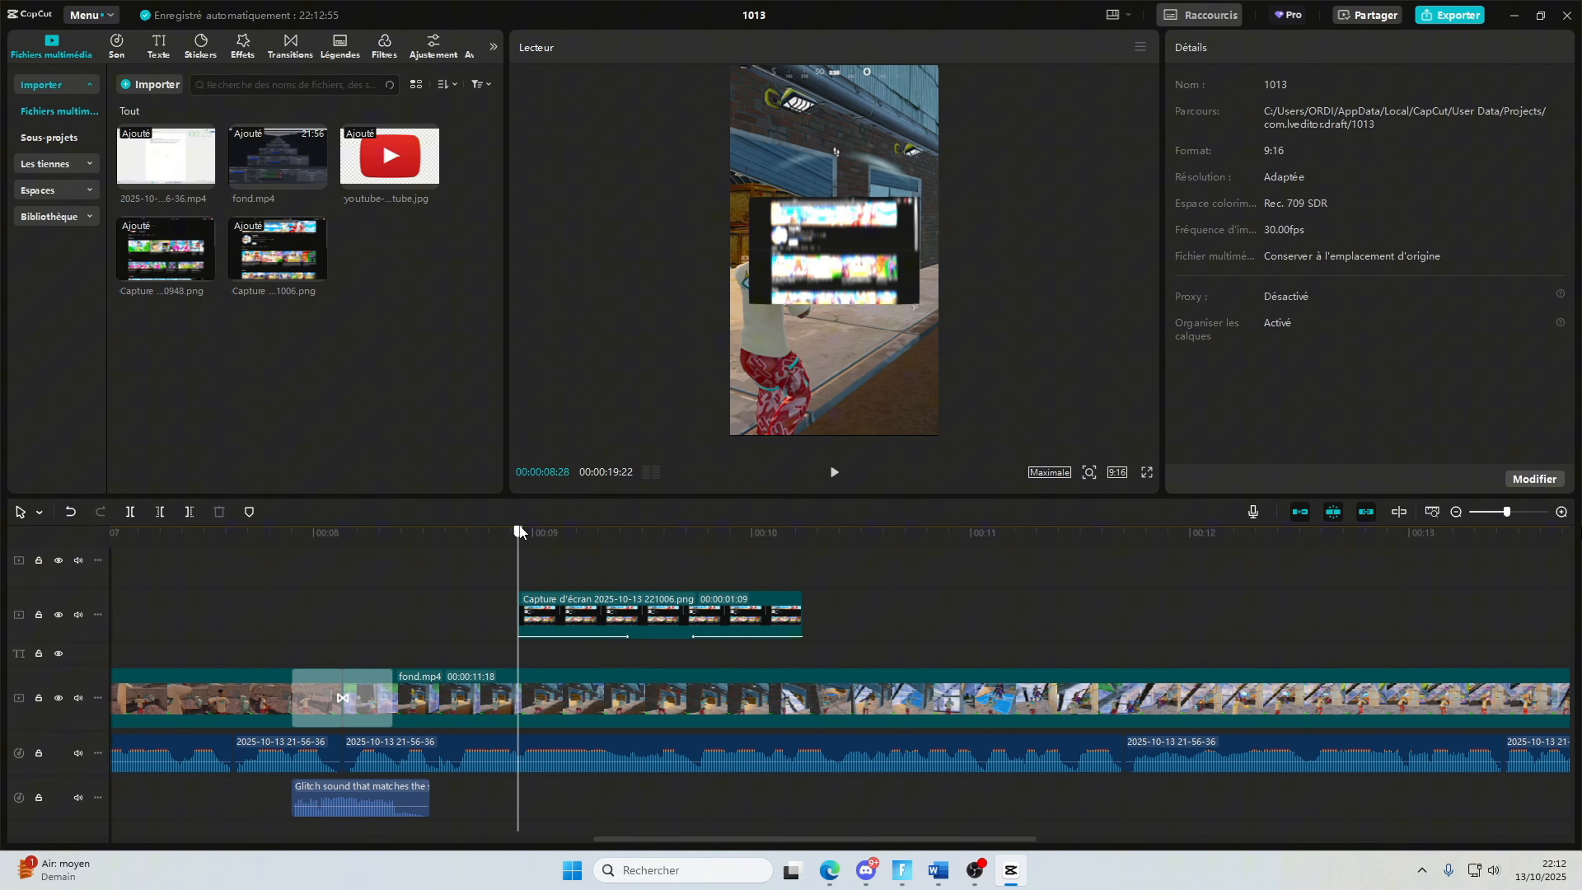
# Step: Add the imported sound "Extrait20251013-4" and align it with the start of the channel screenshot overlay
pyautogui.click(116, 46)
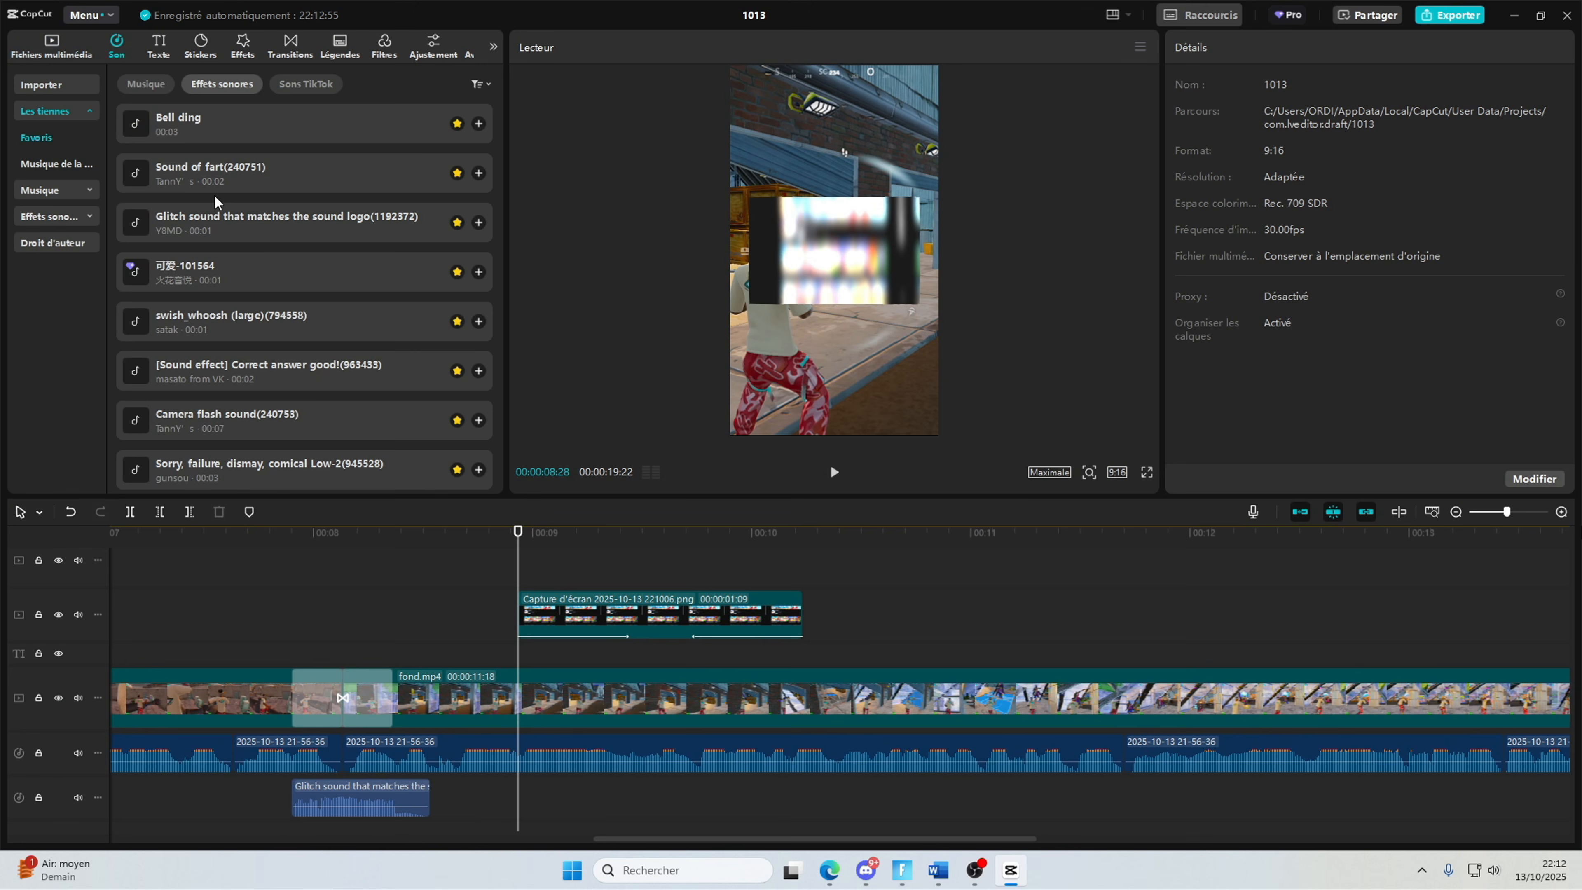
pyautogui.scroll(1, 236, 304)
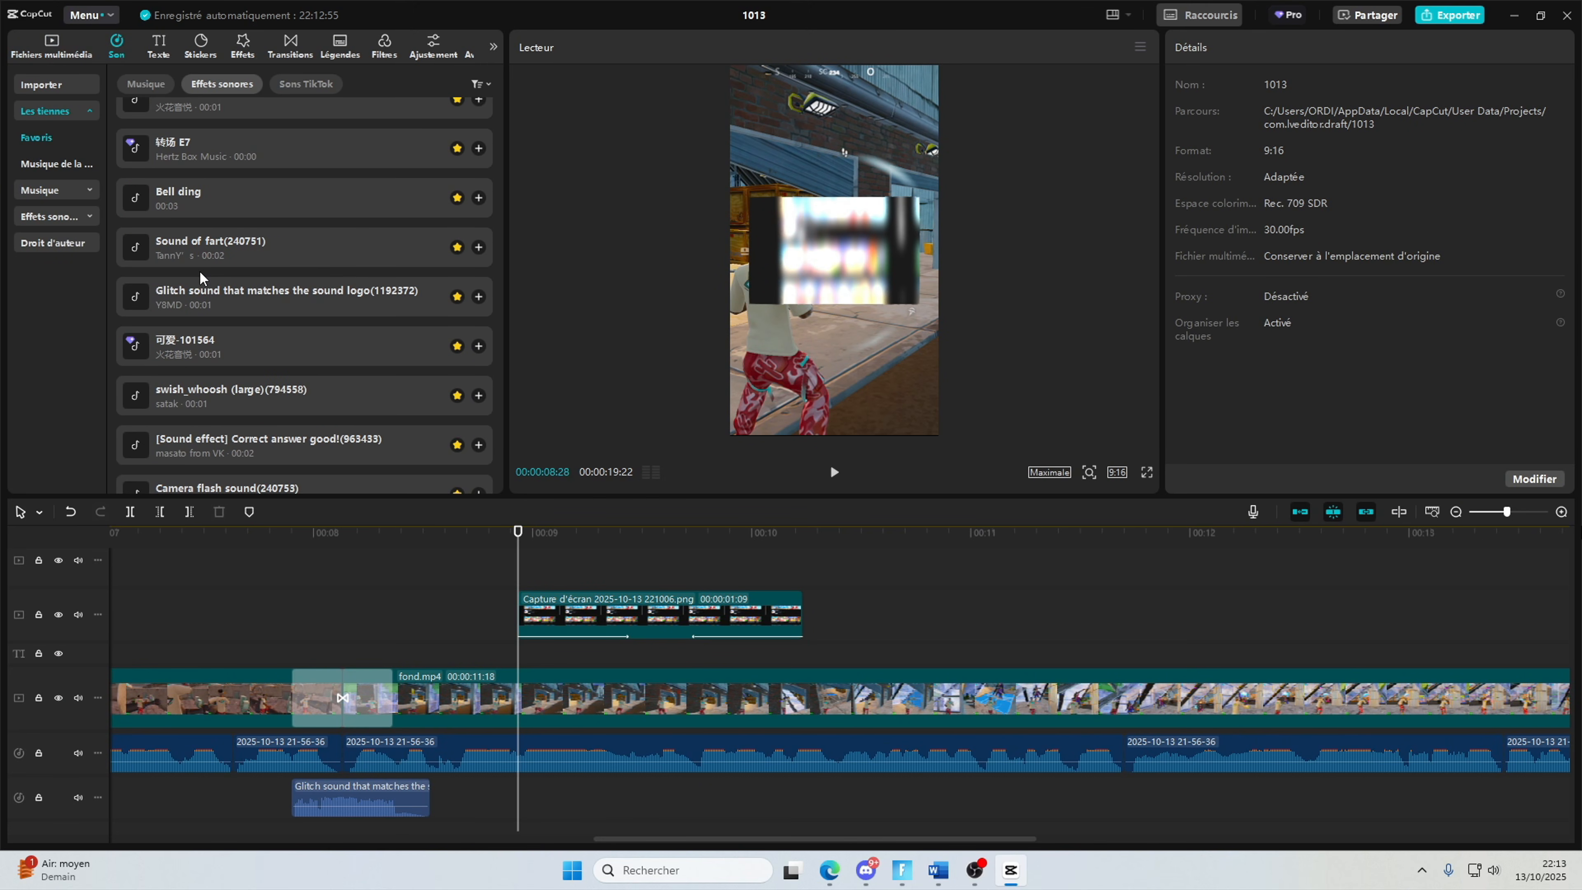
pyautogui.scroll(6, 198, 270)
pyautogui.click(344, 143)
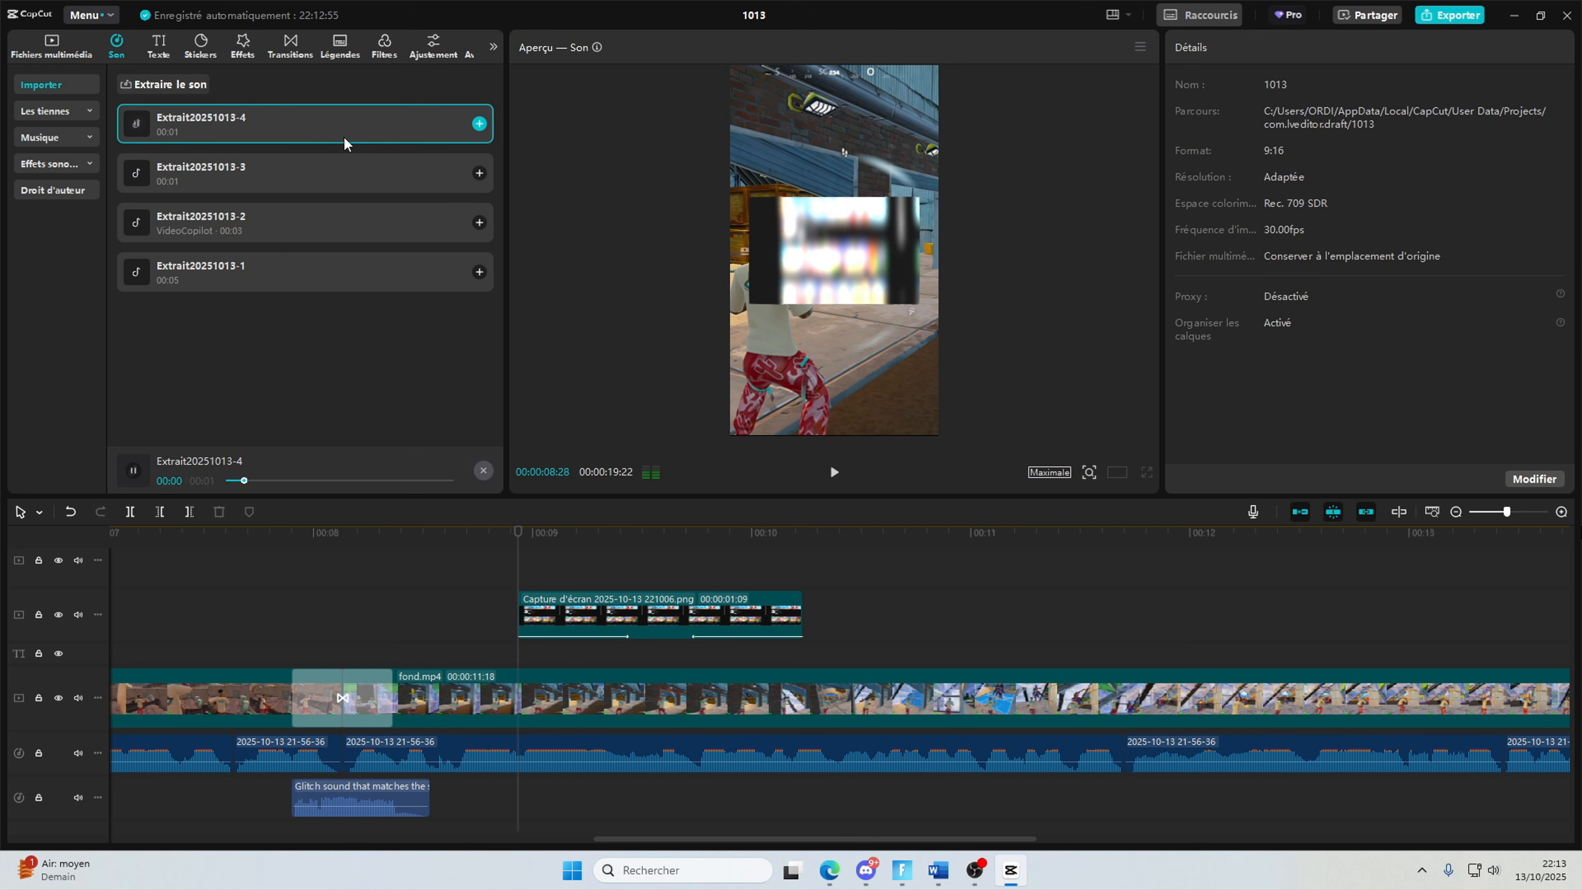
pyautogui.click(478, 125)
pyautogui.moveTo(549, 782); pyautogui.dragTo(541, 783)
# Step: Play from 00:00:08:09 through the channel screenshot overlay to check its animations and sound
pyautogui.click(379, 558)
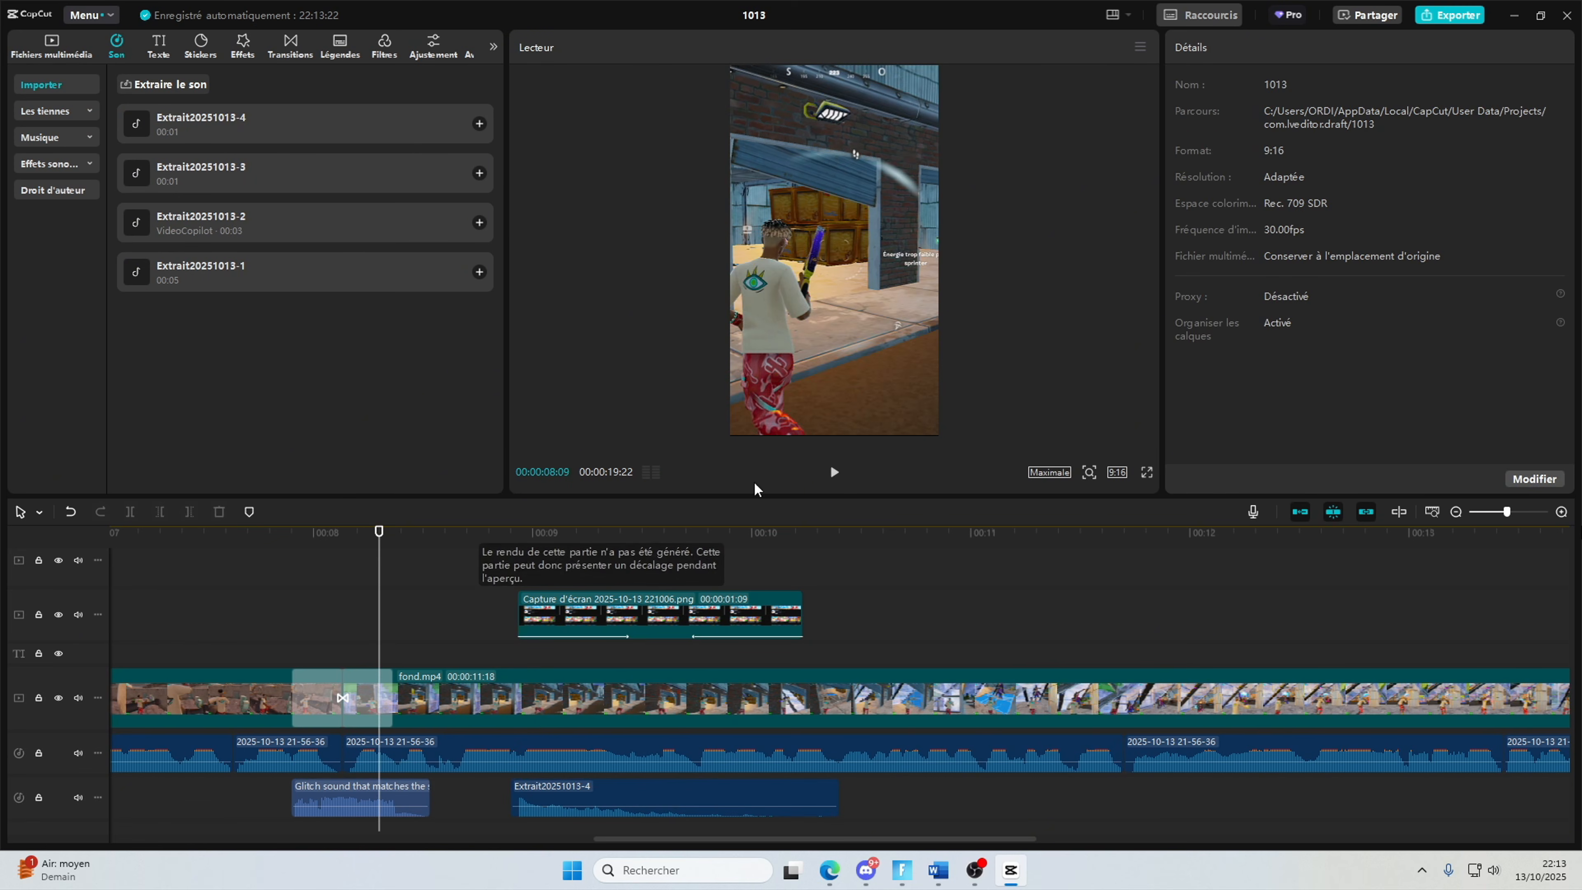
pyautogui.click(834, 473)
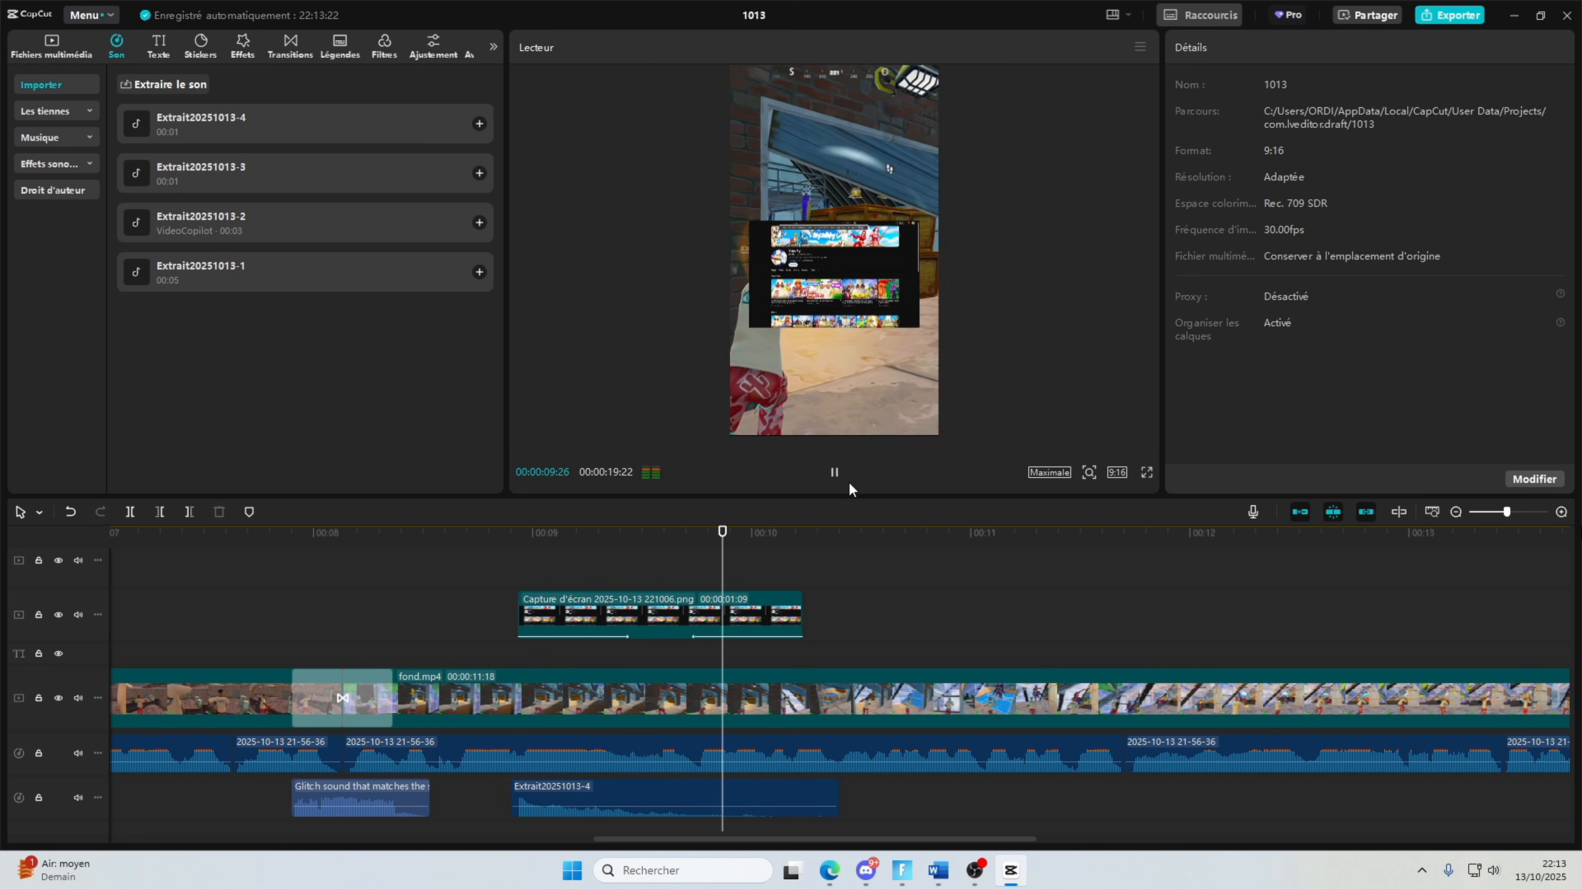
pyautogui.click(625, 579)
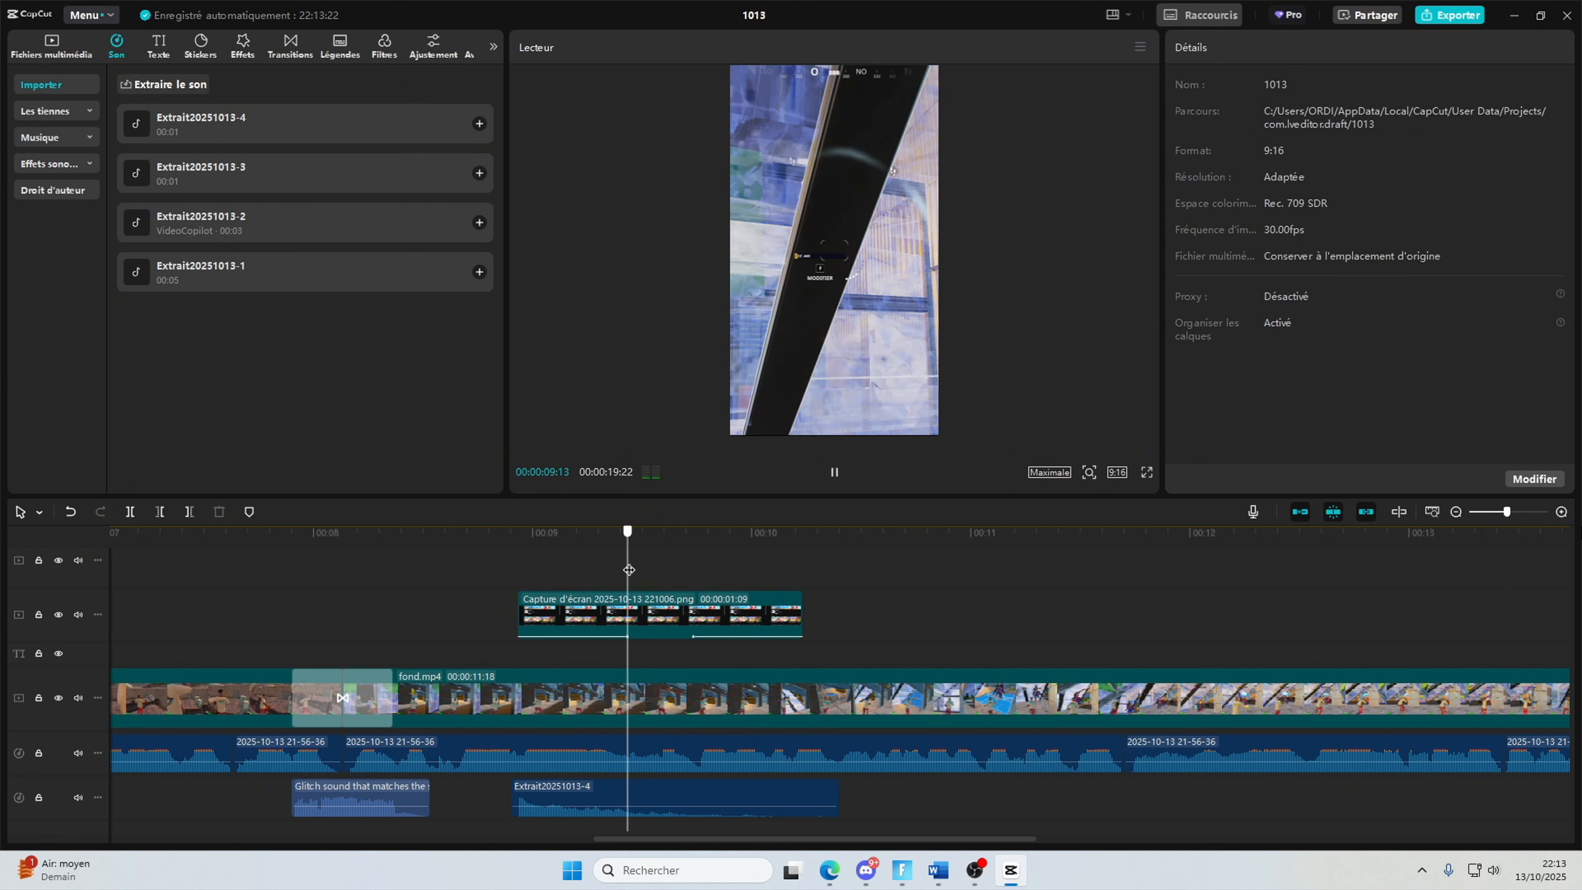
# Step: Shorten the channel screenshot overlay to 00:00:01:03 and set its exit animation duration to 0.6 s
pyautogui.click(633, 592)
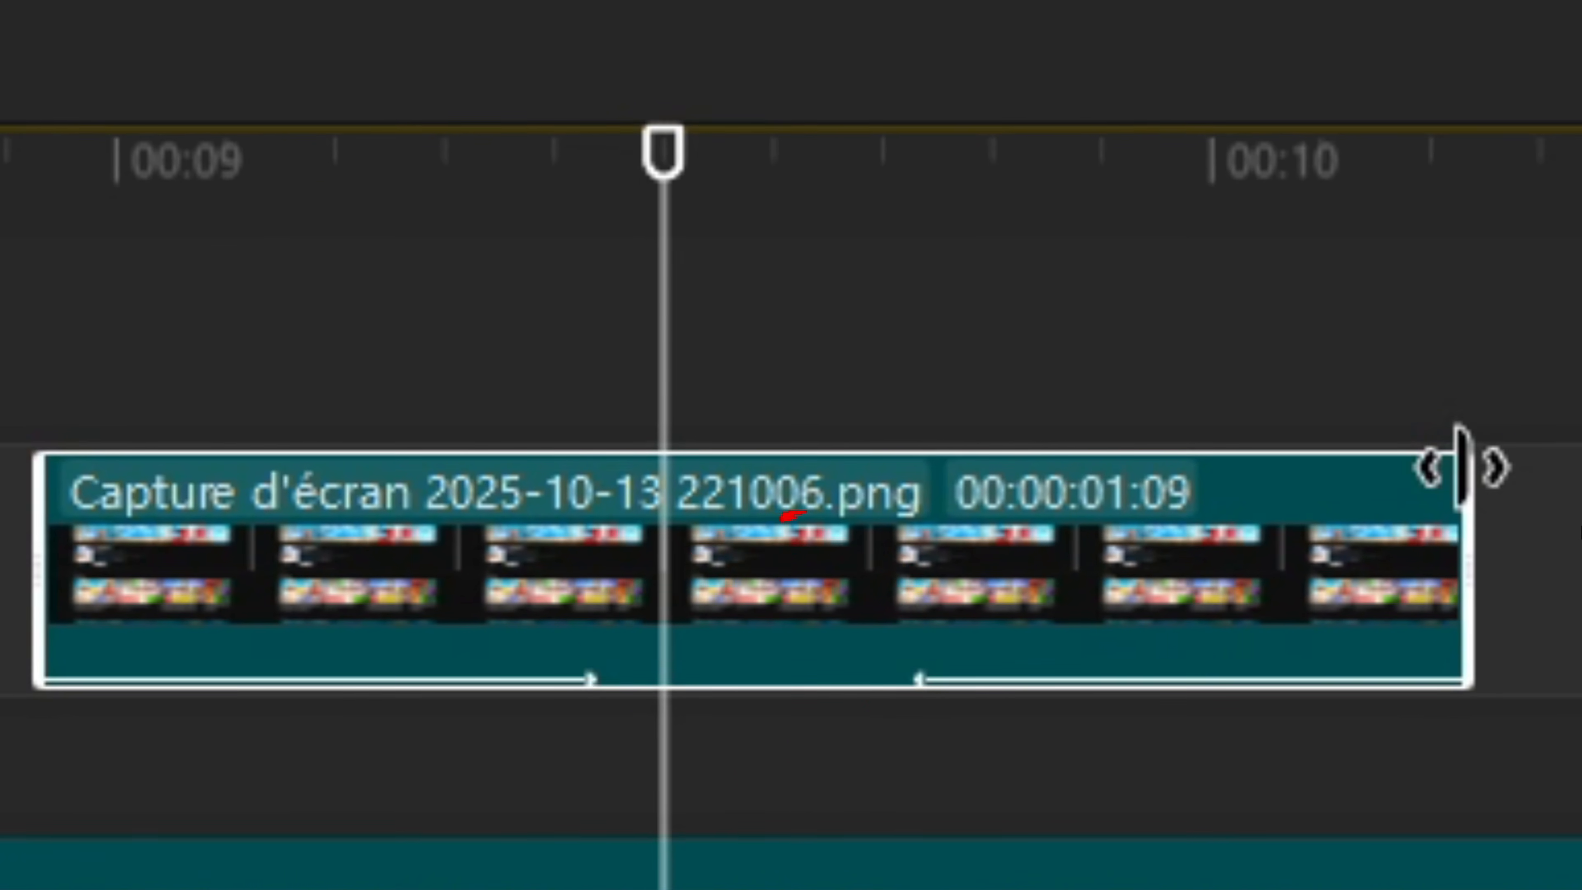
pyautogui.moveTo(1298, 580); pyautogui.dragTo(1122, 579)
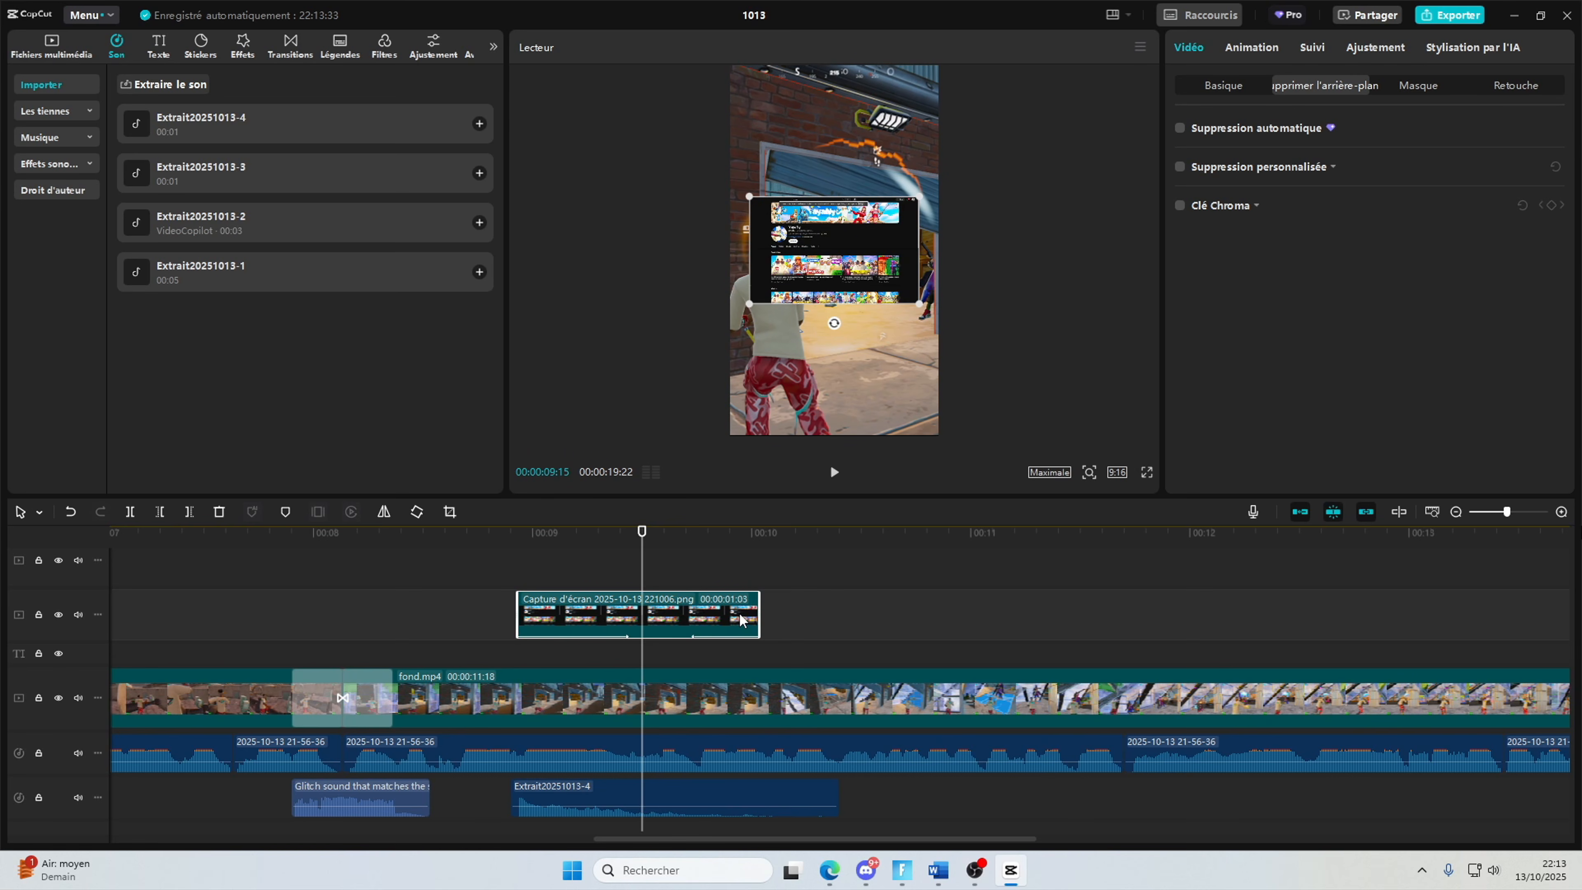
pyautogui.click(1243, 49)
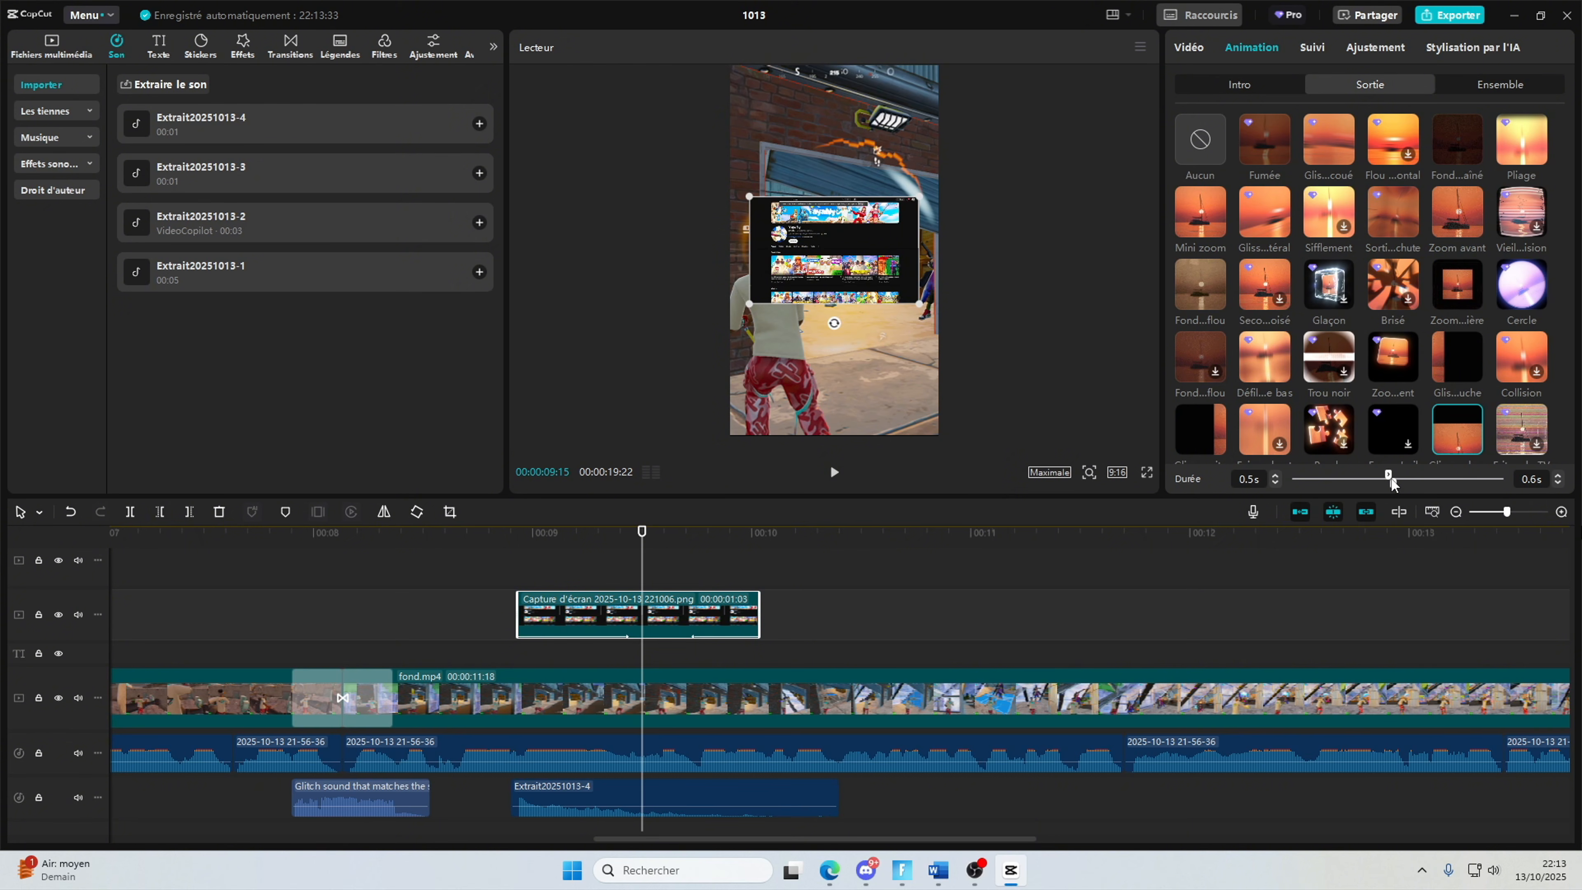
# Step: Replay the channel screenshot overlay with its exit animation and the gameplay after it, up to 00:00:11:21
pyautogui.click(437, 595)
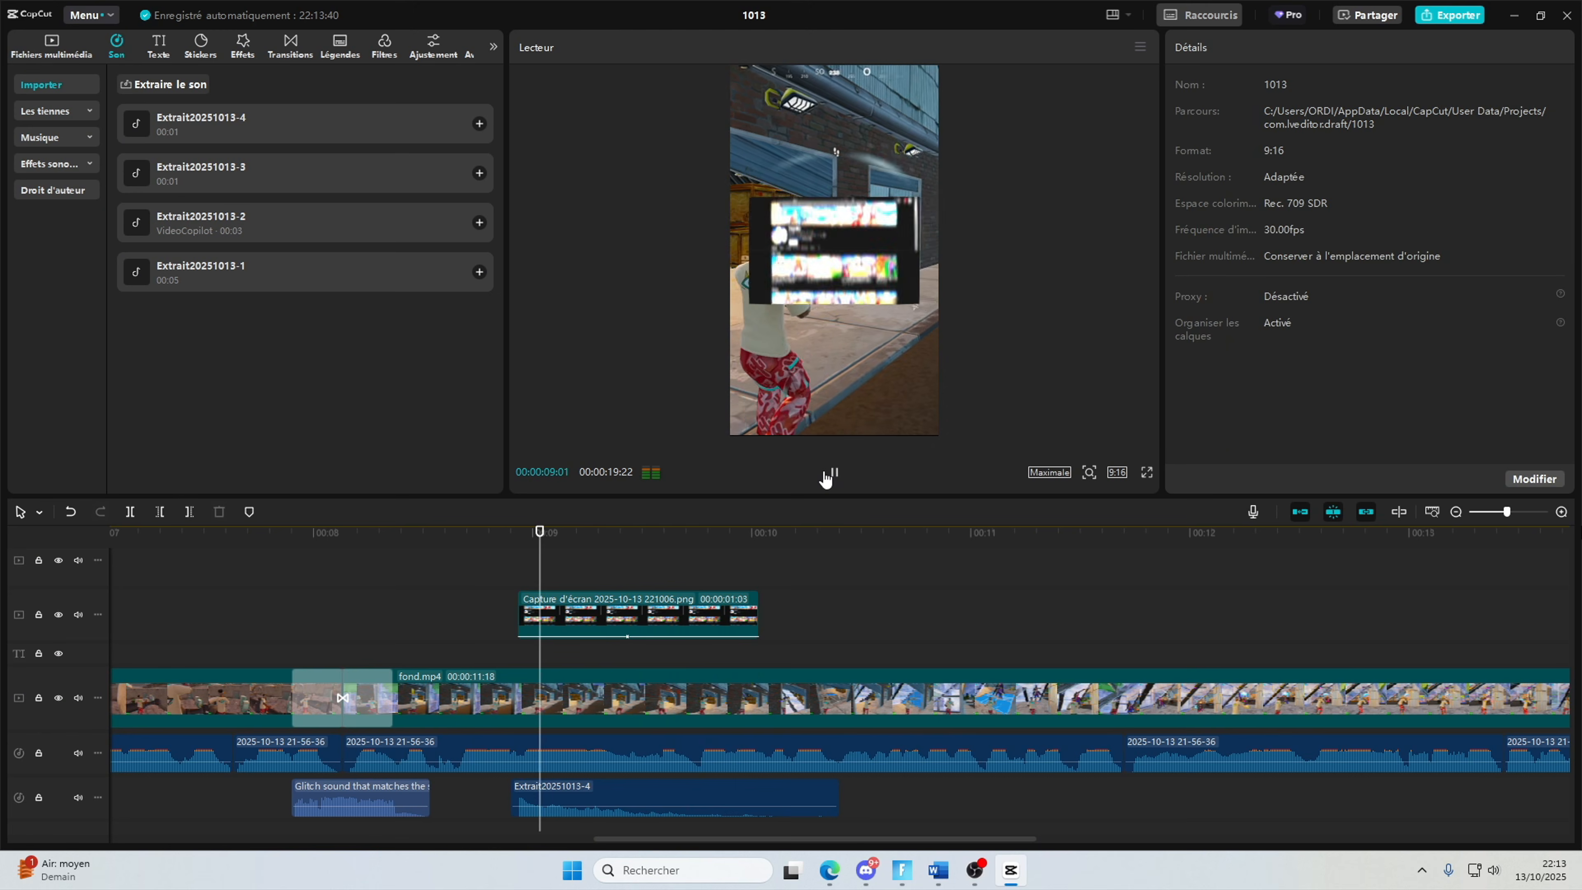
pyautogui.click(829, 475)
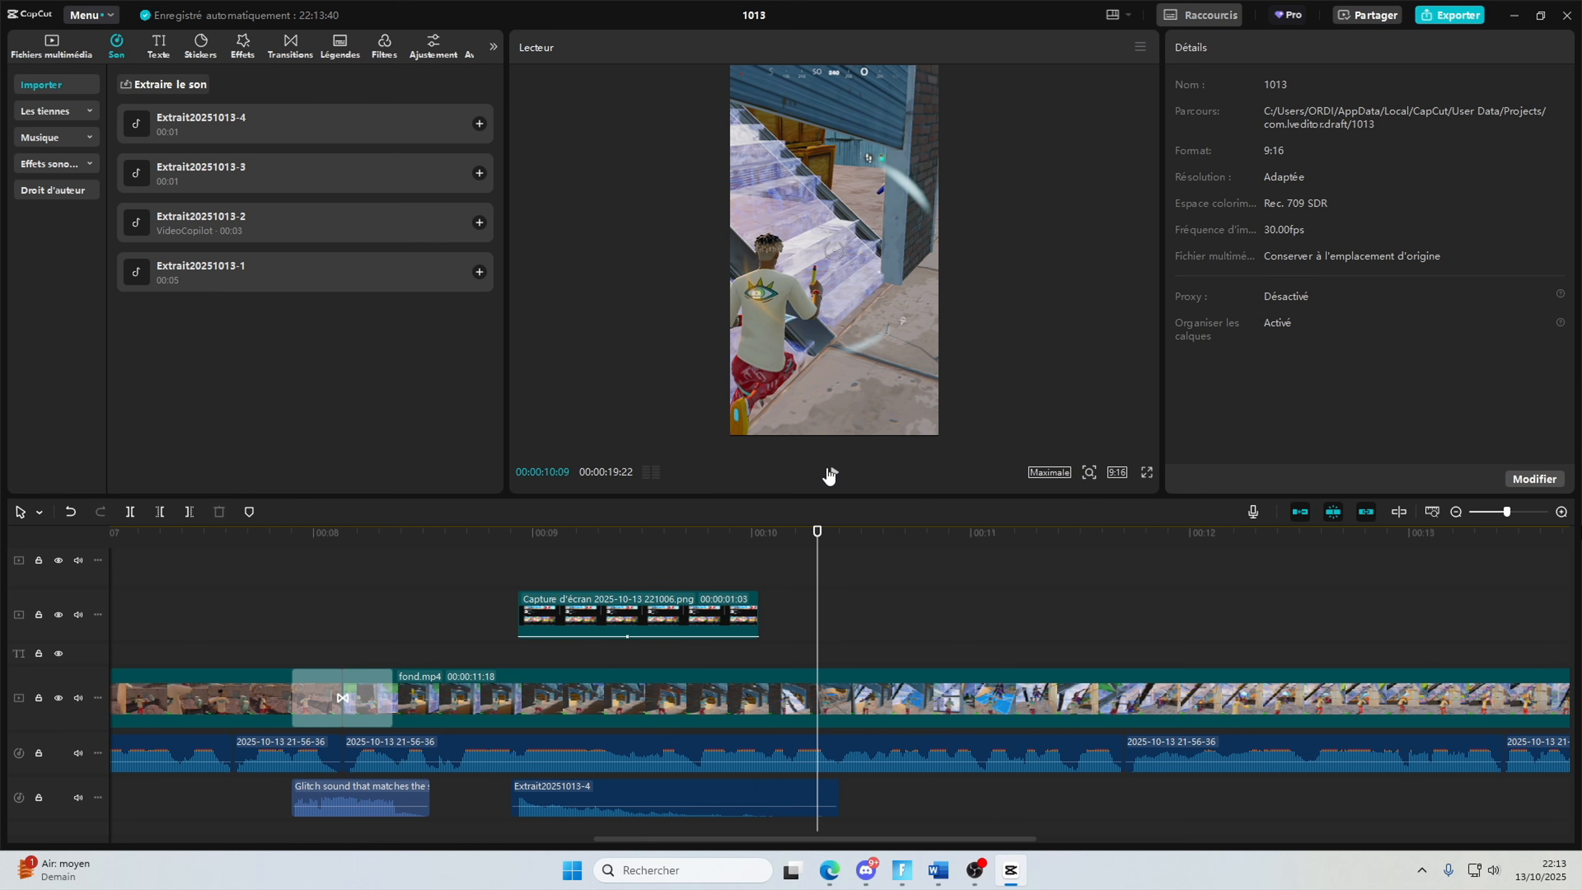
pyautogui.click(643, 577)
pyautogui.click(834, 472)
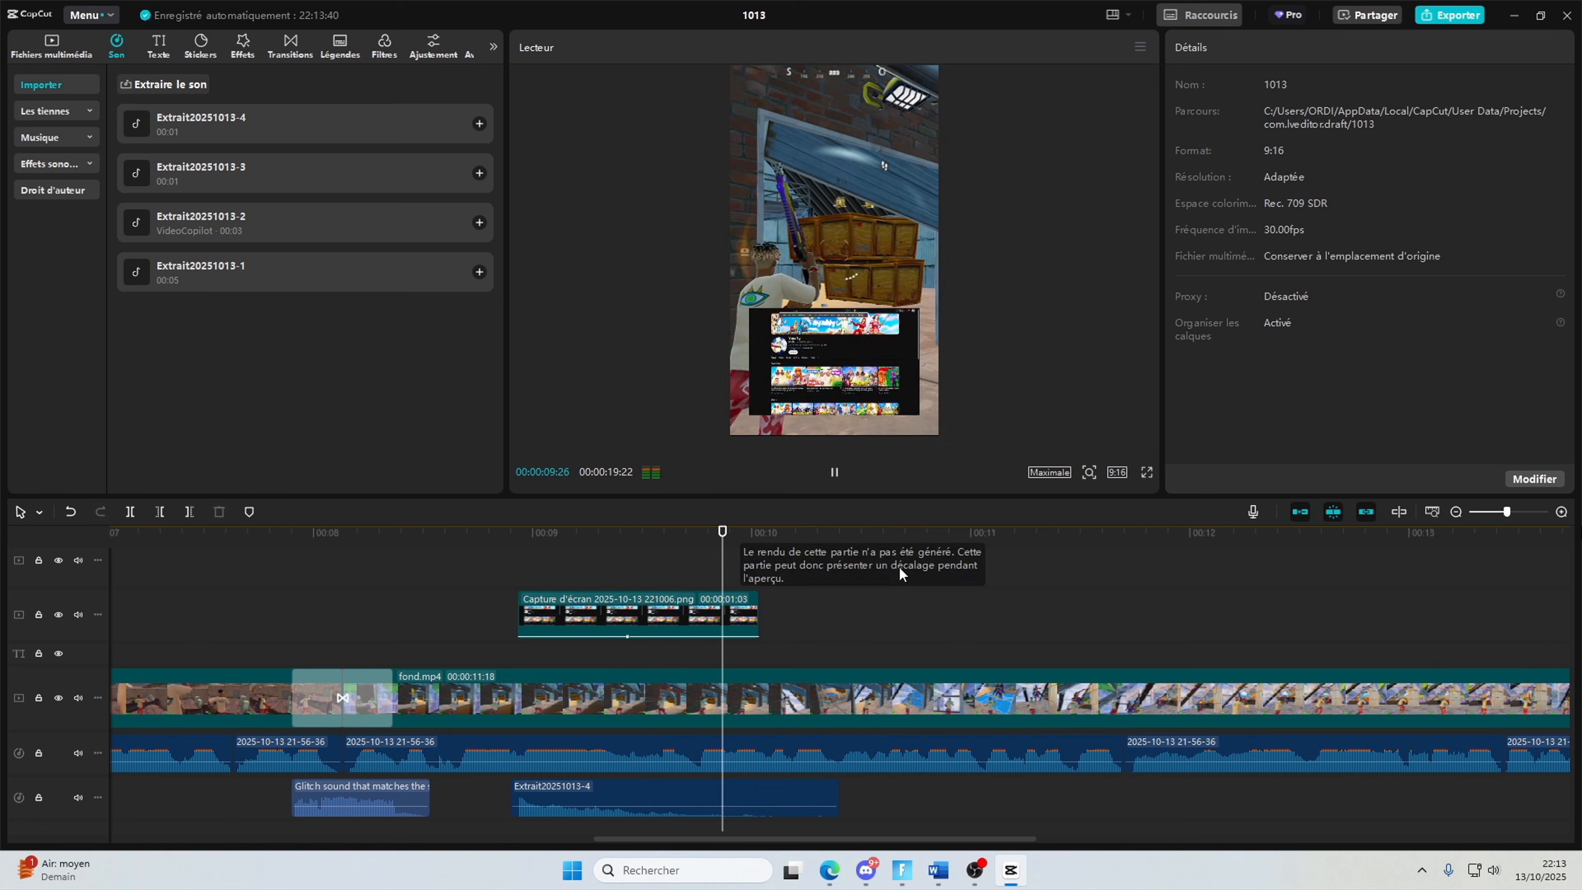
pyautogui.moveTo(1117, 585); pyautogui.dragTo(1569, 608)
pyautogui.press('space')
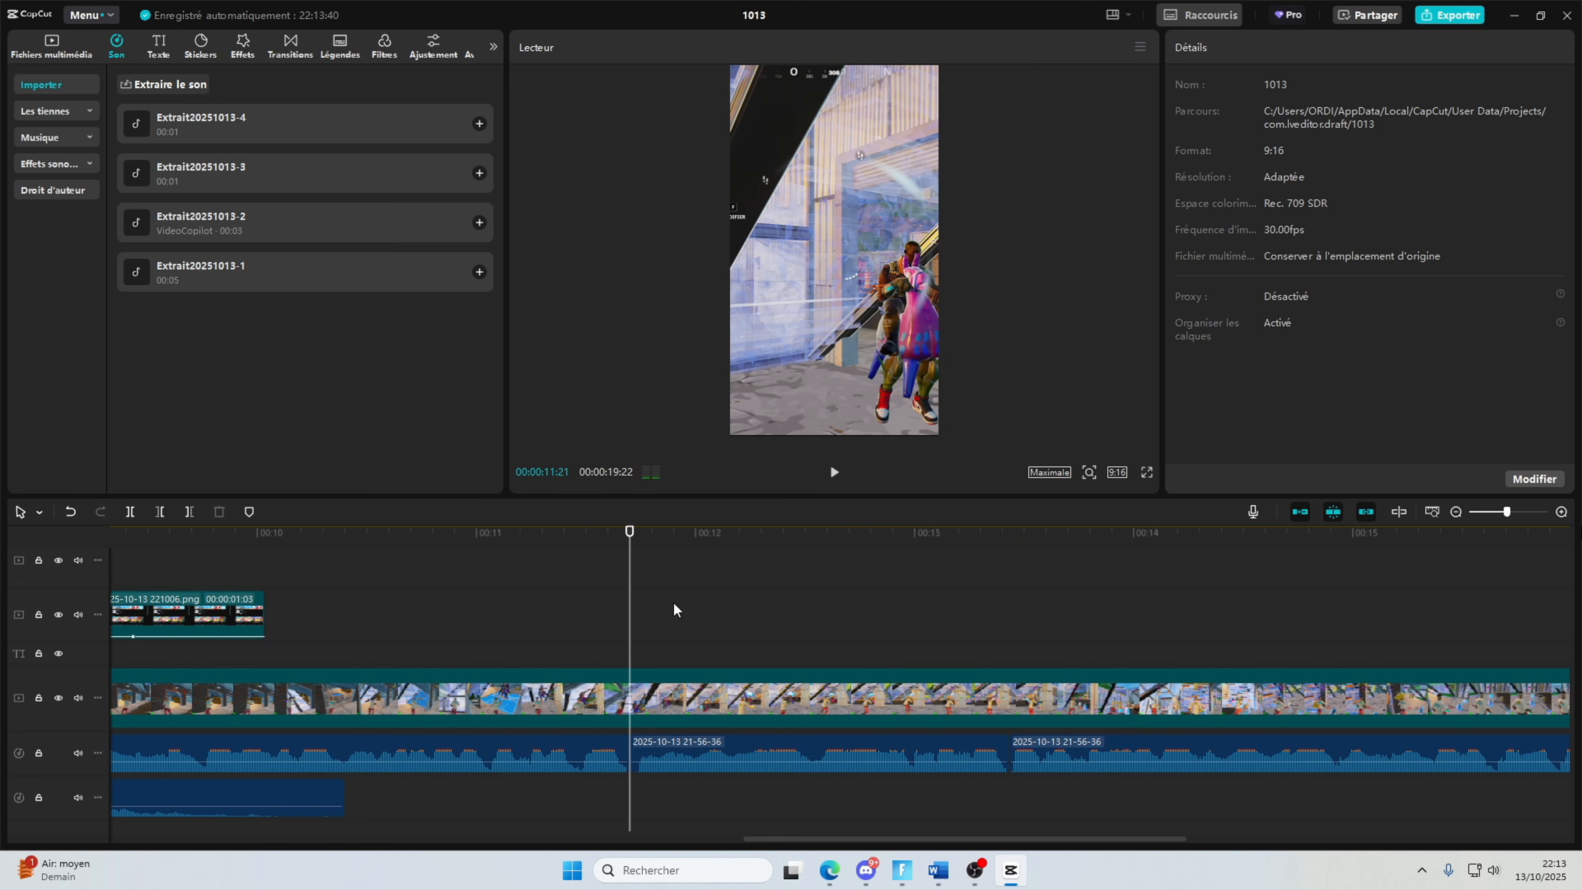
# Step: Switch to the Edge browser and save the YayaNy channel's profile picture as the JPEG "channels4_profile (9)" in Téléchargements
pyautogui.moveTo(837, 859)
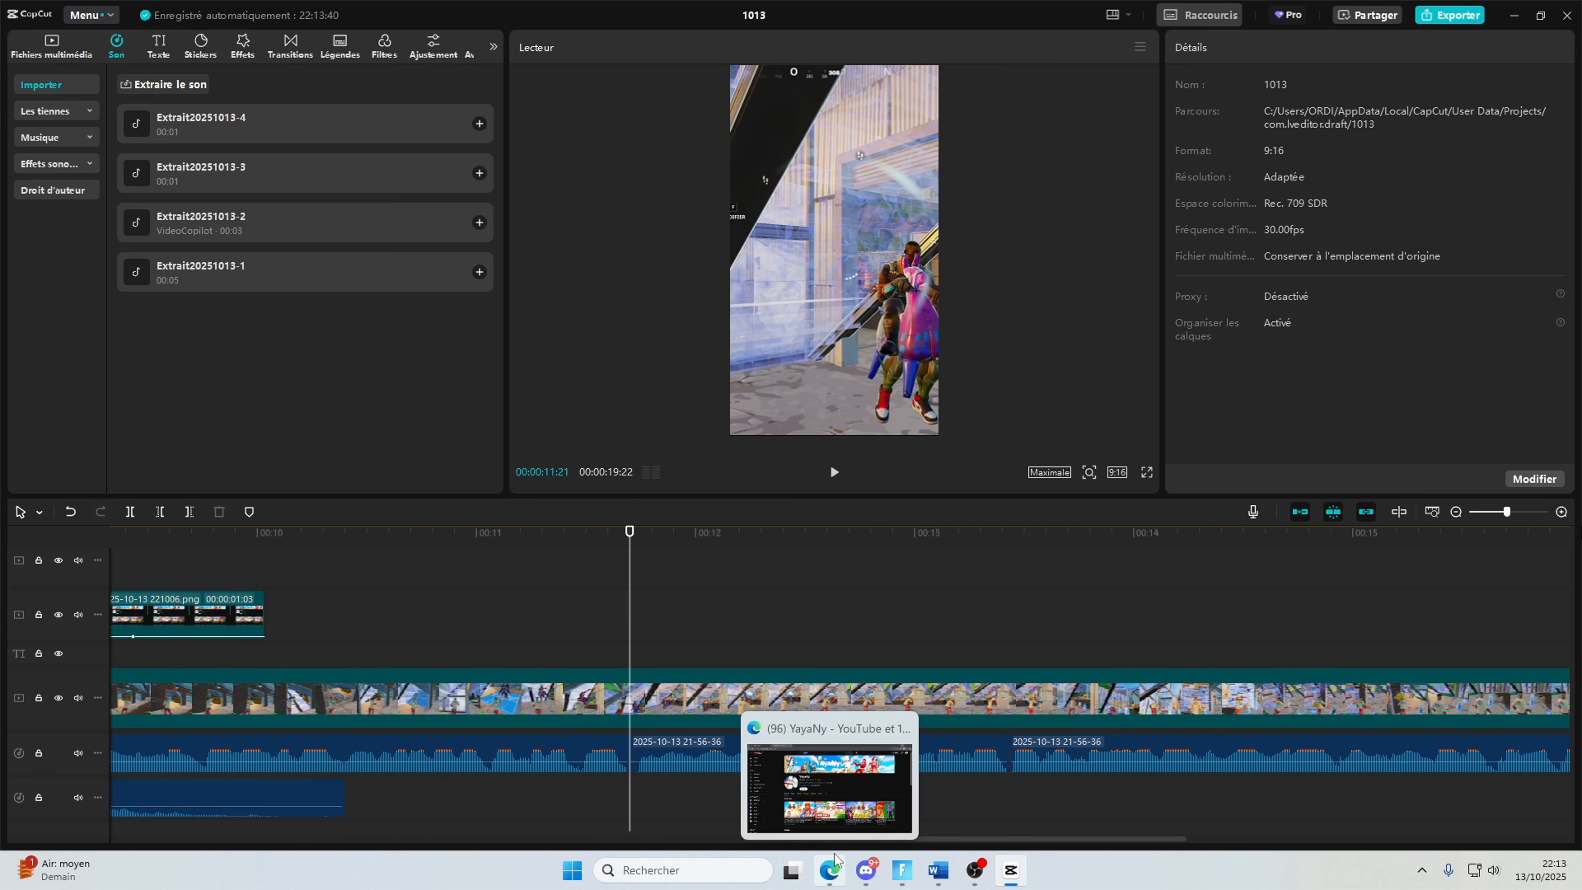
pyautogui.click(844, 873)
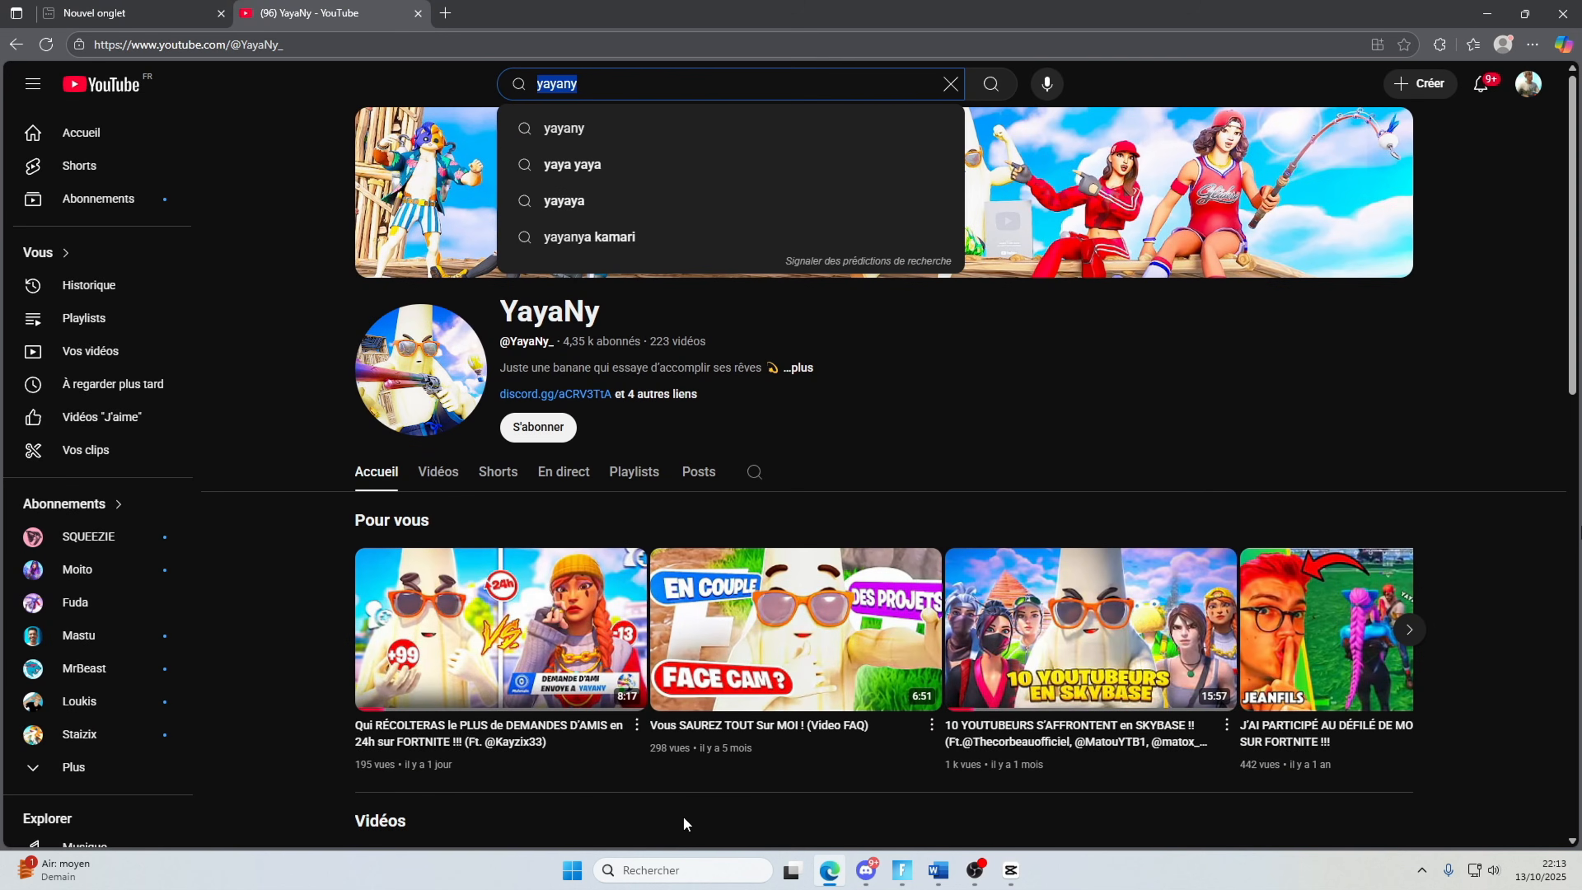
pyautogui.rightClick(436, 382)
pyautogui.click(537, 394)
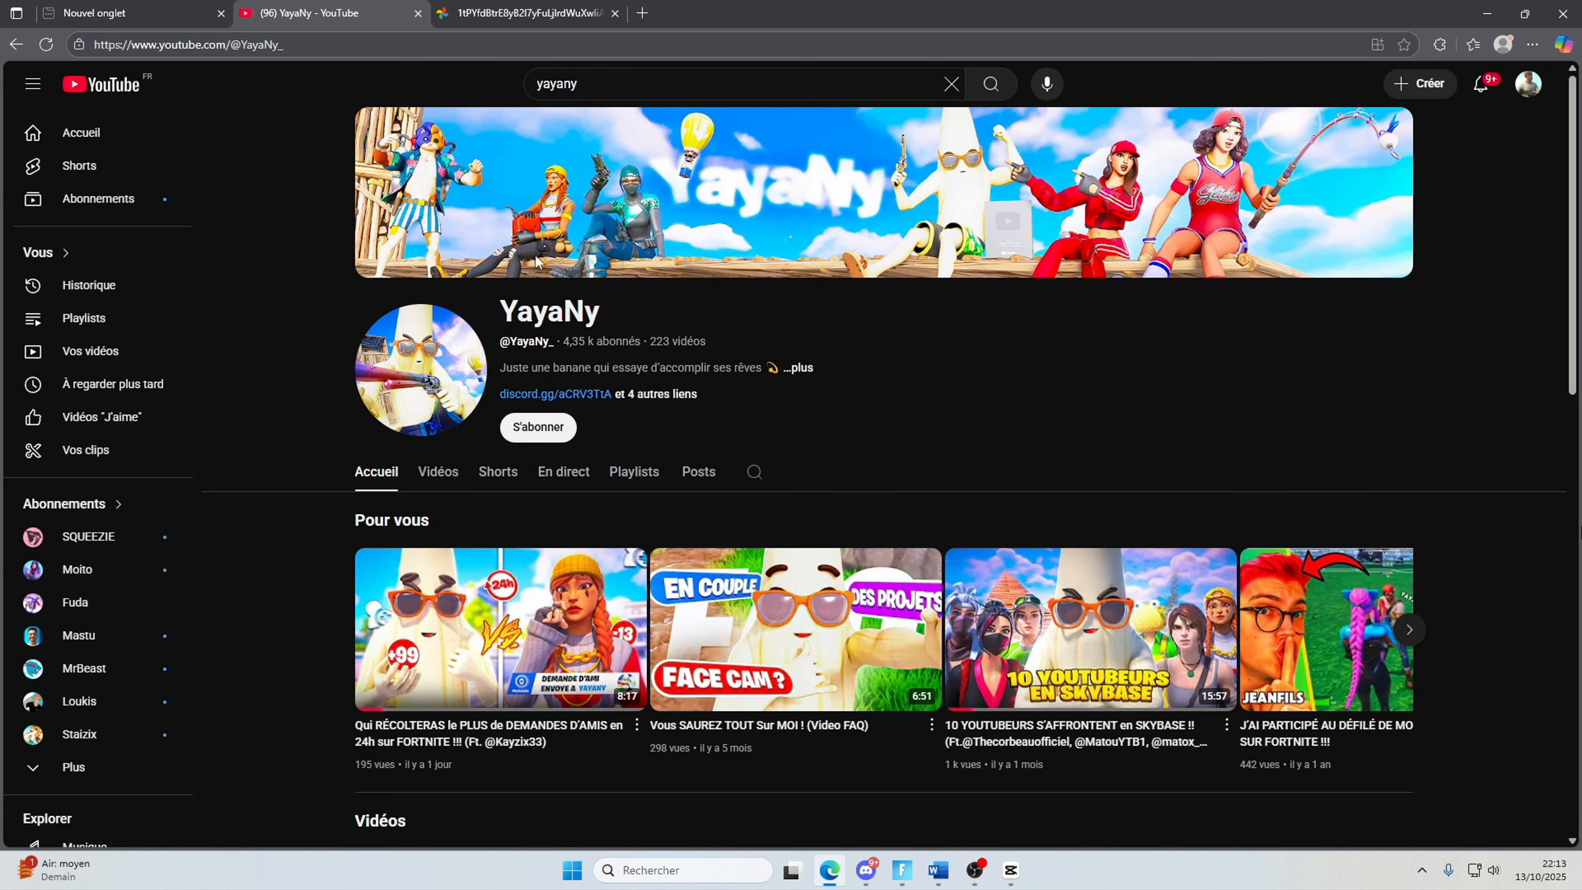
pyautogui.click(911, 470)
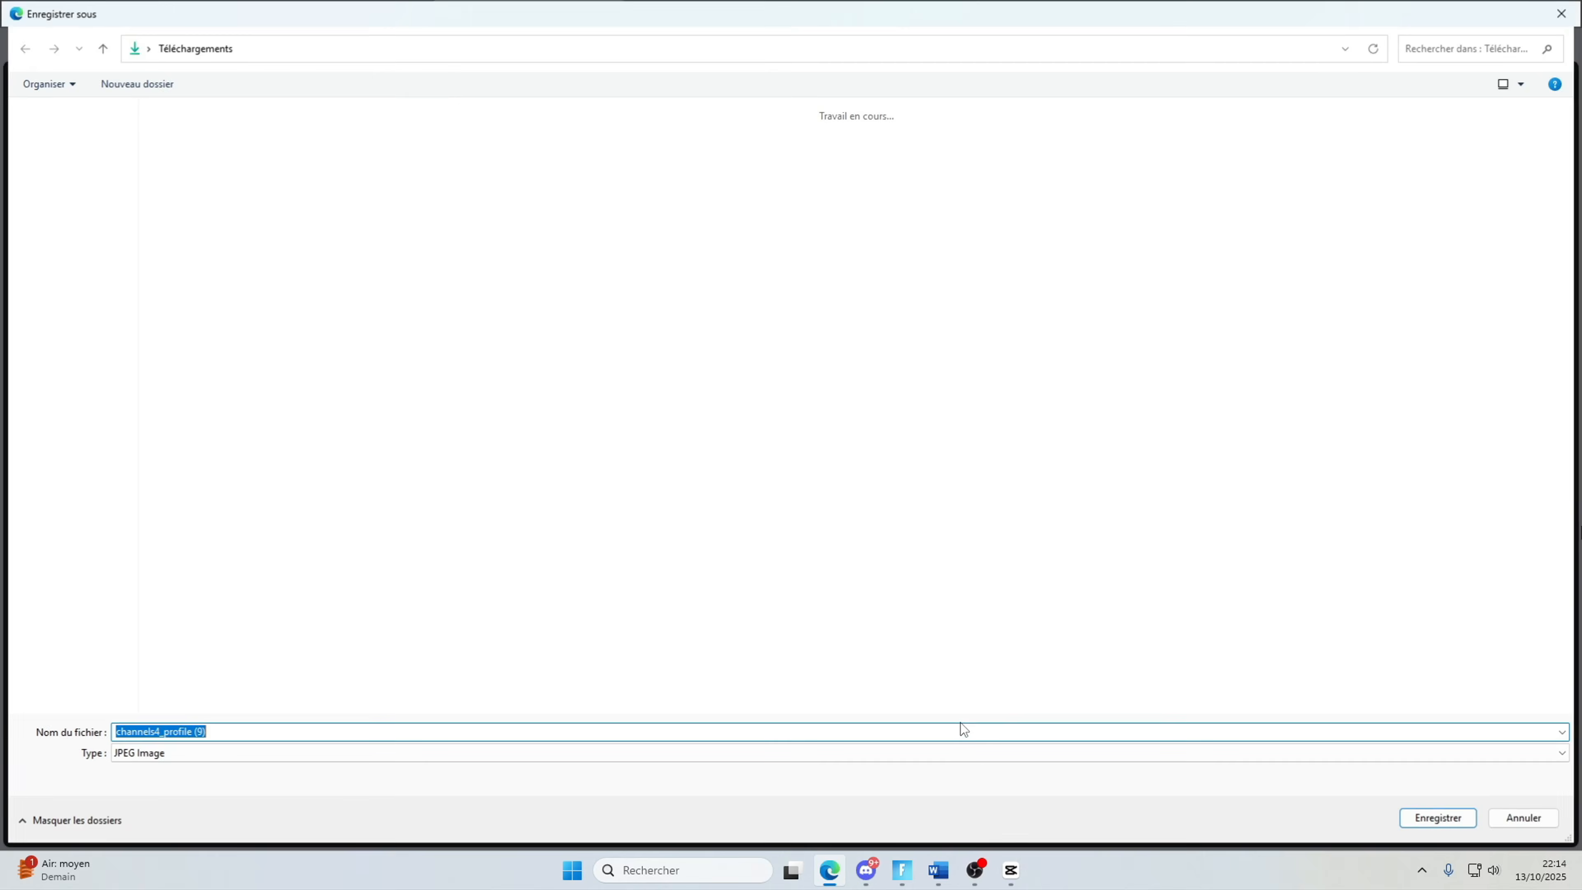
pyautogui.press('Return')
# Step: Search YouTube for "natmor" and open the NATMOR Shorts channel page
pyautogui.click(356, 6)
pyautogui.moveTo(598, 83); pyautogui.dragTo(414, 84)
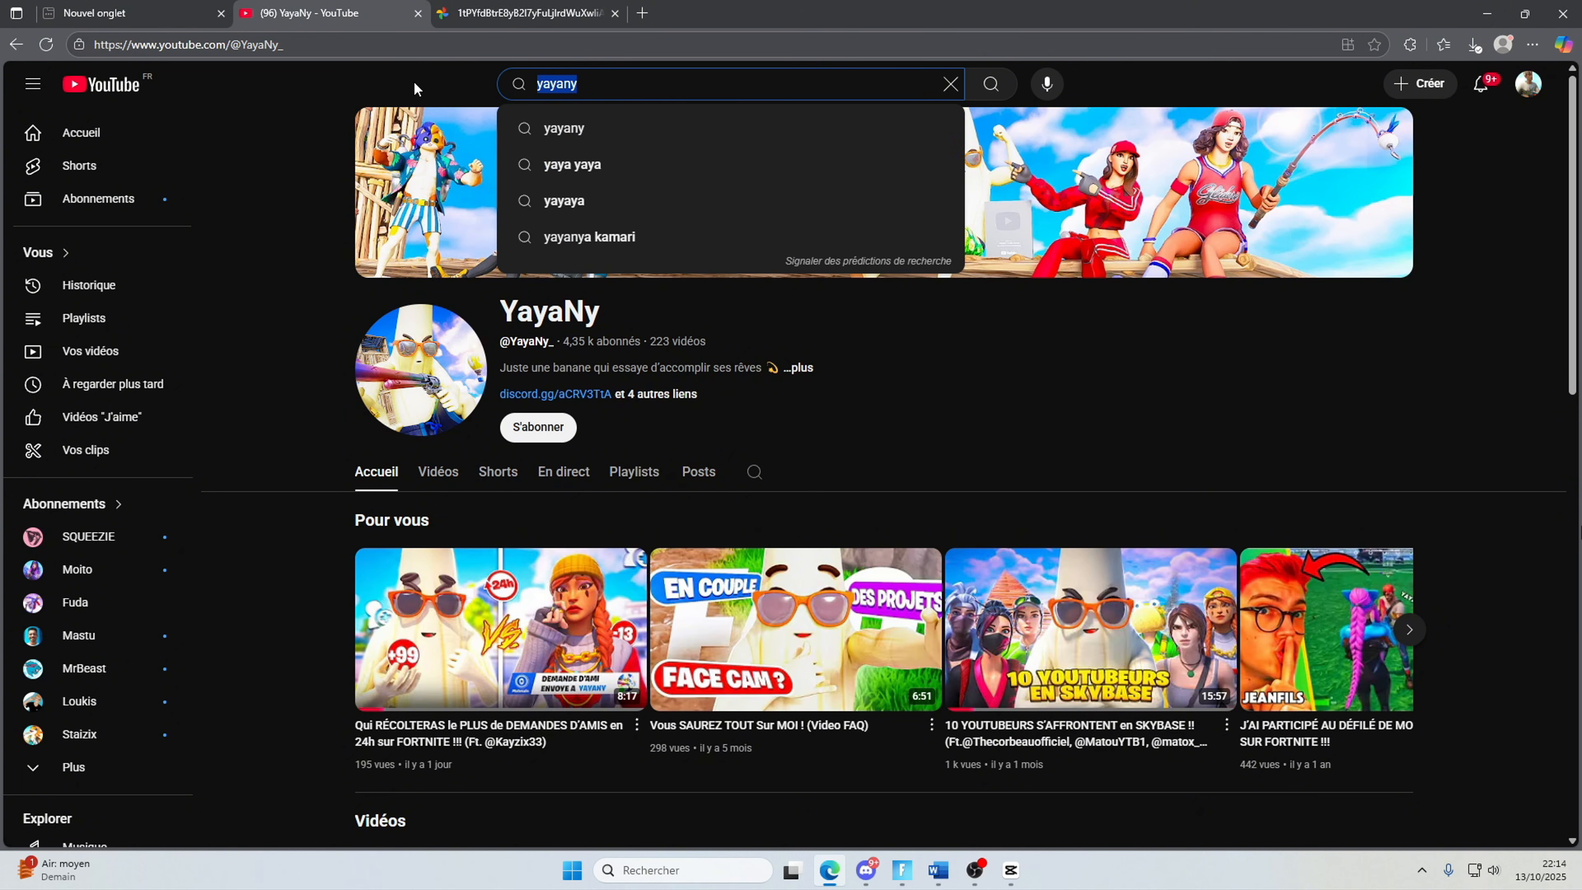
pyautogui.press('BackSpace')
pyautogui.write('natmor')
pyautogui.press('Return')
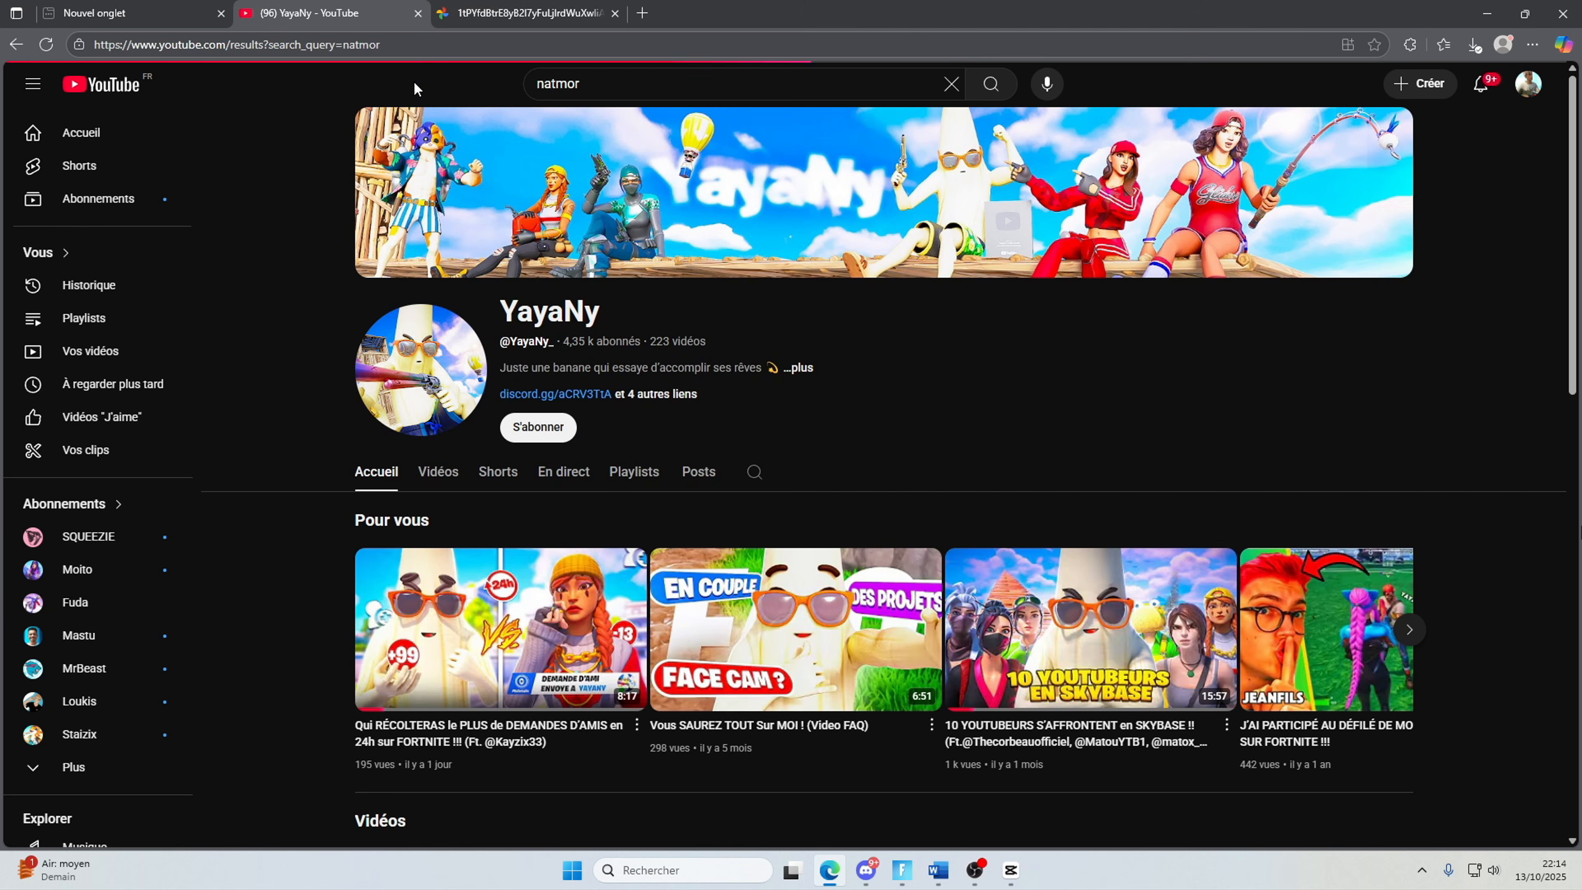
pyautogui.click(575, 470)
# Step: Open the NATMOR Shorts profile picture in a new tab and save it as "channels4_profile (10).jpg"
pyautogui.rightClick(443, 330)
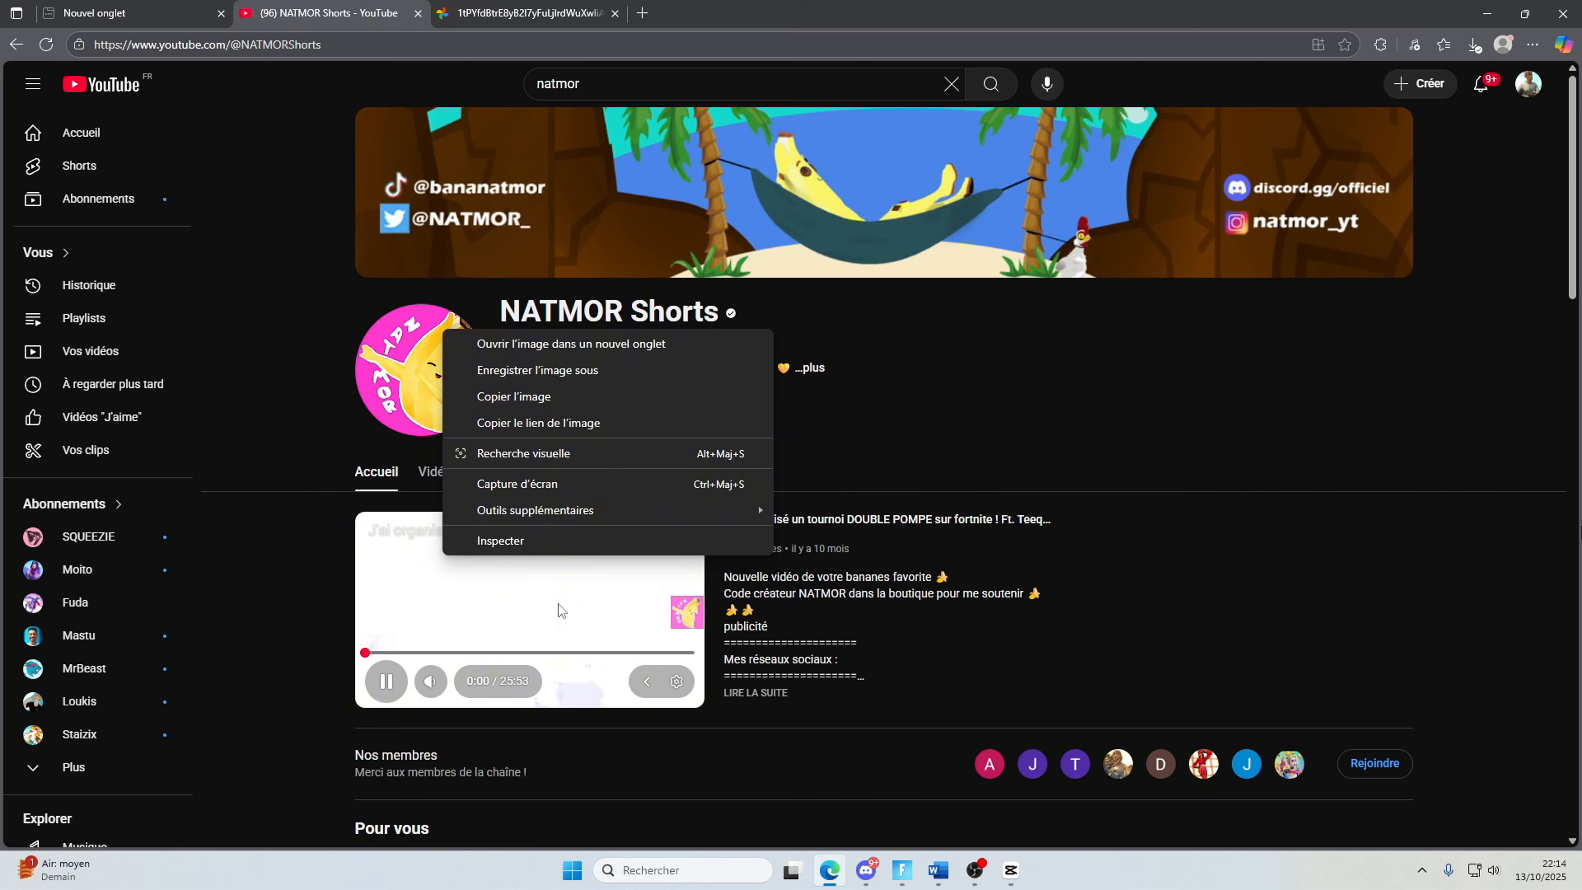
pyautogui.click(559, 603)
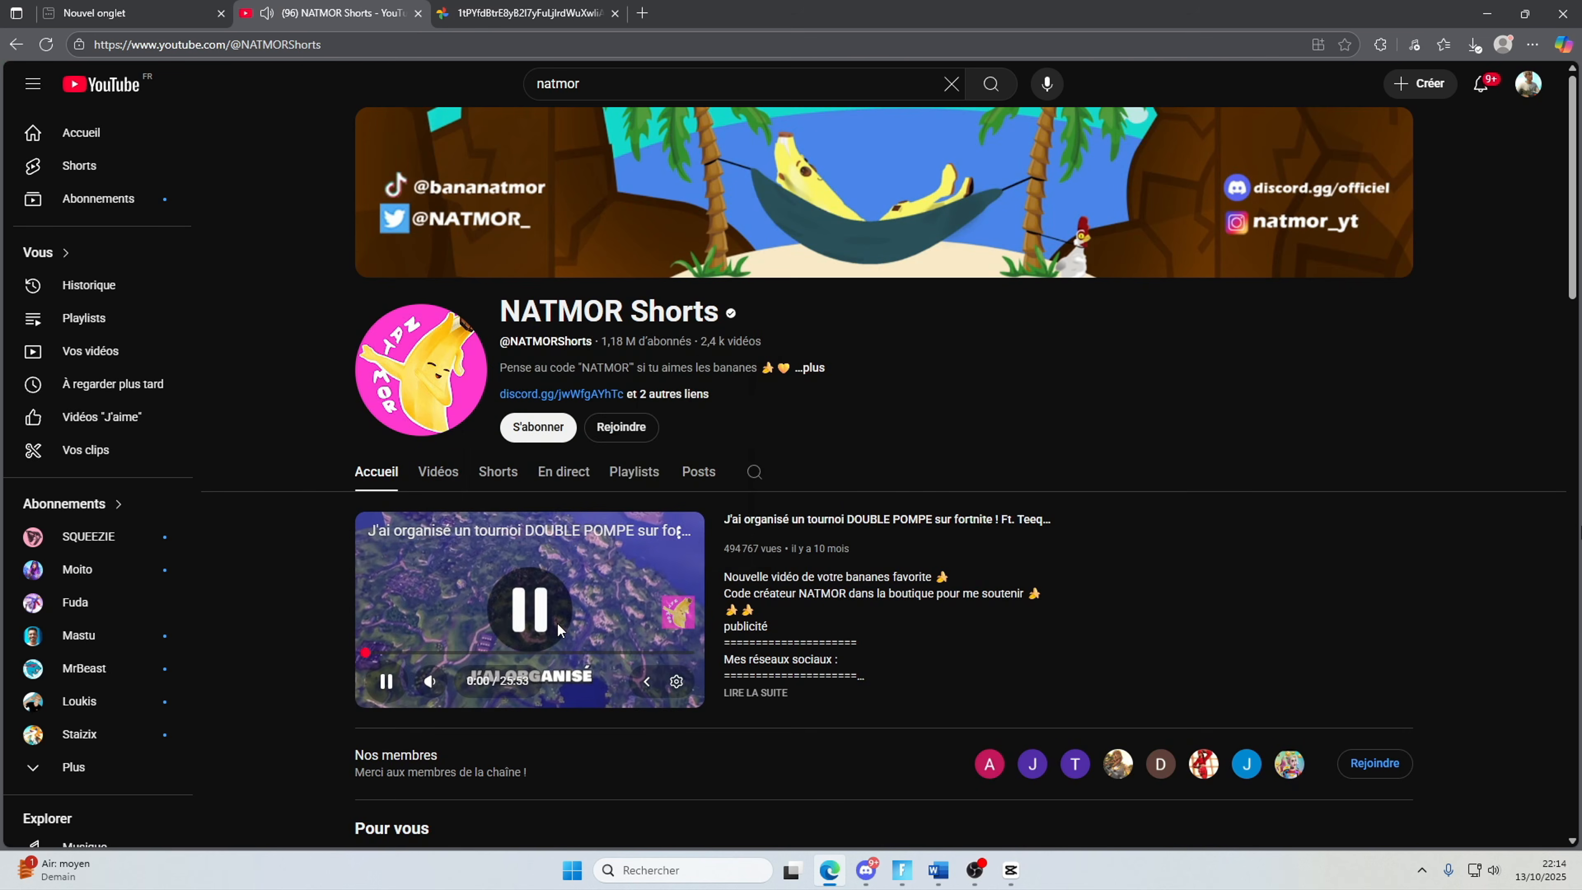
pyautogui.rightClick(433, 360)
pyautogui.click(583, 373)
pyautogui.click(716, 13)
pyautogui.rightClick(778, 424)
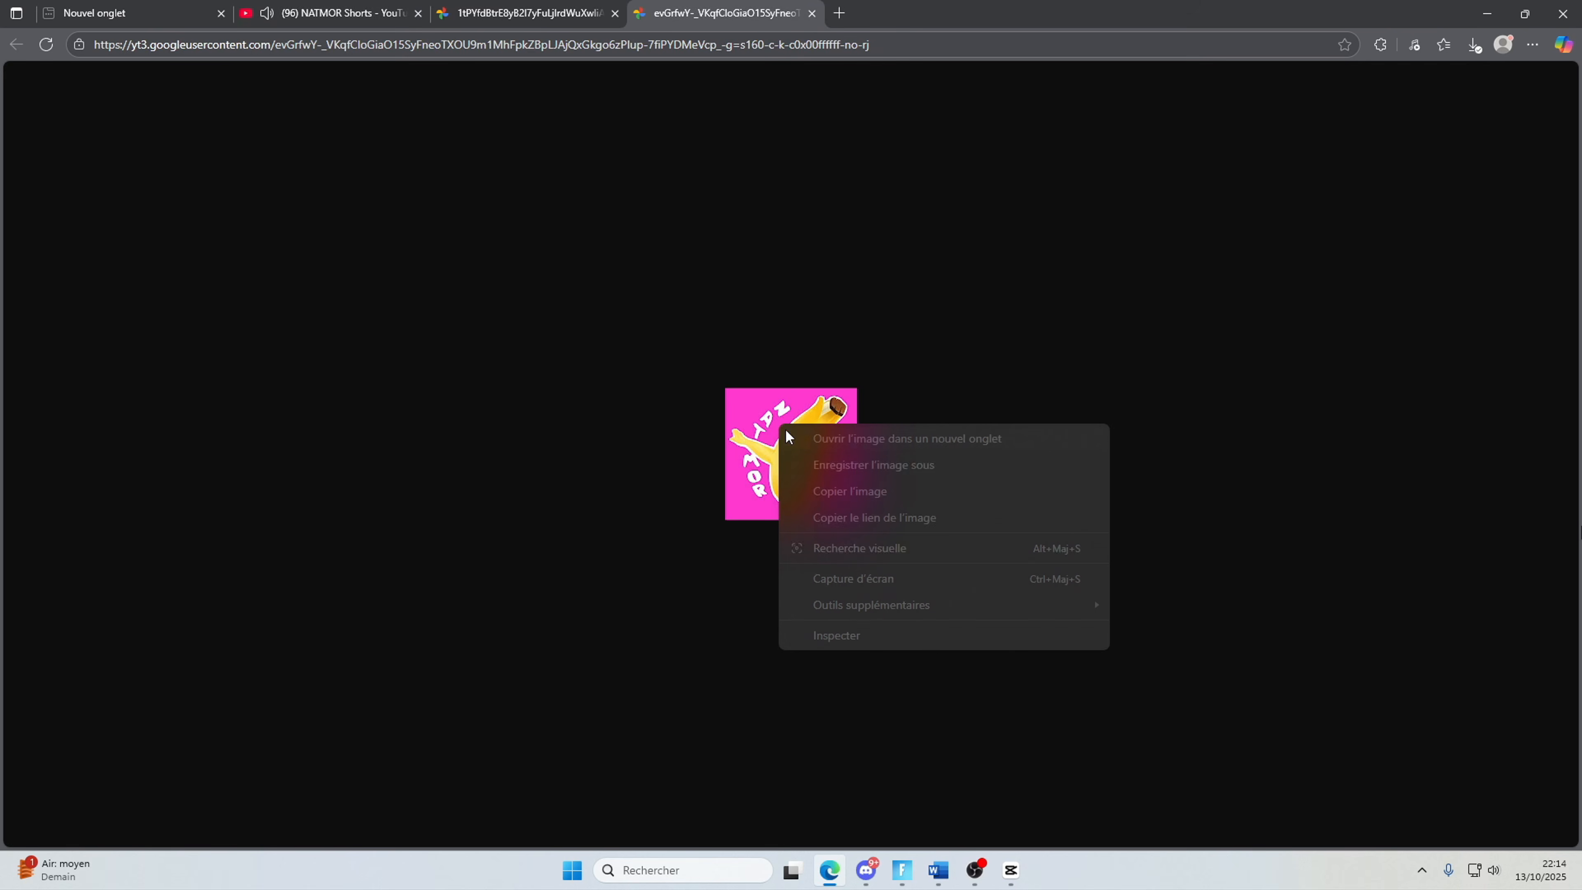
pyautogui.click(825, 466)
pyautogui.click(1422, 815)
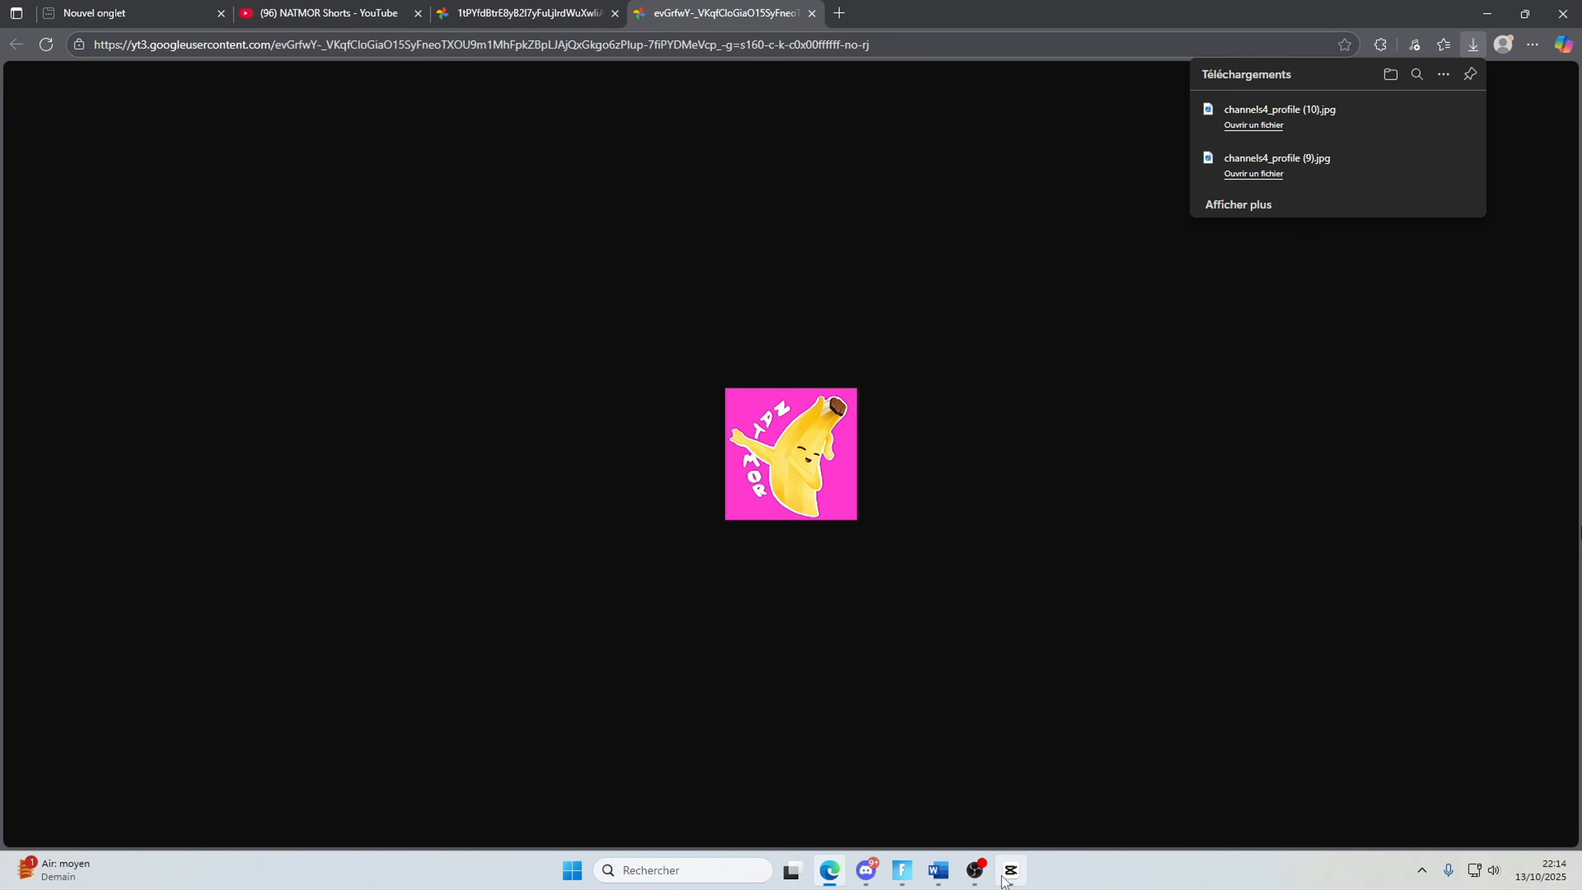
# Step: Switch back to CapCut and import "channels4_profile (9).jpg" and "channels4_profile (10).jpg" into the project media
pyautogui.hotkey('alt', 'Tab')
pyautogui.click(50, 47)
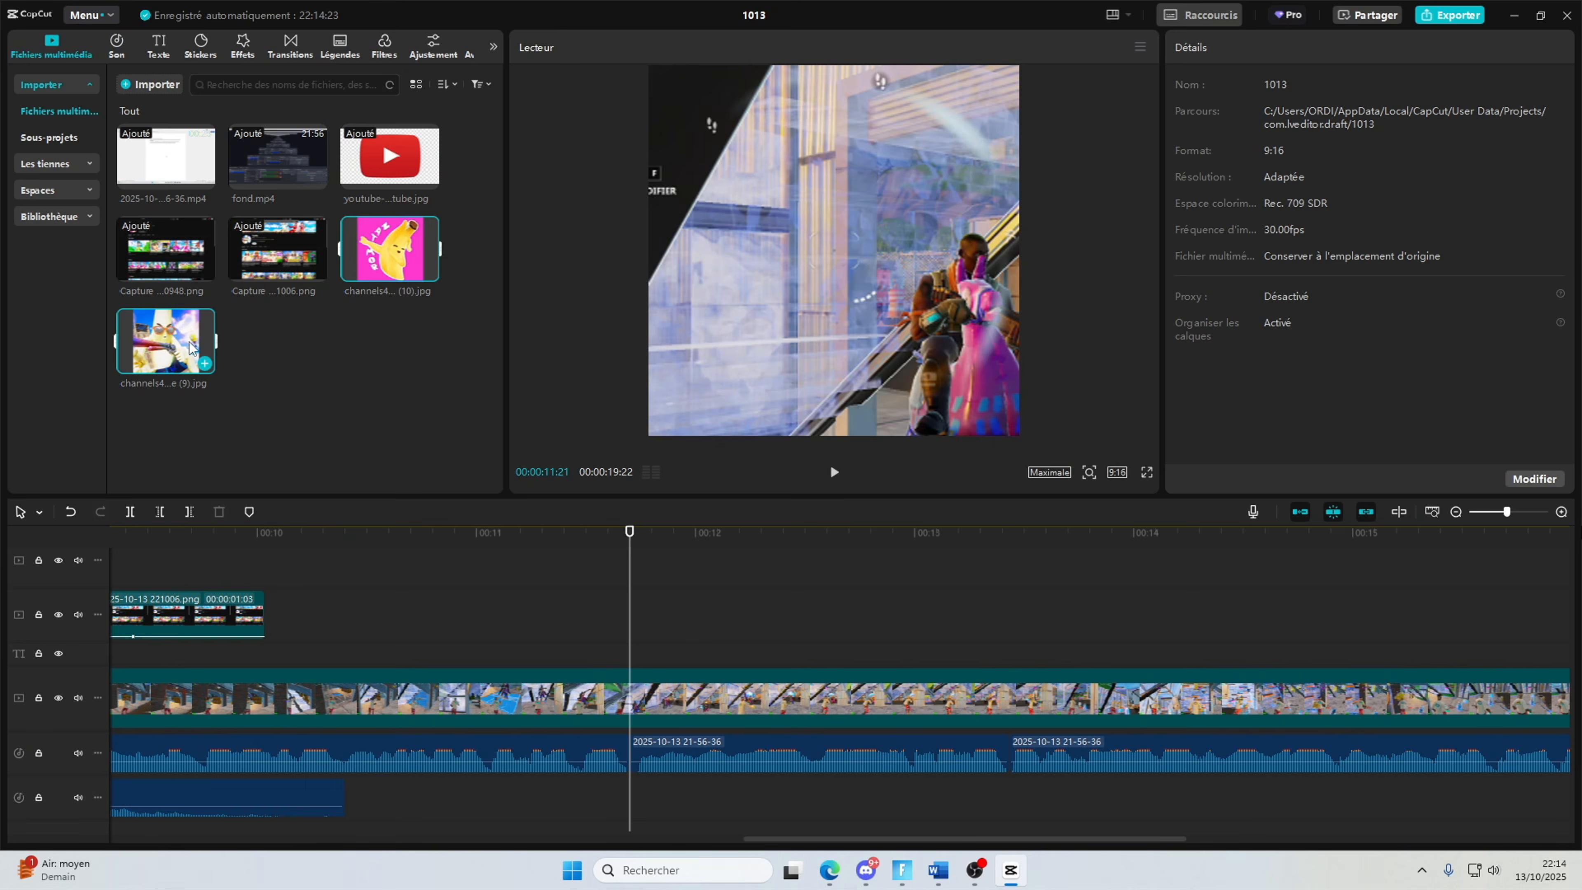
# Step: Place "channels4_profile (9).jpg" at 00:00:10:16 and "channels4_profile (10).jpg" at about 00:00:11:06 on separate tracks above the gameplay
pyautogui.moveTo(391, 580); pyautogui.dragTo(265, 580)
pyautogui.click(834, 471)
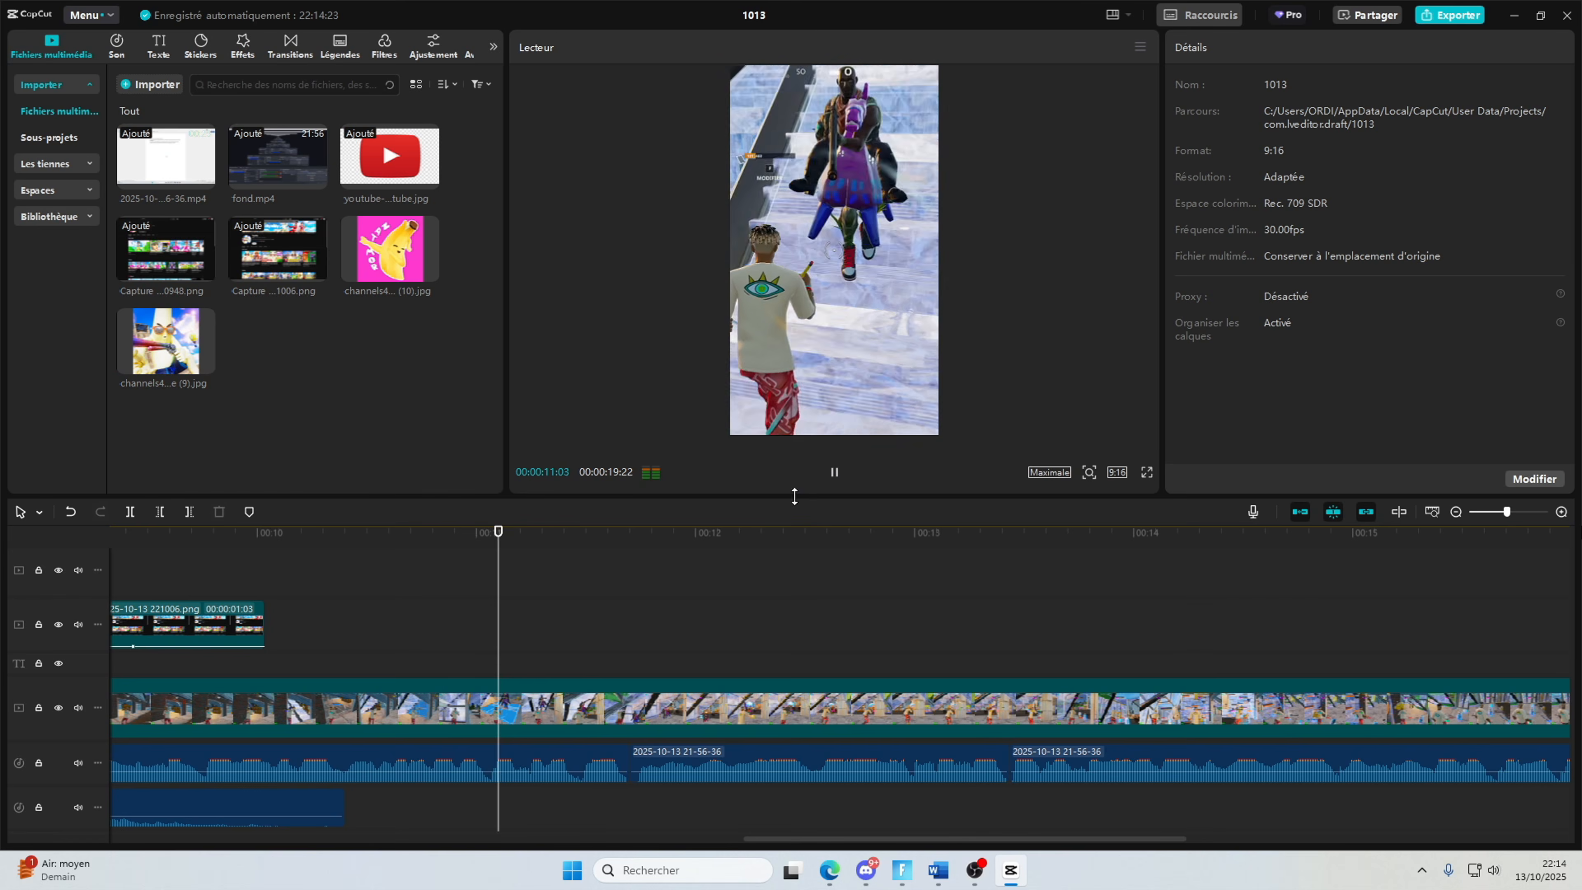
pyautogui.scroll(2, 392, 554)
pyautogui.click(374, 549)
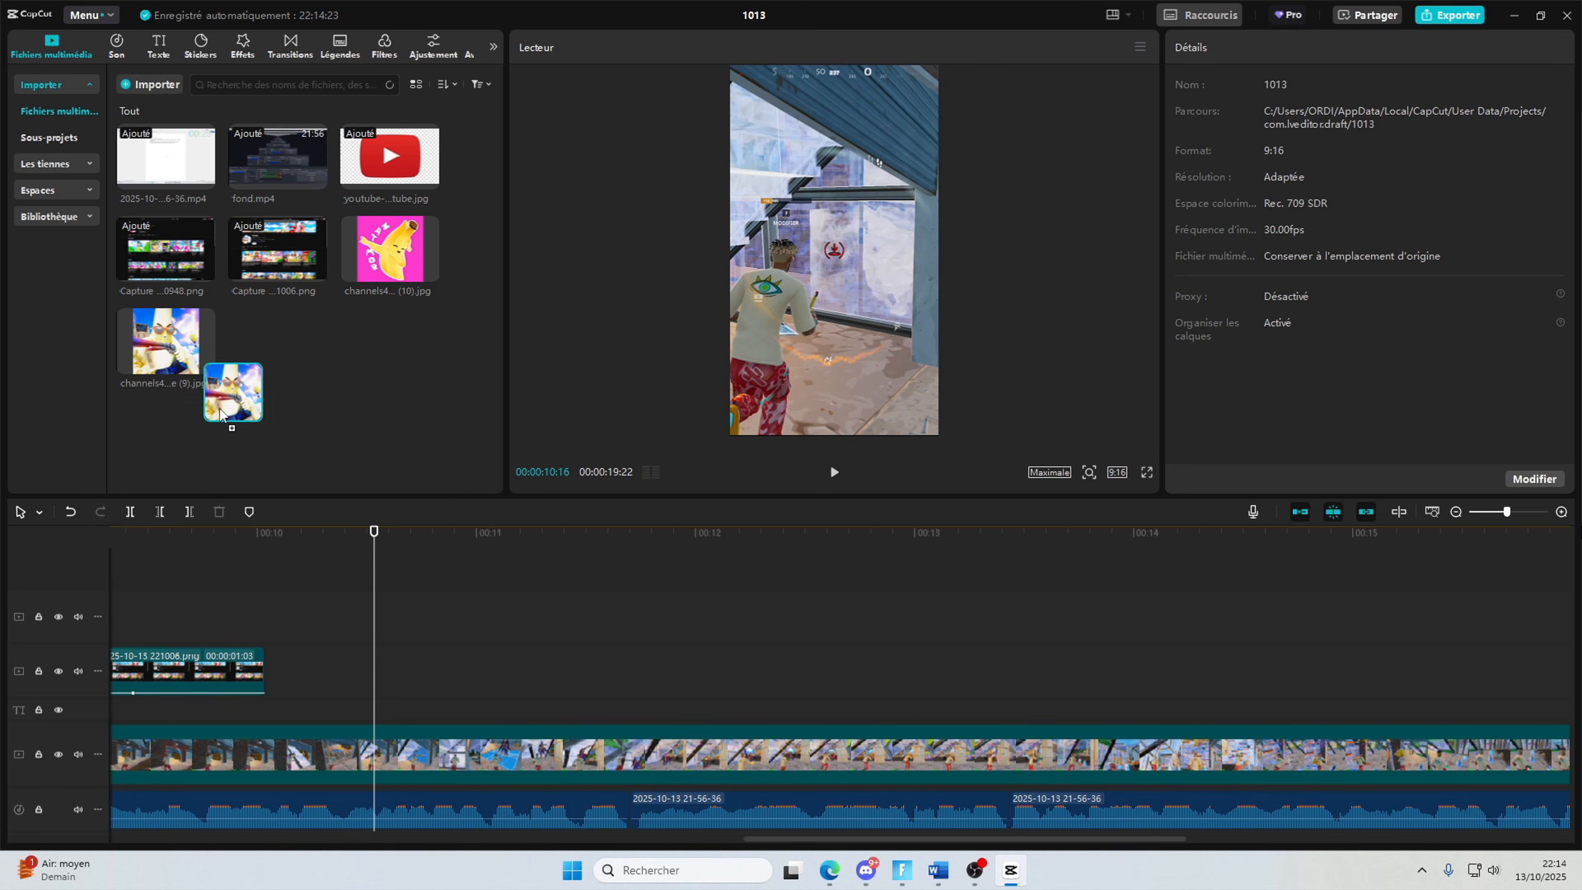
pyautogui.moveTo(221, 414); pyautogui.dragTo(376, 605)
pyautogui.moveTo(387, 267); pyautogui.dragTo(523, 611)
# Step: Apply a full-width circle mask to channels4_profile (9).jpg, scale it to 49% and position it at X -423, Y 973
pyautogui.click(1267, 52)
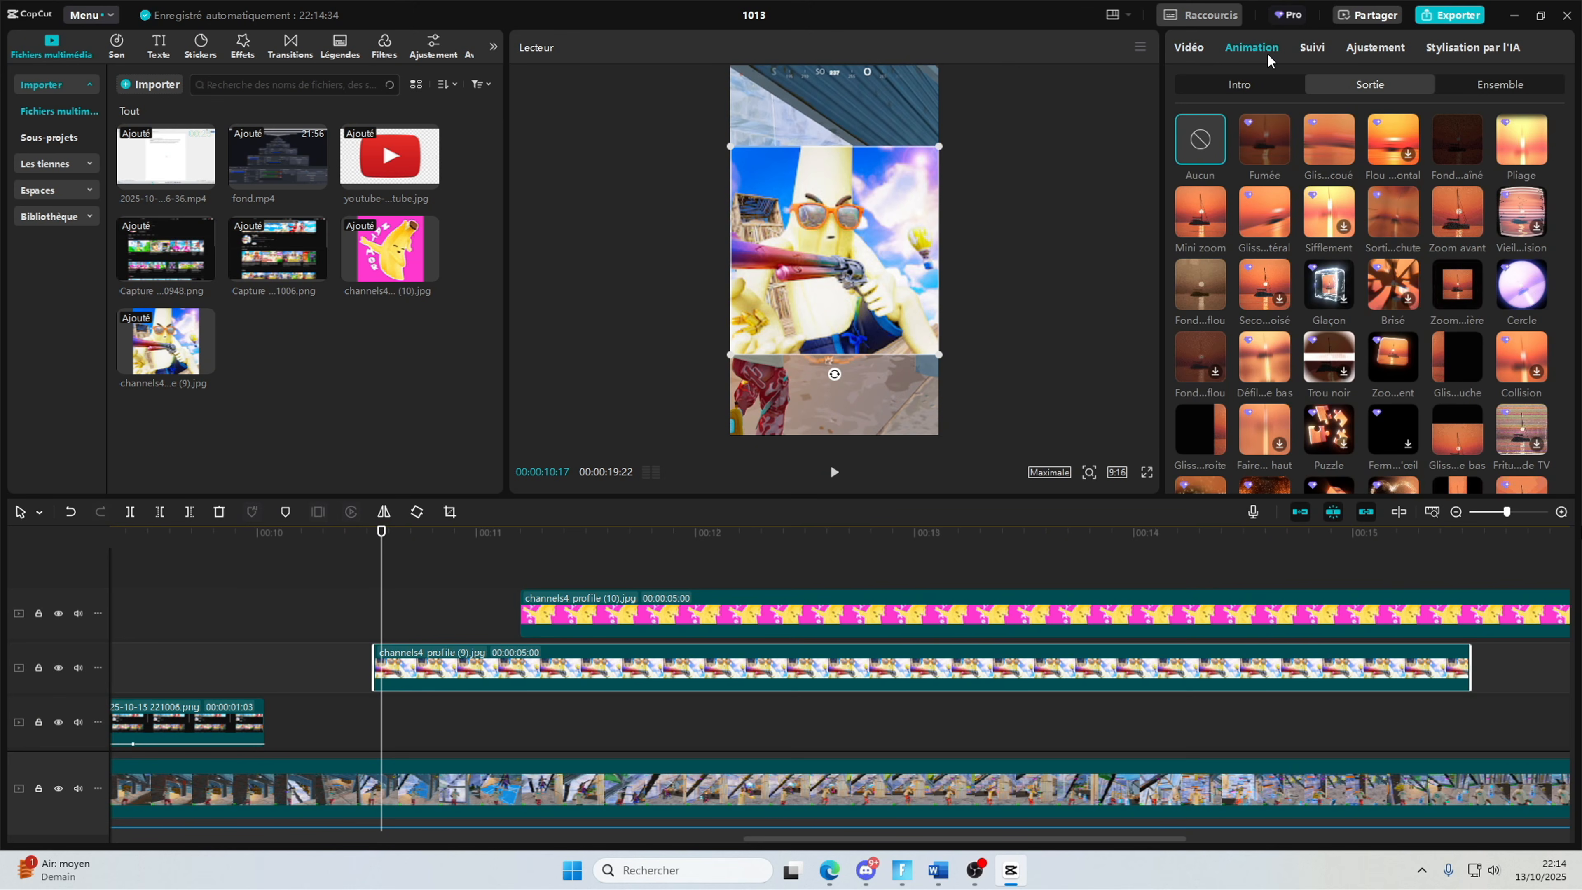
pyautogui.click(1205, 54)
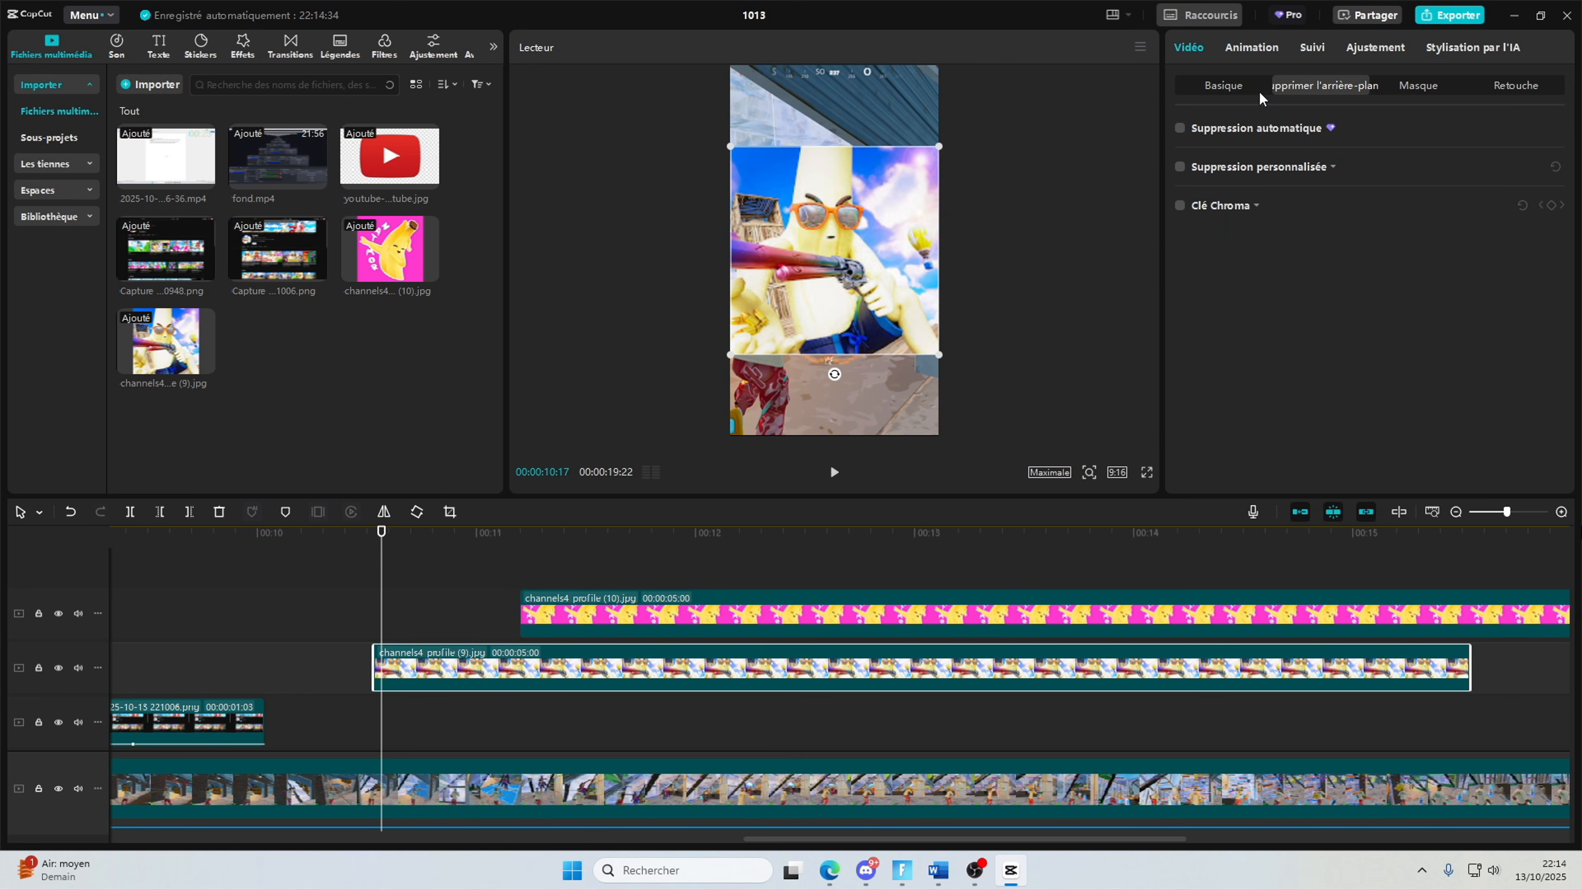
pyautogui.click(1278, 154)
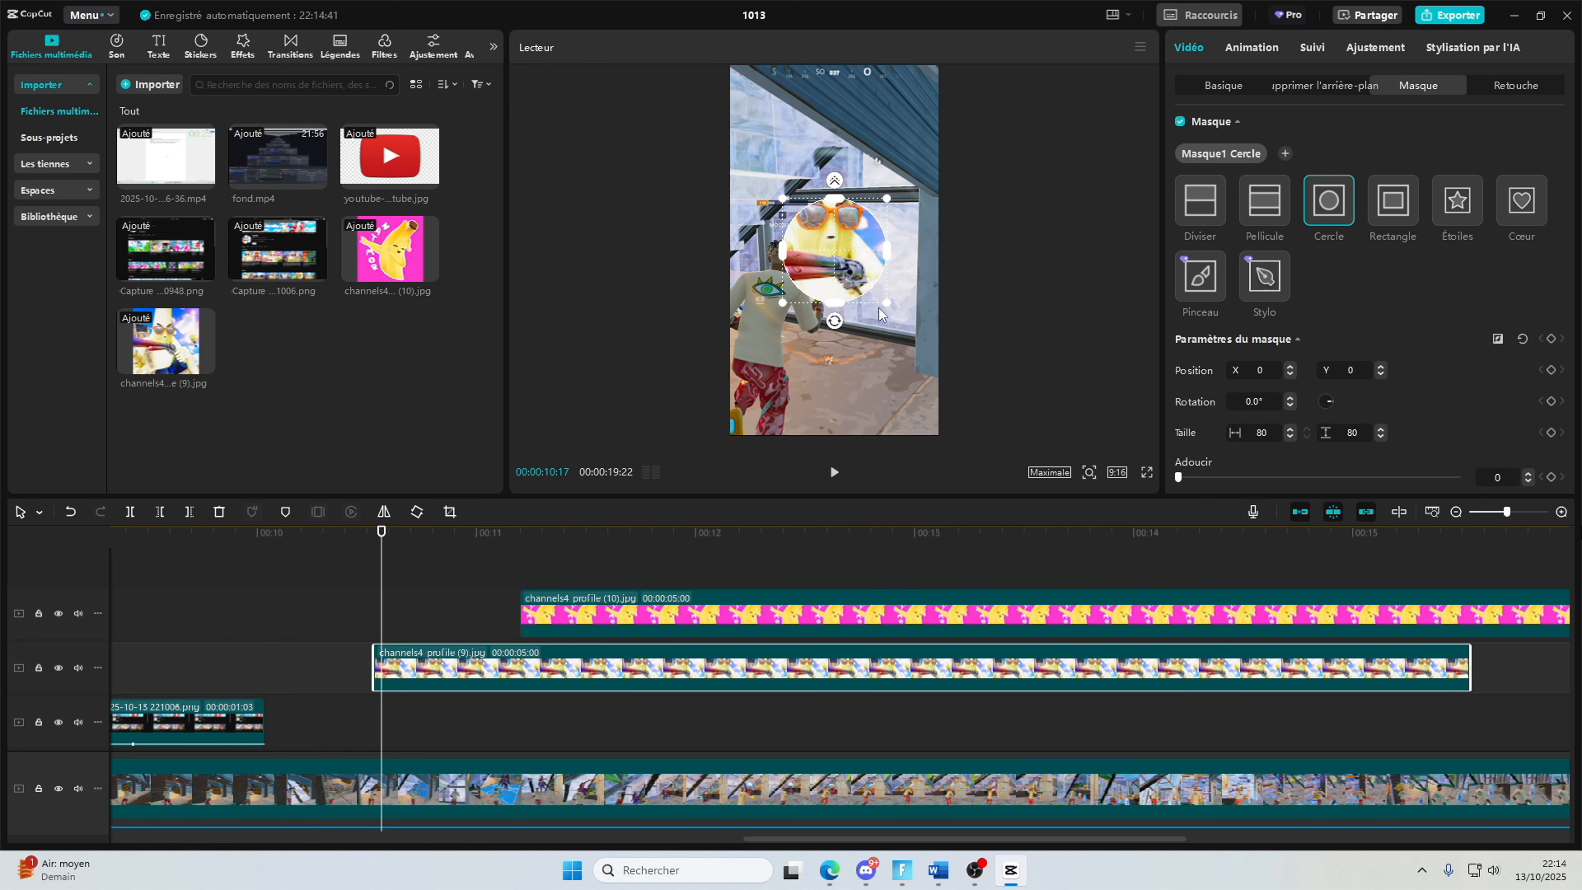
pyautogui.moveTo(888, 303); pyautogui.dragTo(941, 304)
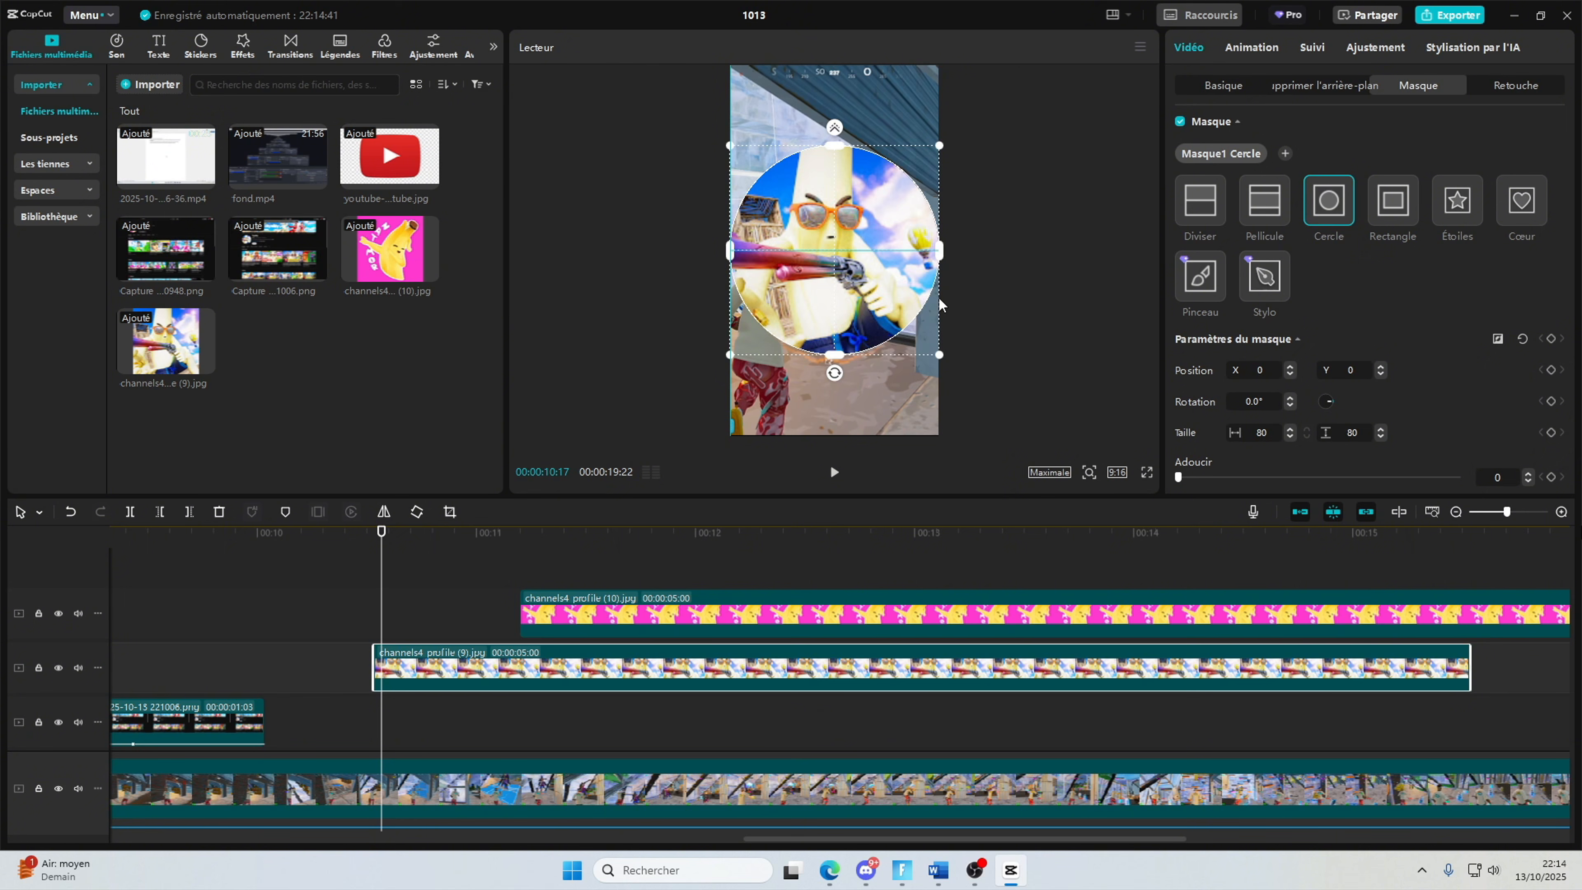
pyautogui.click(1211, 86)
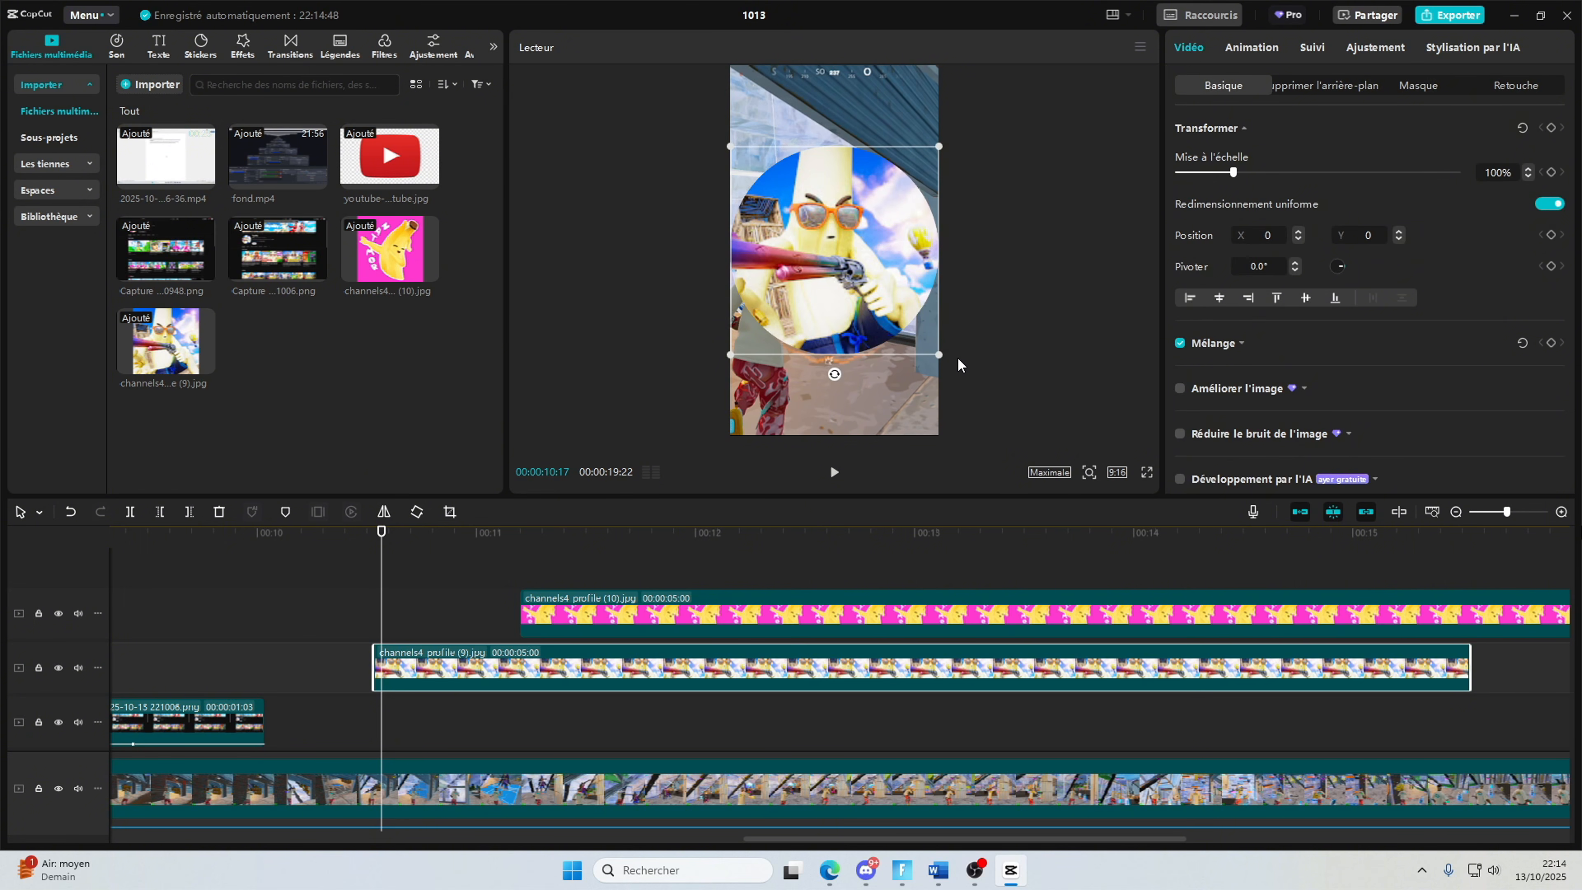
pyautogui.moveTo(971, 308); pyautogui.dragTo(884, 221)
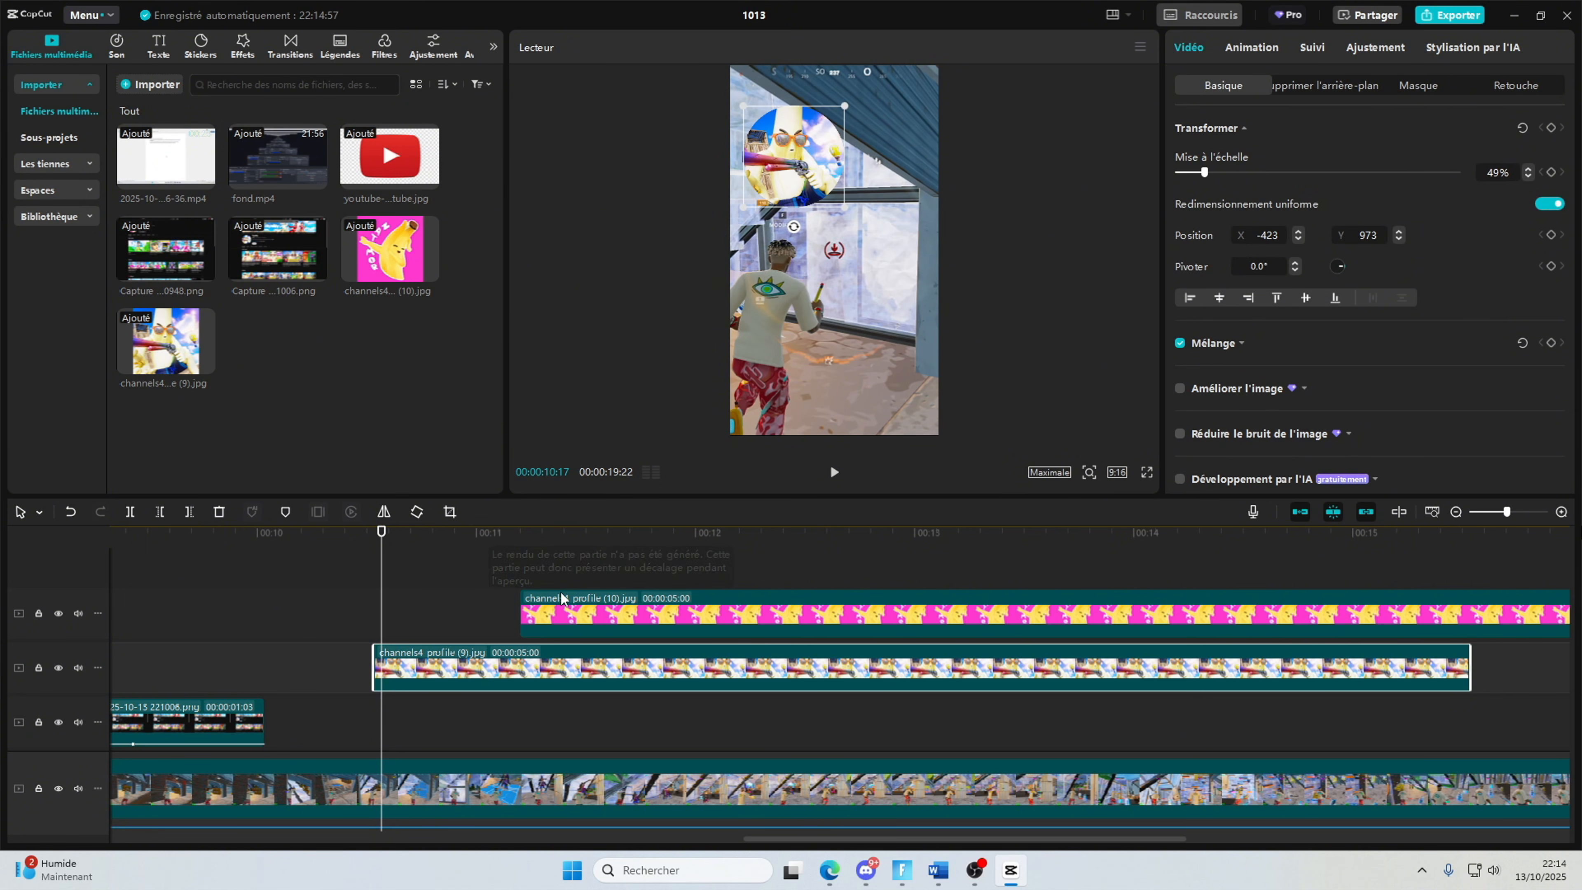
# Step: Apply an enlarged circle mask to channels4_profile (10).jpg and scale the picture to 71%
pyautogui.click(568, 604)
pyautogui.click(582, 600)
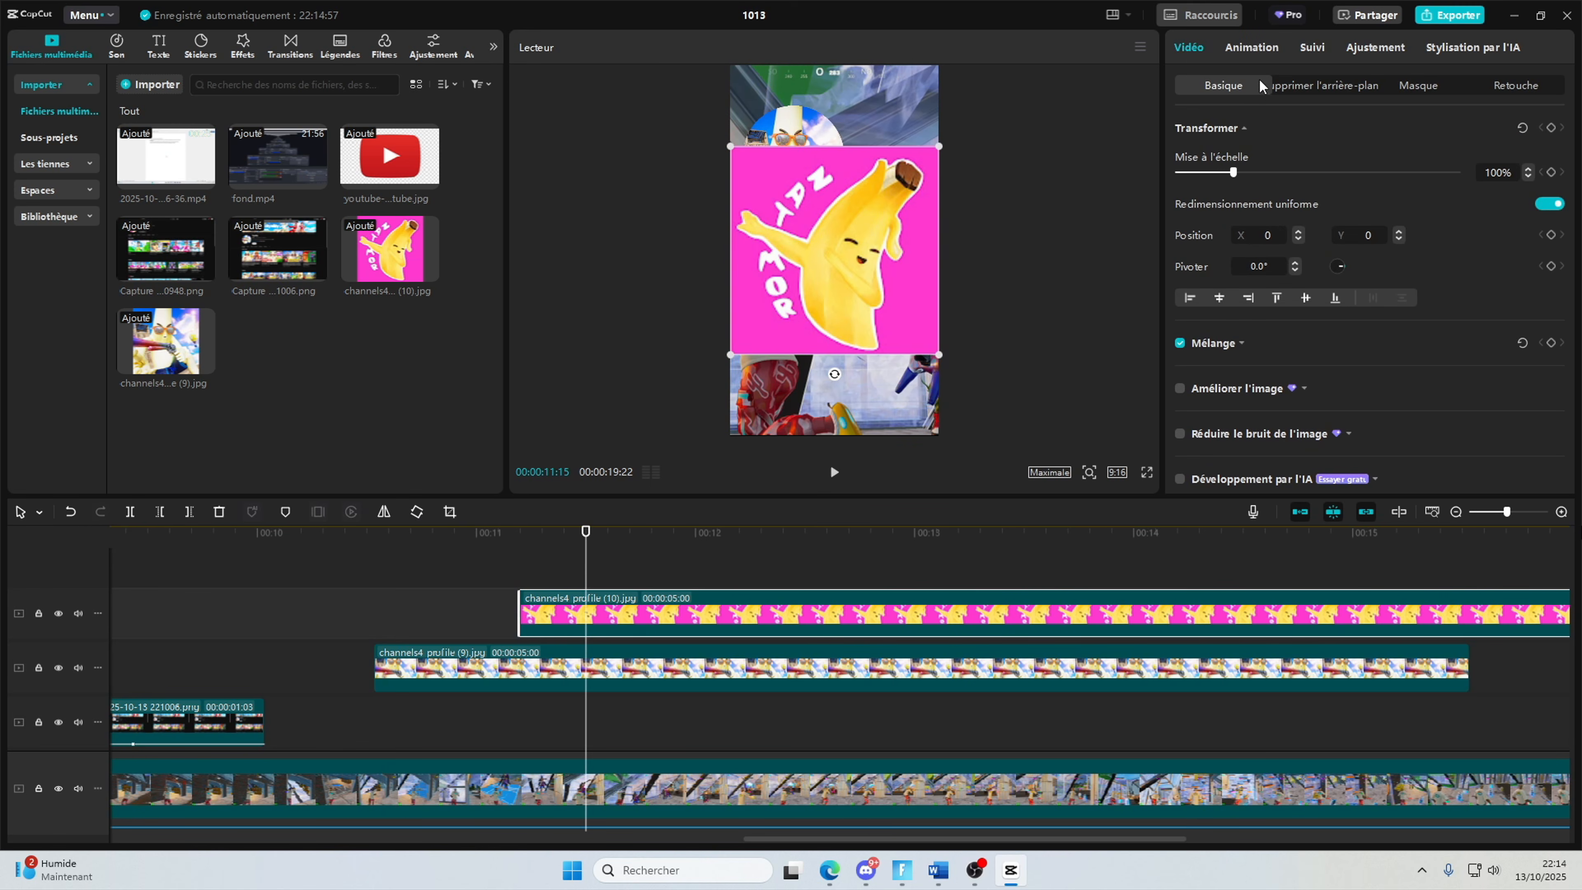
pyautogui.click(1426, 85)
pyautogui.click(1405, 200)
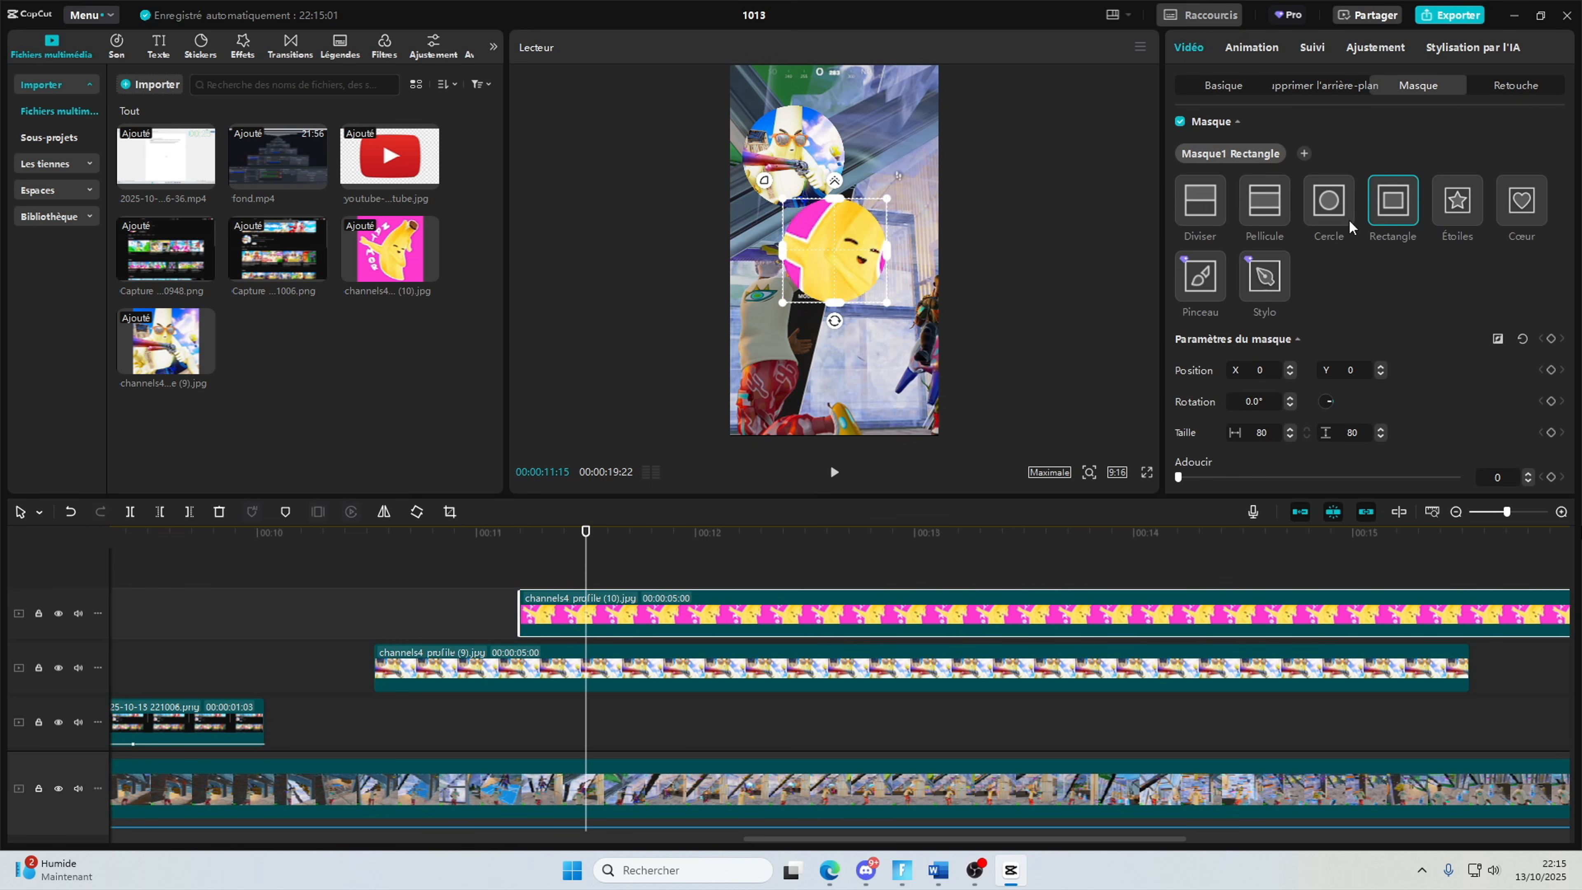
pyautogui.moveTo(887, 303); pyautogui.dragTo(971, 389)
pyautogui.click(1223, 86)
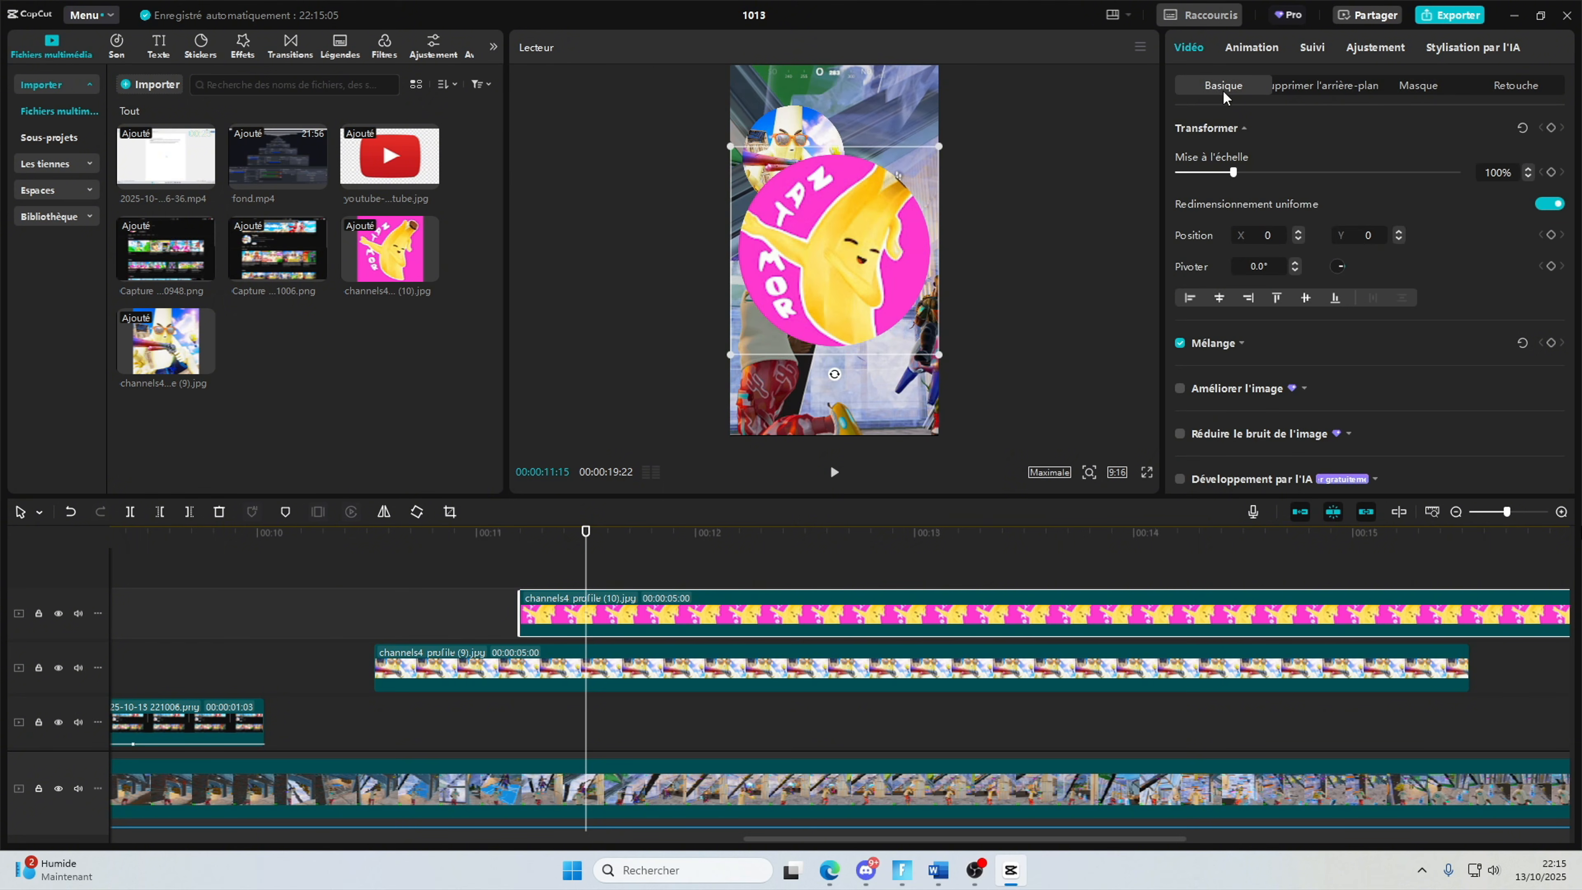
pyautogui.moveTo(938, 354); pyautogui.dragTo(907, 324)
# Step: Reorder the profile pictures so channels4_profile (10).jpg starts at 00:00:10:16 and channels4_profile (9).jpg at about 00:00:11:04
pyautogui.click(324, 609)
pyautogui.click(374, 623)
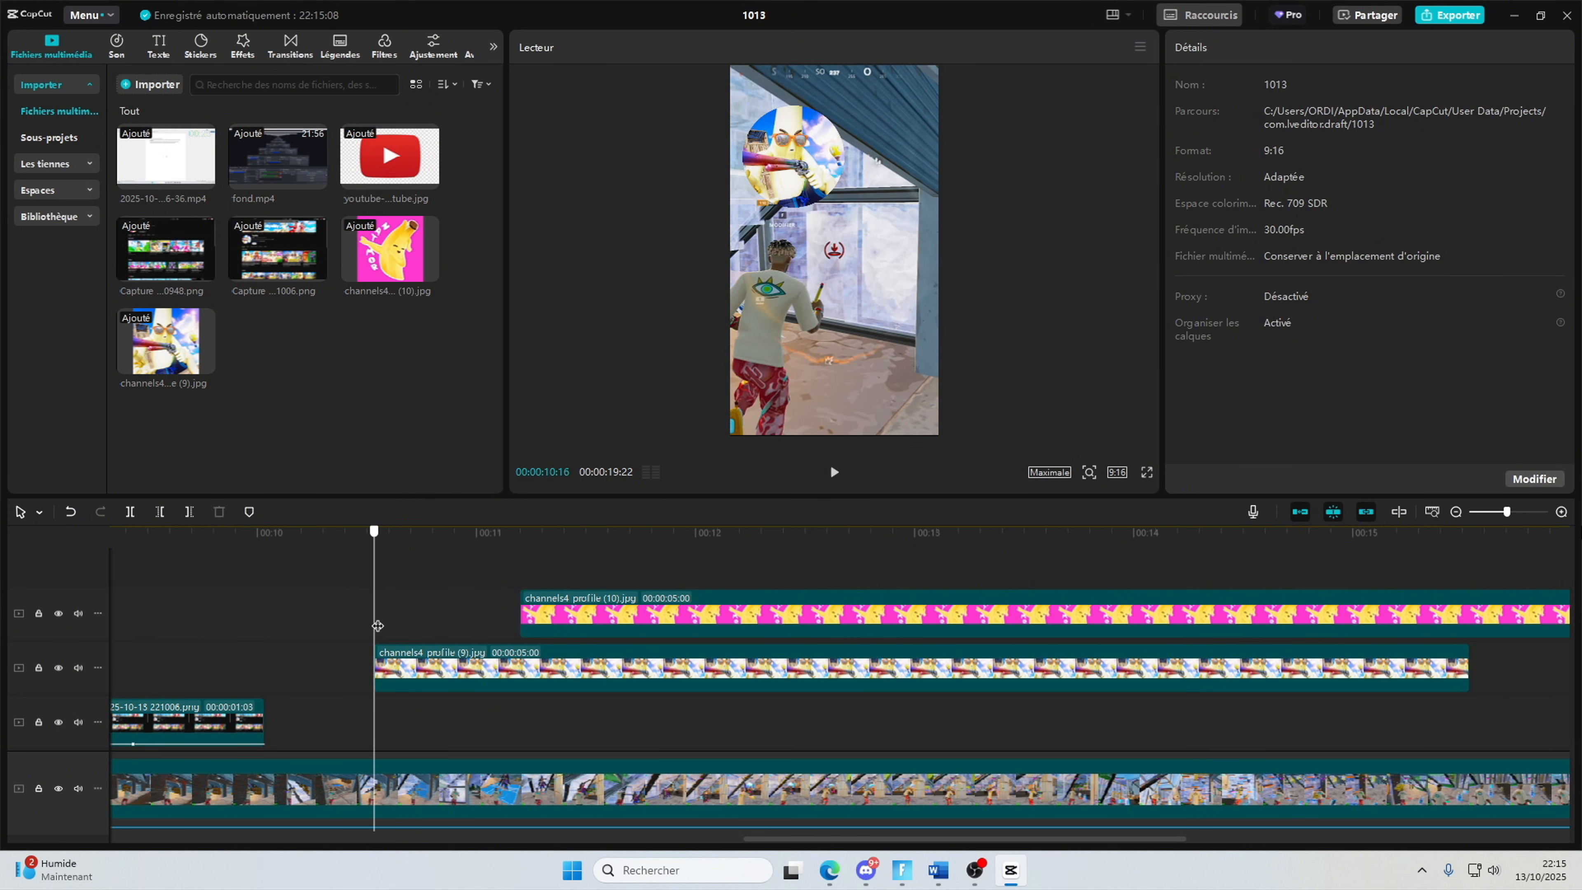
pyautogui.click(367, 621)
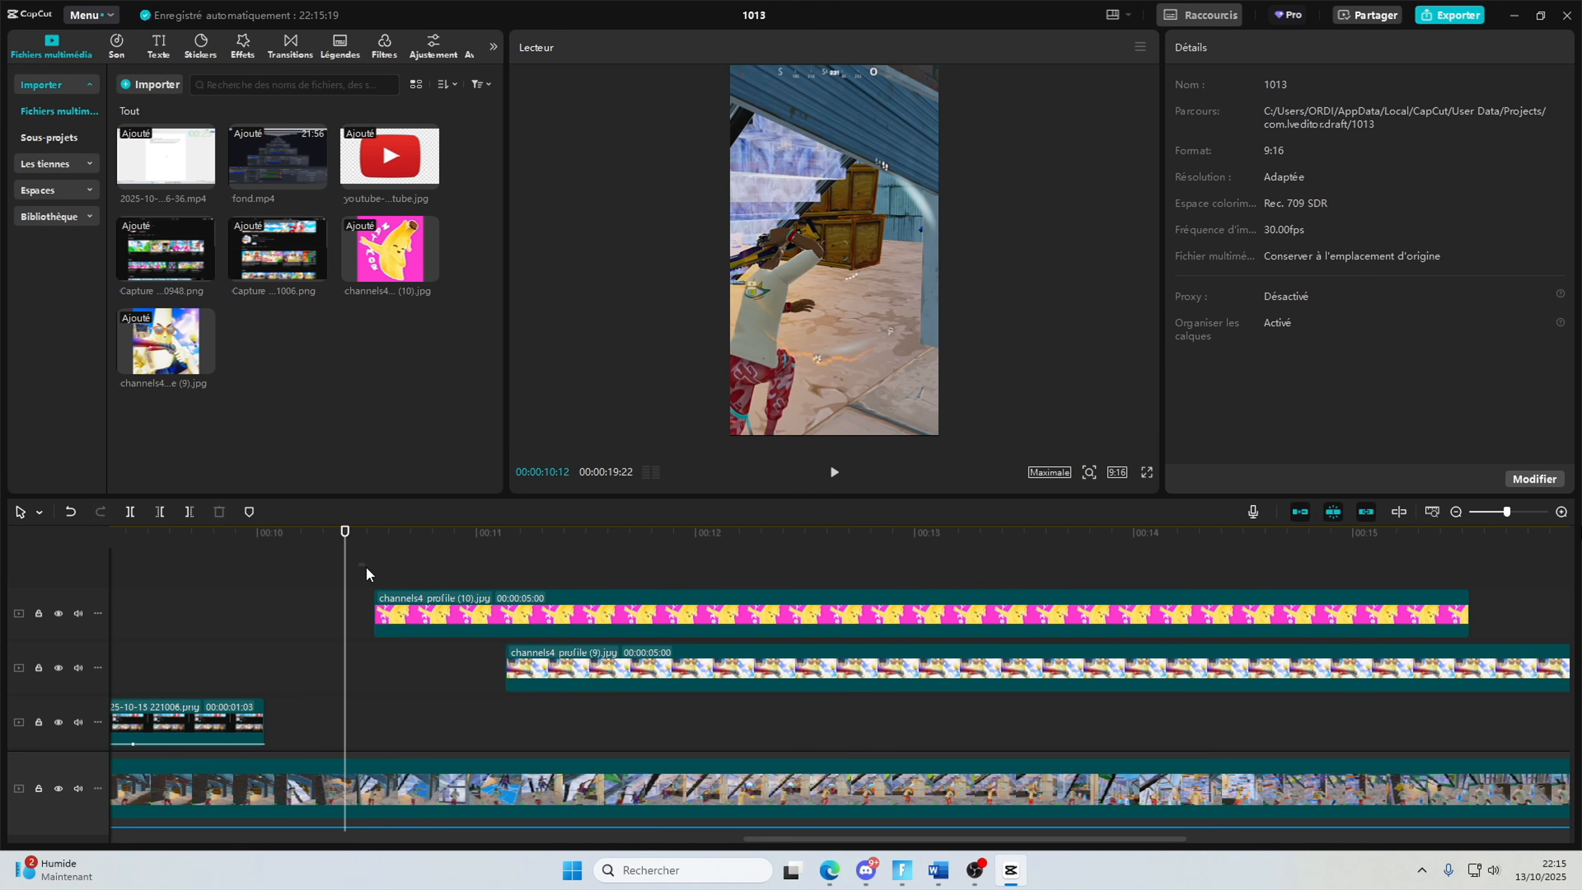
pyautogui.click(375, 572)
# Step: Scale channels4_profile (10).jpg to 89% and move channels4_profile (9).jpg to the track above it, starting at 00:00:10:25
pyautogui.click(414, 596)
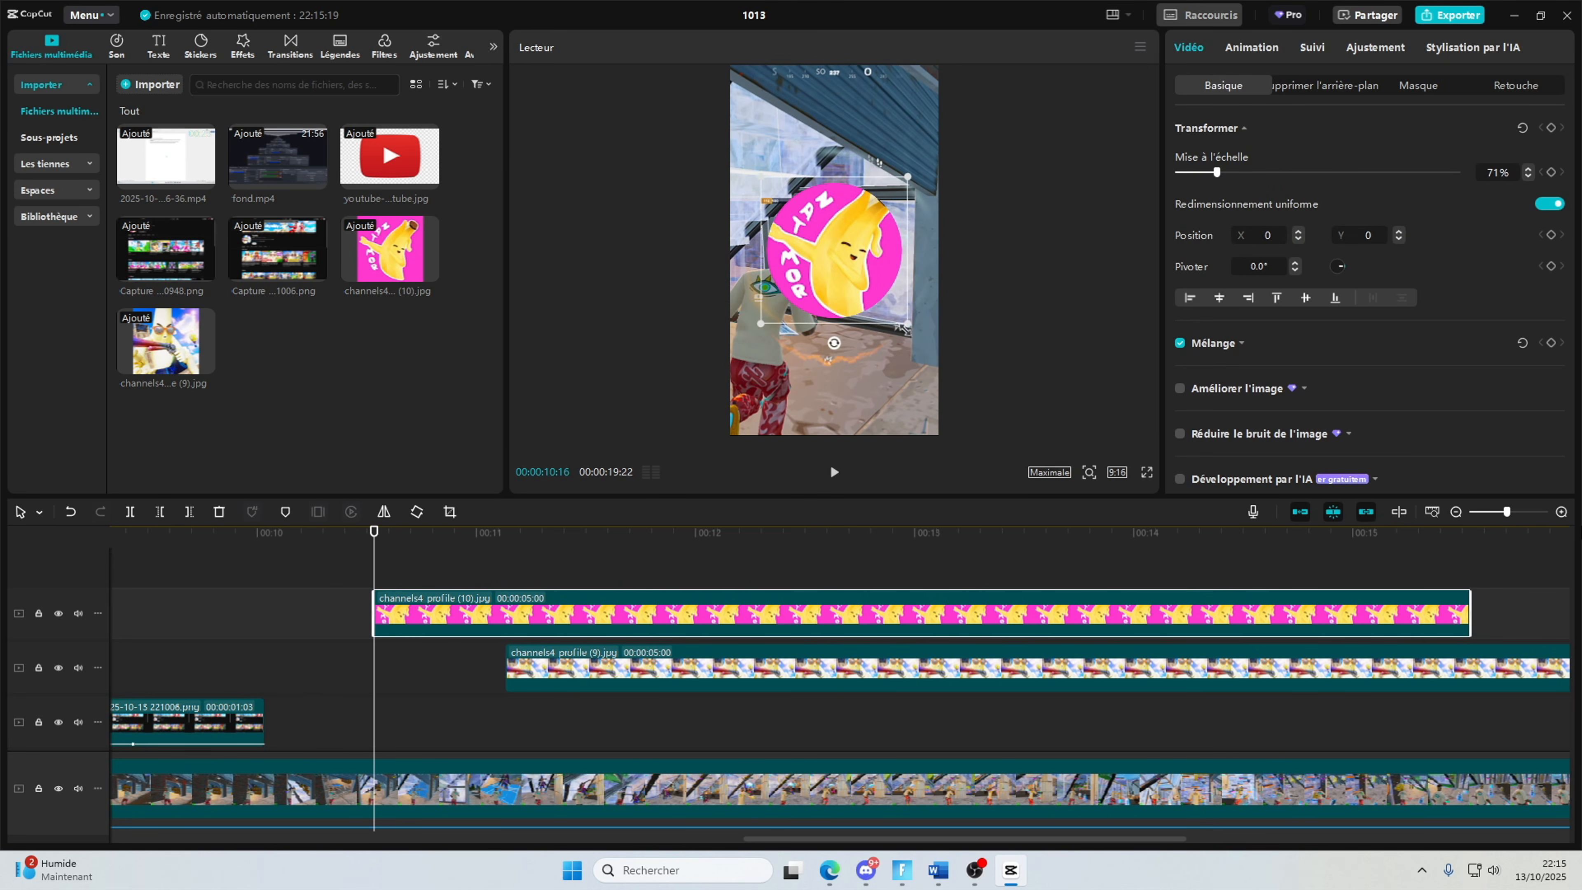
pyautogui.moveTo(911, 327); pyautogui.dragTo(934, 360)
pyautogui.moveTo(543, 664); pyautogui.dragTo(476, 583)
pyautogui.click(461, 577)
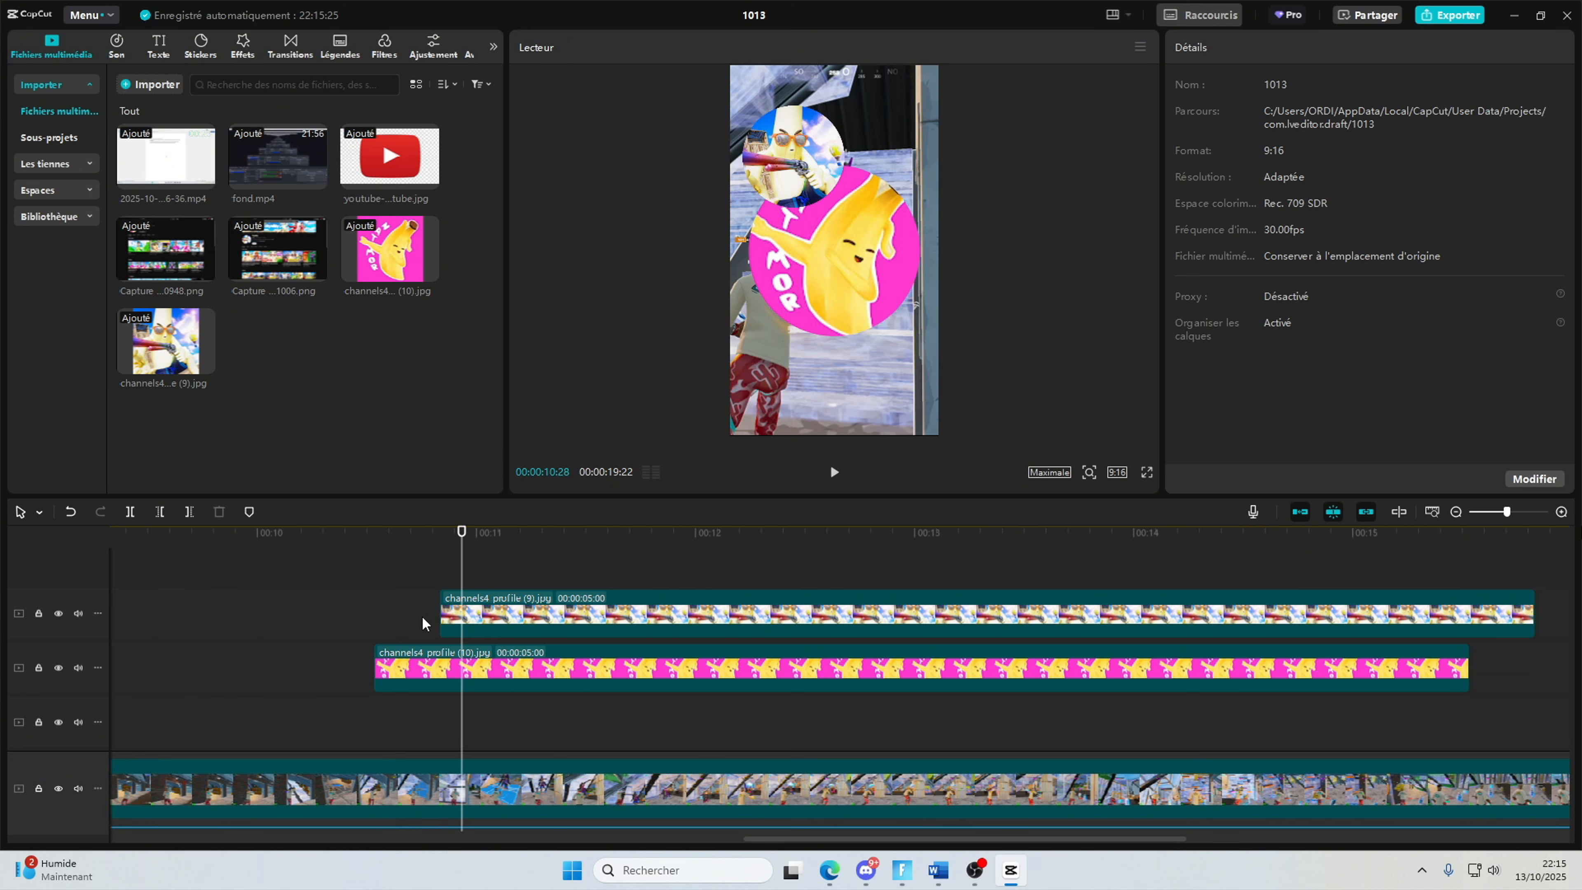
# Step: Apply the Zoom 1 intro animation to channels4_profile (10).jpg with a duration of 0.5 s
pyautogui.click(408, 651)
pyautogui.click(375, 592)
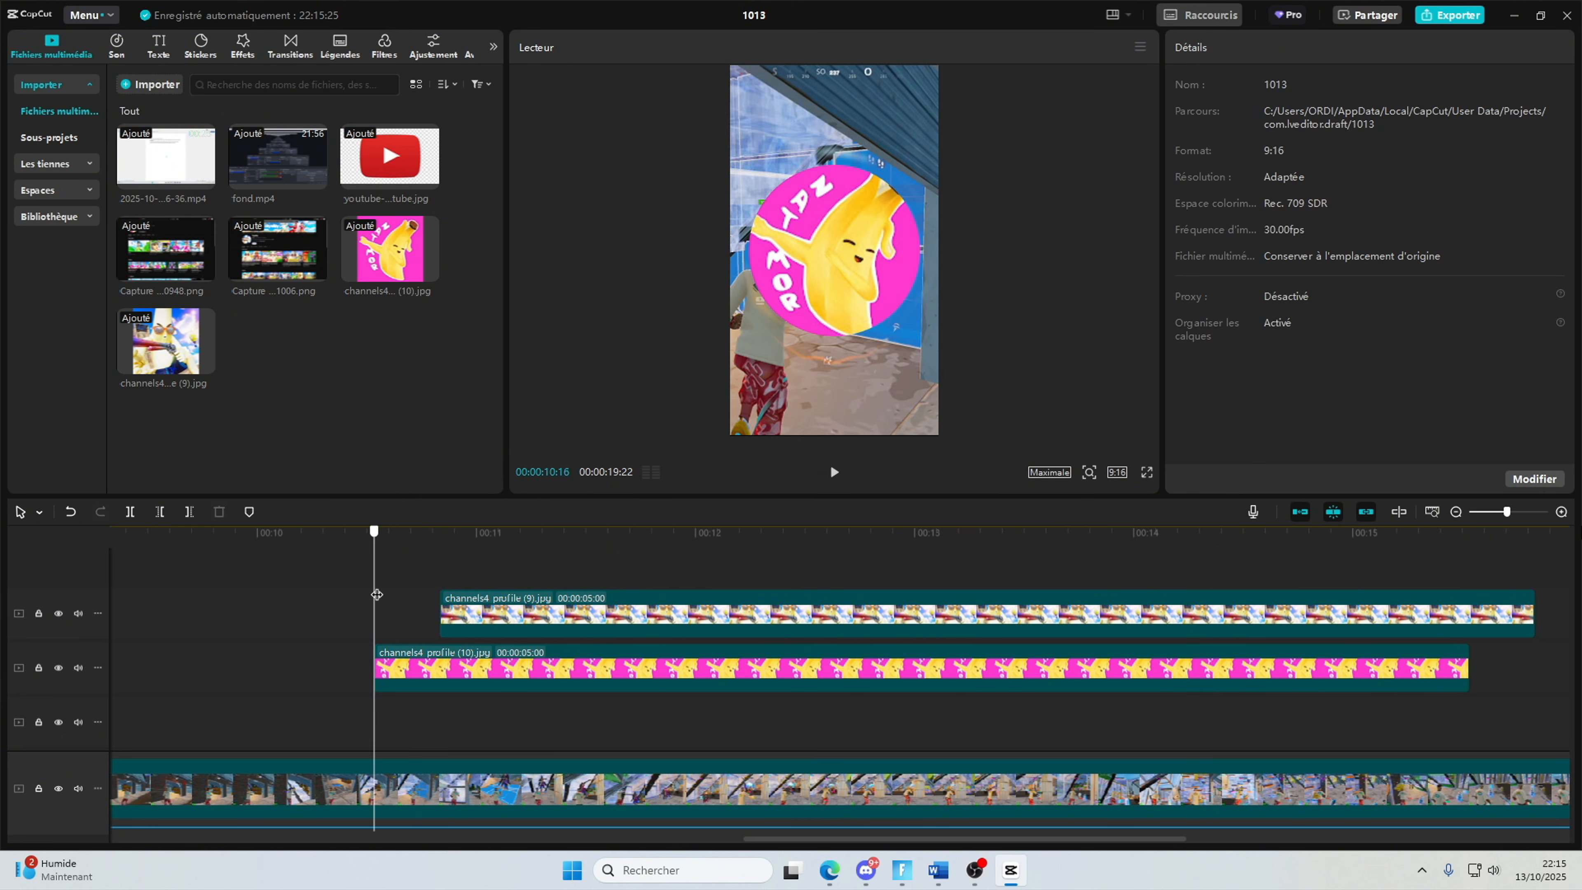
pyautogui.click(389, 587)
pyautogui.click(428, 673)
pyautogui.click(1230, 45)
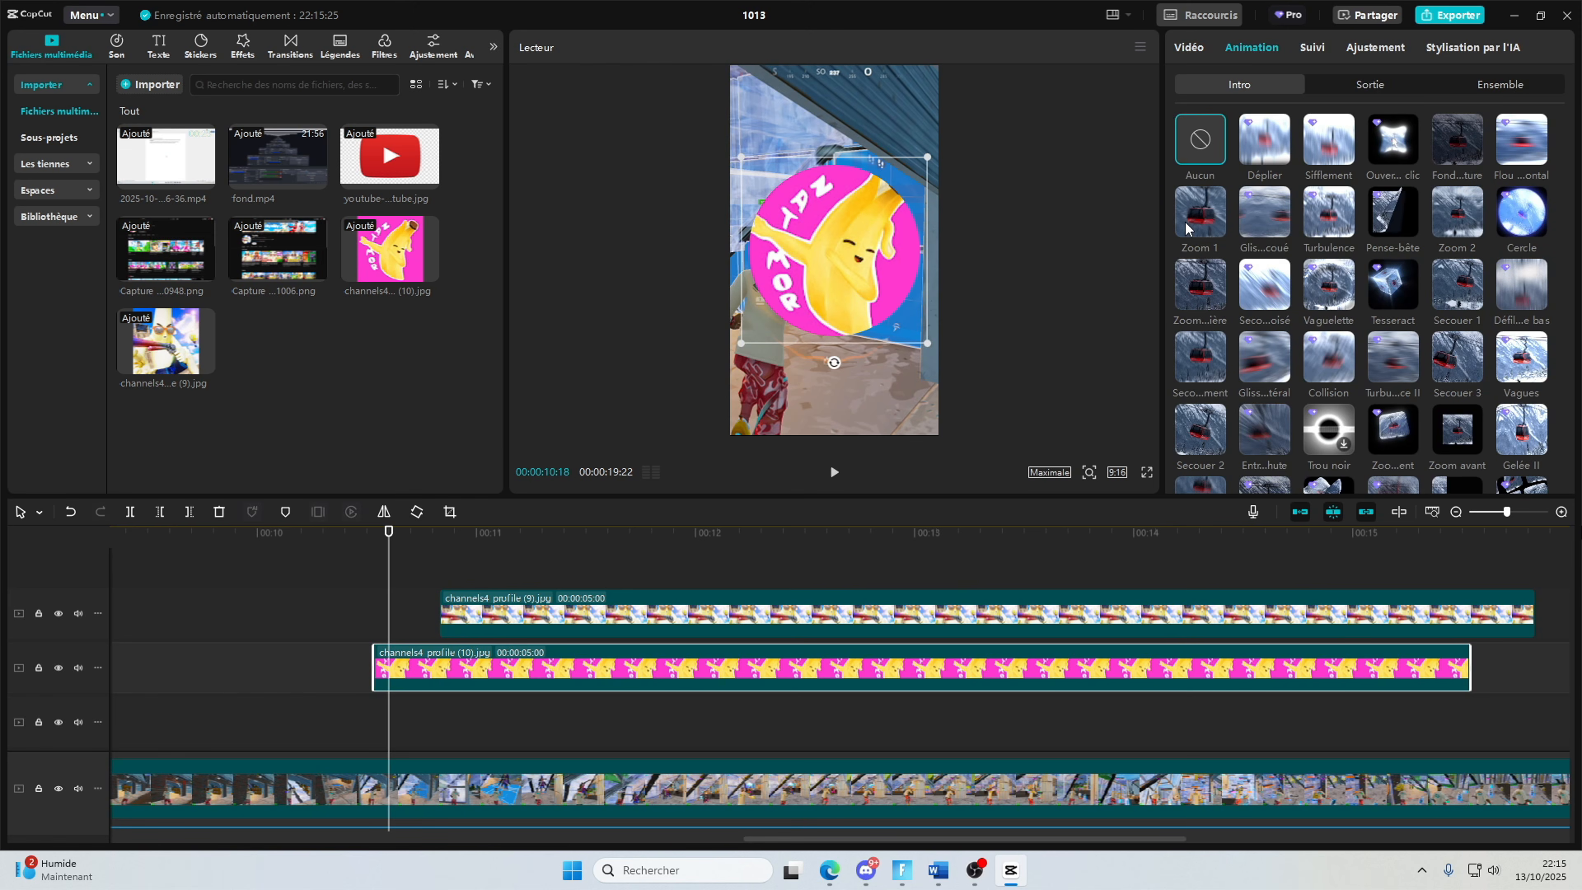
pyautogui.click(1200, 211)
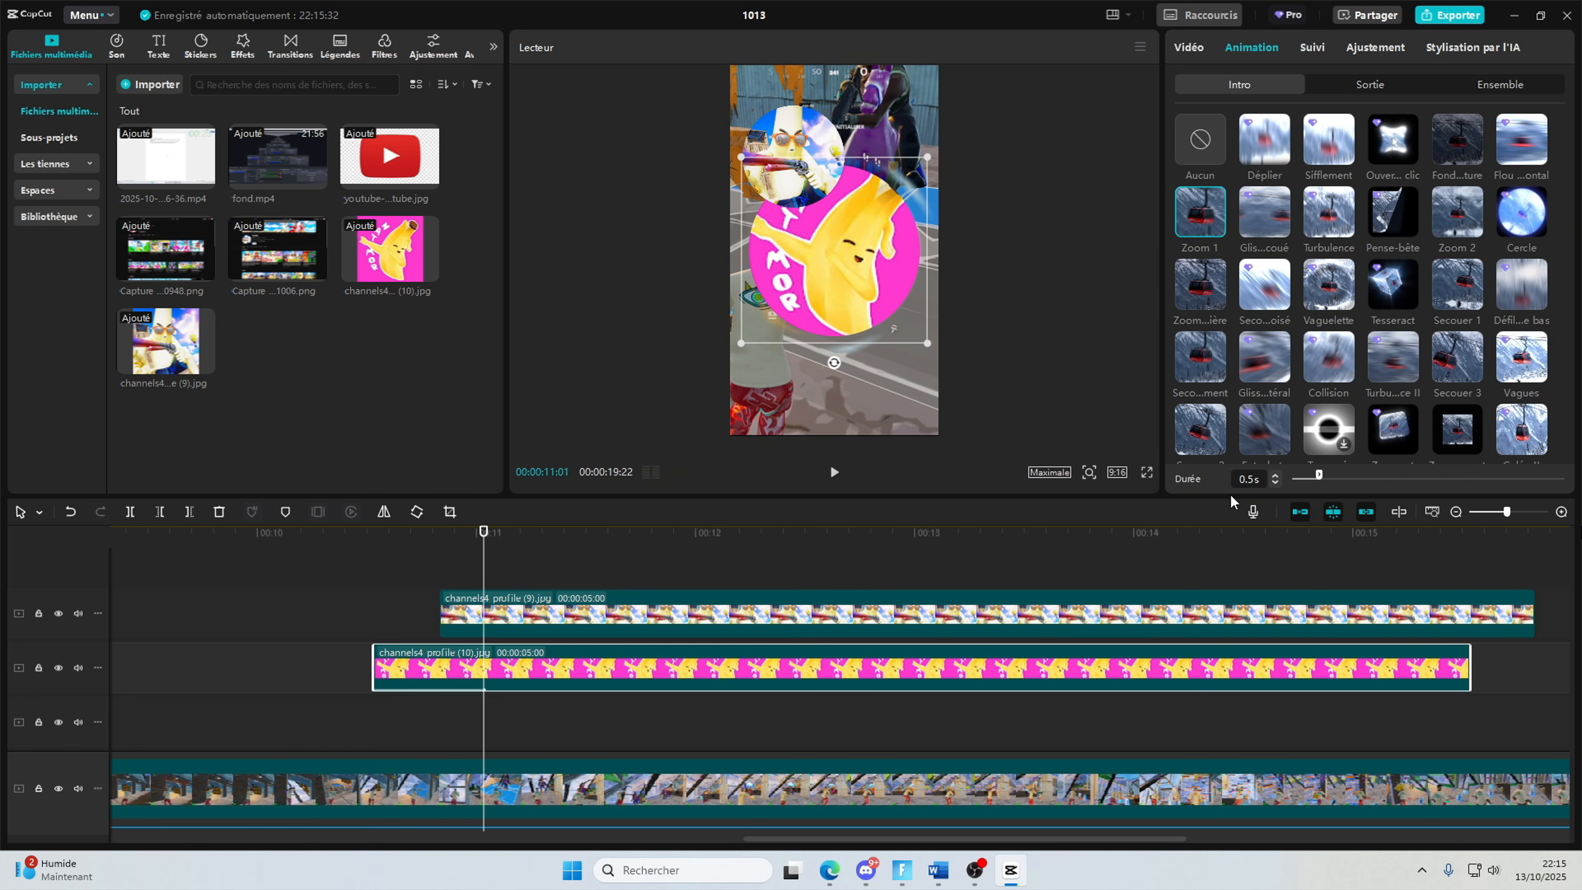
# Step: Scale channels4_profile (10).jpg to 60%, then centre channels4_profile (9).jpg over it at X 0, Y 0 and enlarge it to a similar size
pyautogui.click(476, 564)
pyautogui.click(529, 614)
pyautogui.click(603, 674)
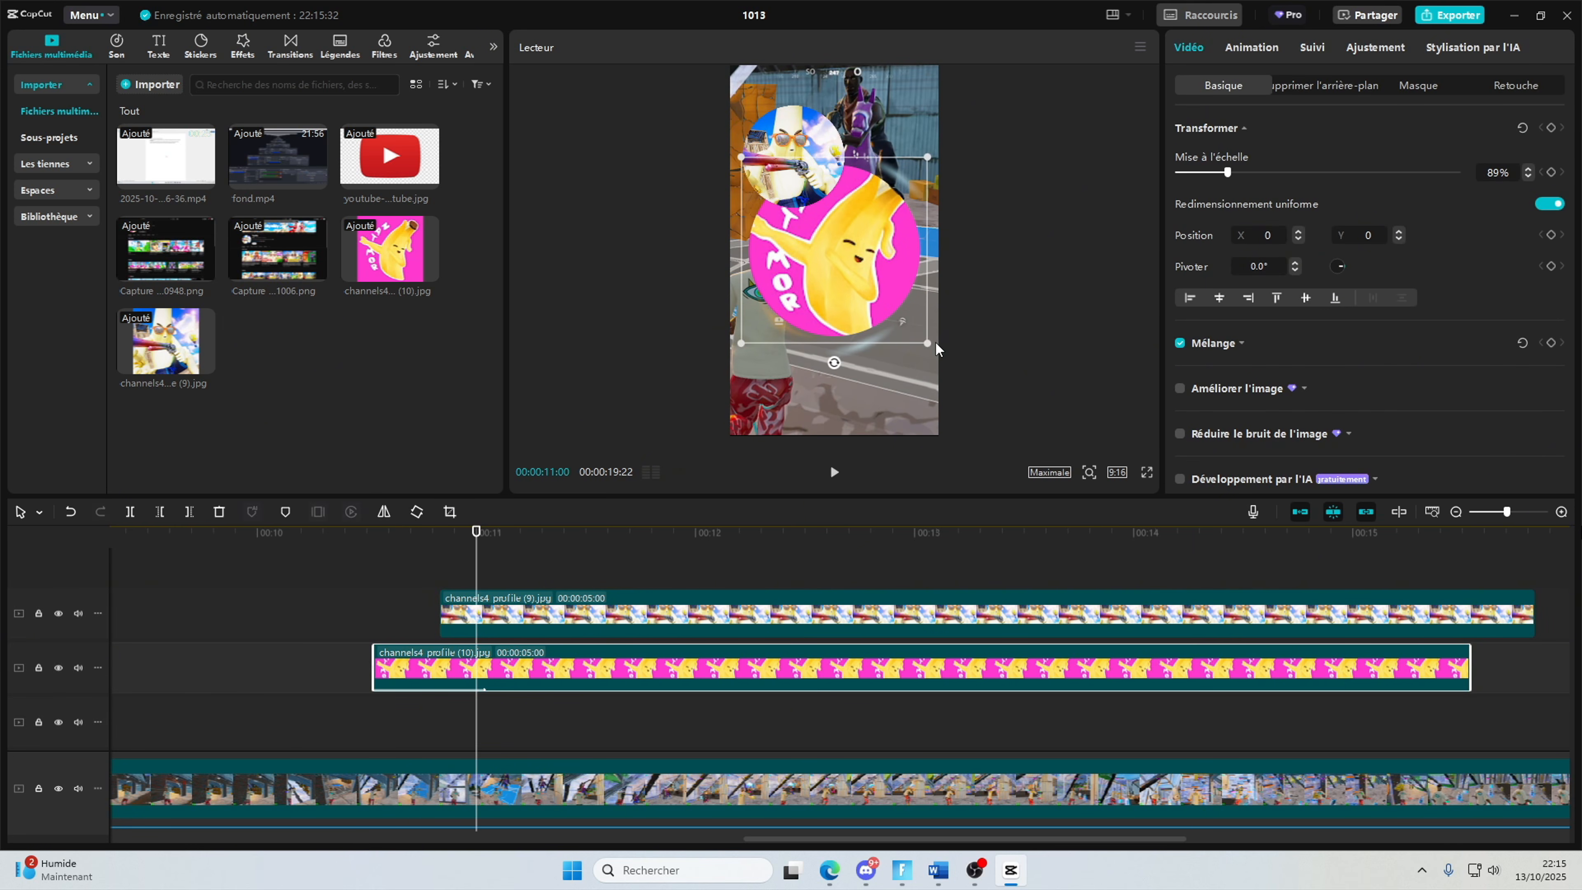
pyautogui.moveTo(928, 343); pyautogui.dragTo(903, 319)
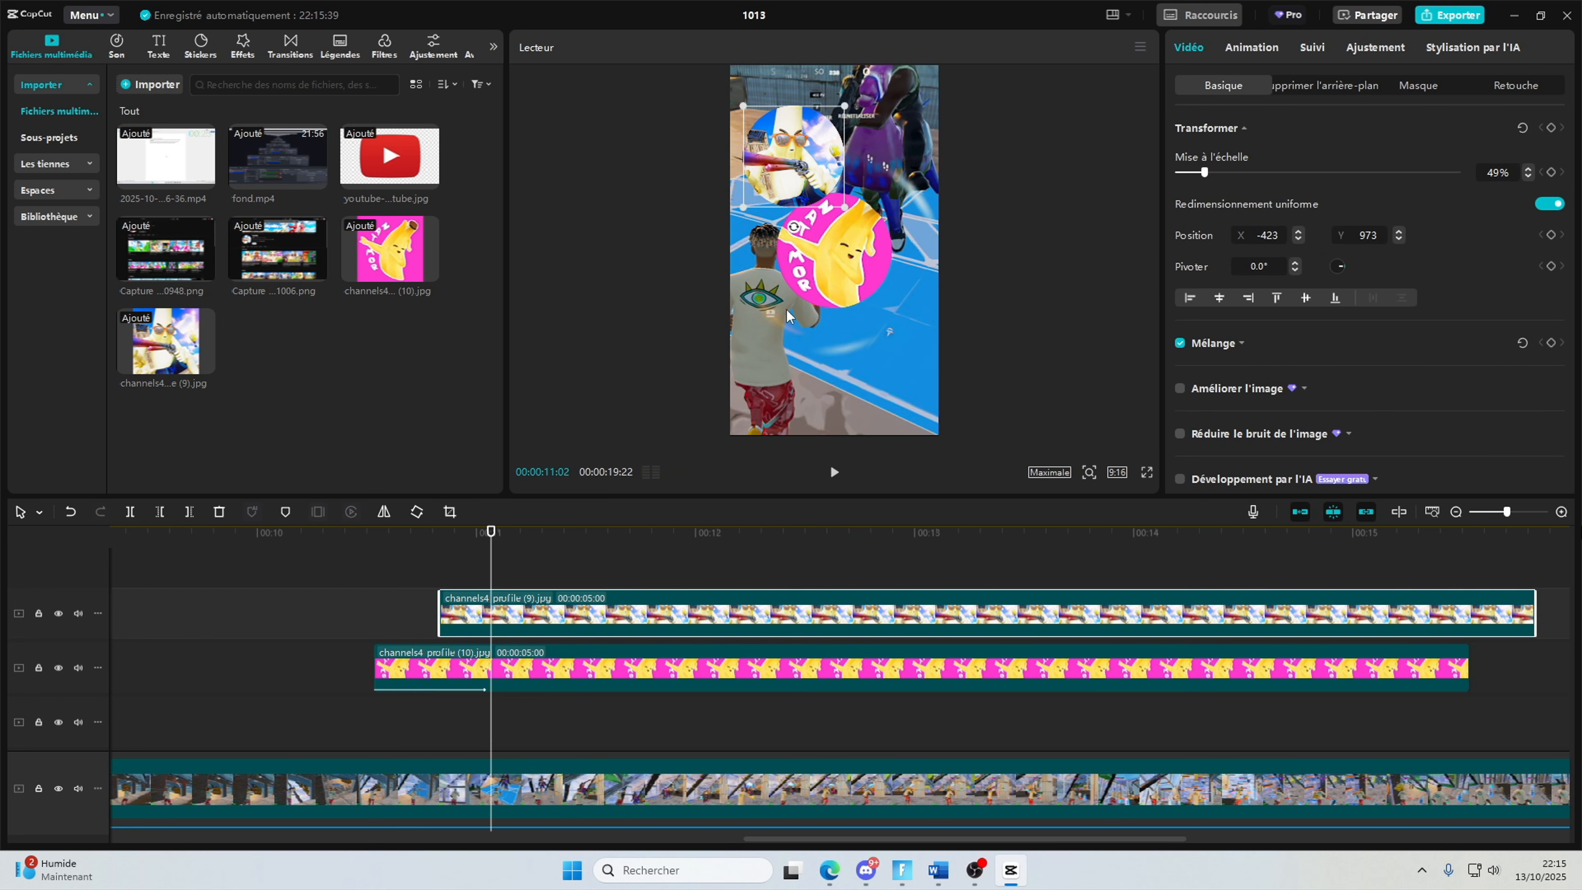
pyautogui.moveTo(822, 175); pyautogui.dragTo(866, 273)
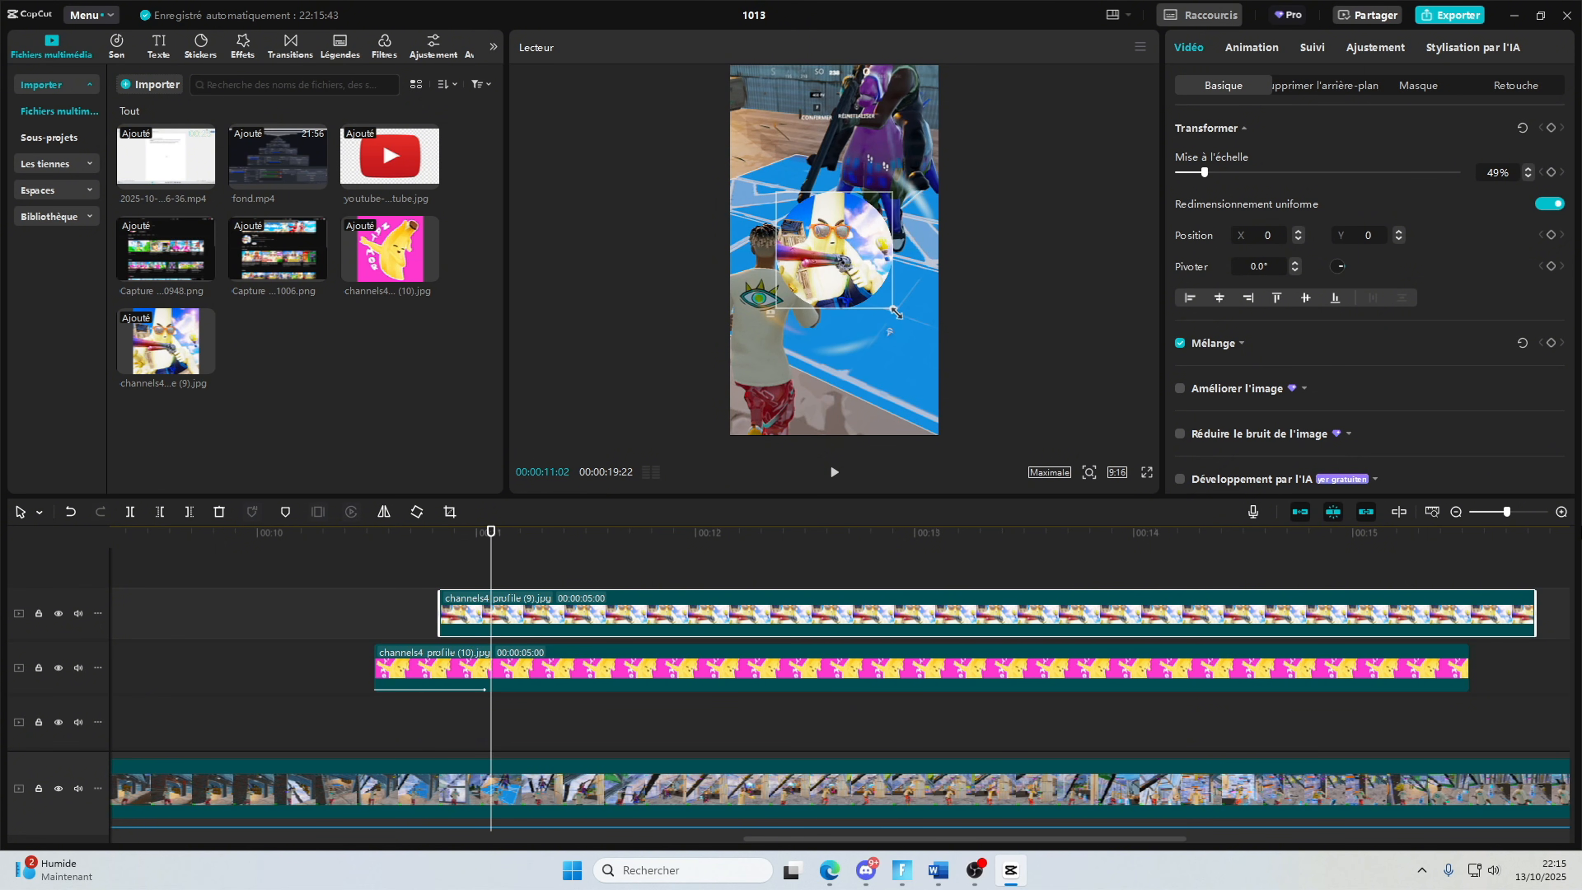
# Step: Add the Extrait20251013-5 sound effect and shift it so its peak falls where channels4_profile (9).jpg starts, at 00:00:10:25
pyautogui.click(439, 590)
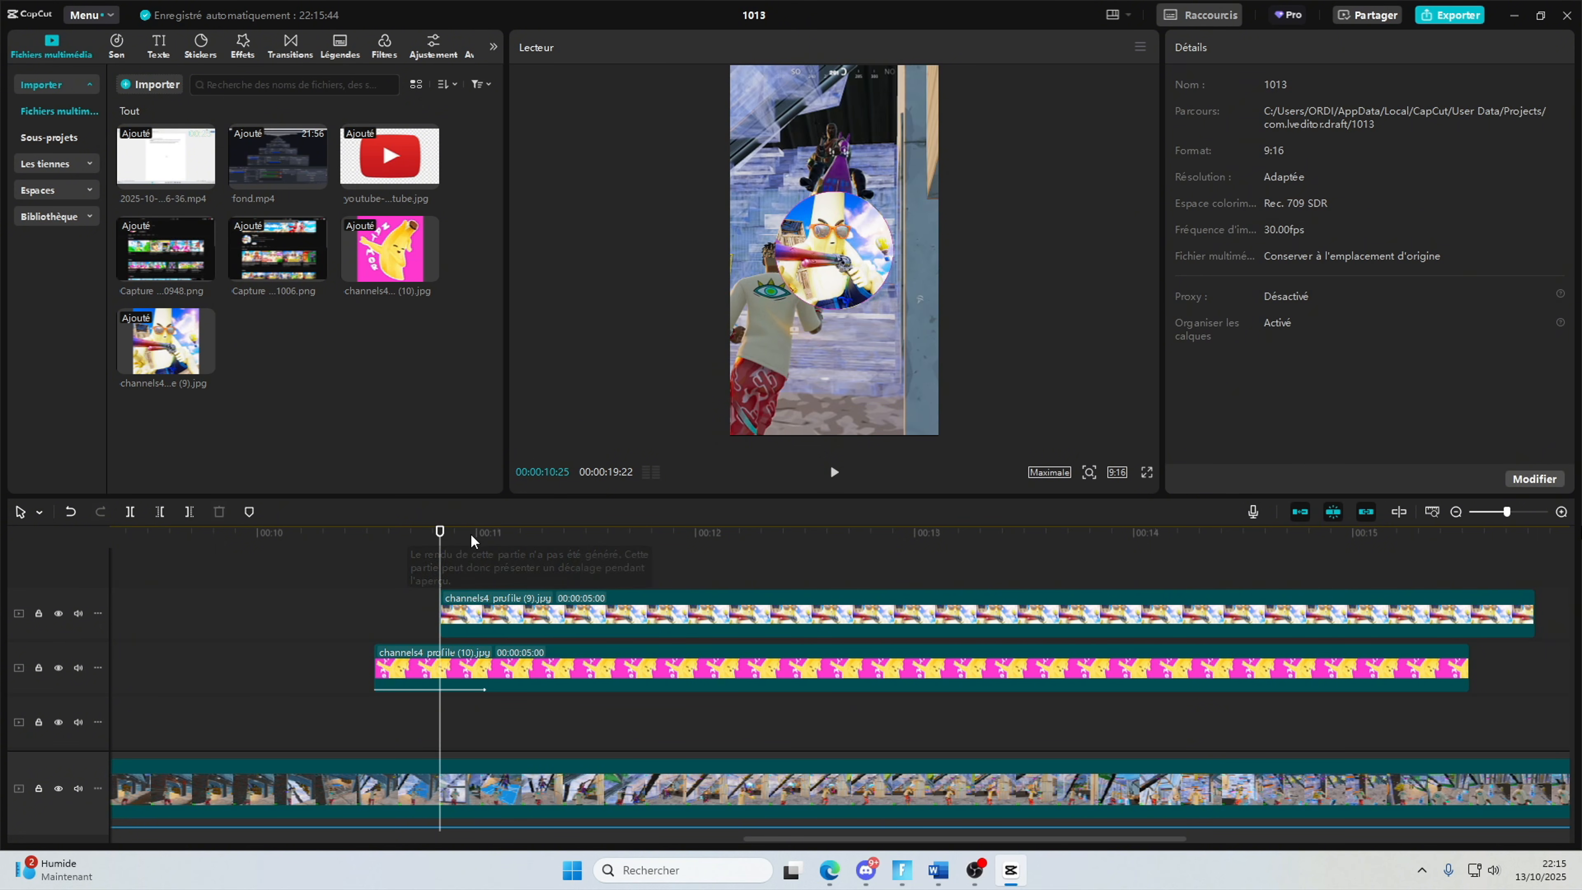
pyautogui.click(113, 48)
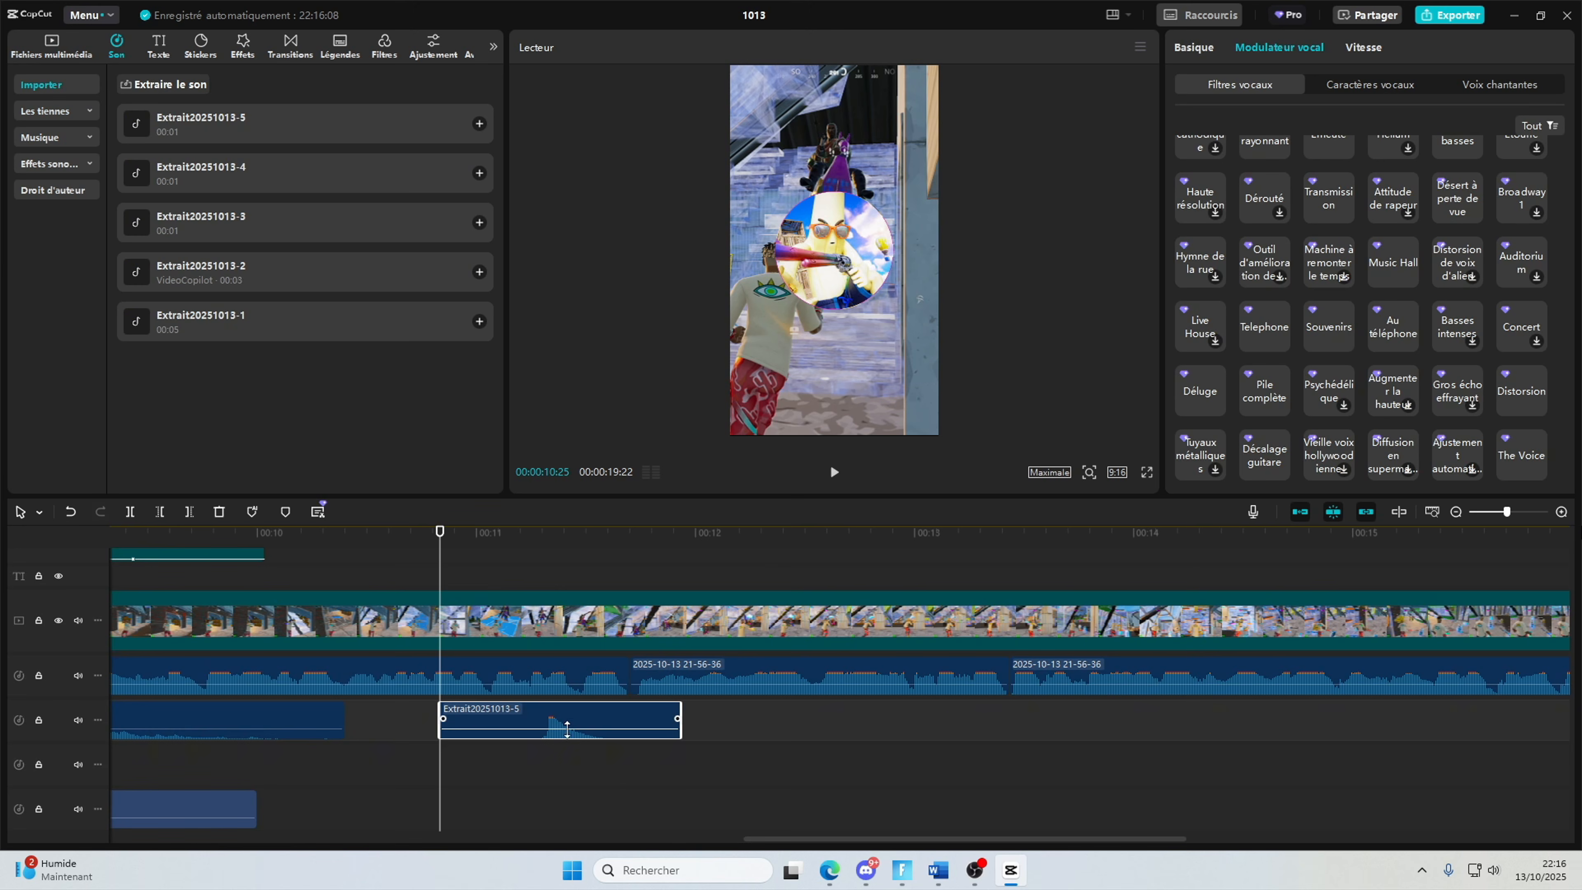
pyautogui.moveTo(558, 731); pyautogui.dragTo(469, 723)
pyautogui.click(1214, 51)
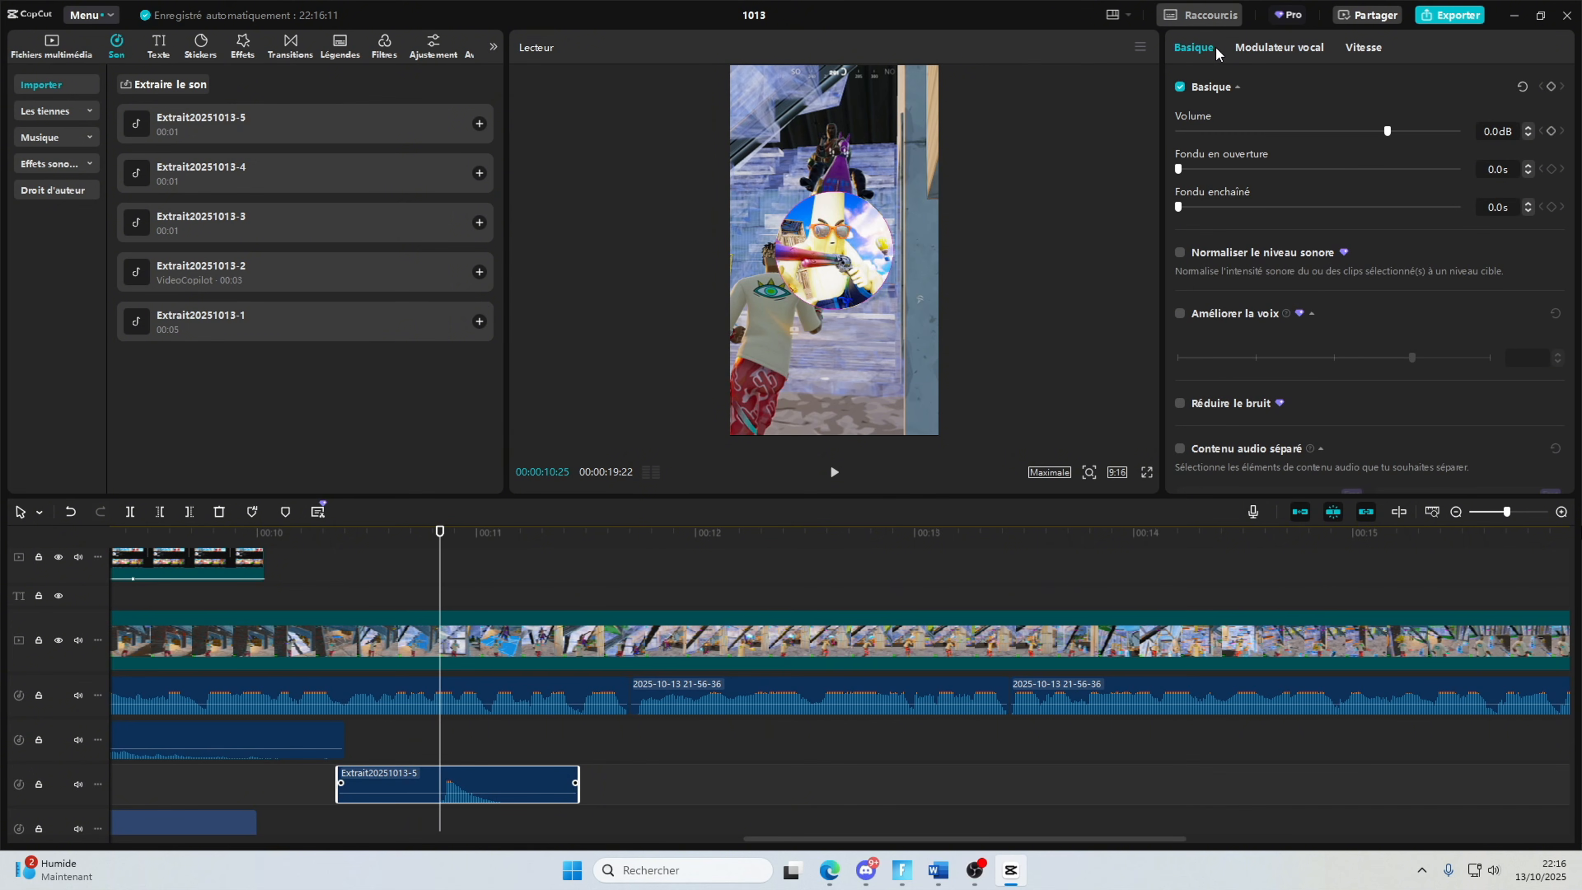
# Step: Apply the Déplier intro animation to channels4_profile (9).jpg with a duration of 0.5 s
pyautogui.scroll(3, 416, 586)
pyautogui.click(498, 570)
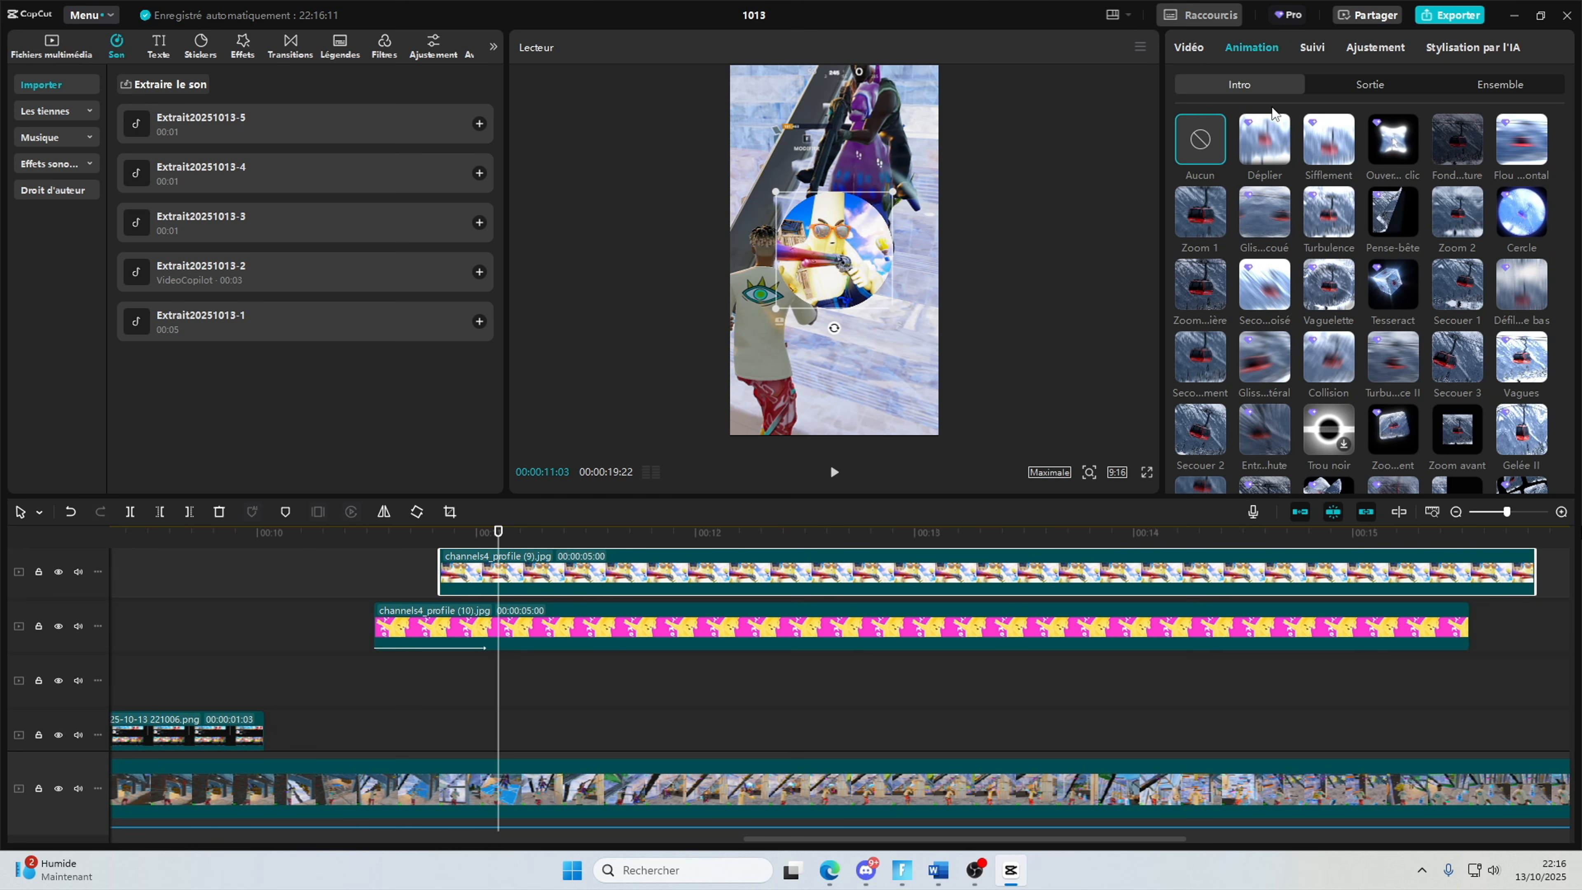
pyautogui.click(1261, 167)
# Step: Trim the end of channels4_profile (10).jpg at 00:00:11:17
pyautogui.scroll(1, 528, 663)
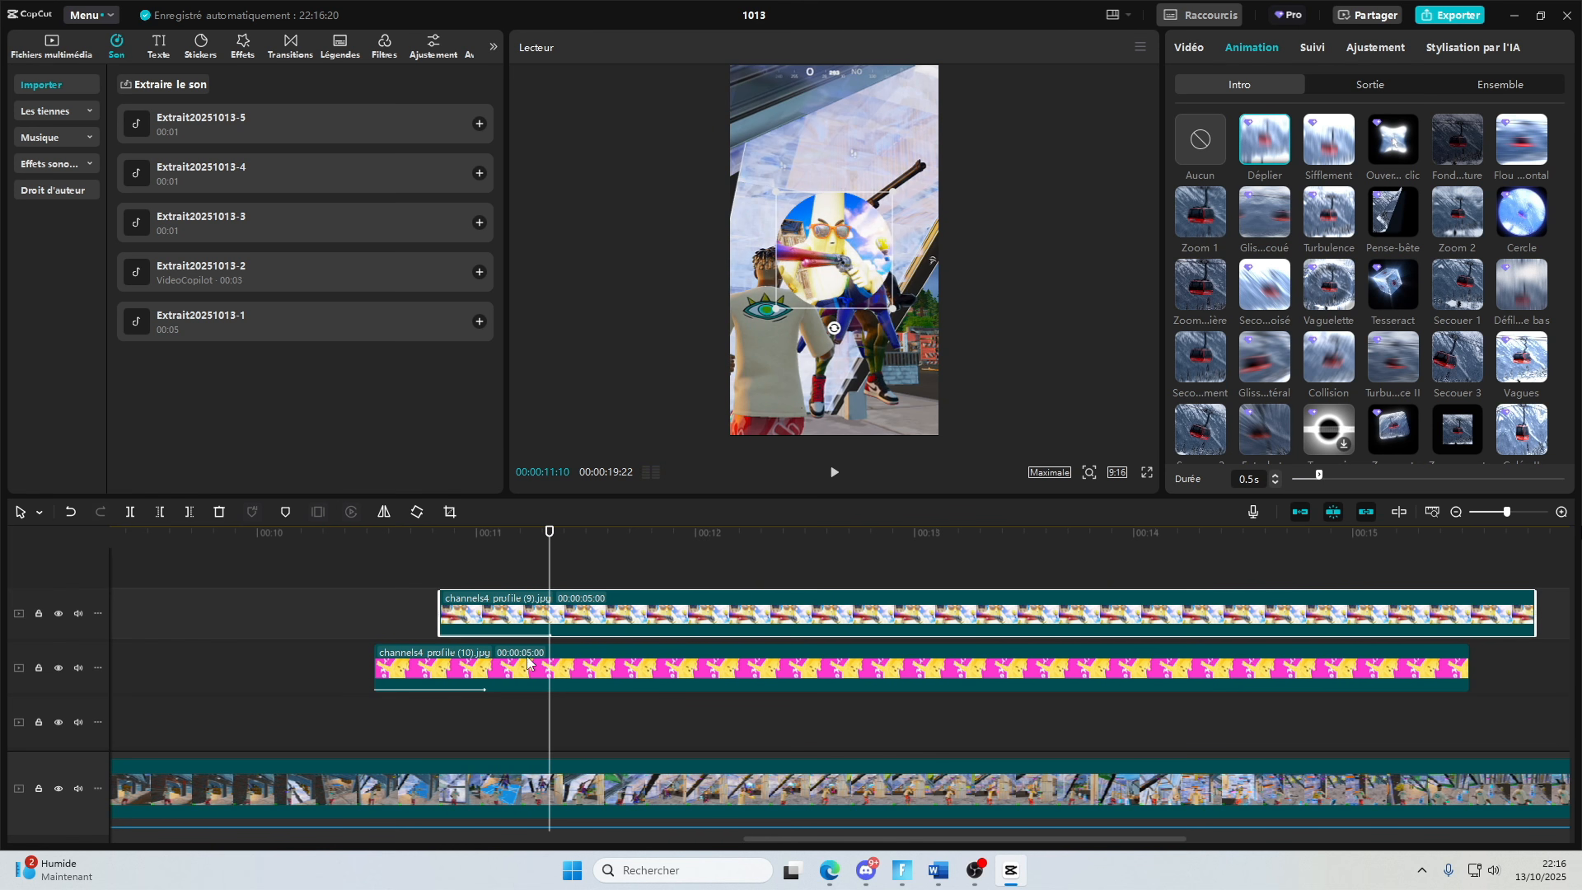
pyautogui.click(601, 567)
pyautogui.click(600, 678)
pyautogui.press('w')
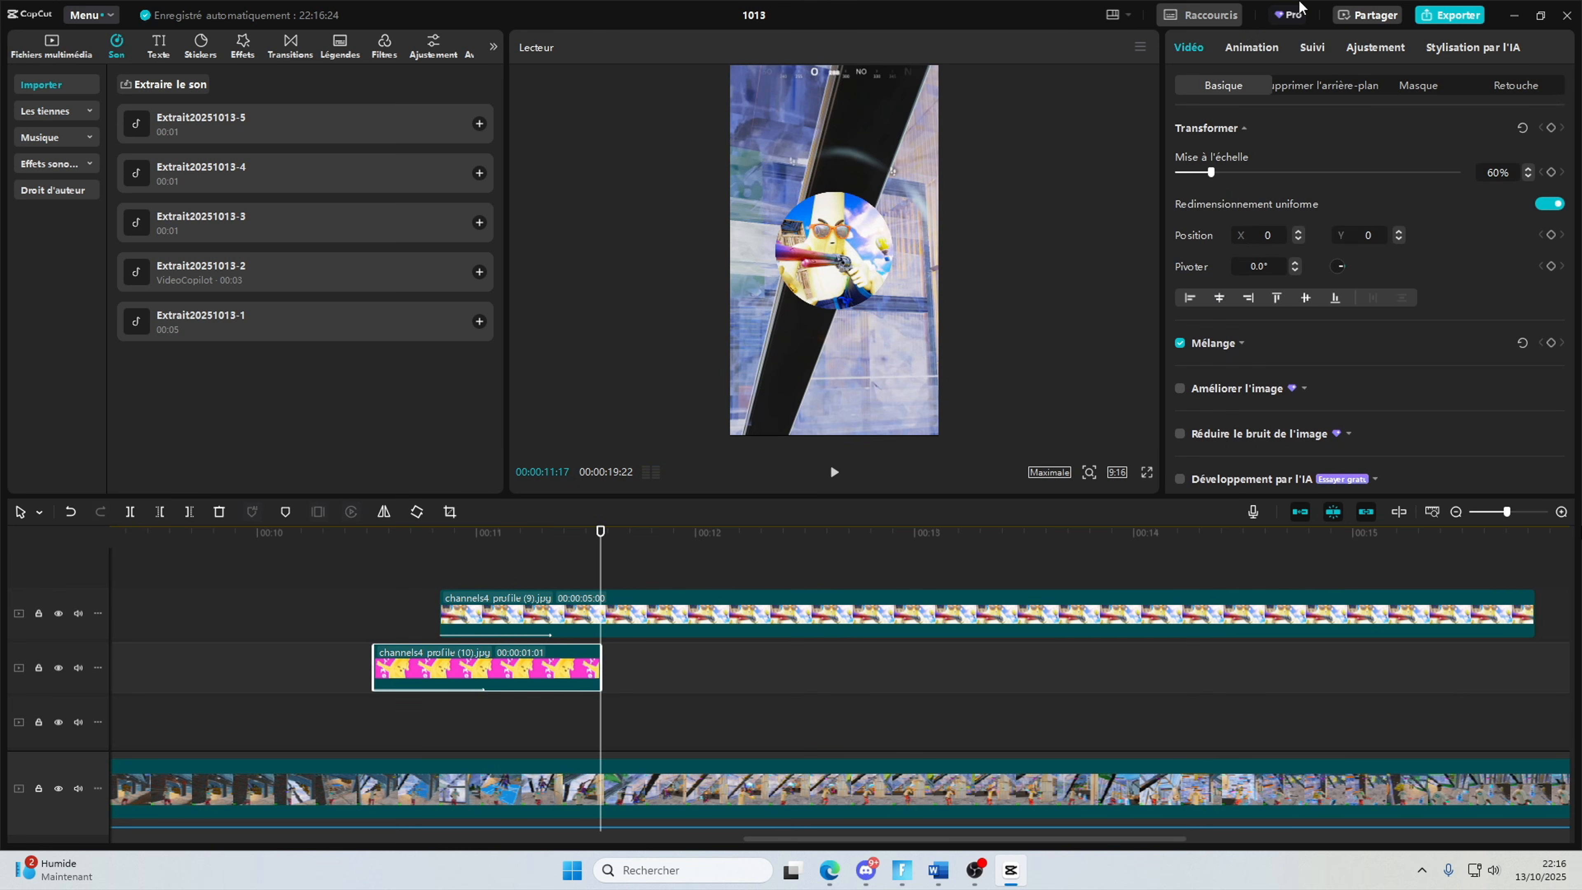
# Step: Apply the downward slide exit animation to channels4_profile (10).jpg with a duration of 0.5 s
pyautogui.click(1251, 47)
pyautogui.click(1395, 89)
pyautogui.click(1444, 414)
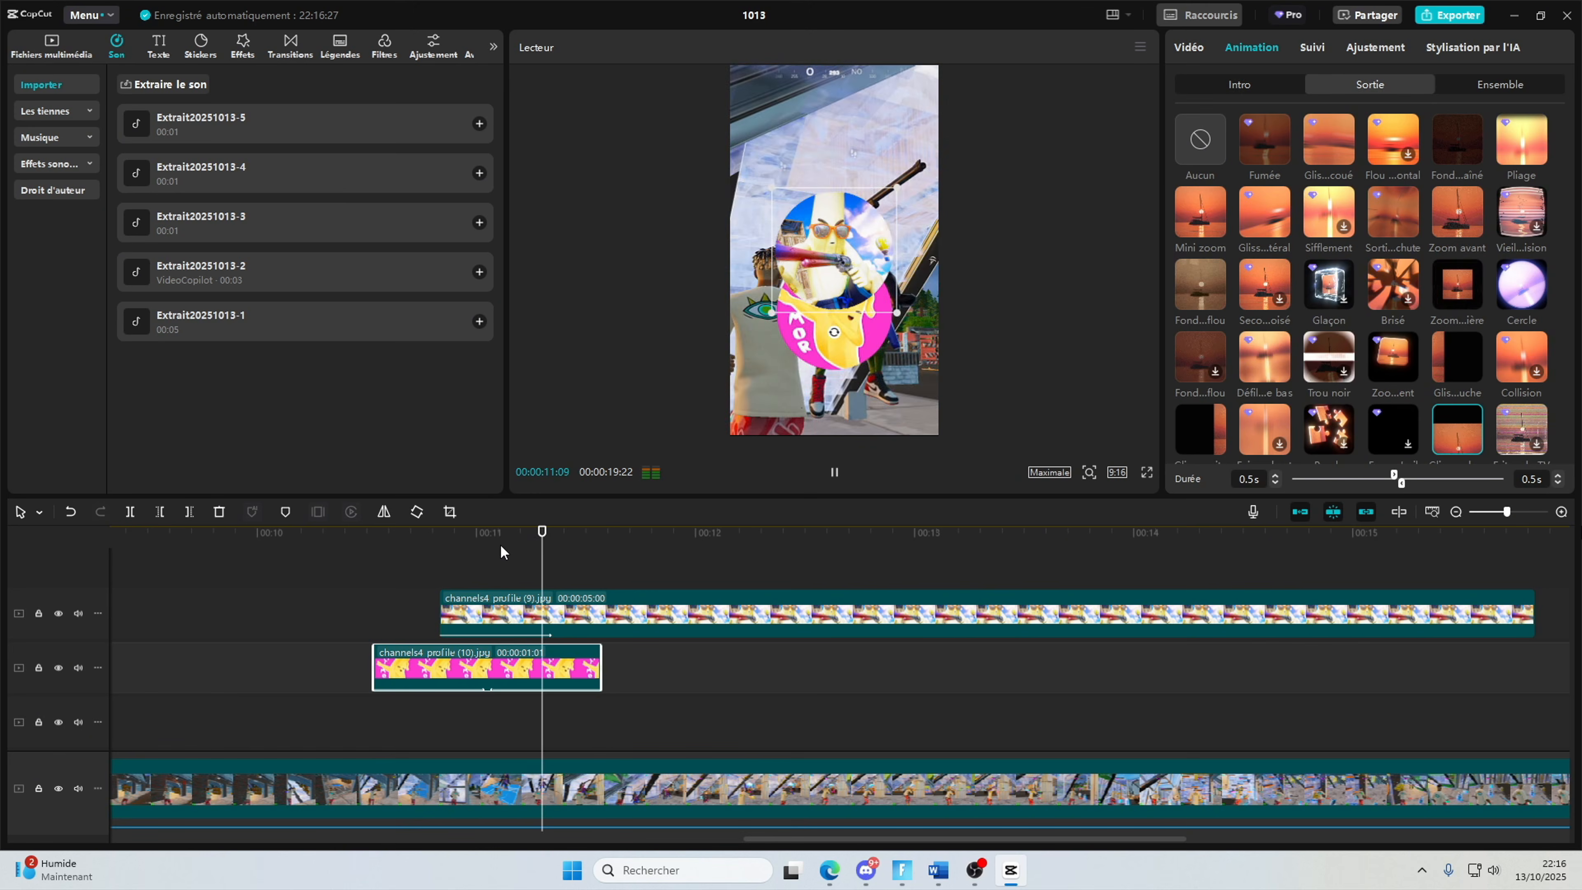
pyautogui.click(444, 668)
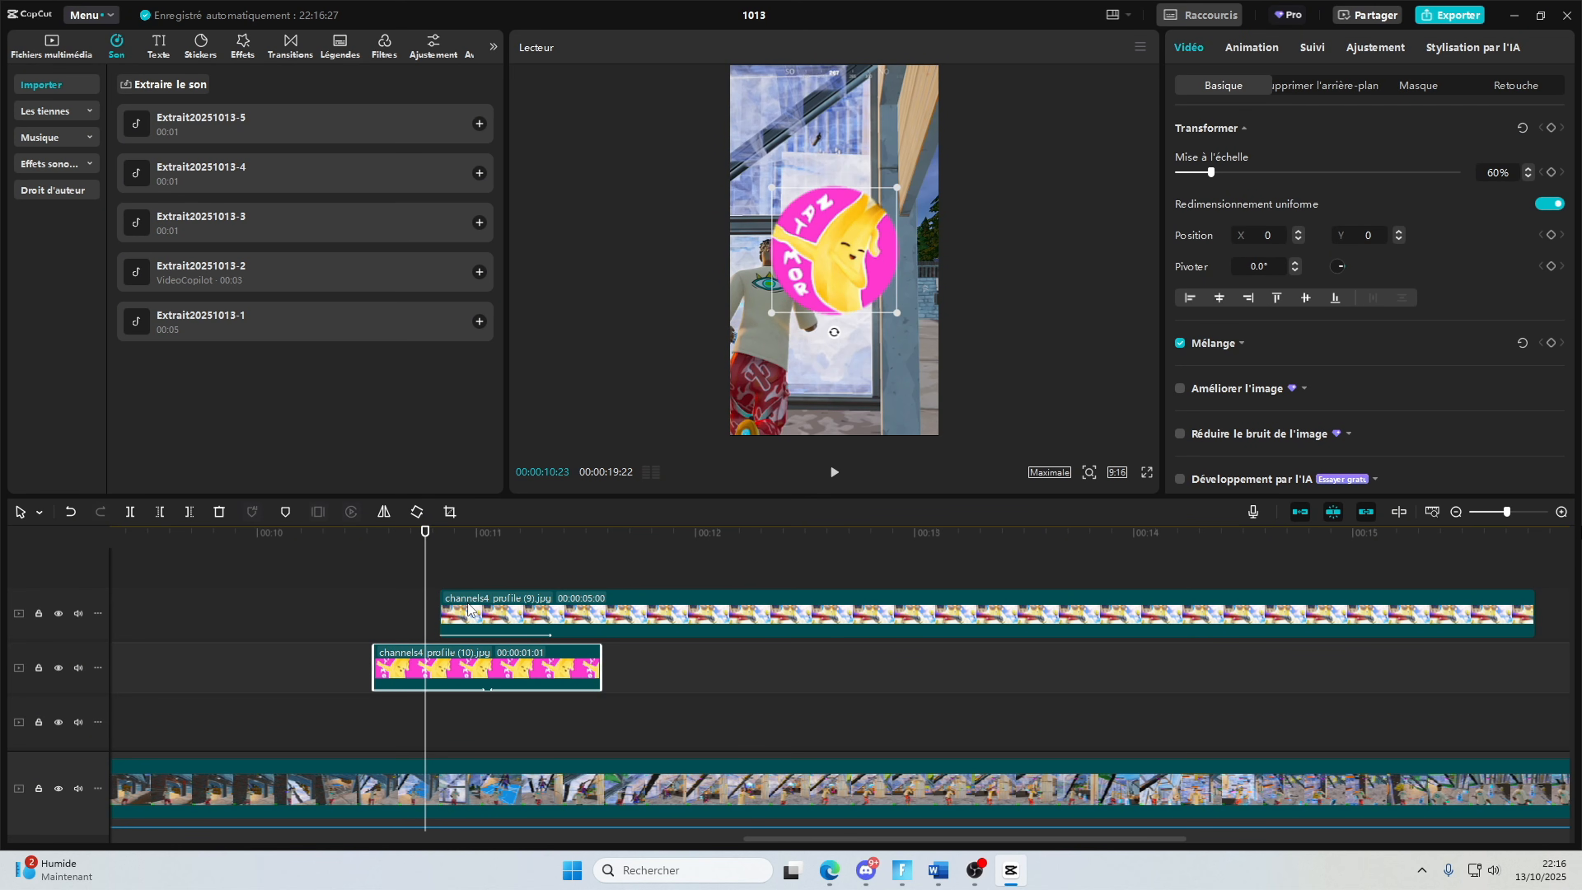
# Step: Keyframe the colour adjustments of channels4_profile (10).jpg at 00:00:10:25 with saturation 0, then desaturate it to grey at 00:00:11:11
pyautogui.click(399, 600)
pyautogui.click(384, 603)
pyautogui.click(375, 603)
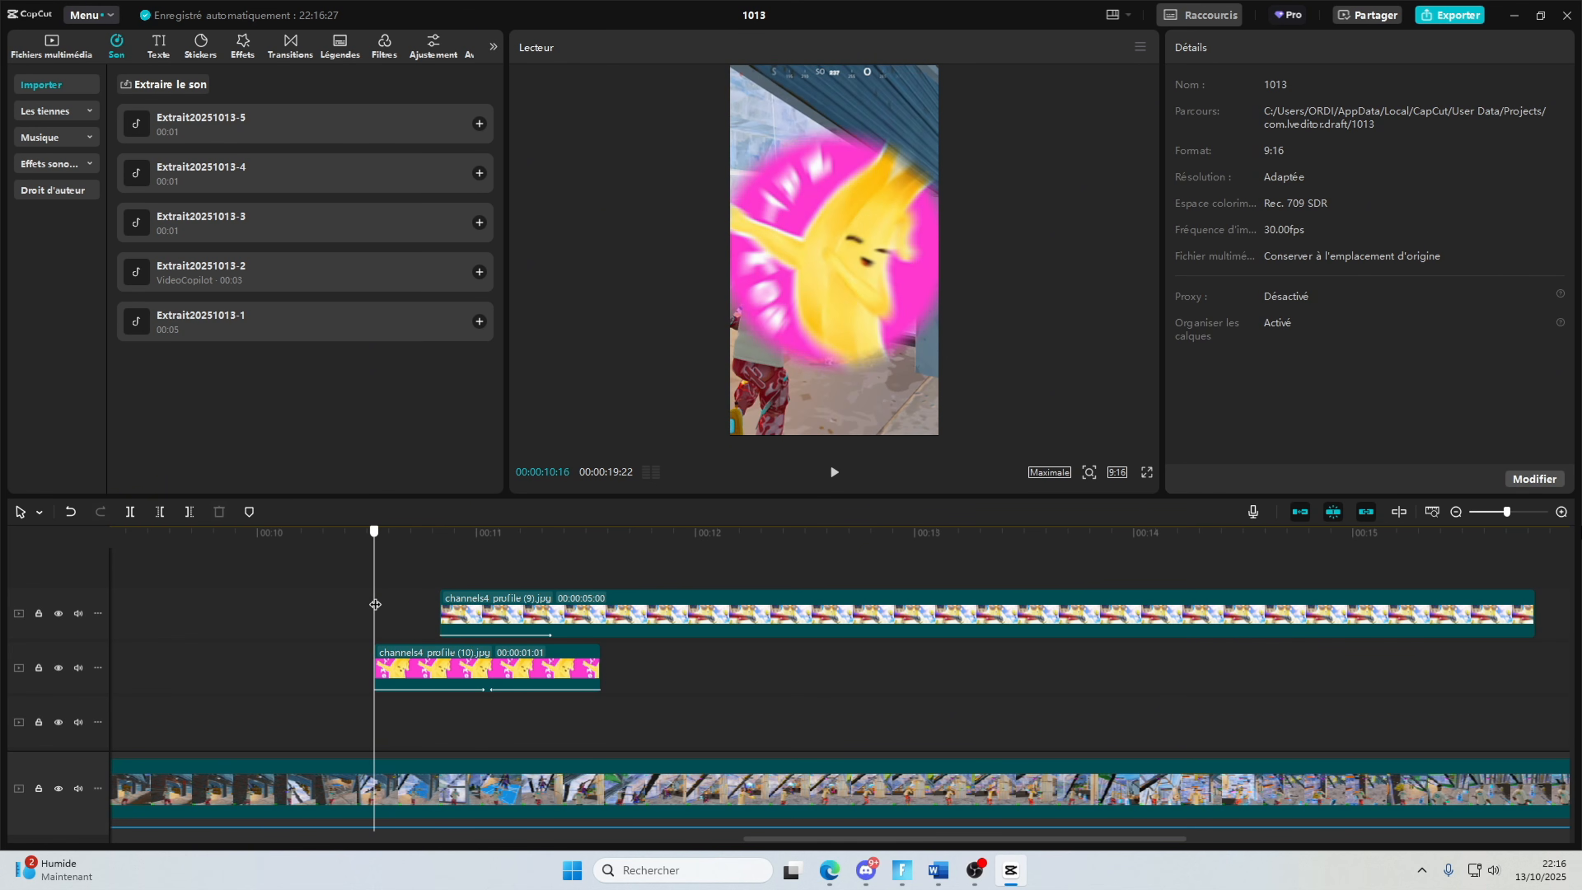
pyautogui.click(426, 641)
pyautogui.moveTo(426, 641); pyautogui.dragTo(438, 640)
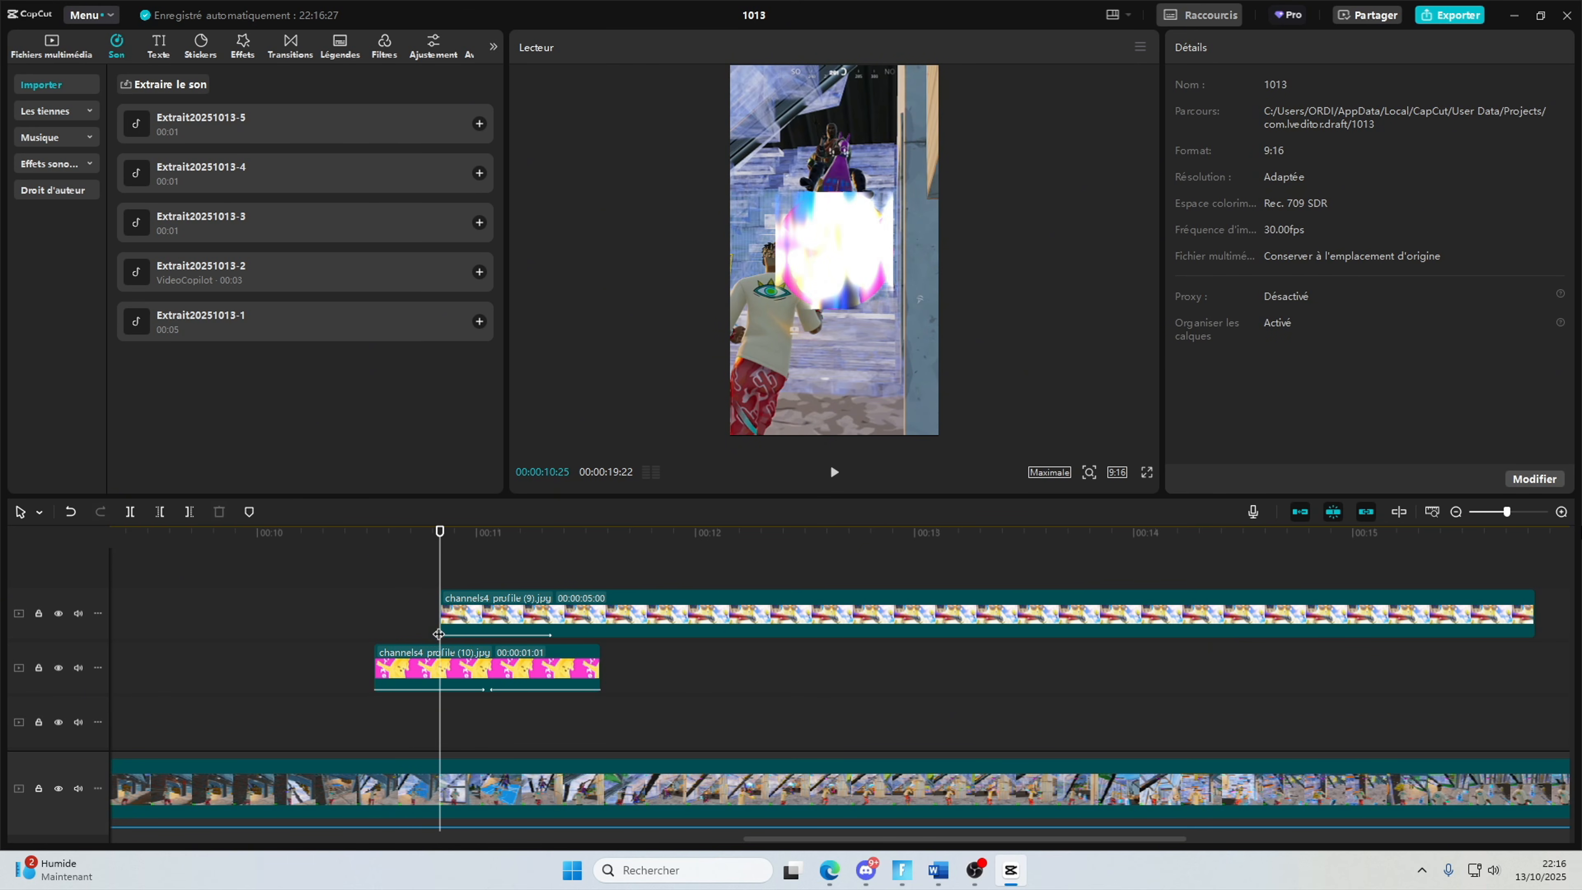
pyautogui.click(448, 665)
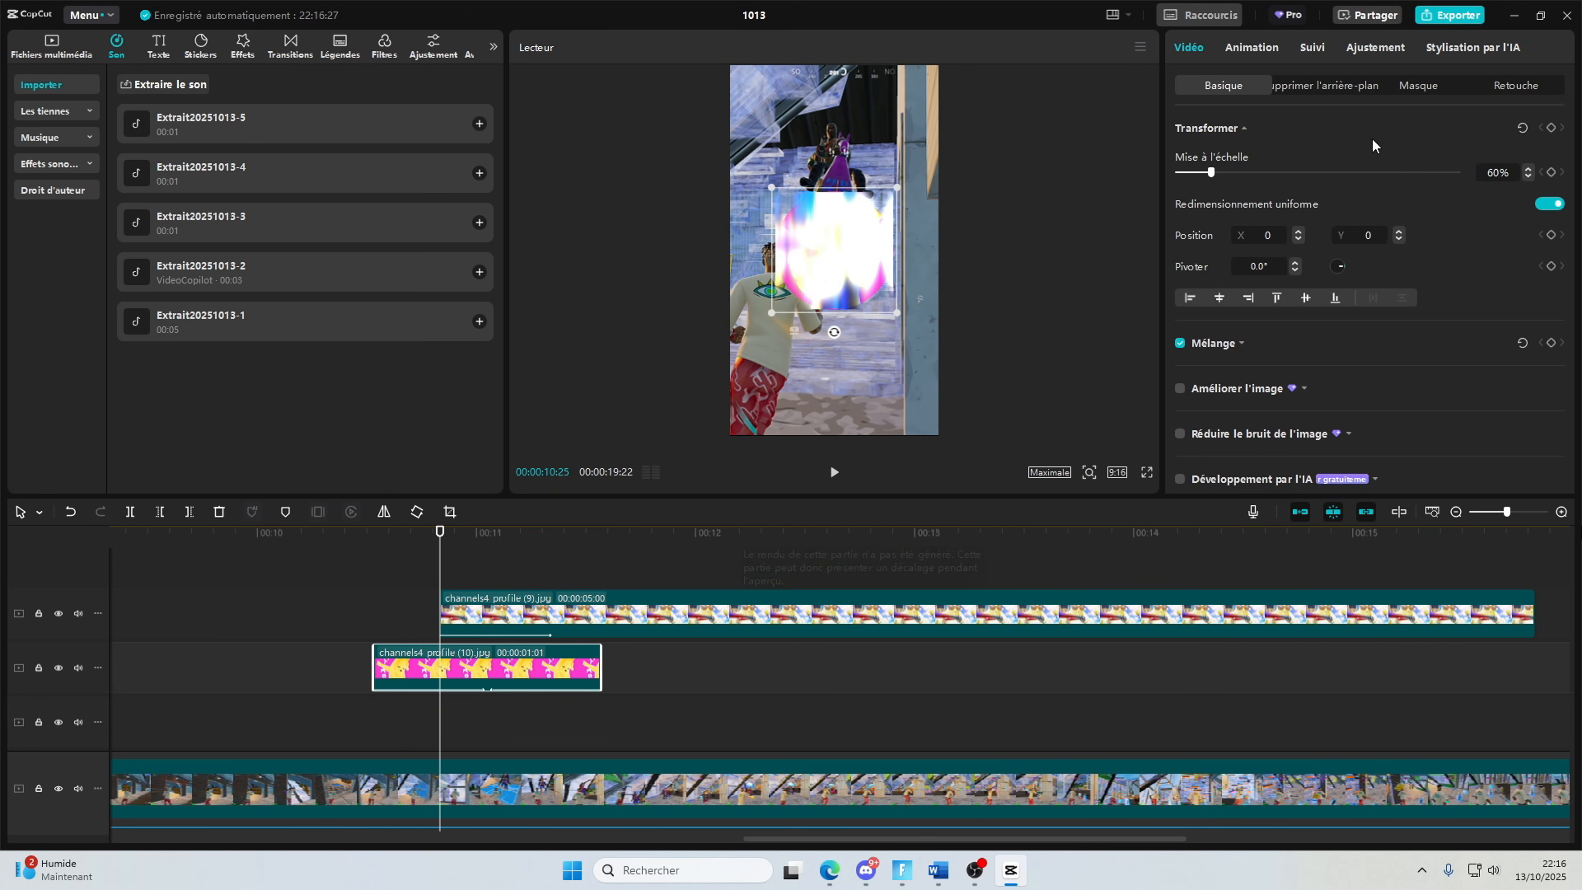
pyautogui.click(1370, 48)
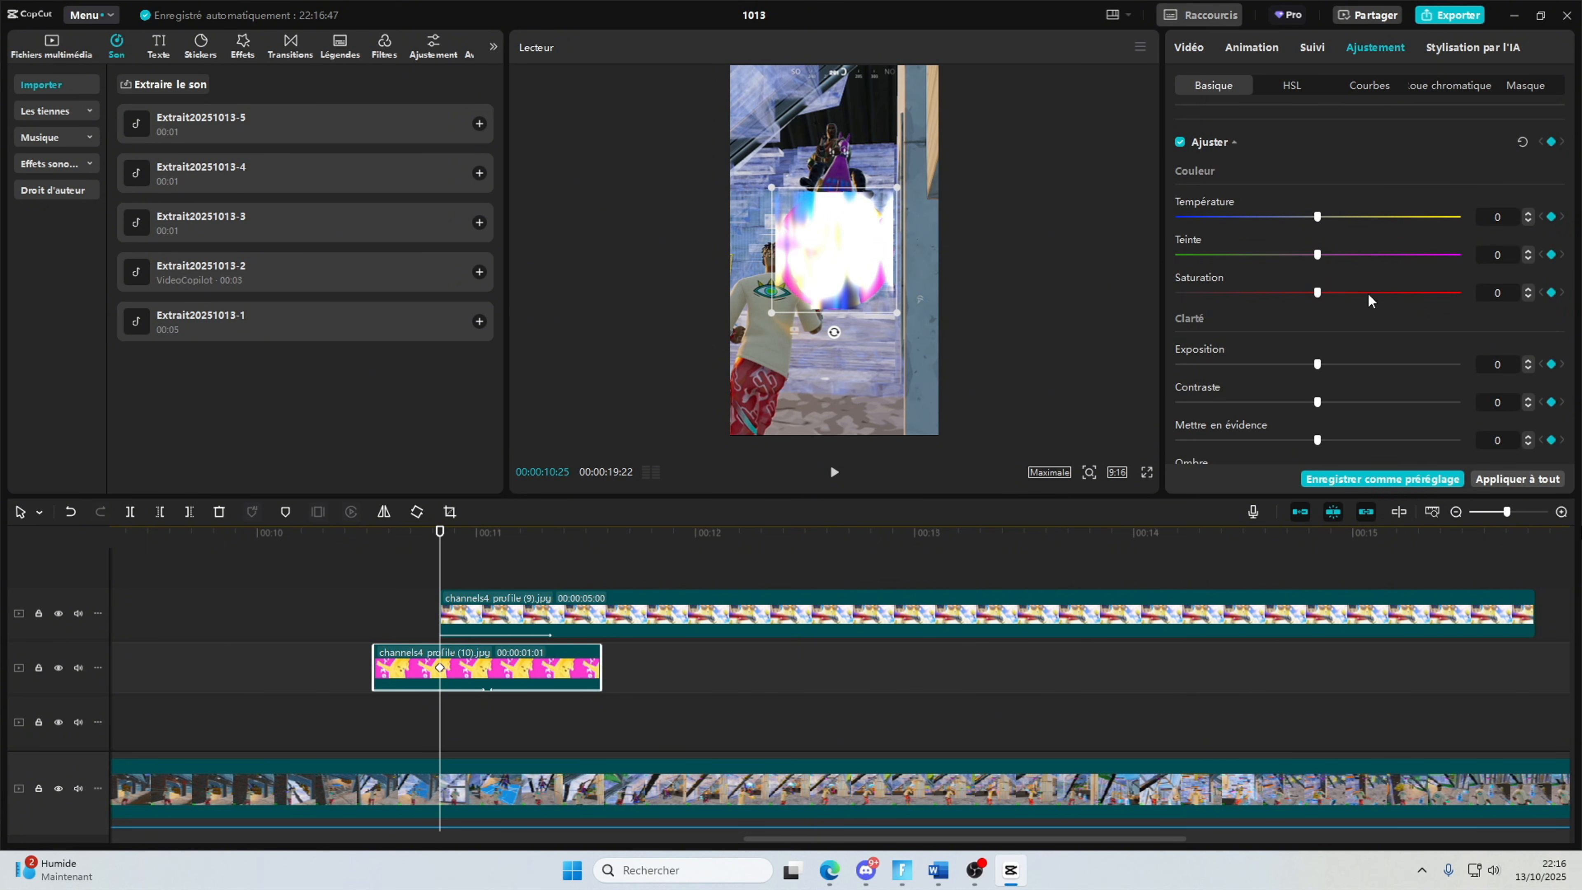
pyautogui.moveTo(592, 580); pyautogui.dragTo(556, 589)
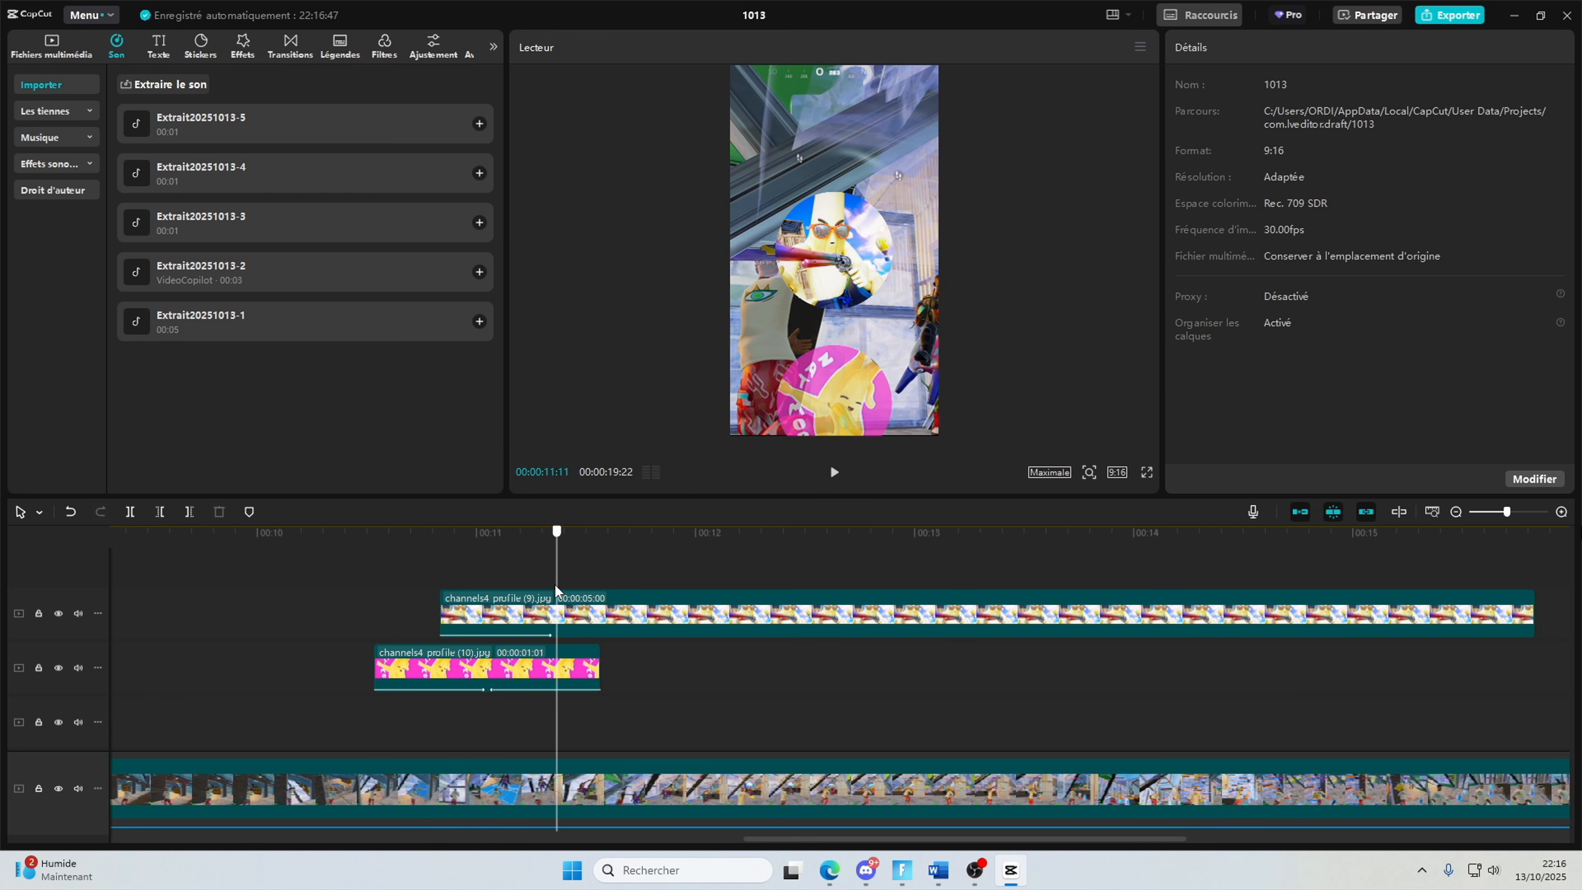
pyautogui.click(565, 677)
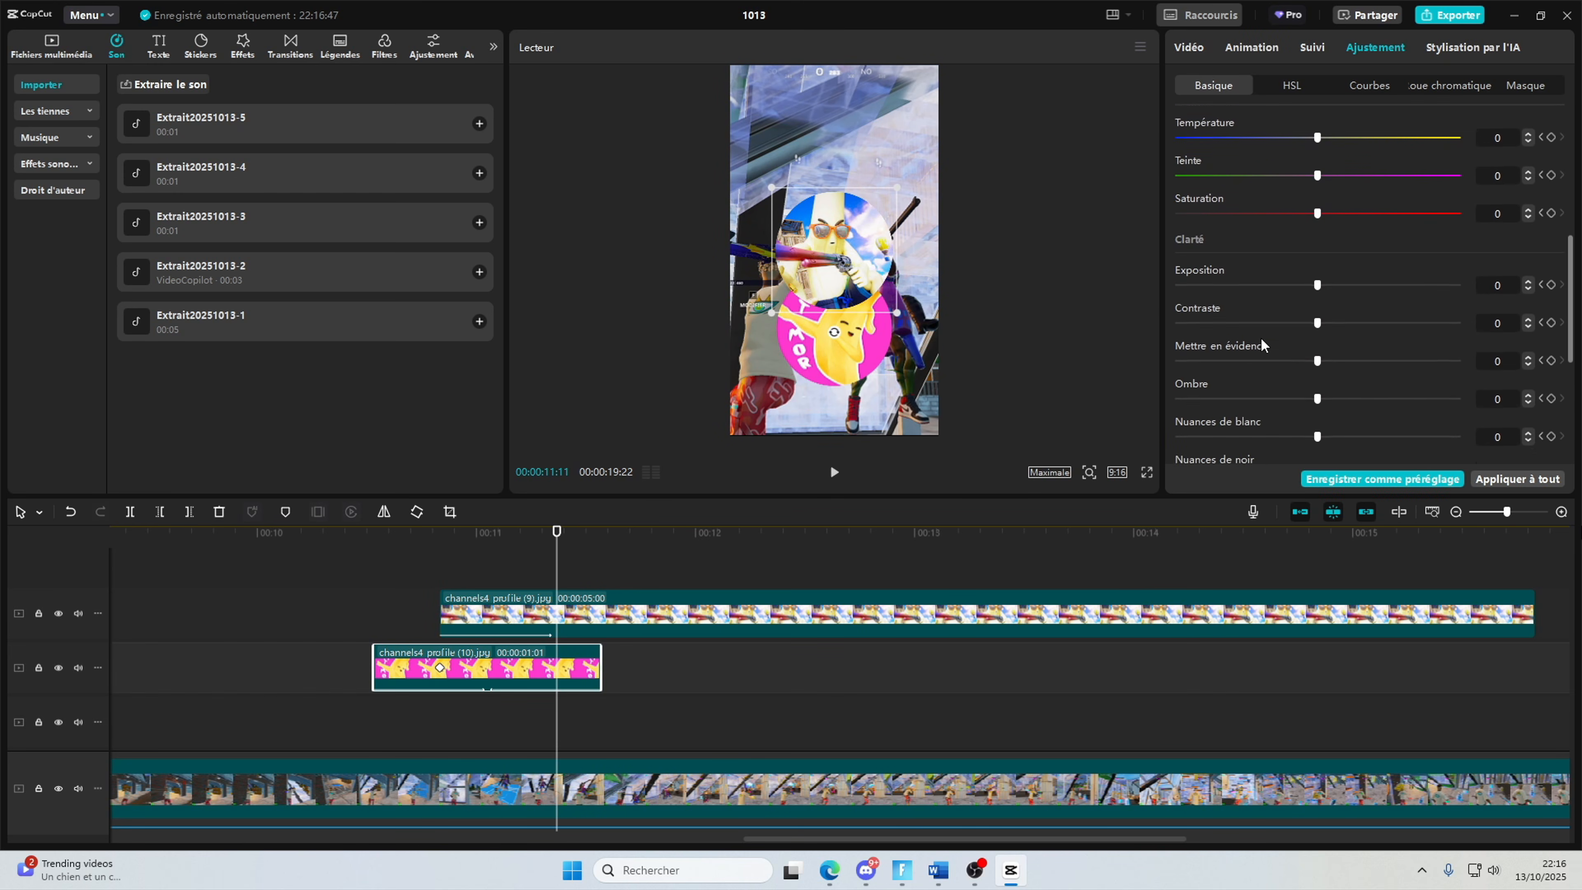
# Step: Preview the profile-picture sequence from about 00:00:10:07 and check the frames up to 00:00:11:21
pyautogui.click(309, 580)
pyautogui.click(833, 472)
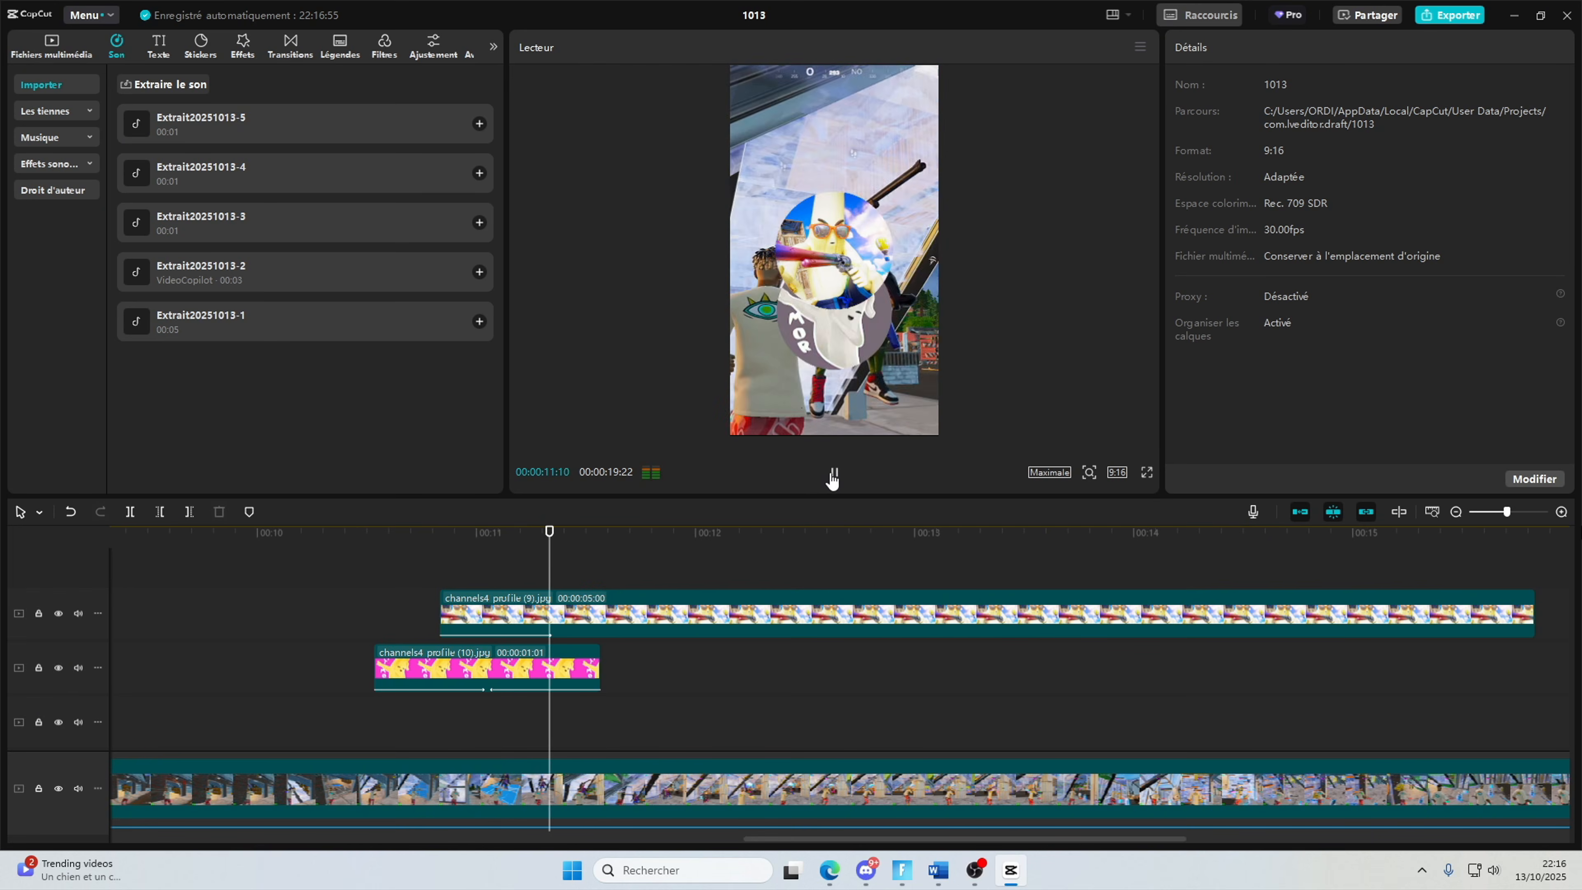
pyautogui.click(833, 471)
pyautogui.moveTo(455, 583); pyautogui.dragTo(616, 592)
pyautogui.click(629, 591)
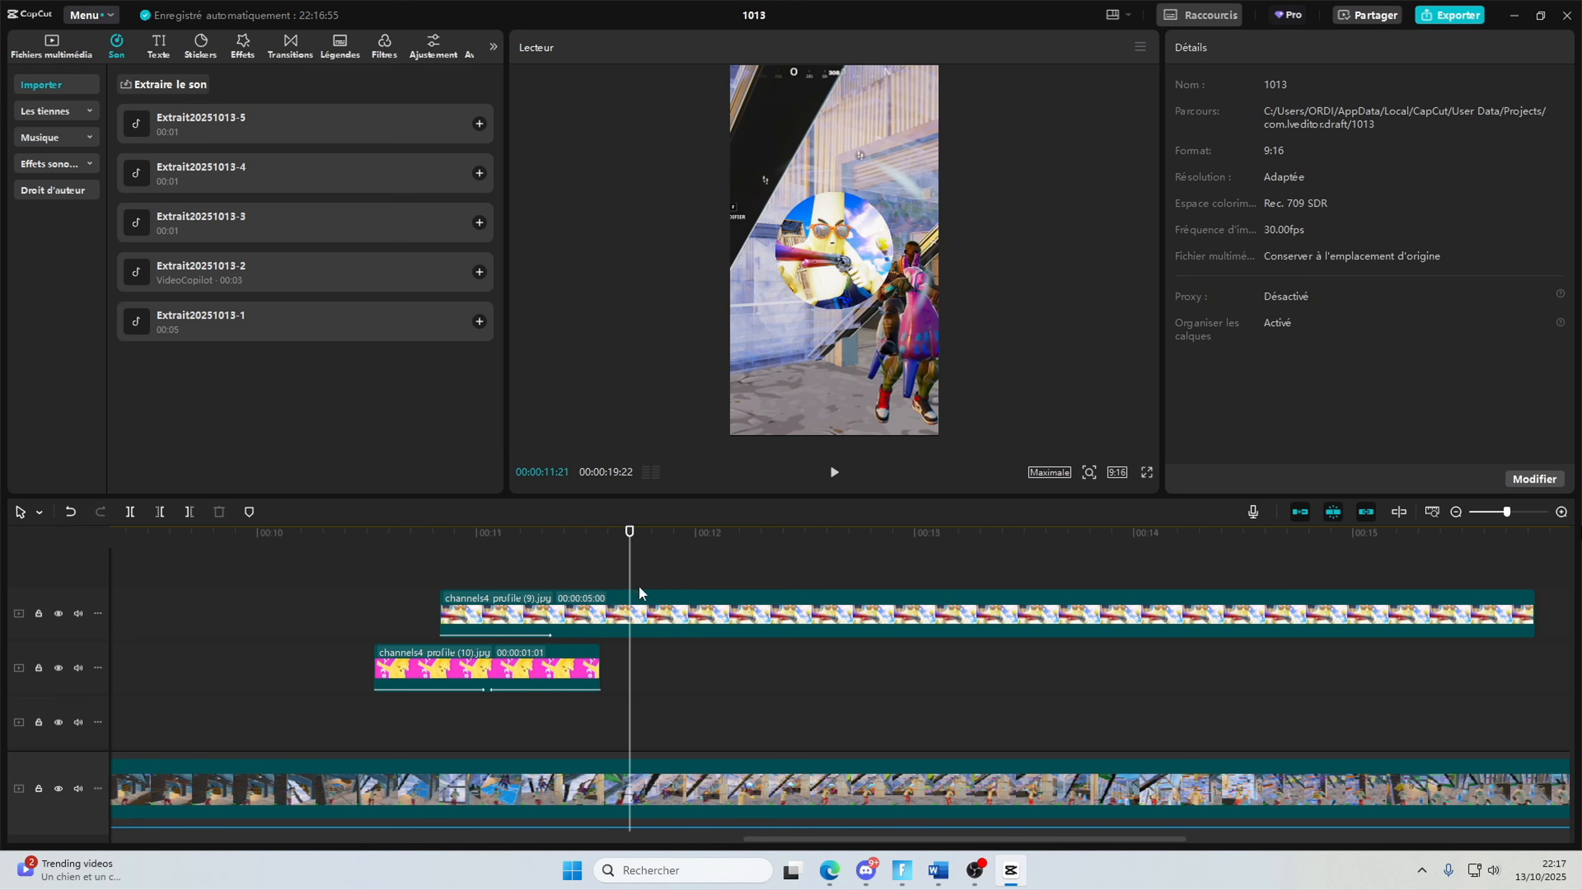
# Step: Trim the end of channels4_profile (9).jpg at 00:00:11:21 and apply the slide exit animation to it
pyautogui.press('w')
pyautogui.click(1270, 58)
pyautogui.click(1457, 429)
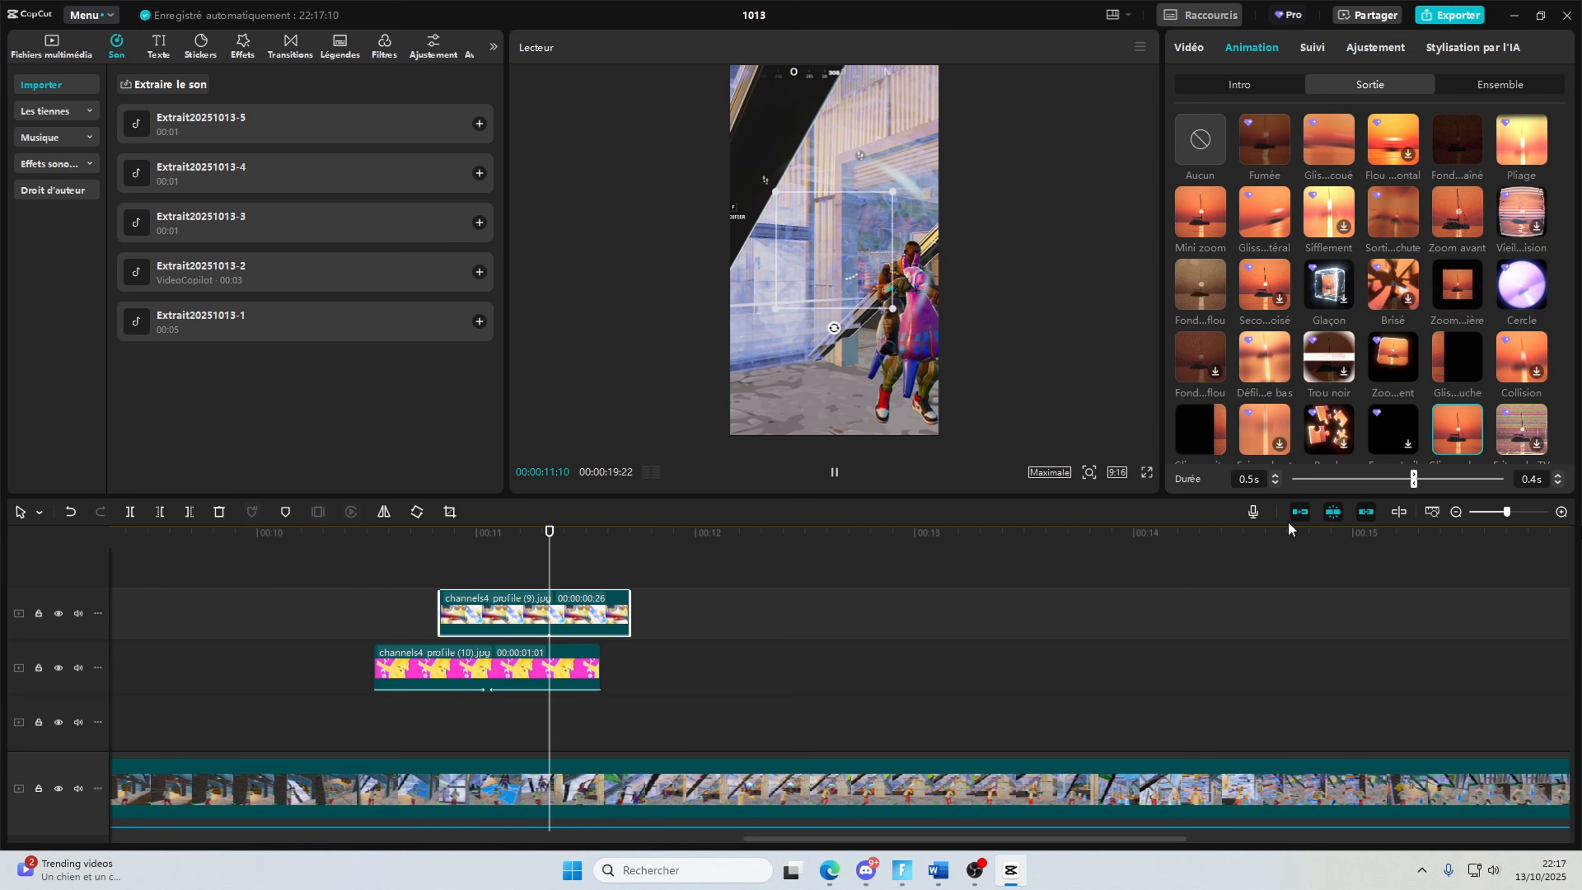
# Step: Preview the finished profile-picture sequence and the remaining gameplay up to about 00:00:18:12
pyautogui.click(281, 584)
pyautogui.click(825, 480)
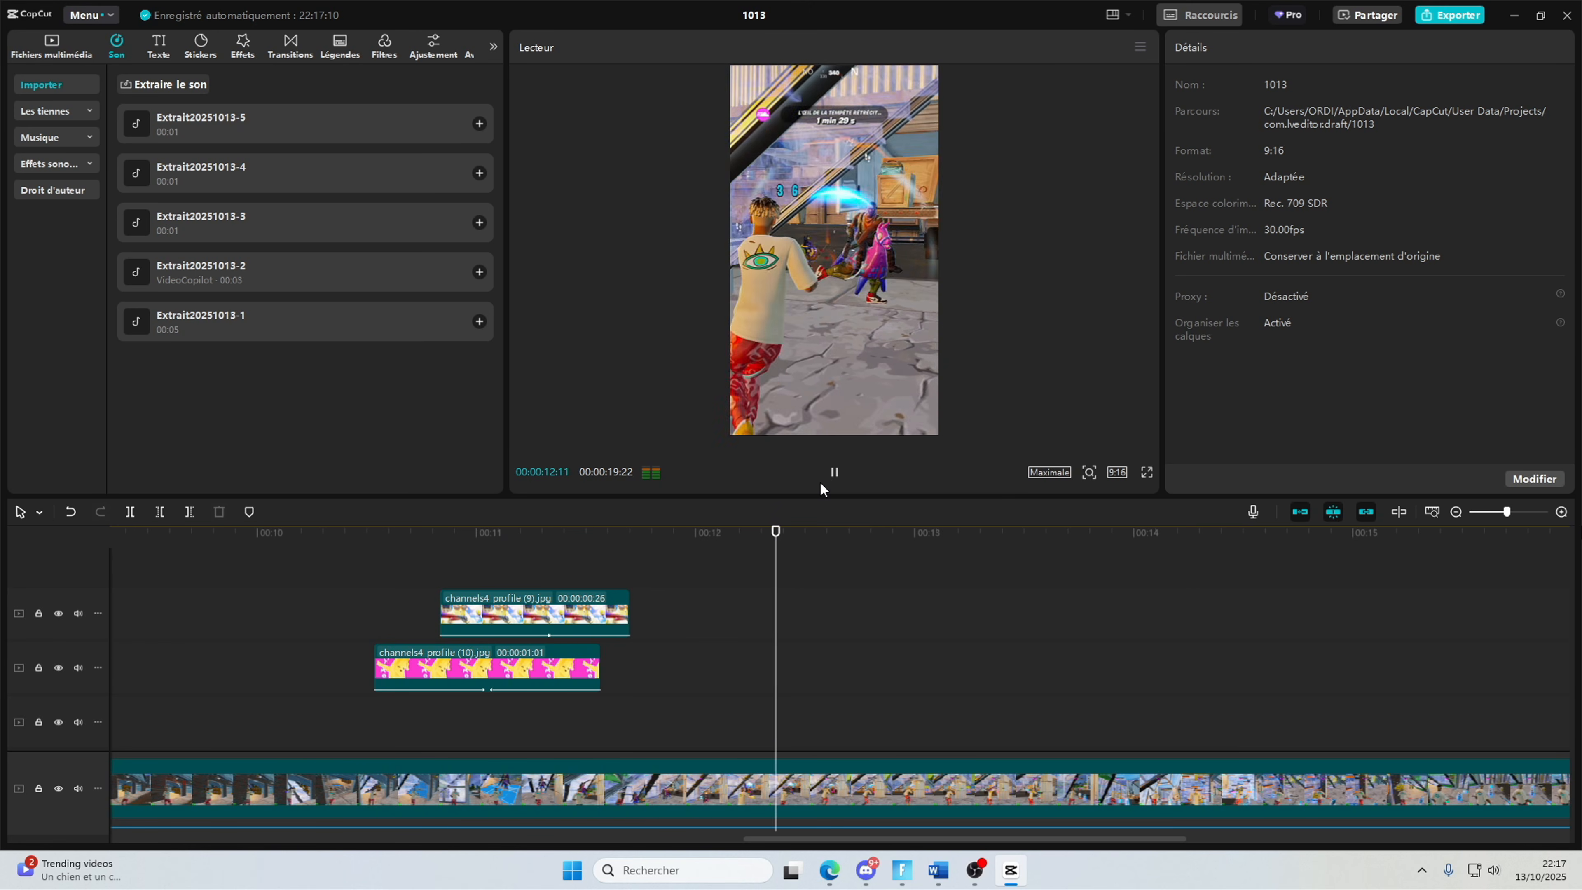
pyautogui.scroll(-3, 1074, 691)
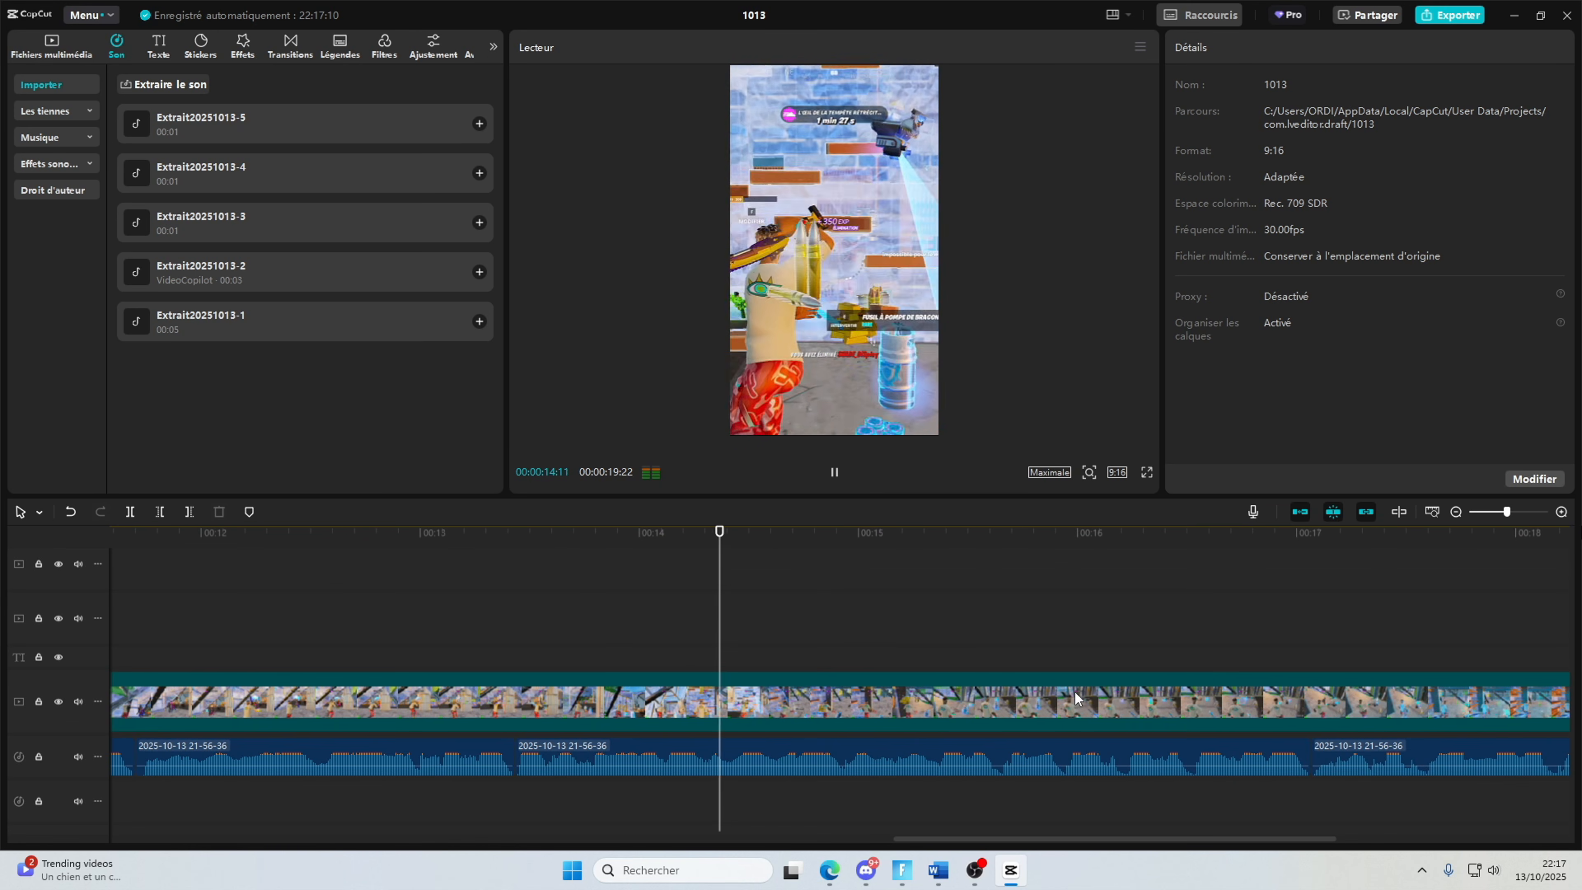
pyautogui.click(530, 637)
pyautogui.moveTo(531, 636); pyautogui.dragTo(512, 643)
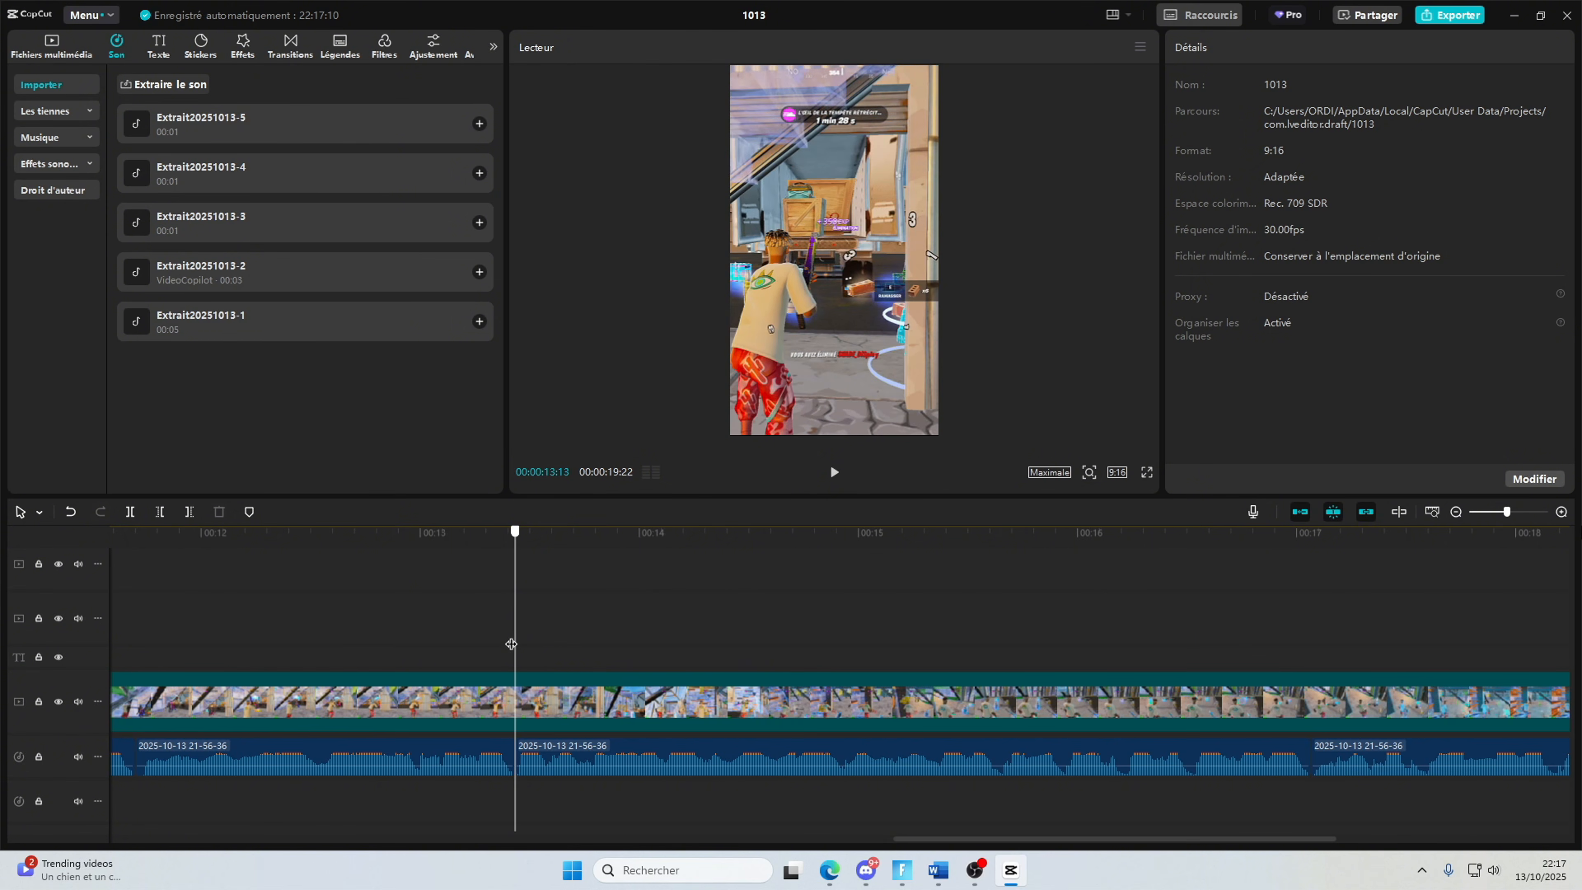
pyautogui.moveTo(935, 875)
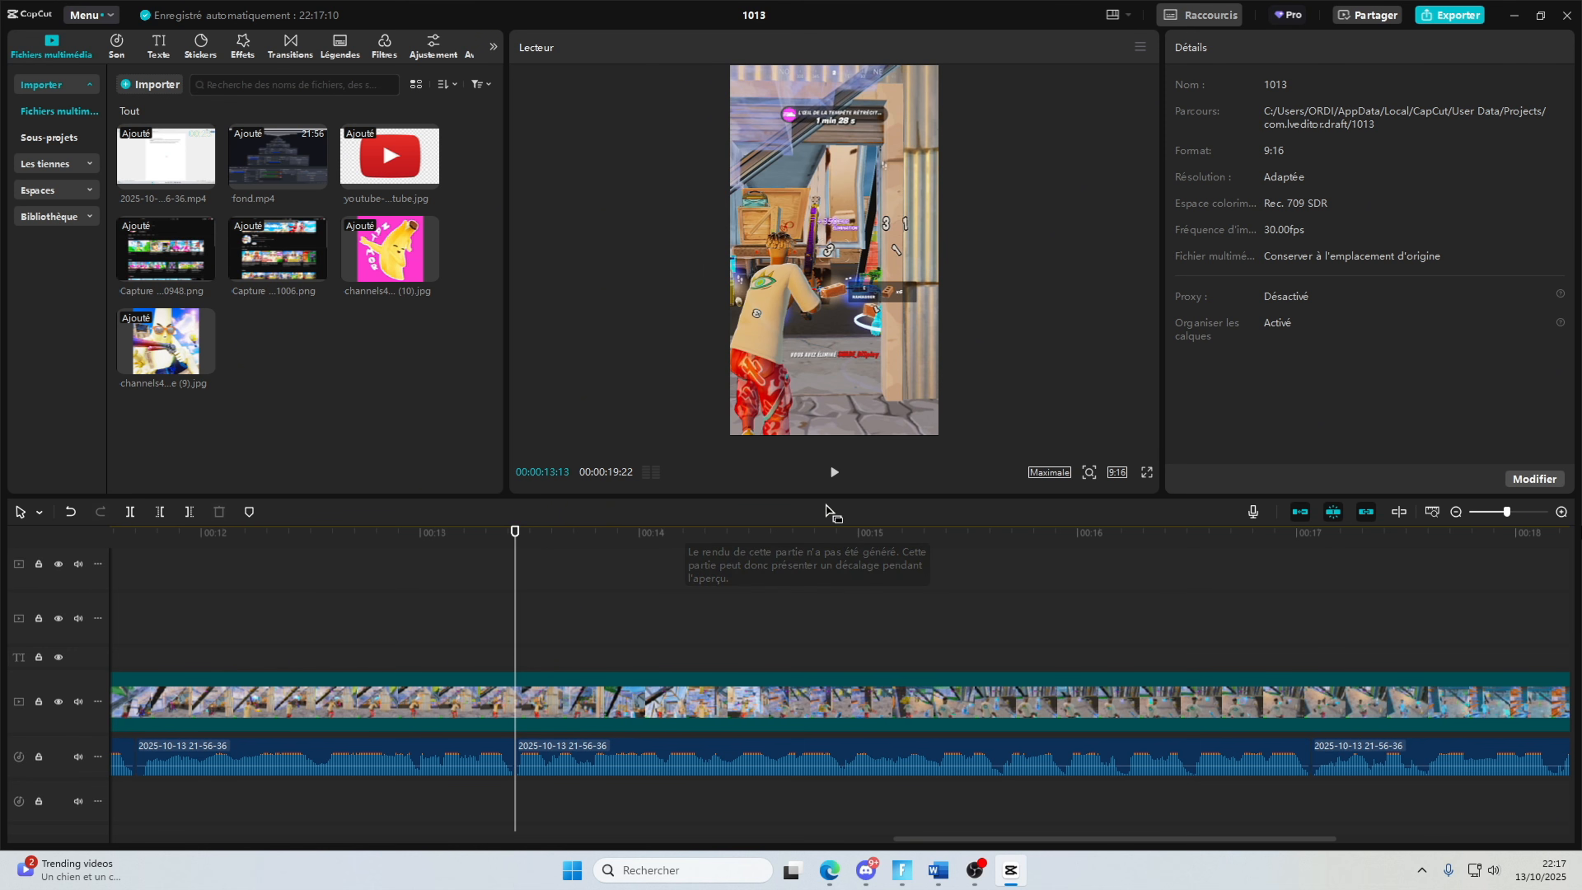
pyautogui.click(835, 472)
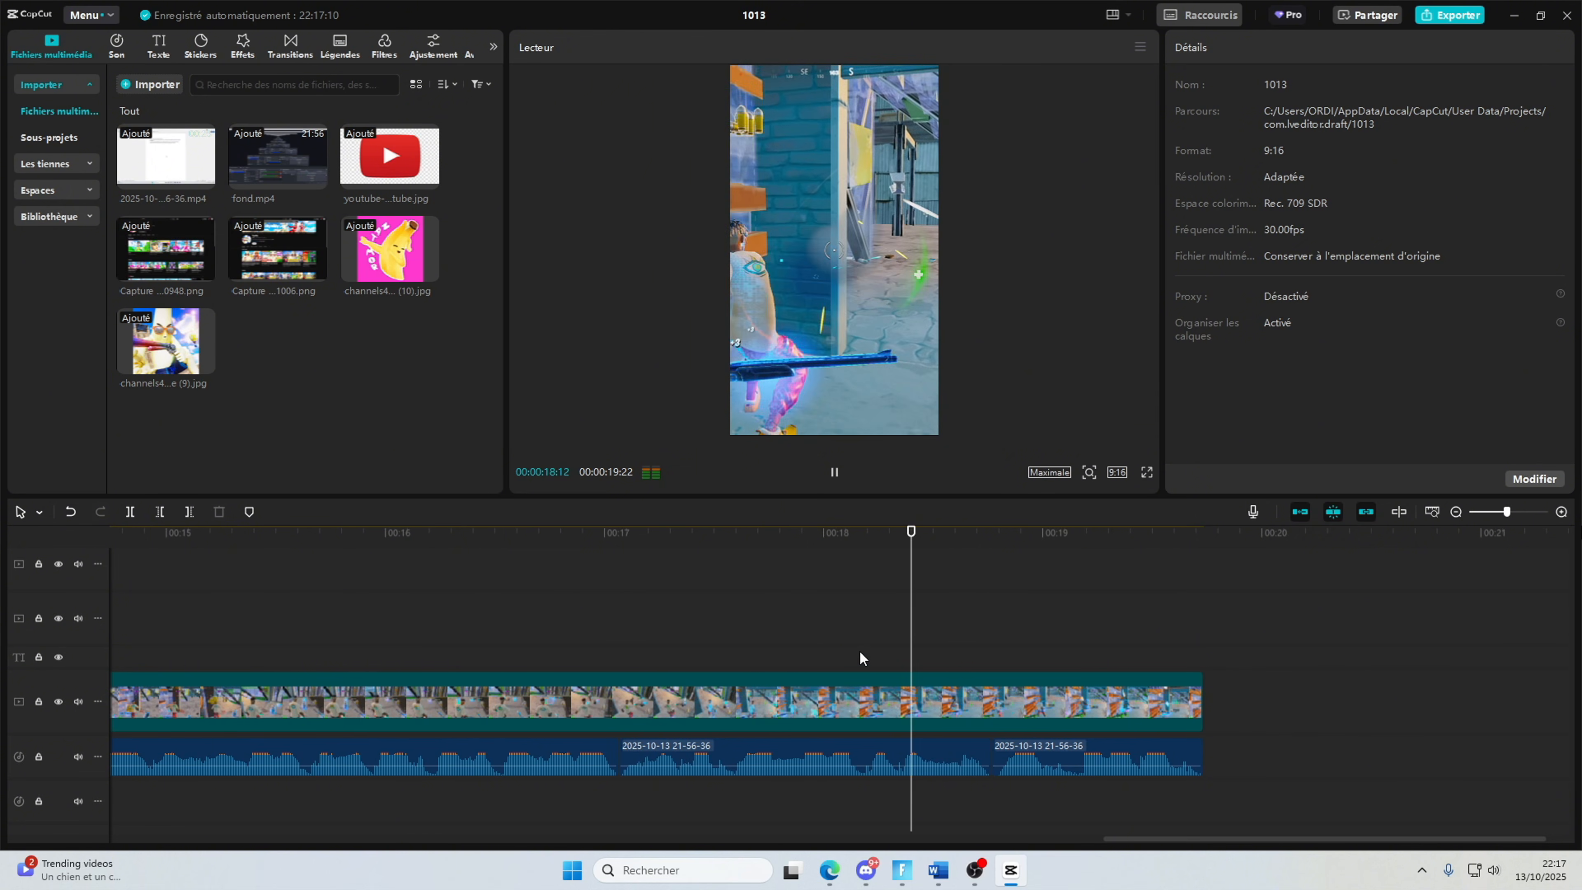
# Step: Import 3D Subscribe Button VF Green Screen.mp4, place it on an overlay track at about 00:00:16:11 and play it back
pyautogui.click(127, 88)
pyautogui.moveTo(277, 341); pyautogui.dragTo(468, 643)
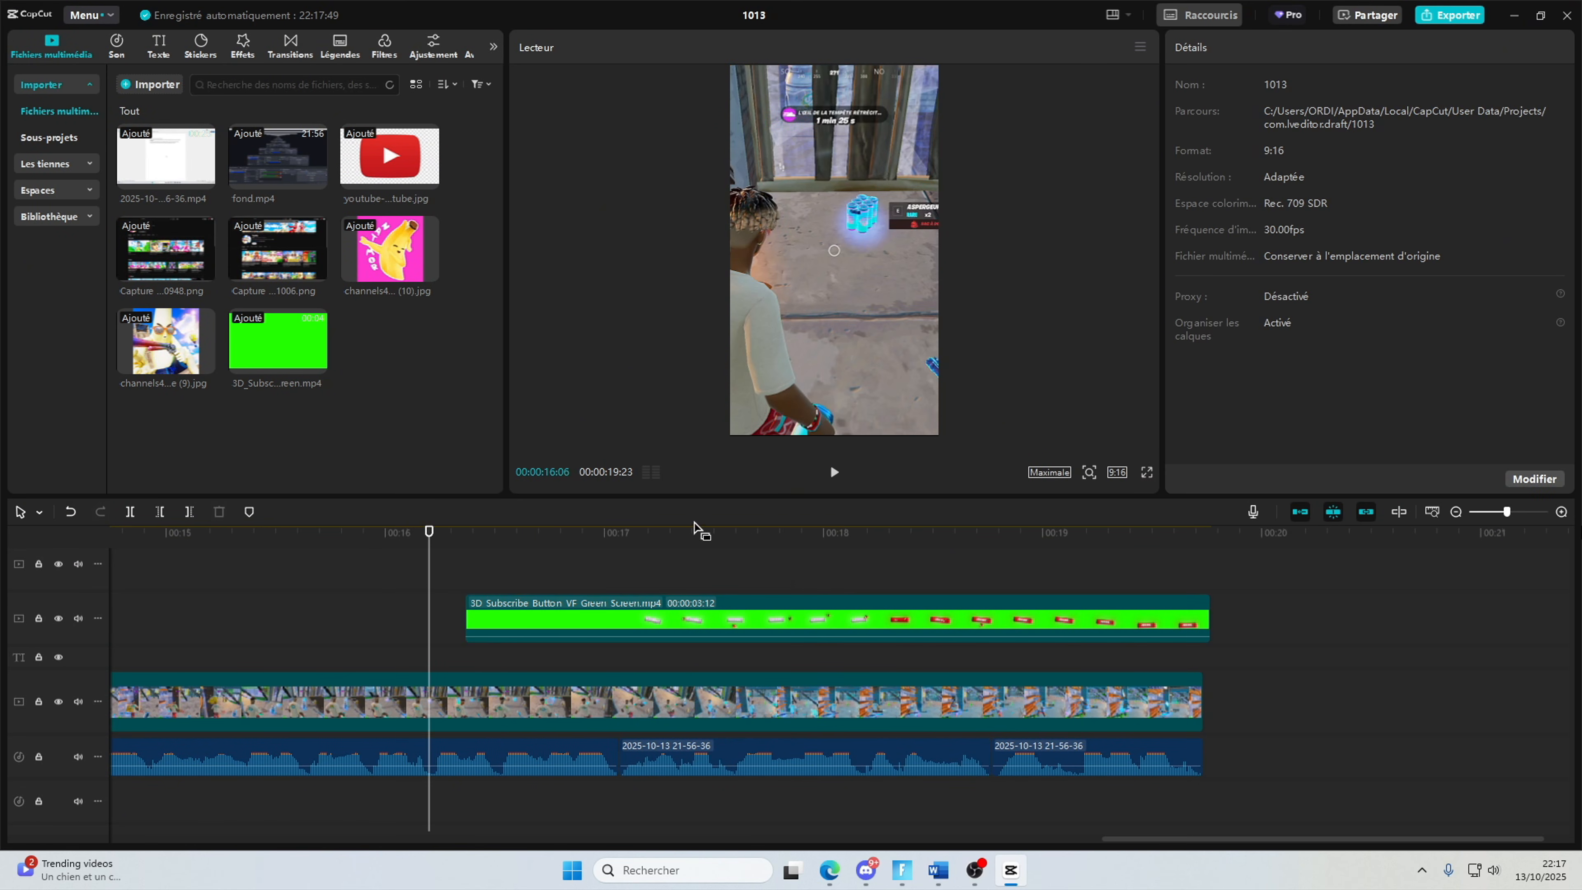
pyautogui.click(836, 485)
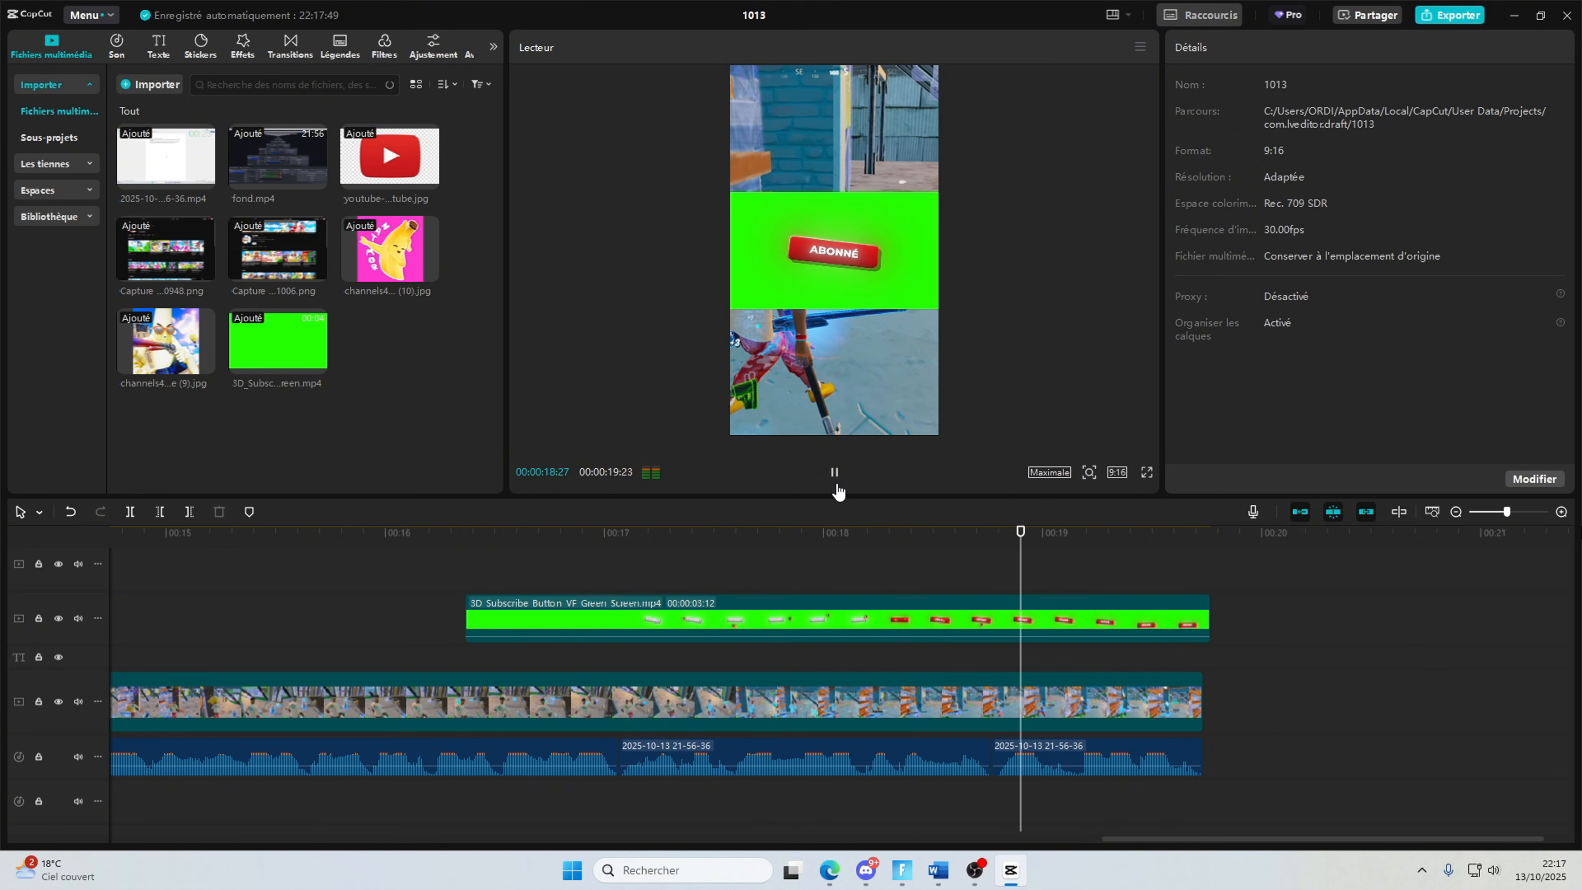
# Step: Shift the subscribe-button clip to start at about 00:00:17:28 and trim it to 00:00:01:24, ending with the gameplay
pyautogui.moveTo(921, 620); pyautogui.dragTo(1067, 611)
pyautogui.click(932, 584)
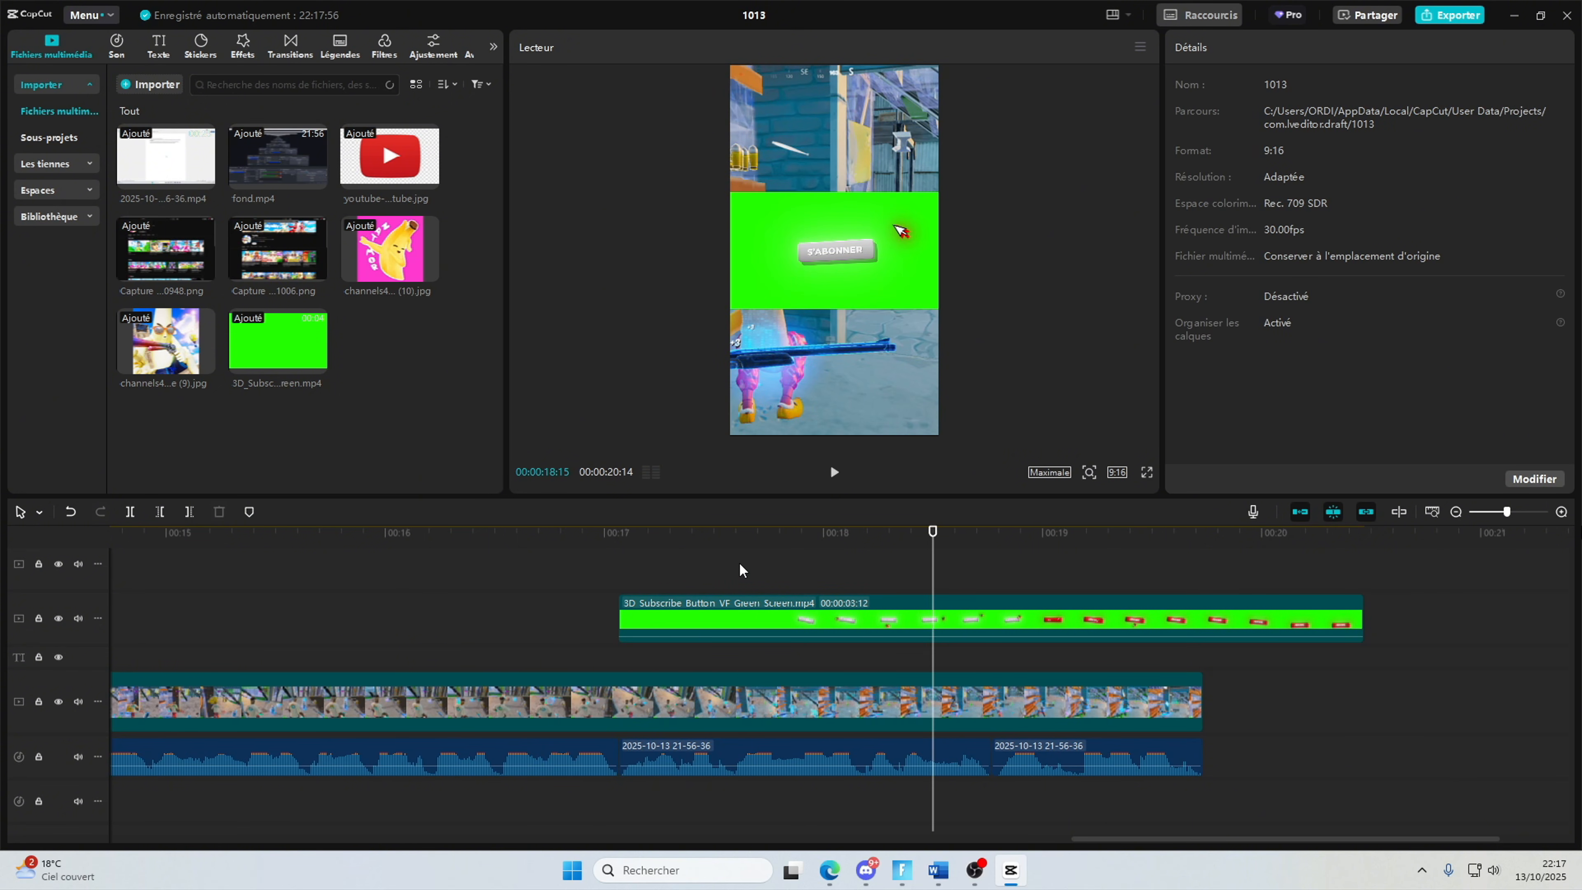
pyautogui.click(835, 472)
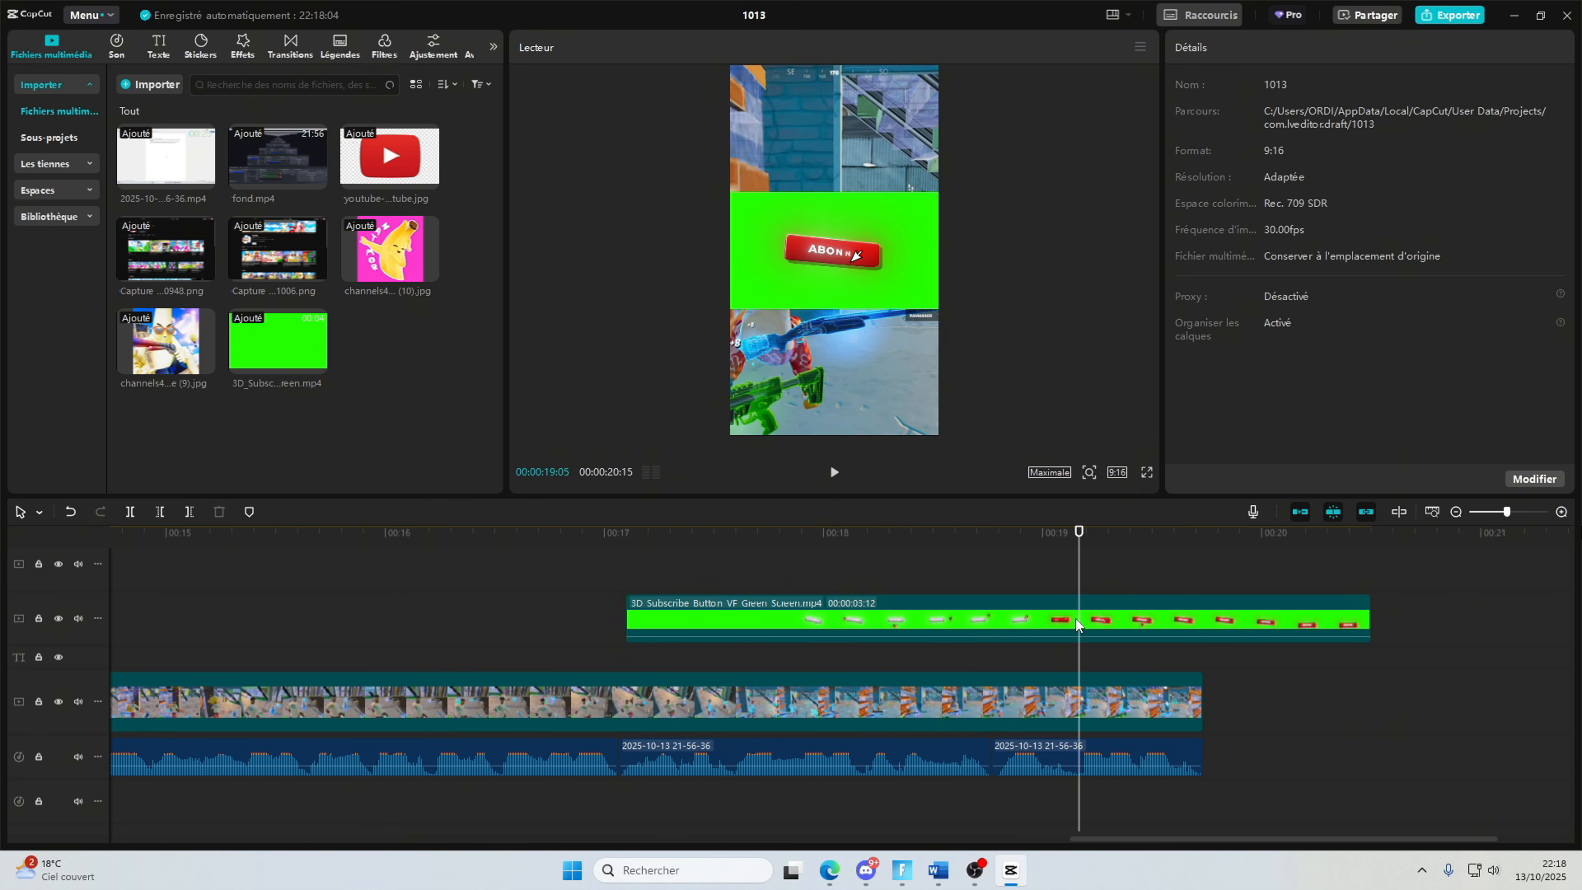
pyautogui.moveTo(1076, 620); pyautogui.dragTo(1122, 620)
pyautogui.press('q')
pyautogui.hotkey('ctrl', 'z')
# Step: Key out the subscribe-button clip's green background with Chroma key, sampling the green and setting edge clean-up to 100
pyautogui.click(1282, 85)
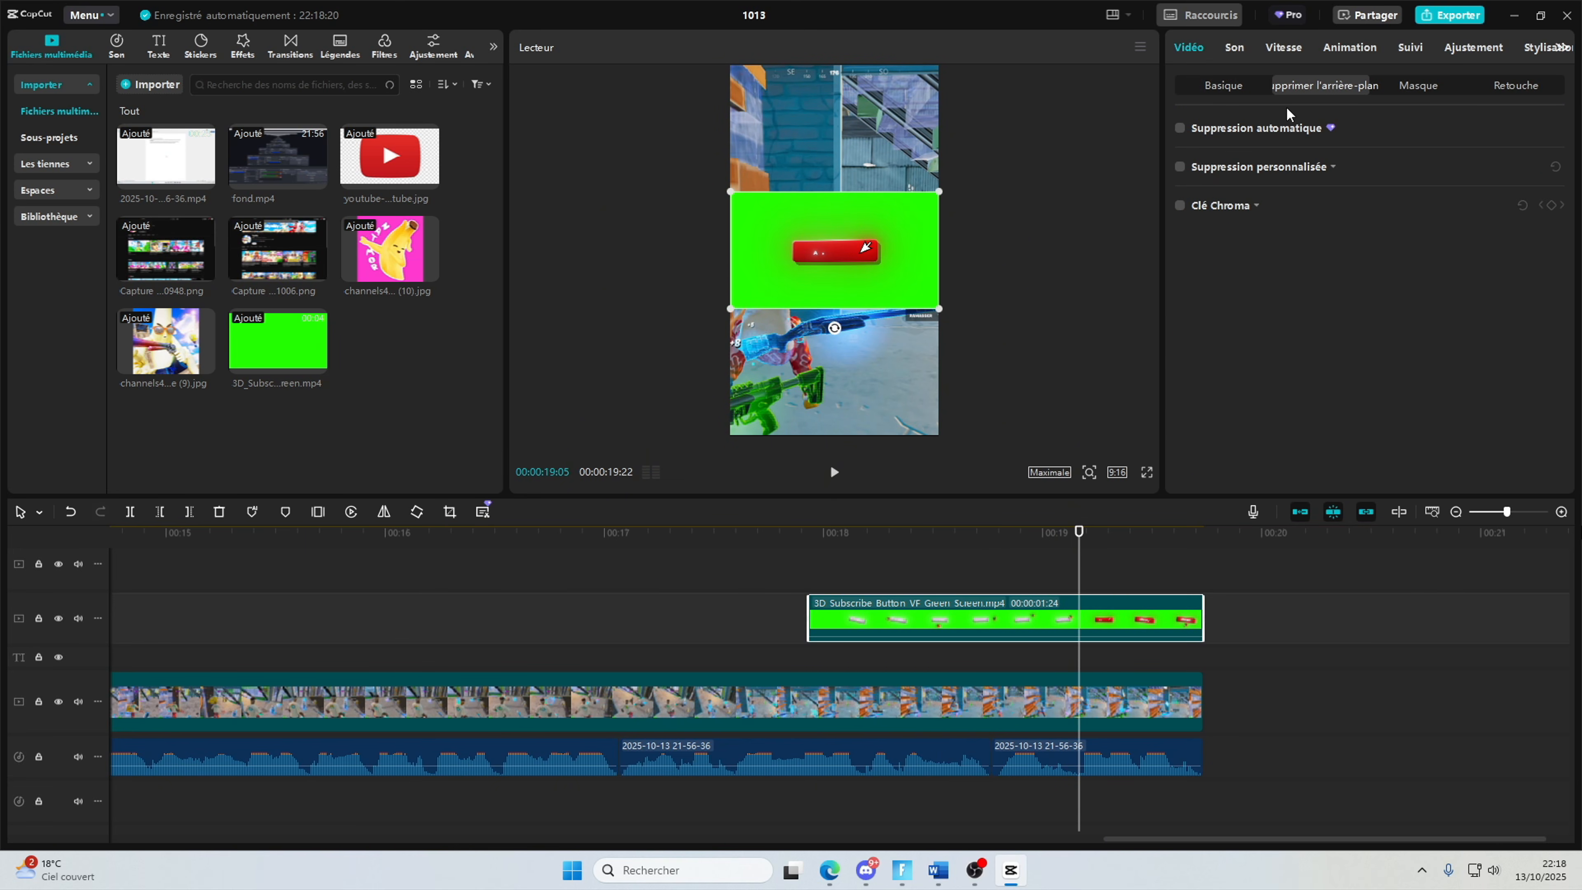
pyautogui.click(1179, 205)
pyautogui.click(1276, 233)
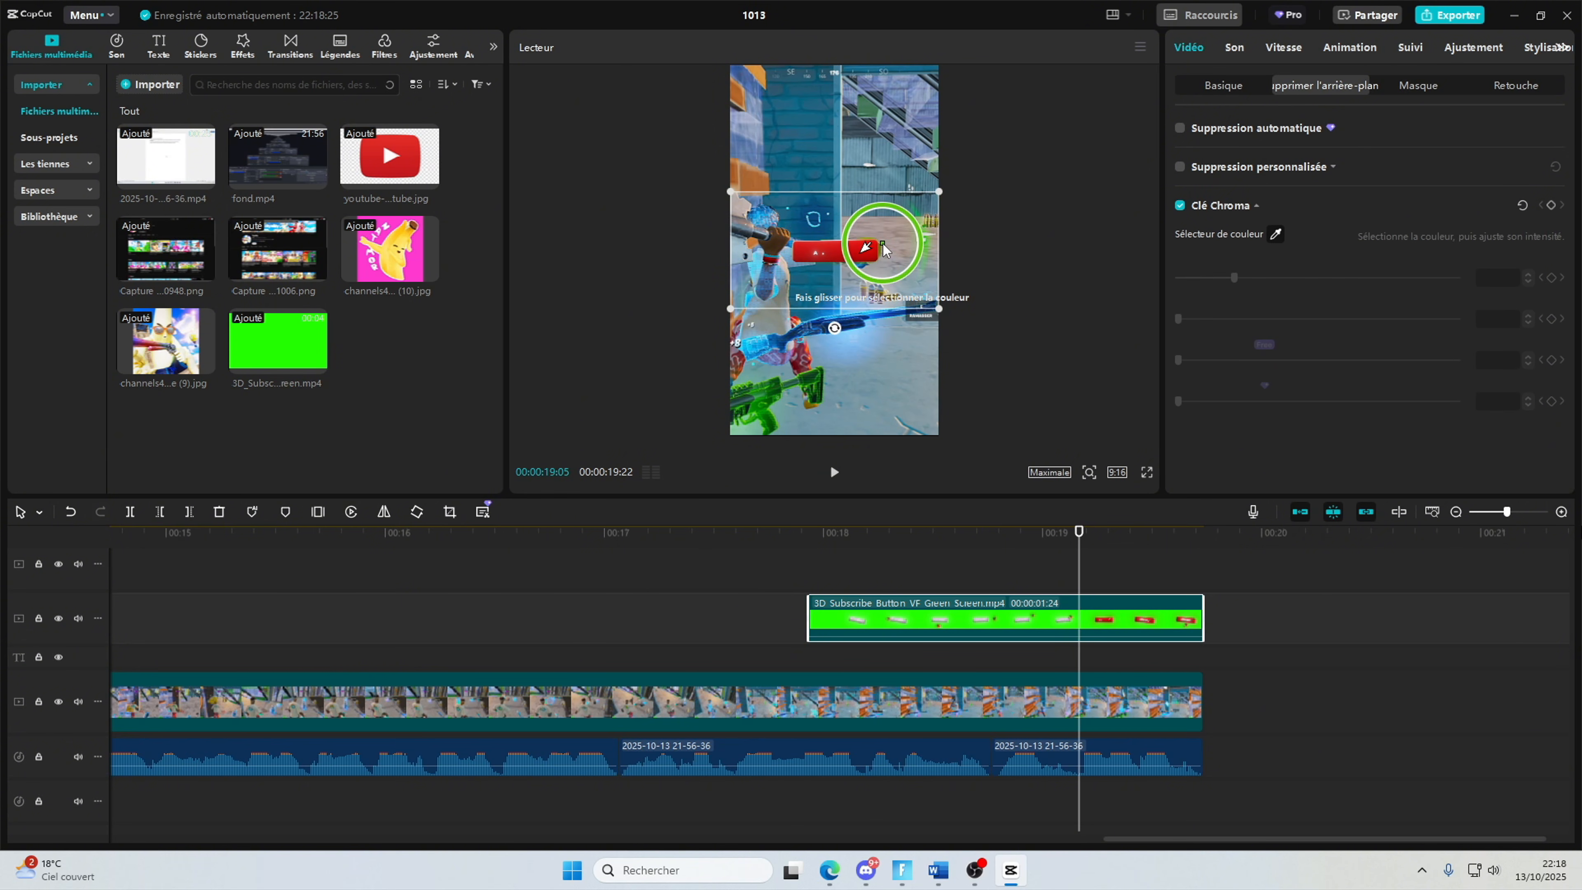
pyautogui.click(884, 249)
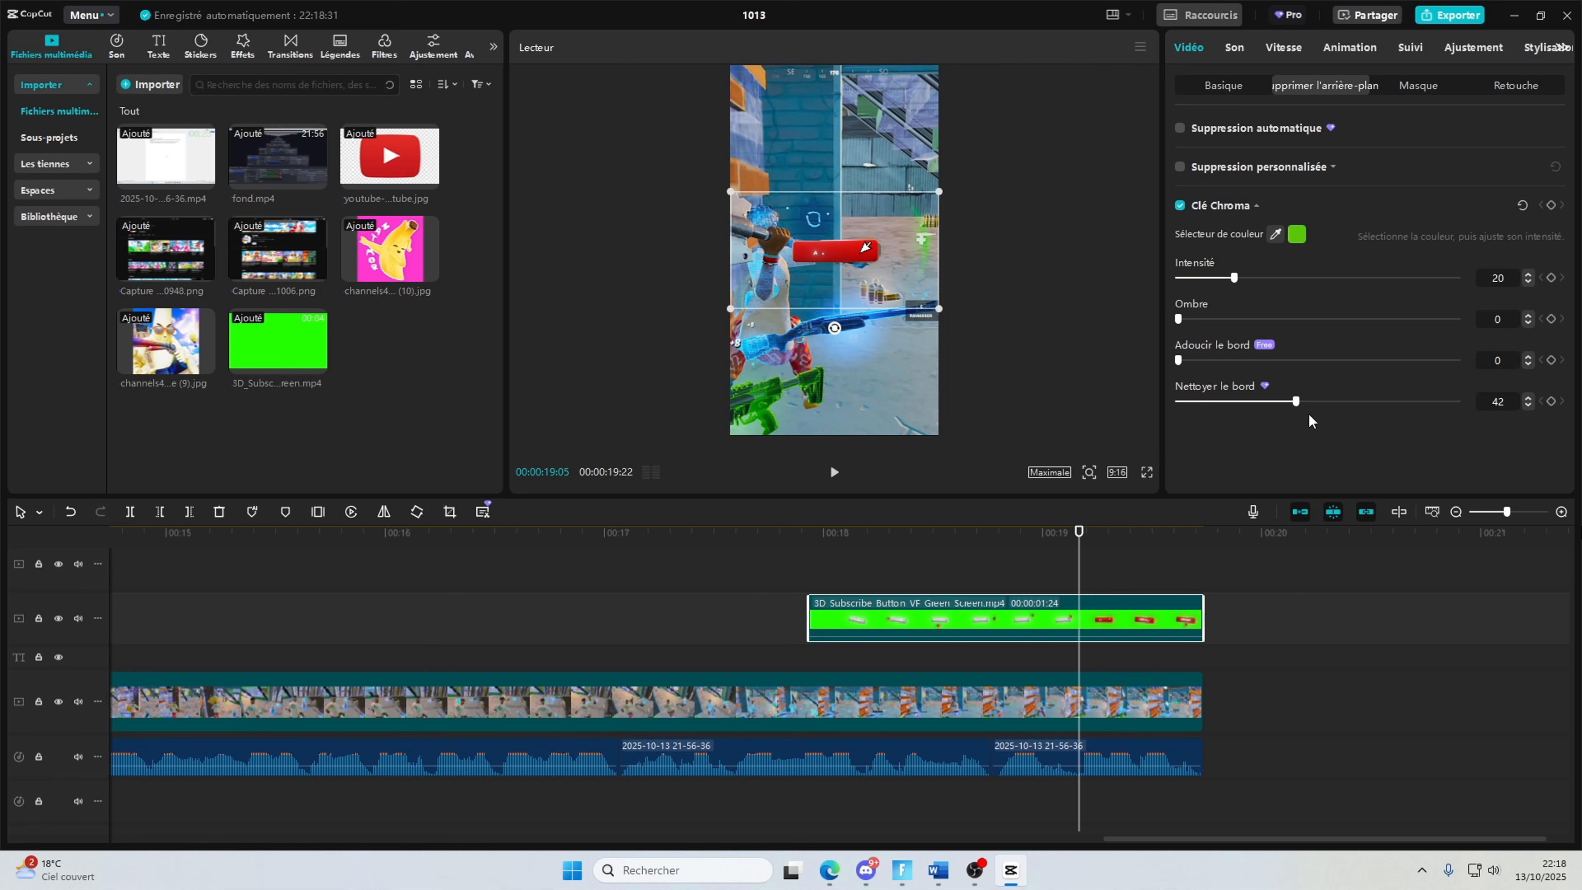
# Step: Add the favourite sound effect UI提示-7718 at 00:00:19:05 and trim its end to the end of the video at 00:00:19:22
pyautogui.click(117, 45)
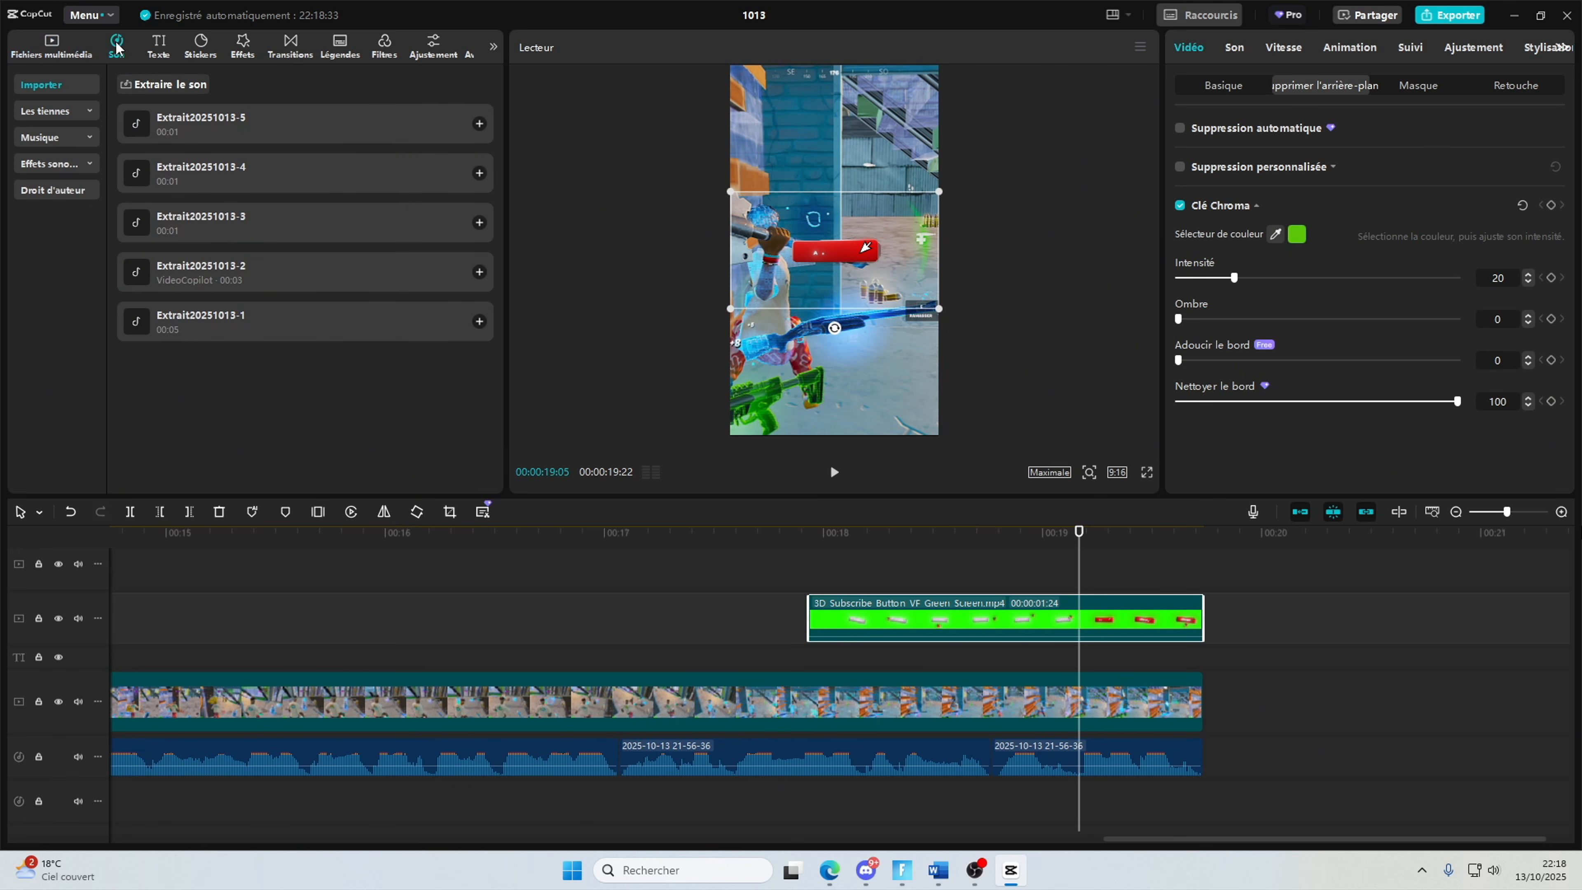
pyautogui.click(56, 111)
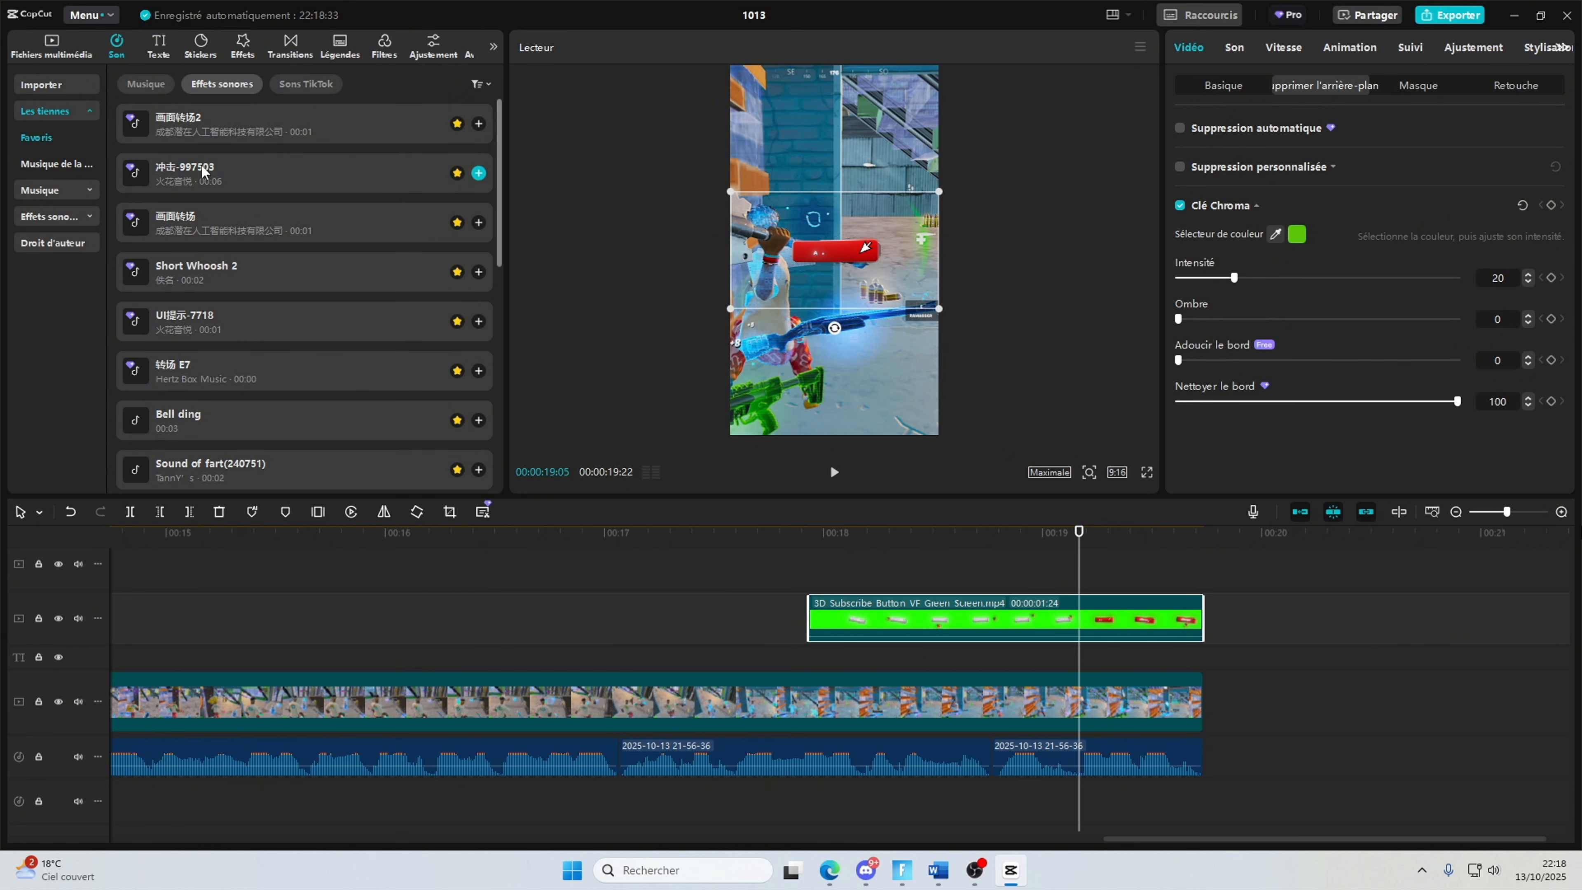
pyautogui.click(323, 340)
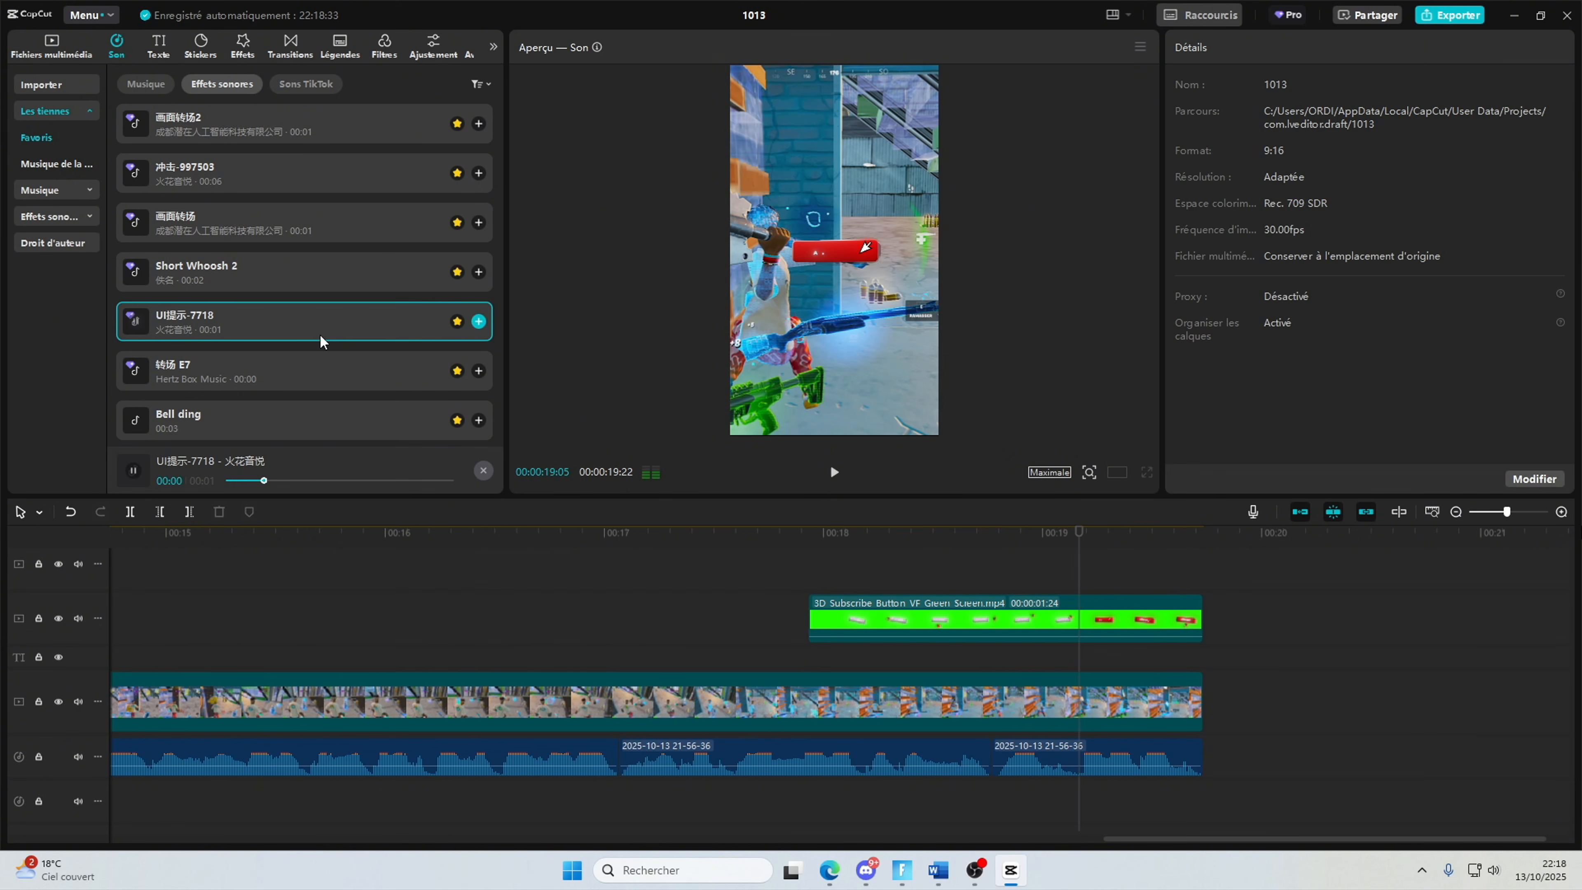
pyautogui.click(478, 321)
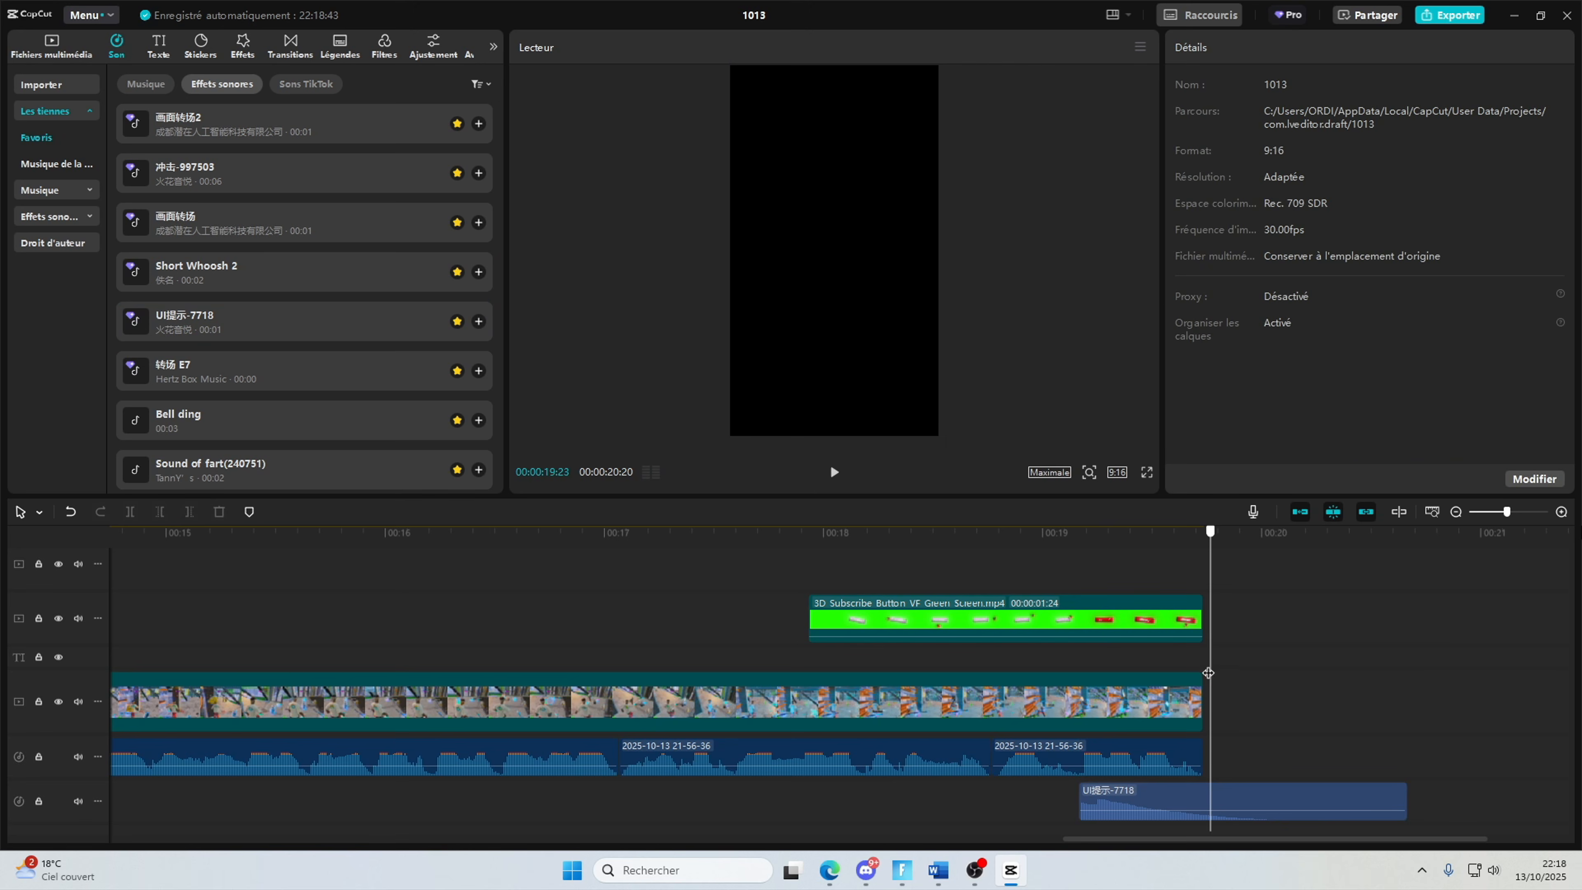
pyautogui.moveTo(1012, 571); pyautogui.dragTo(1033, 607)
# Step: Generate automatic captions for the voice-over with French as the source language
pyautogui.click(158, 45)
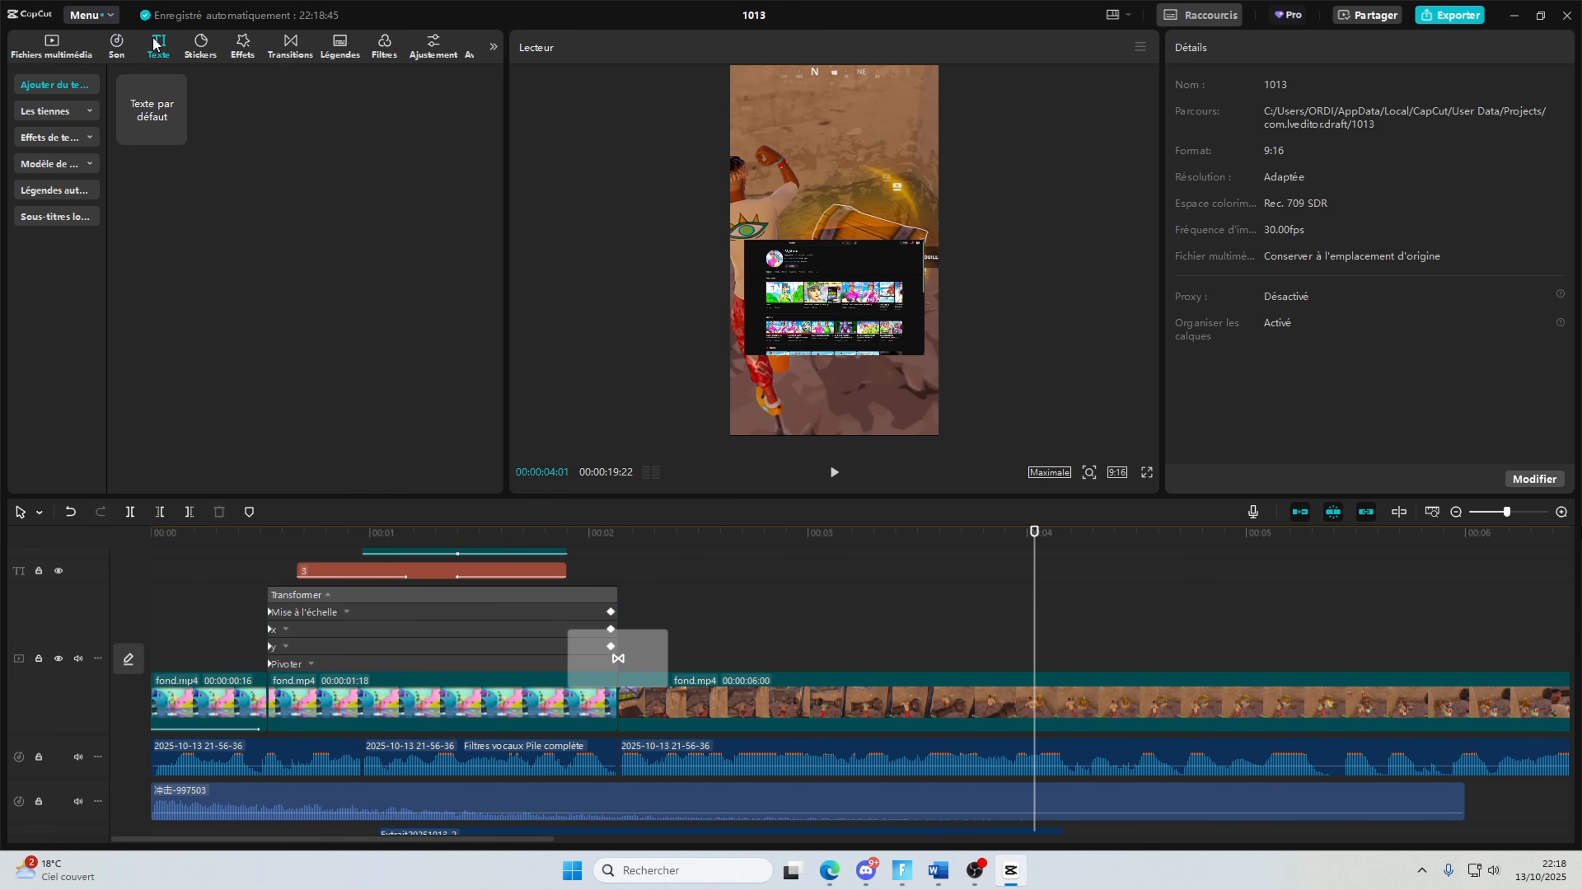
pyautogui.click(44, 190)
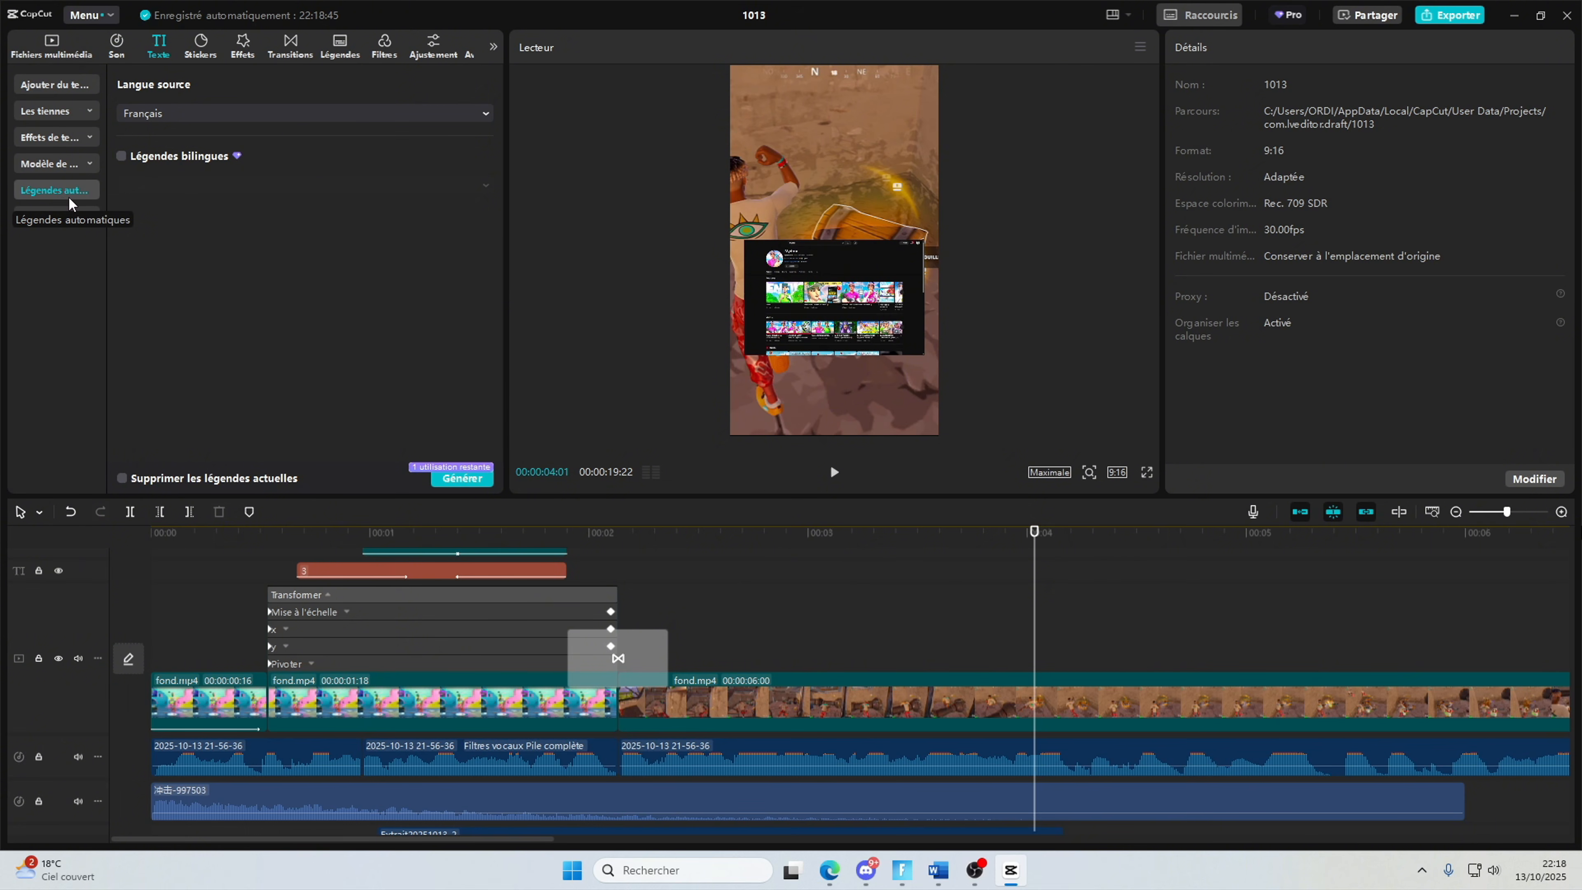
pyautogui.click(462, 478)
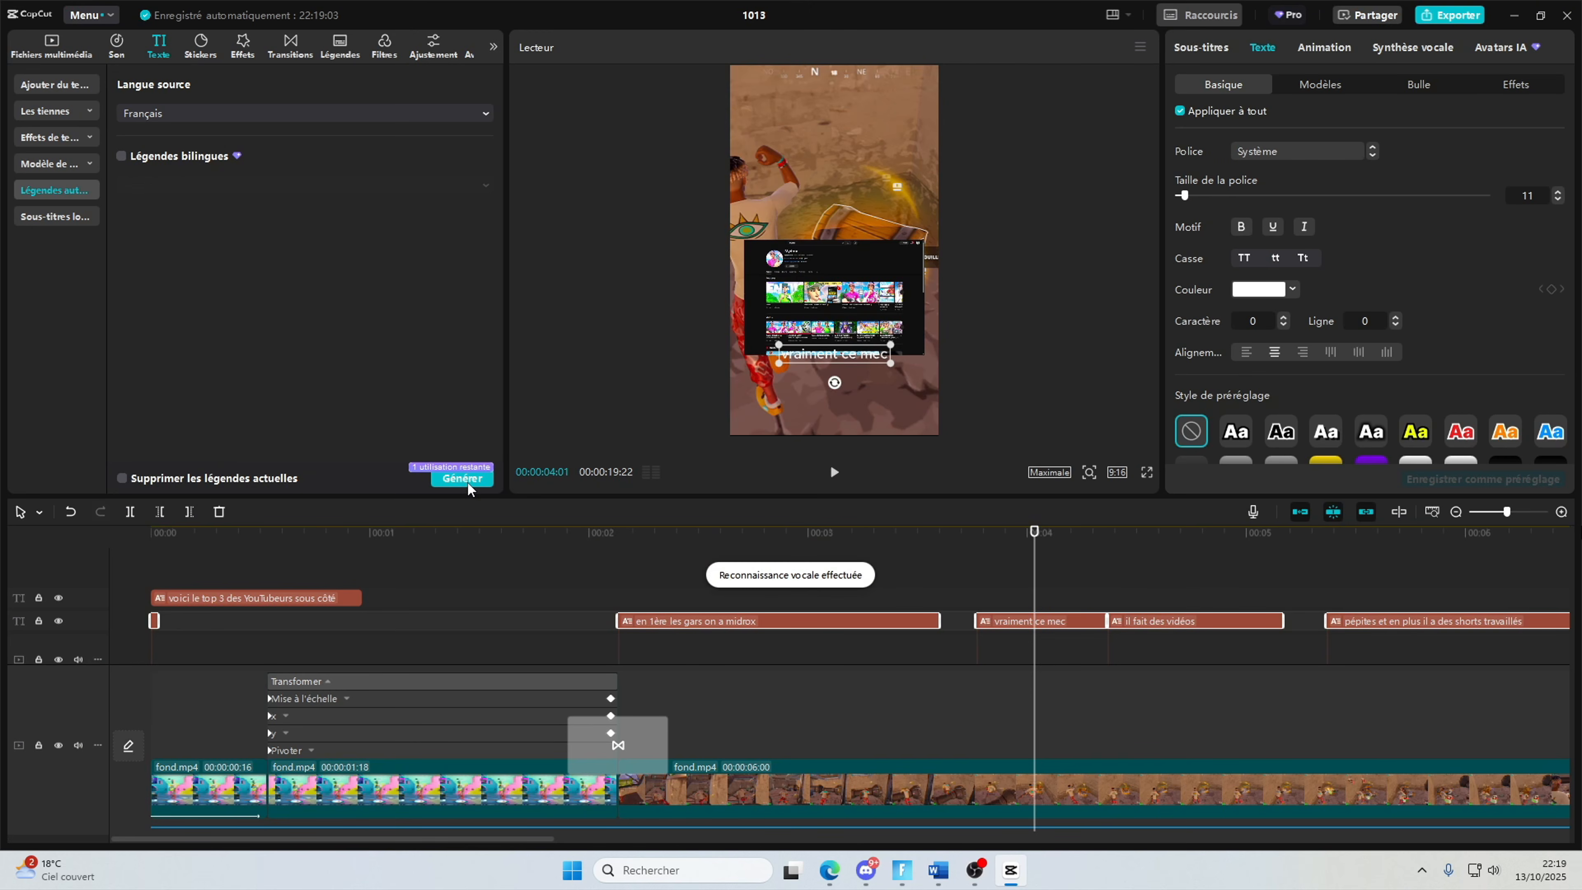
# Step: Review the generated captions and correct one to "les gars je vous le jure il va remplacer natmor"
pyautogui.click(206, 605)
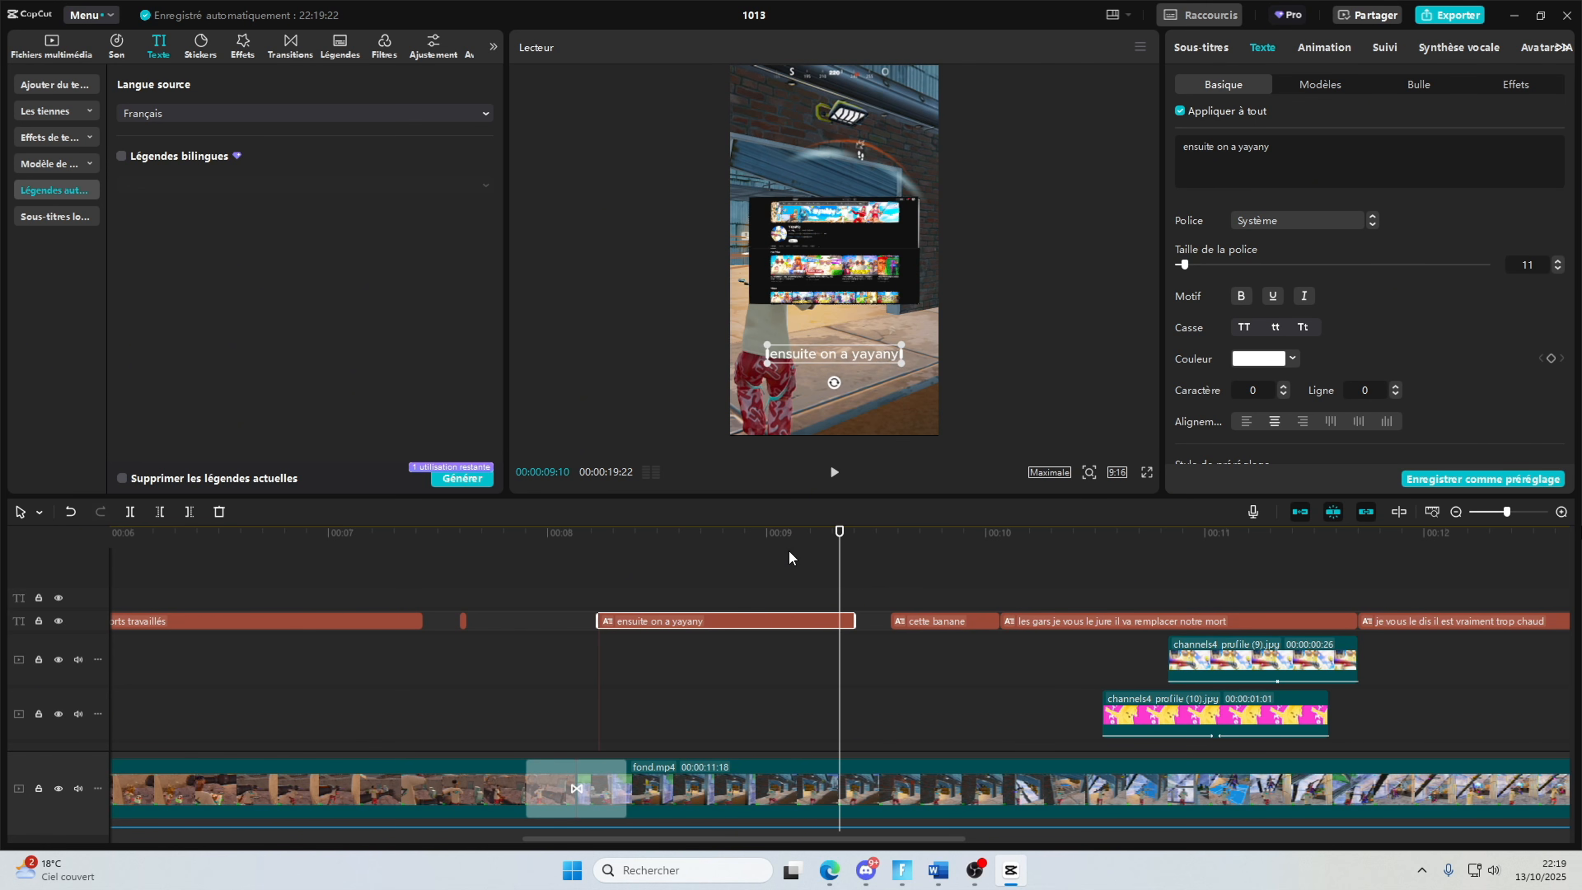
pyautogui.click(834, 472)
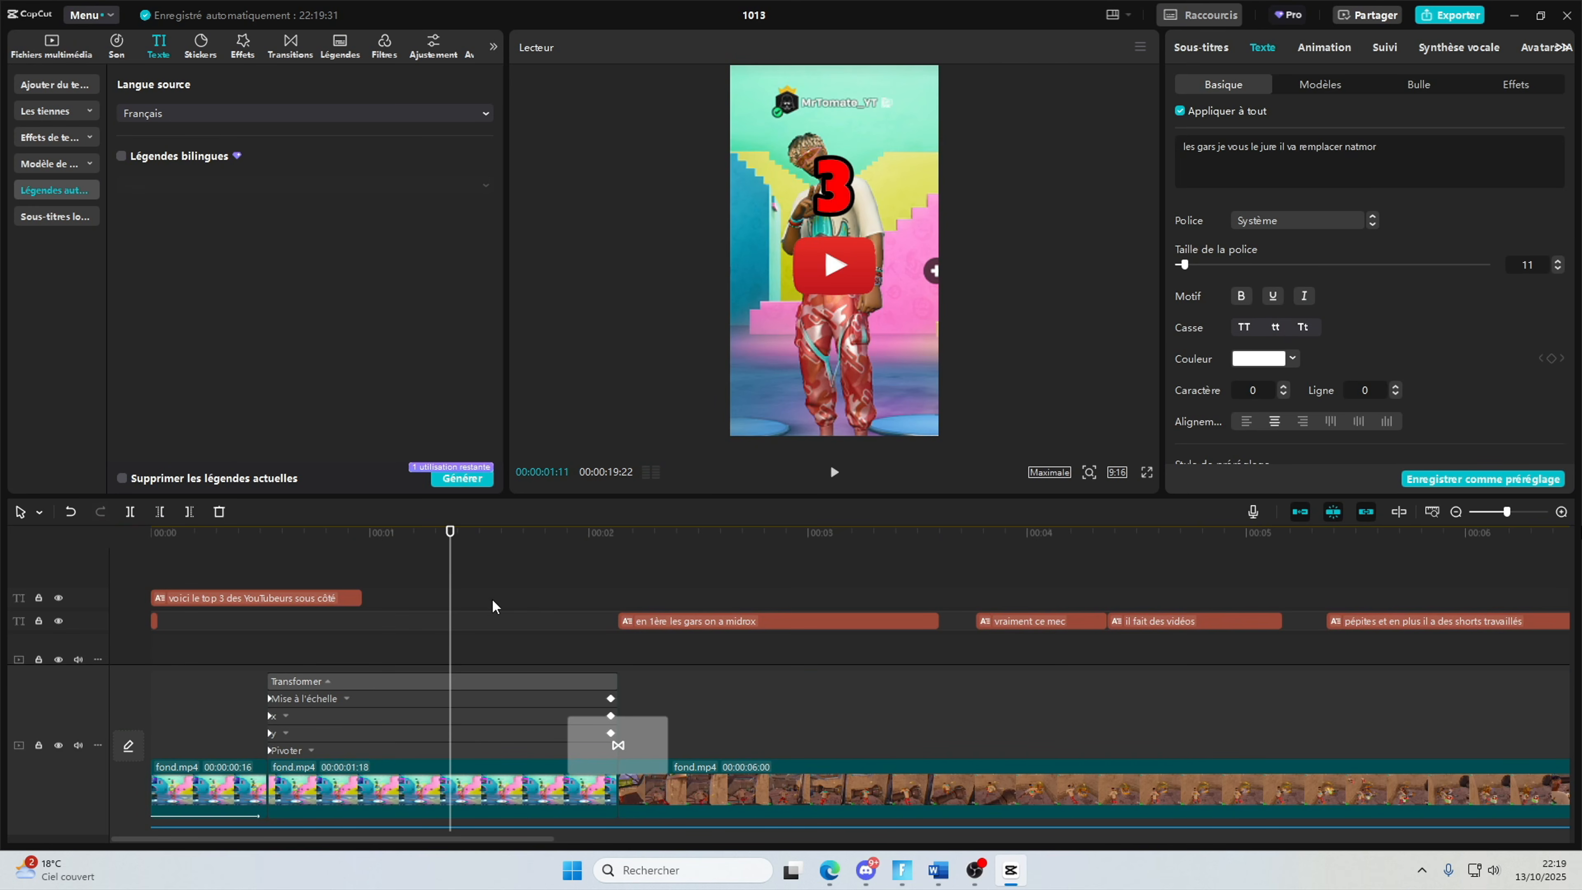
# Step: Apply the bold white uppercase BROWN text template to all captions, using the "en 1ère les gars on a midrox" caption
pyautogui.click(716, 559)
pyautogui.click(798, 620)
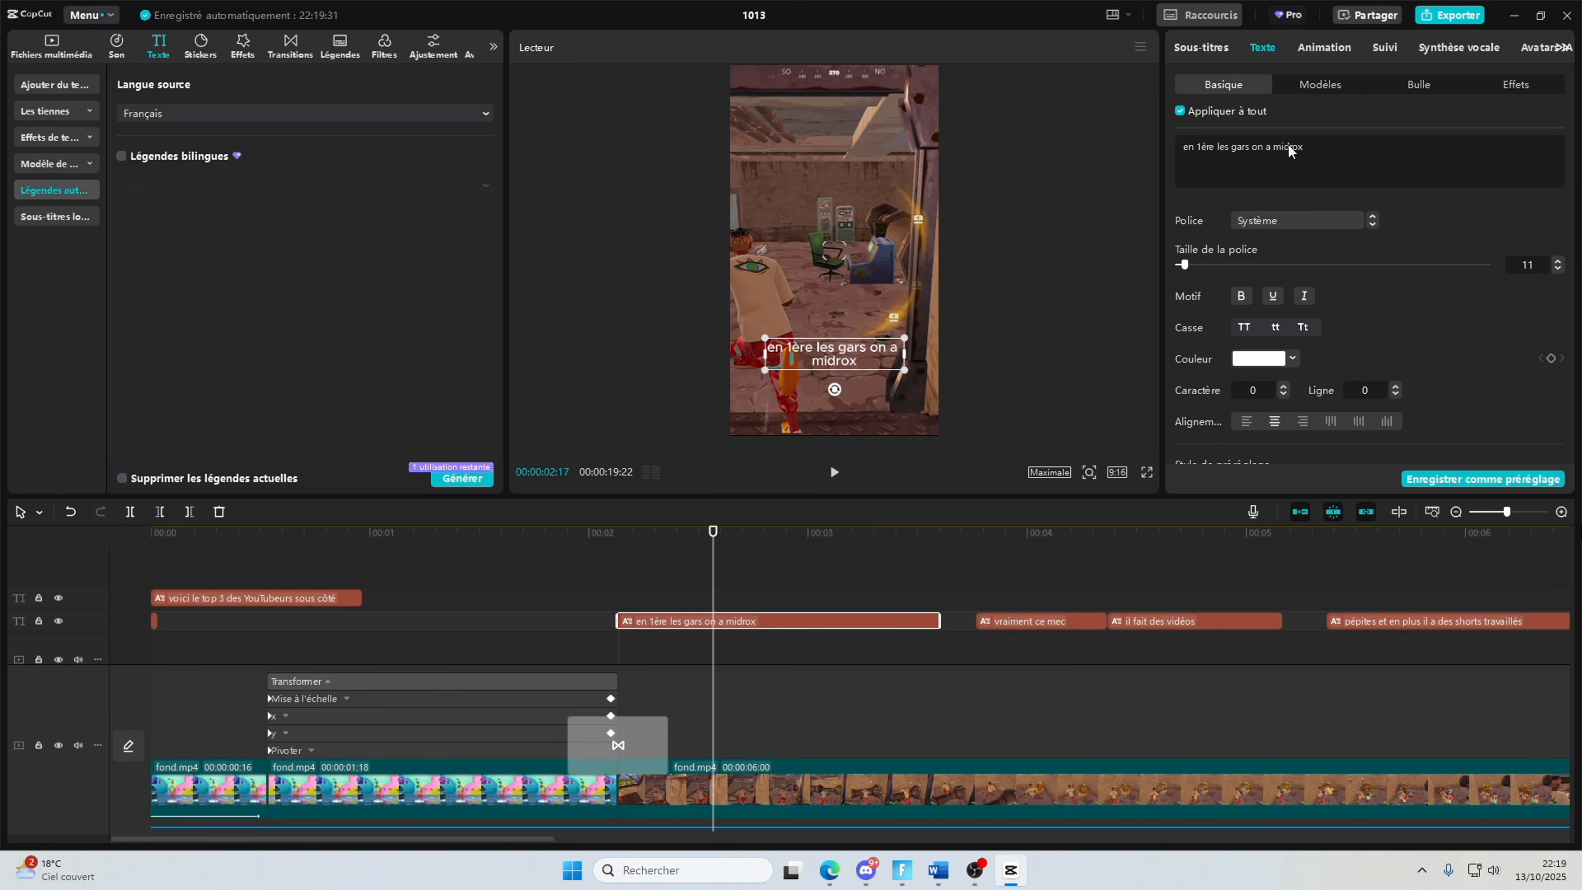
pyautogui.click(1318, 84)
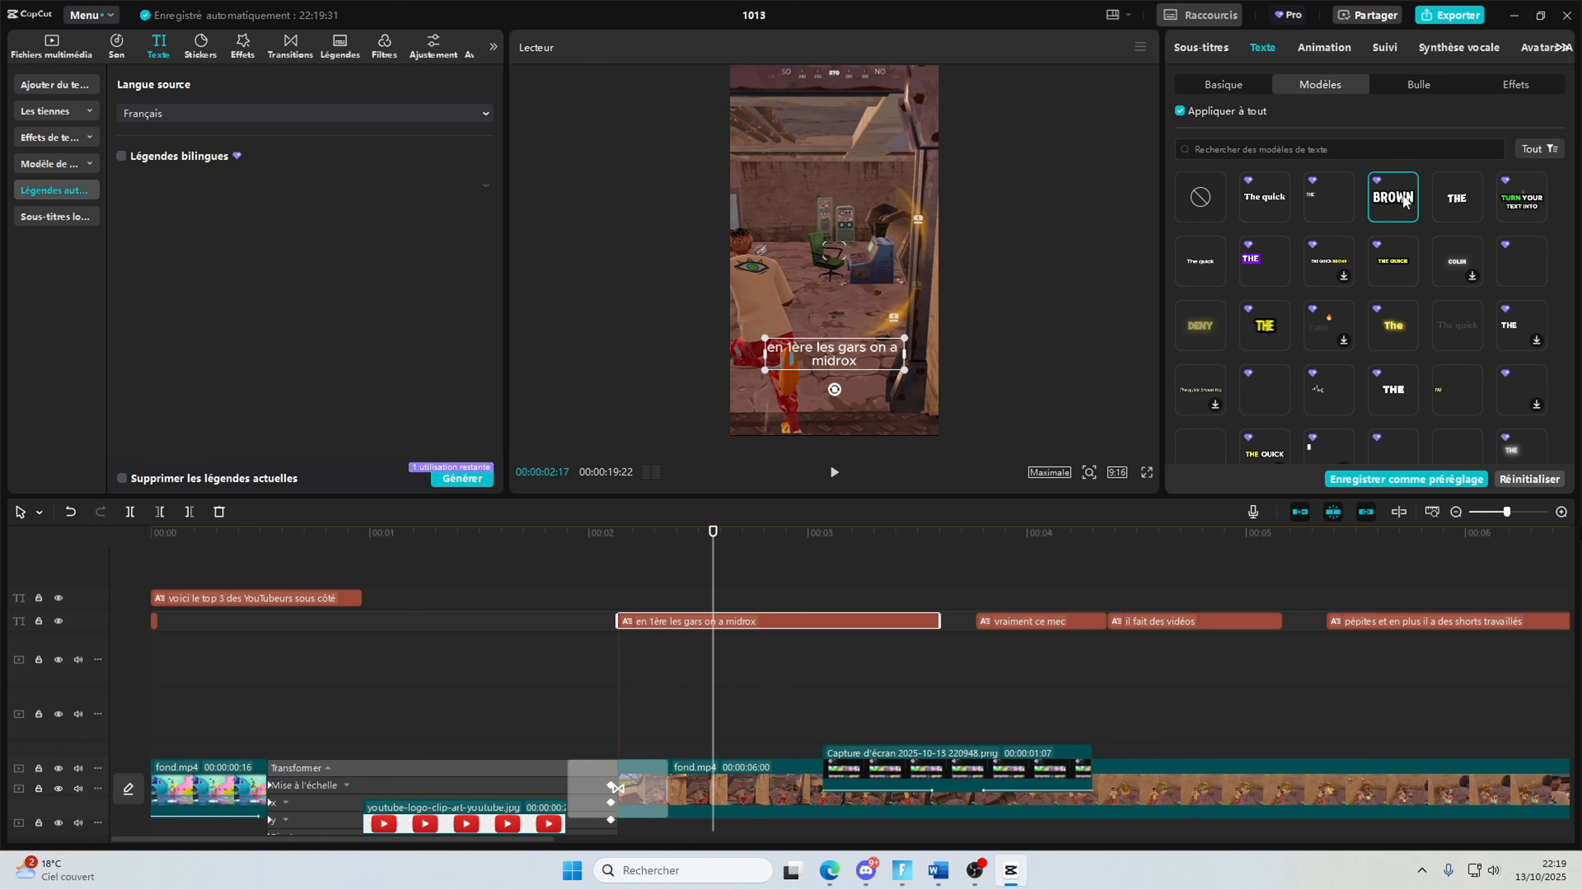
pyautogui.click(713, 552)
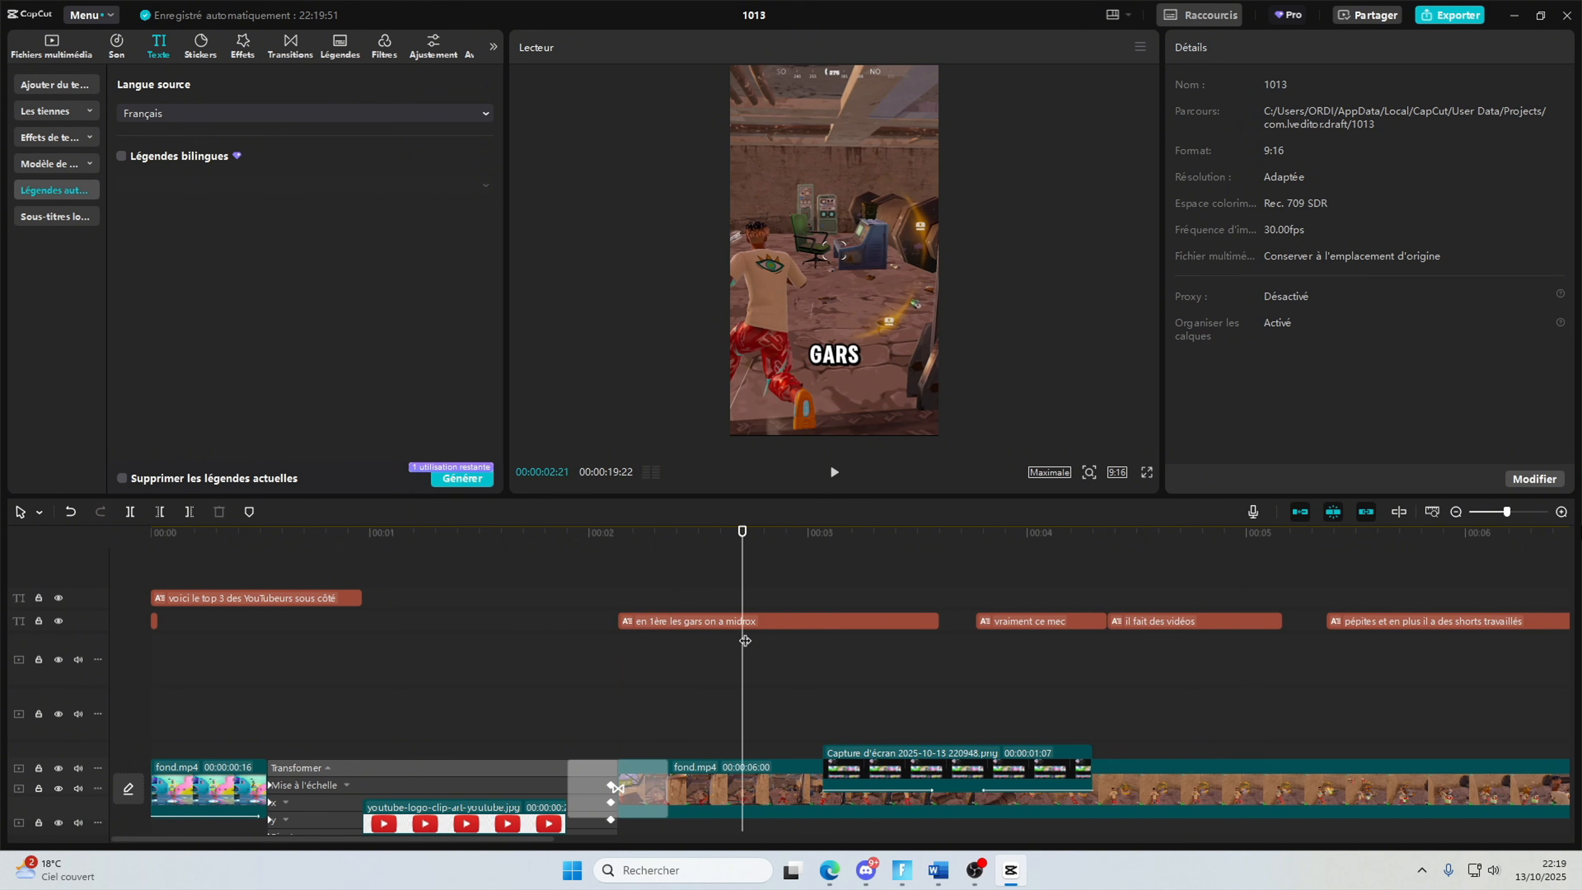
# Step: Change the font of all captions from the template's ZY Vigour to a wider, rounded bold typeface
pyautogui.click(752, 624)
pyautogui.click(1275, 223)
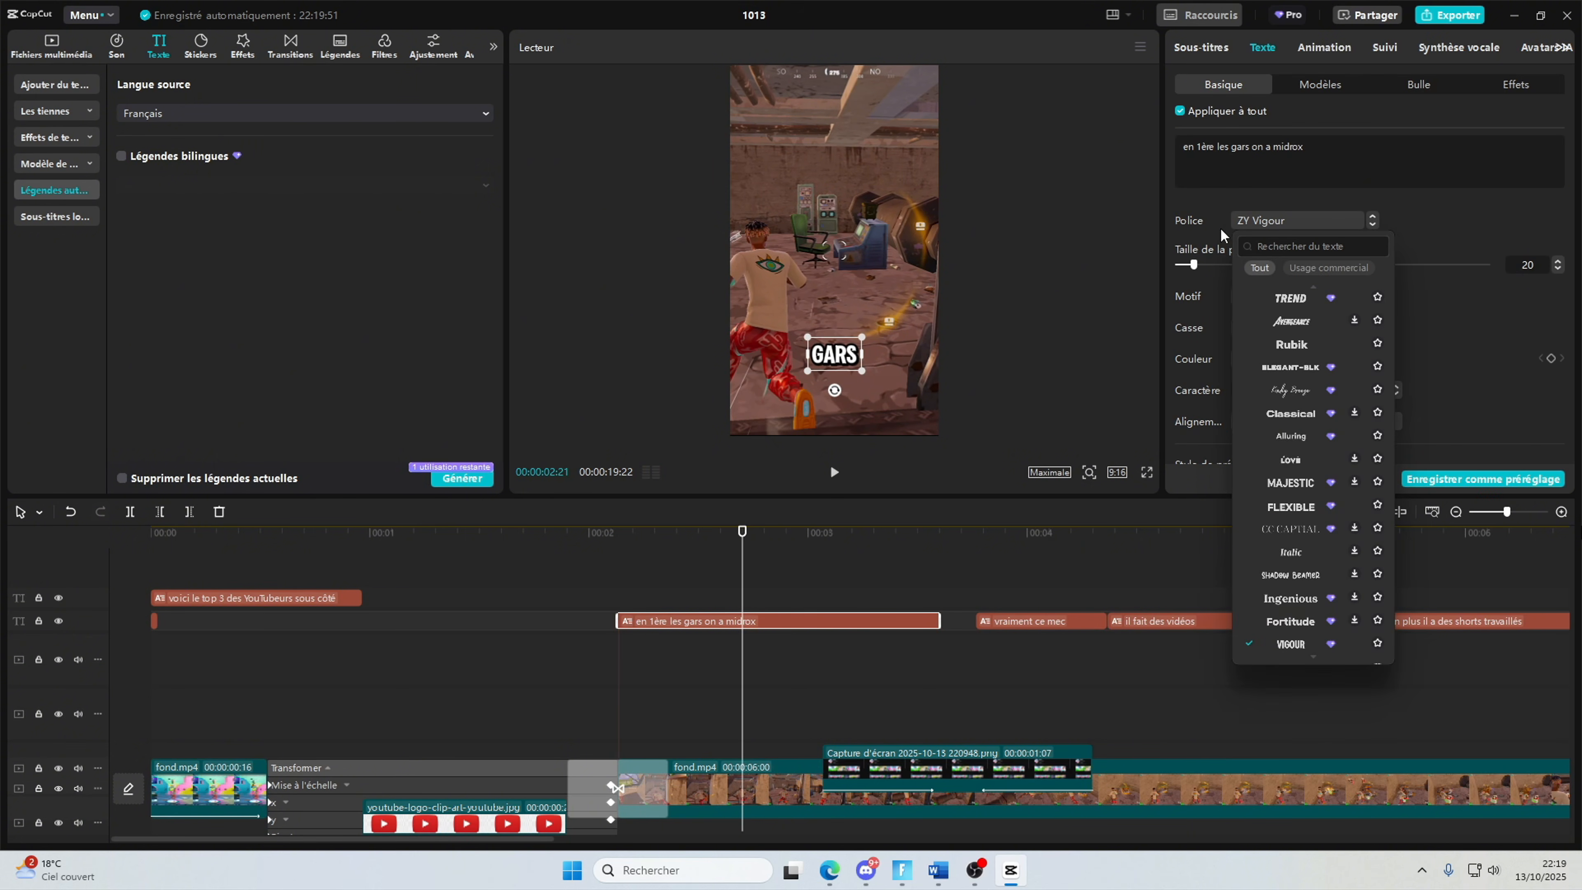
pyautogui.scroll(1, 1312, 345)
pyautogui.scroll(-5, 1312, 326)
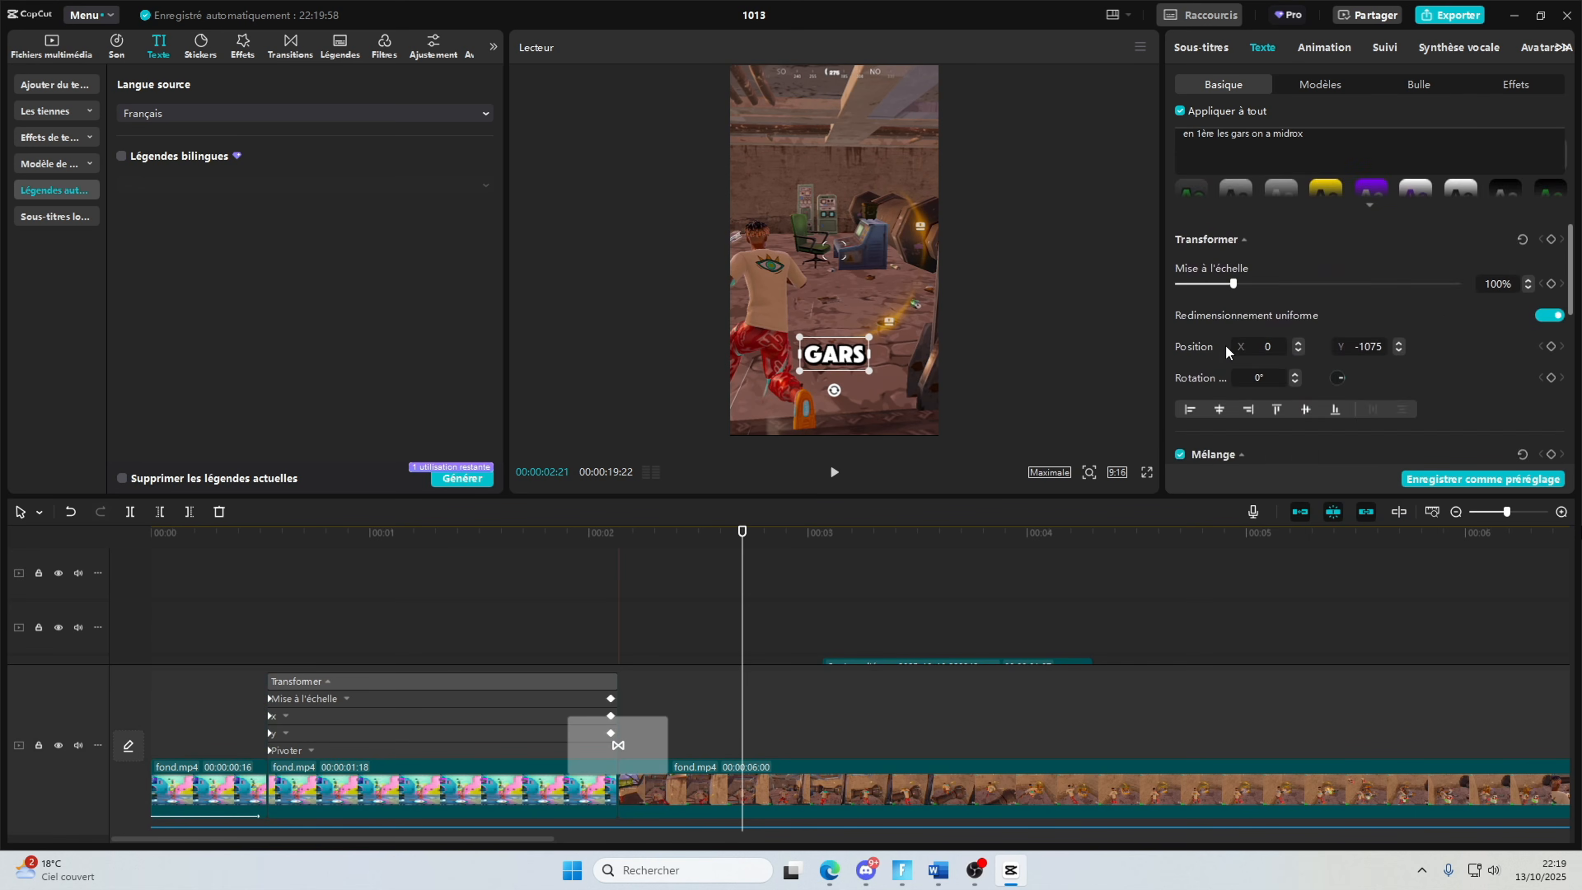
# Step: Enable the second glow style in white (FFFFFF) at intensity 50 for all captions and move them up near the frame's centre
pyautogui.scroll(-6, 1226, 352)
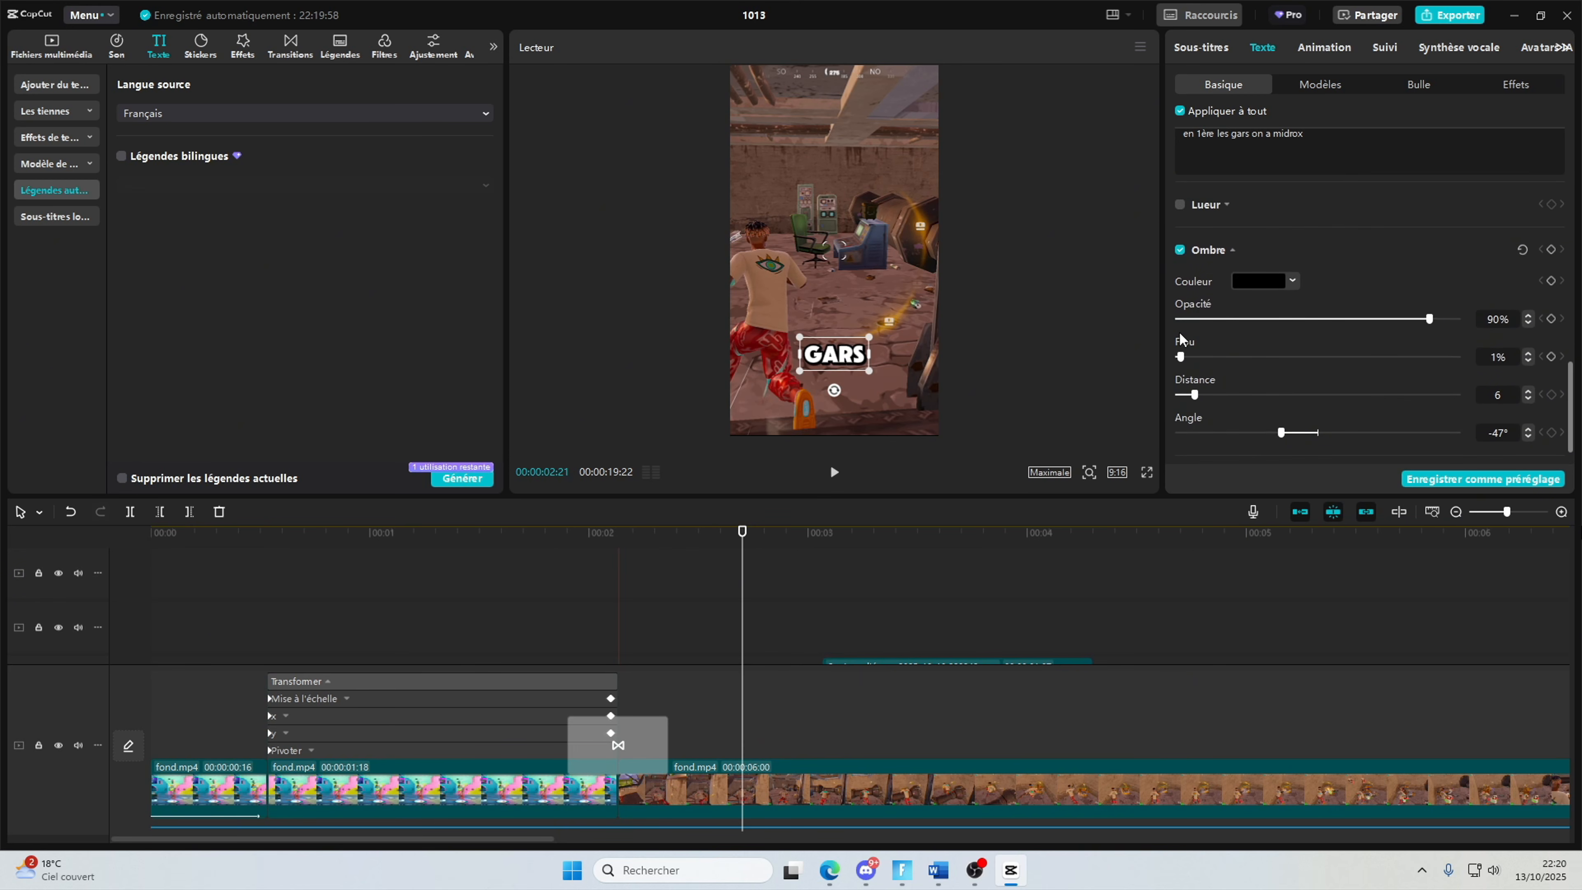
pyautogui.scroll(2, 1179, 331)
pyautogui.click(1179, 287)
pyautogui.click(1263, 340)
pyautogui.click(1248, 388)
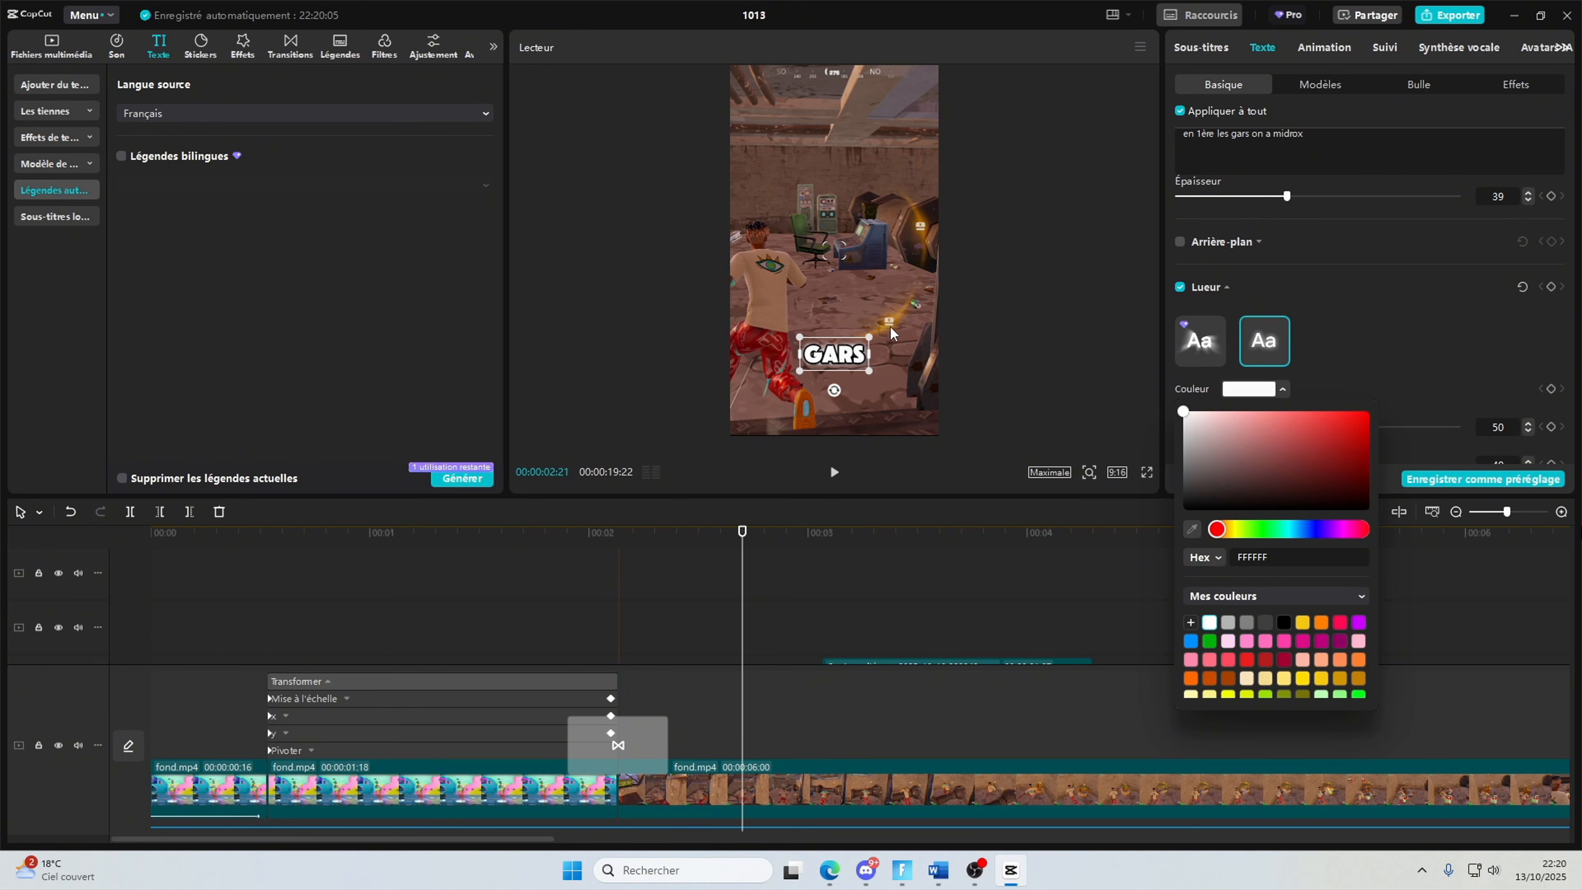
pyautogui.moveTo(862, 350); pyautogui.dragTo(866, 288)
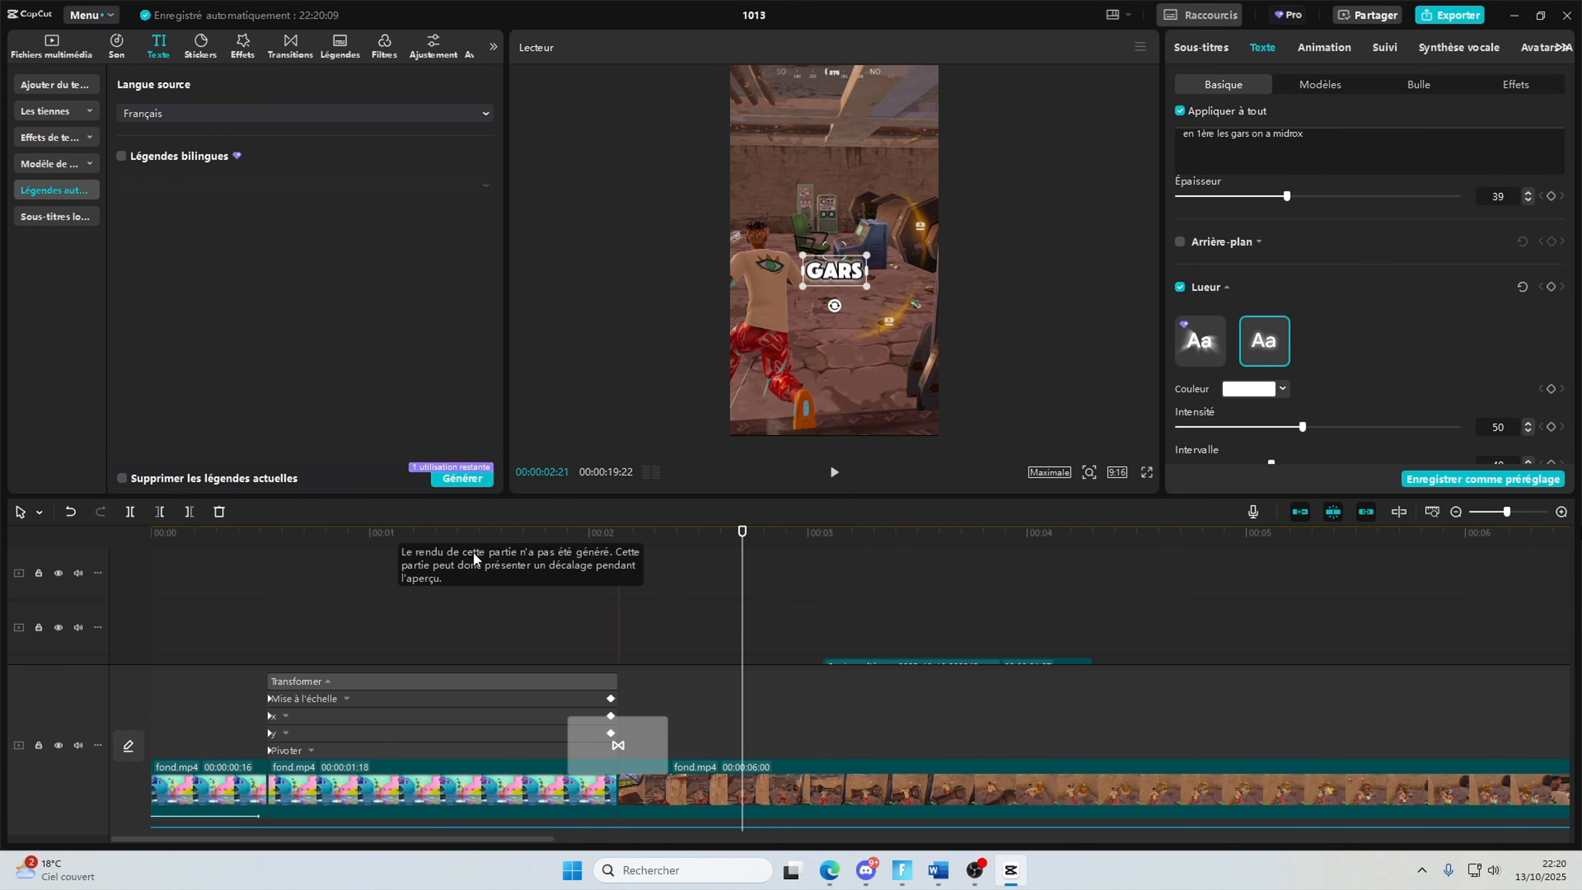
# Step: Preview the styled captions from the start of the video to about 00:00:03:11
pyautogui.scroll(2, 474, 560)
pyautogui.moveTo(286, 531); pyautogui.dragTo(104, 540)
pyautogui.click(842, 479)
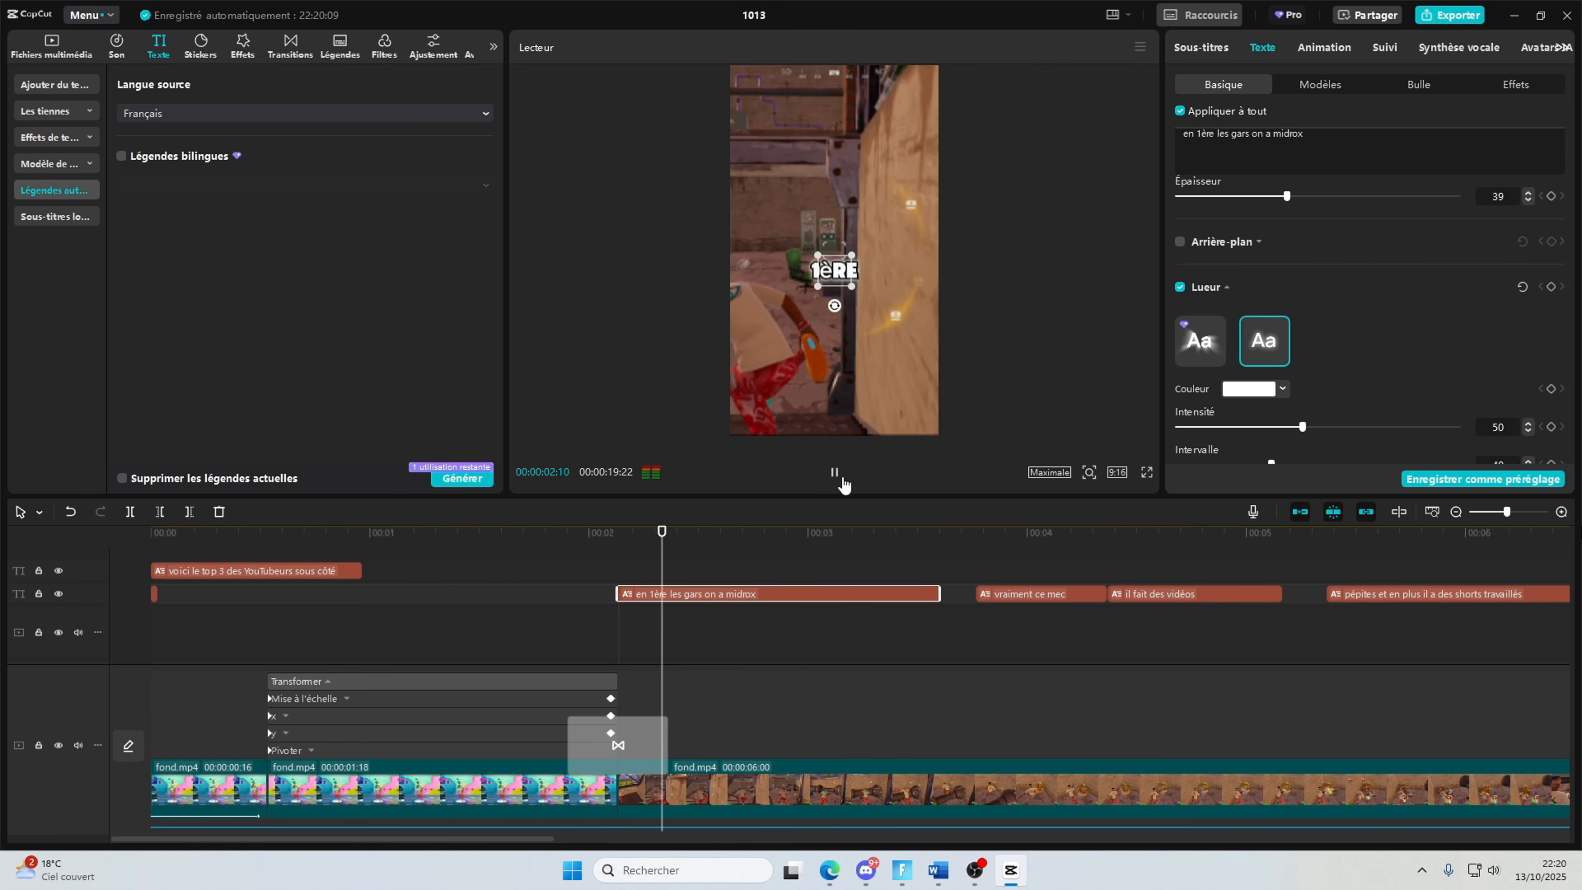
pyautogui.click(839, 480)
# Step: Play the video from 00:00:00:12 to check how the captions and sound effects work together
pyautogui.scroll(-3, 573, 611)
pyautogui.scroll(-3, 574, 610)
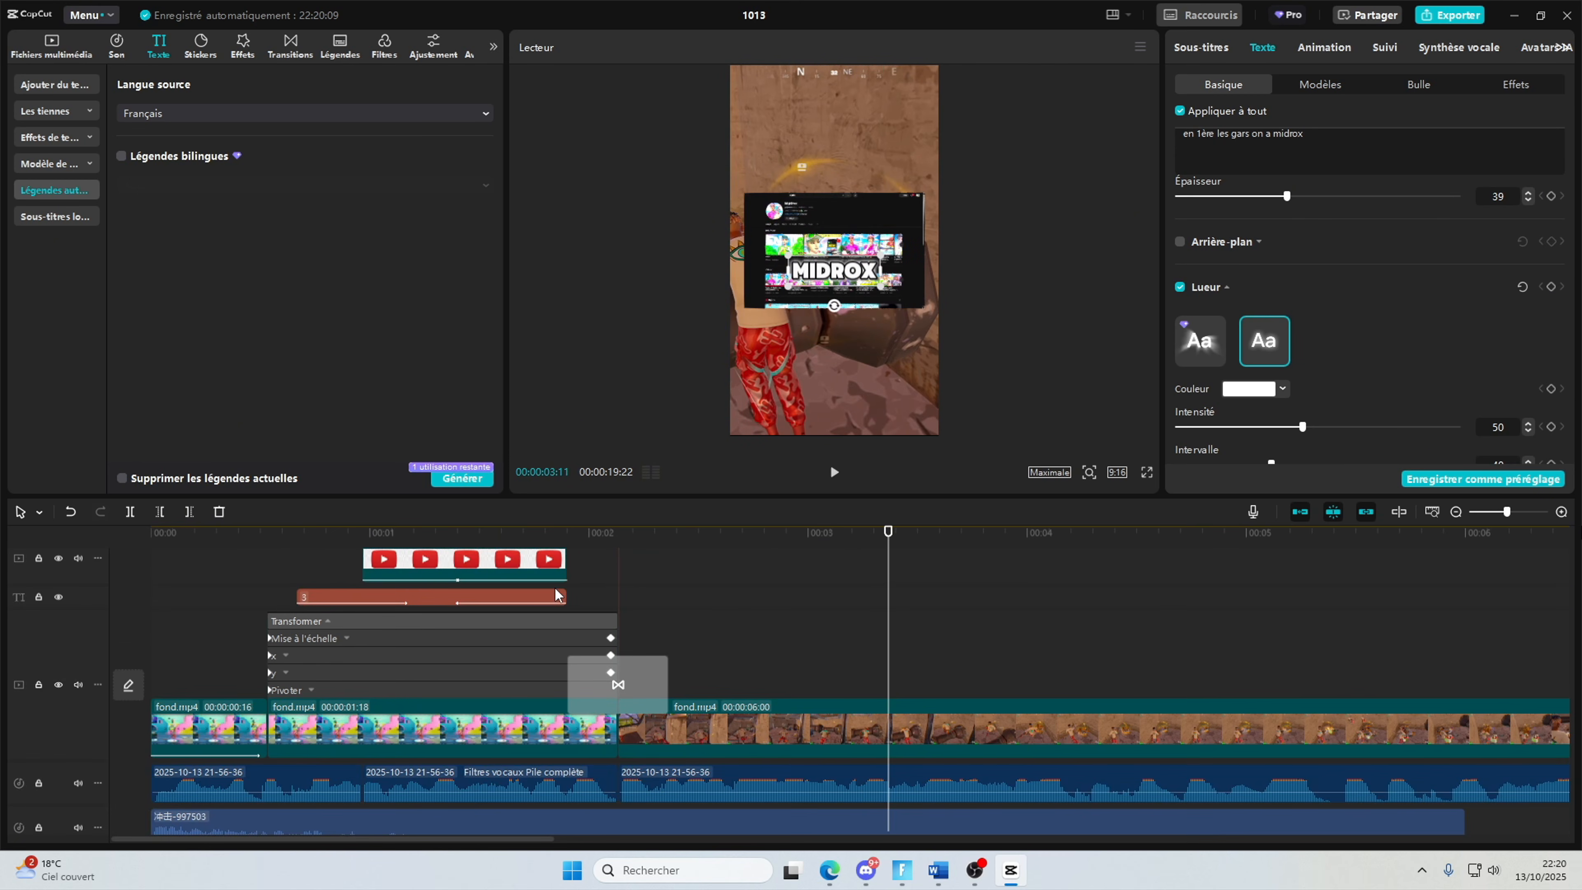
pyautogui.scroll(-1, 374, 738)
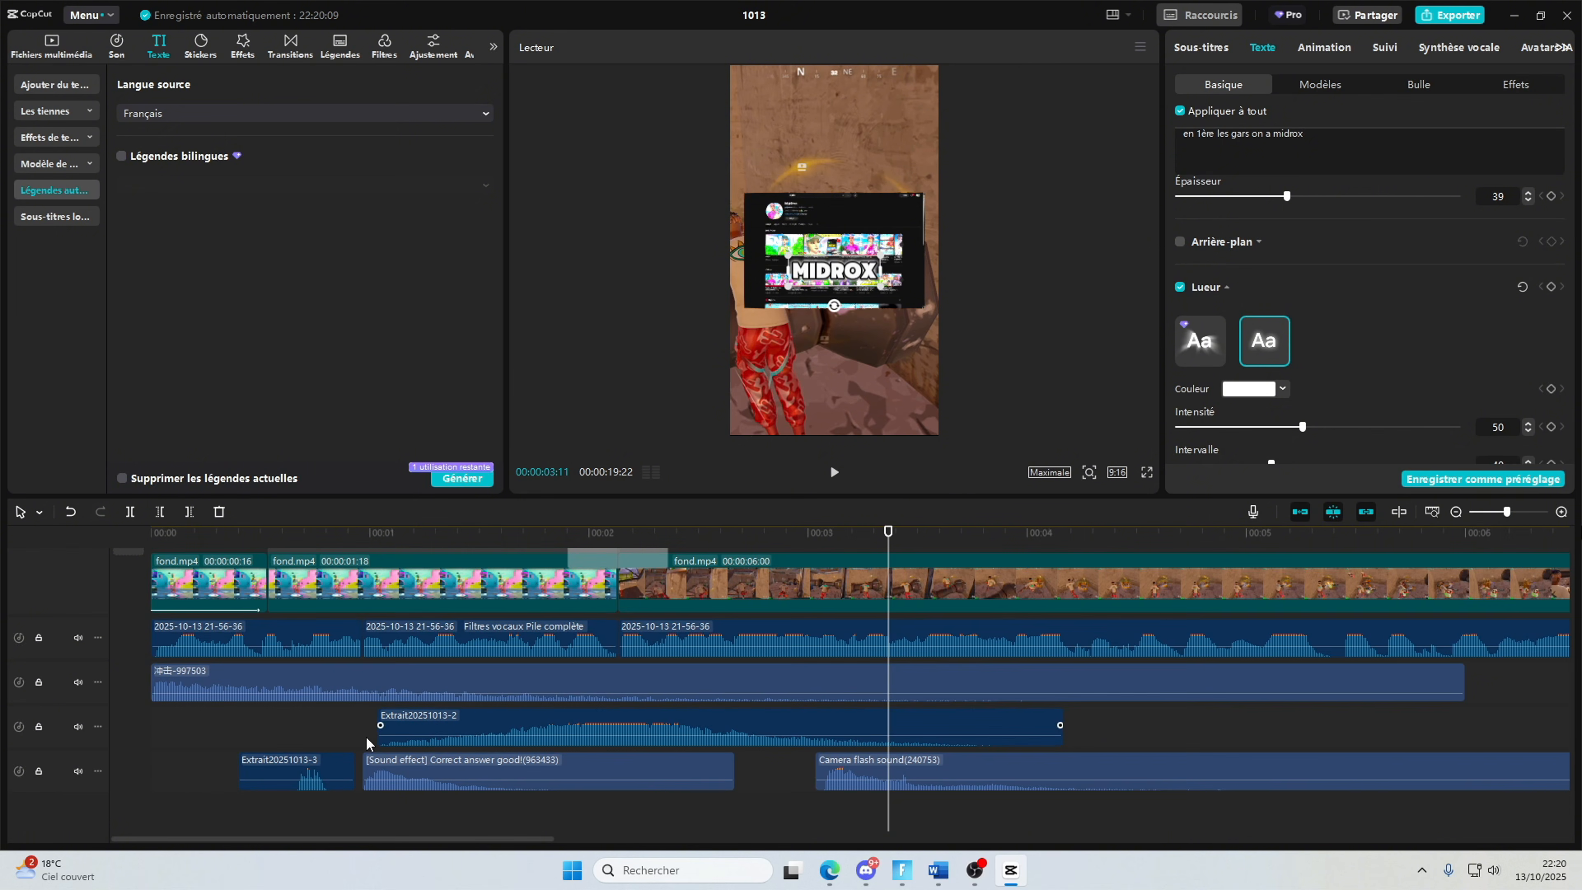
pyautogui.click(250, 725)
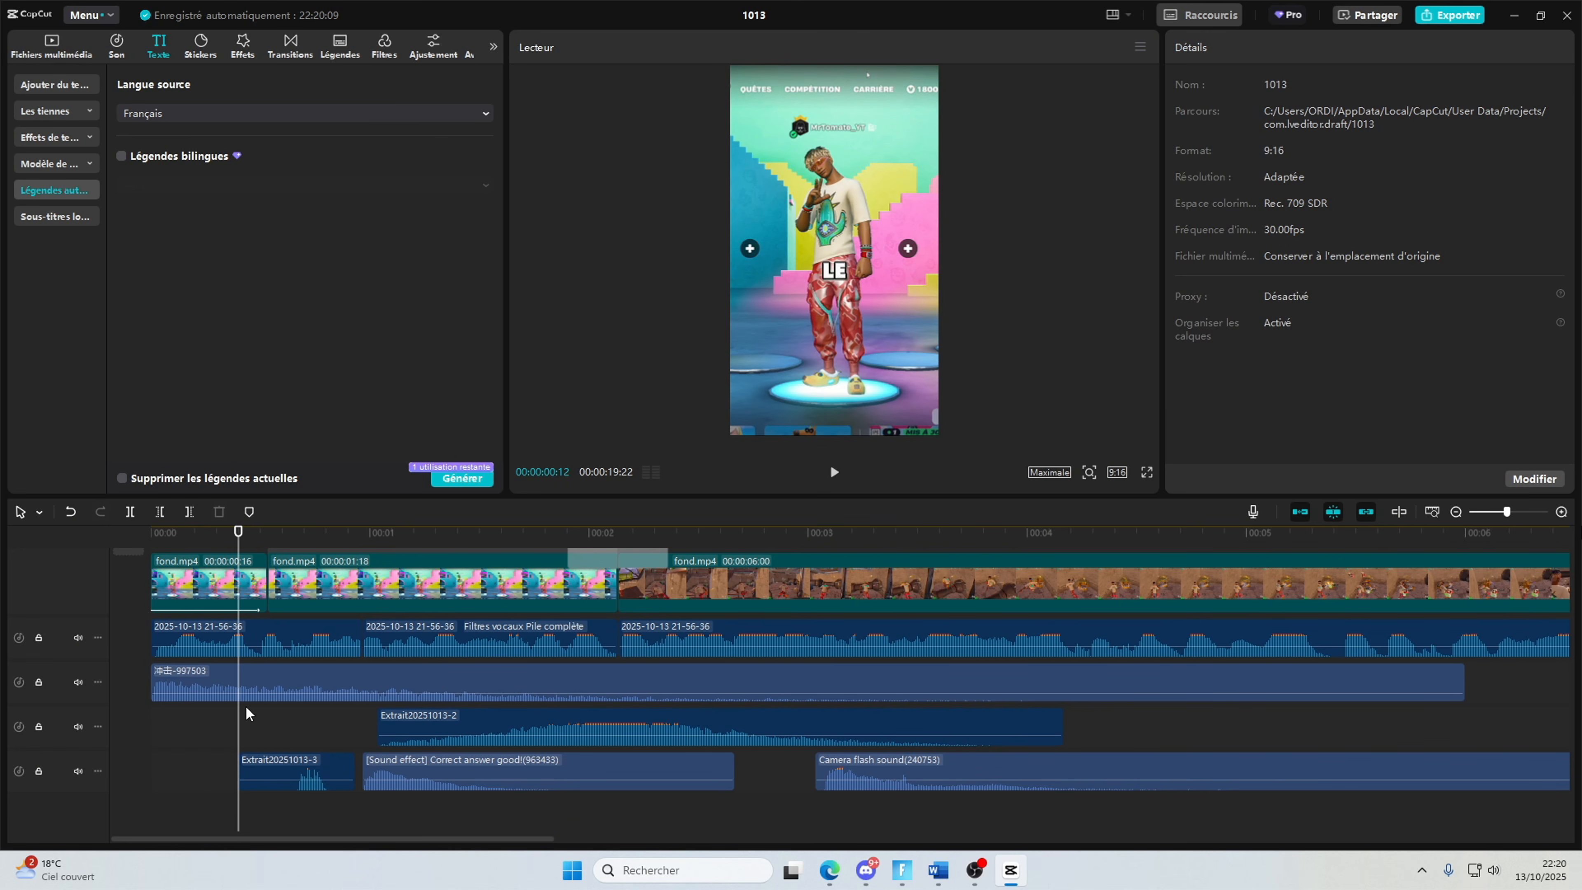
pyautogui.click(834, 472)
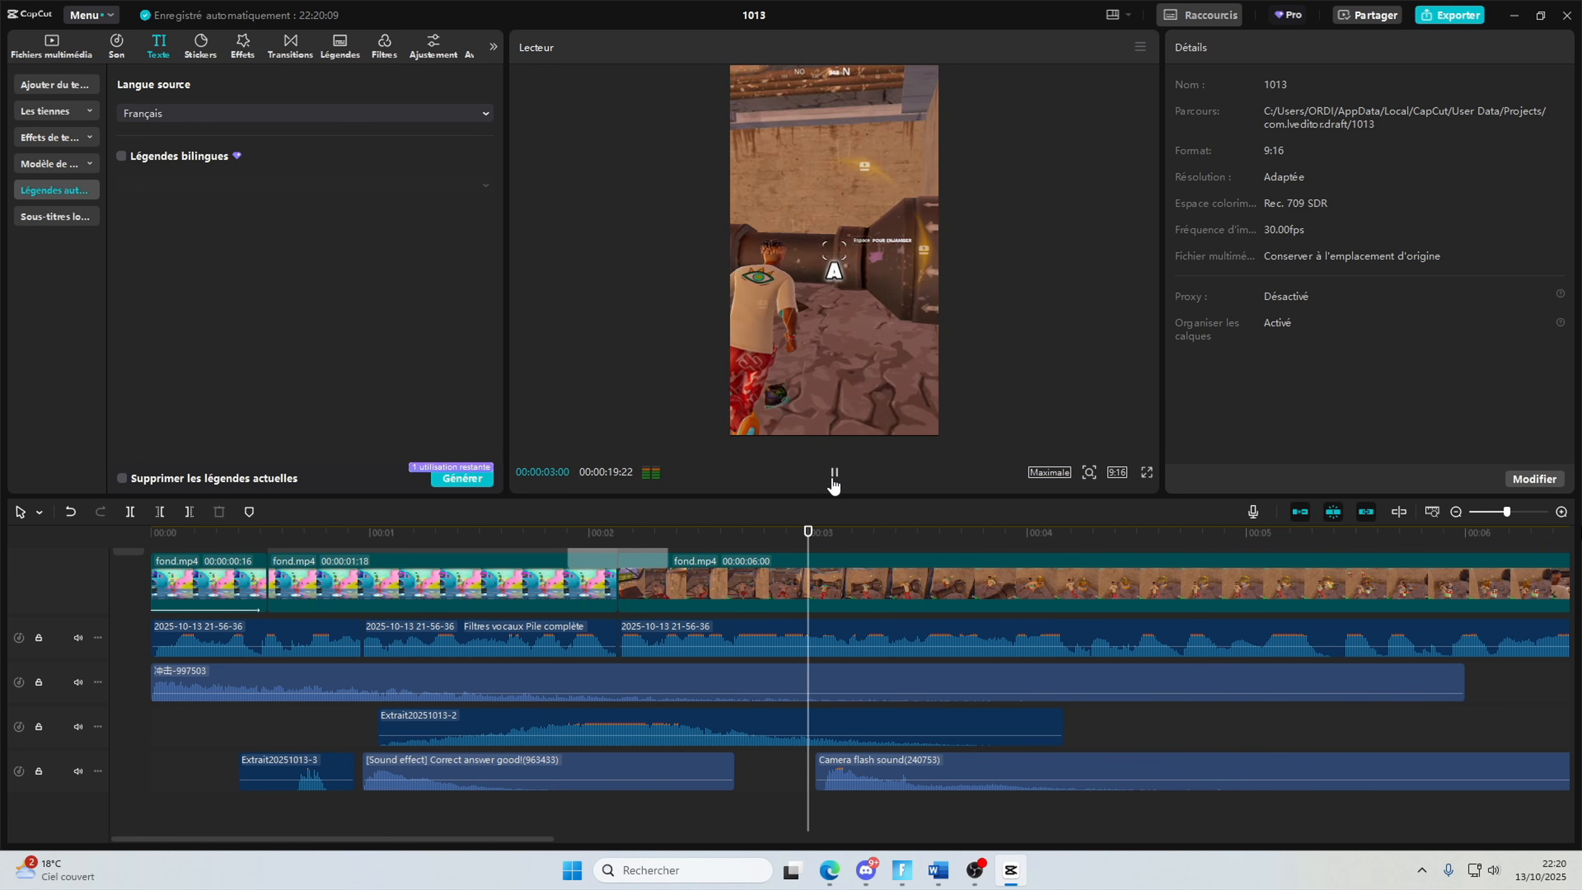
pyautogui.scroll(3, 1313, 622)
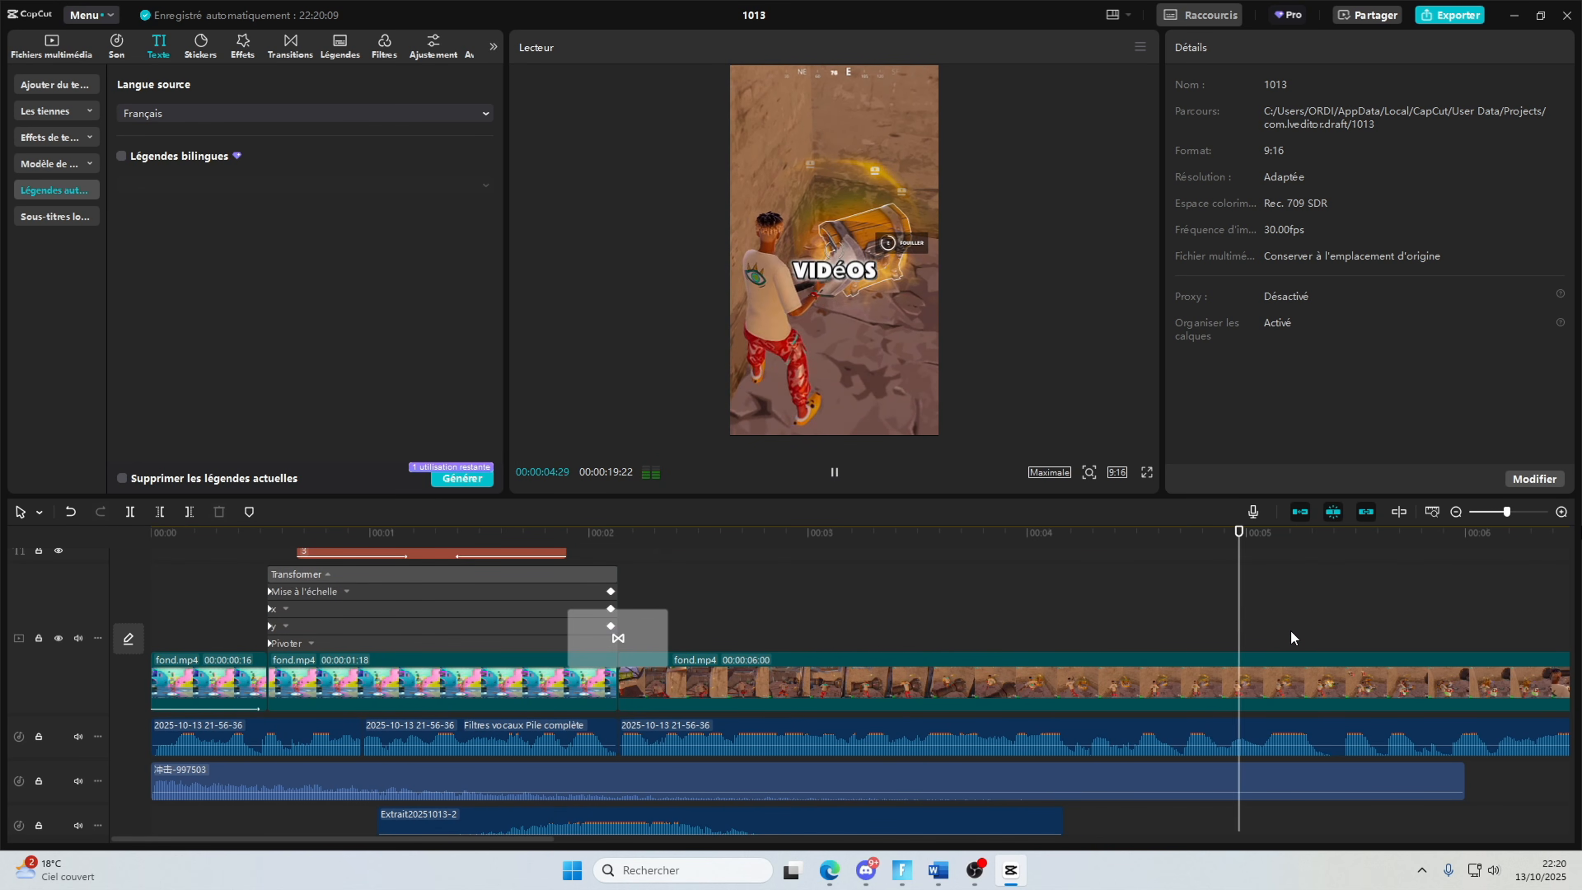
# Step: Return the playhead to the start of the timeline and open the sound library
pyautogui.moveTo(1165, 582); pyautogui.dragTo(111, 549)
pyautogui.click(777, 573)
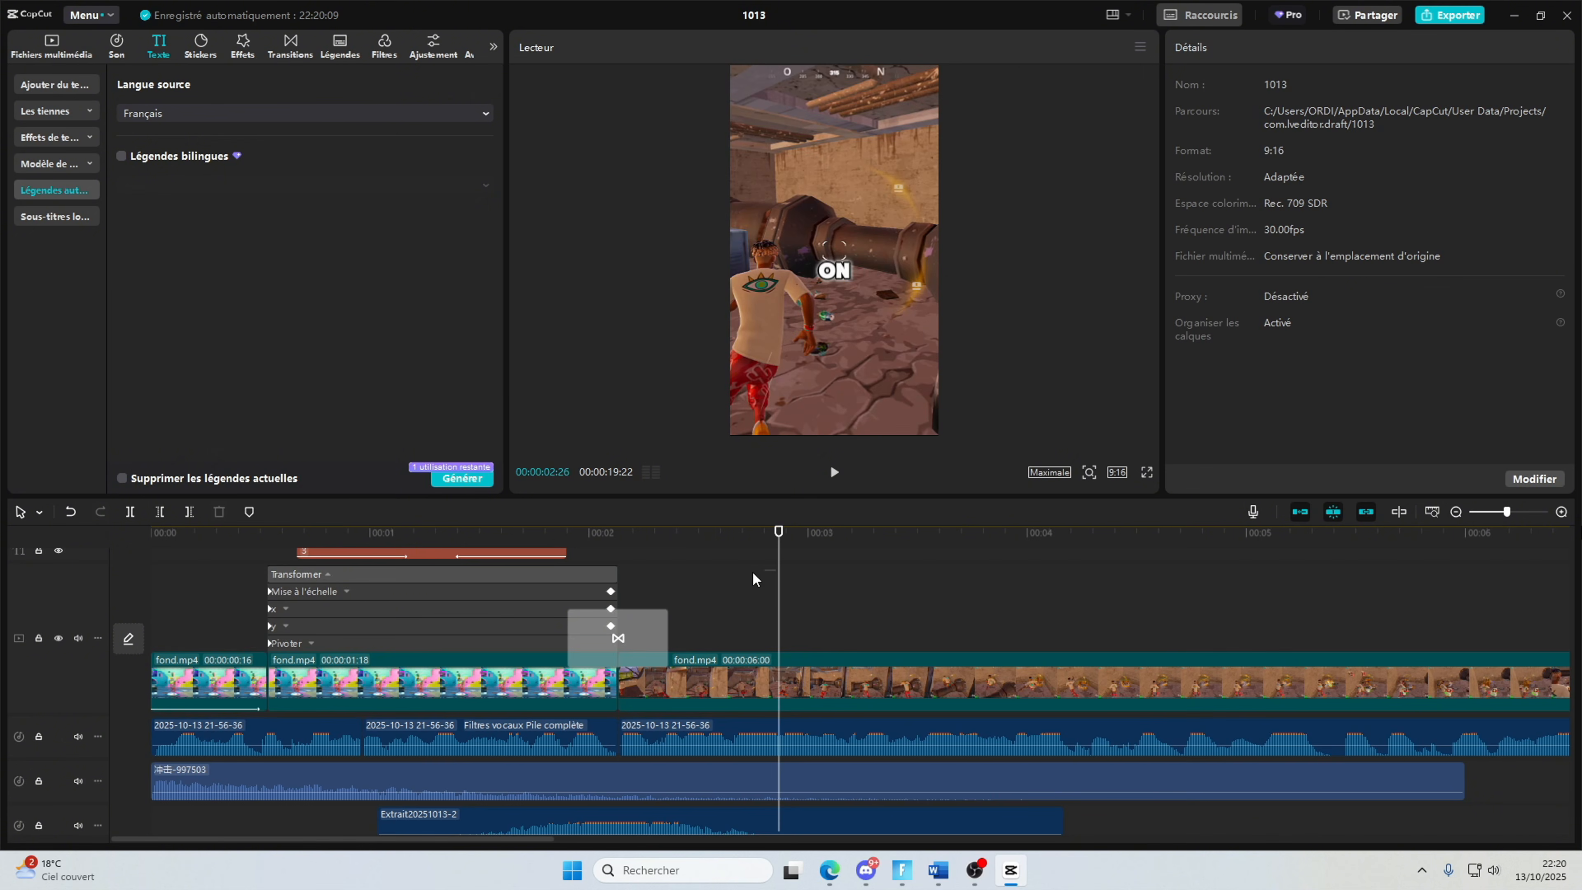
pyautogui.click(765, 570)
pyautogui.scroll(3, 765, 569)
pyautogui.moveTo(765, 570); pyautogui.dragTo(151, 548)
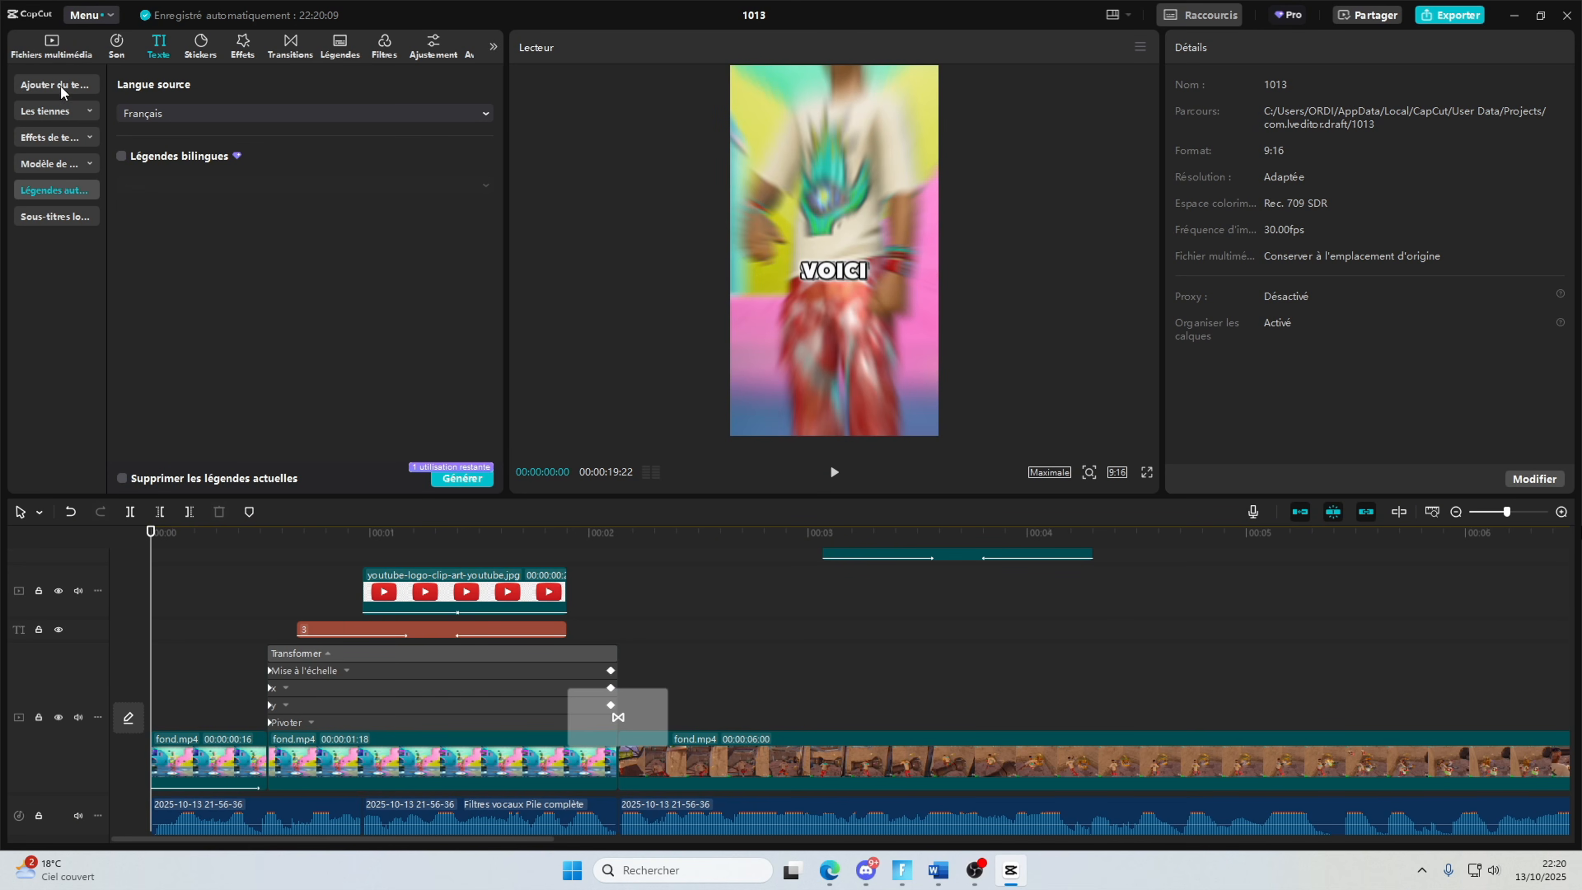
pyautogui.scroll(-3, 638, 635)
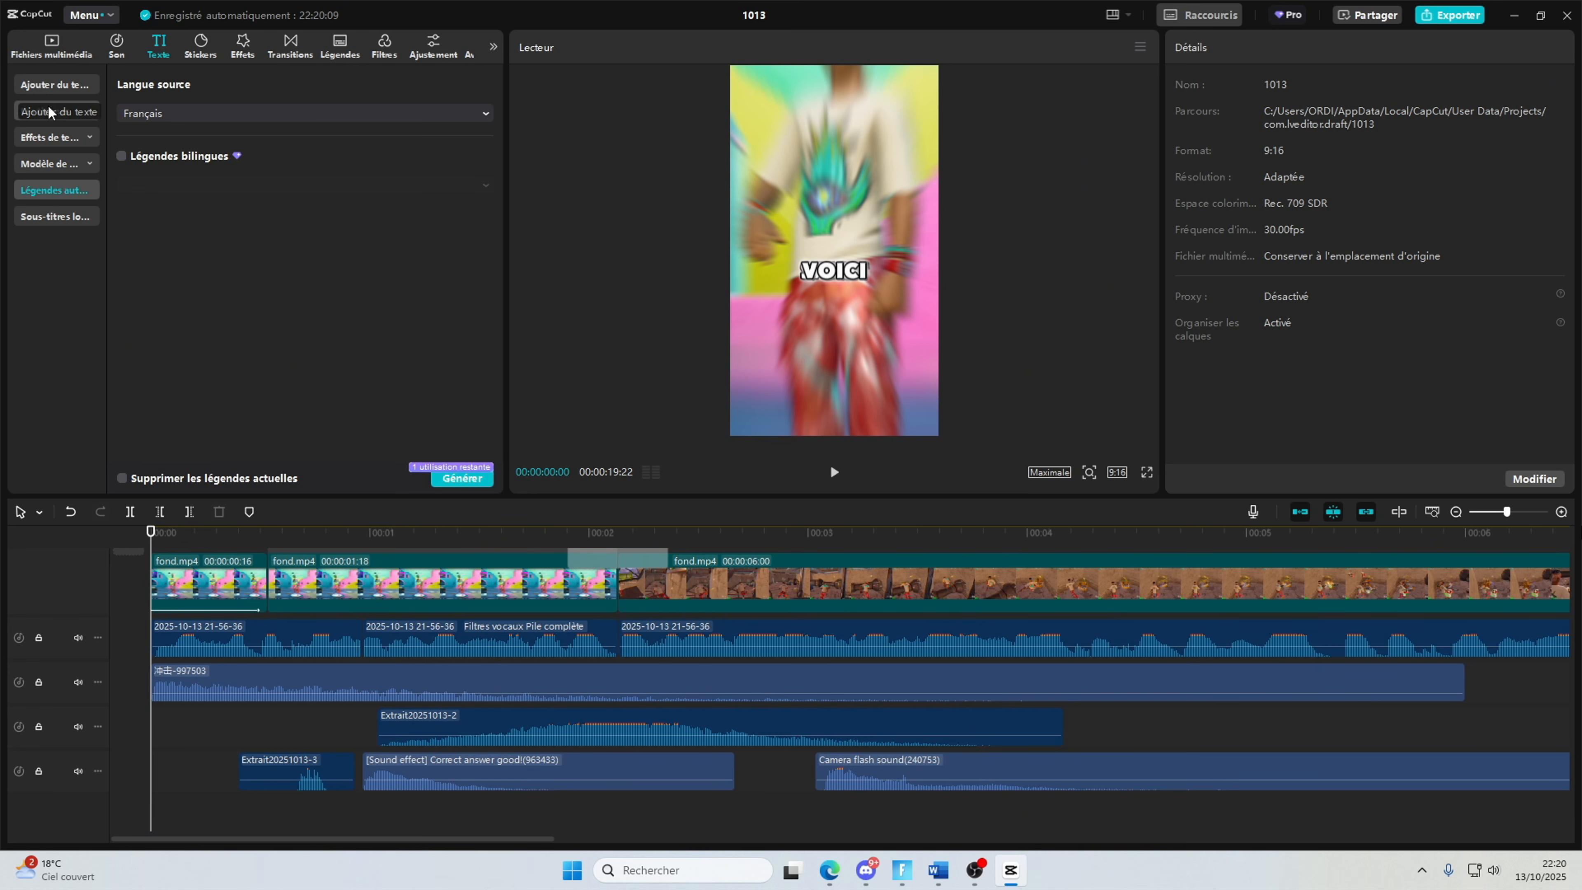
pyautogui.click(56, 85)
pyautogui.click(120, 48)
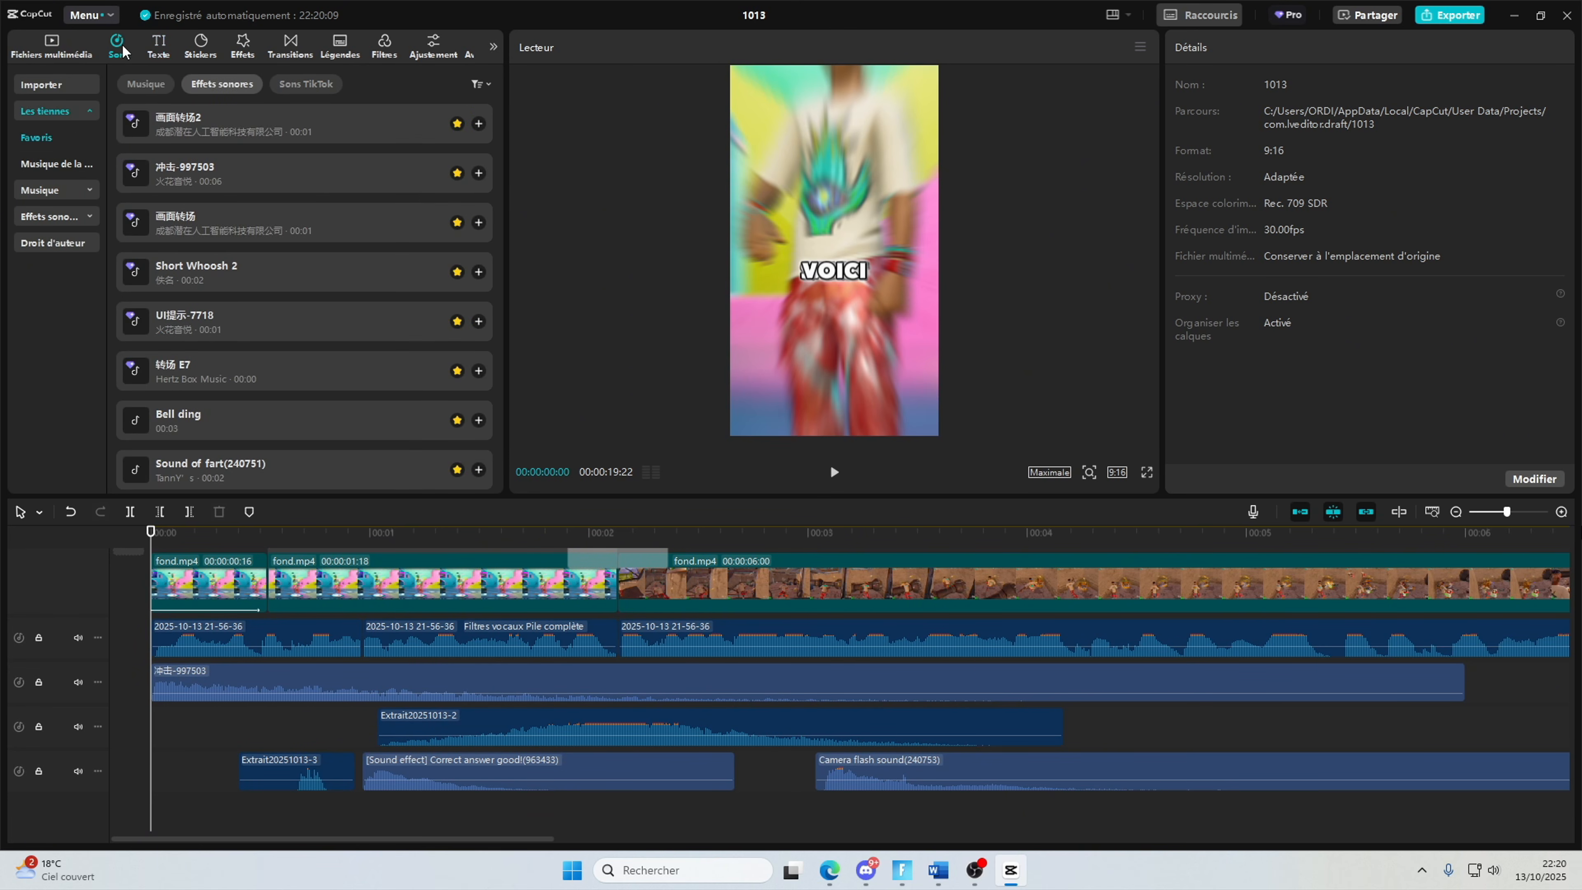
# Step: Audition RockThatBody舞蹈 and Collide(0.8x) from the favourite music, and add RockThatBody舞蹈 at the start of the timeline
pyautogui.click(34, 84)
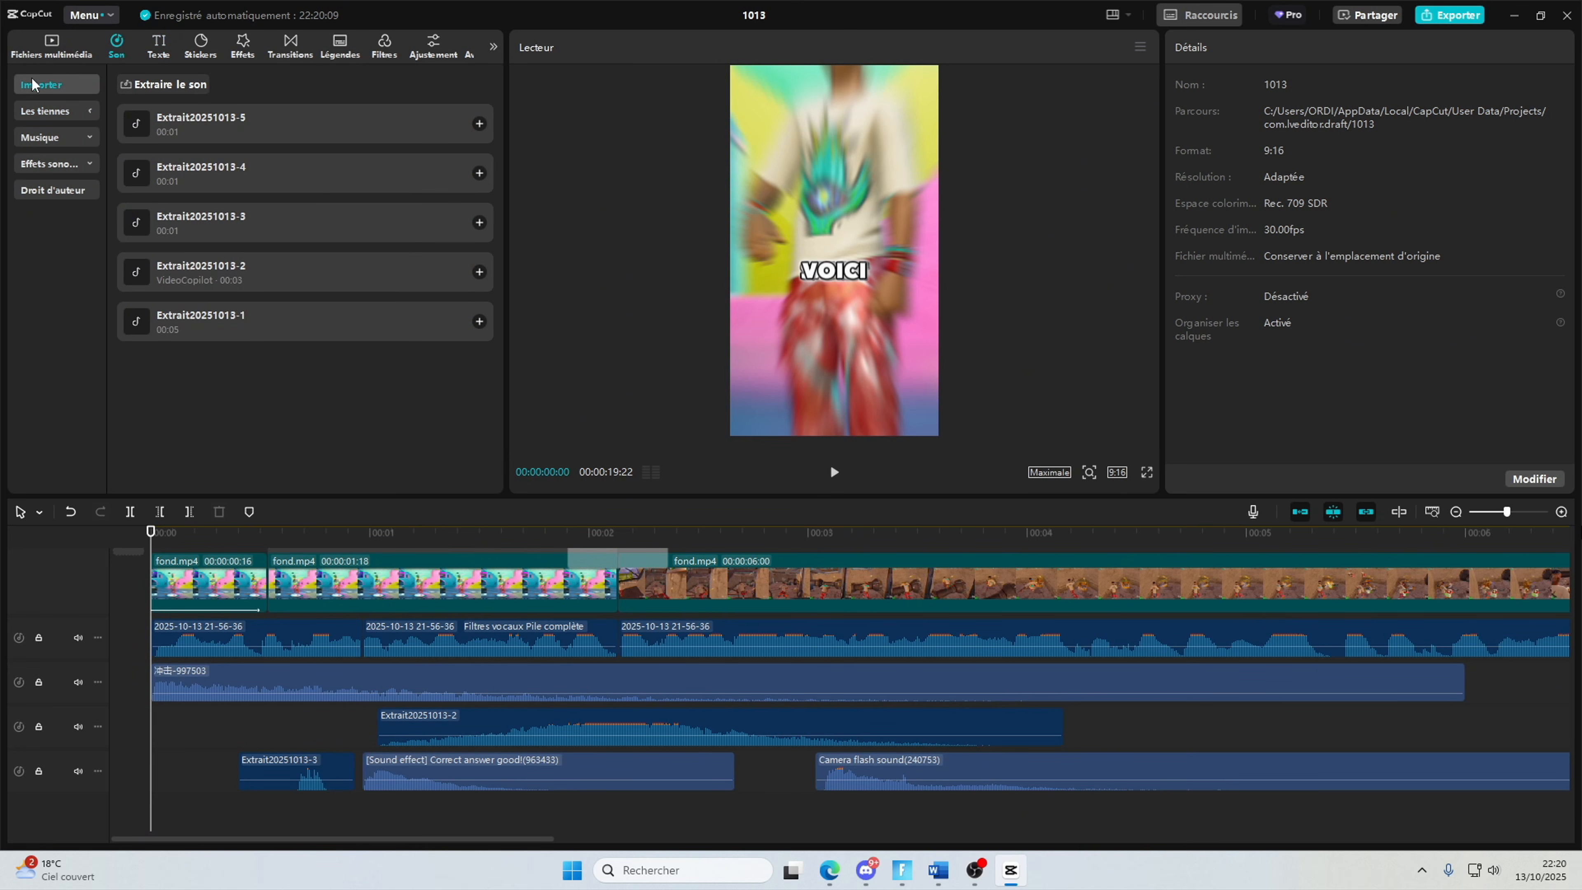
pyautogui.click(87, 137)
pyautogui.click(68, 111)
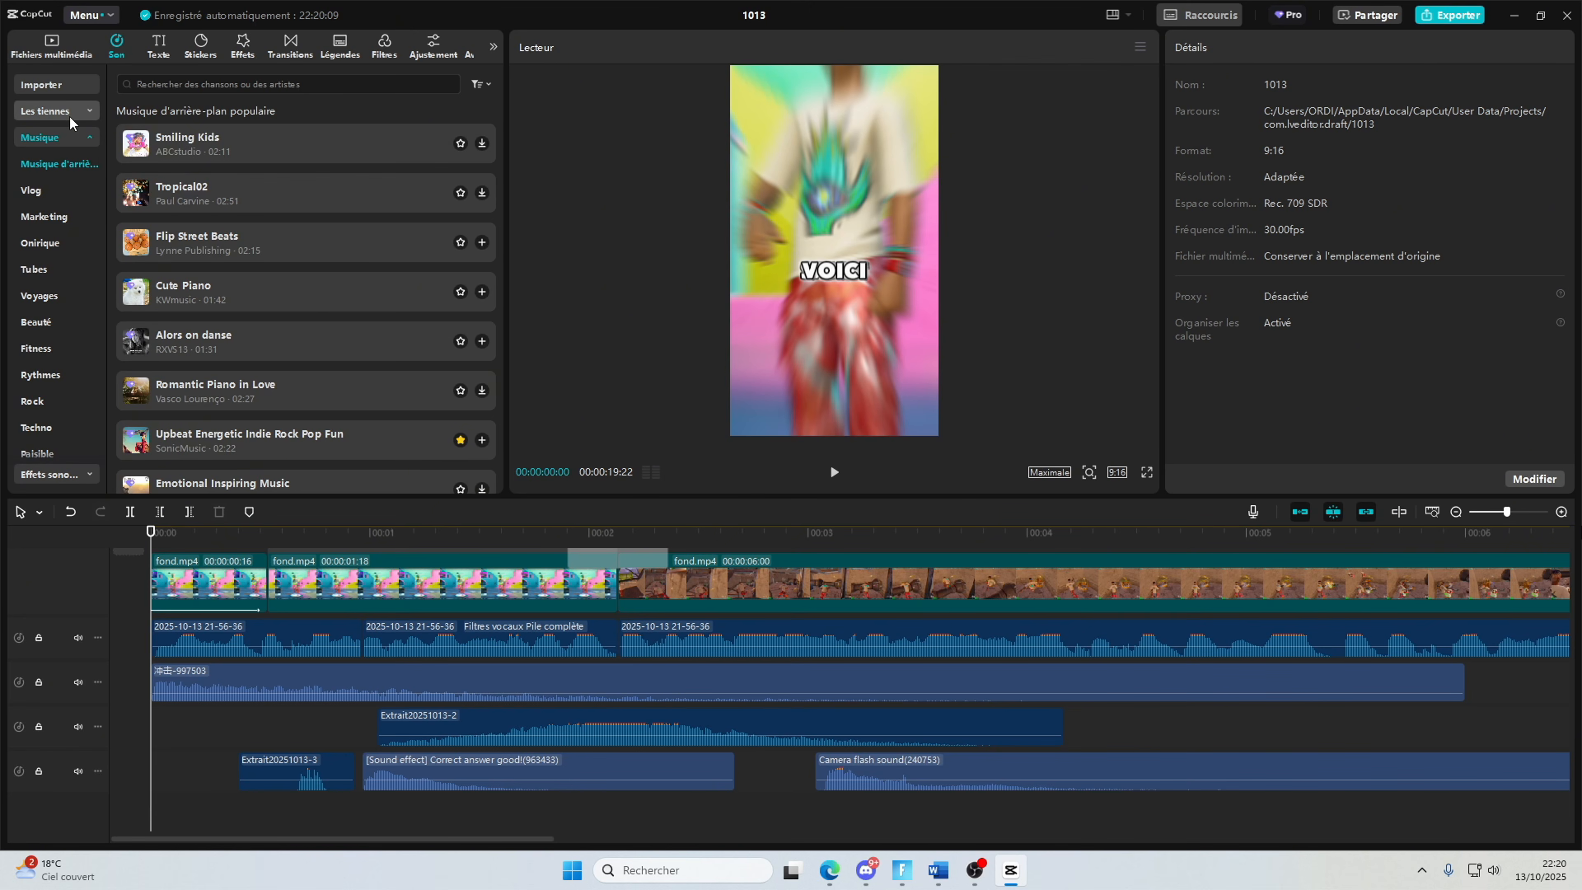
pyautogui.click(150, 85)
pyautogui.click(251, 184)
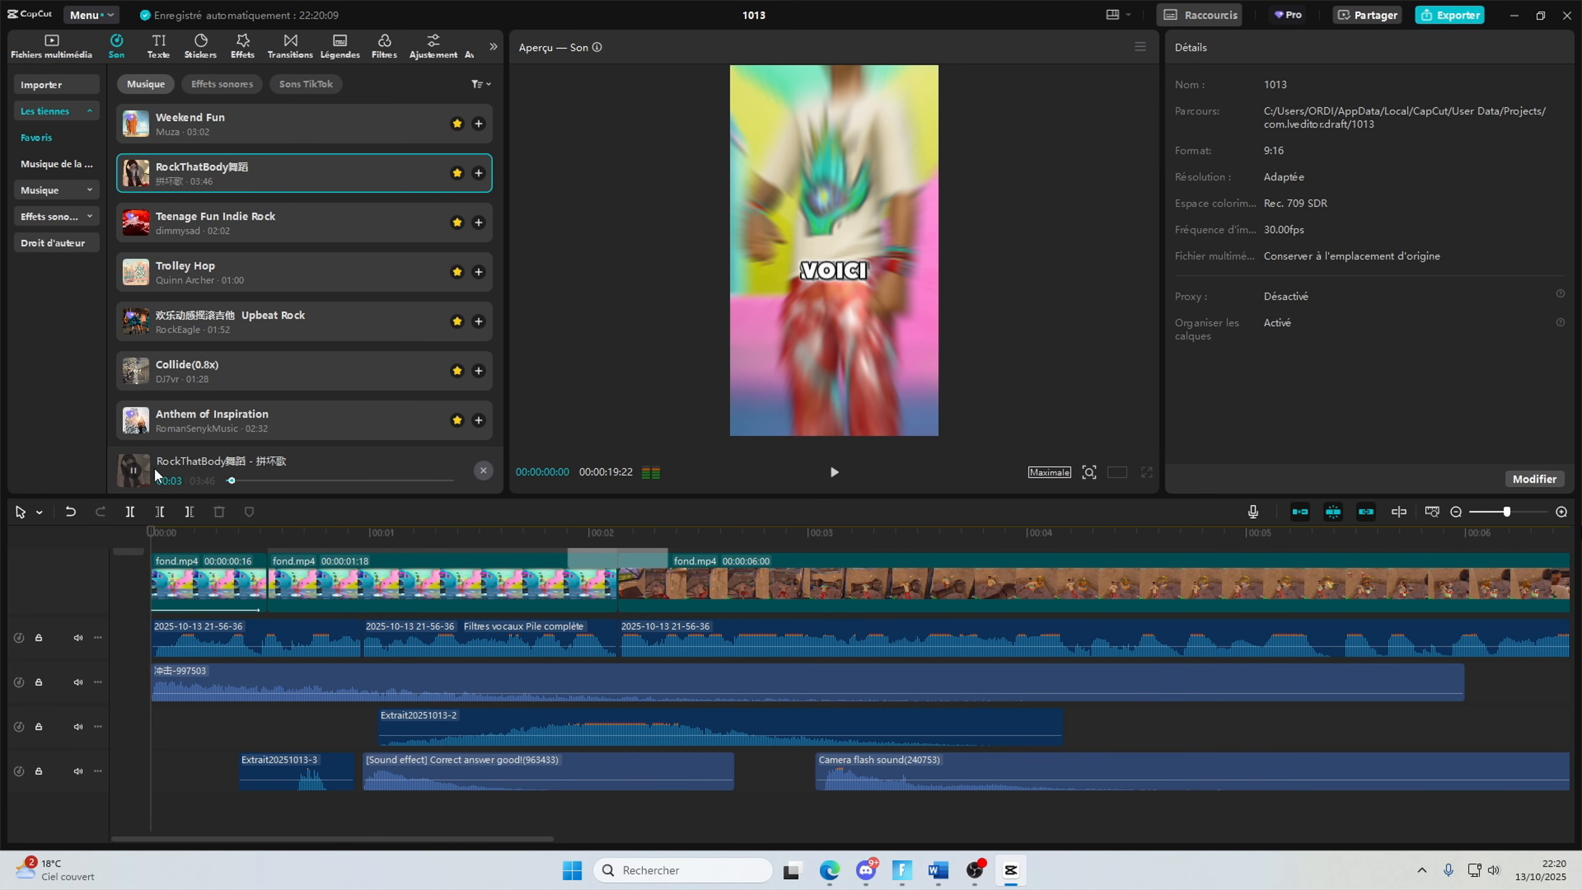
pyautogui.scroll(-3, 180, 318)
pyautogui.click(181, 236)
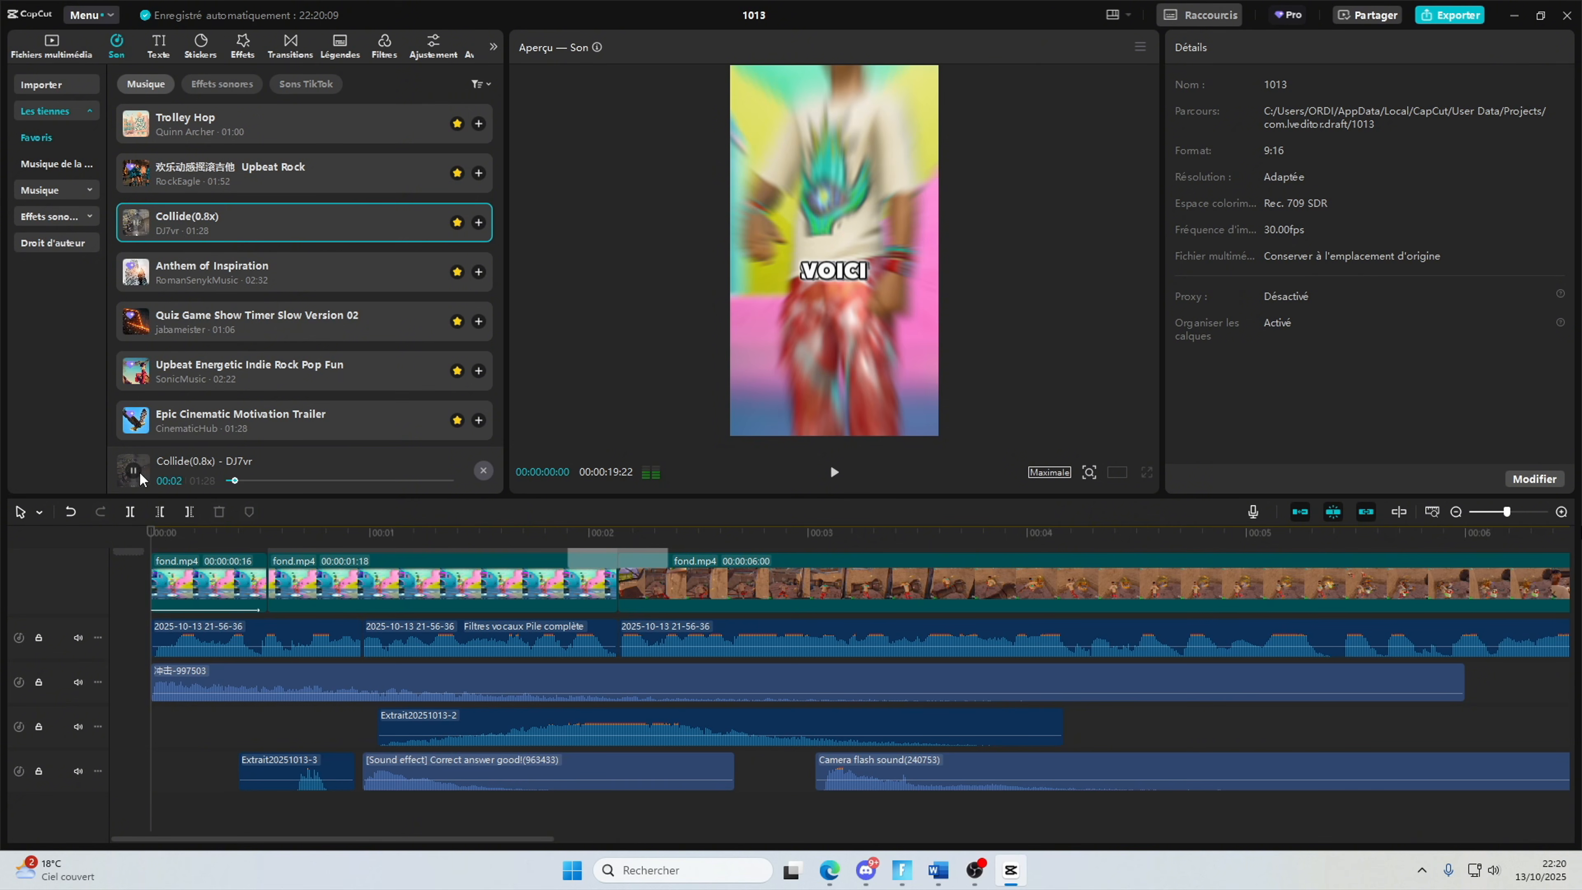
pyautogui.scroll(3, 436, 249)
pyautogui.click(478, 174)
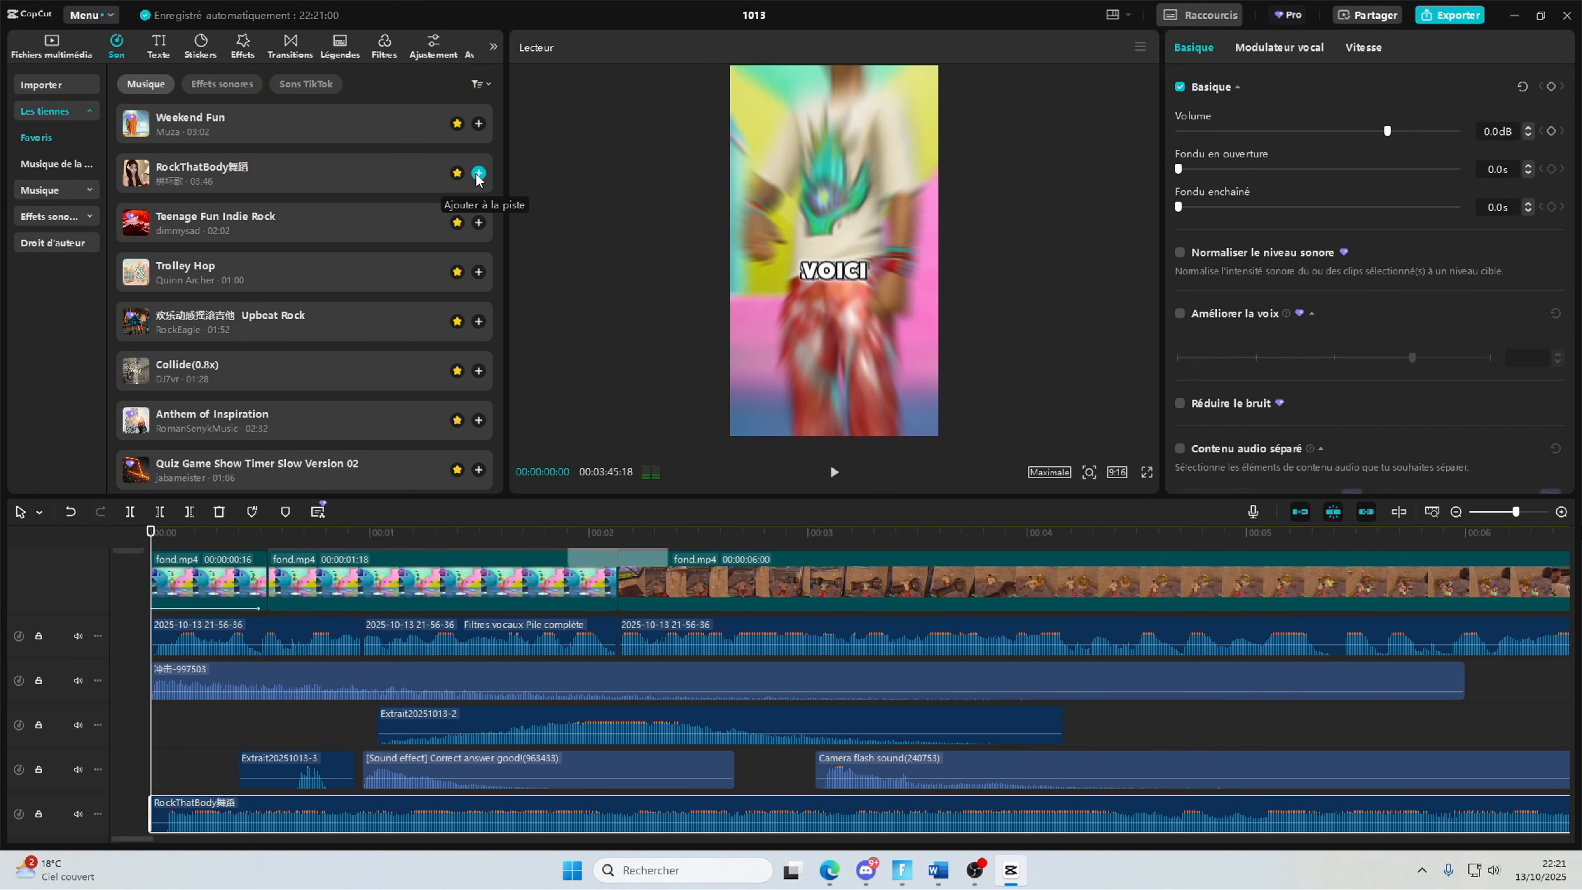
# Step: Trim the RockThatBody舞蹈 track to end at 00:00:02:04 and set its volume to -18.3 dB with a 0.7 s fade-out
pyautogui.scroll(-1, 289, 660)
pyautogui.click(619, 831)
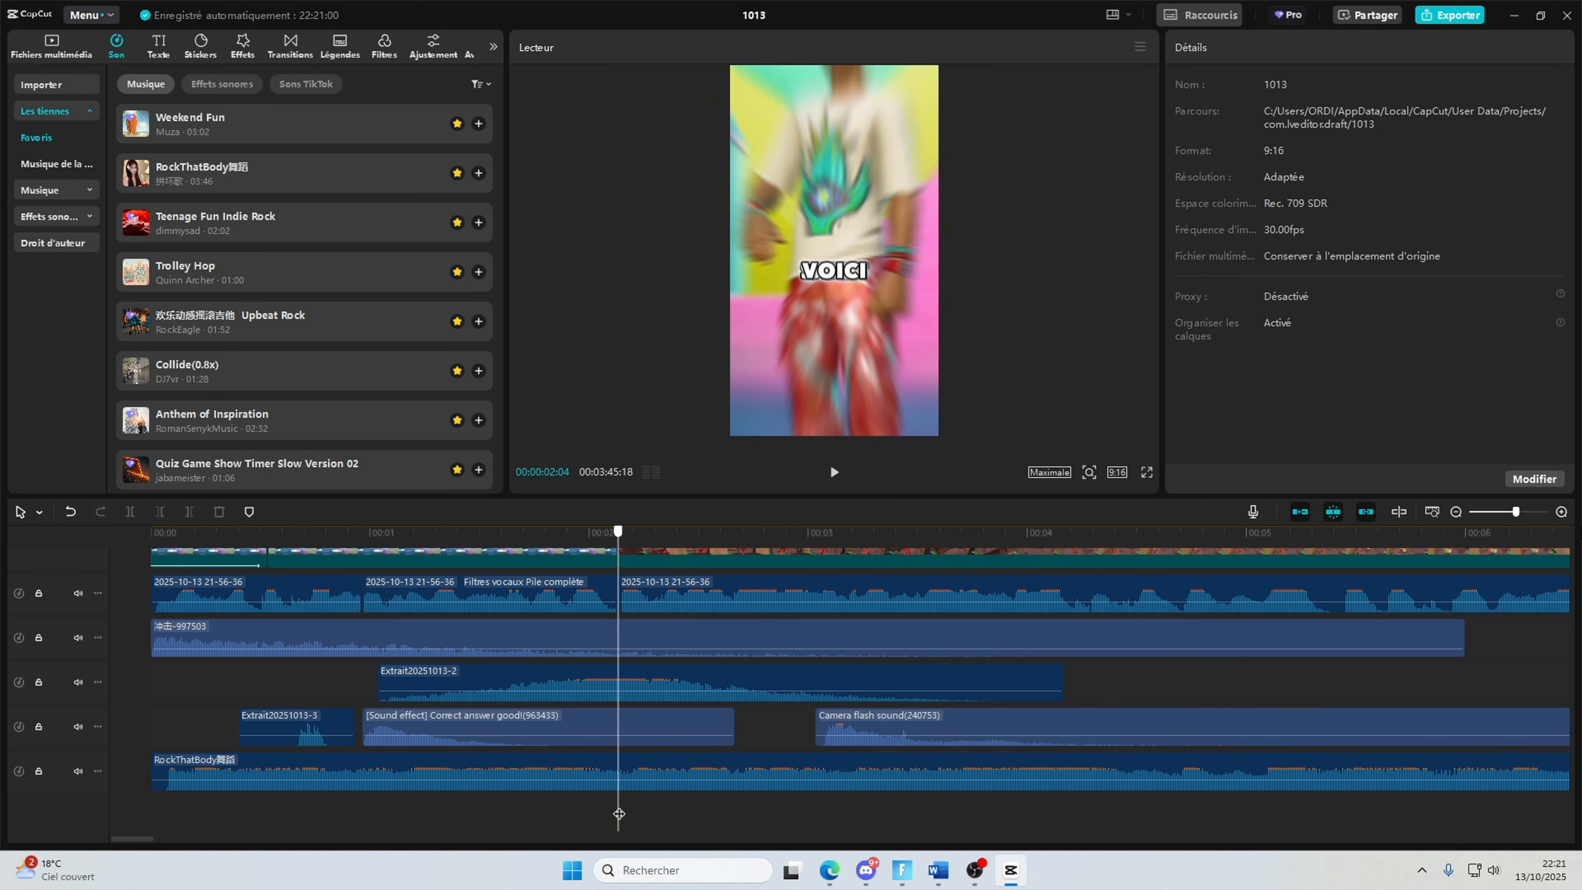
pyautogui.click(630, 779)
pyautogui.press('w')
pyautogui.moveTo(599, 779); pyautogui.dragTo(595, 786)
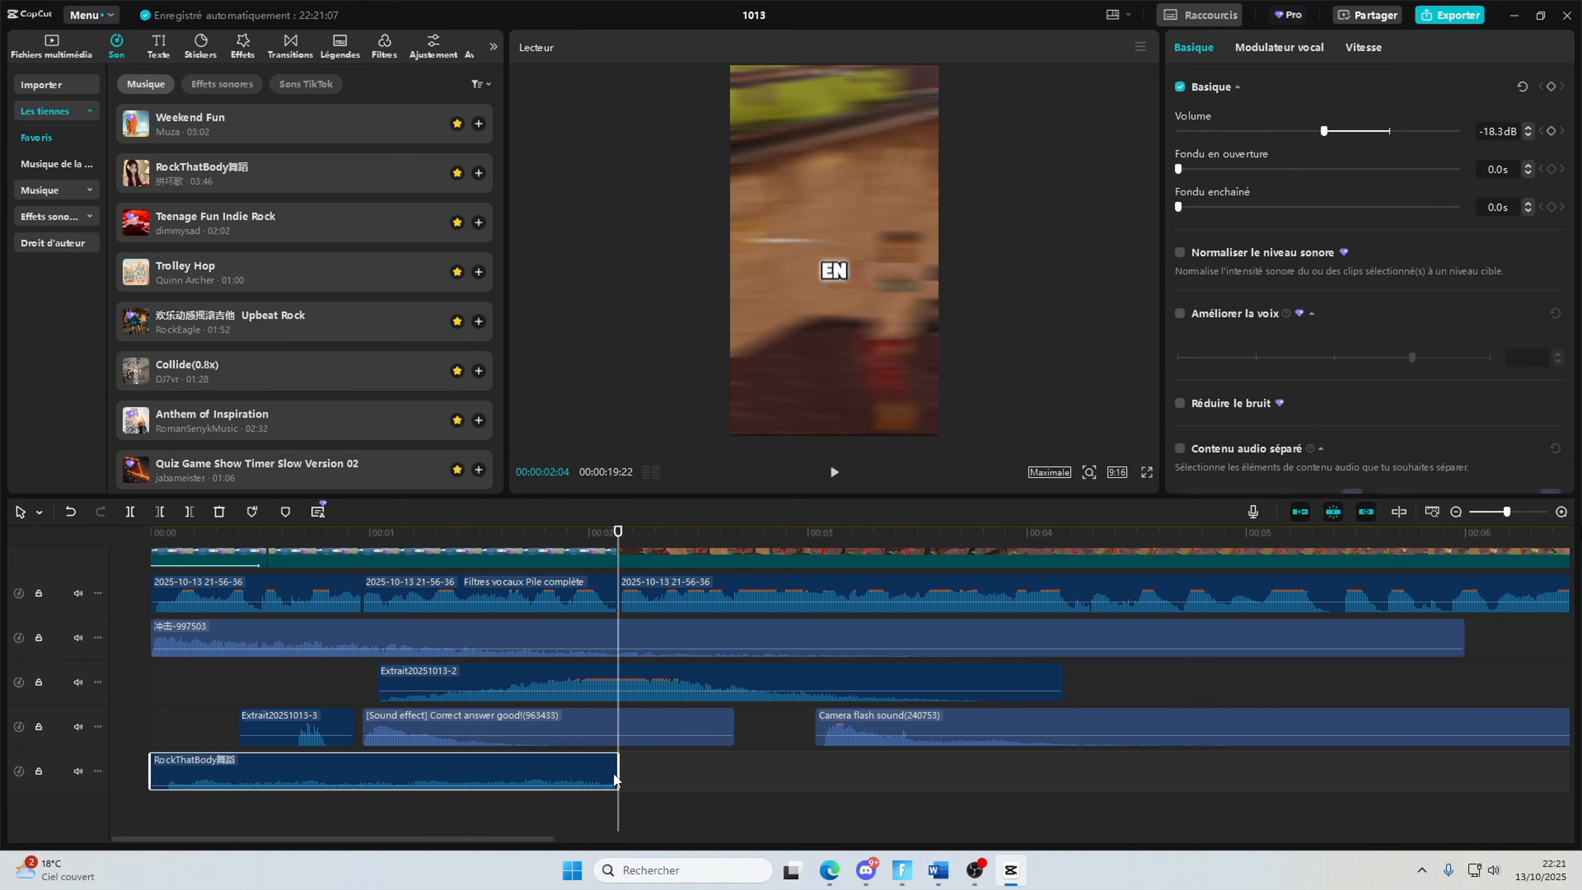
pyautogui.moveTo(617, 767); pyautogui.dragTo(470, 771)
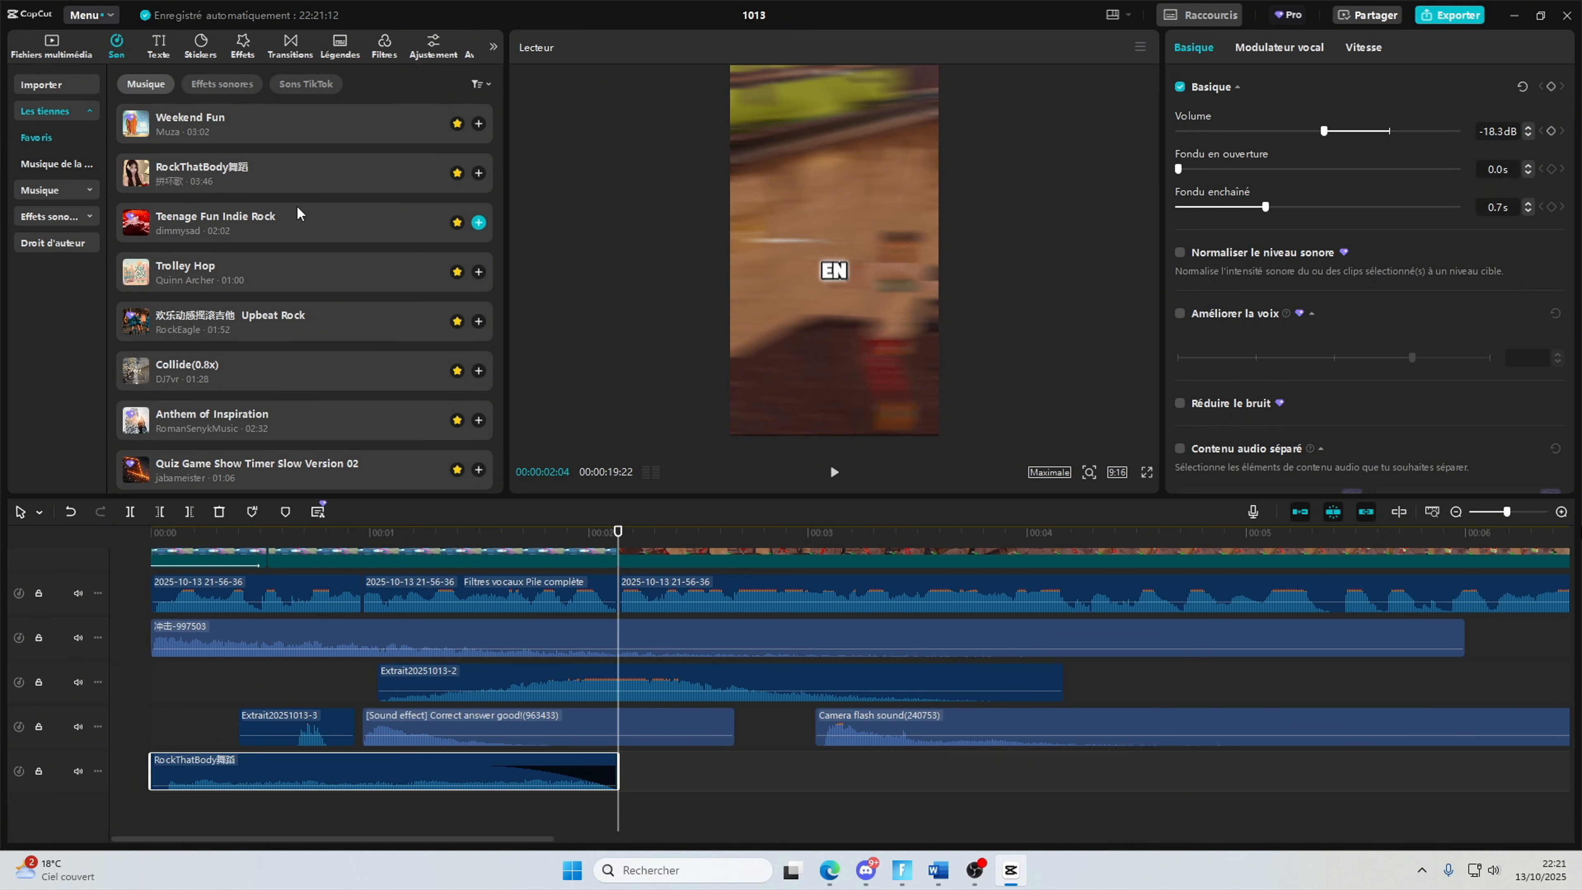
# Step: Audition Teenage Fun Indie Rock and Weekend Fun, and add Weekend Fun at 00:00:02:04
pyautogui.click(290, 243)
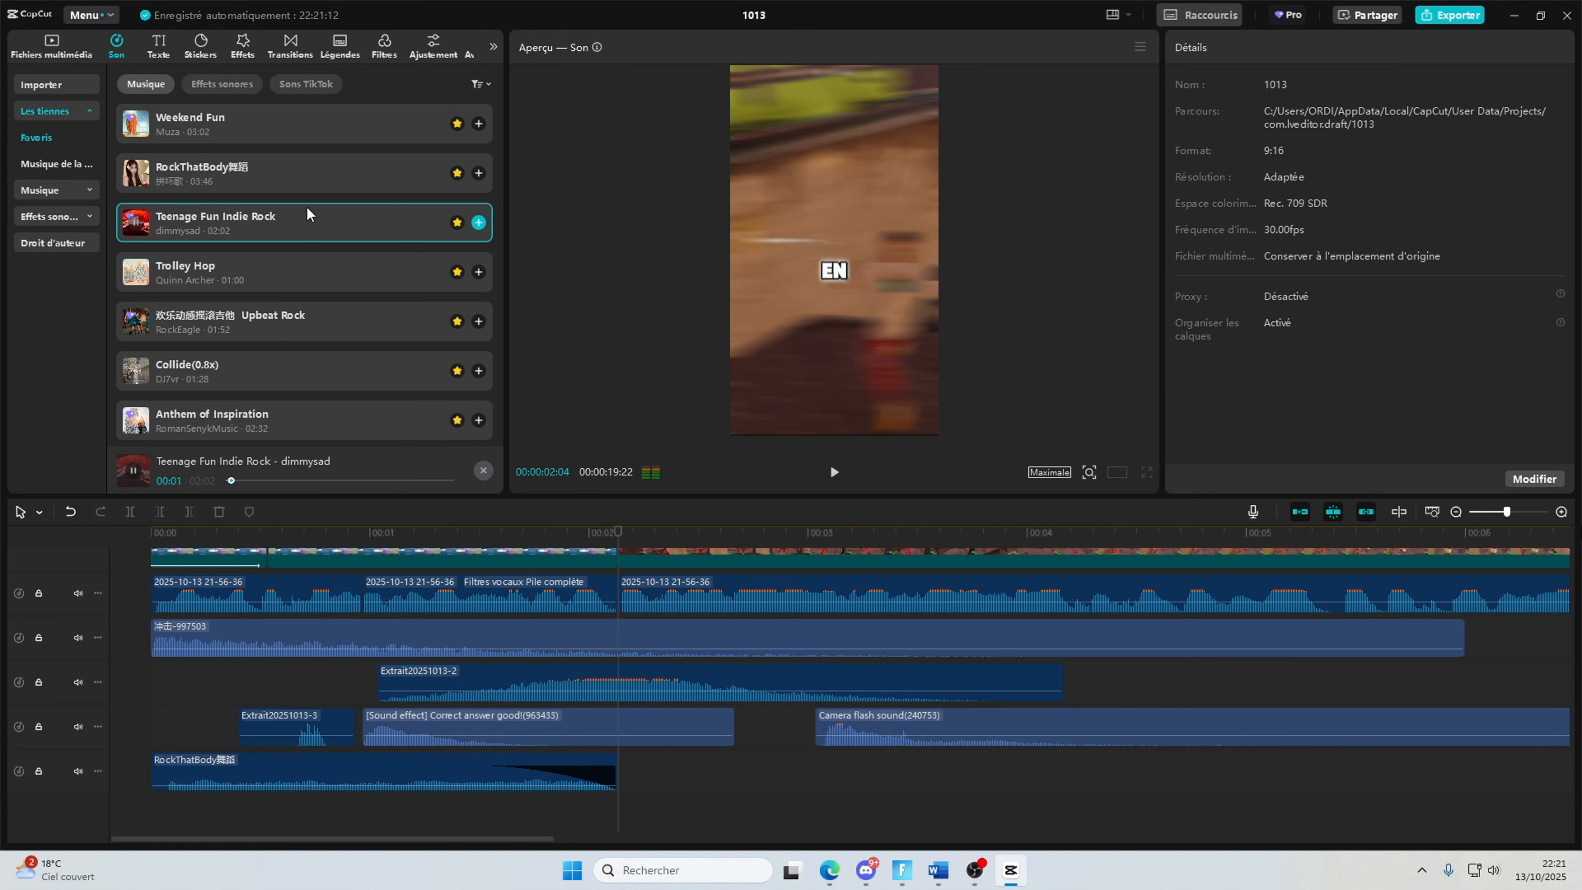
pyautogui.click(314, 141)
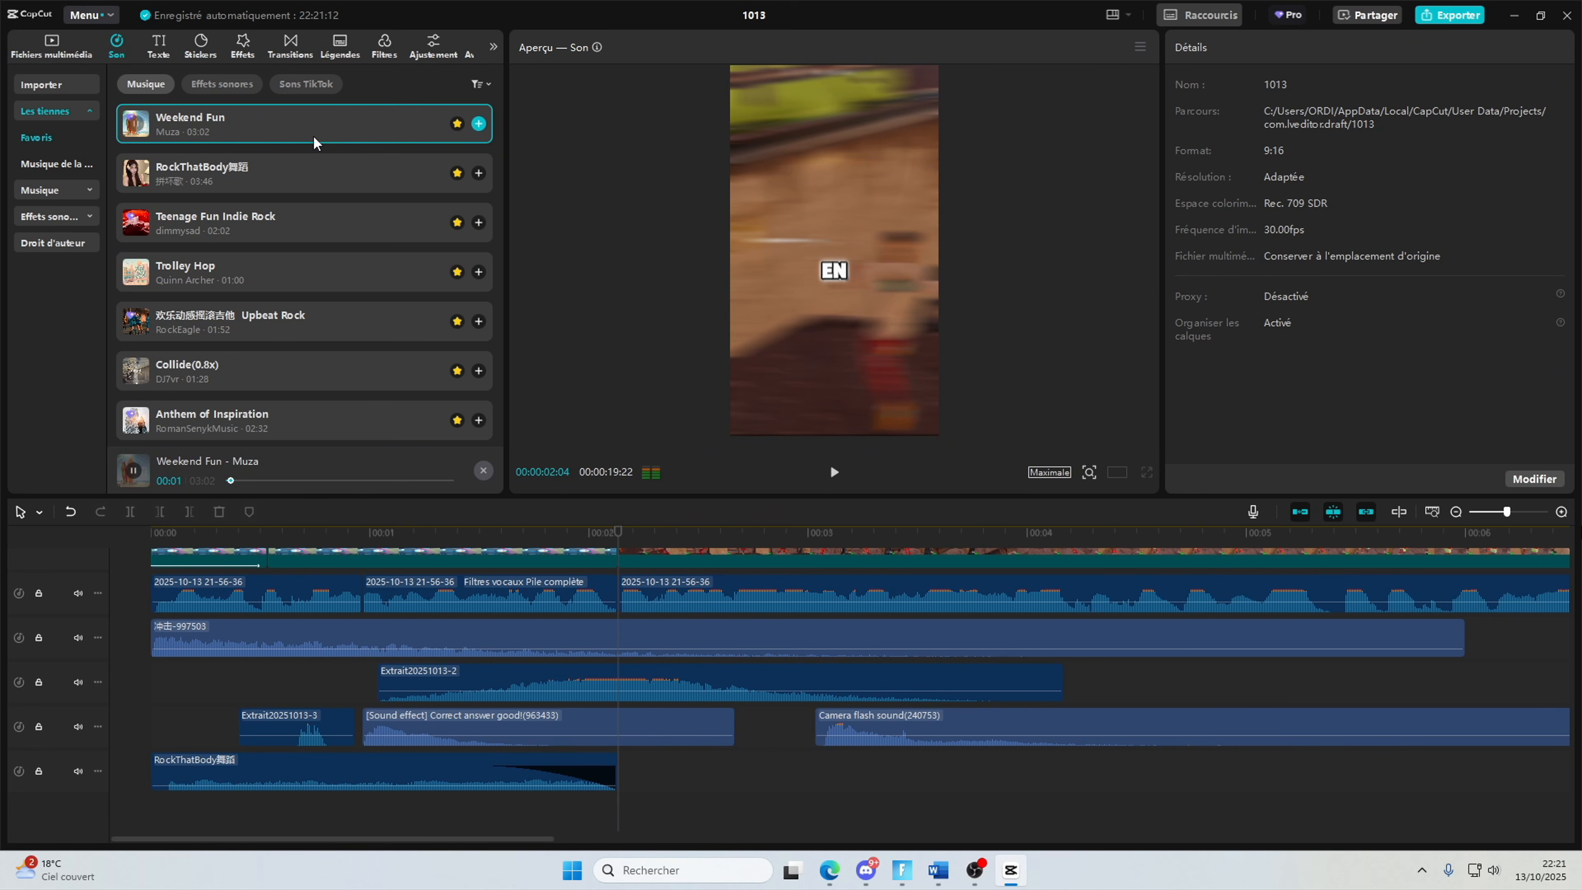
pyautogui.click(478, 125)
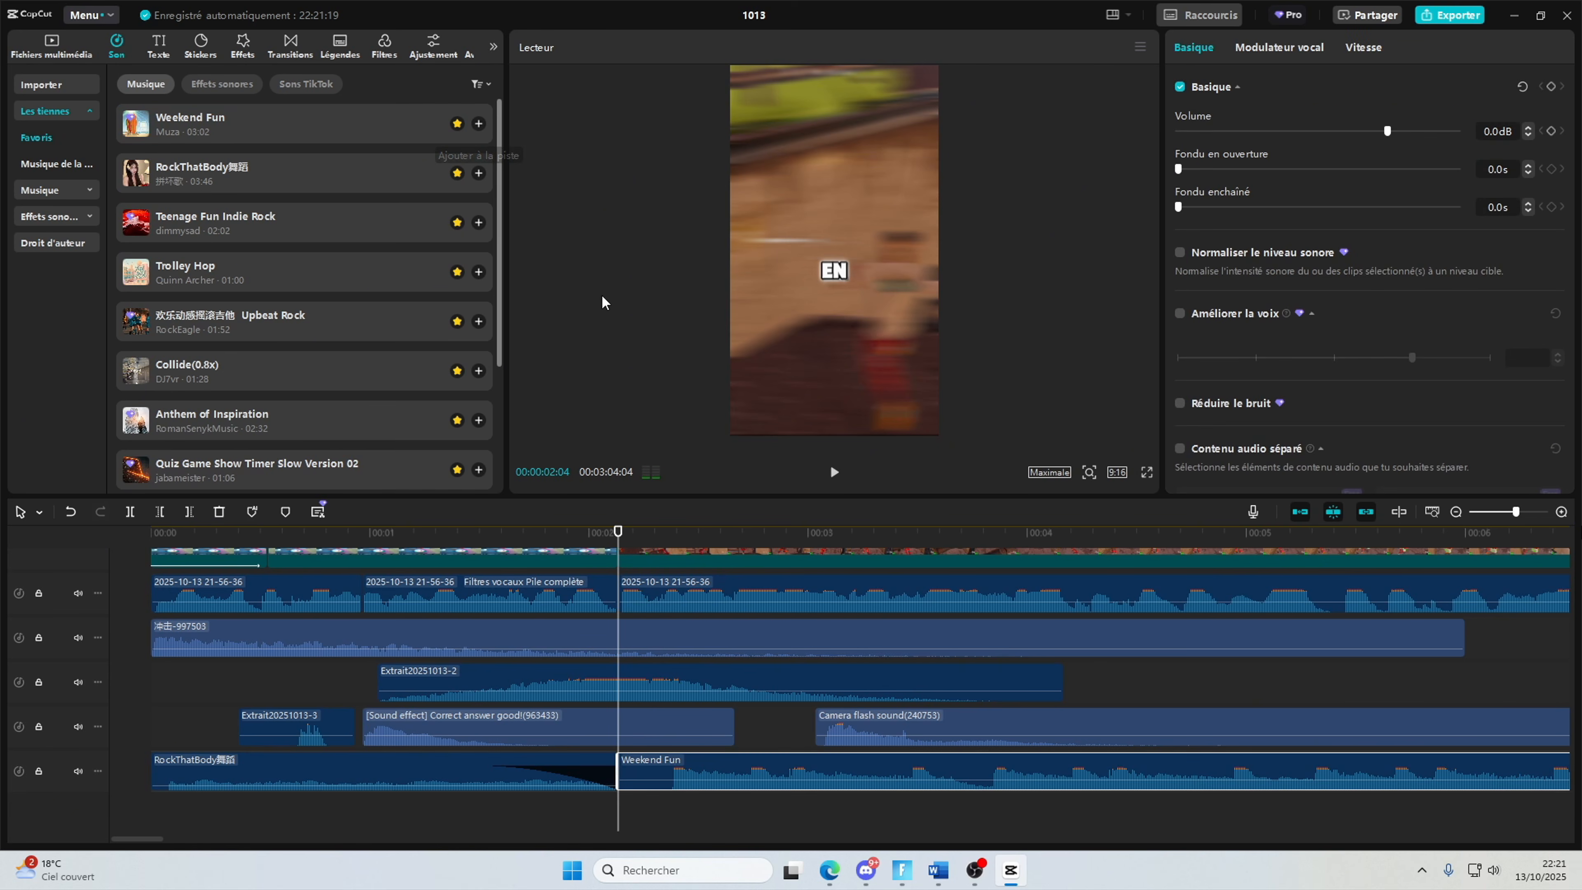
# Step: Set Weekend Fun to -22.5 dB with a 0.6 s fade-in and shift it slightly earlier to overlap the end of RockThatBody舞蹈
pyautogui.click(664, 824)
pyautogui.moveTo(624, 774); pyautogui.dragTo(744, 788)
pyautogui.click(581, 799)
pyautogui.moveTo(580, 800); pyautogui.dragTo(205, 802)
# Step: Play the transition between the two music tracks up to about 00:00:02:14
pyautogui.click(834, 471)
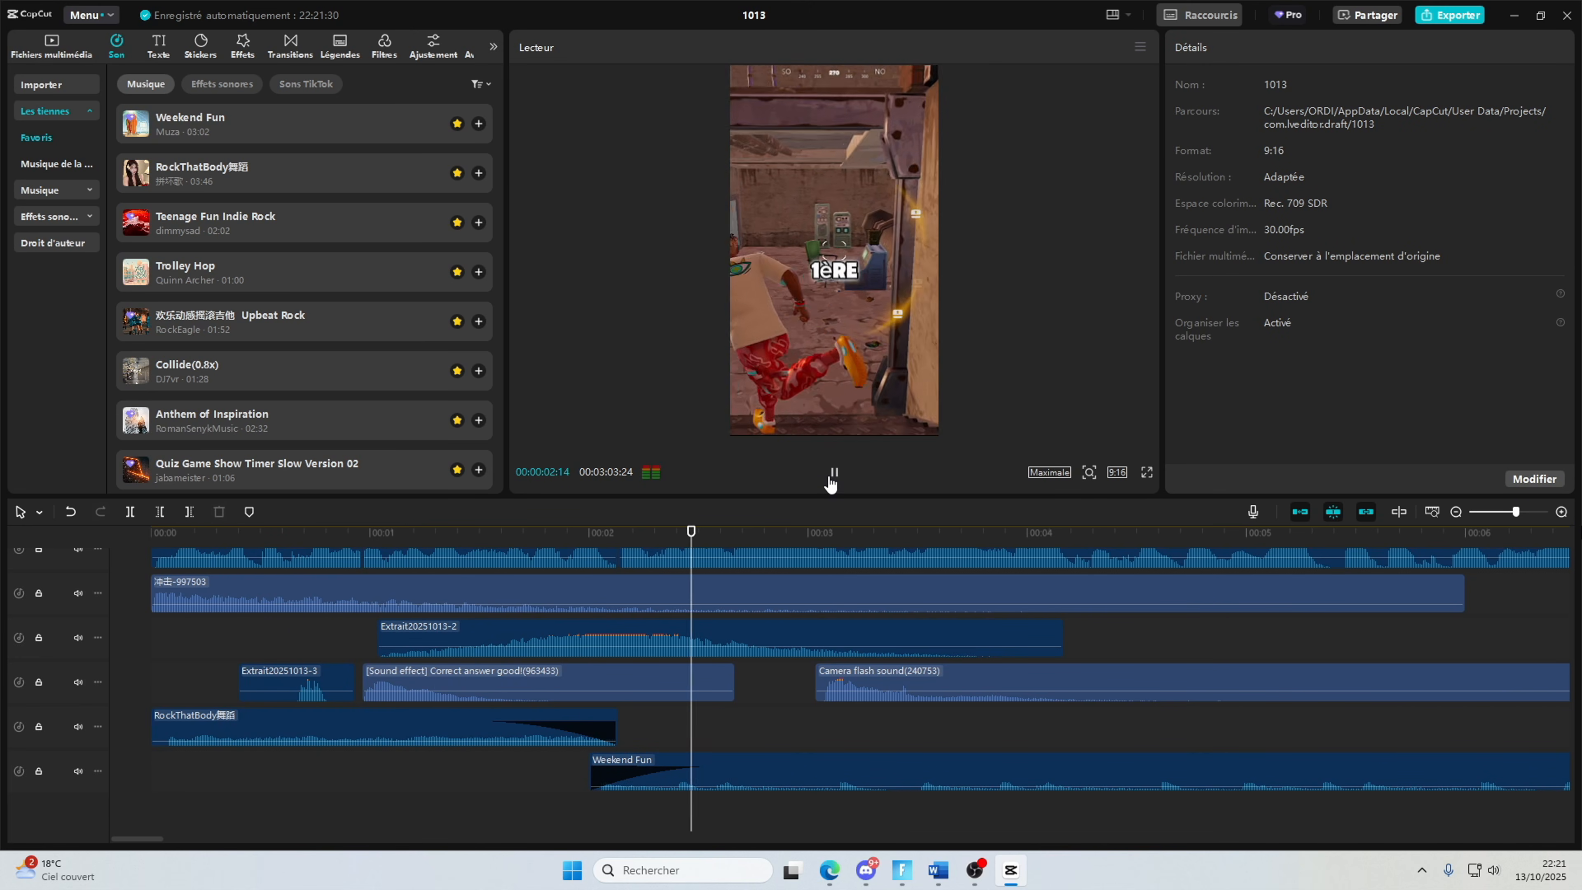
pyautogui.click(832, 479)
pyautogui.click(509, 814)
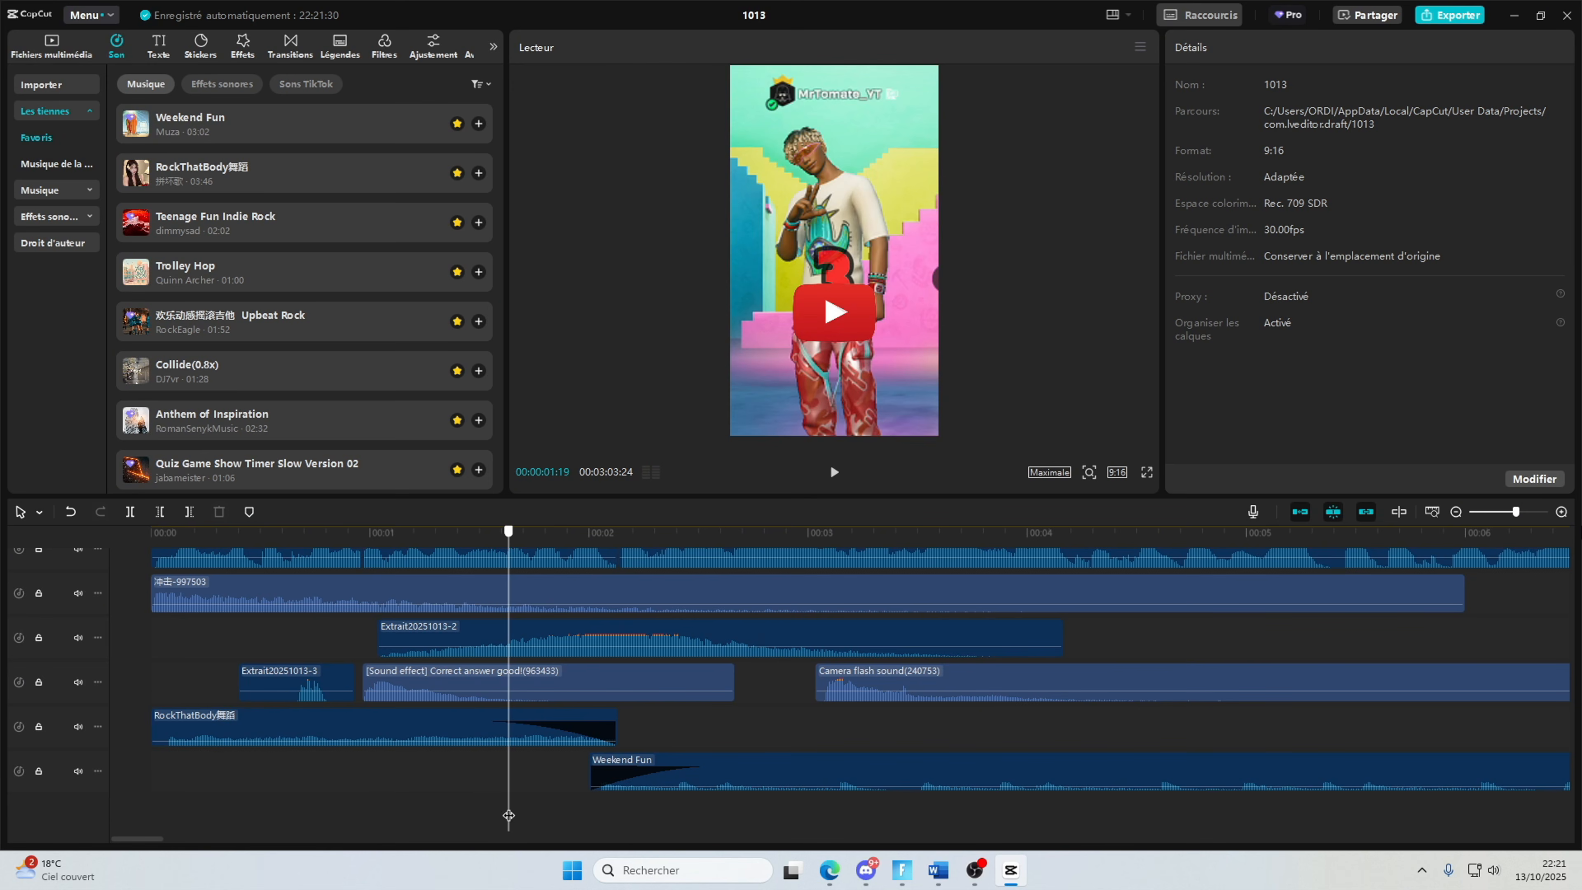
# Step: Trim Weekend Fun to end with the video at 00:00:19:22 and add a fade-out of about one second
pyautogui.press('Home')
pyautogui.moveTo(1488, 661); pyautogui.dragTo(876, 755)
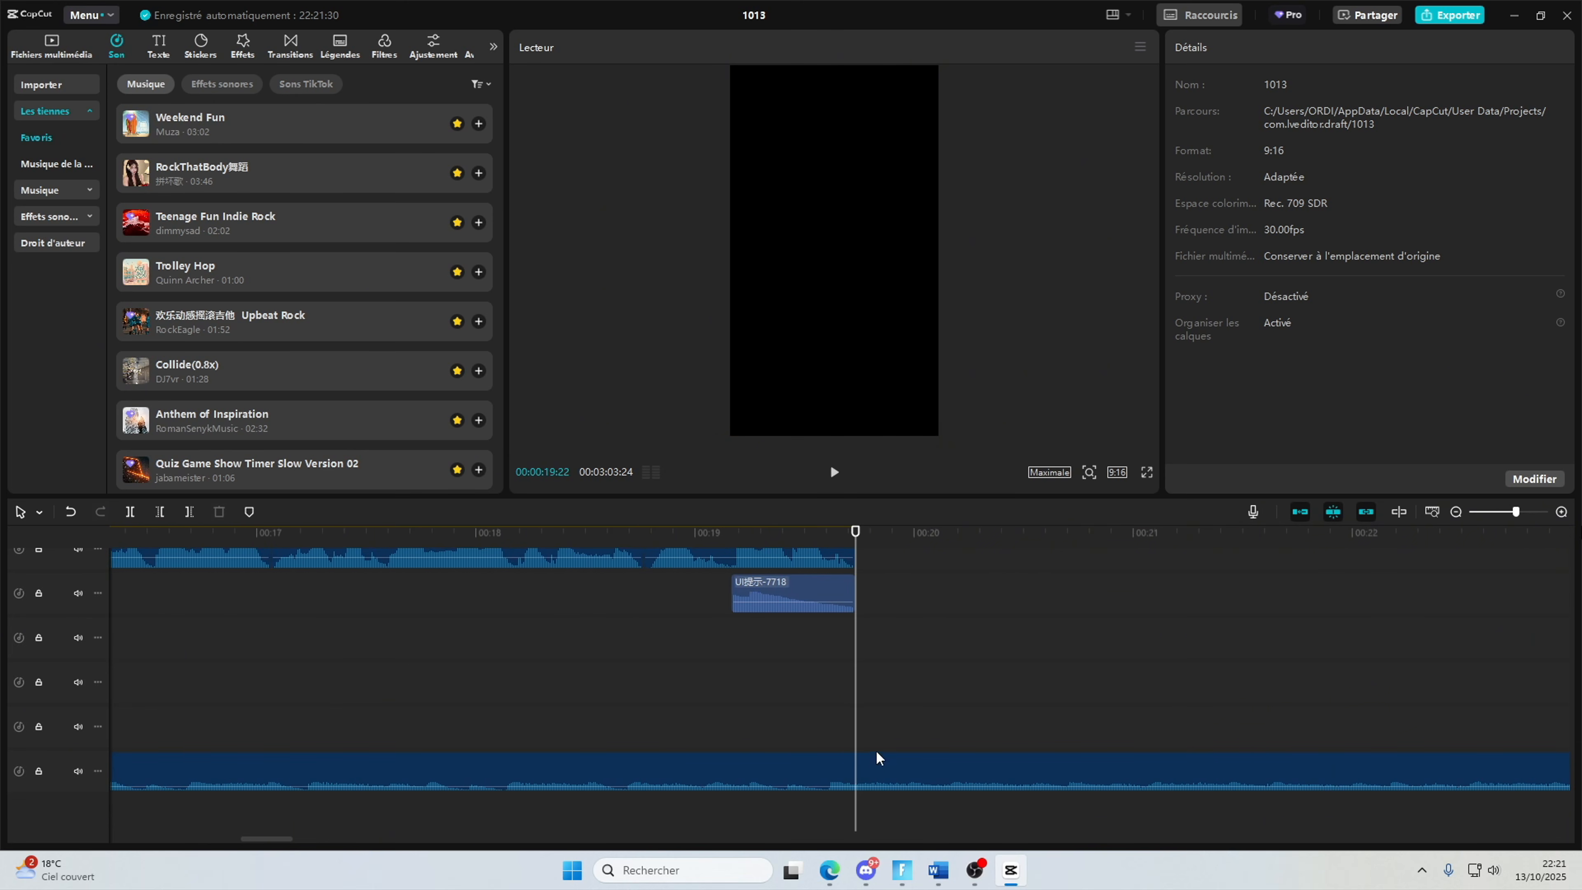
pyautogui.click(879, 762)
pyautogui.press('w')
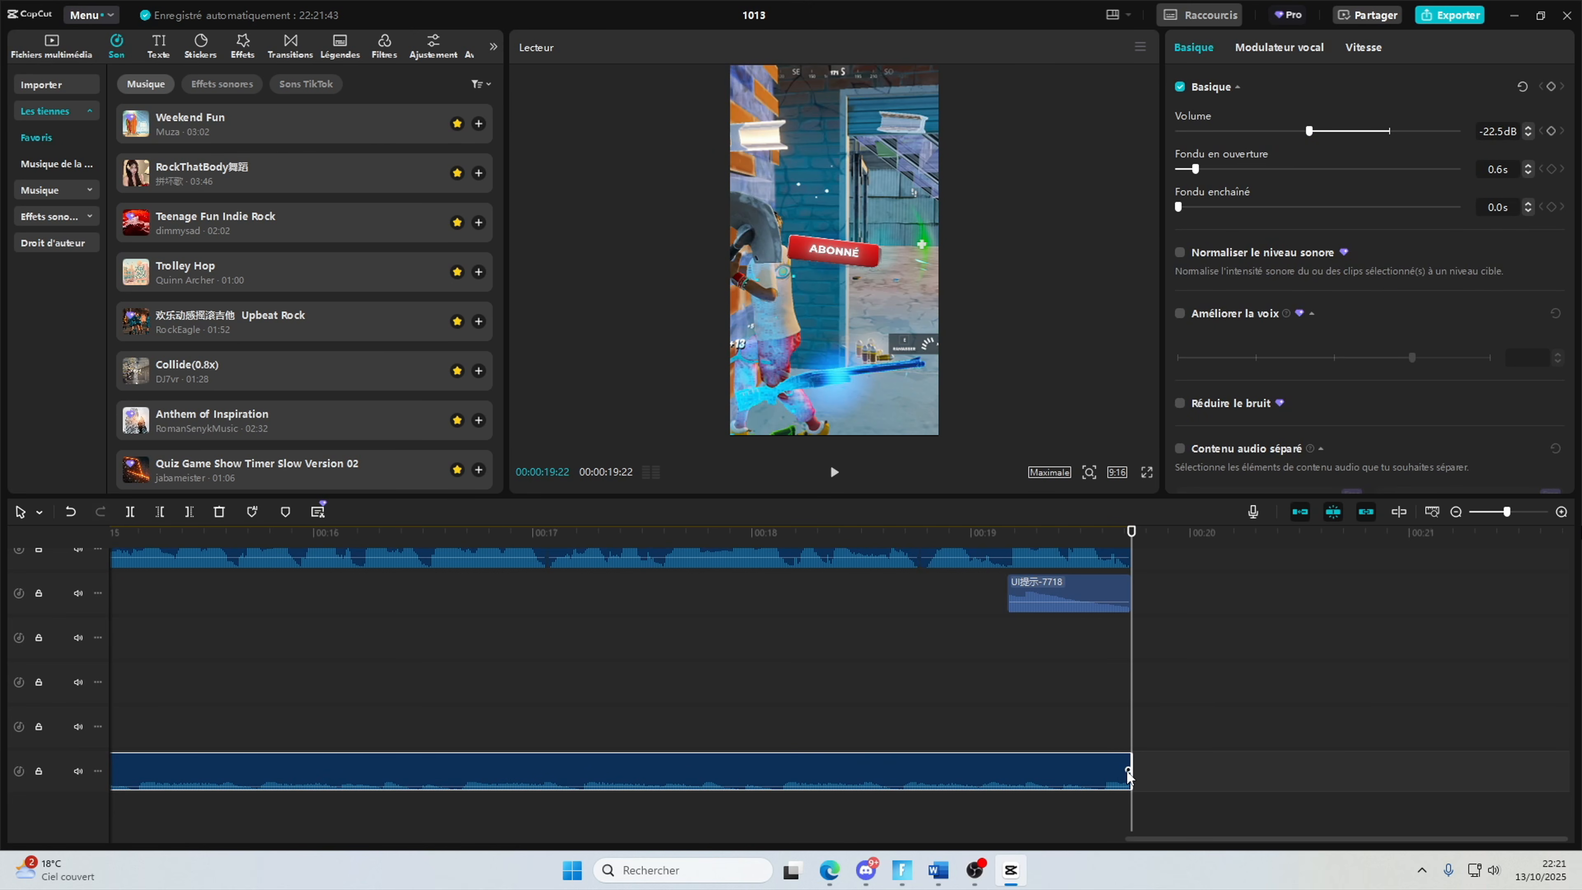
pyautogui.moveTo(1123, 771); pyautogui.dragTo(921, 767)
# Step: Watch the finished short full screen and review the timeline layers from the beginning
pyautogui.click(854, 810)
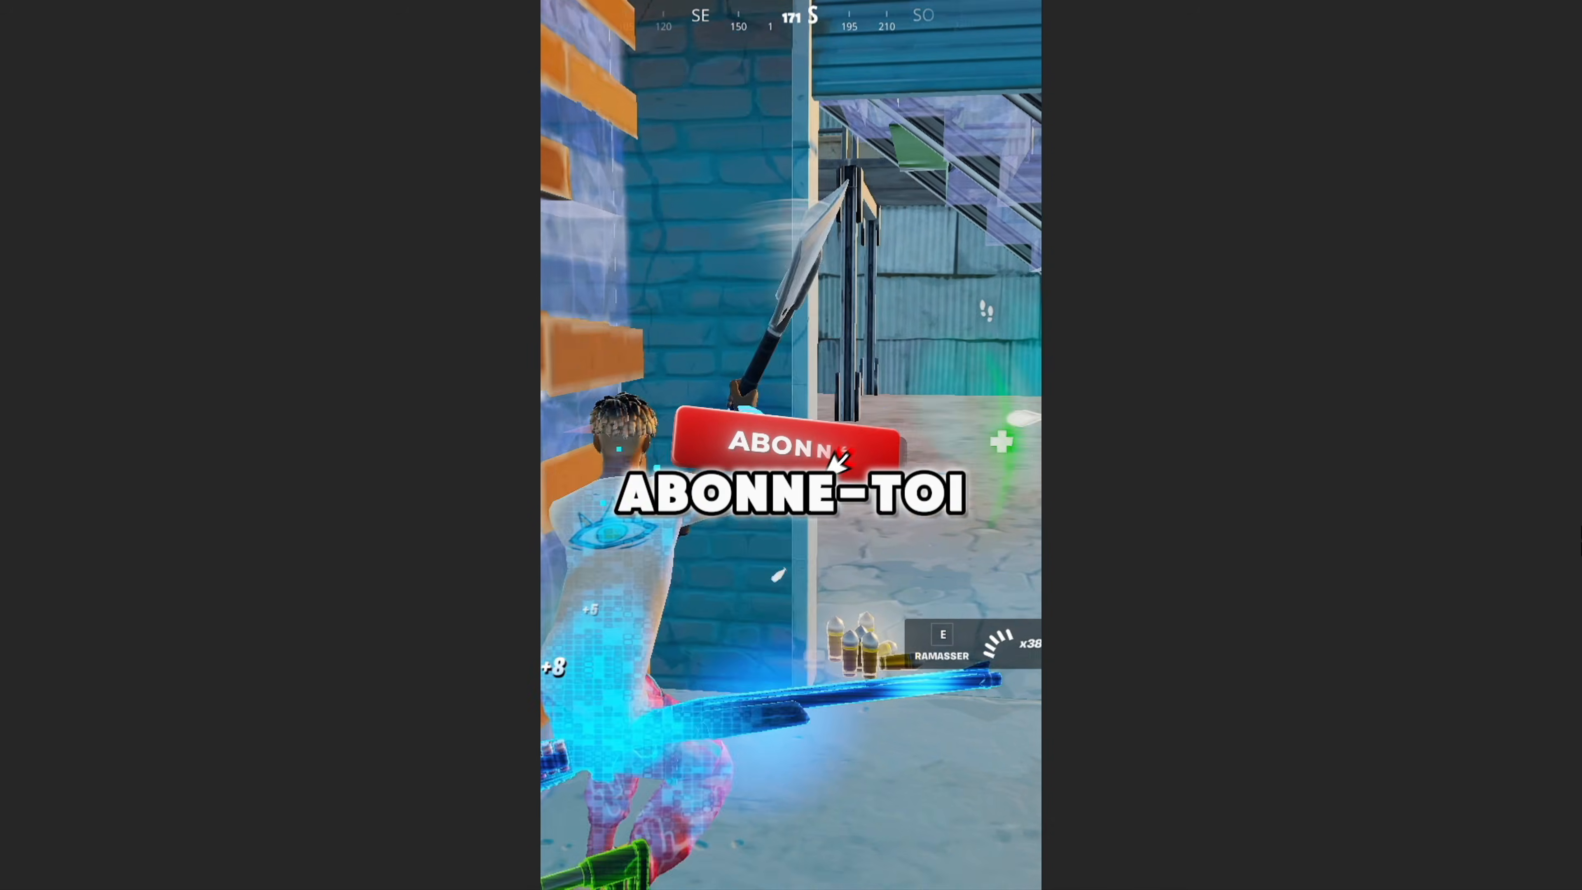
pyautogui.press('Escape')
pyautogui.click(293, 622)
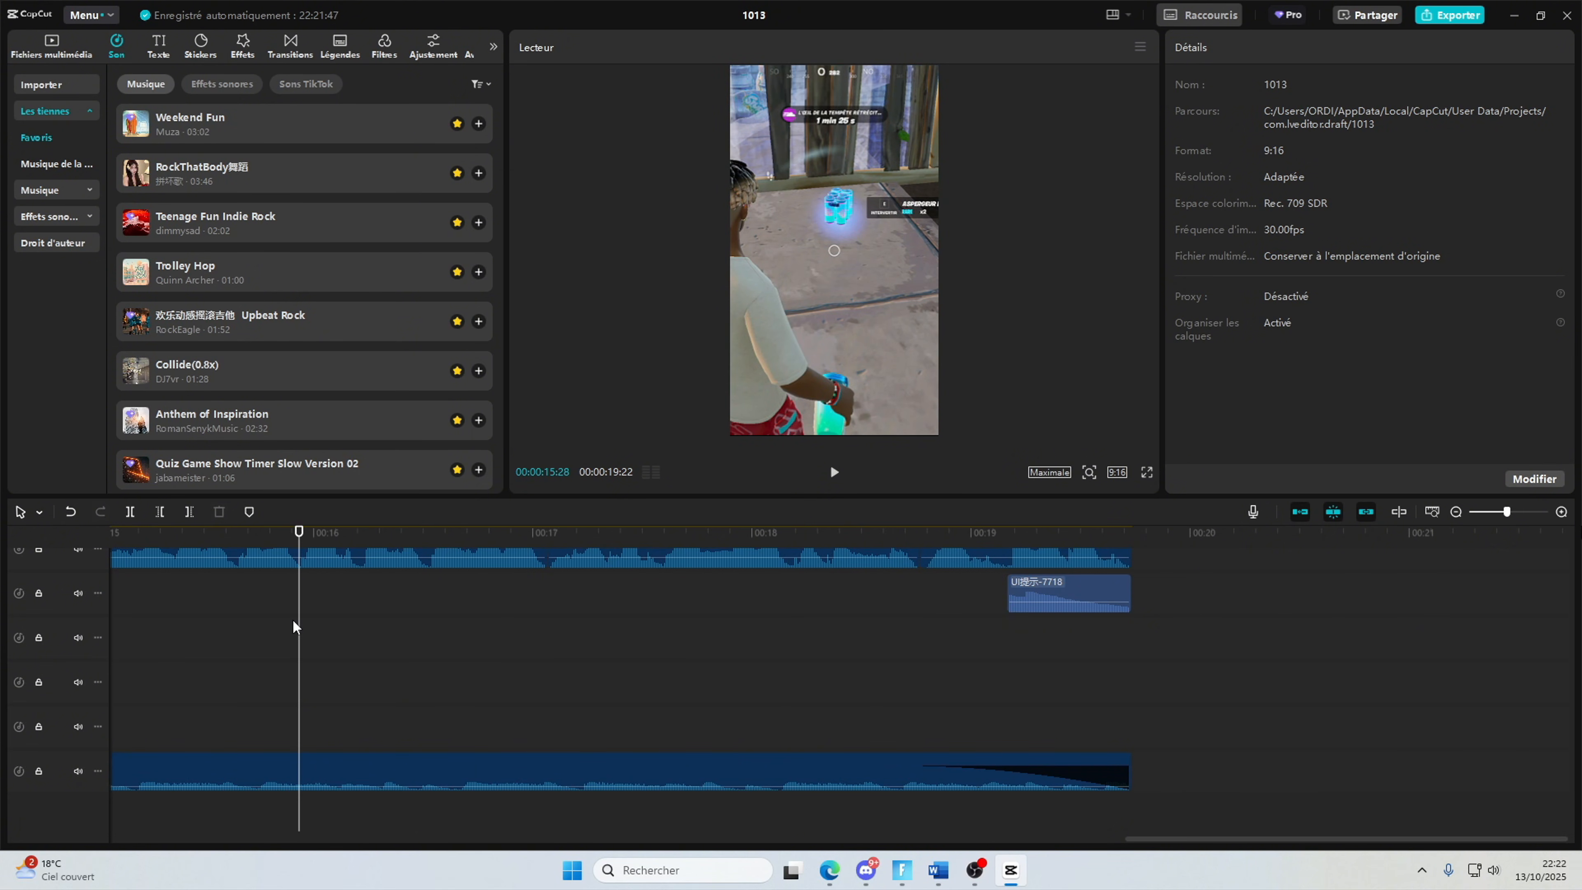
pyautogui.scroll(5, 539, 629)
pyautogui.moveTo(1370, 541); pyautogui.dragTo(1, 707)
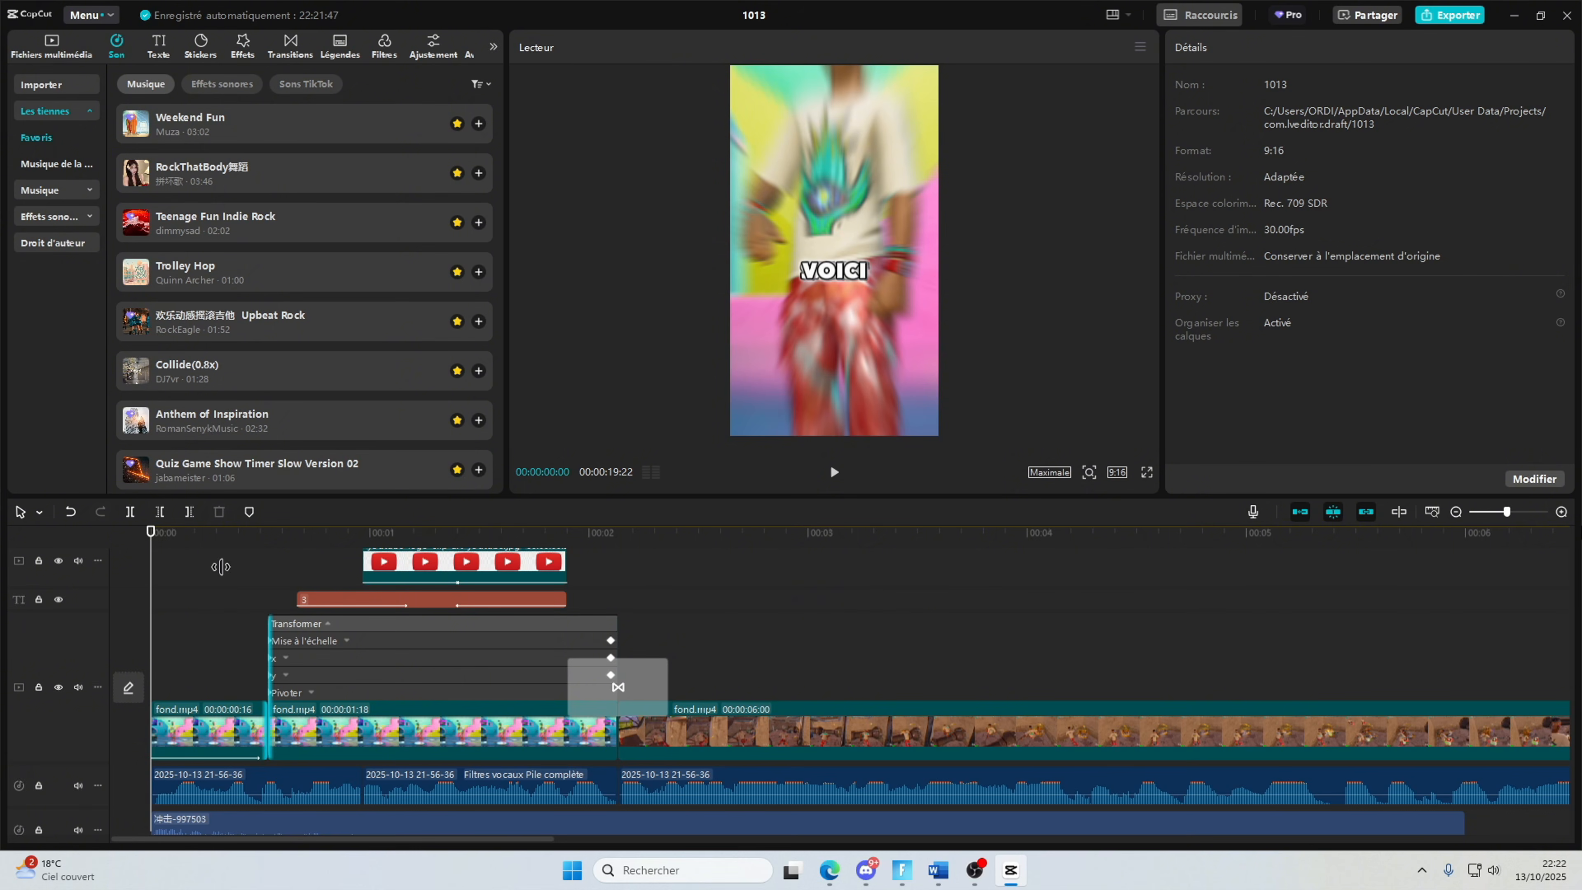
pyautogui.click(216, 561)
pyautogui.scroll(2, 223, 570)
pyautogui.scroll(-3, 228, 578)
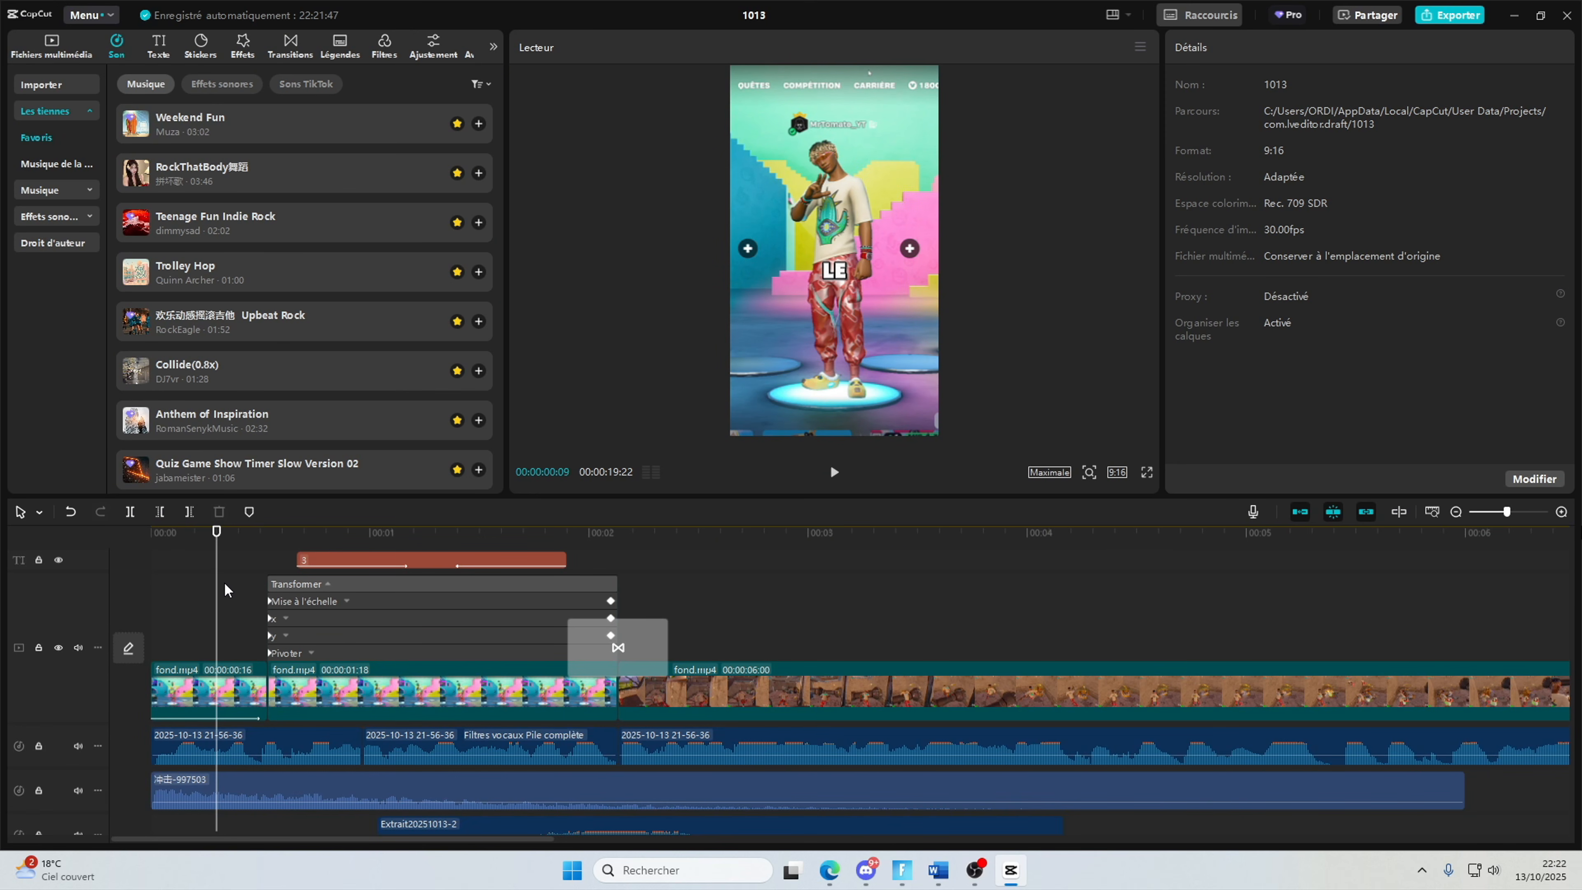